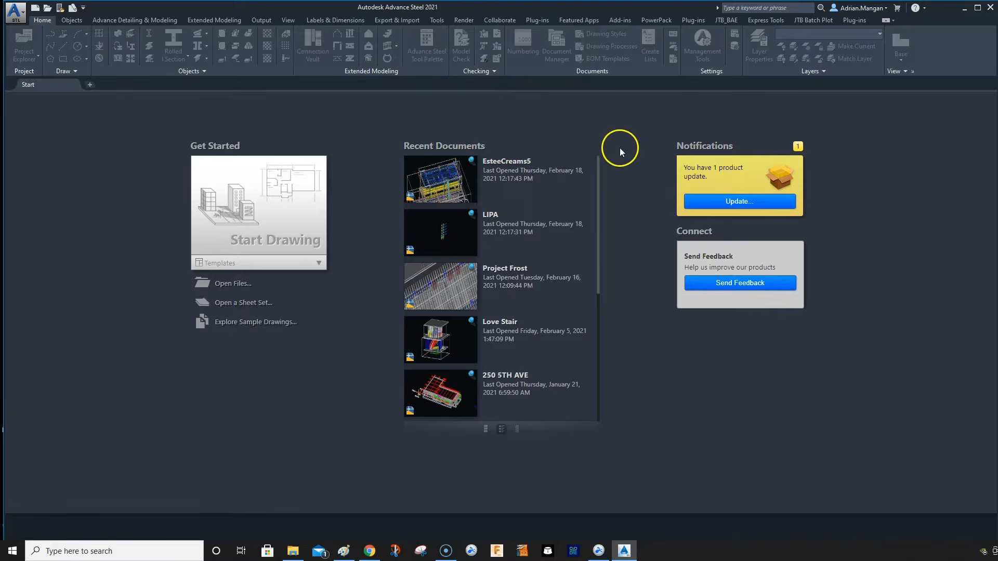
Create a new drawing from the Neds2021_ASTemplate.dwt template.
{"action": "left_click", "coordinate": [276, 263]}
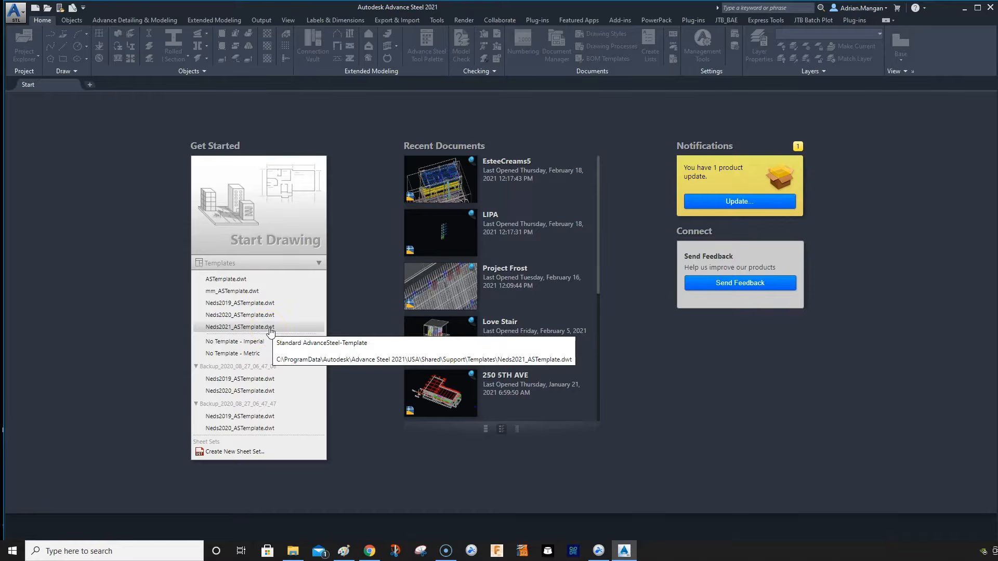
{"action": "left_click", "coordinate": [270, 327]}
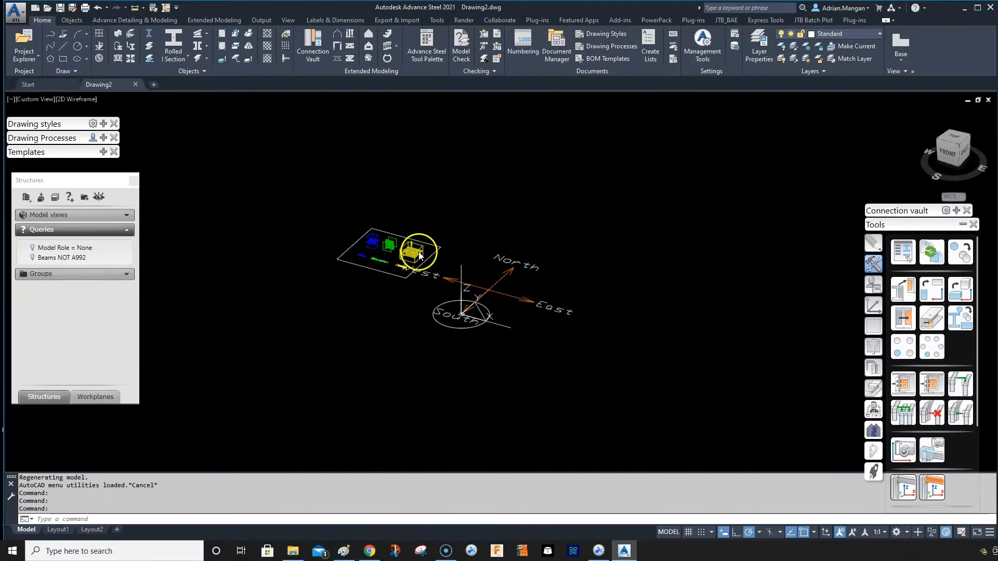
{"action": "scroll", "coordinate": [475, 226], "scroll_direction": "up", "scroll_amount": 2}
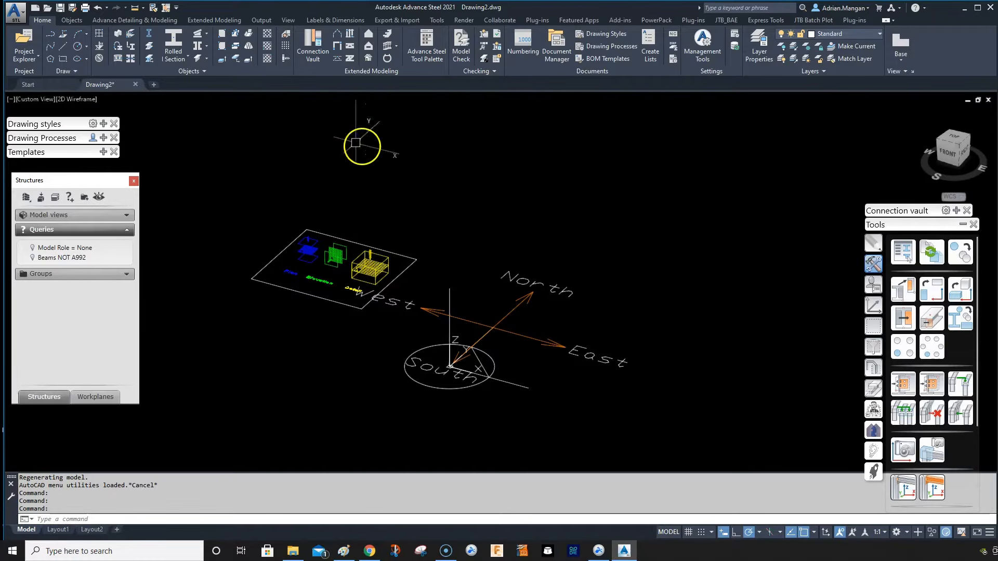
{"action": "middle_click_drag", "start_coordinate": [442, 239], "coordinate": [450, 226]}
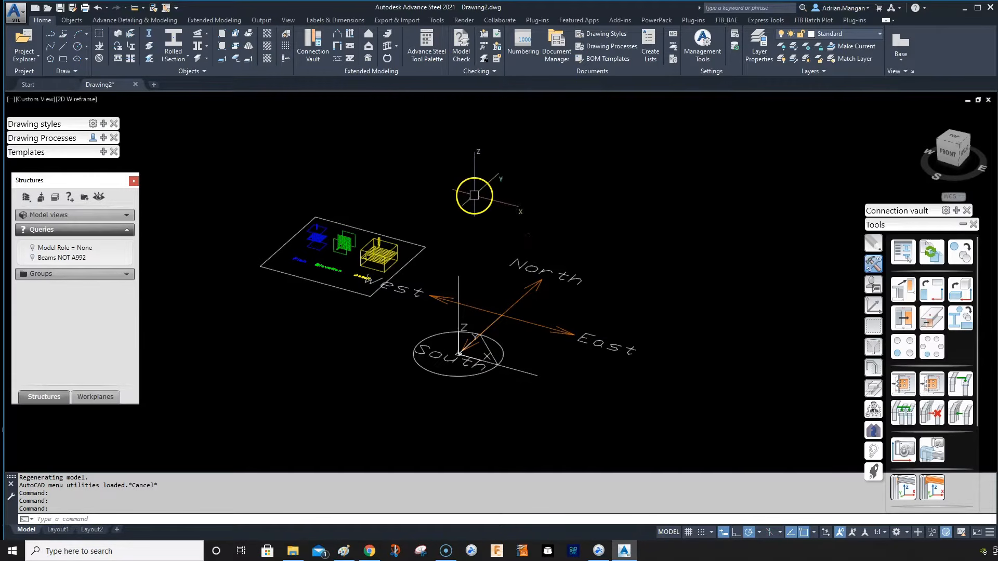
{"action": "middle_click_drag", "start_coordinate": [492, 217], "coordinate": [489, 210]}
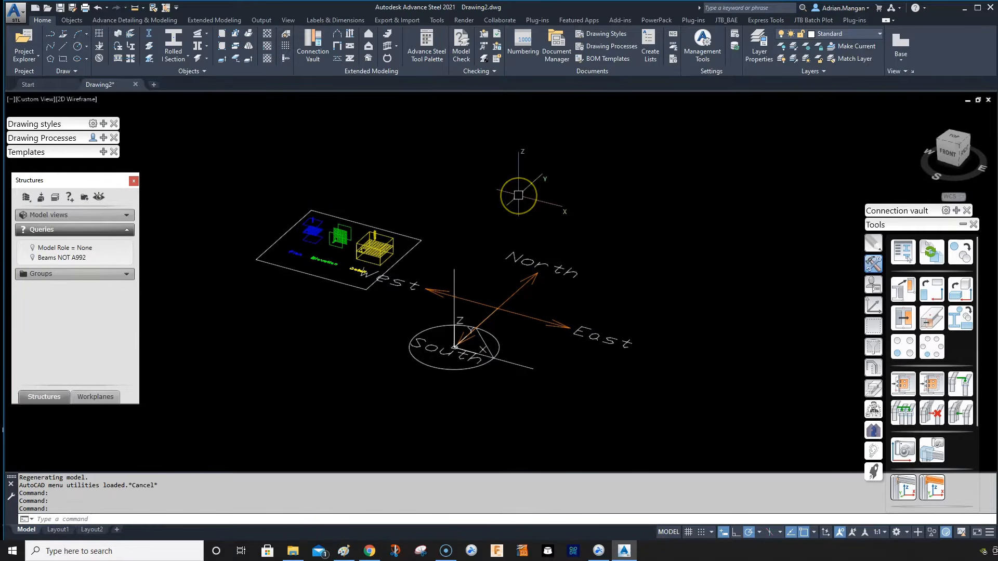
Check the drawing's length, angle and insertion scale settings with the UNITS command, and close them without changes.
{"action": "type", "text": "UNI"}
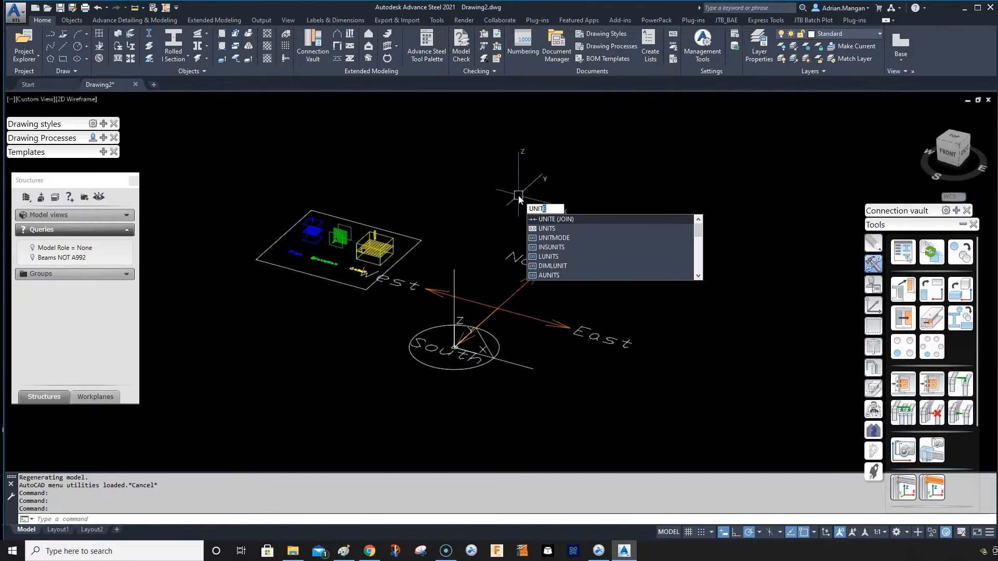
{"action": "type", "text": "T"}
{"action": "key", "text": "Return"}
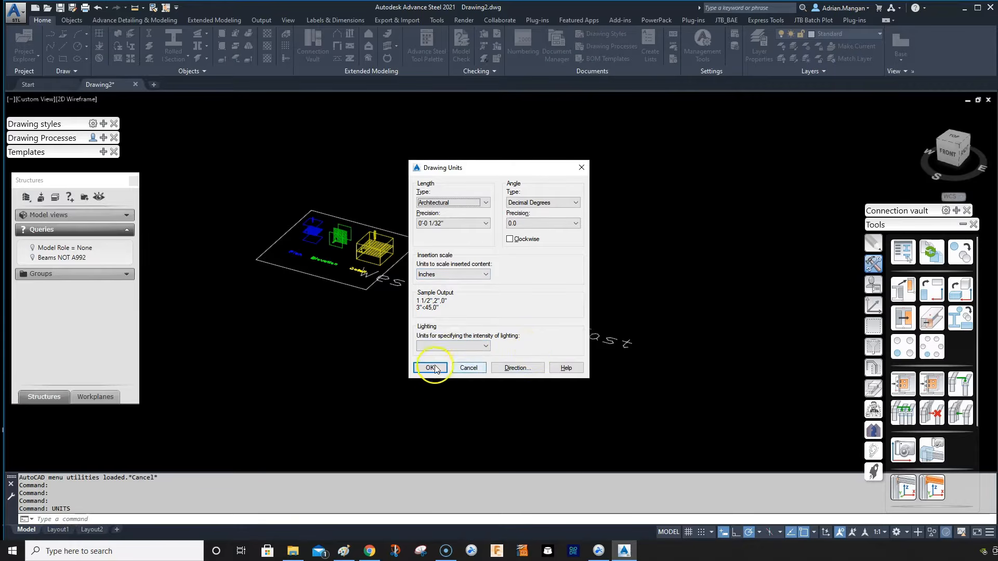
{"action": "left_click", "coordinate": [456, 366]}
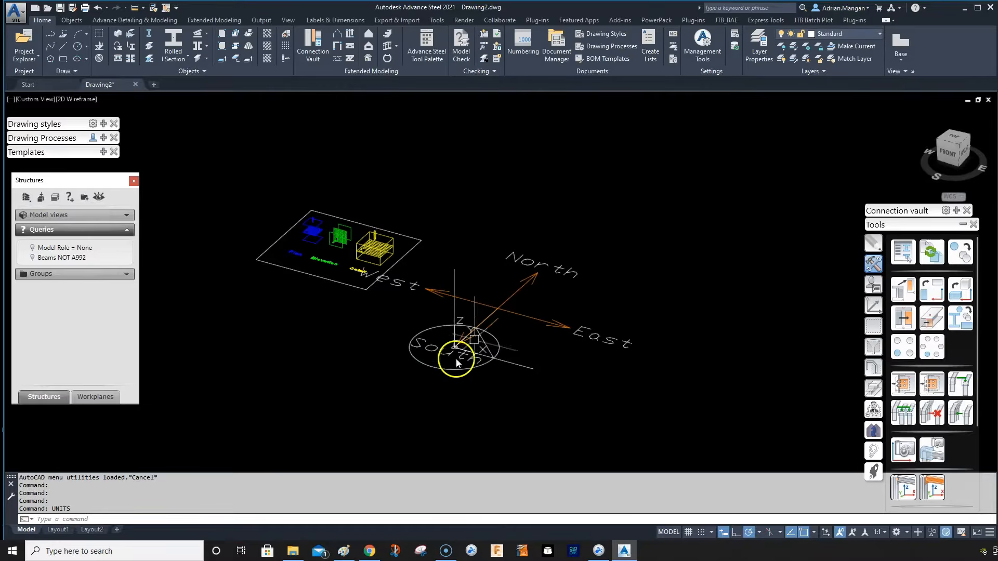
In the project data, enter AS BEGINNERS as the project, "- - -" as the project number and ADM as the client.
{"action": "left_click", "coordinate": [735, 32]}
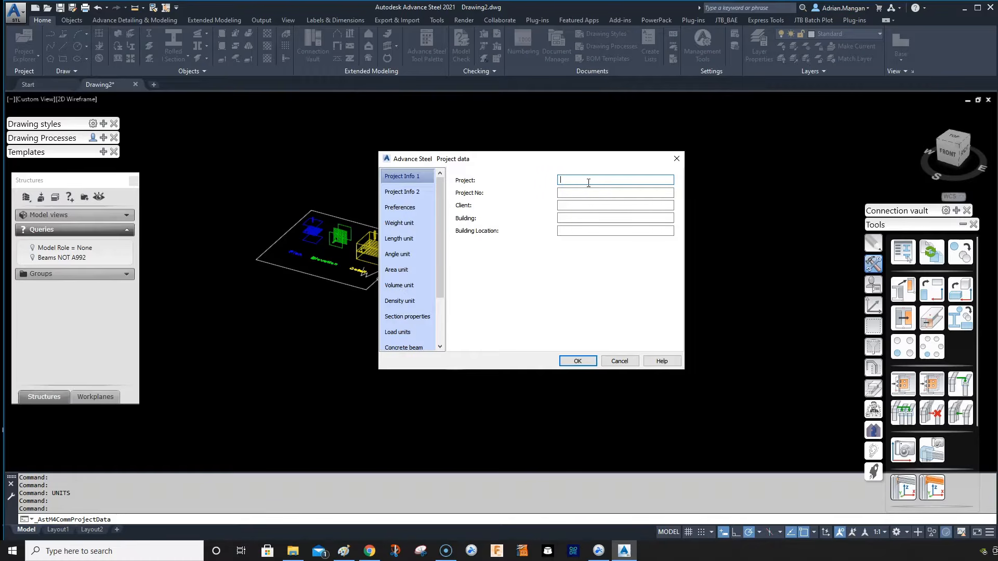
{"action": "left_click", "coordinate": [586, 202]}
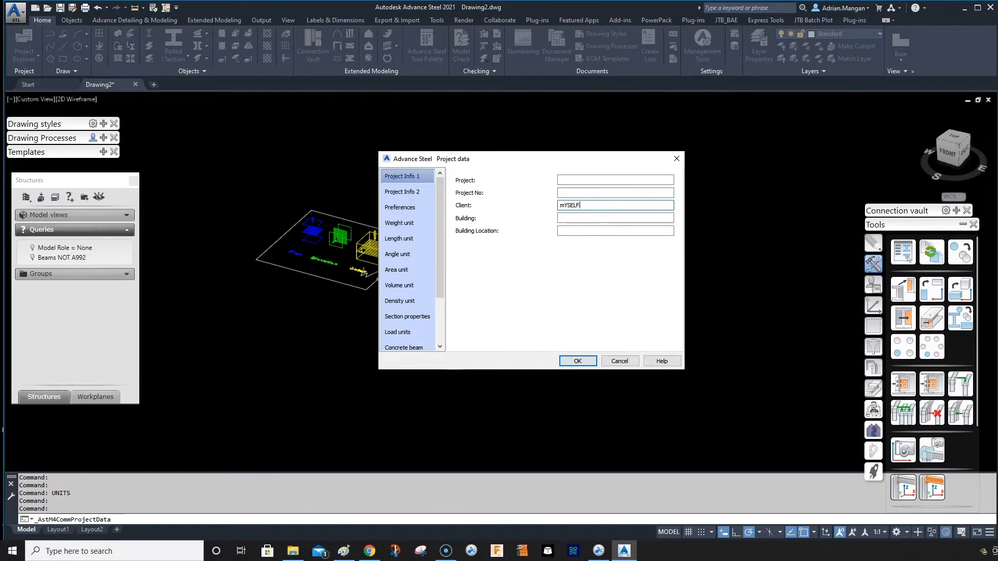
{"action": "left_click_drag", "start_coordinate": [610, 205], "coordinate": [549, 200]}
{"action": "left_click", "coordinate": [585, 193]}
{"action": "left_click", "coordinate": [595, 179]}
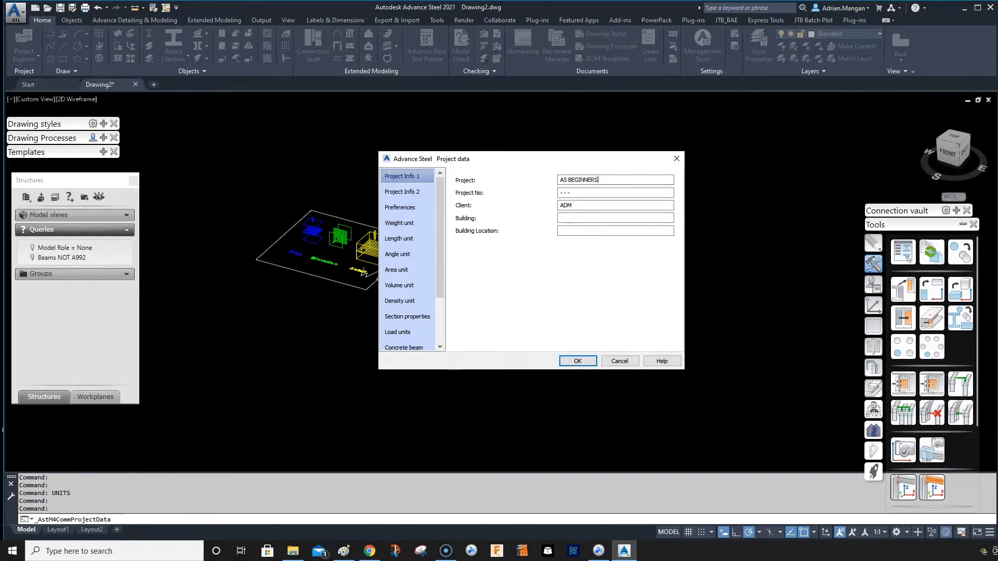
Review the second project info page, profile preferences, weight and length units and user attributes, and accept the project data.
{"action": "left_click", "coordinate": [418, 193]}
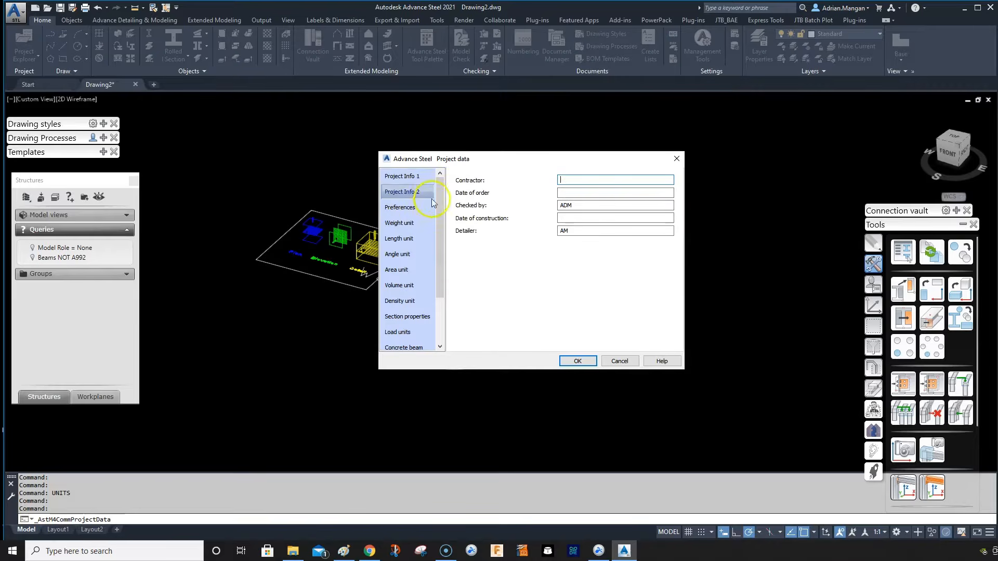
{"action": "left_click", "coordinate": [404, 206]}
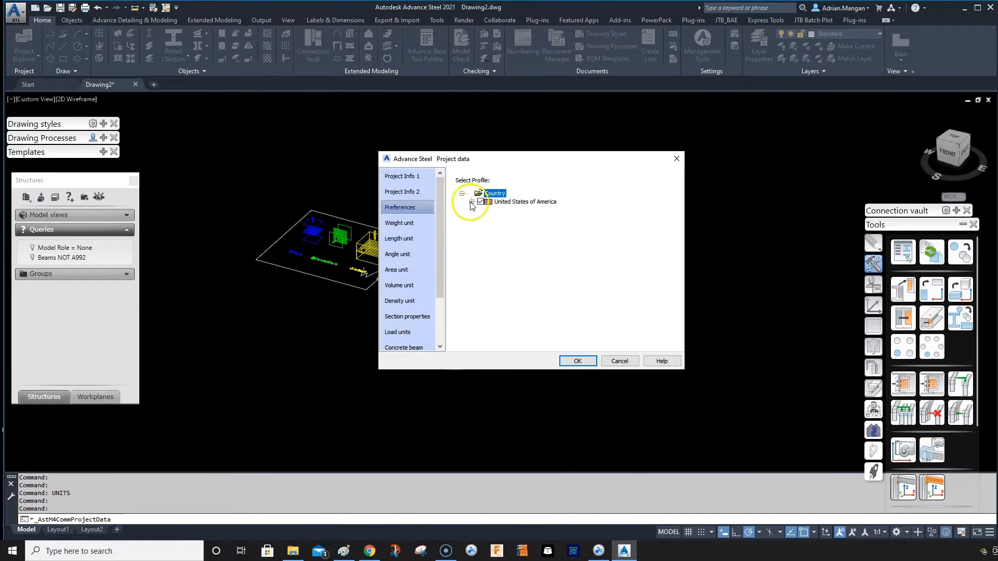
{"action": "left_click", "coordinate": [471, 203]}
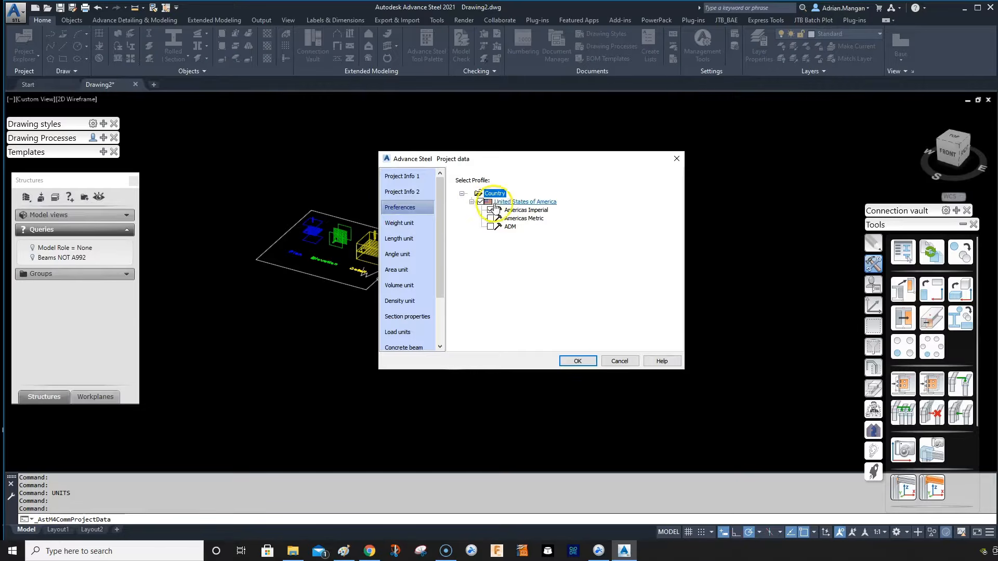
{"action": "left_click", "coordinate": [399, 223]}
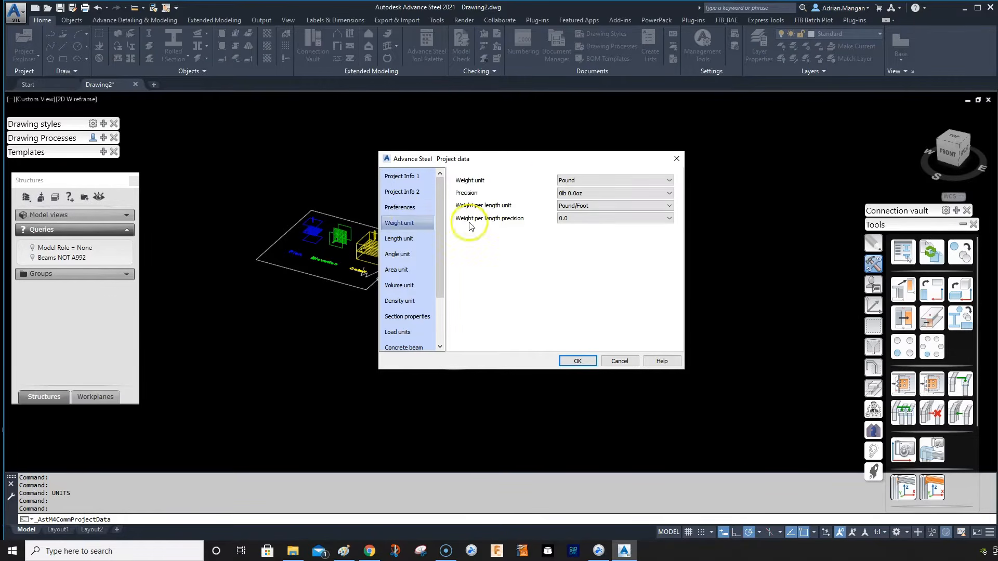
{"action": "left_click", "coordinate": [429, 238]}
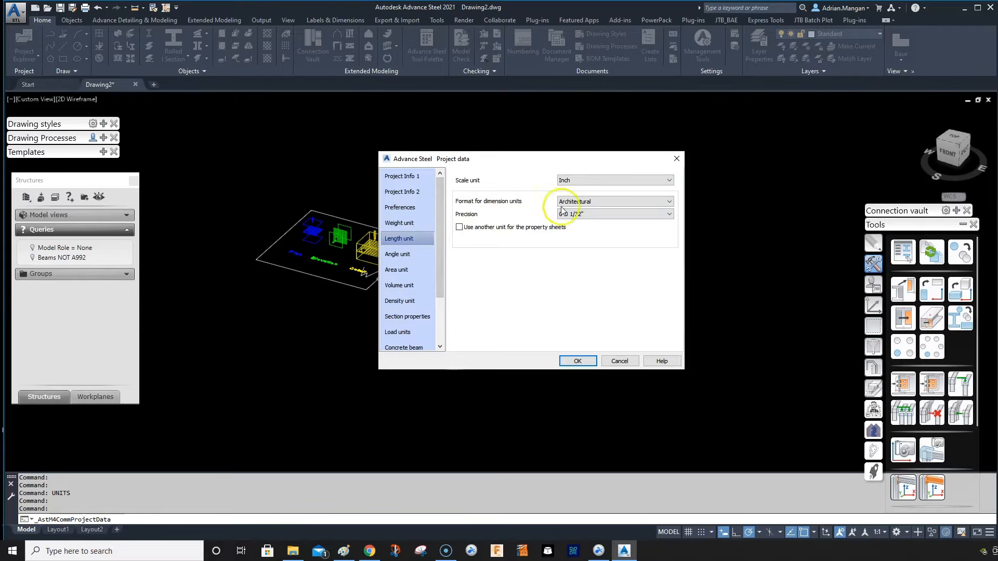
{"action": "scroll", "coordinate": [426, 301], "scroll_direction": "down", "scroll_amount": 2}
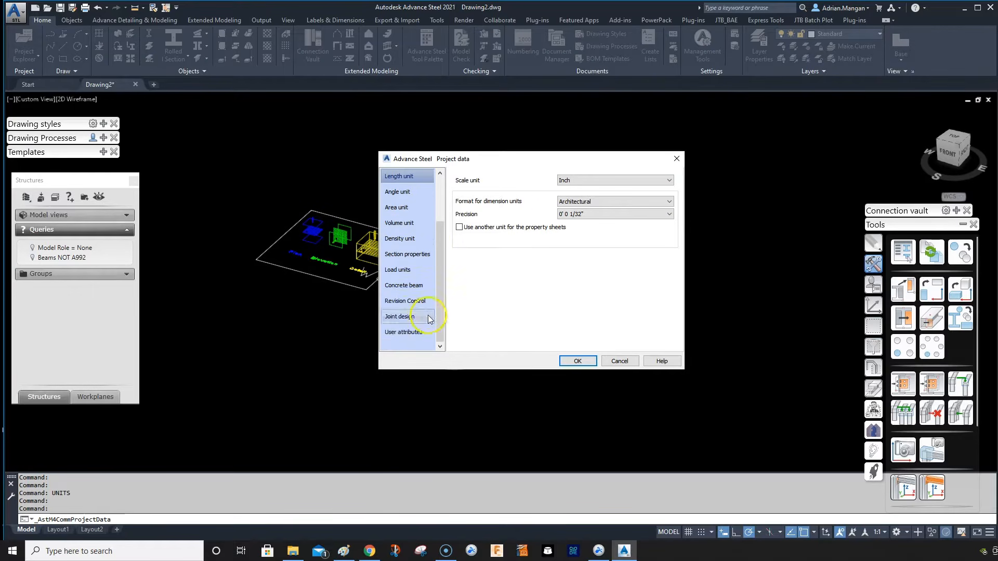
{"action": "left_click", "coordinate": [399, 331]}
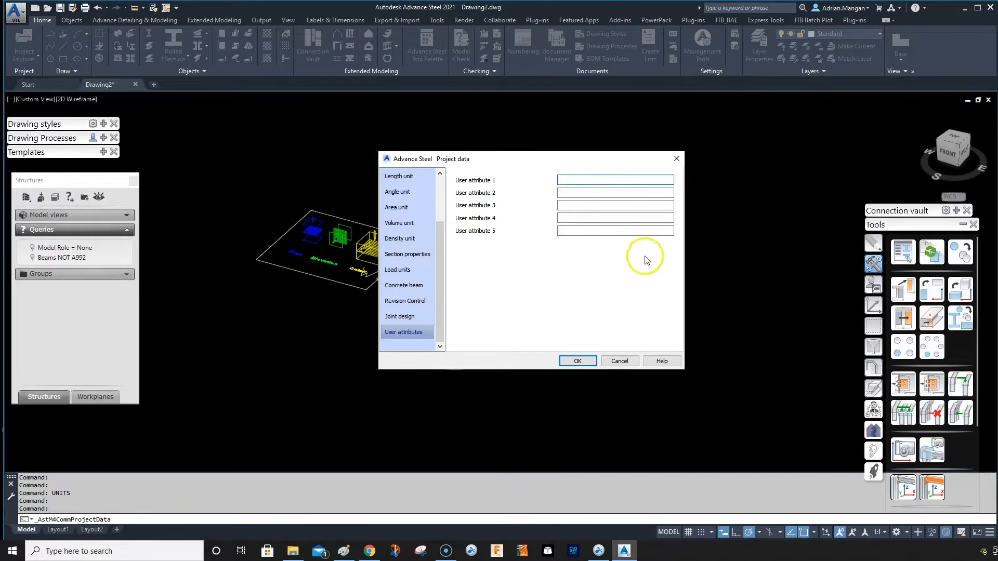
{"action": "left_click", "coordinate": [577, 360]}
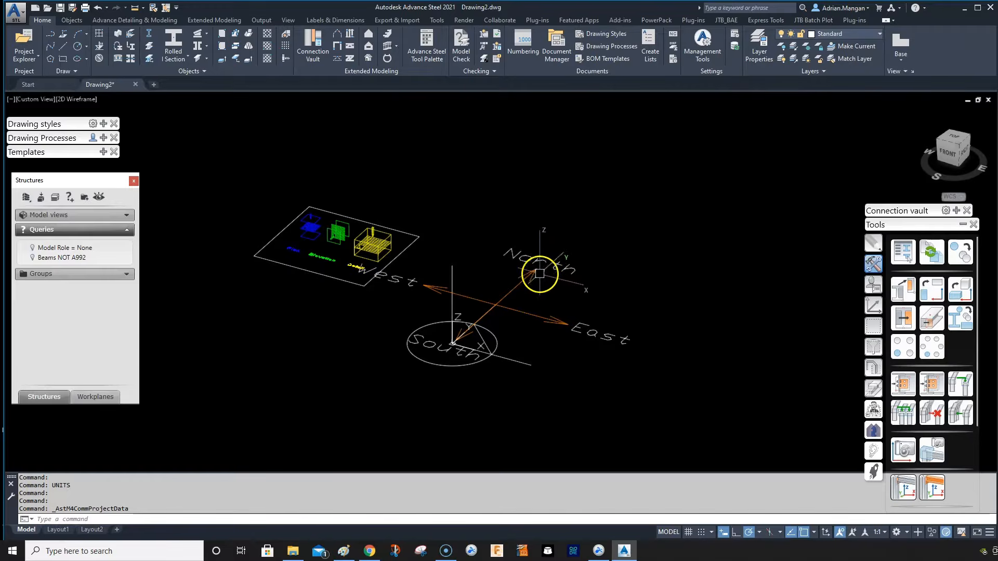
{"action": "mouse_move", "coordinate": [537, 270]}
{"action": "middle_mouse_down"}
{"action": "mouse_move", "coordinate": [597, 267]}
{"action": "mouse_move", "coordinate": [560, 251]}
{"action": "middle_mouse_up"}
{"action": "scroll", "coordinate": [539, 281], "scroll_direction": "up", "scroll_amount": 2}
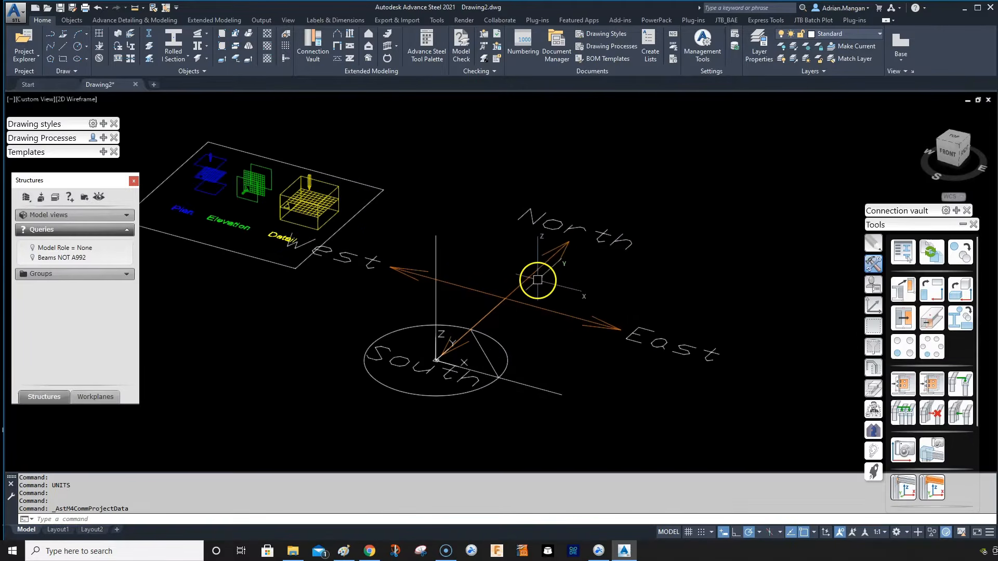
{"action": "scroll", "coordinate": [435, 137], "scroll_direction": "down", "scroll_amount": 2}
{"action": "middle_click_drag", "start_coordinate": [435, 136], "coordinate": [415, 140]}
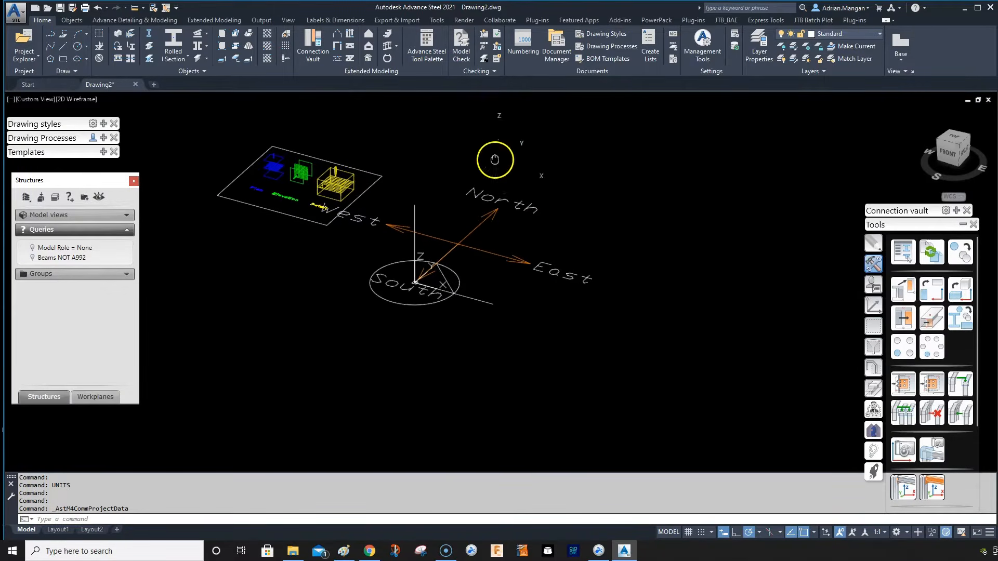
Create a new database author with key AS BEG and name AS BEG in the Management Tools options.
{"action": "left_click", "coordinate": [701, 45]}
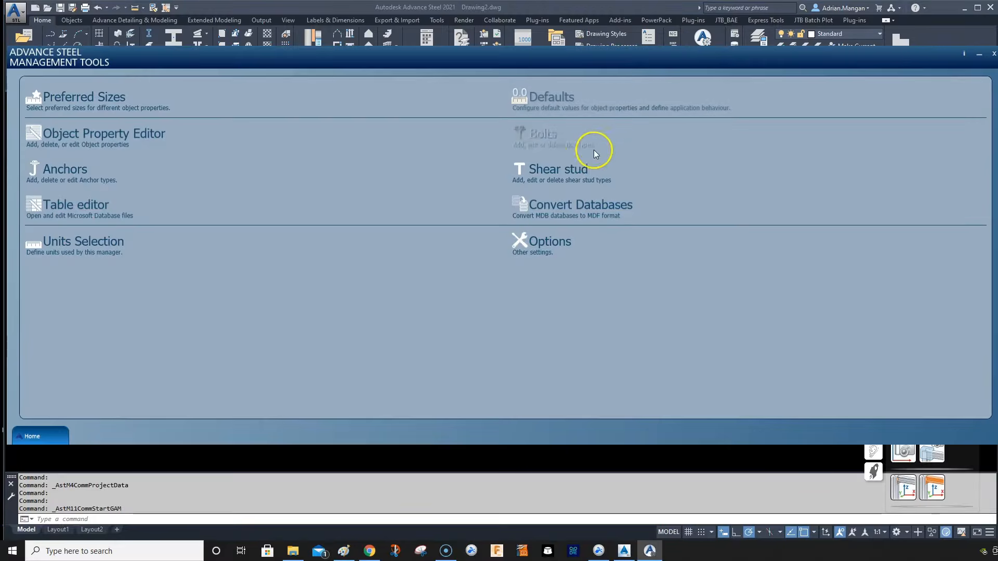
{"action": "left_click", "coordinate": [550, 244]}
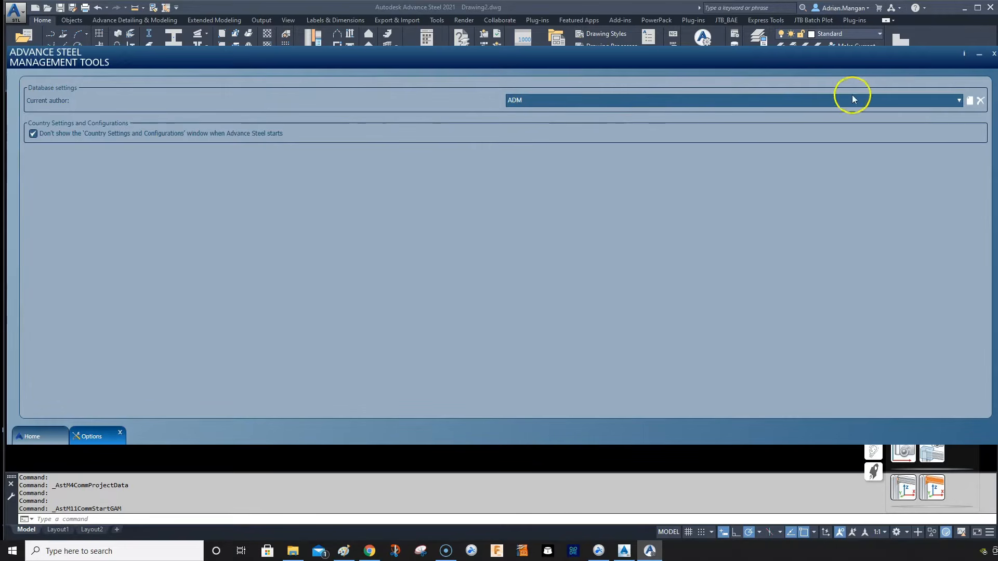
{"action": "left_click", "coordinate": [959, 101]}
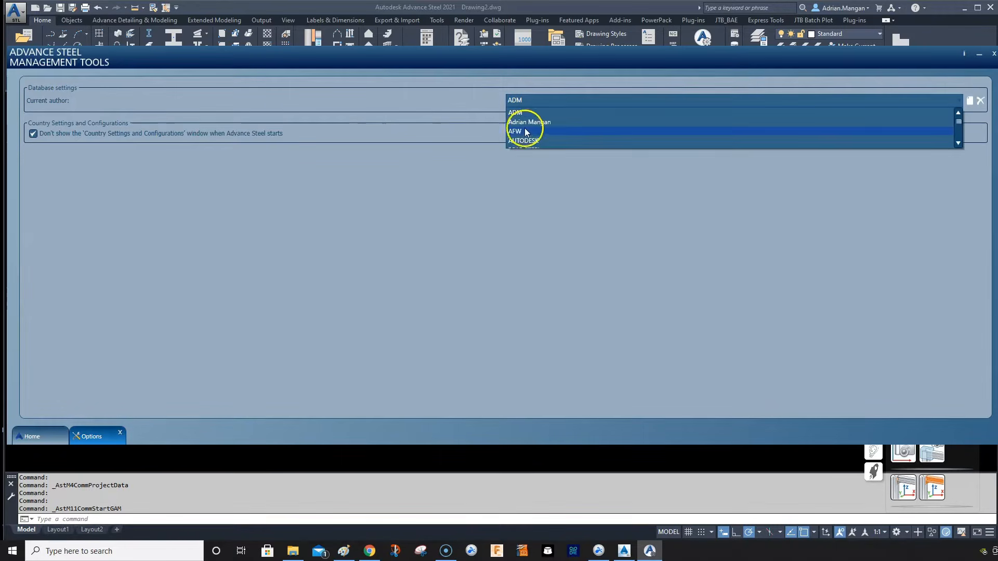
{"action": "scroll", "coordinate": [528, 137], "scroll_direction": "down", "scroll_amount": 2}
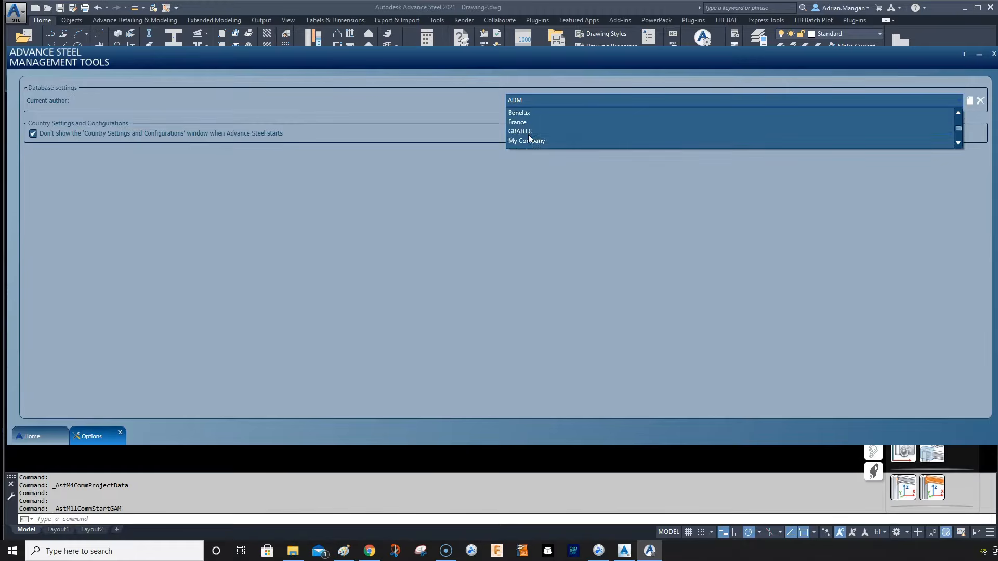
{"action": "scroll", "coordinate": [529, 138], "scroll_direction": "up", "scroll_amount": 2}
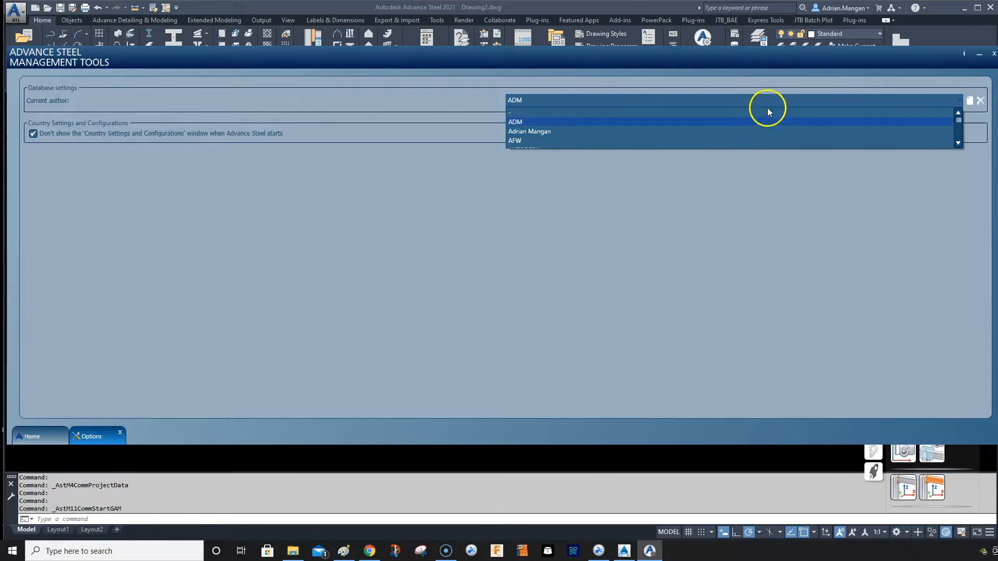
{"action": "left_click", "coordinate": [886, 94]}
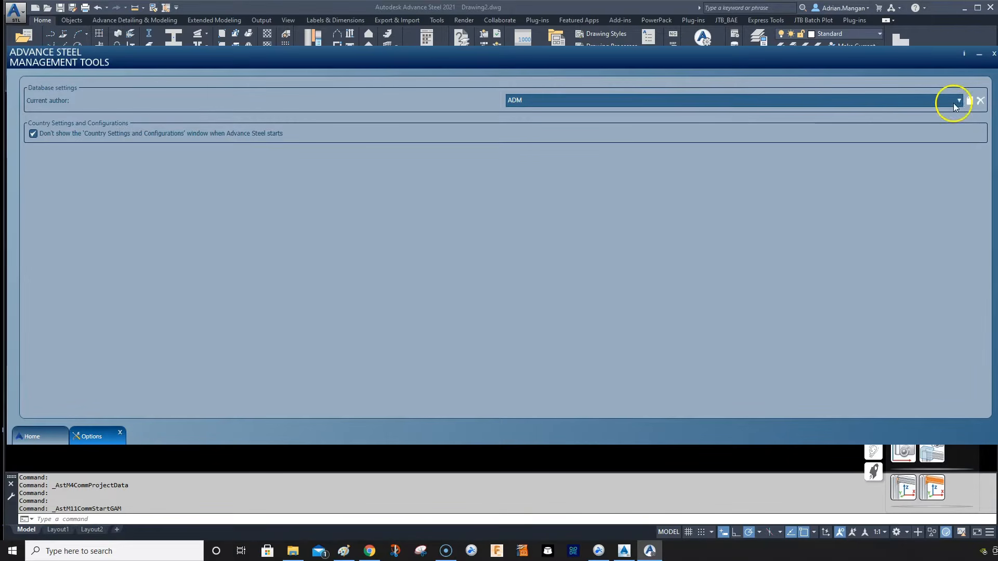
{"action": "left_click", "coordinate": [970, 100]}
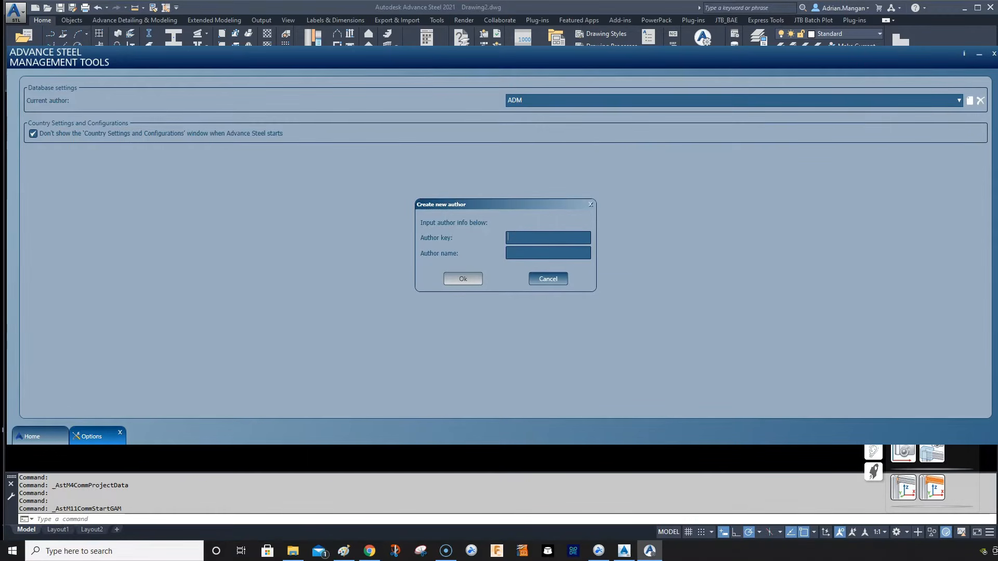
{"action": "type", "text": "as"}
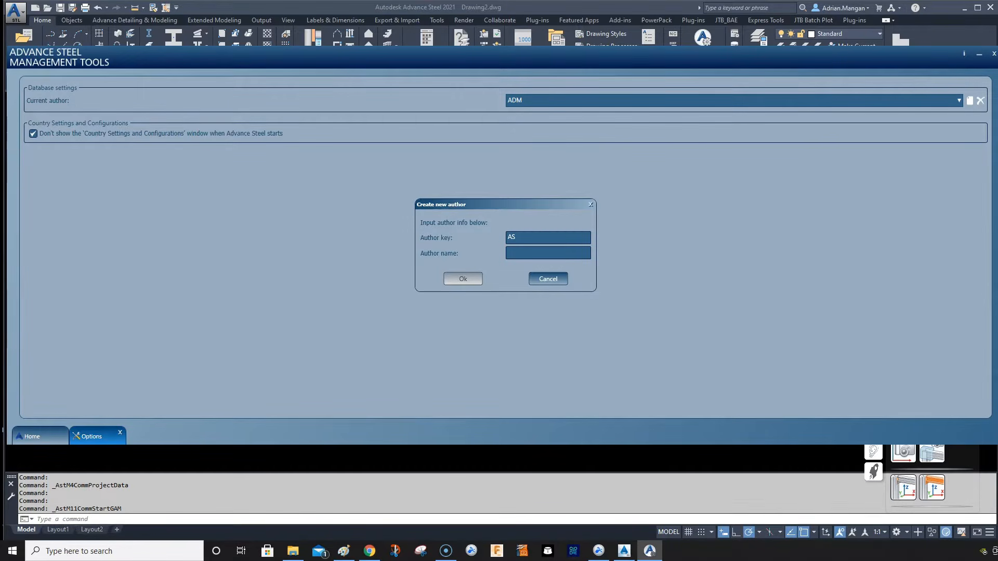
{"action": "left_click", "coordinate": [568, 254]}
{"action": "type", "text": "AS BEG"}
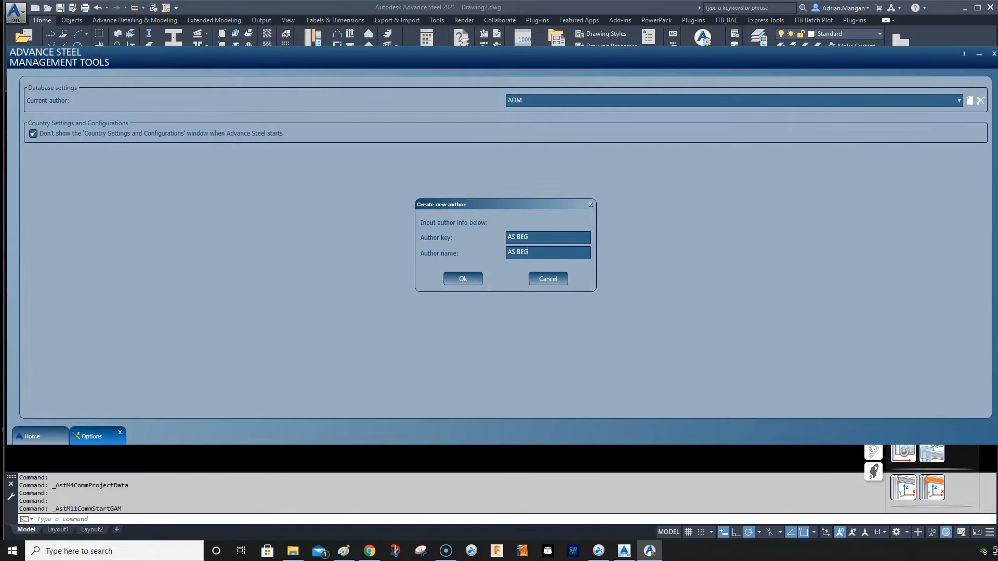
{"action": "left_click", "coordinate": [468, 277]}
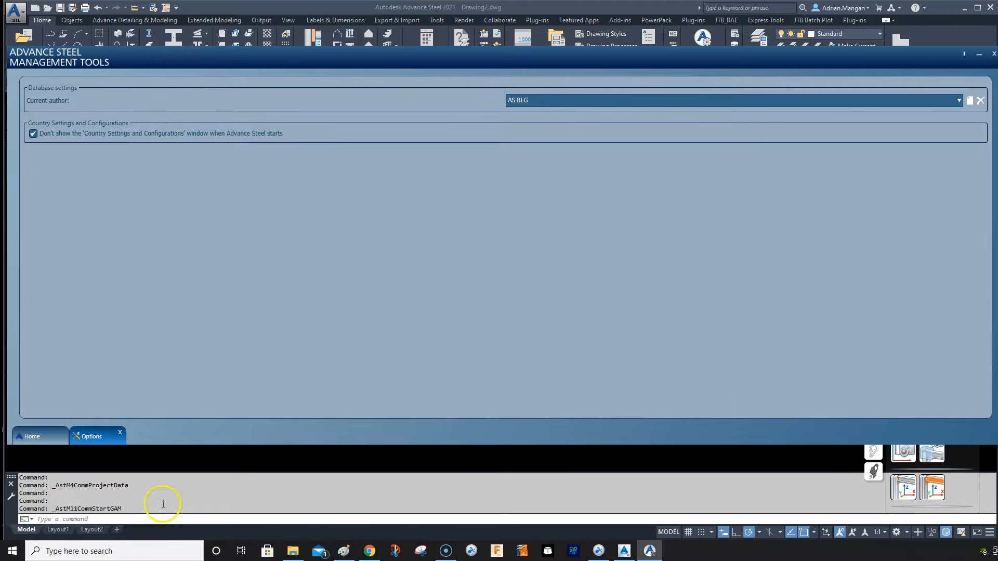
Close Management Tools and reload the latest database data into the drawing with Update Defaults.
{"action": "left_click", "coordinate": [52, 436]}
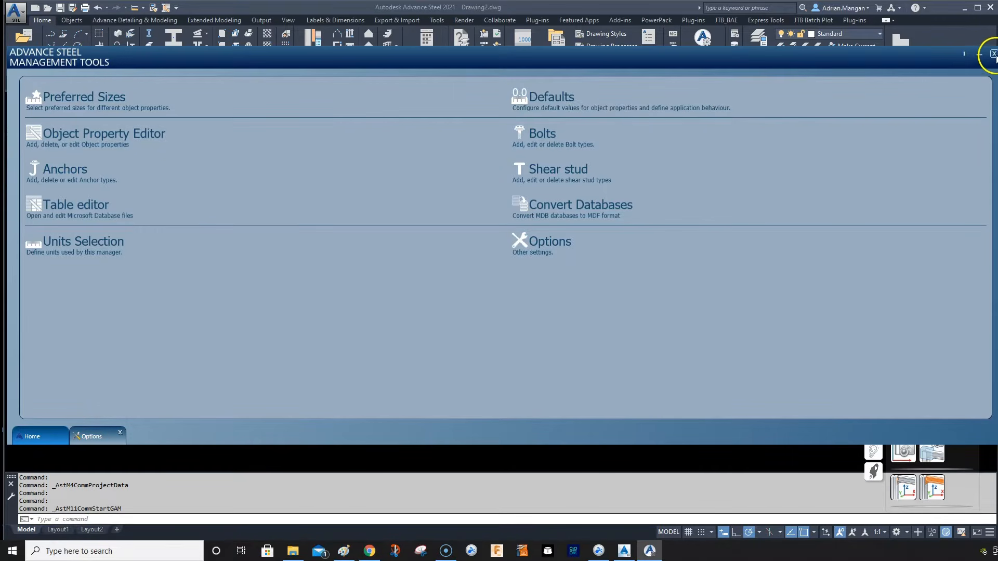
{"action": "left_click", "coordinate": [993, 54]}
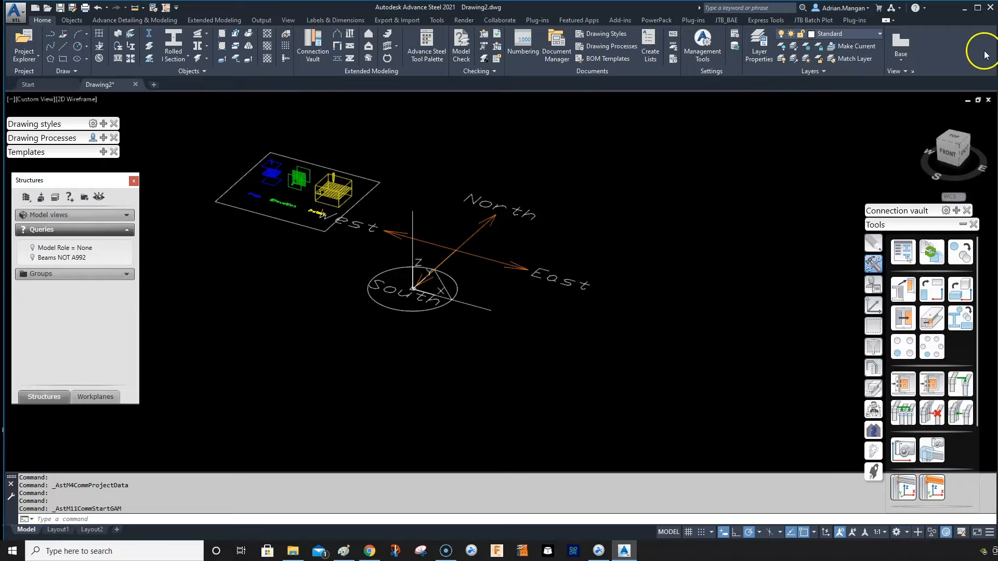
{"action": "left_click", "coordinate": [734, 46]}
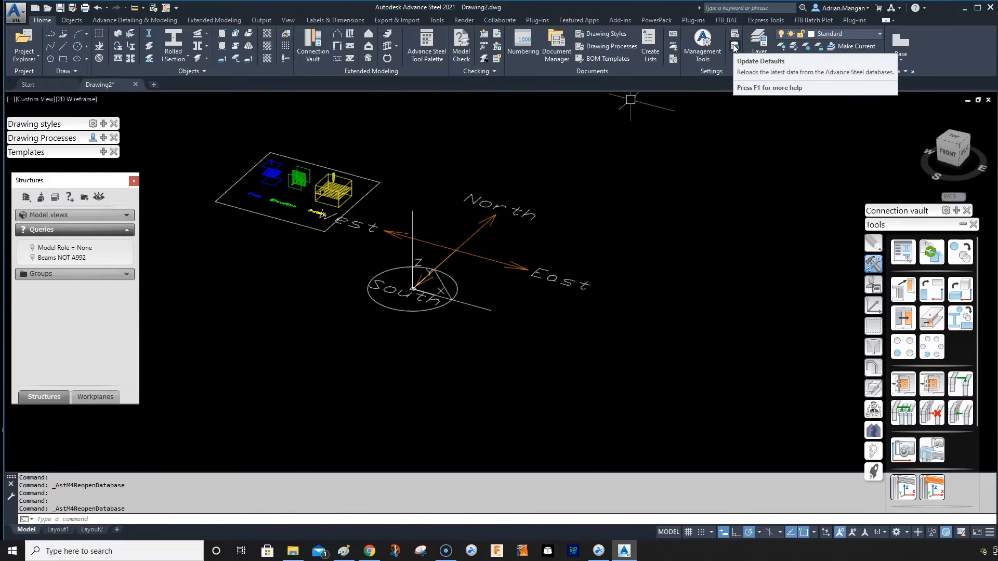
{"action": "middle_click_drag", "start_coordinate": [614, 166], "coordinate": [649, 180]}
{"action": "scroll", "coordinate": [527, 270], "scroll_direction": "up", "scroll_amount": 4}
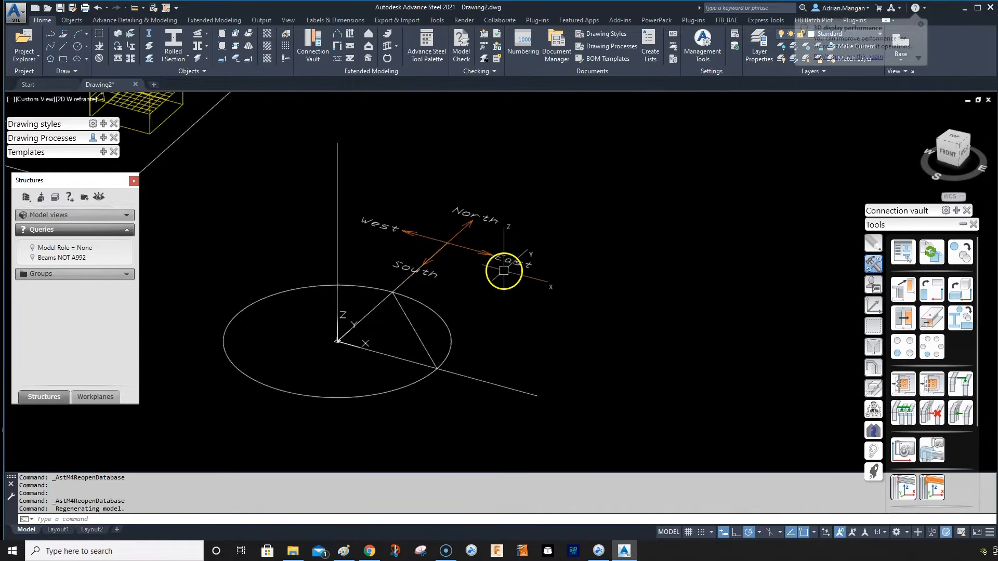
{"action": "scroll", "coordinate": [508, 232], "scroll_direction": "down", "scroll_amount": 2}
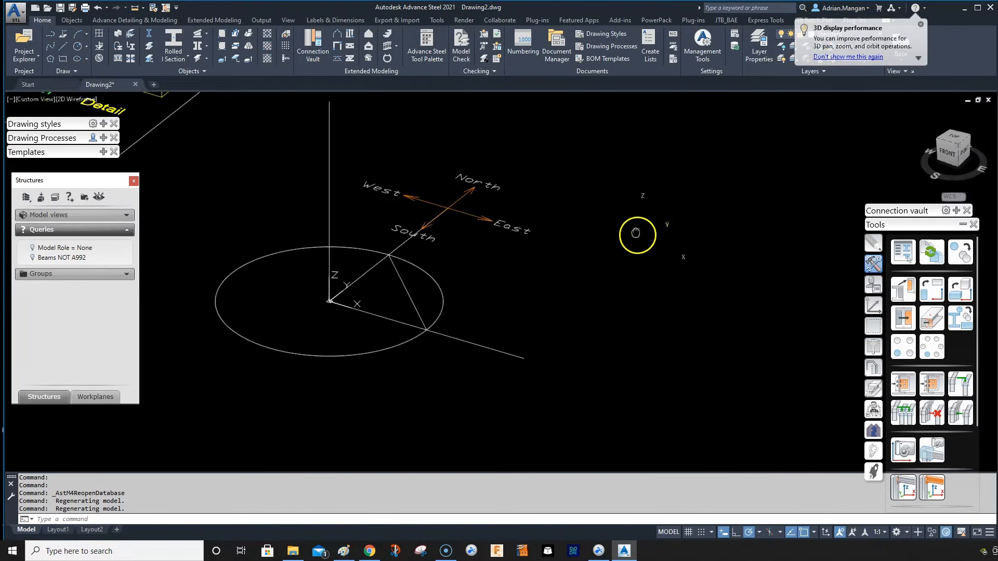
{"action": "scroll", "coordinate": [630, 230], "scroll_direction": "down", "scroll_amount": 2}
{"action": "middle_click_drag", "start_coordinate": [630, 229], "coordinate": [572, 239]}
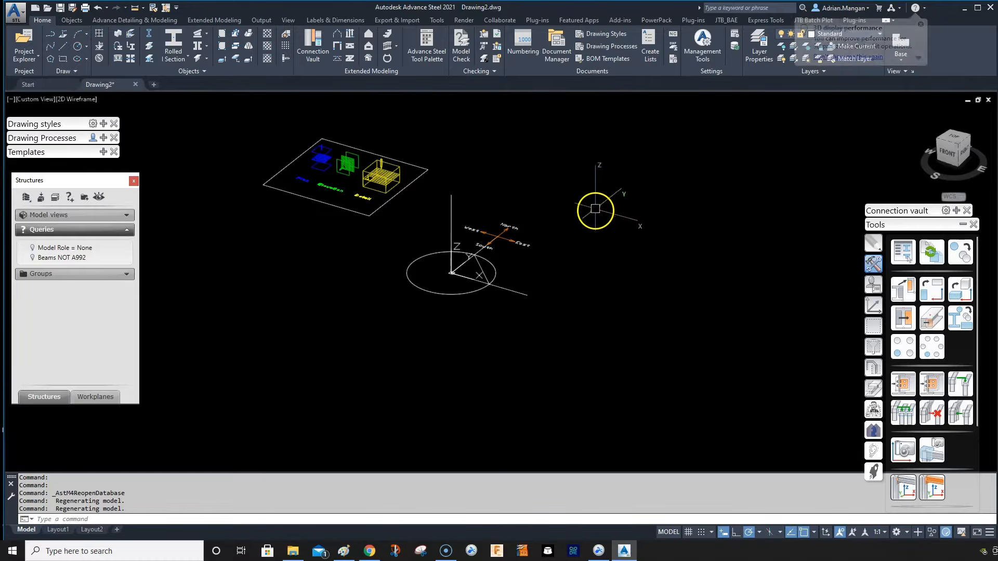
{"action": "scroll", "coordinate": [627, 289], "scroll_direction": "up", "scroll_amount": 1}
{"action": "scroll", "coordinate": [536, 292], "scroll_direction": "up", "scroll_amount": 1}
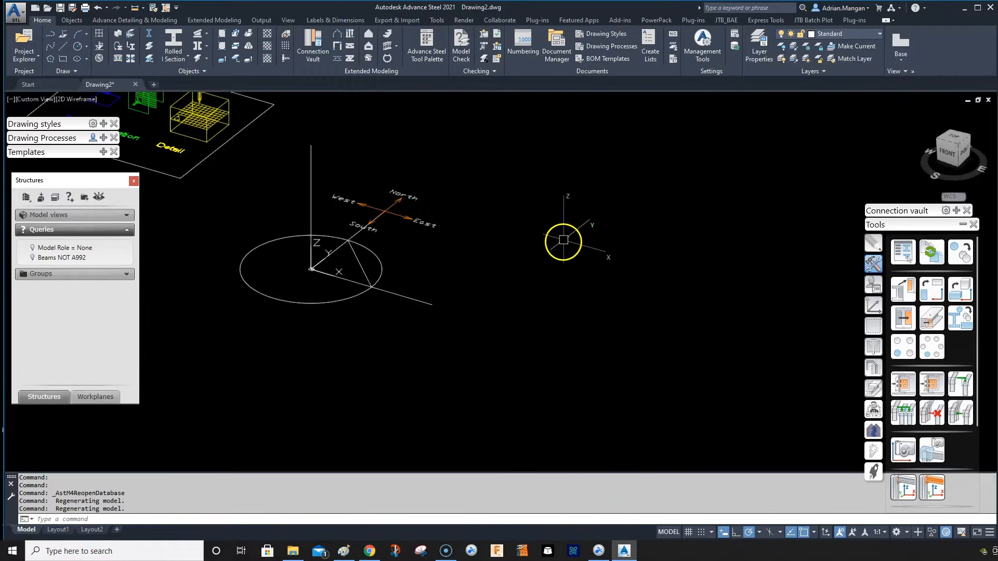
{"action": "middle_click_drag", "start_coordinate": [460, 165], "coordinate": [486, 177], "text": "shift"}
{"action": "middle_click_drag", "start_coordinate": [536, 204], "coordinate": [466, 198]}
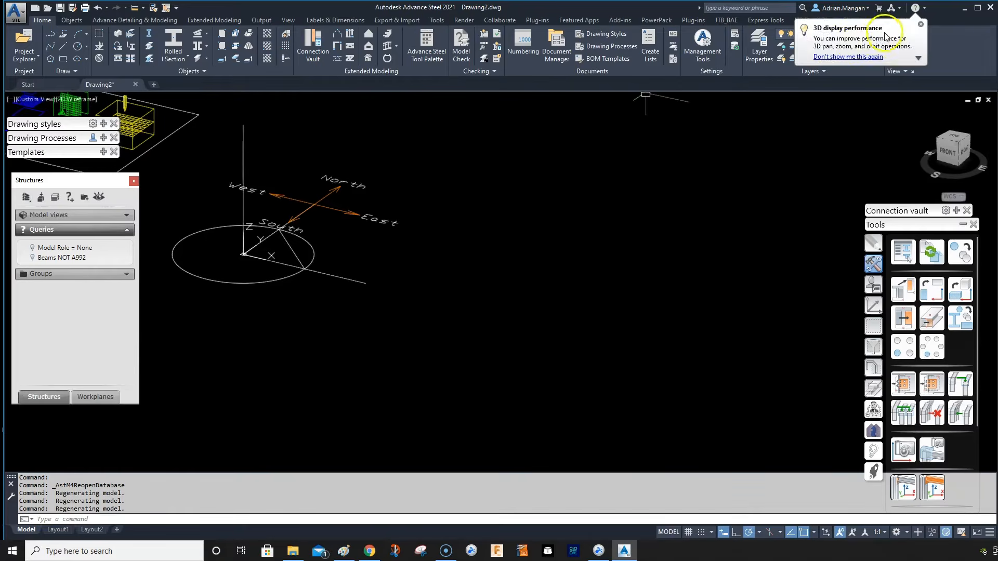
{"action": "left_click", "coordinate": [919, 24]}
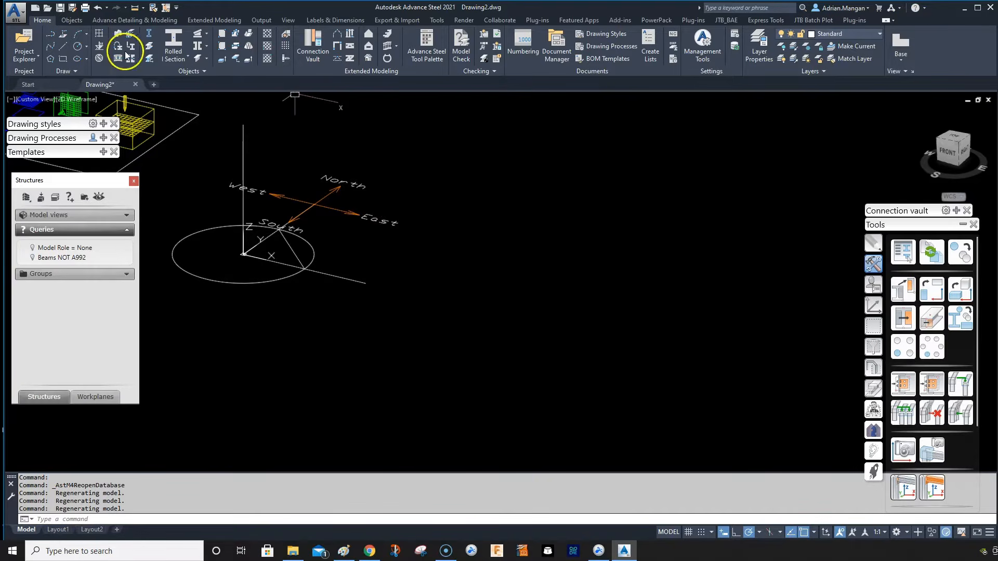
Create a 30' single-axis grid line along Y from the outer end of the X-axis line, with the Edging balloon frame.
{"action": "left_click", "coordinate": [73, 21]}
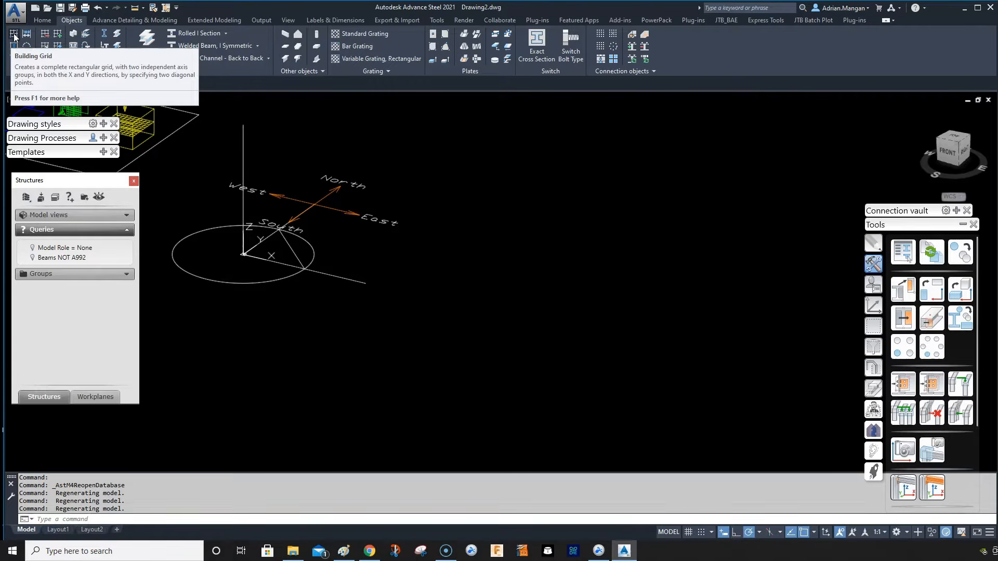
{"action": "left_click", "coordinate": [14, 46]}
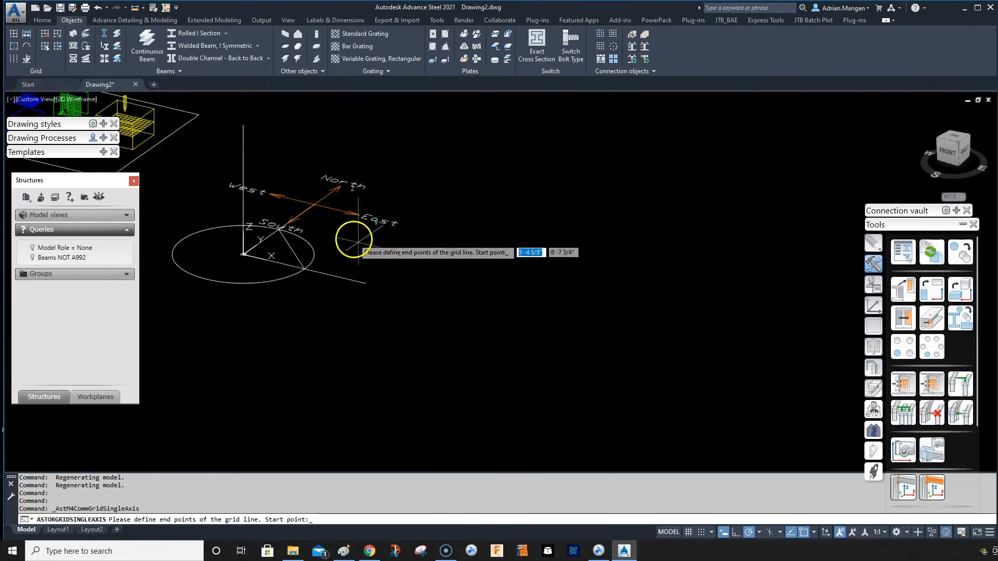
{"action": "left_click", "coordinate": [366, 284]}
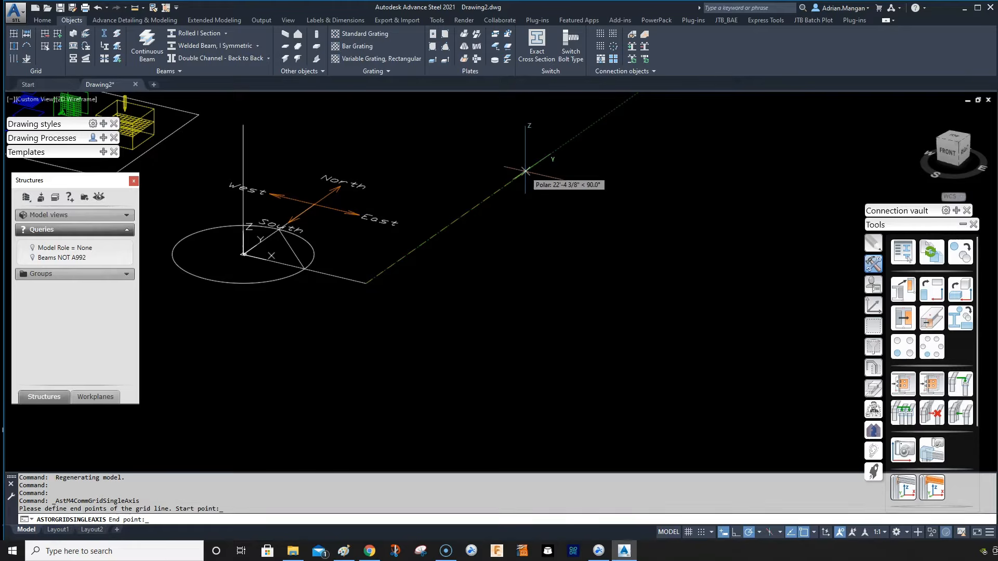
{"action": "key", "text": "Return"}
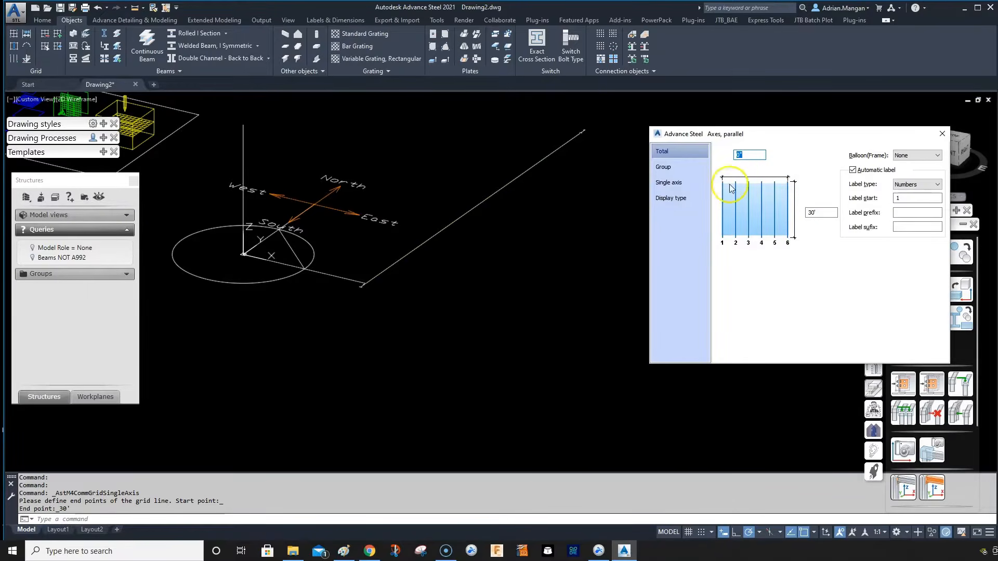
{"action": "left_click", "coordinate": [924, 158]}
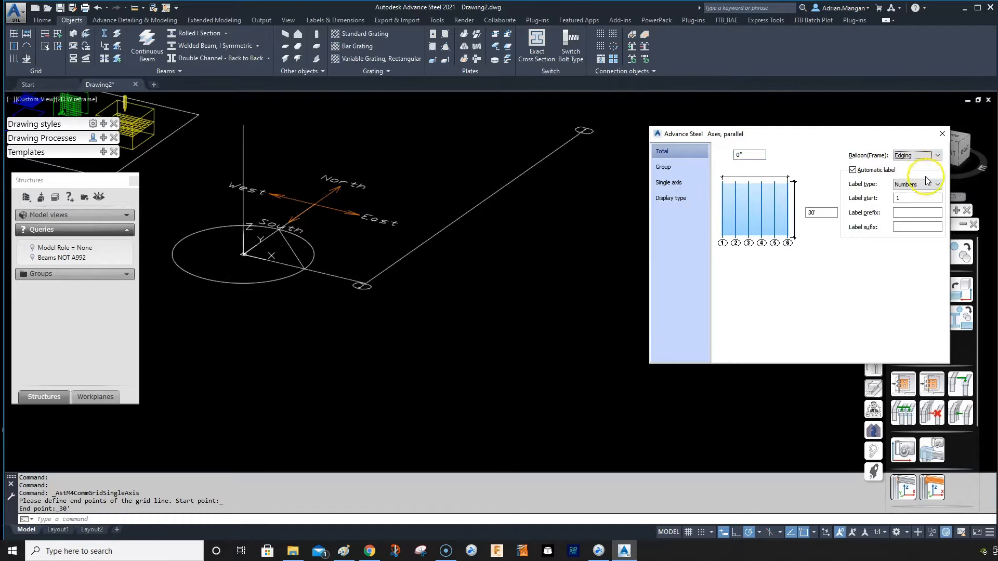
{"action": "left_click", "coordinate": [941, 134]}
Copy the grid line along X as an array of 4 items at 10' spacing.
{"action": "left_click", "coordinate": [558, 148]}
{"action": "right_click", "coordinate": [560, 140]}
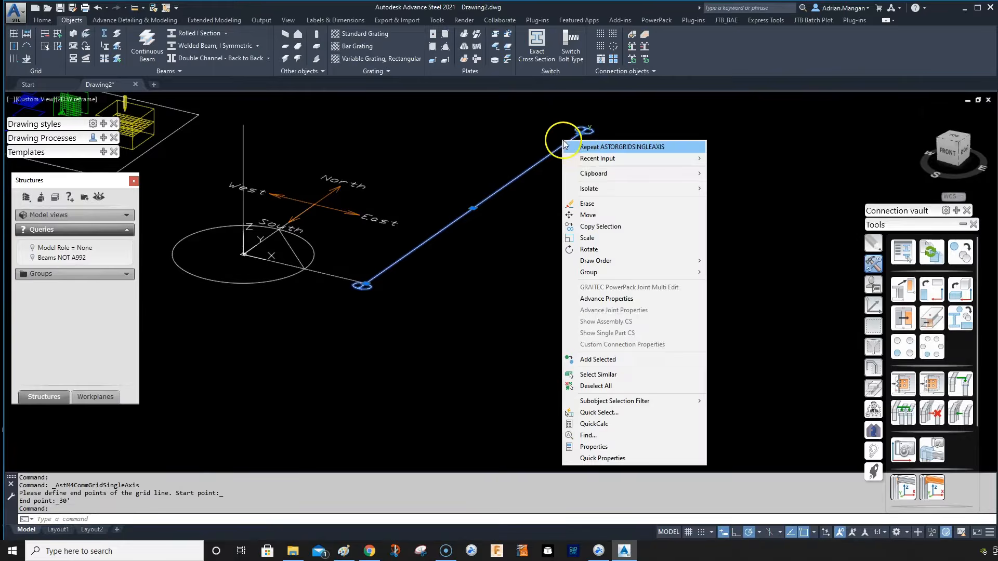
{"action": "left_click", "coordinate": [599, 227]}
{"action": "left_click", "coordinate": [636, 160]}
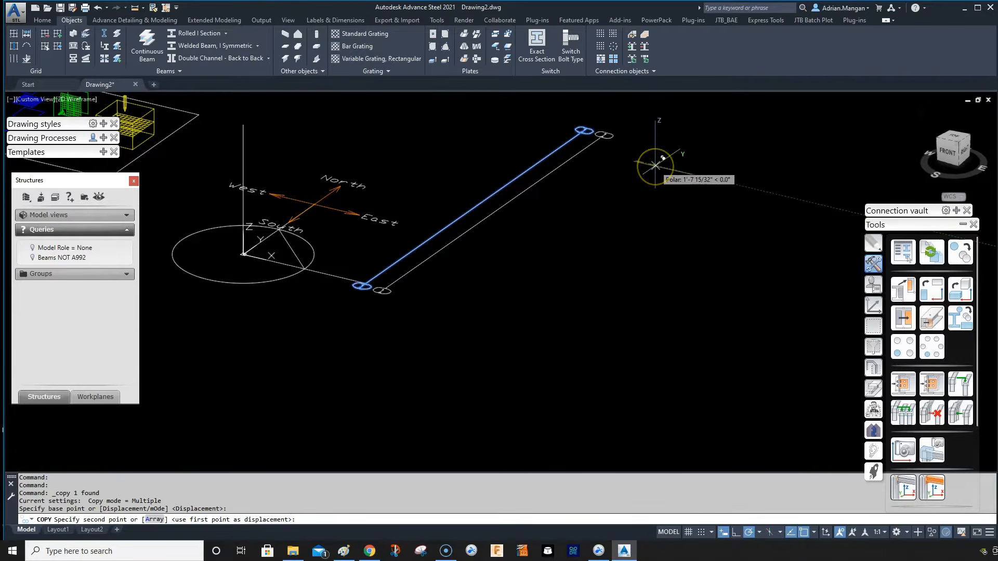
{"action": "type", "text": "A"}
{"action": "key", "text": "Return"}
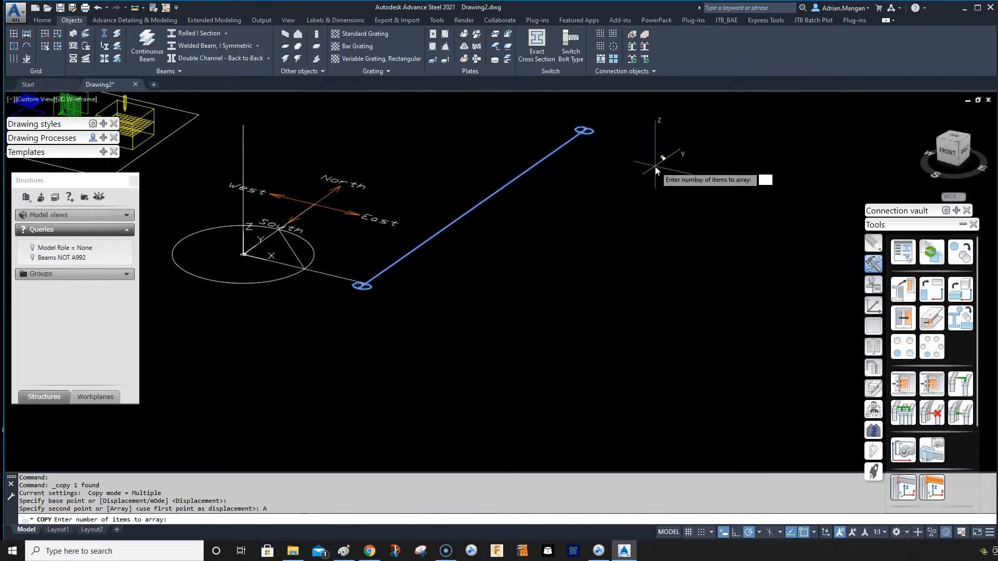
{"action": "type", "text": "4"}
{"action": "key", "text": "Return"}
{"action": "type", "text": "10'"}
{"action": "key", "text": "Return"}
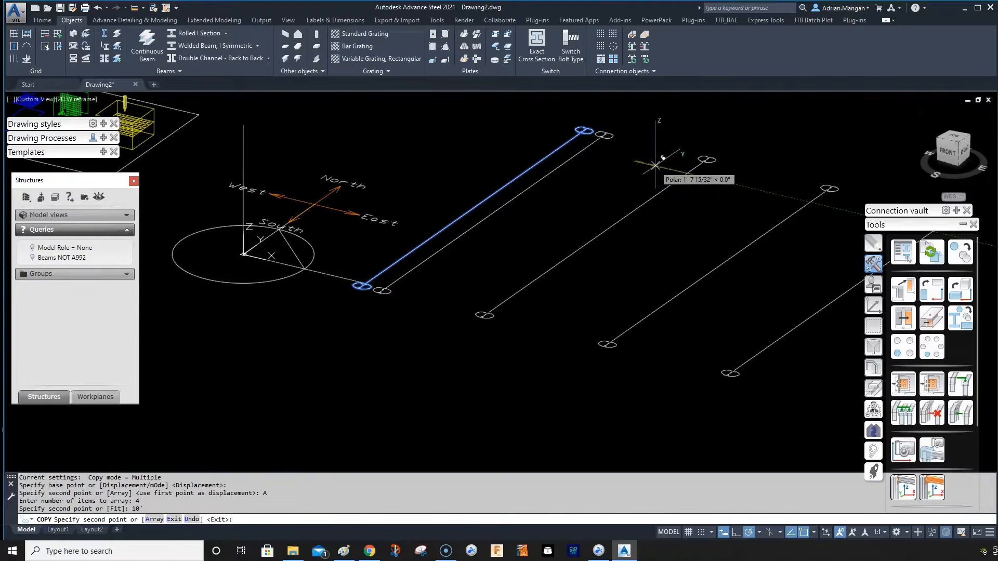
{"action": "scroll", "coordinate": [657, 229], "scroll_direction": "down", "scroll_amount": 4}
{"action": "key", "text": "Escape"}
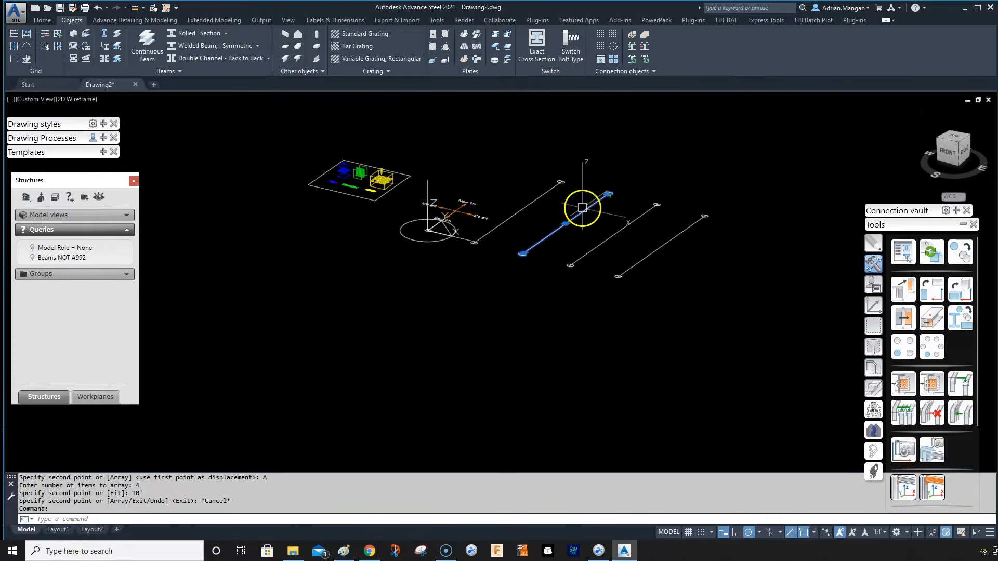
Set the label start of the three copied grid lines to 2, 3 and 4 in order along X.
{"action": "double_click", "coordinate": [582, 207]}
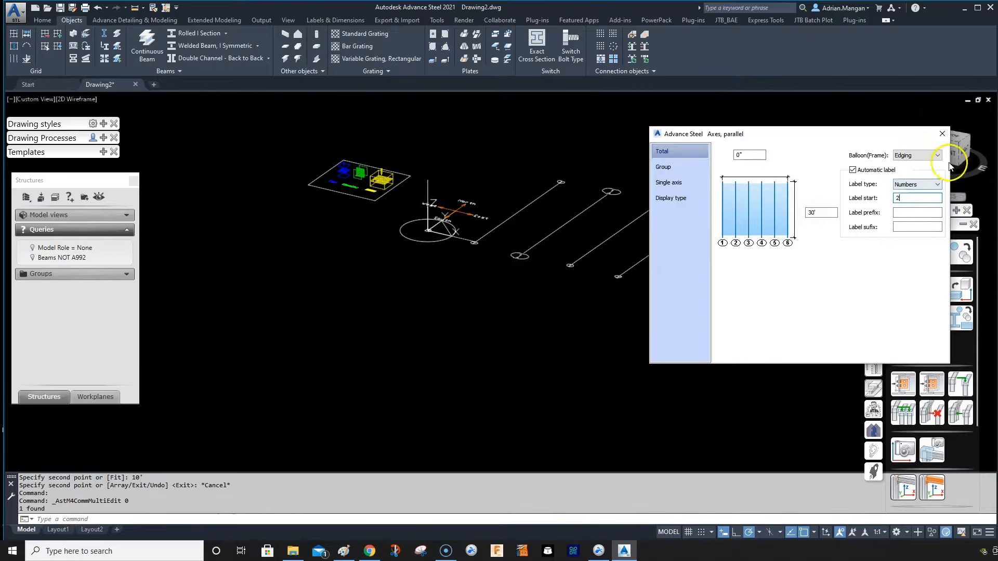
{"action": "left_click", "coordinate": [942, 133]}
{"action": "double_click", "coordinate": [641, 211]}
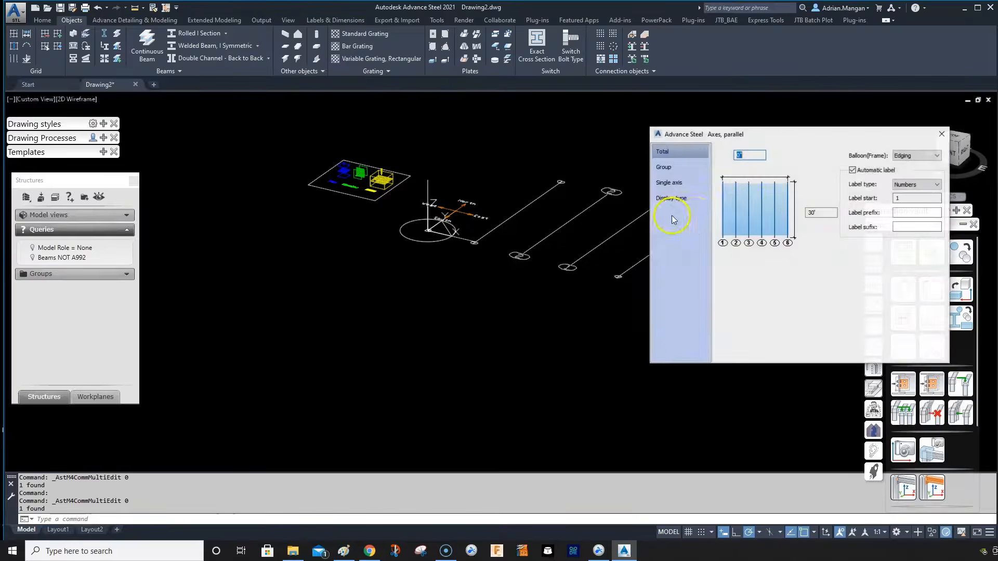
{"action": "left_click", "coordinate": [941, 134]}
{"action": "left_click", "coordinate": [703, 217]}
{"action": "double_click", "coordinate": [703, 217]}
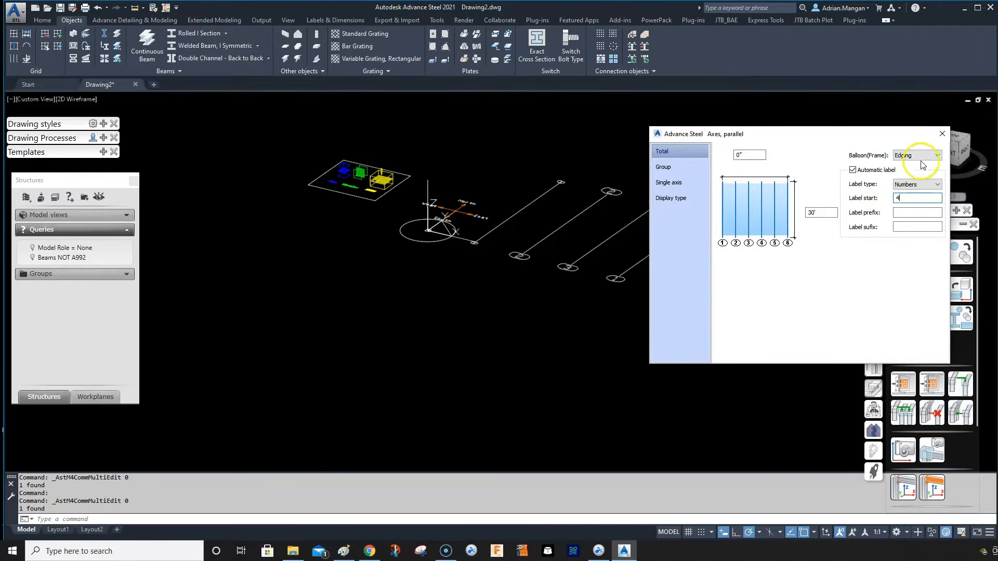
{"action": "left_click", "coordinate": [942, 134]}
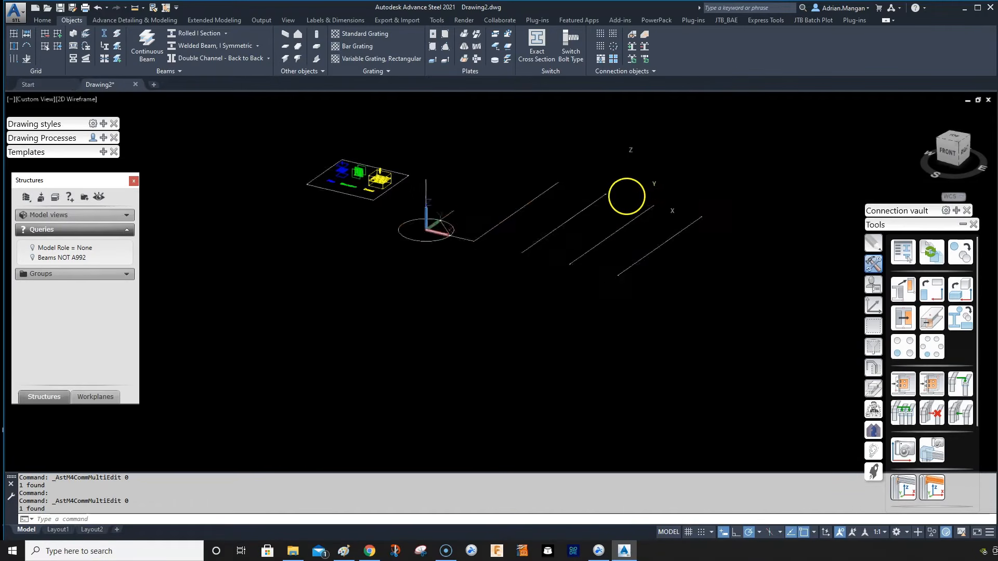
Draw a single-axis grid line across the south ends of the numbered lines, from grid line 1 to grid line 4.
{"action": "scroll", "coordinate": [616, 196], "scroll_direction": "up", "scroll_amount": 4}
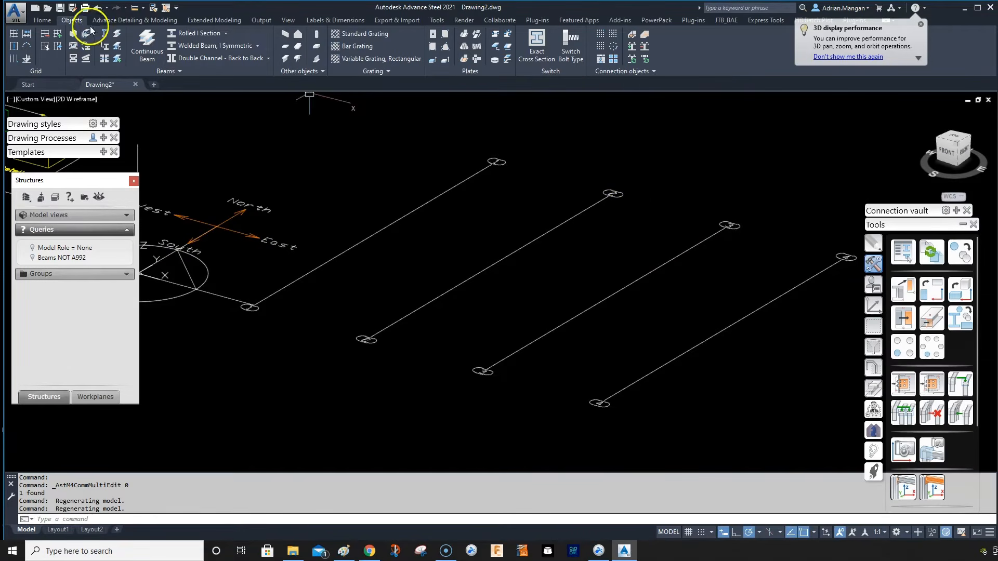
{"action": "left_click", "coordinate": [18, 48]}
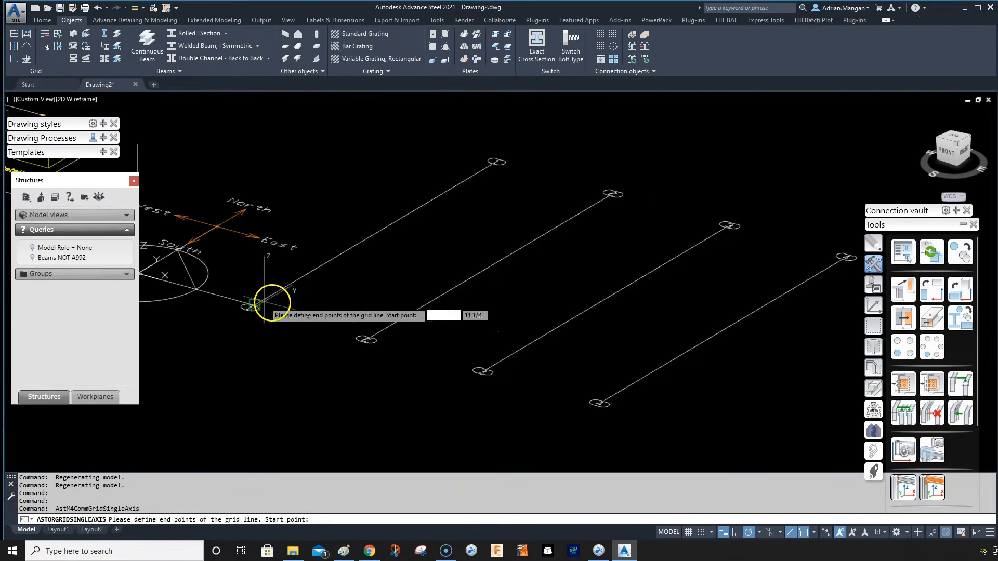
{"action": "left_click", "coordinate": [263, 302]}
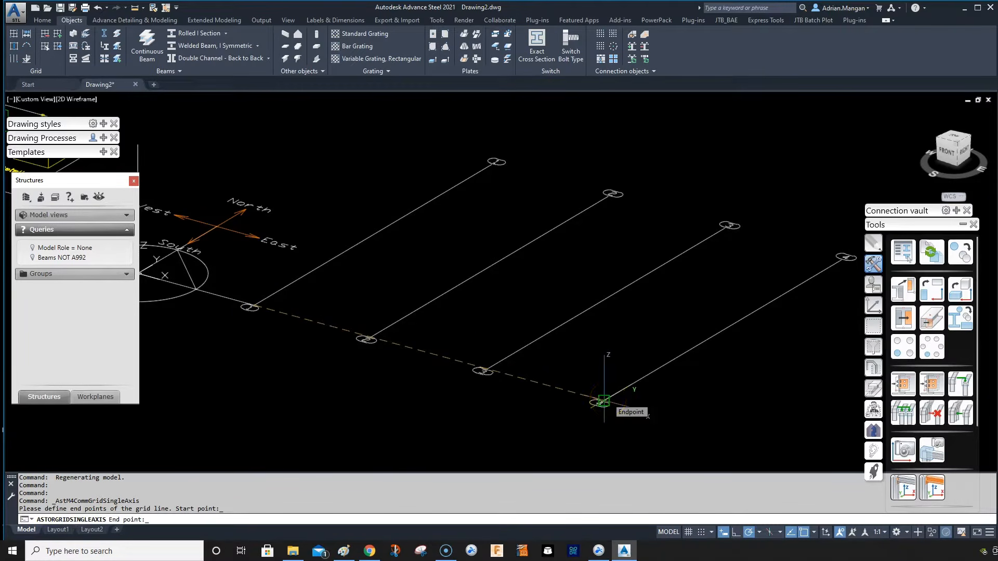
{"action": "left_click", "coordinate": [594, 370]}
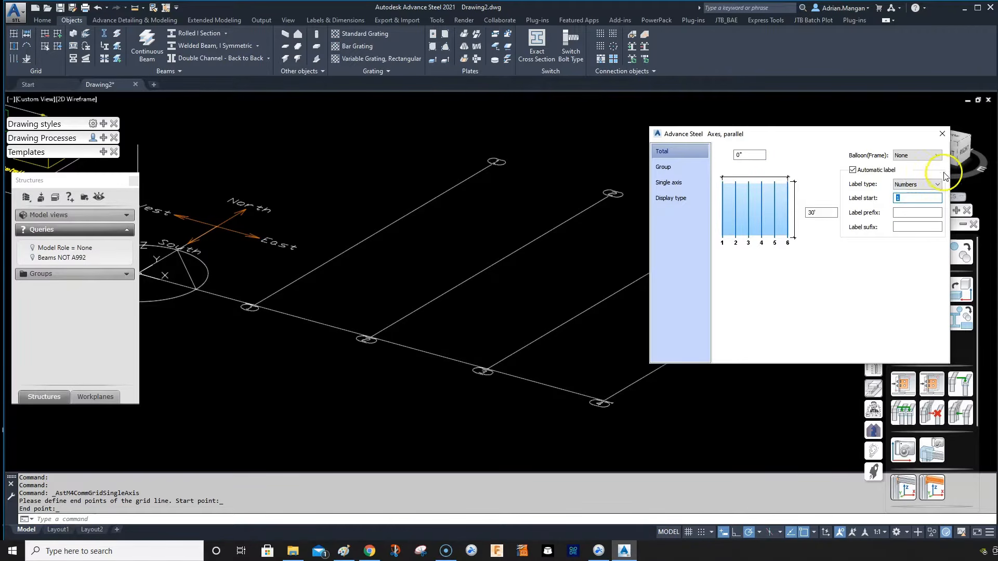
Set the crossing grid line's label type to Capital letters and its balloon frame to Edging.
{"action": "left_click", "coordinate": [924, 185]}
{"action": "left_click", "coordinate": [909, 201]}
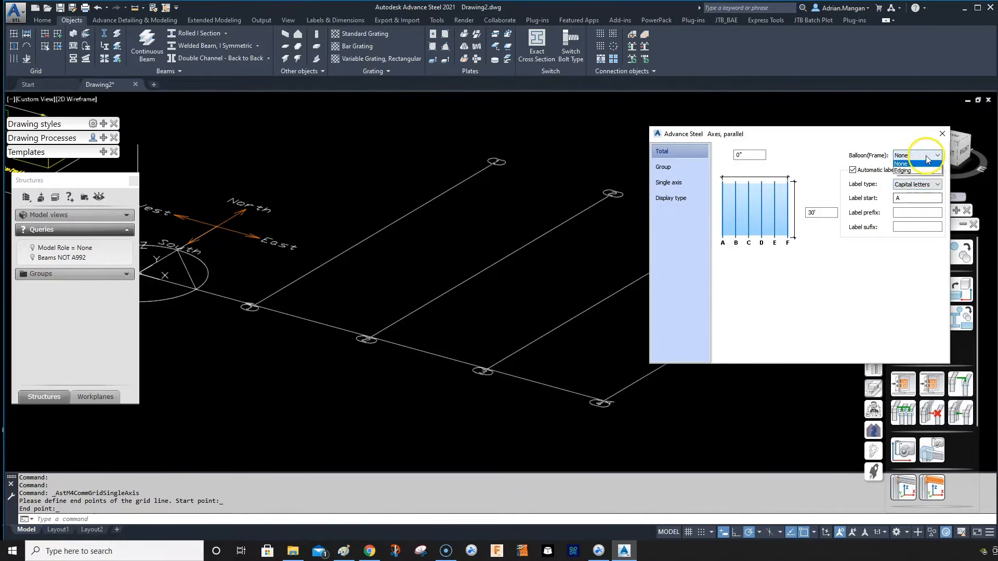
{"action": "left_click", "coordinate": [908, 170]}
{"action": "left_click", "coordinate": [941, 134]}
Measure the distance between the south ends of grid lines 1 and 4.
{"action": "middle_click_drag", "start_coordinate": [498, 371], "coordinate": [587, 362]}
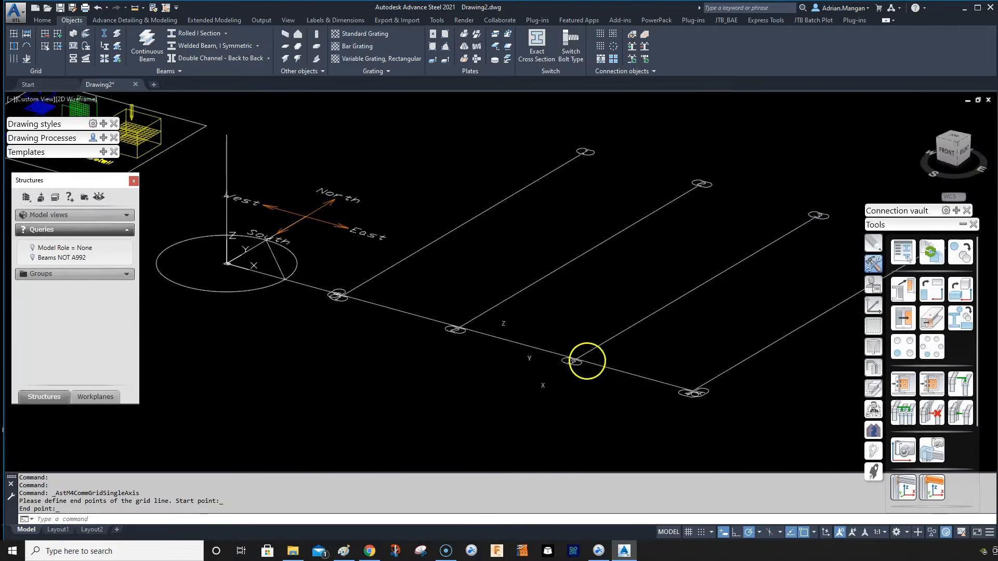
{"action": "scroll", "coordinate": [359, 281], "scroll_direction": "up", "scroll_amount": 5}
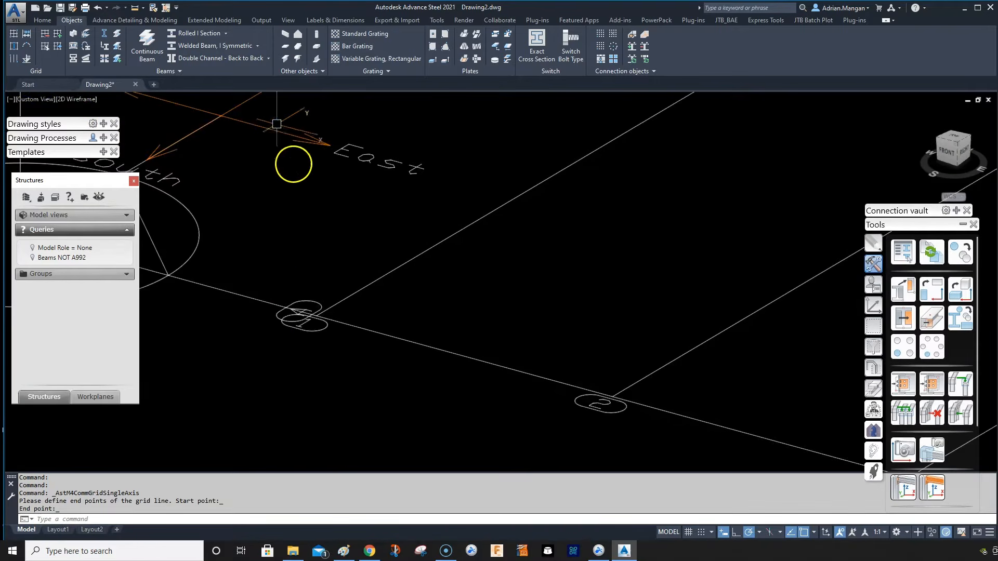
{"action": "left_click", "coordinate": [139, 8]}
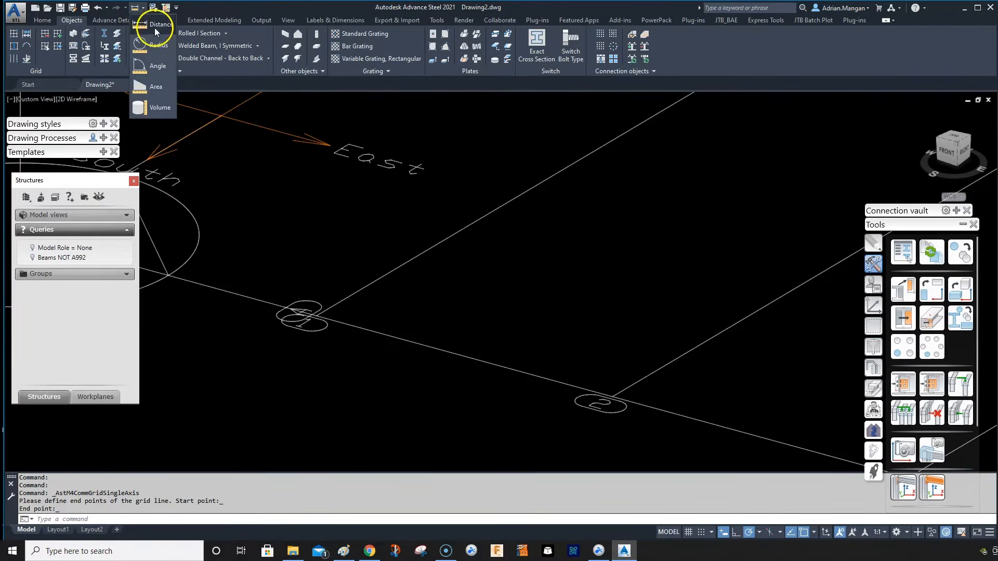
{"action": "left_click", "coordinate": [155, 28]}
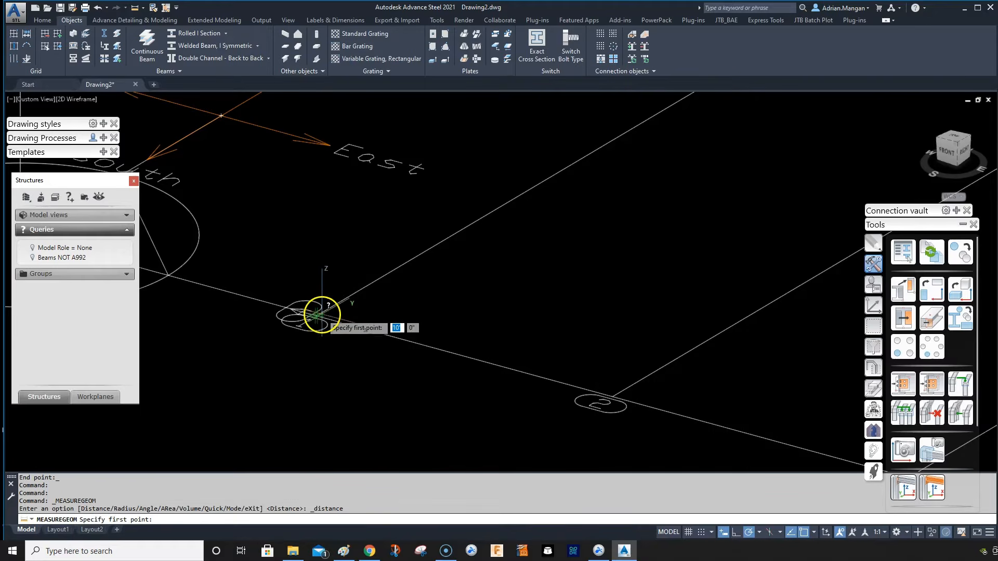
{"action": "left_click", "coordinate": [322, 314]}
{"action": "scroll", "coordinate": [364, 260], "scroll_direction": "down", "scroll_amount": 5}
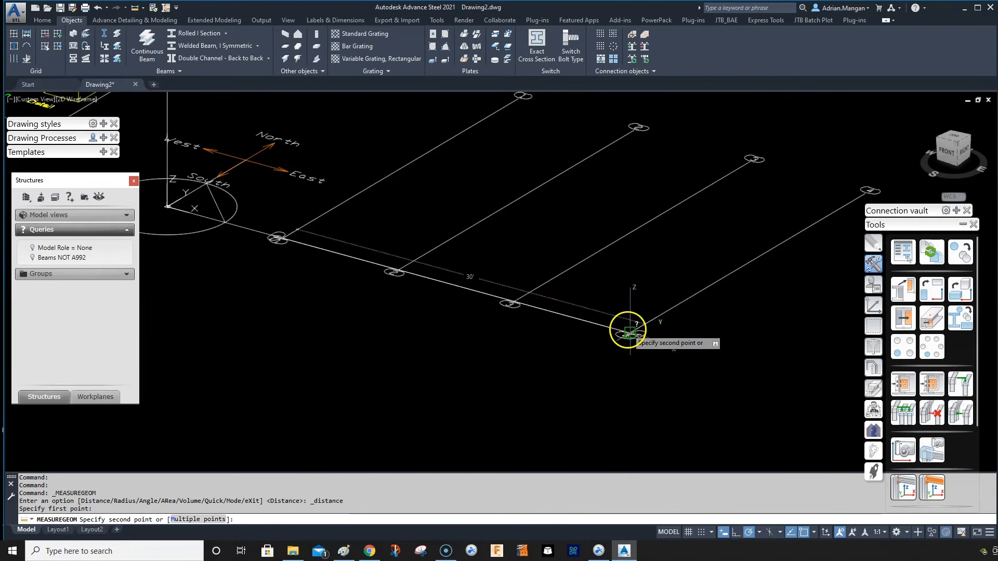
{"action": "left_click", "coordinate": [629, 331]}
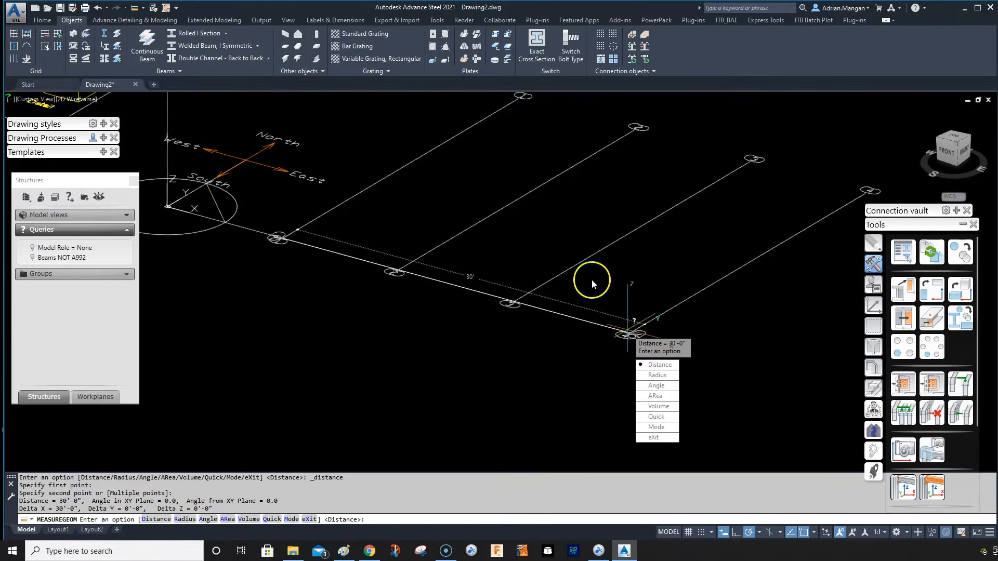
{"action": "key", "text": "Escape"}
{"action": "left_click", "coordinate": [361, 261]}
{"action": "right_click", "coordinate": [360, 260]}
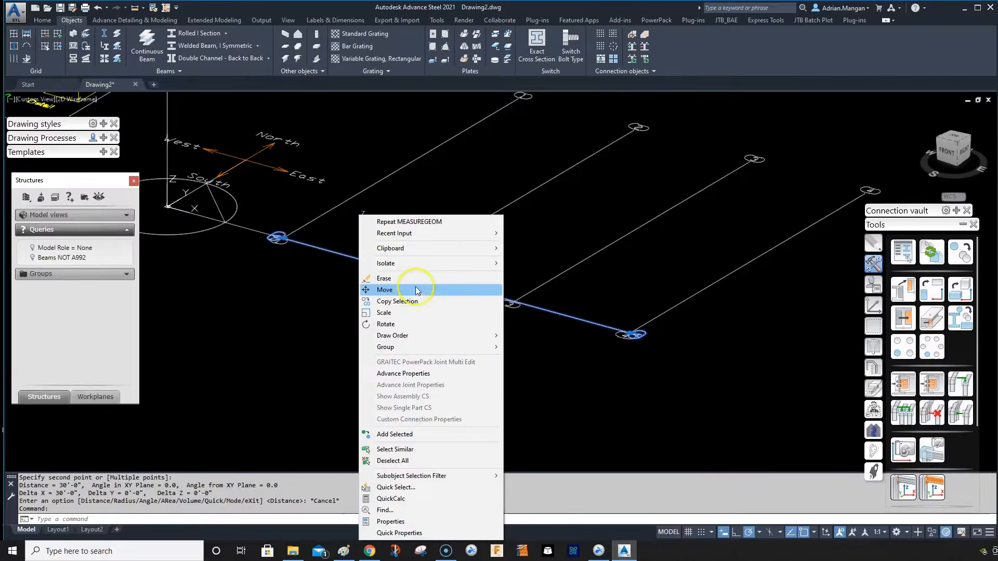
{"action": "left_click", "coordinate": [410, 301]}
{"action": "left_click", "coordinate": [643, 383]}
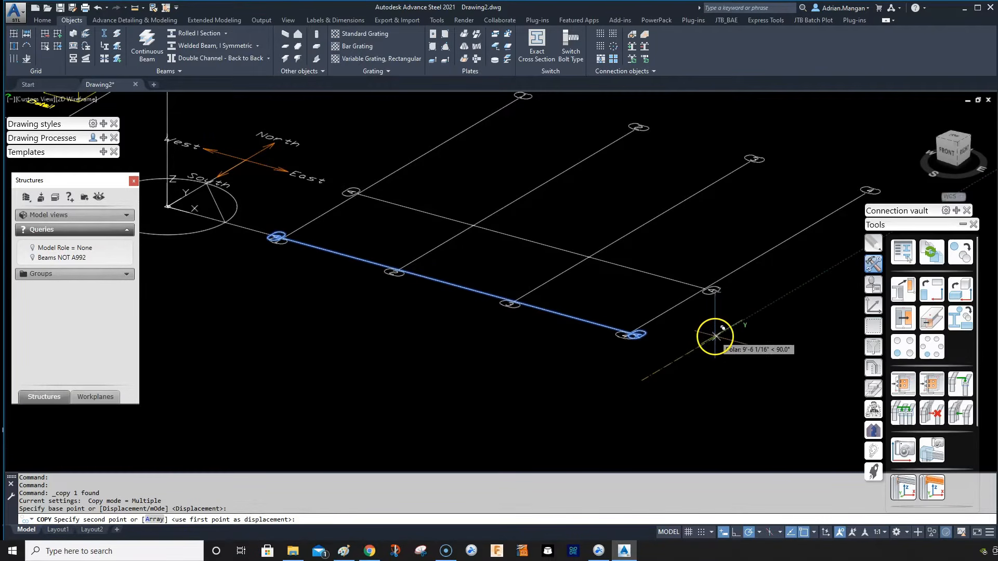
{"action": "key", "text": "Escape"}
{"action": "left_click", "coordinate": [583, 325]}
{"action": "key", "text": "Escape"}
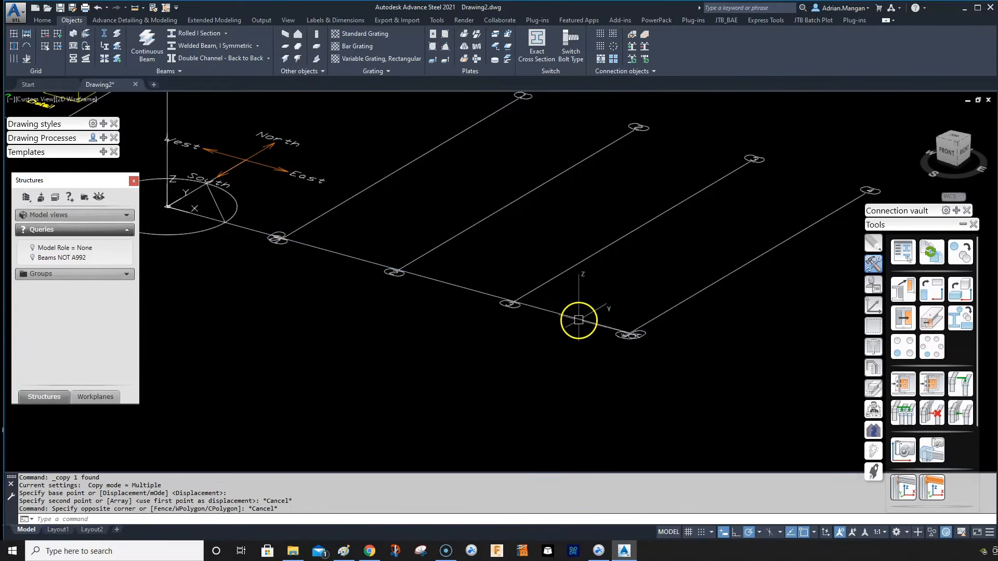
Copy the lettered grid line northward from grid line 4's south end as a fitted array of 4 items ending at its north end.
{"action": "left_click", "coordinate": [579, 320]}
{"action": "right_click", "coordinate": [612, 283]}
{"action": "left_click", "coordinate": [641, 298]}
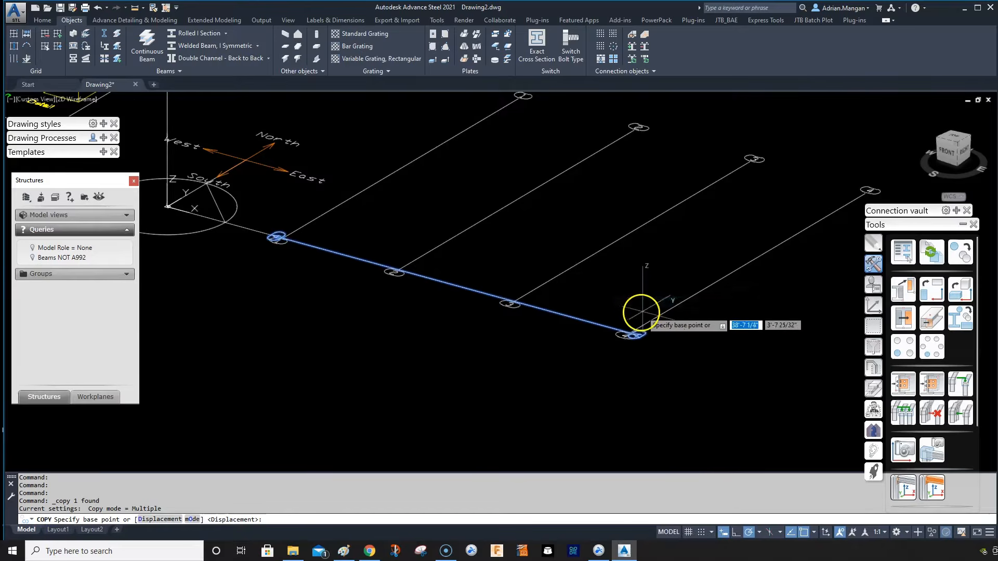
{"action": "scroll", "coordinate": [640, 312], "scroll_direction": "up", "scroll_amount": 2}
{"action": "left_click", "coordinate": [628, 333]}
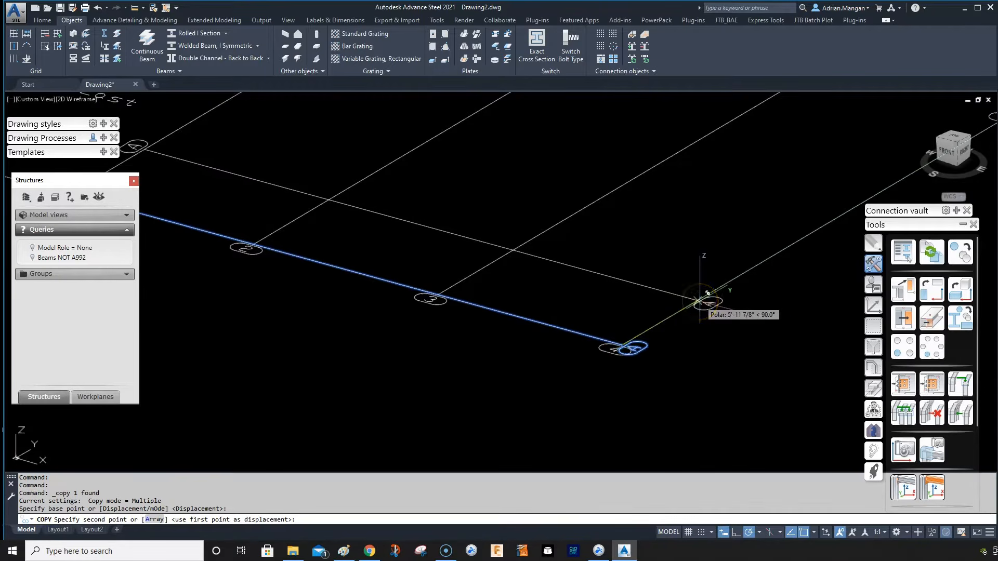
{"action": "type", "text": "A"}
{"action": "key", "text": "Return"}
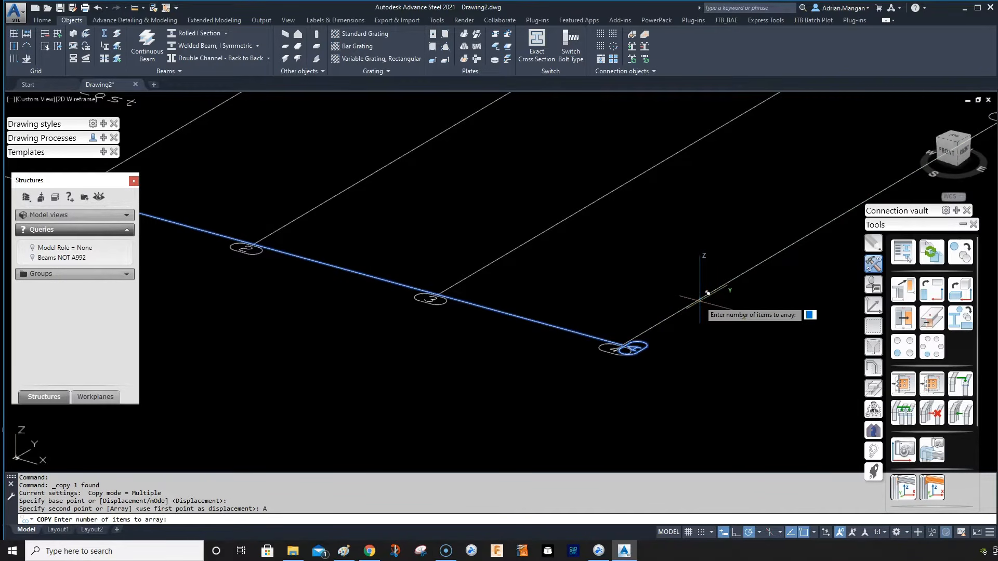
{"action": "key", "text": "Return"}
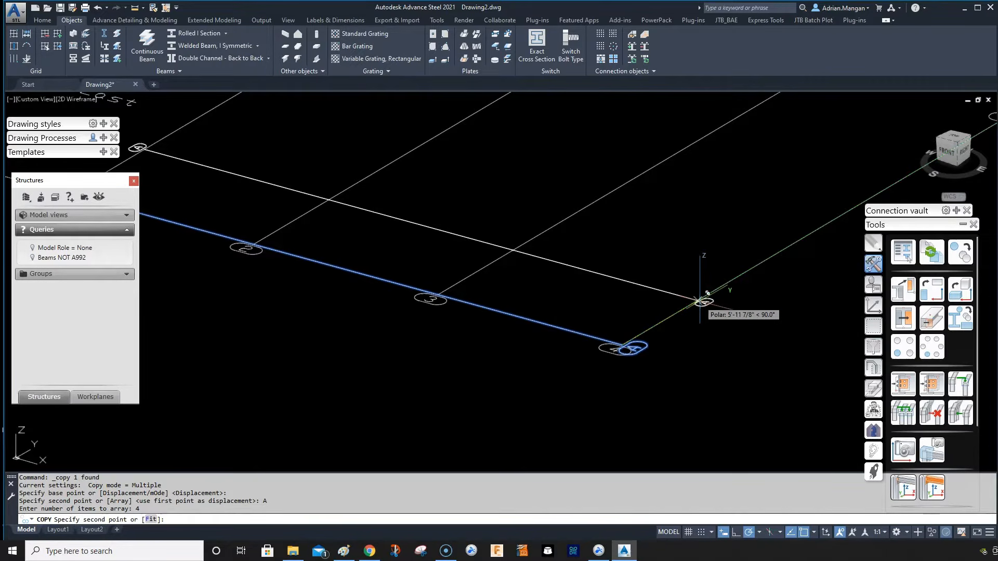
{"action": "type", "text": "F"}
{"action": "key", "text": "Return"}
{"action": "scroll", "coordinate": [639, 279], "scroll_direction": "down", "scroll_amount": 3}
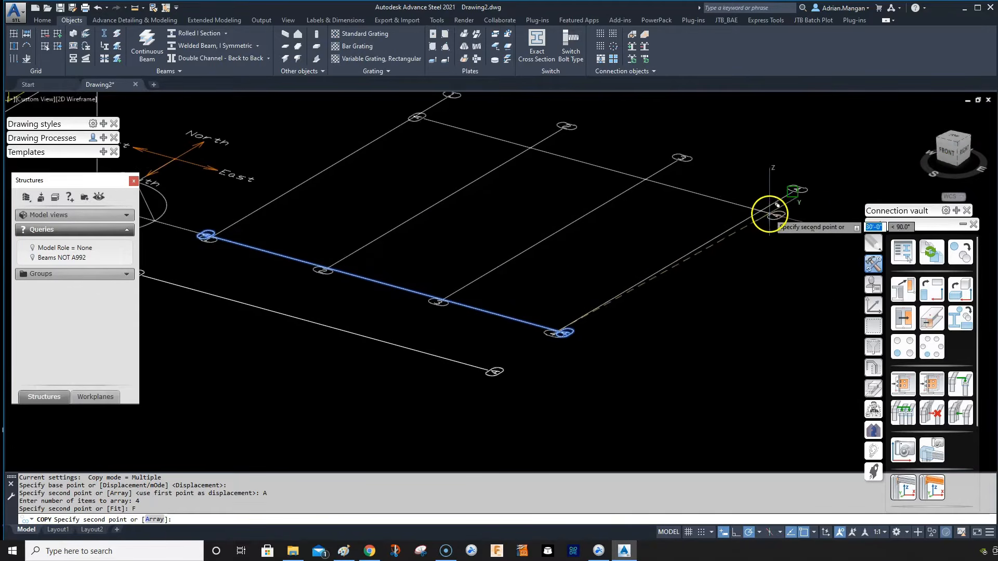
{"action": "scroll", "coordinate": [790, 195], "scroll_direction": "up", "scroll_amount": 3}
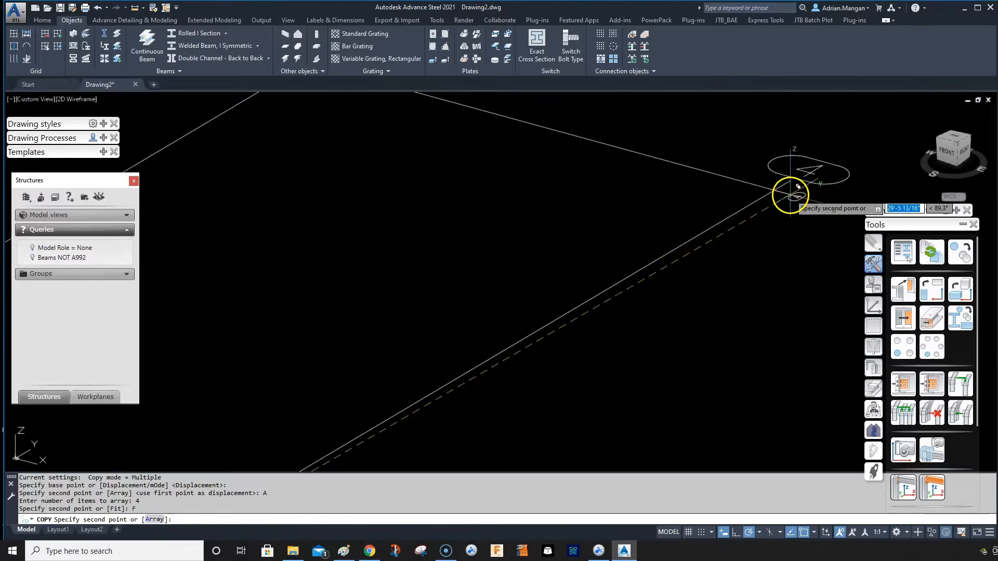
{"action": "left_click", "coordinate": [789, 195]}
End the copy command and erase the stray extra grid line left just south of the northernmost one.
{"action": "right_click", "coordinate": [560, 225]}
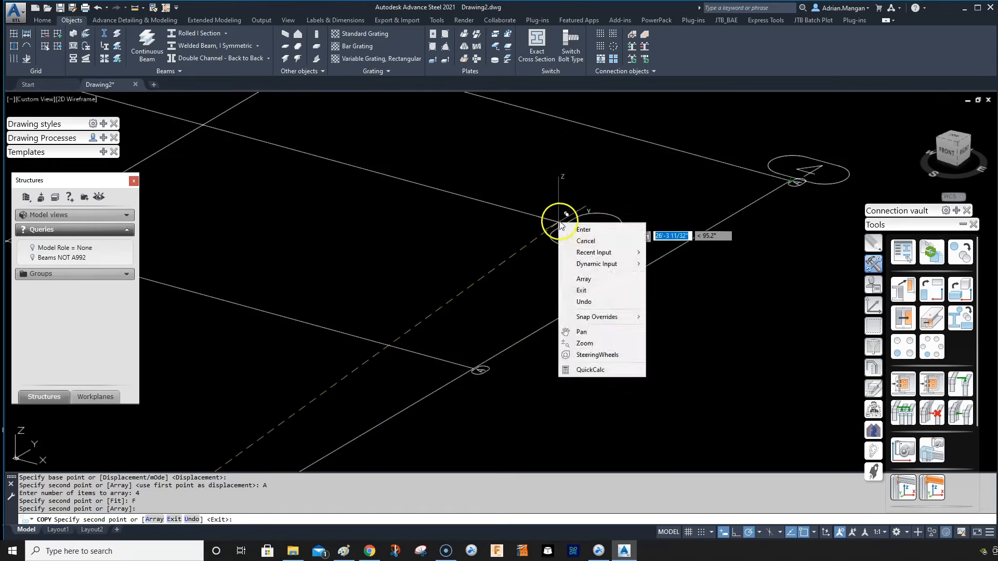
{"action": "left_click", "coordinate": [572, 221]}
{"action": "right_click", "coordinate": [612, 225]}
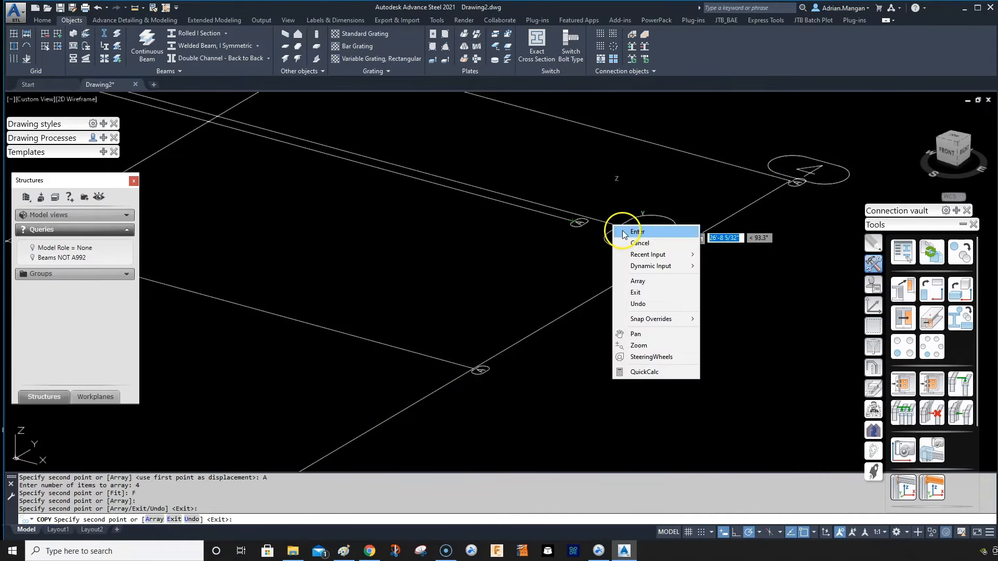
{"action": "left_click", "coordinate": [637, 231]}
{"action": "scroll", "coordinate": [608, 239], "scroll_direction": "down", "scroll_amount": 5}
{"action": "left_click", "coordinate": [591, 234]}
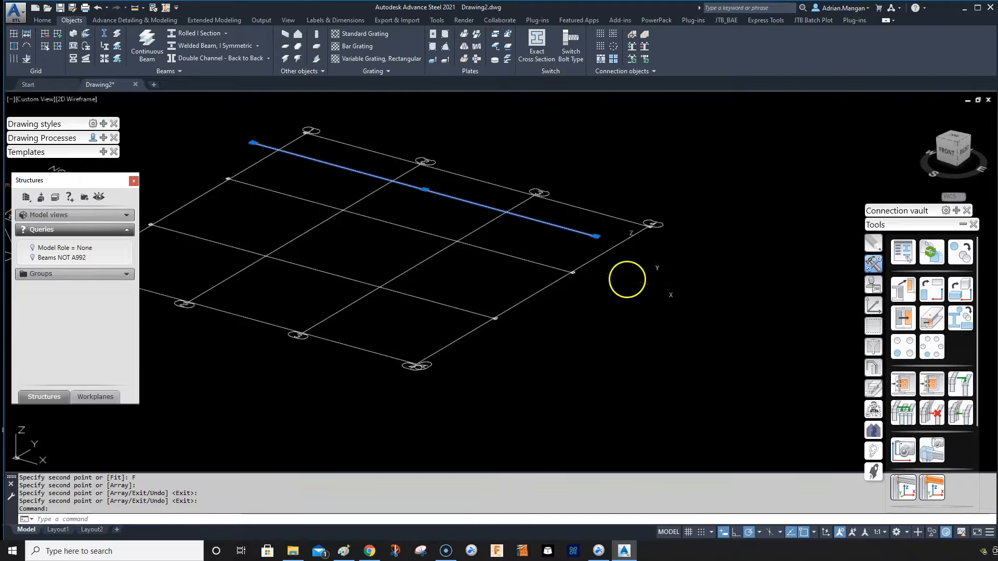
{"action": "key", "text": "Delete"}
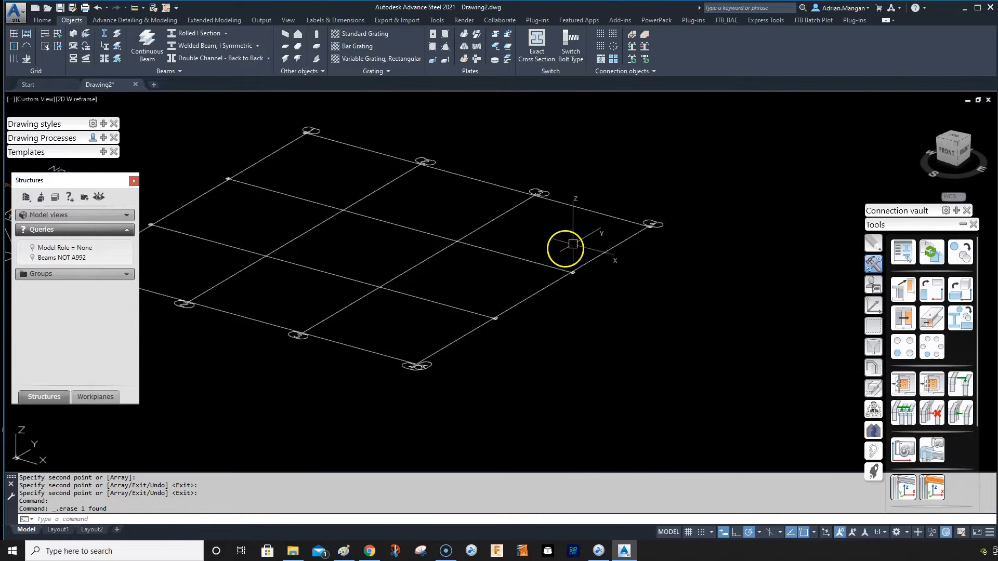
Check the label start of the northernmost lettered grid line in its properties.
{"action": "scroll", "coordinate": [663, 223], "scroll_direction": "up", "scroll_amount": 6}
{"action": "middle_click_drag", "start_coordinate": [664, 185], "coordinate": [755, 216]}
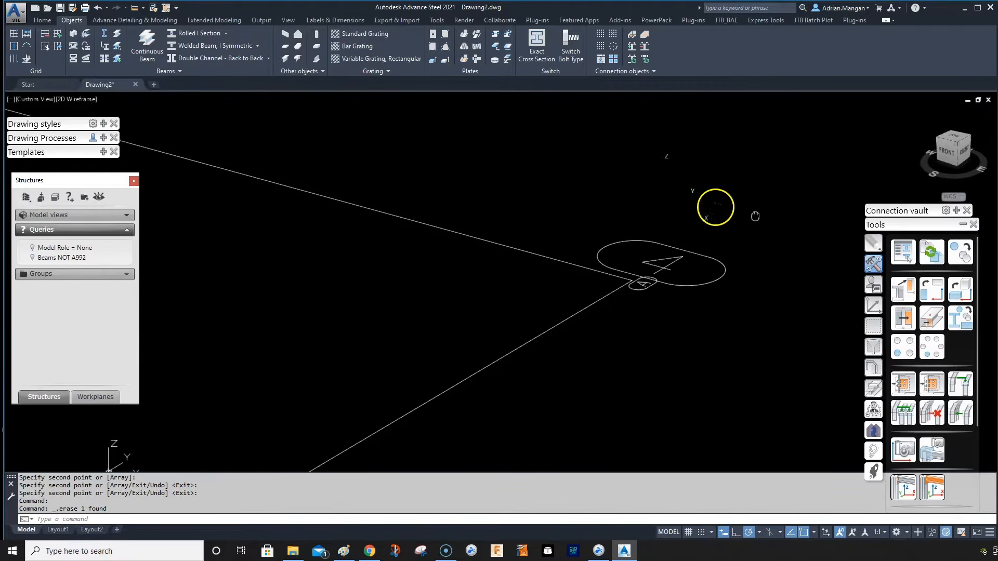
{"action": "scroll", "coordinate": [773, 211], "scroll_direction": "down", "scroll_amount": 4}
{"action": "key", "text": "Escape"}
{"action": "scroll", "coordinate": [687, 249], "scroll_direction": "up", "scroll_amount": 3}
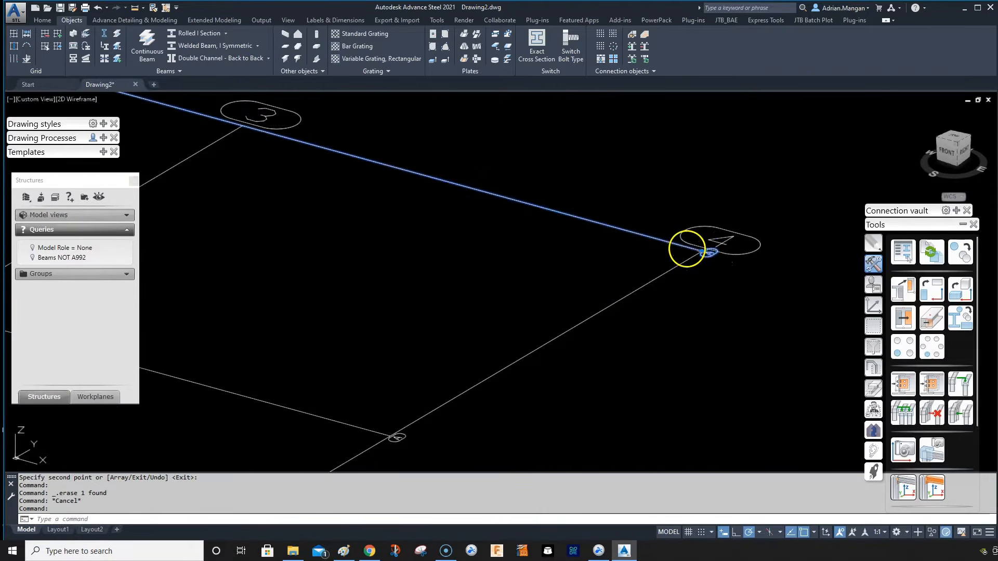
{"action": "double_click", "coordinate": [687, 248]}
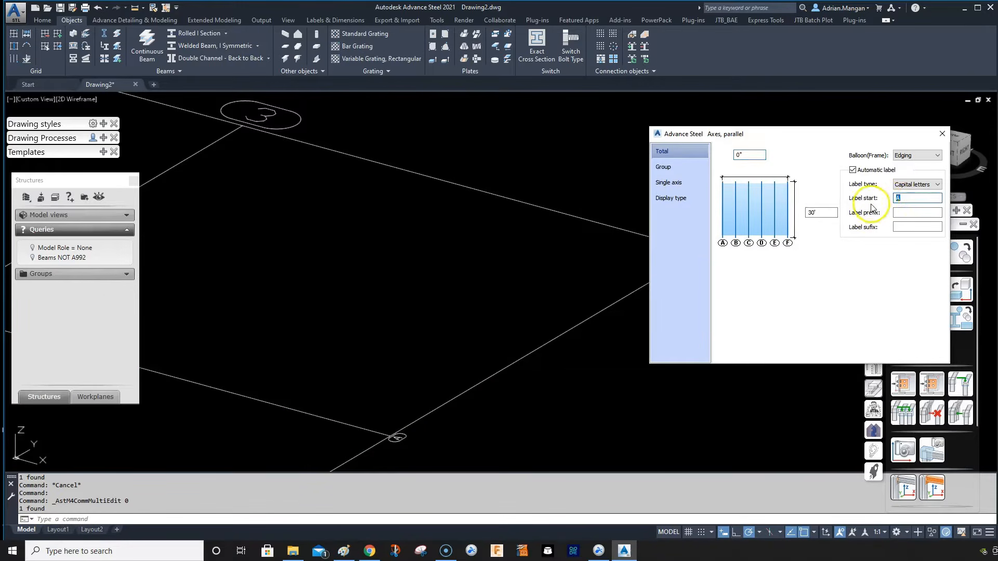
{"action": "left_click", "coordinate": [941, 133]}
{"action": "scroll", "coordinate": [778, 319], "scroll_direction": "down", "scroll_amount": 1}
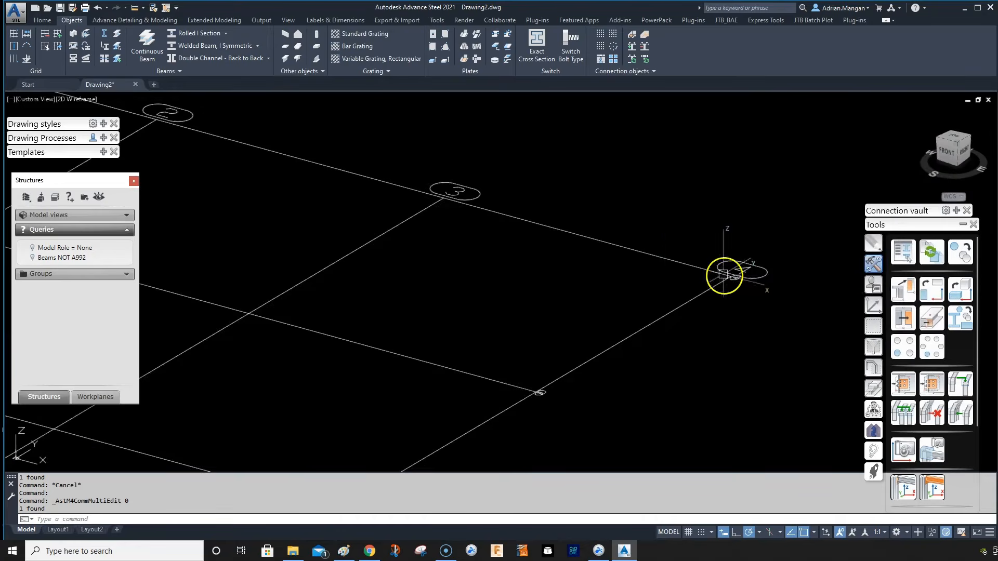
Stretch the east end of the northernmost lettered grid line 4' beyond grid line 4.
{"action": "left_click", "coordinate": [724, 279]}
{"action": "left_click", "coordinate": [733, 277]}
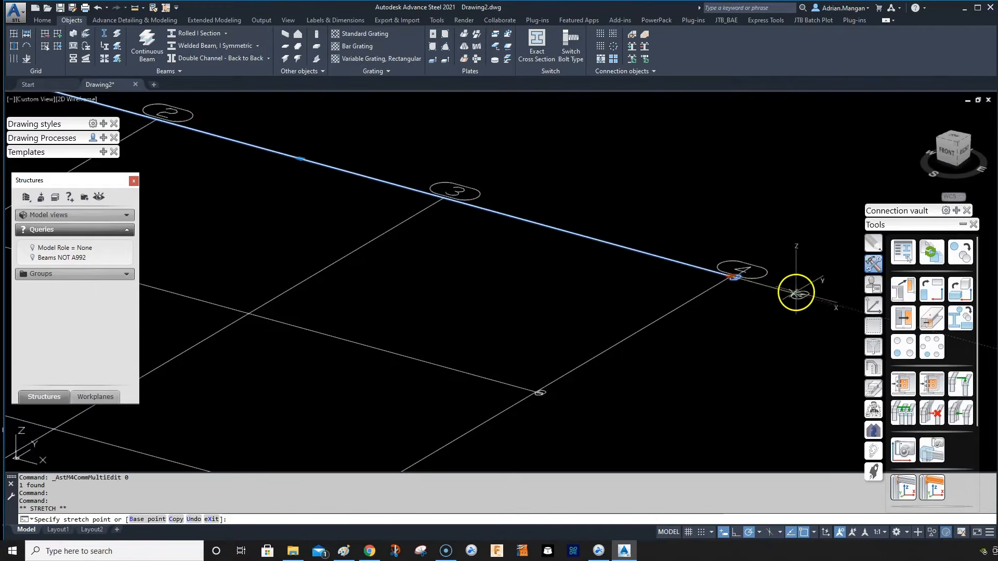
{"action": "type", "text": "4'"}
{"action": "key", "text": "Return"}
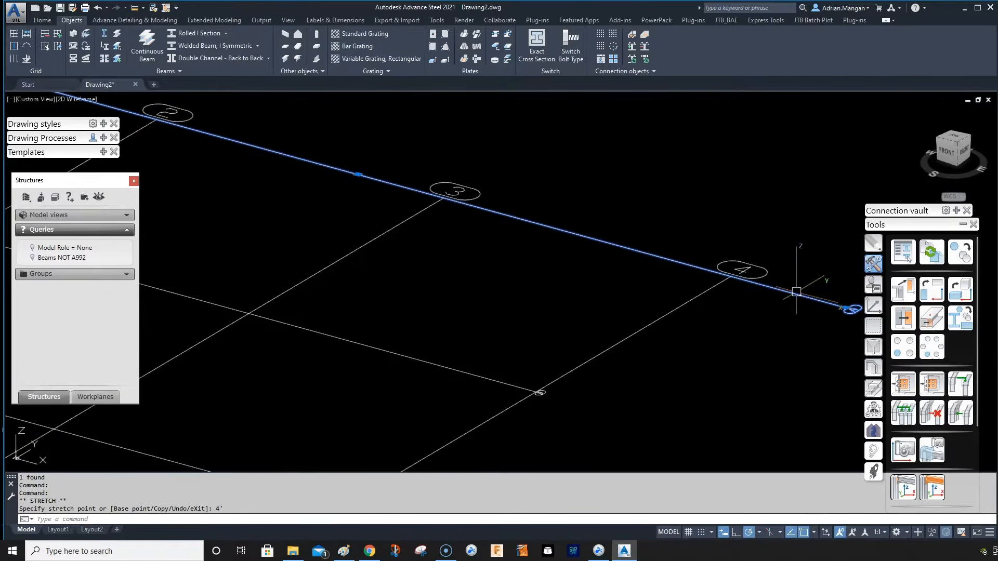
{"action": "key", "text": "Escape"}
{"action": "scroll", "coordinate": [668, 240], "scroll_direction": "down", "scroll_amount": 3}
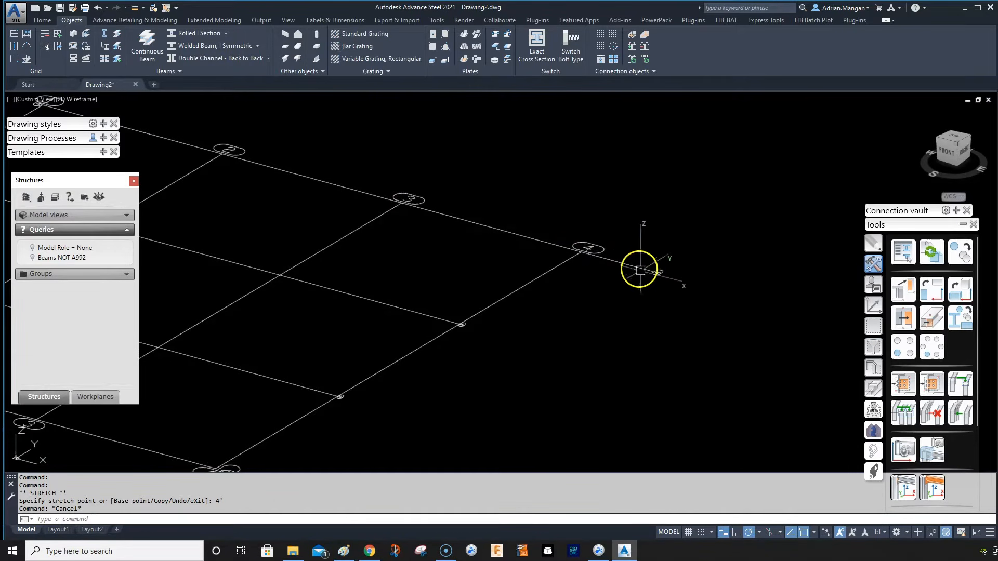
Stretch the northernmost lettered grid line's east end back to grid line 4.
{"action": "left_click", "coordinate": [639, 268]}
{"action": "left_click", "coordinate": [646, 269]}
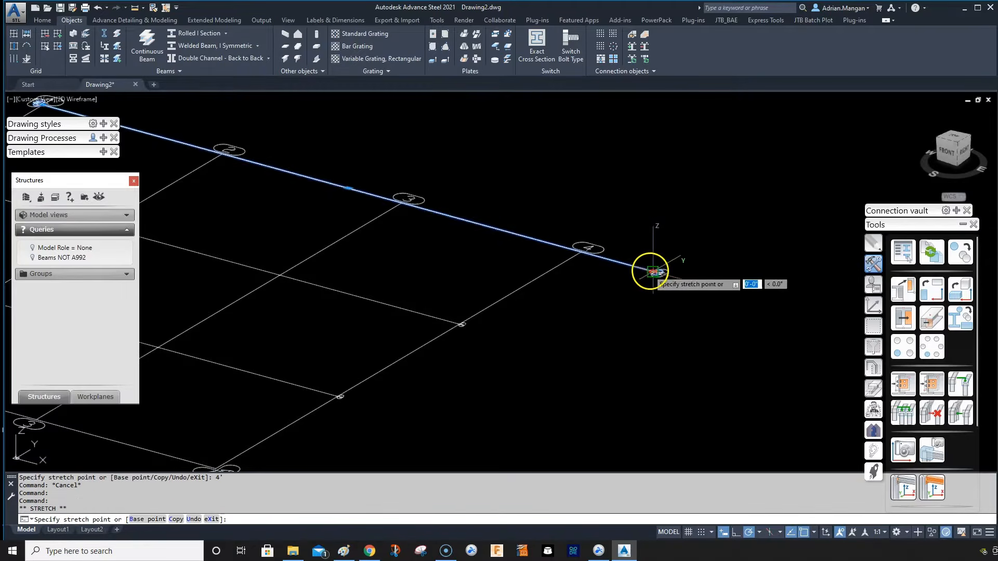
{"action": "key", "text": "Escape"}
{"action": "key", "text": "Escape"}
{"action": "middle_click_drag", "start_coordinate": [609, 225], "coordinate": [726, 194]}
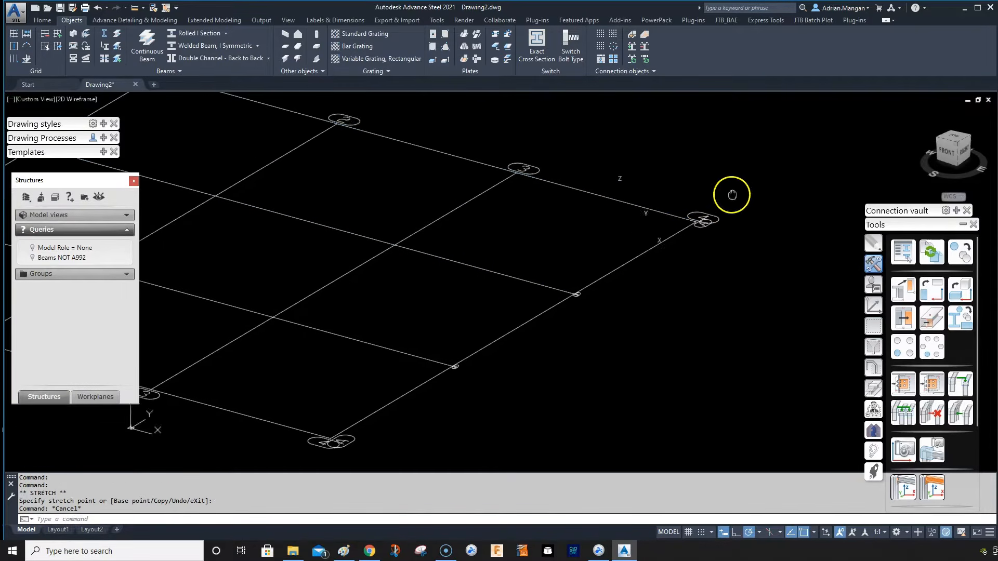
Set the label start of the second lettered grid line from the north to B.
{"action": "scroll", "coordinate": [564, 289], "scroll_direction": "up", "scroll_amount": 4}
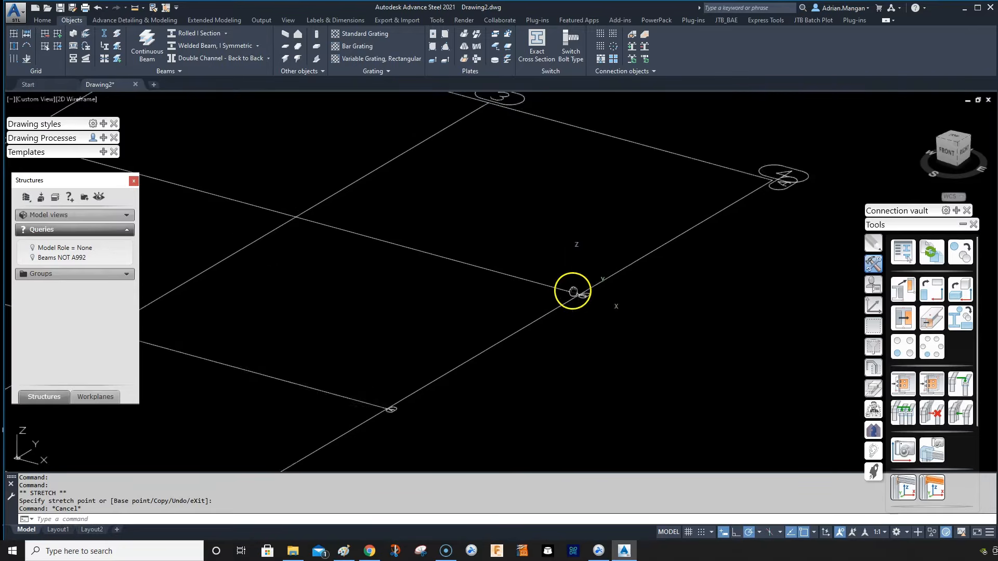
{"action": "left_click", "coordinate": [681, 217]}
{"action": "double_click", "coordinate": [681, 218]}
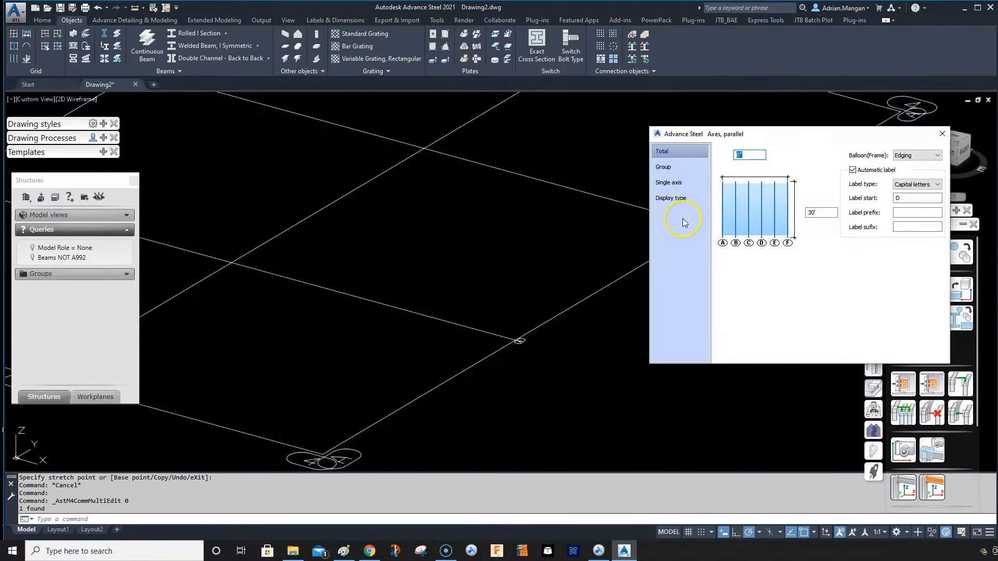
{"action": "double_click", "coordinate": [901, 198]}
{"action": "type", "text": "B"}
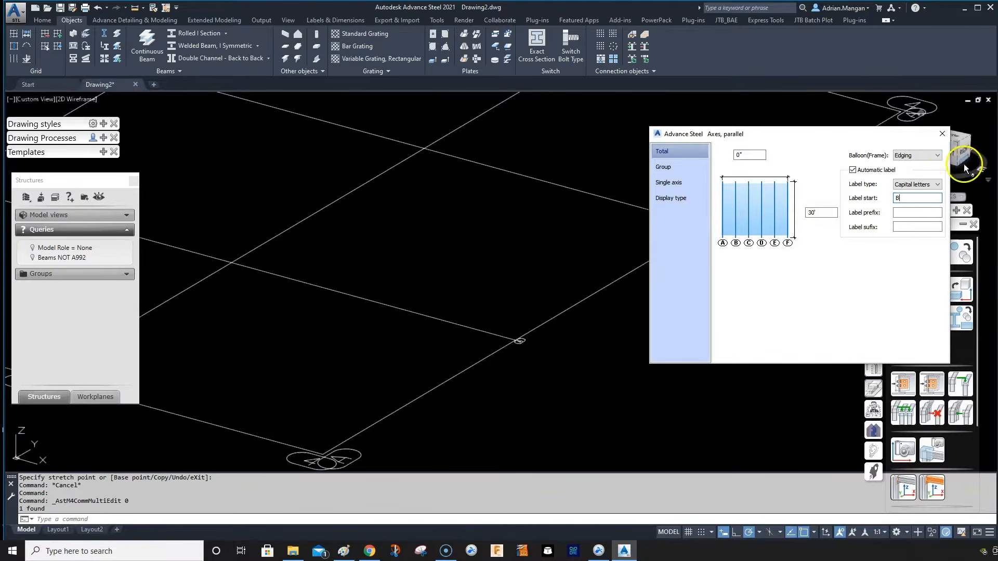
{"action": "left_click", "coordinate": [941, 134]}
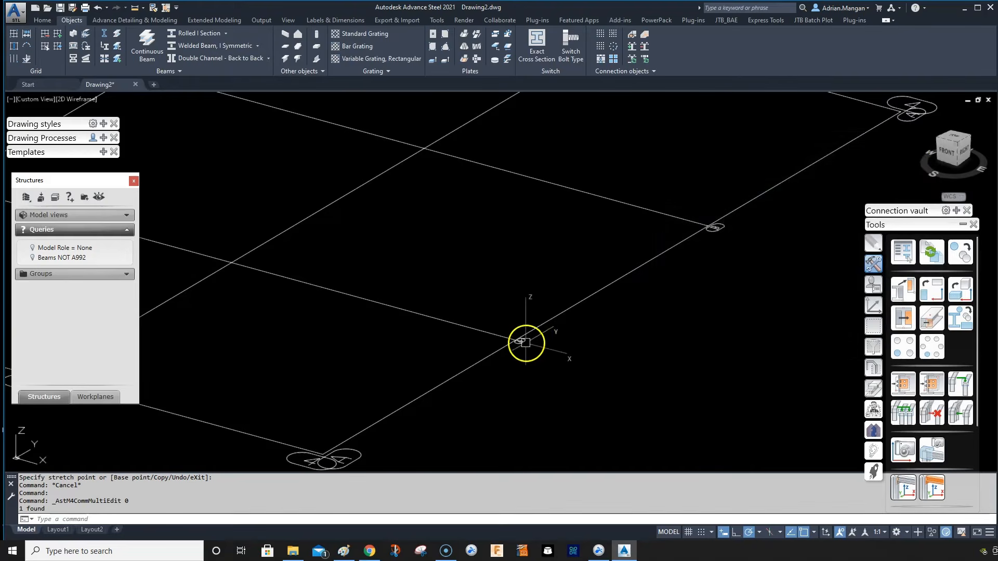
Set the label start of the remaining two lettered grid lines to C and D, going southward.
{"action": "double_click", "coordinate": [525, 341]}
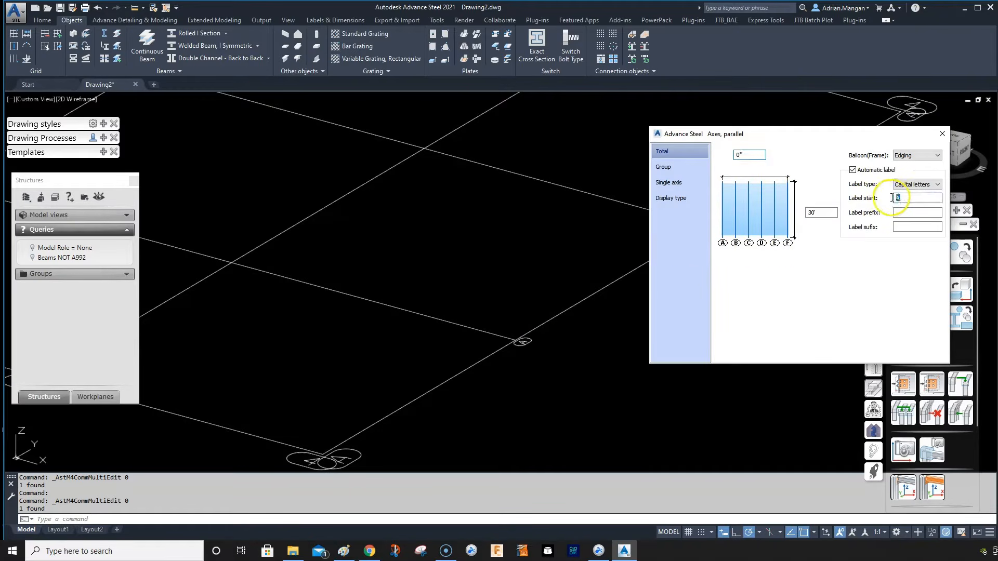
{"action": "left_click", "coordinate": [941, 133]}
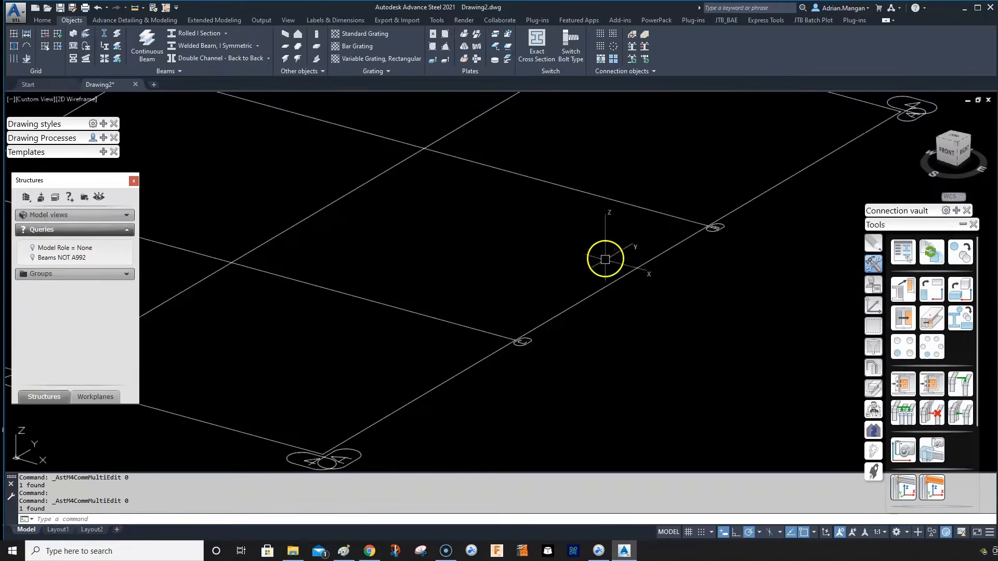
{"action": "middle_click_drag", "start_coordinate": [545, 297], "coordinate": [699, 205]}
{"action": "double_click", "coordinate": [494, 366]}
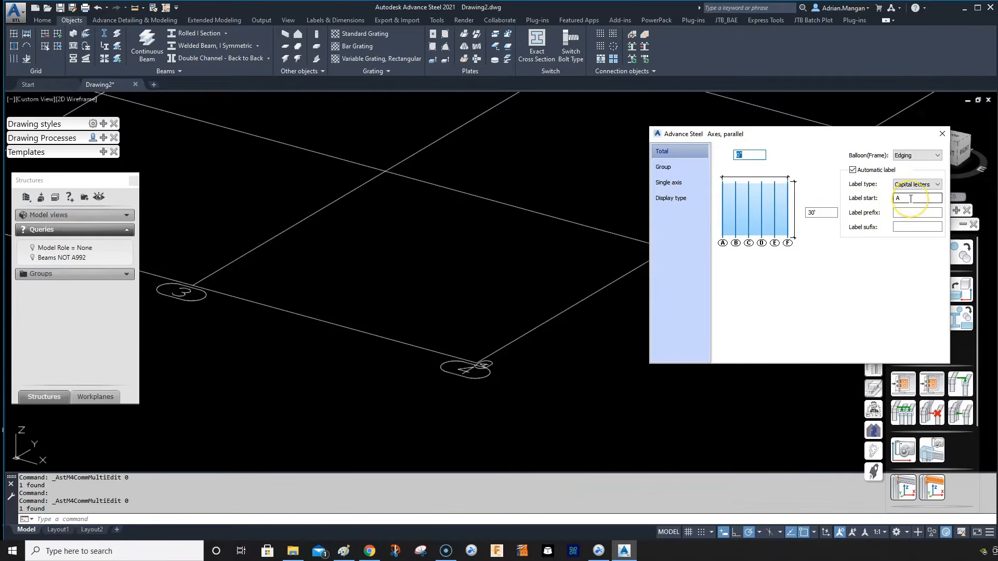
{"action": "type", "text": "D"}
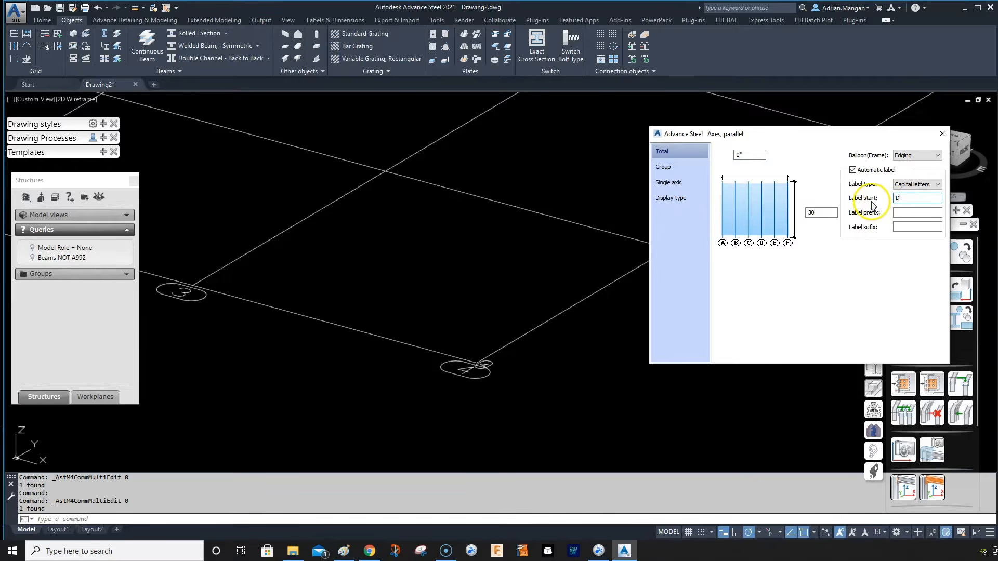
{"action": "left_click", "coordinate": [938, 140]}
Examine the whole numbered and lettered grid from different angles and distances.
{"action": "scroll", "coordinate": [760, 274], "scroll_direction": "down", "scroll_amount": 7}
{"action": "middle_click_drag", "start_coordinate": [760, 274], "coordinate": [630, 305]}
{"action": "scroll", "coordinate": [623, 304], "scroll_direction": "up", "scroll_amount": 2}
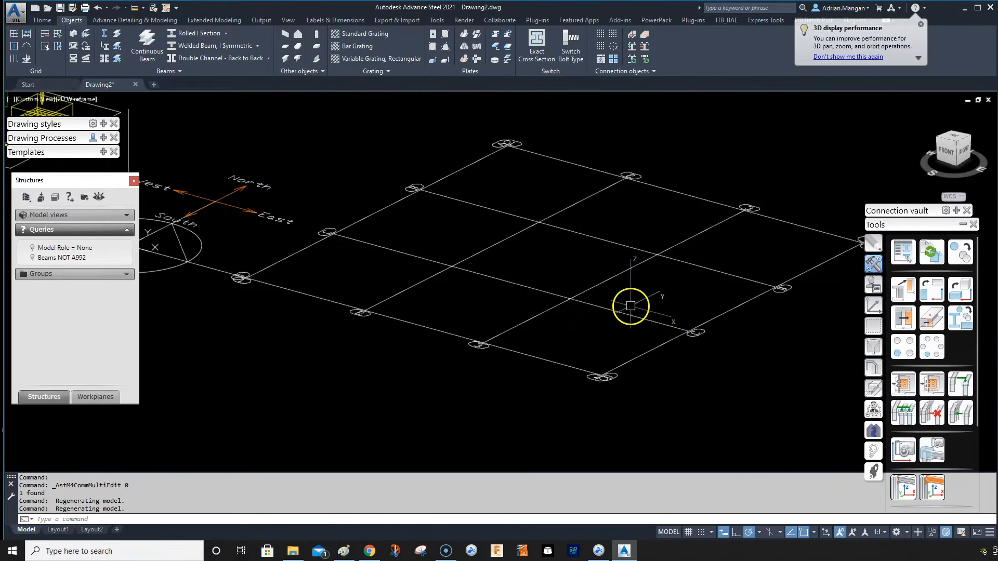
{"action": "middle_click_drag", "start_coordinate": [487, 278], "coordinate": [479, 278], "text": "shift"}
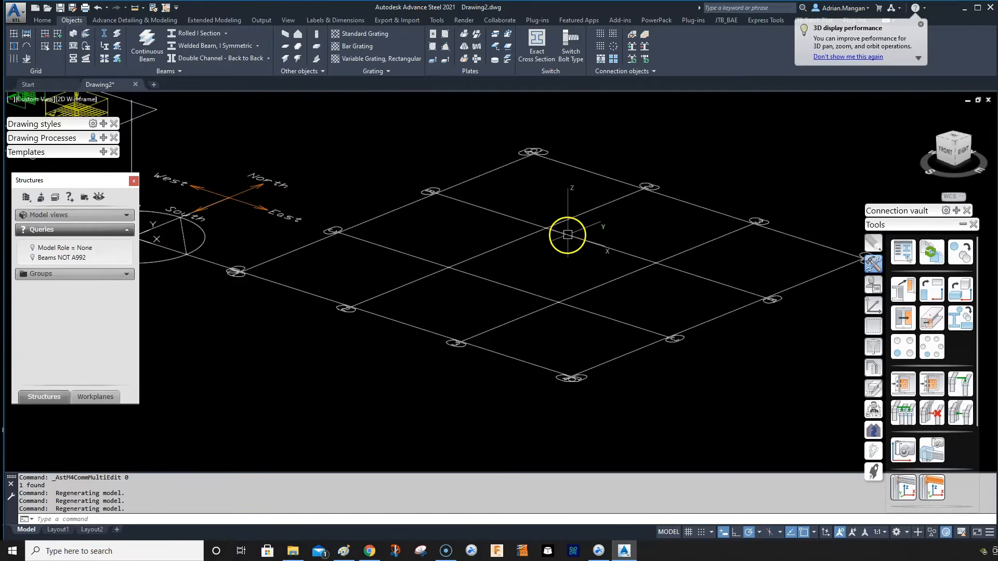
{"action": "middle_click_drag", "start_coordinate": [526, 222], "coordinate": [557, 234]}
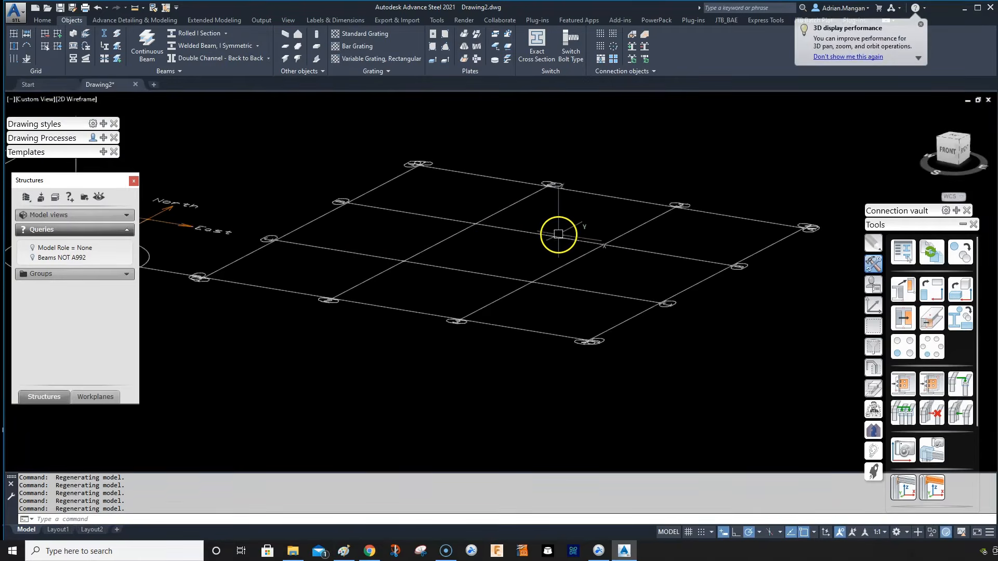
{"action": "scroll", "coordinate": [512, 249], "scroll_direction": "down", "scroll_amount": 4}
{"action": "scroll", "coordinate": [463, 235], "scroll_direction": "up", "scroll_amount": 3}
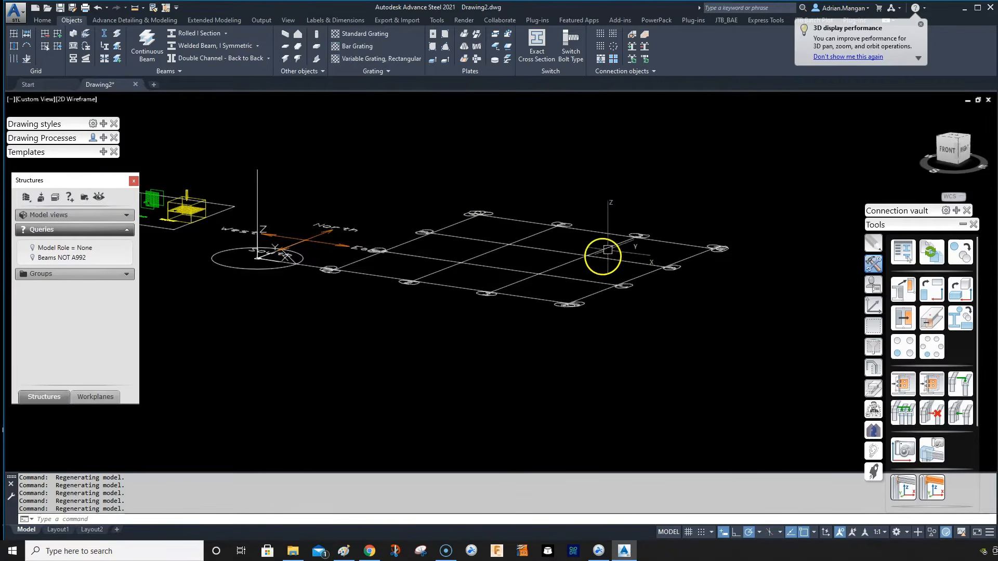
{"action": "left_click", "coordinate": [723, 215]}
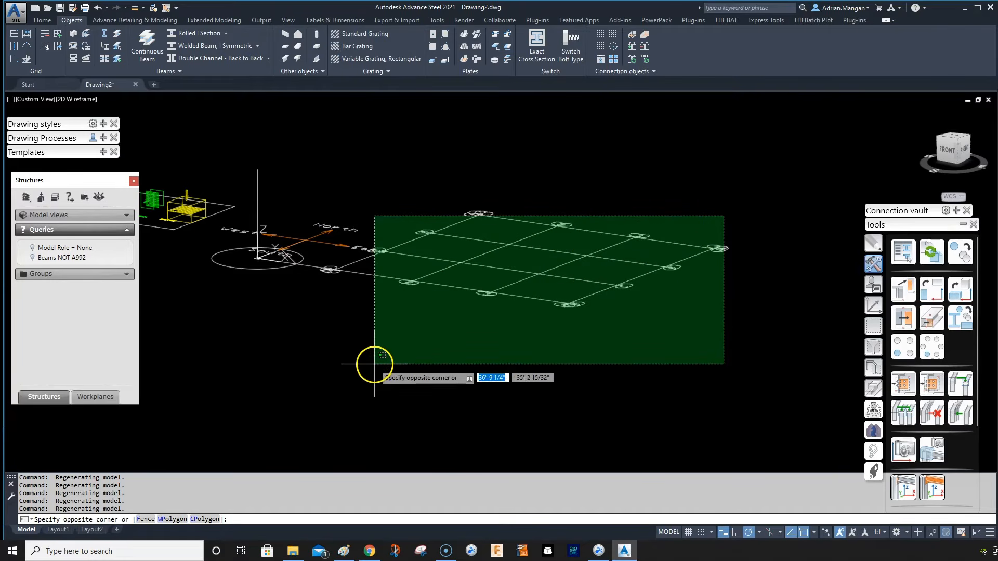
{"action": "key", "text": "Escape"}
{"action": "scroll", "coordinate": [648, 243], "scroll_direction": "up", "scroll_amount": 5}
{"action": "middle_click_drag", "start_coordinate": [648, 242], "coordinate": [672, 259]}
{"action": "scroll", "coordinate": [653, 243], "scroll_direction": "down", "scroll_amount": 2}
{"action": "middle_click_drag", "start_coordinate": [663, 213], "coordinate": [665, 205]}
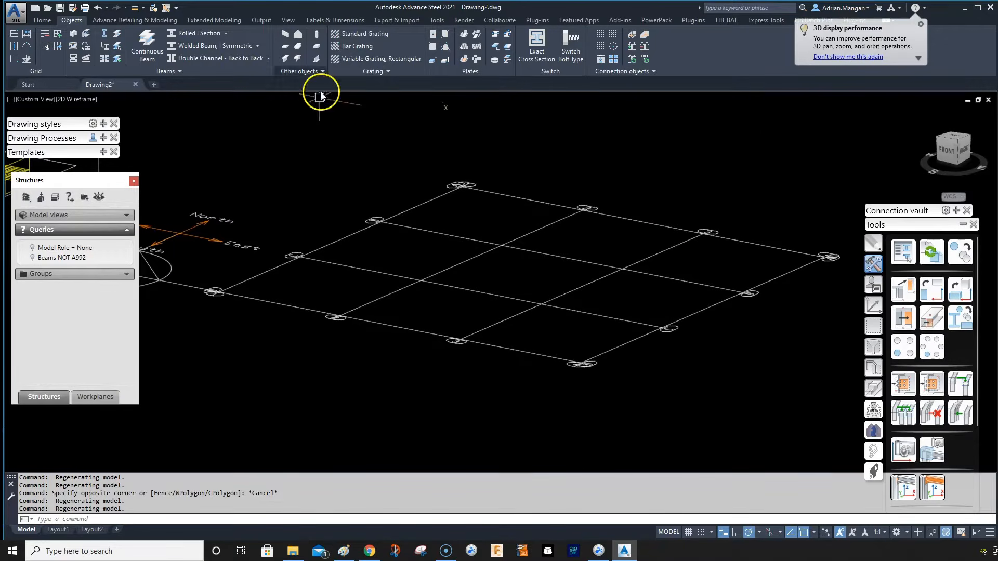
Save the drawing as AS BEGINNERS in the DWGs folder as an AutoCAD 2018 drawing.
{"action": "left_click", "coordinate": [73, 7]}
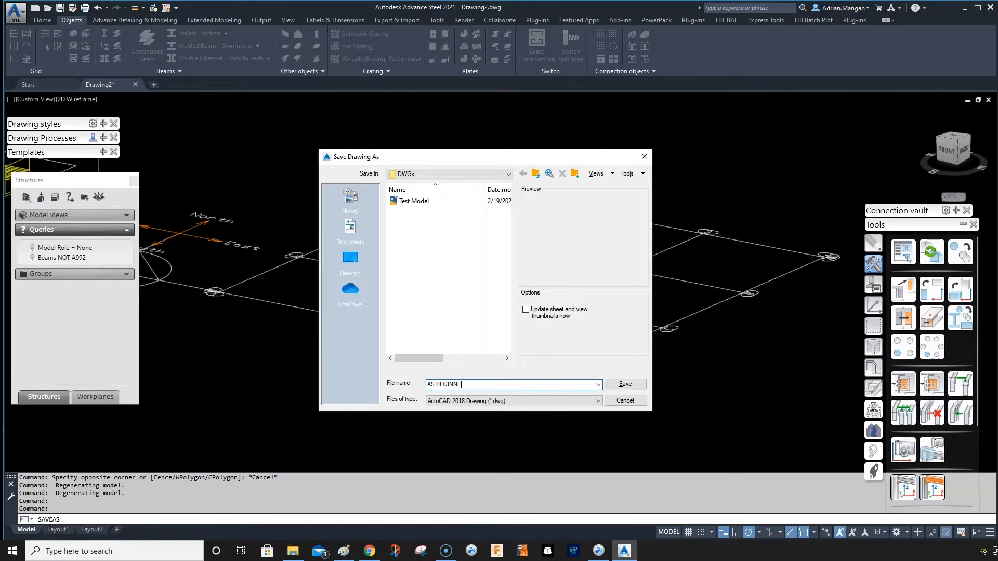
{"action": "left_click", "coordinate": [625, 384]}
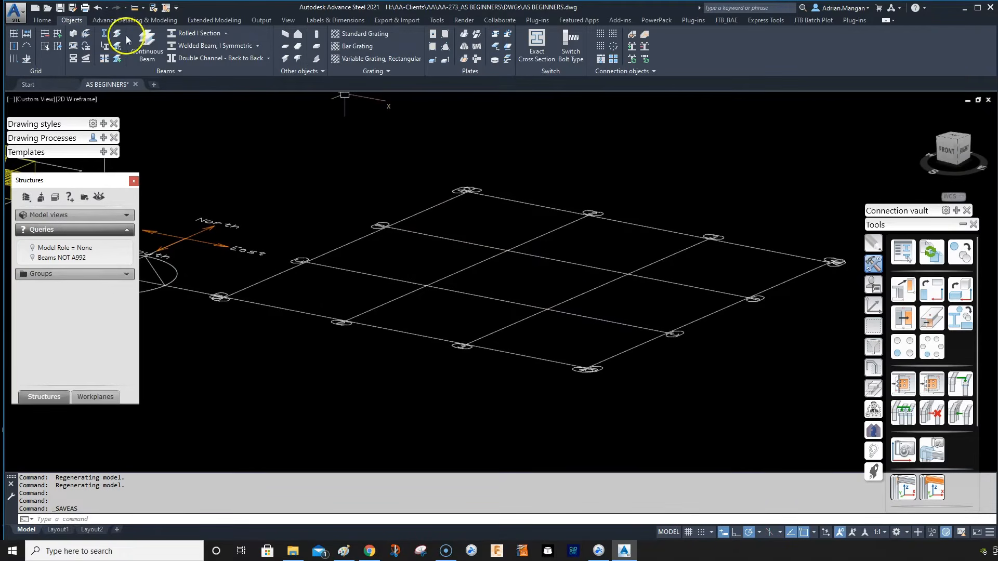
Place a steel column at grid intersection B-2 and centre its section offset on the intersection.
{"action": "left_click", "coordinate": [74, 34]}
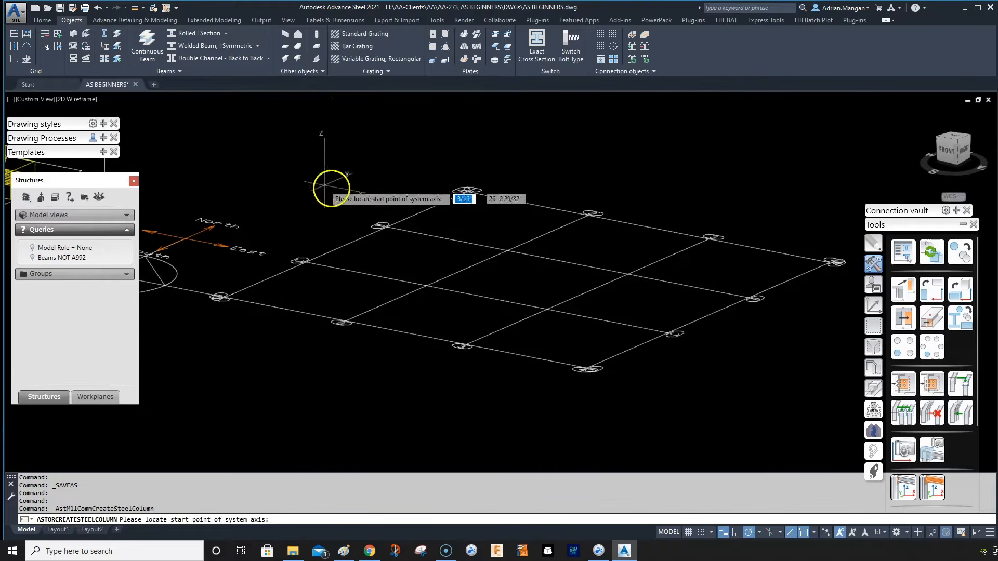
{"action": "left_click", "coordinate": [505, 248]}
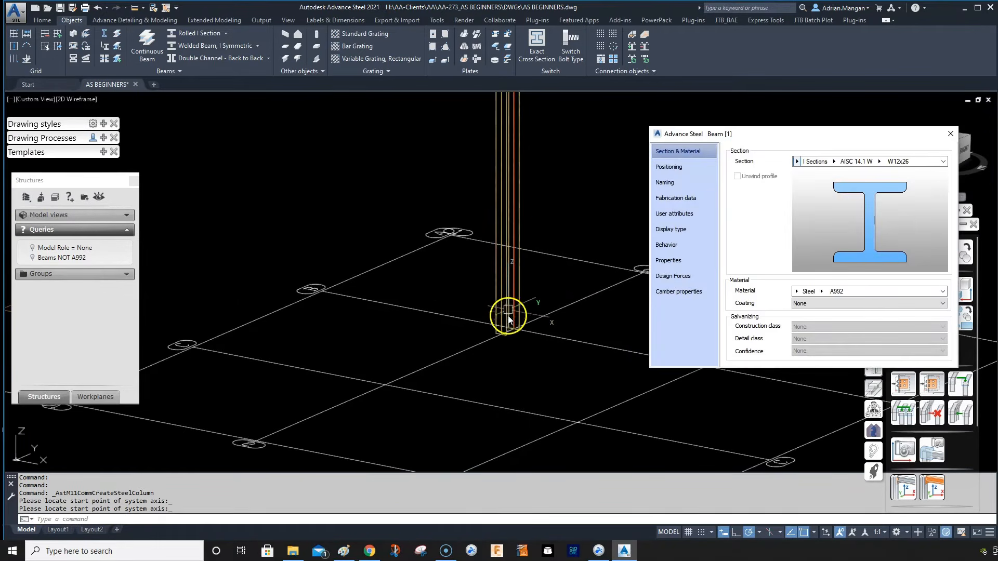
{"action": "scroll", "coordinate": [511, 328], "scroll_direction": "up", "scroll_amount": 5}
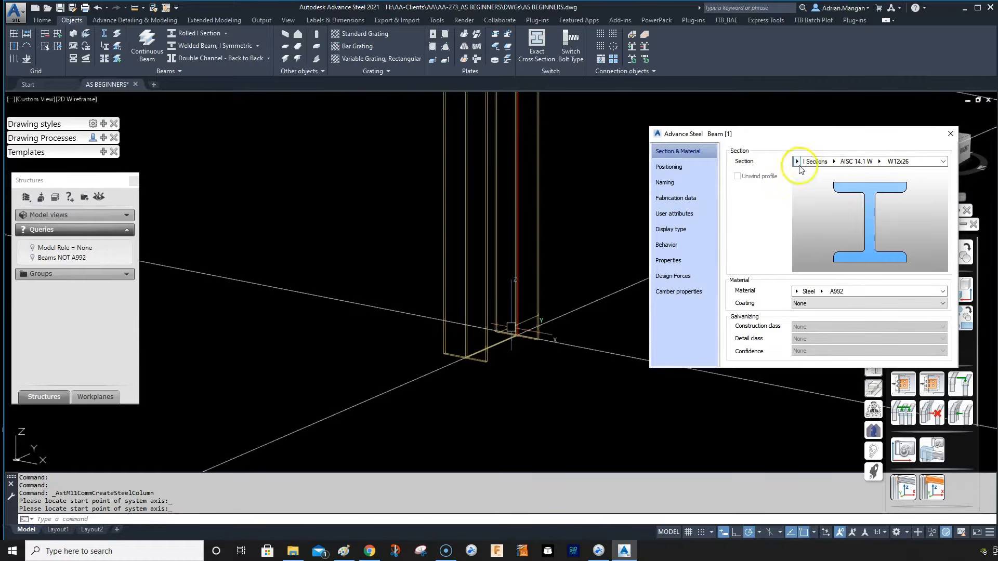
{"action": "left_click", "coordinate": [704, 167]}
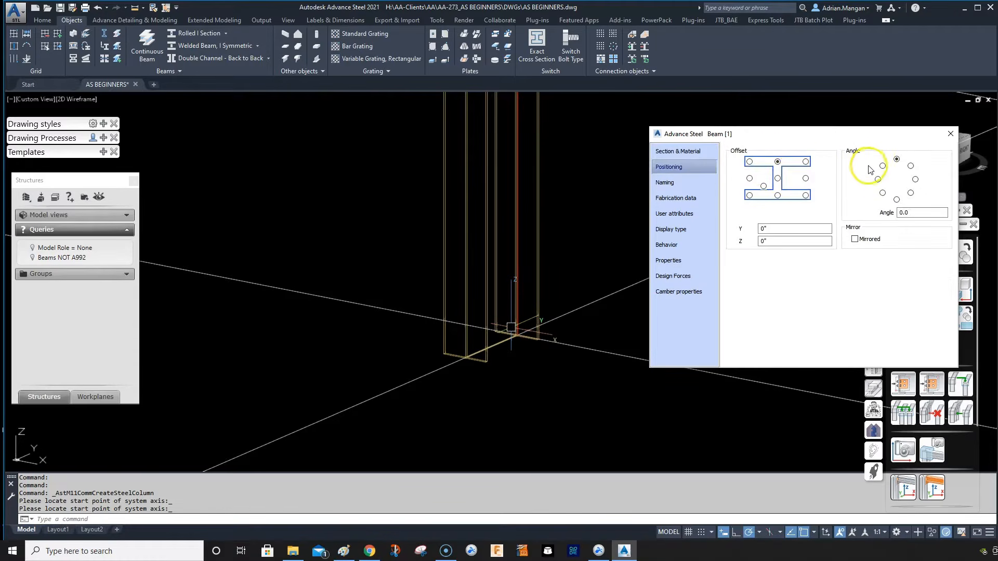
{"action": "left_click", "coordinate": [778, 178]}
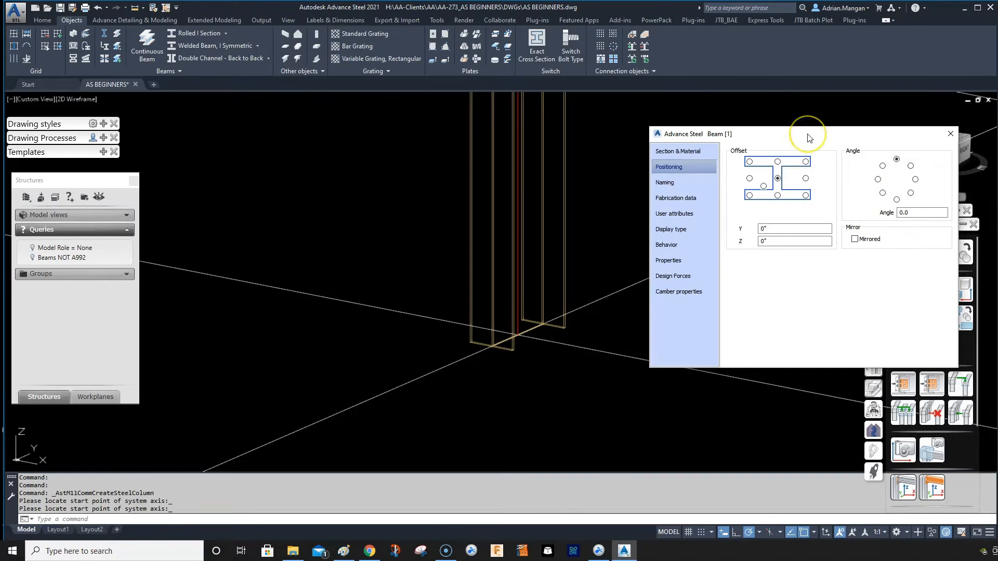
{"action": "left_click", "coordinate": [707, 183]}
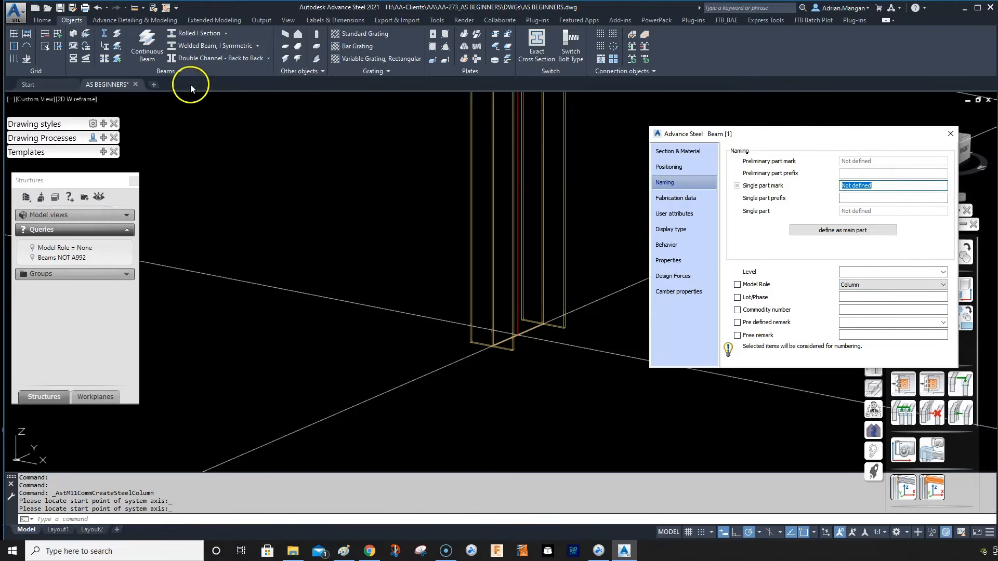
{"action": "left_click", "coordinate": [946, 135]}
Reopen the settings of the column at B-2 and check its positioning and its length properties.
{"action": "scroll", "coordinate": [606, 196], "scroll_direction": "down", "scroll_amount": 3}
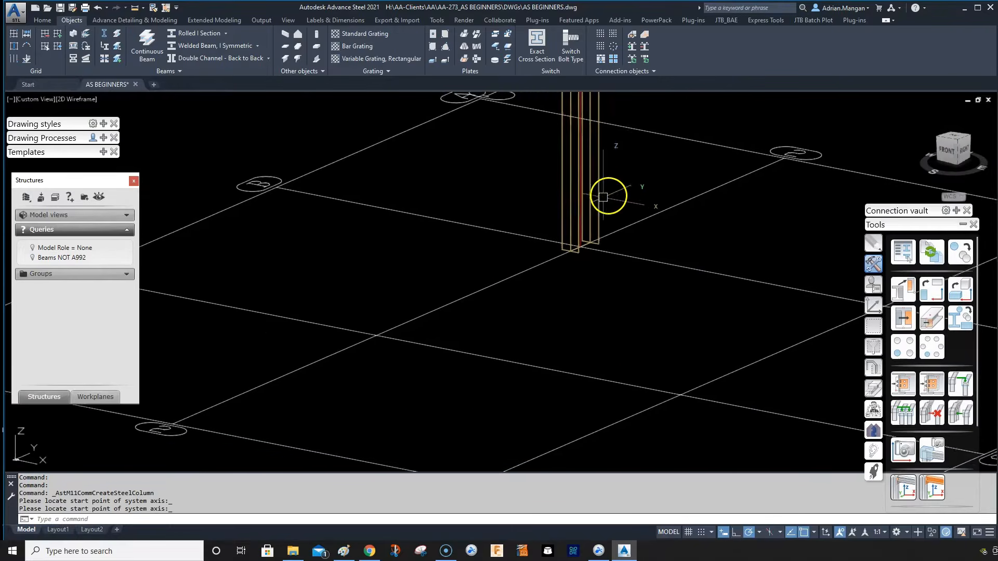
{"action": "middle_click_drag", "start_coordinate": [606, 196], "coordinate": [552, 192]}
{"action": "double_click", "coordinate": [552, 192]}
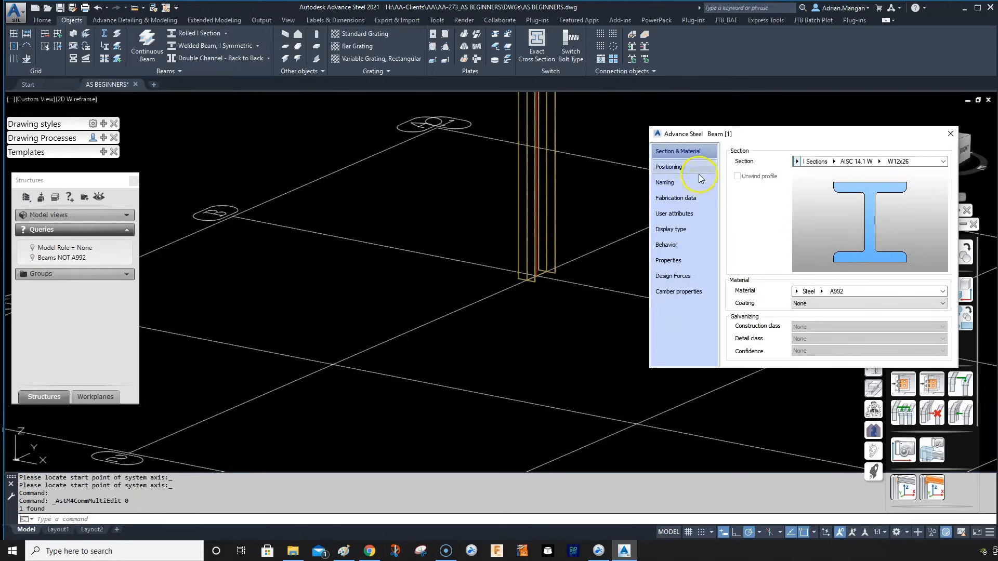
{"action": "left_click", "coordinate": [699, 172]}
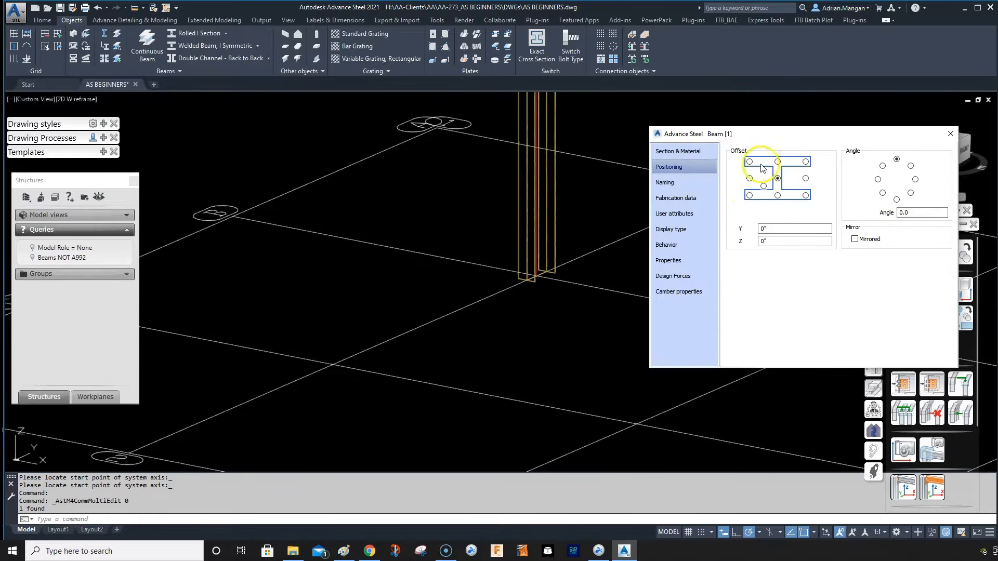
{"action": "left_click", "coordinate": [676, 260]}
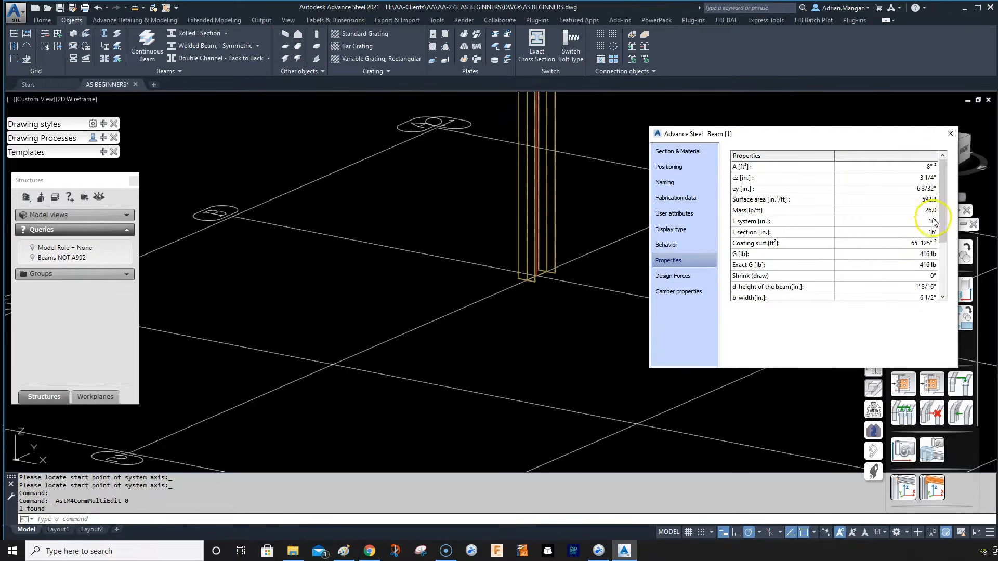
{"action": "left_click", "coordinate": [951, 133]}
Try shortening the column by 6' from its upper end, and undo that change.
{"action": "scroll", "coordinate": [486, 338], "scroll_direction": "down", "scroll_amount": 6}
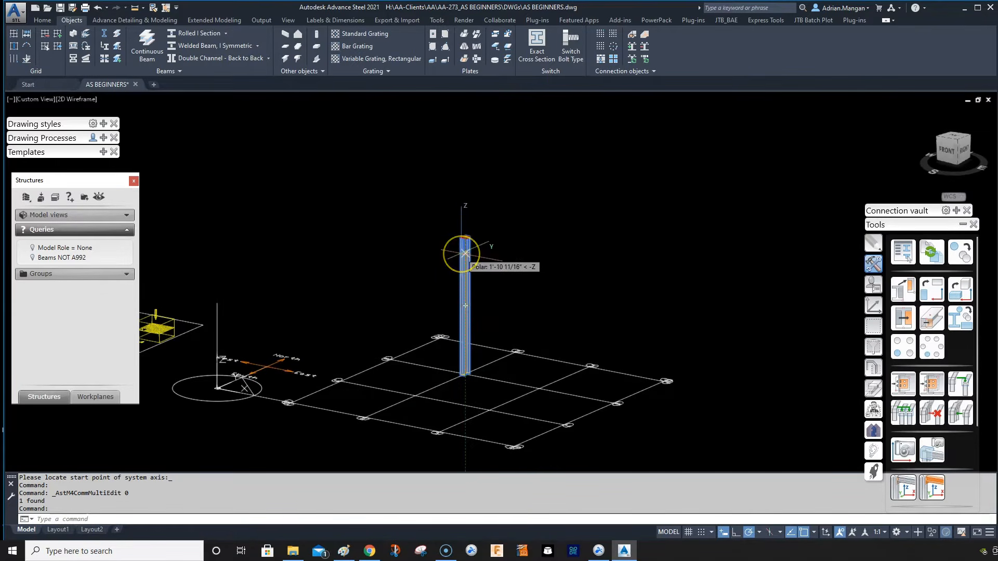
{"action": "key", "text": "Escape"}
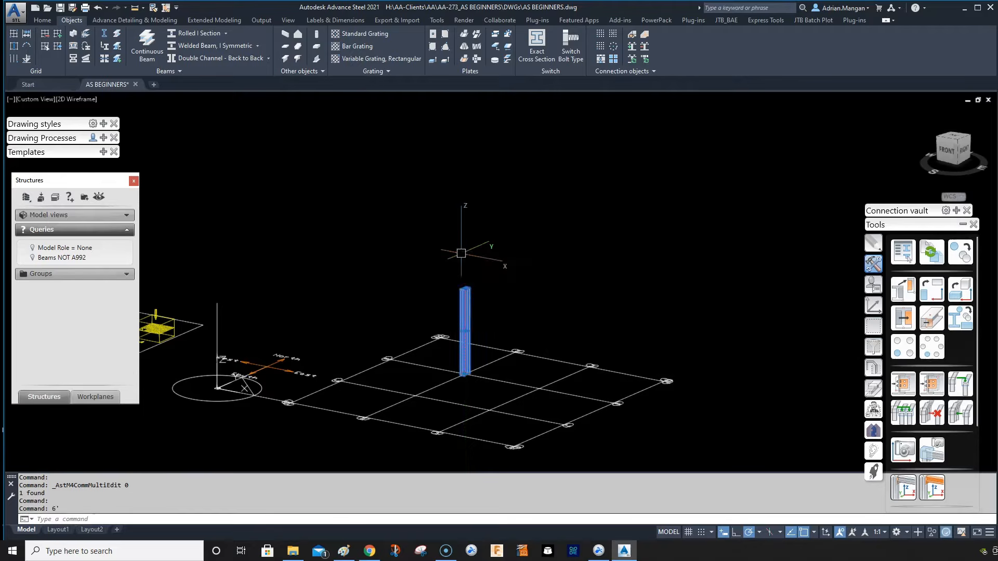
{"action": "middle_click_drag", "start_coordinate": [423, 232], "coordinate": [509, 228]}
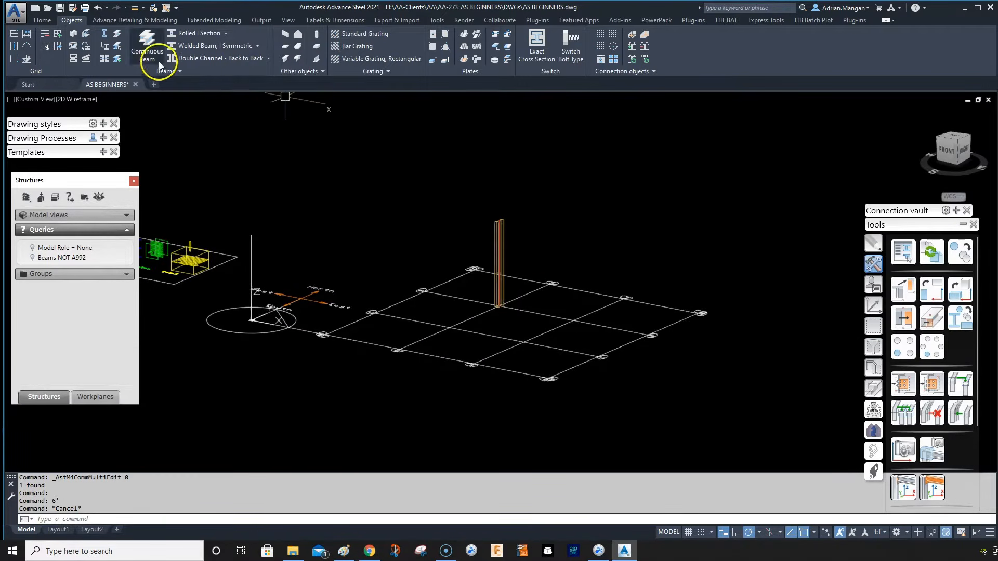
{"action": "left_click", "coordinate": [98, 7]}
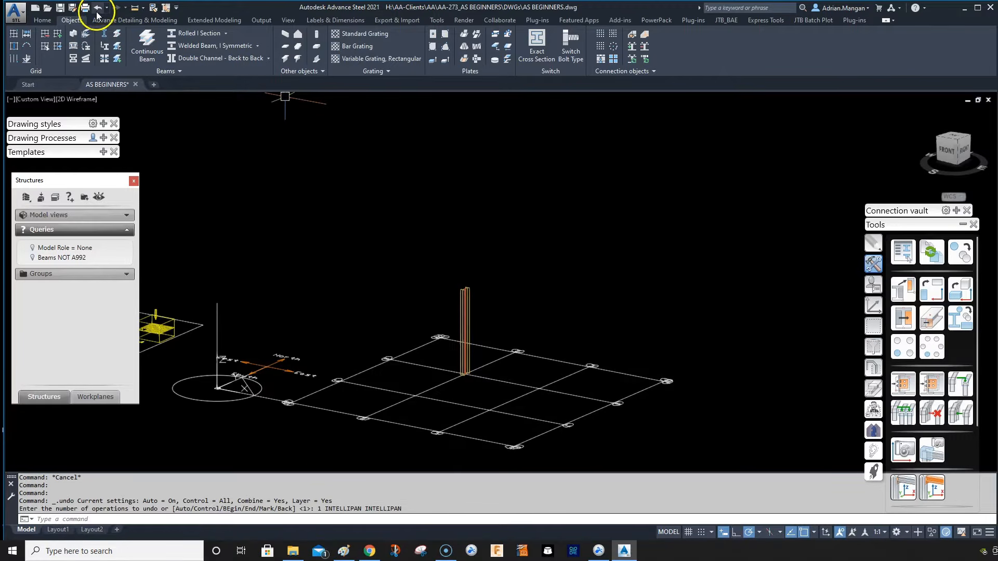
{"action": "left_click", "coordinate": [96, 8]}
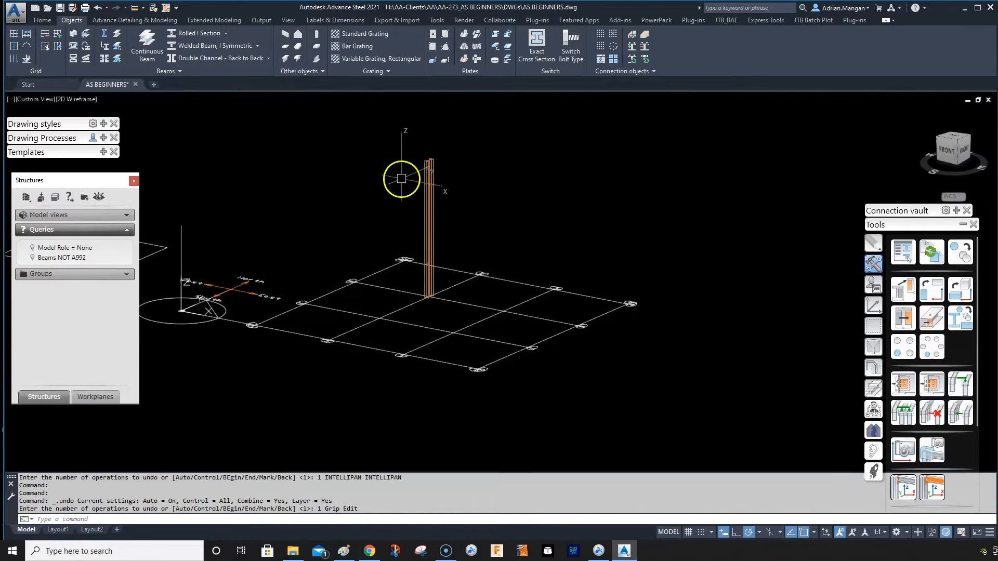
Draw a 10' vertical reference line upward from grid intersection B-3.
{"action": "type", "text": "L"}
{"action": "key", "text": "Return"}
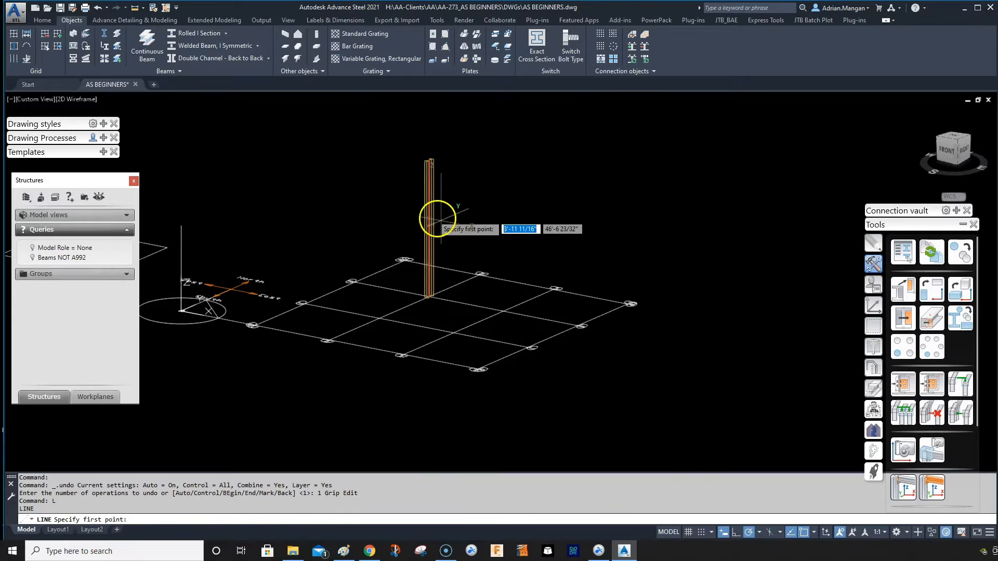
{"action": "left_click", "coordinate": [503, 310]}
{"action": "type", "text": "1"}
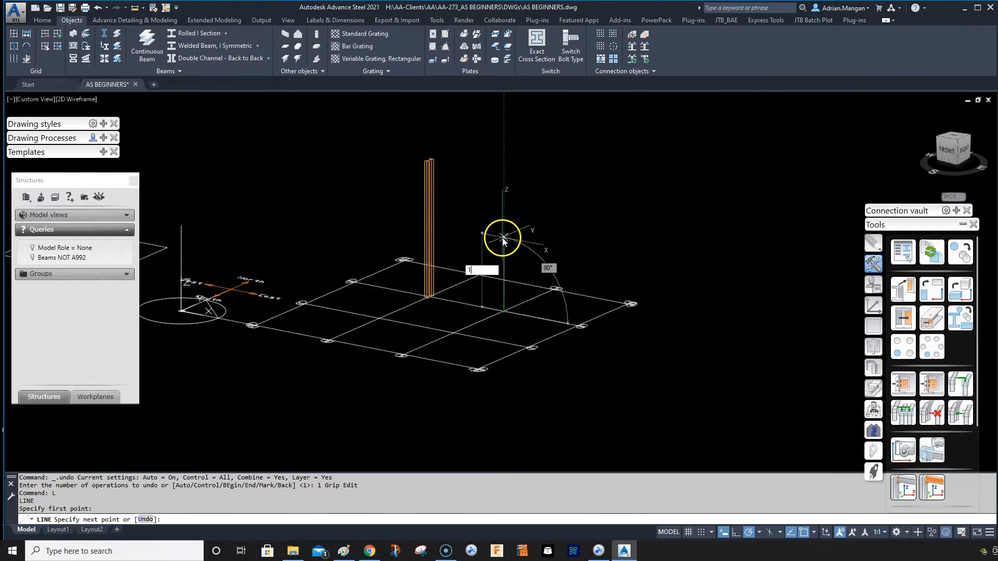
{"action": "type", "text": "0'"}
{"action": "key", "text": "Return"}
{"action": "key", "text": "Escape"}
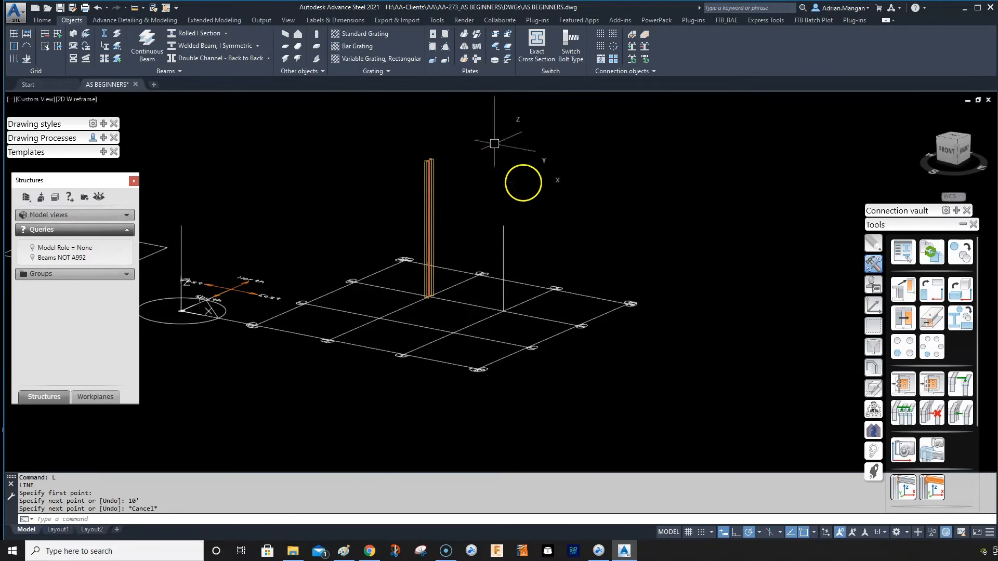
Split the column at the height of the reference line's upper end and delete the upper piece.
{"action": "left_click", "coordinate": [117, 35]}
{"action": "left_click", "coordinate": [431, 178]}
{"action": "key", "text": "Return"}
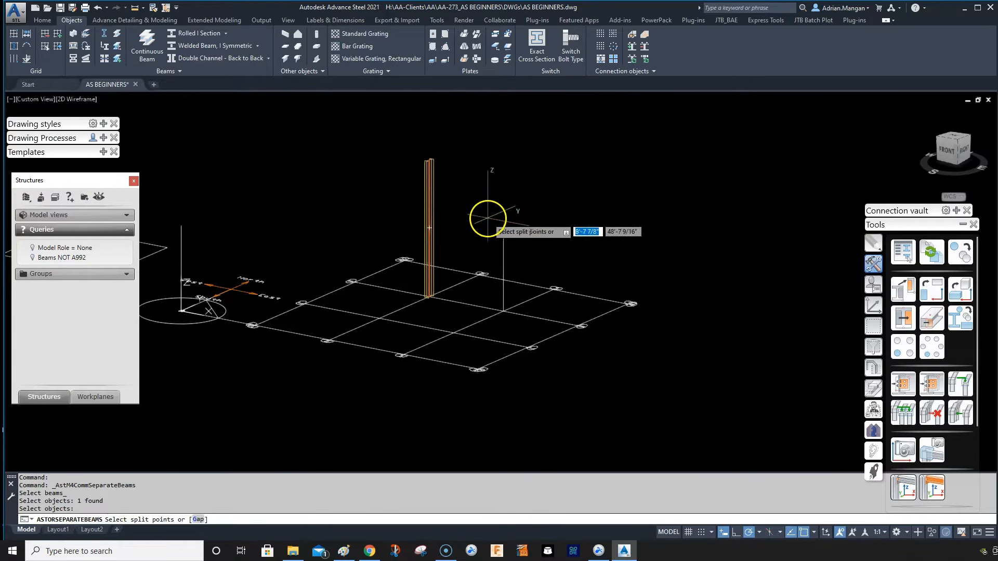
{"action": "left_click", "coordinate": [503, 225]}
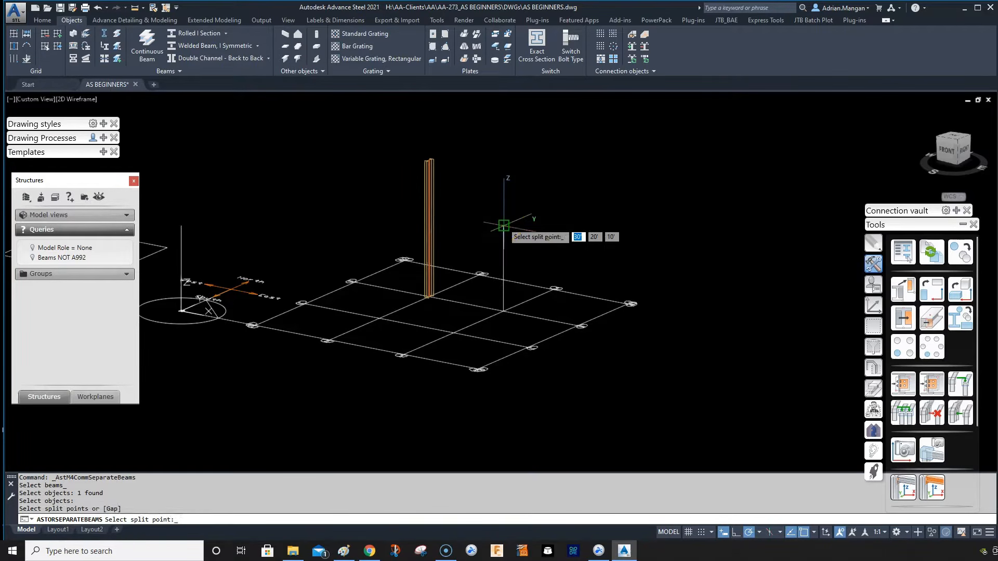
{"action": "left_click", "coordinate": [503, 226]}
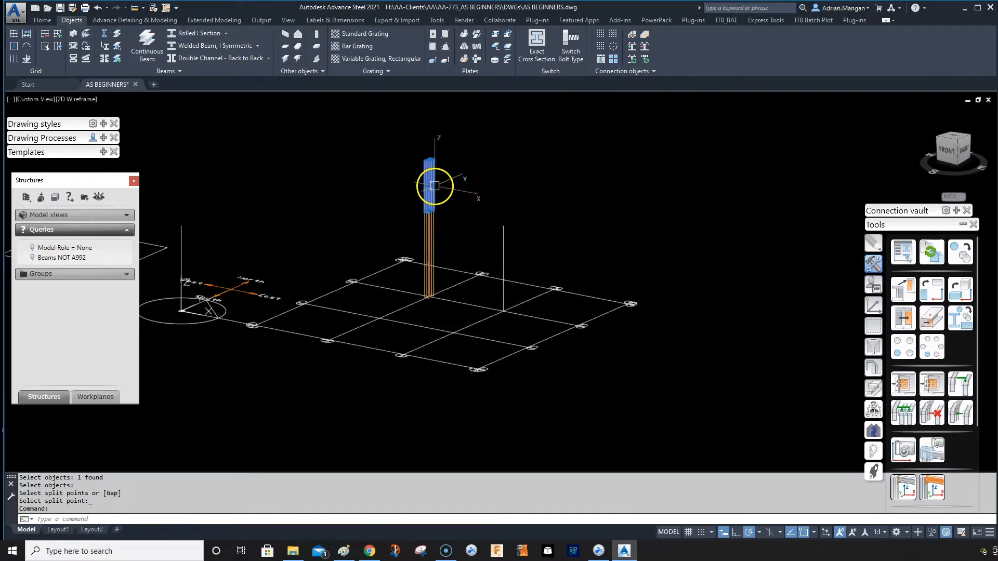
{"action": "key", "text": "Delete"}
{"action": "middle_click_drag", "start_coordinate": [435, 187], "coordinate": [472, 162]}
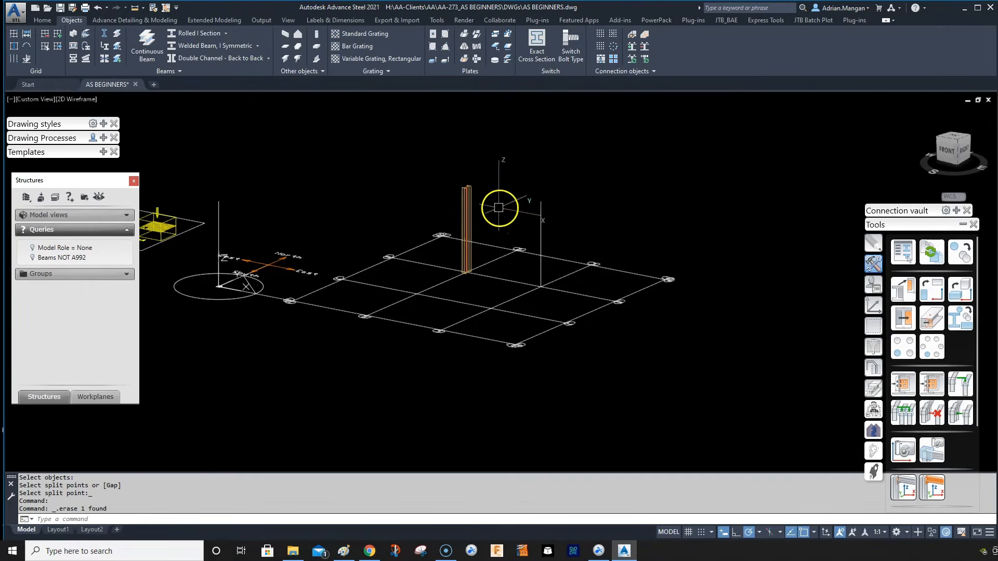
Delete the remaining lower column piece and the vertical reference line.
{"action": "left_click", "coordinate": [470, 211]}
{"action": "key", "text": "Delete"}
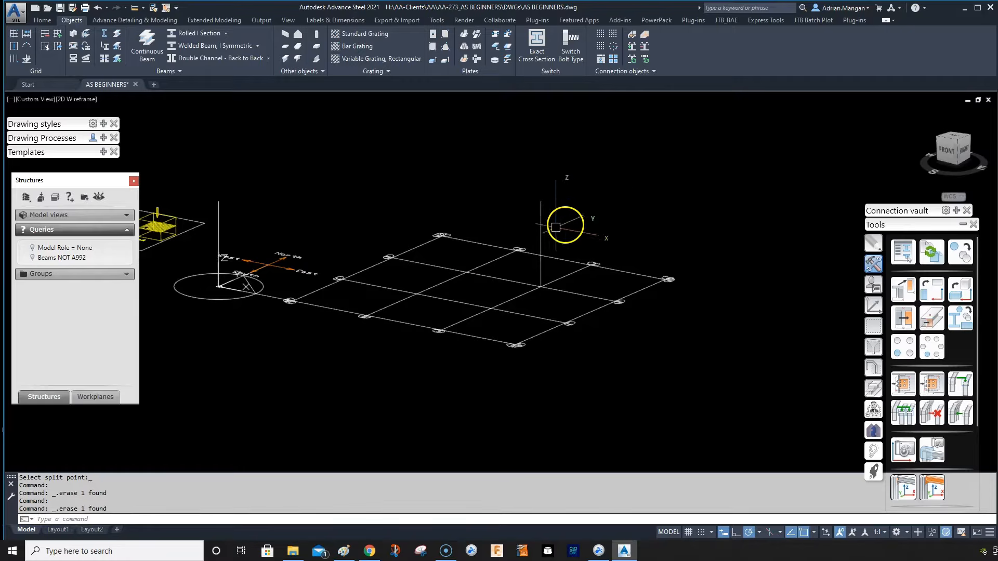
{"action": "left_click", "coordinate": [541, 227]}
{"action": "key", "text": "Delete"}
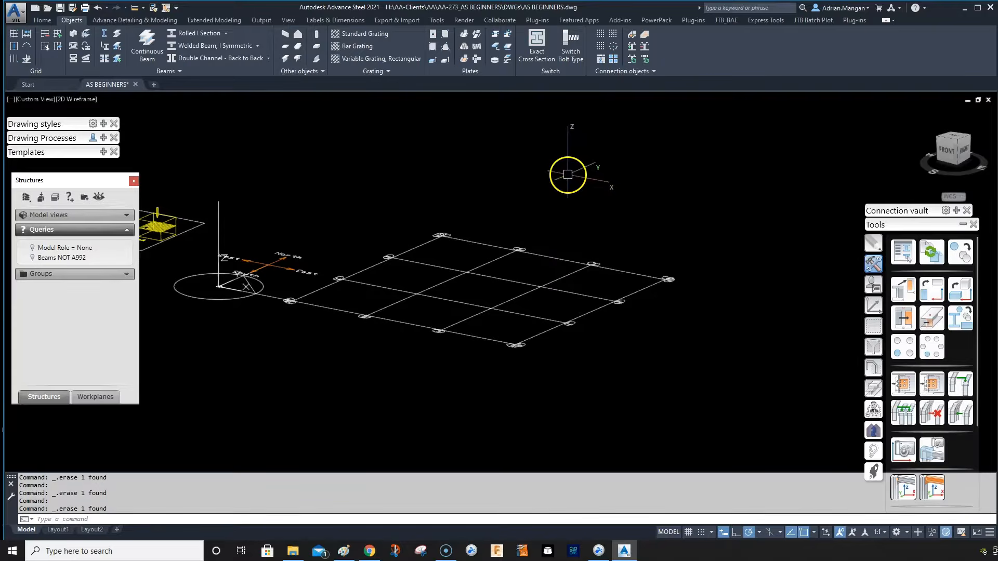
Make the Columns layer the current layer.
{"action": "left_click", "coordinate": [43, 21]}
{"action": "left_click", "coordinate": [868, 33]}
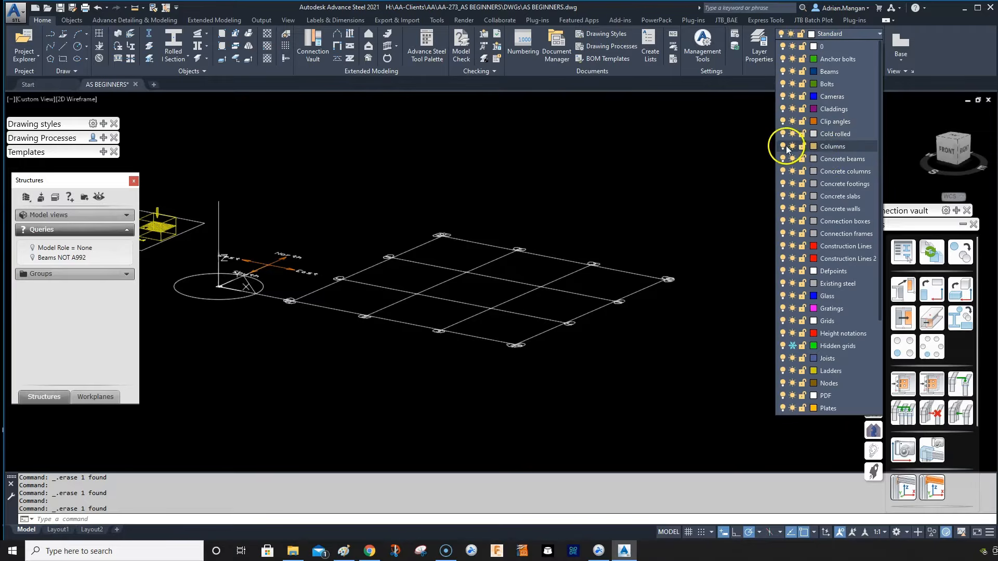
{"action": "left_click", "coordinate": [839, 145]}
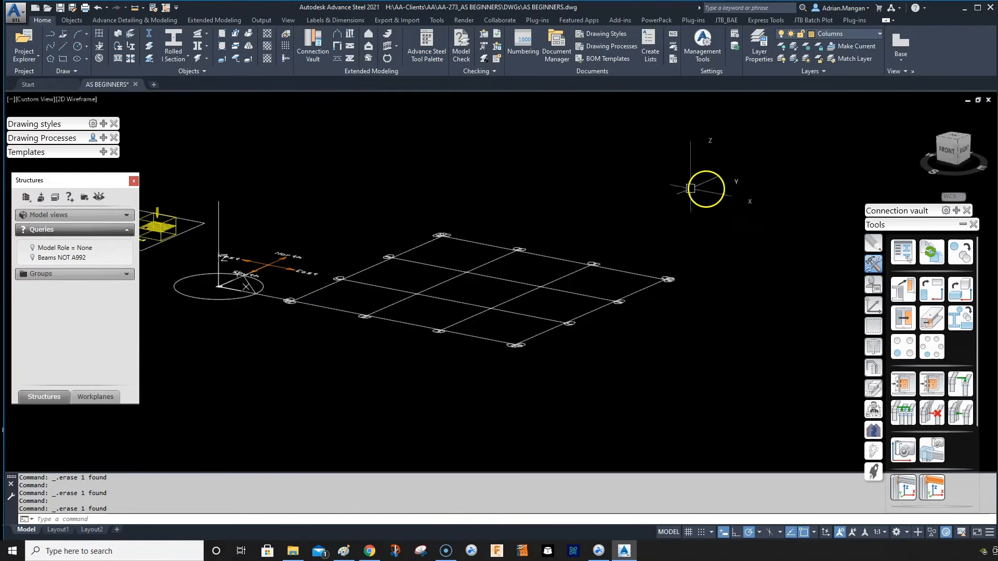
Place a rolled I section rising 10' vertically from grid intersection B-2 as a column.
{"action": "middle_click_drag", "start_coordinate": [690, 189], "coordinate": [677, 193]}
{"action": "middle_click_drag", "start_coordinate": [493, 255], "coordinate": [495, 177]}
{"action": "left_click", "coordinate": [173, 43]}
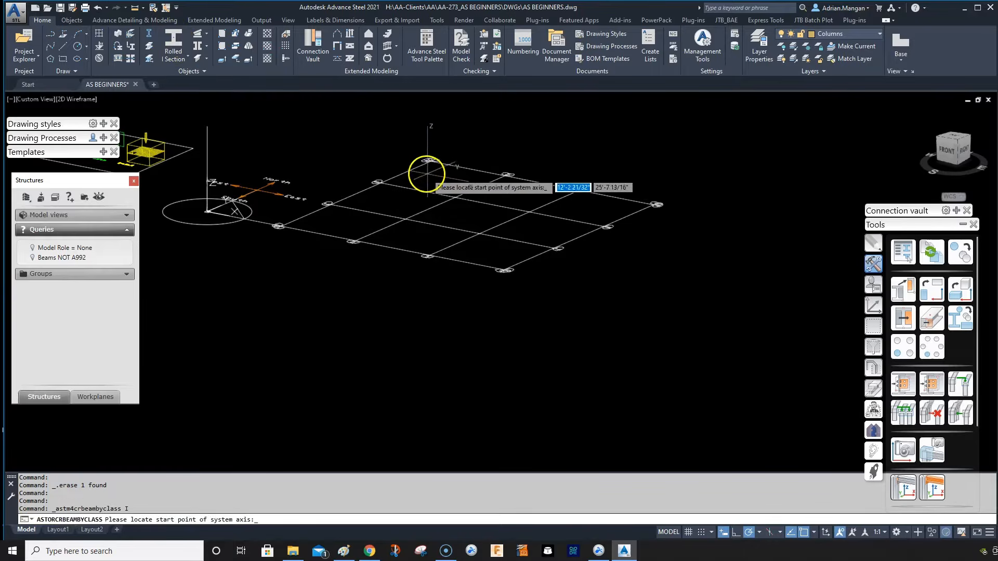
{"action": "left_click", "coordinate": [456, 197]}
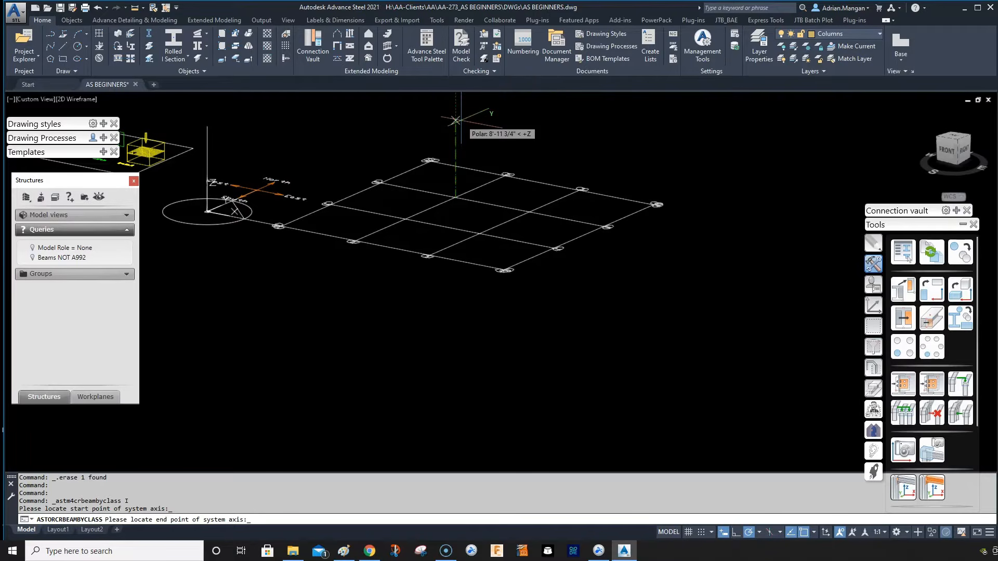
{"action": "type", "text": "10"}
{"action": "key", "text": "Return"}
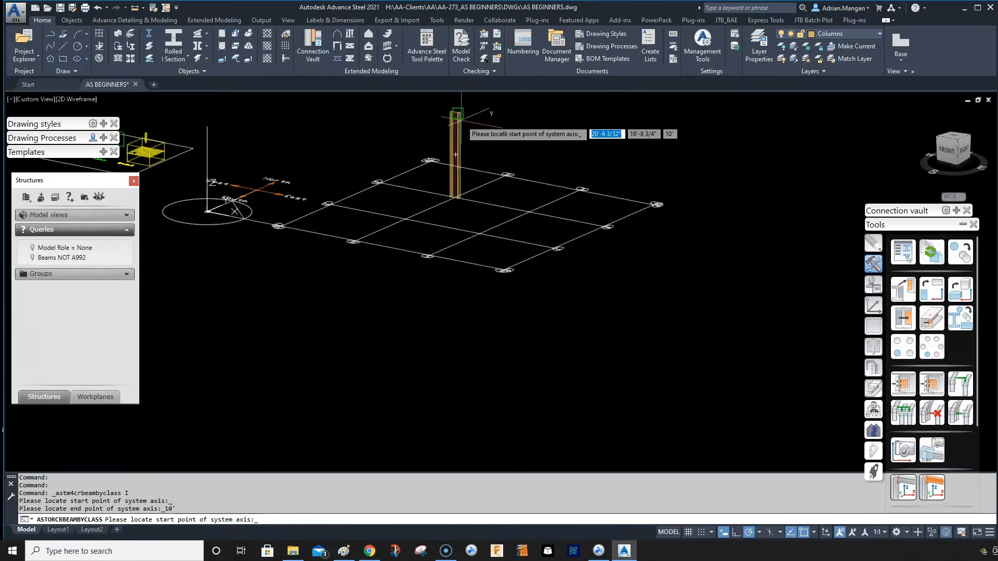
{"action": "key", "text": "Return"}
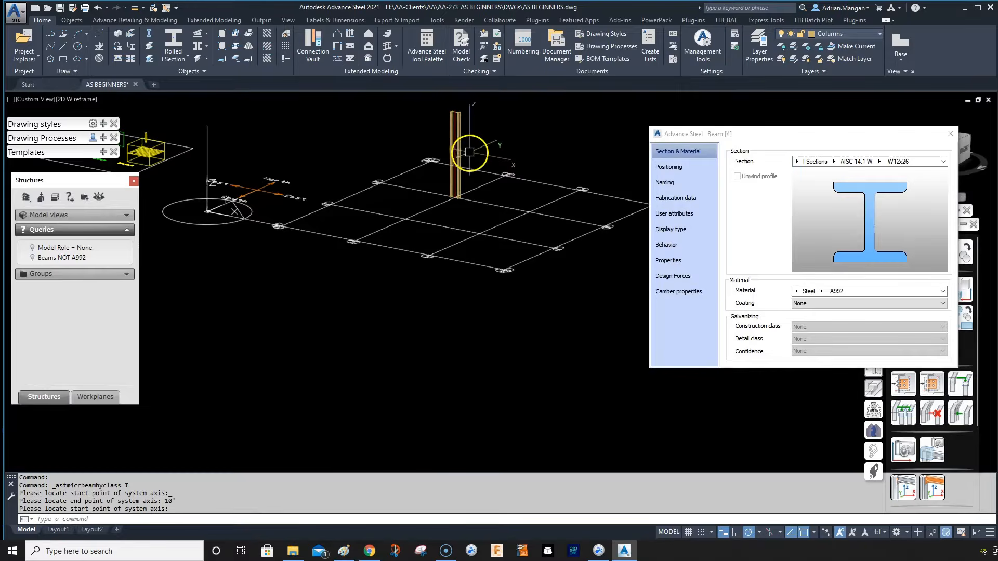
Review which section, material and positioning properties of the new column are retained as defaults for further beams.
{"action": "scroll", "coordinate": [469, 152], "scroll_direction": "up", "scroll_amount": 5}
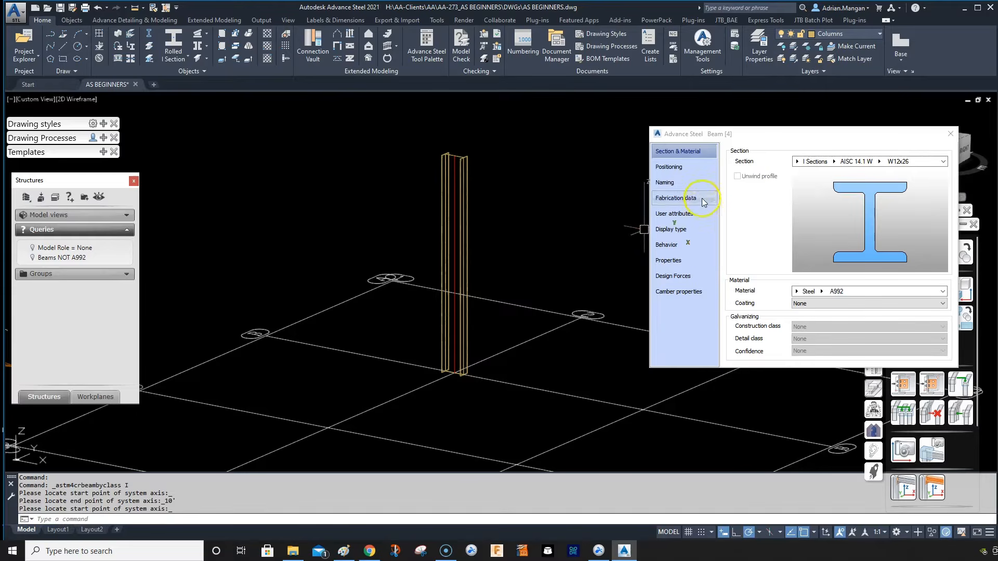
{"action": "right_click", "coordinate": [823, 134]}
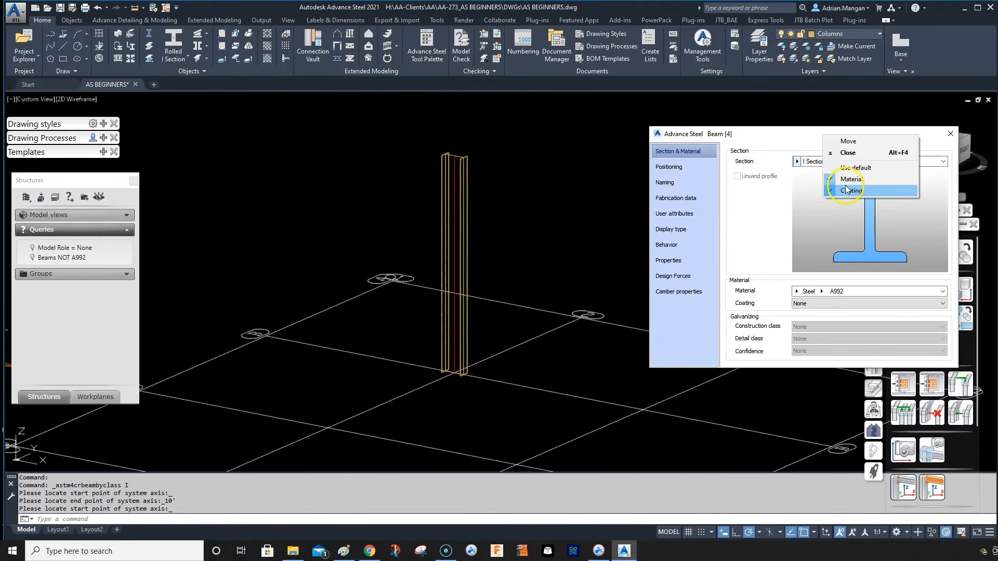
{"action": "left_click", "coordinate": [693, 168]}
{"action": "left_click", "coordinate": [690, 166]}
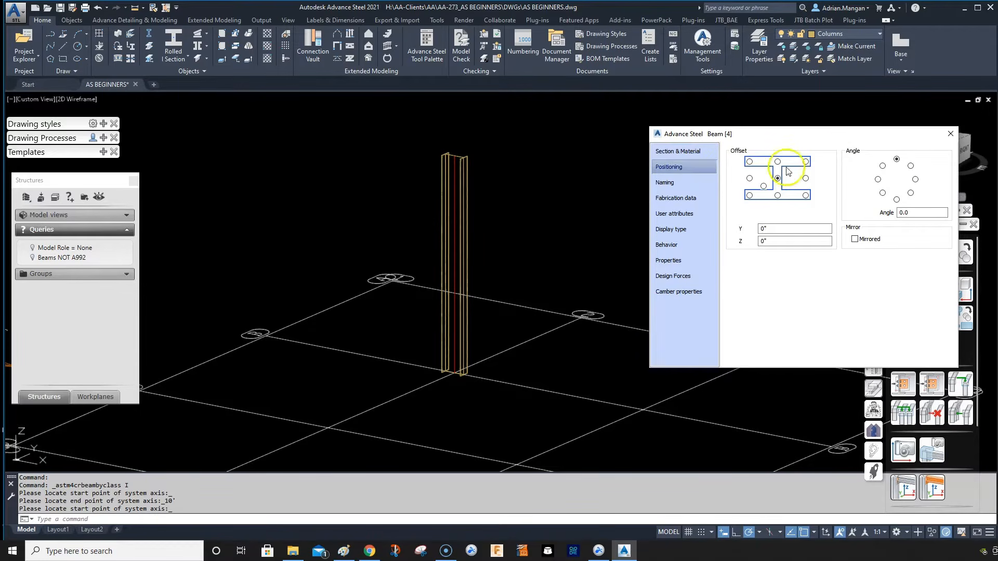
{"action": "right_click", "coordinate": [850, 137]}
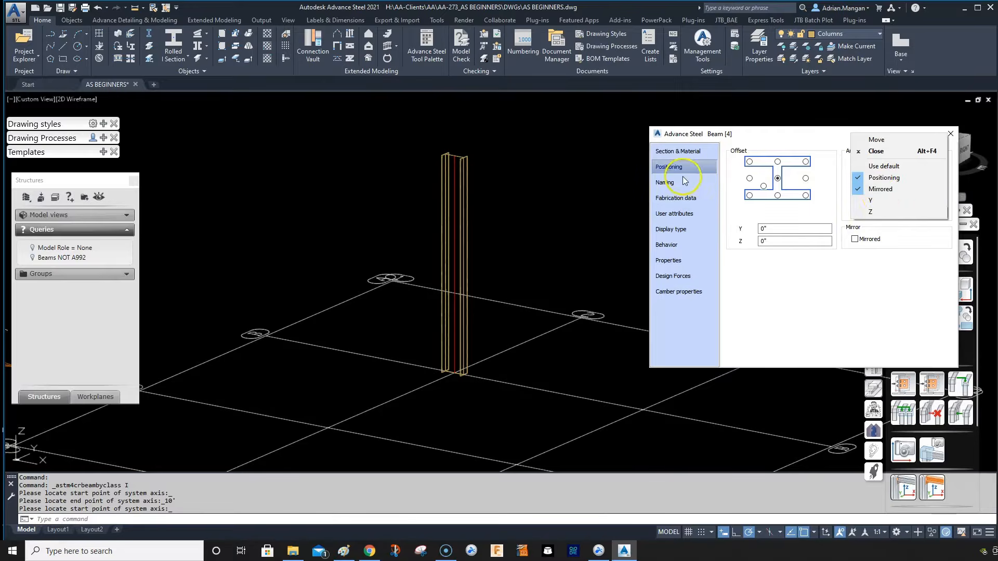
Keep Model Role among the retained naming defaults for new beams, add Lot/Phase to them, and close the column's properties.
{"action": "left_click", "coordinate": [664, 182]}
{"action": "right_click", "coordinate": [856, 136]}
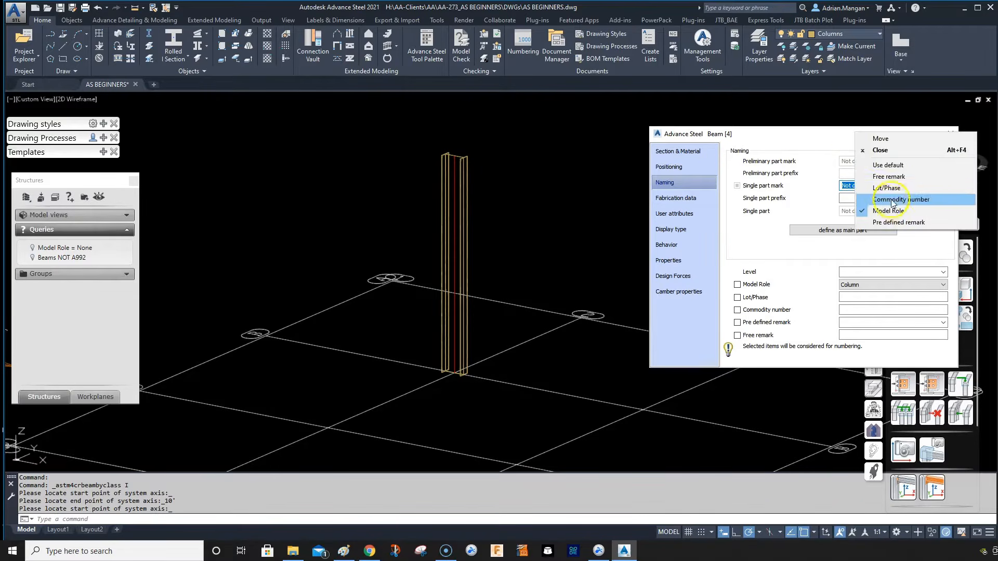
{"action": "left_click", "coordinate": [864, 213]}
{"action": "right_click", "coordinate": [869, 130]}
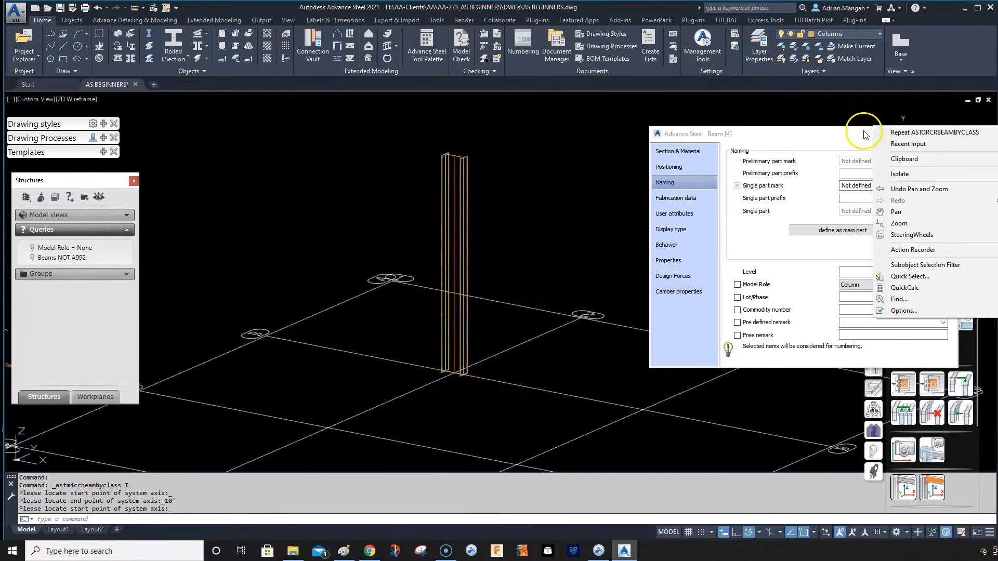
{"action": "right_click", "coordinate": [854, 129]}
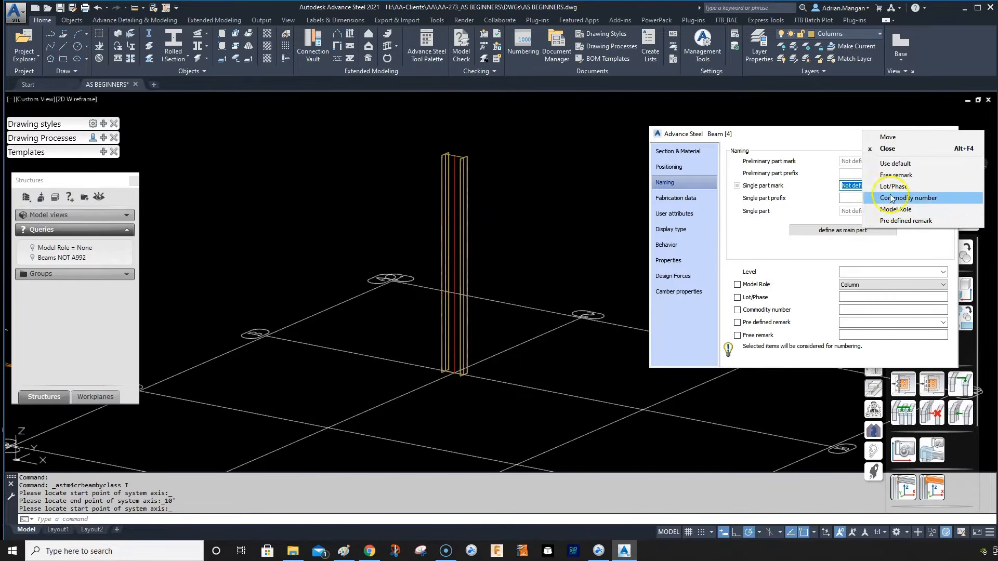
{"action": "left_click", "coordinate": [876, 210]}
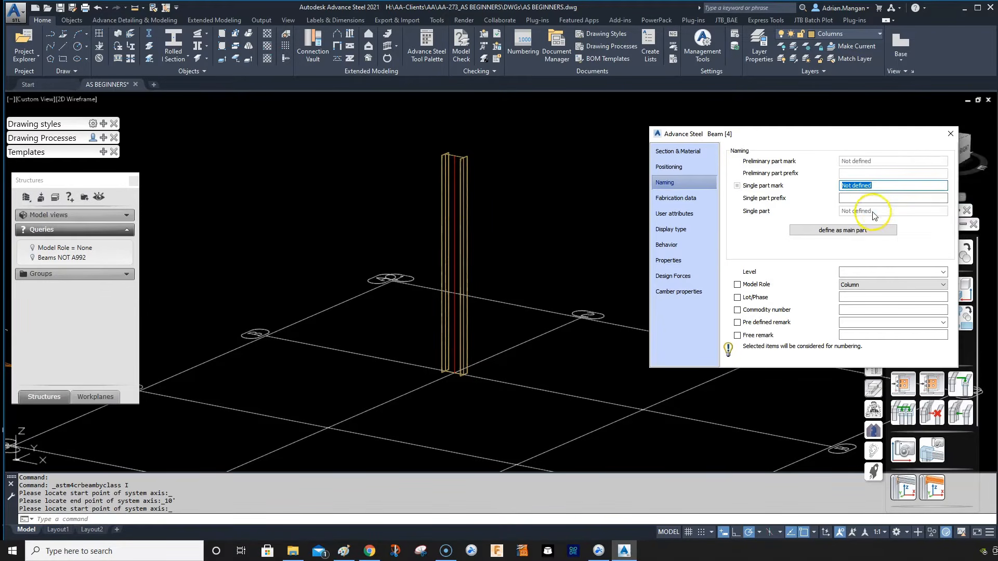
{"action": "right_click", "coordinate": [855, 141]}
{"action": "left_click", "coordinate": [879, 190]}
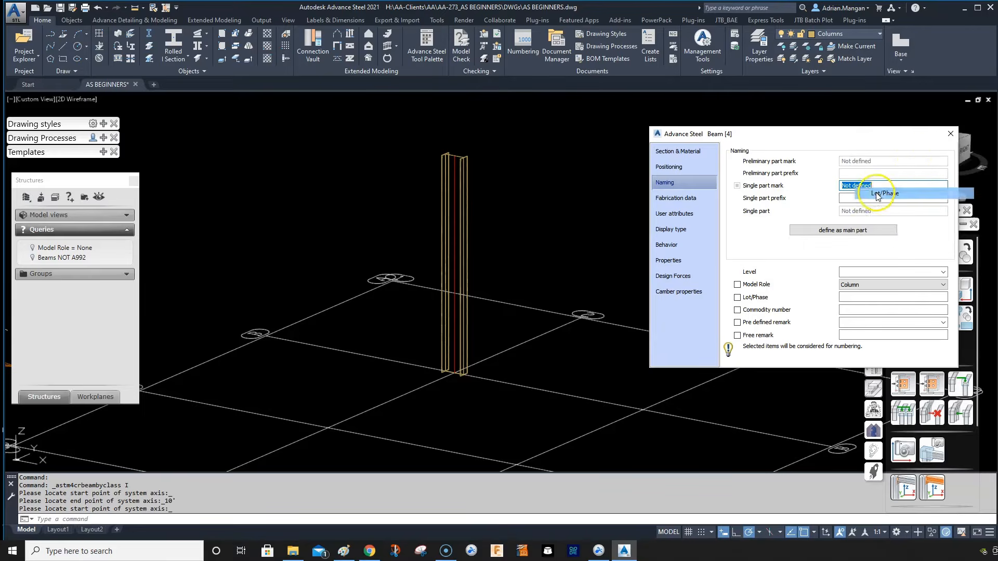
{"action": "left_click", "coordinate": [950, 135]}
Reopen the B-2 column's naming properties and review the available Model Role options without changing them.
{"action": "middle_click_drag", "start_coordinate": [552, 196], "coordinate": [541, 171]}
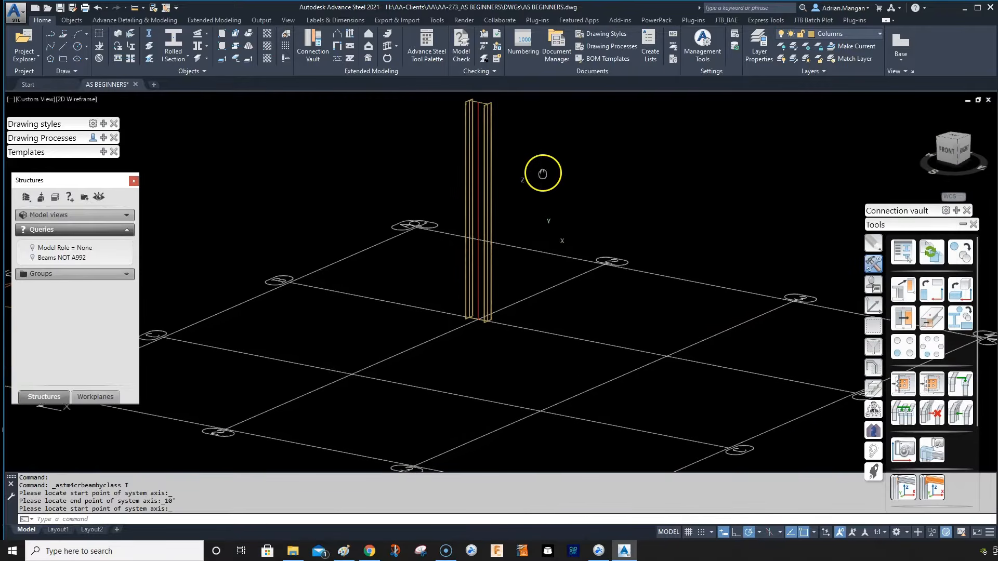
{"action": "double_click", "coordinate": [487, 202]}
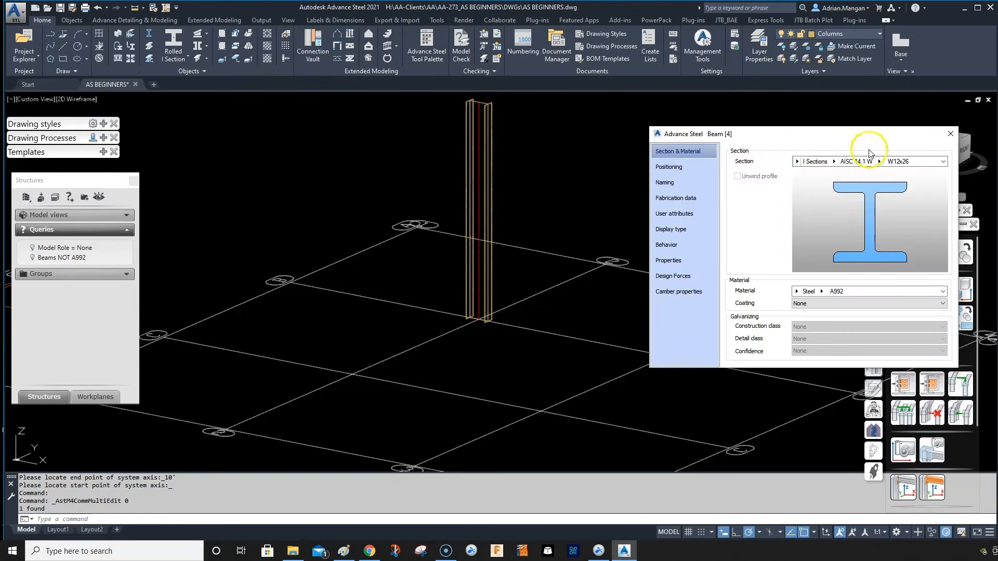
{"action": "left_click", "coordinate": [664, 183]}
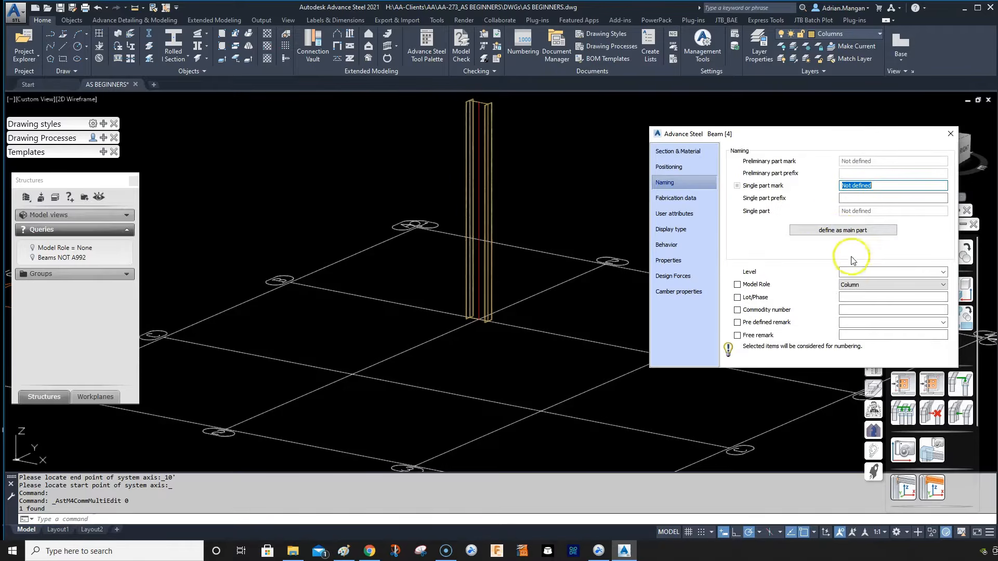
{"action": "left_click", "coordinate": [867, 285]}
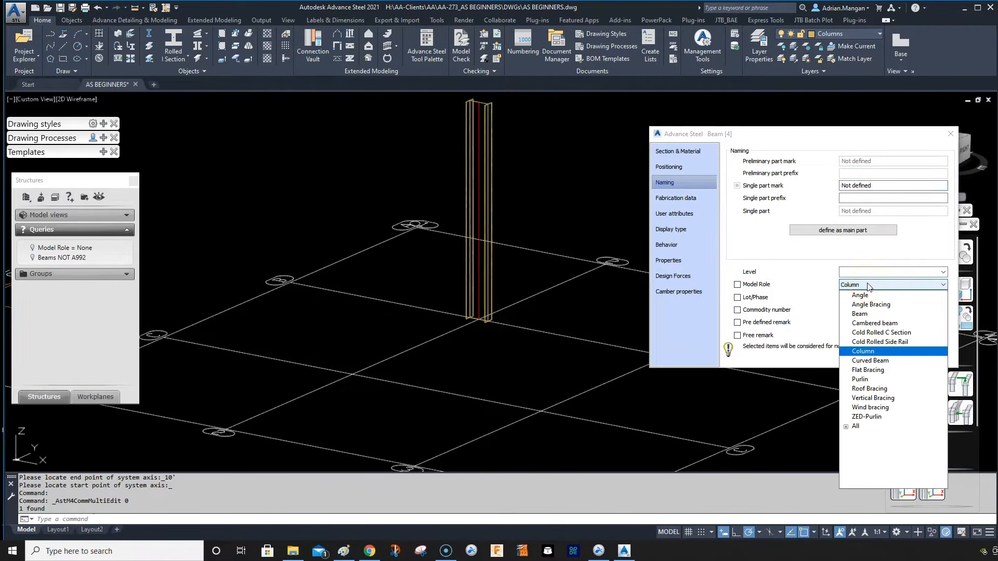
{"action": "left_click", "coordinate": [950, 134]}
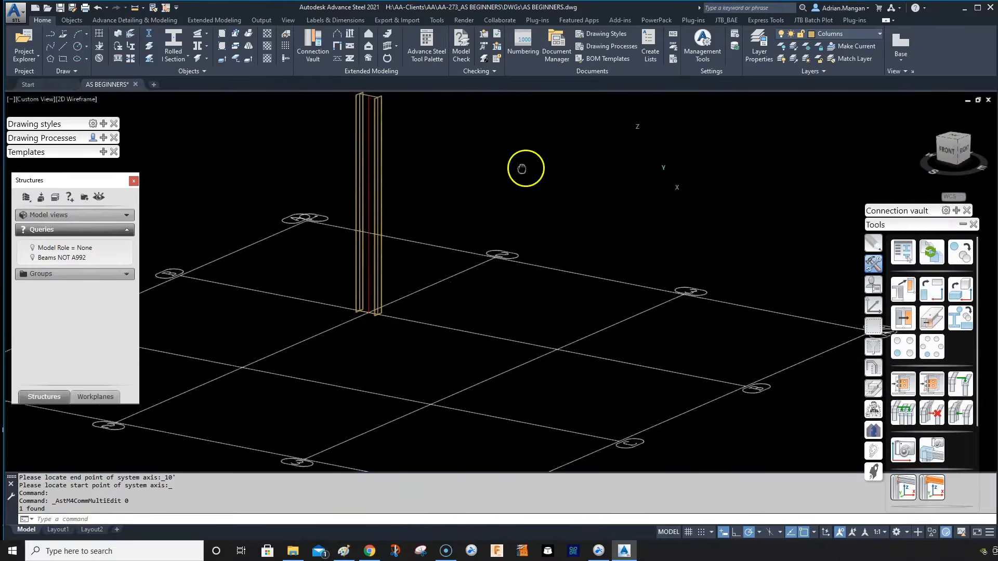
Place a second rolled I section column rising 10' vertically from the grid intersection one bay south of the B-2 column.
{"action": "left_click", "coordinate": [179, 40]}
{"action": "scroll", "coordinate": [541, 269], "scroll_direction": "down", "scroll_amount": 2}
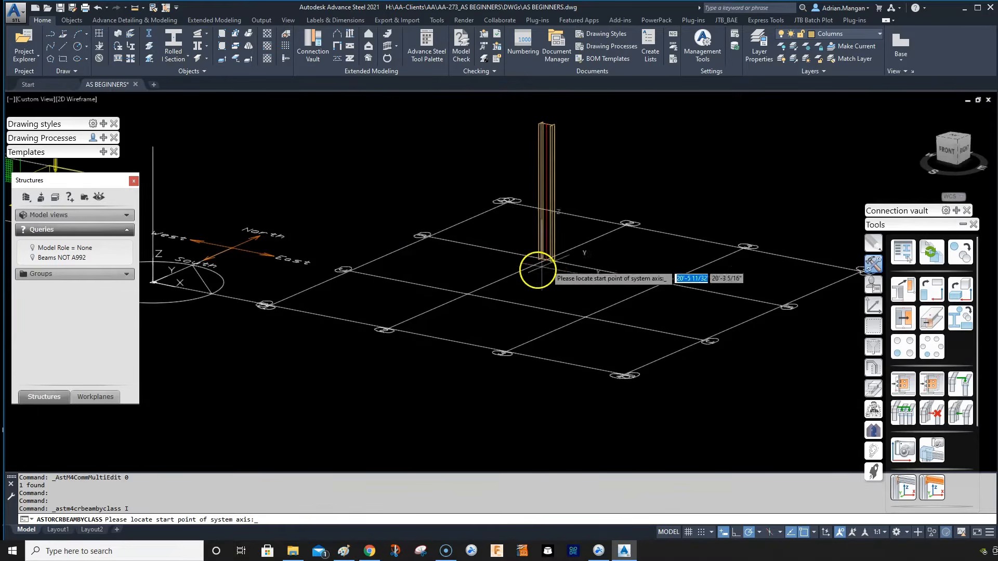
{"action": "left_click", "coordinate": [468, 294]}
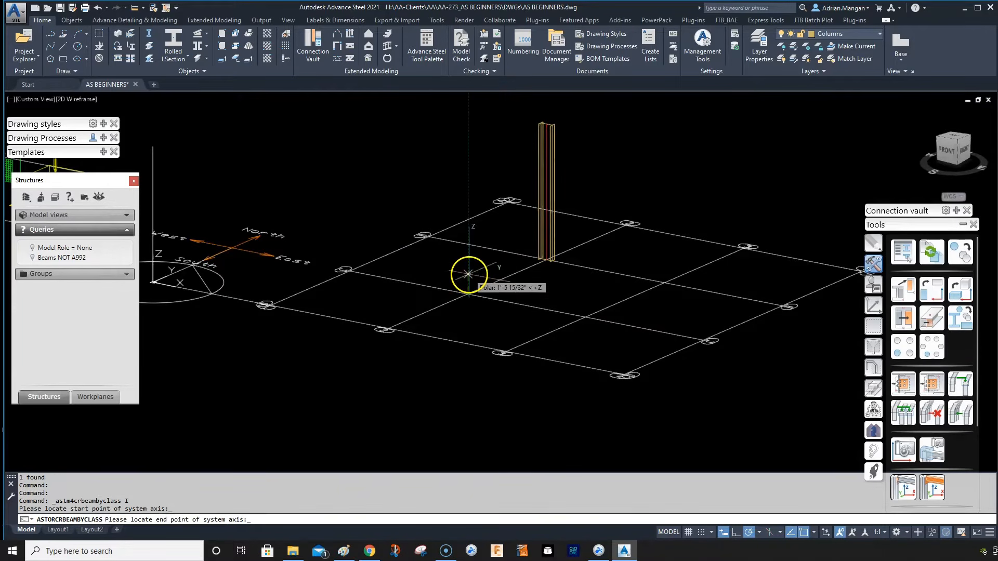
{"action": "type", "text": "10"}
{"action": "key", "text": "Return"}
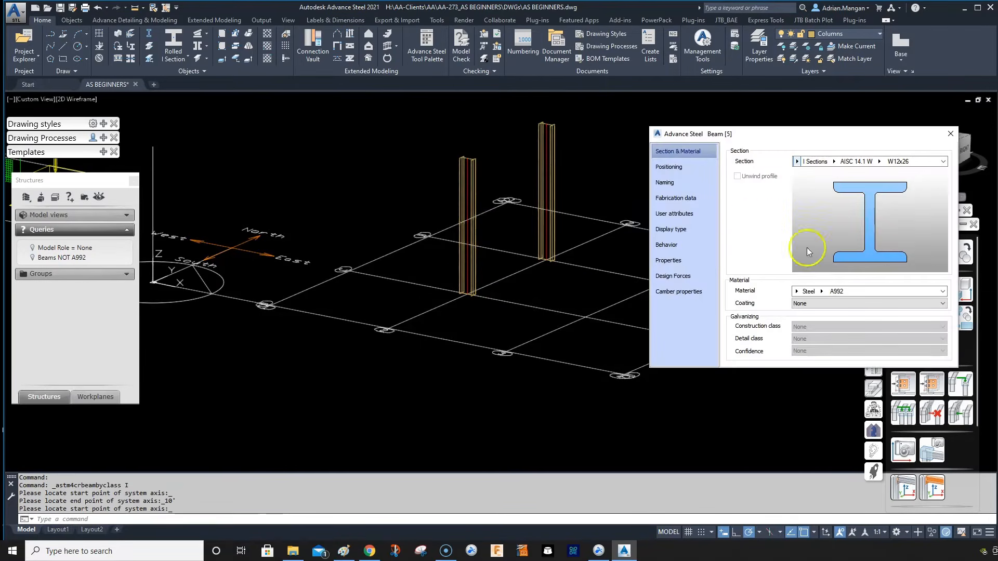
Check the second column's Model Role and which naming properties are retained as defaults.
{"action": "left_click", "coordinate": [699, 183]}
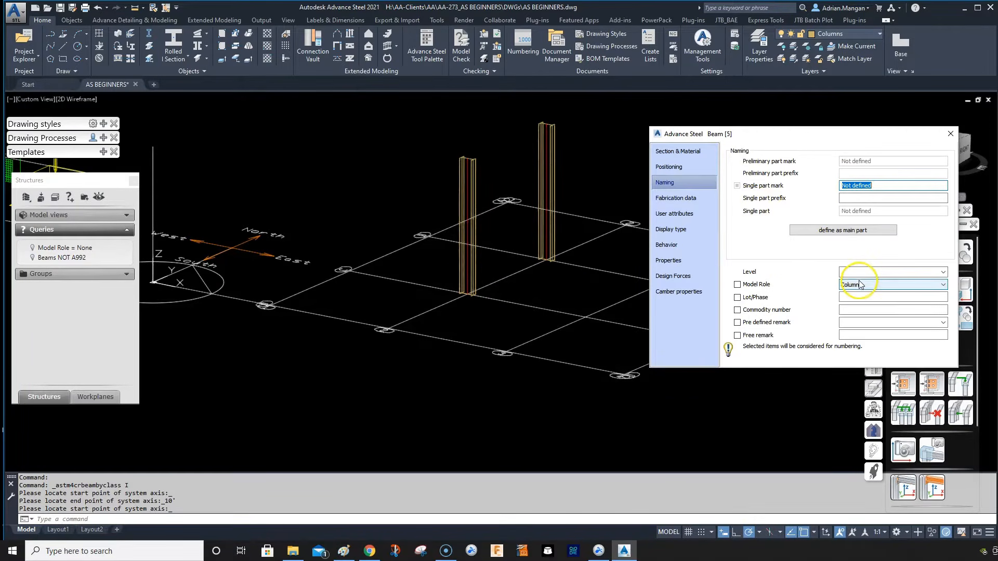
{"action": "right_click", "coordinate": [873, 134]}
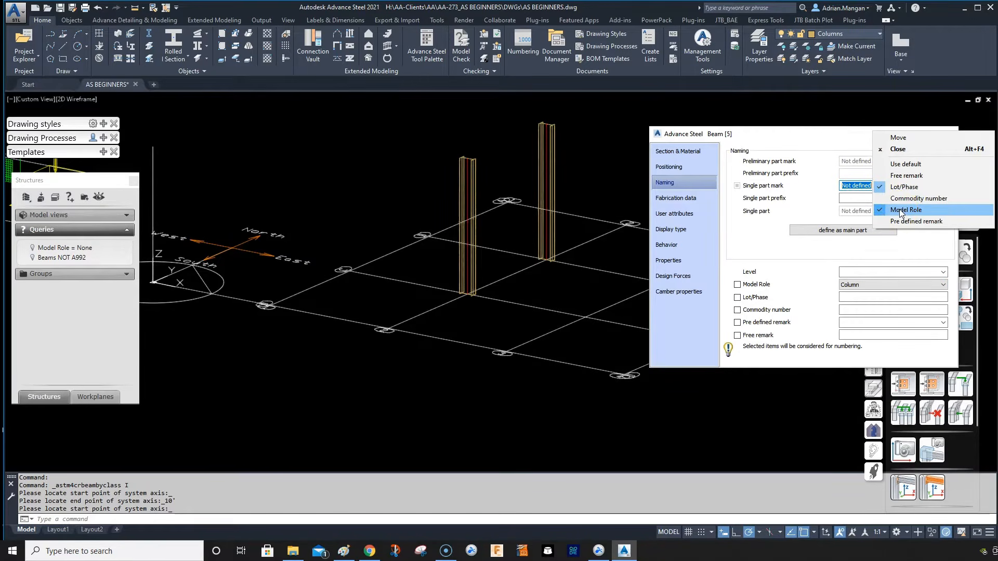
{"action": "left_click", "coordinate": [853, 137]}
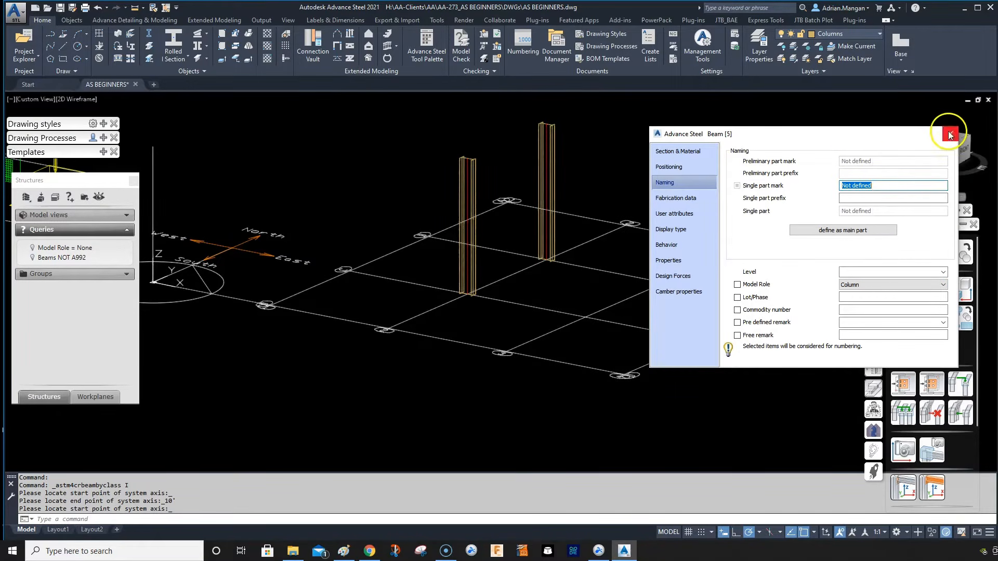
{"action": "left_click", "coordinate": [948, 135]}
Draw a 10' vertical line upward from the east end of the grid line that passes through the B-2 column.
{"action": "middle_click_drag", "start_coordinate": [690, 192], "coordinate": [552, 223]}
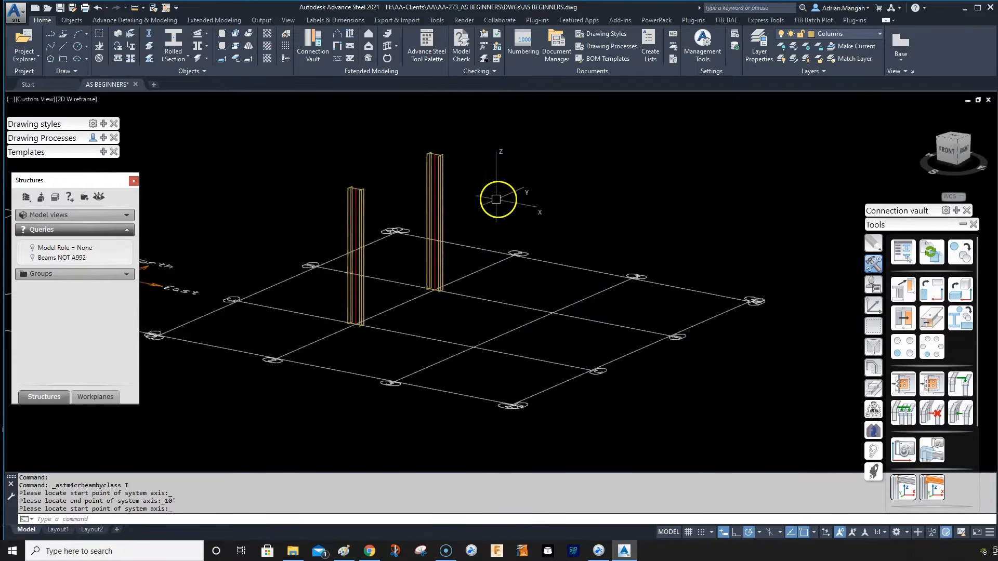
{"action": "middle_click_drag", "start_coordinate": [436, 181], "coordinate": [488, 141]}
{"action": "middle_click_drag", "start_coordinate": [647, 221], "coordinate": [586, 210]}
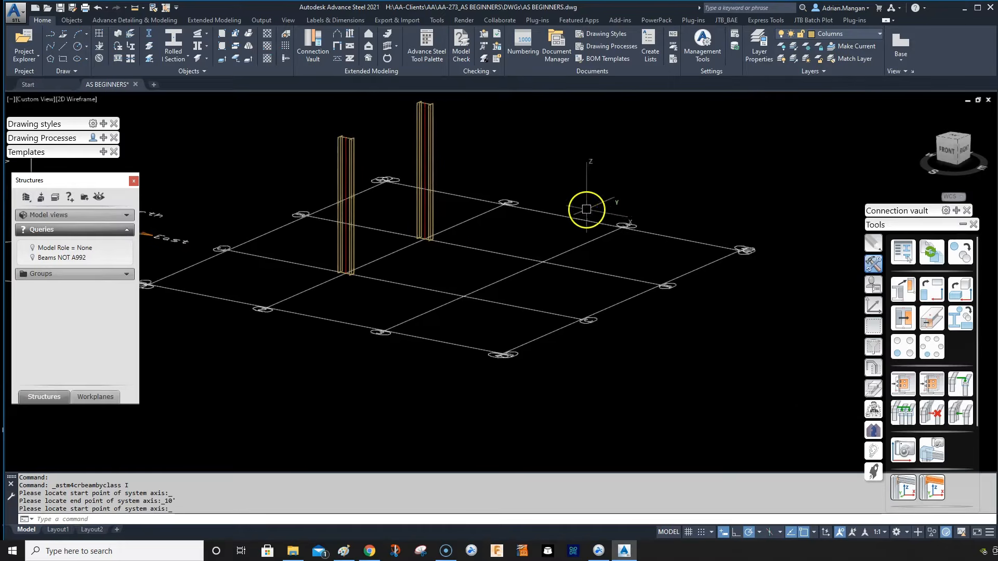
{"action": "type", "text": "L"}
{"action": "key", "text": "Return"}
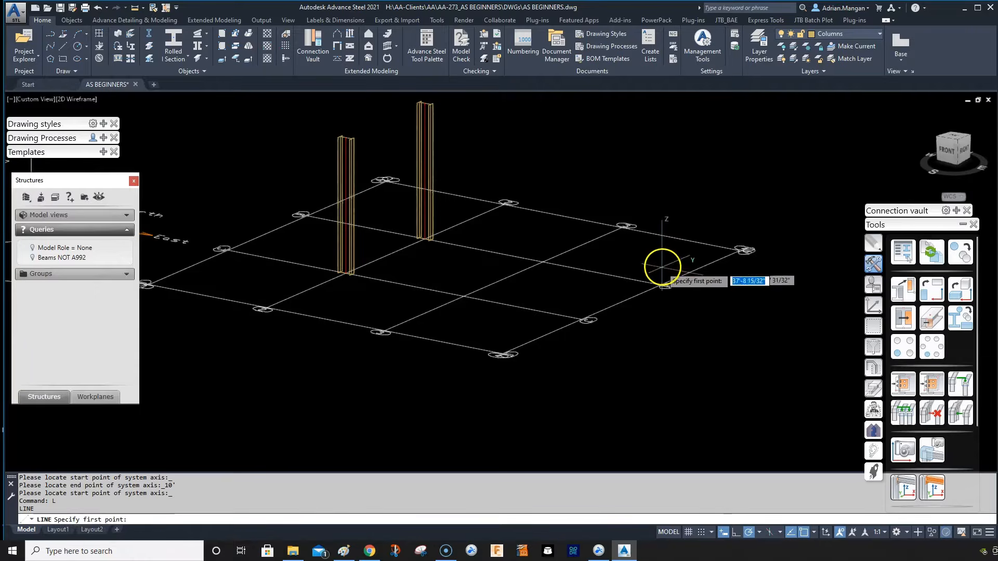
{"action": "left_click", "coordinate": [666, 286]}
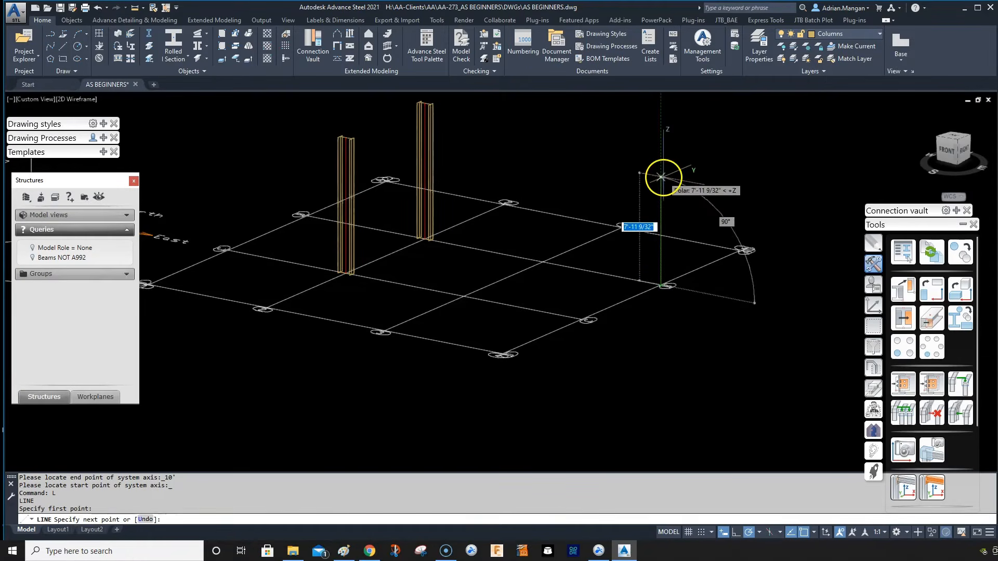
{"action": "type", "text": "10'"}
{"action": "key", "text": "Return"}
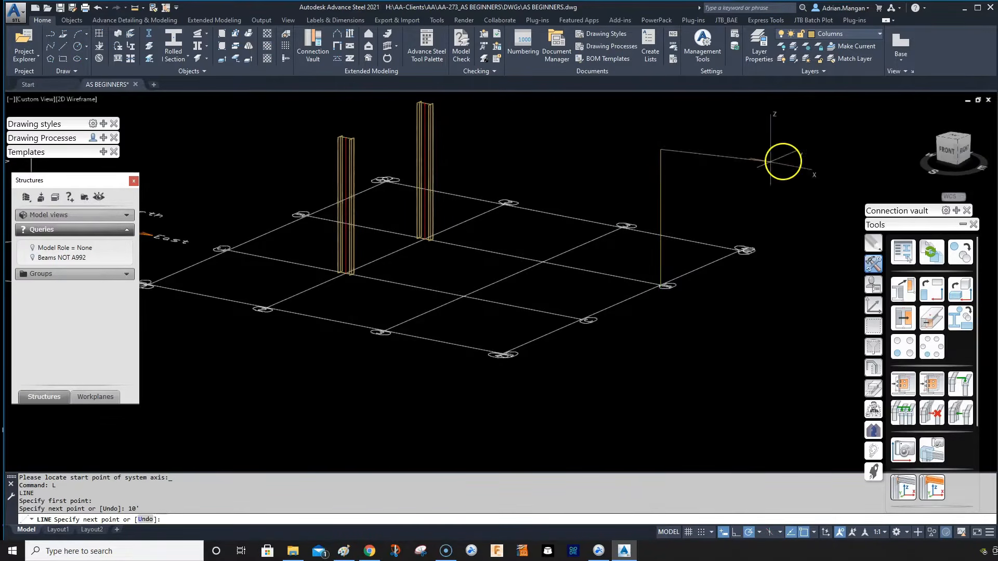
{"action": "key", "text": "Escape"}
Copy the vertical line from its base to the east end of the next grid line to the south.
{"action": "left_click", "coordinate": [660, 205]}
{"action": "right_click", "coordinate": [744, 159]}
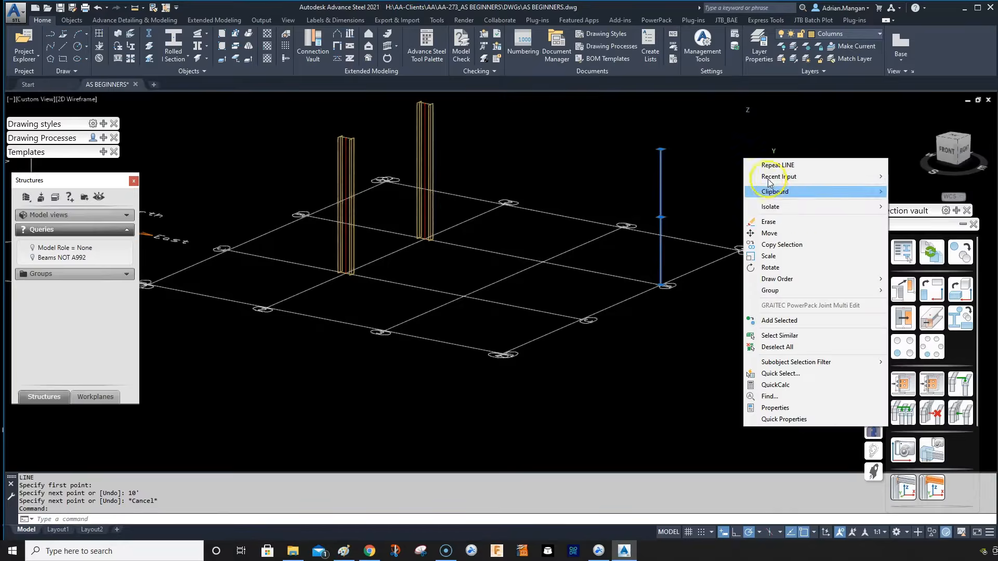
{"action": "left_click", "coordinate": [781, 245]}
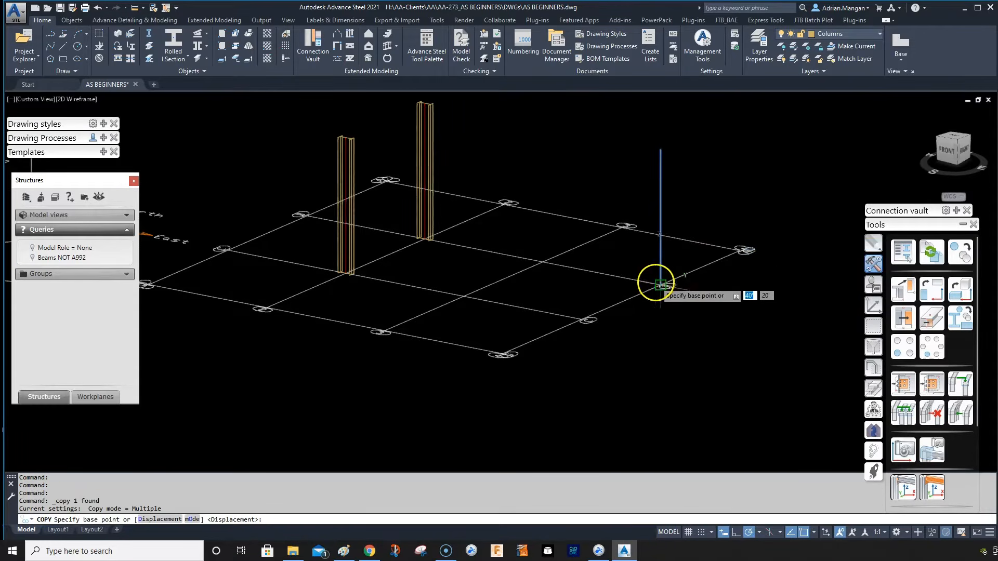
{"action": "left_click", "coordinate": [659, 286]}
{"action": "left_click", "coordinate": [582, 319]}
{"action": "key", "text": "Escape"}
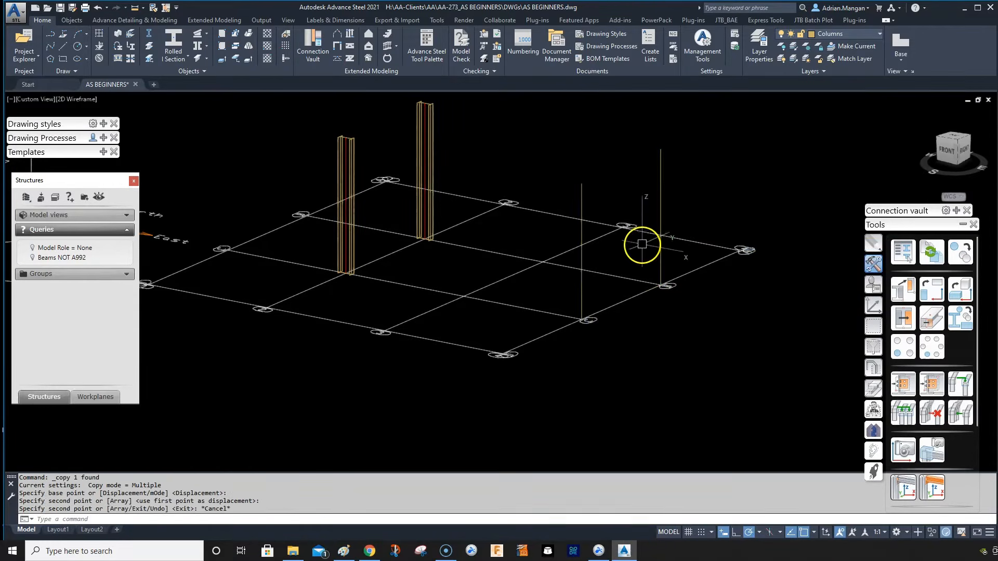
Convert the two vertical lines at the grid's east edge into beams, deleting the source lines.
{"action": "middle_click_drag", "start_coordinate": [642, 241], "coordinate": [703, 282]}
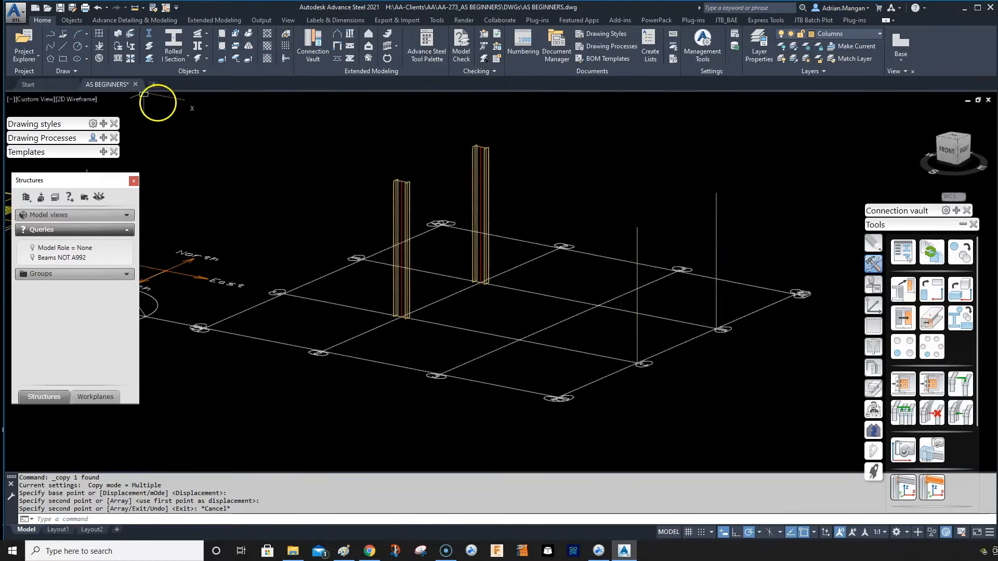
{"action": "left_click", "coordinate": [132, 49]}
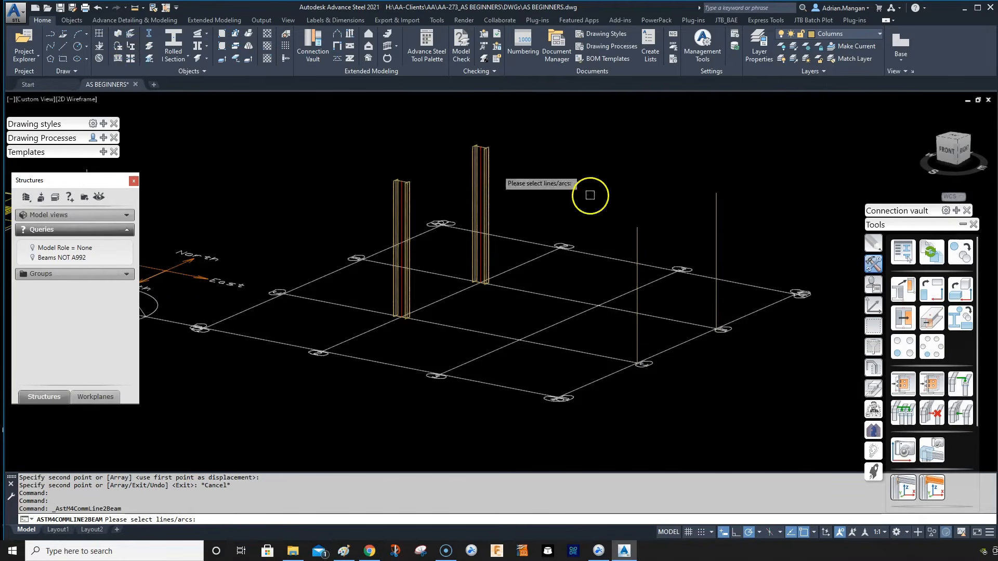
{"action": "left_click", "coordinate": [636, 232]}
{"action": "left_click", "coordinate": [716, 212]}
{"action": "key", "text": "Return"}
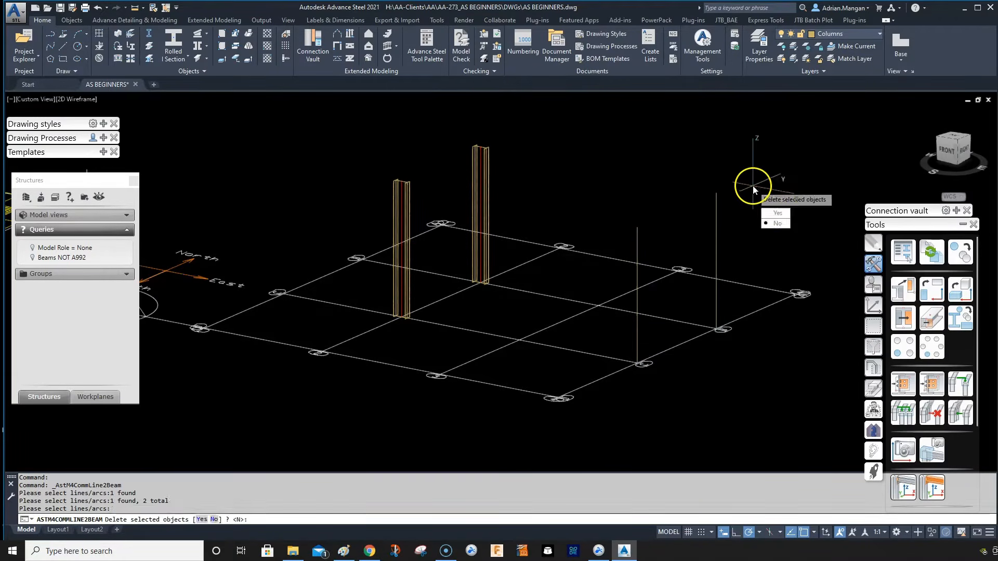
{"action": "left_click", "coordinate": [777, 213]}
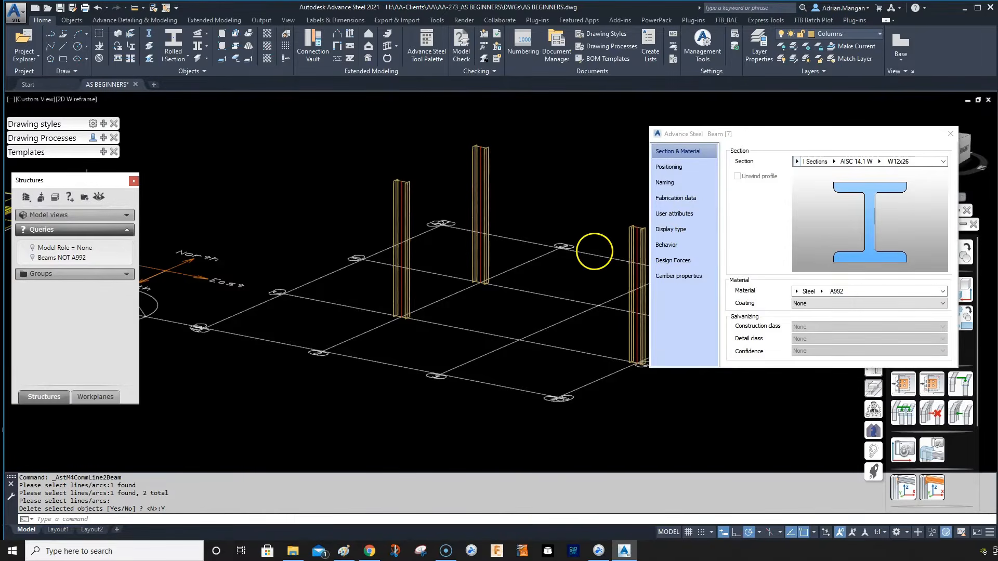
Change the two east-edge columns to the AISC 14.1 HSS square section HSS 8X8X3/8 and check their Model Role.
{"action": "middle_click_drag", "start_coordinate": [591, 249], "coordinate": [555, 218], "text": "shift"}
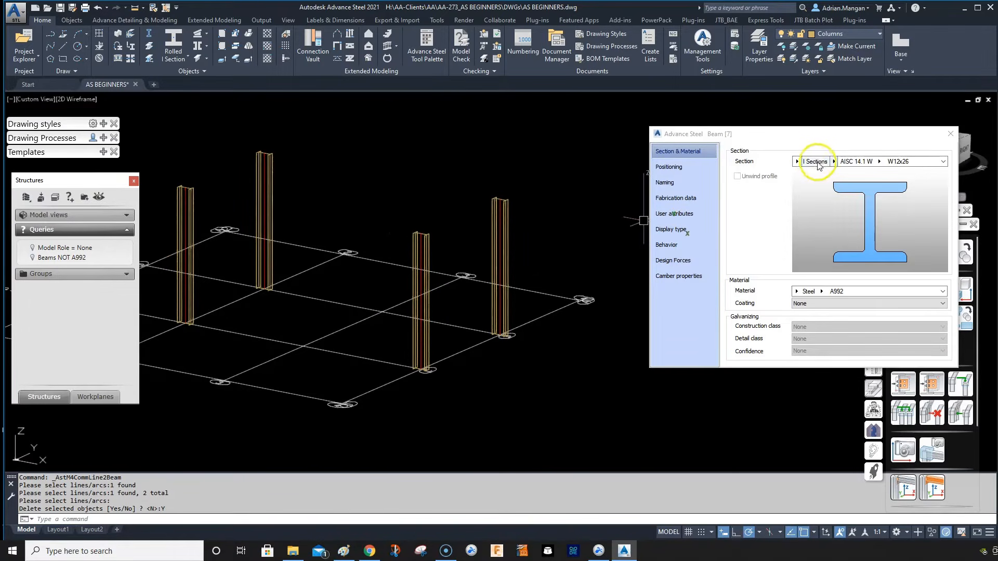
{"action": "left_click", "coordinate": [797, 163]}
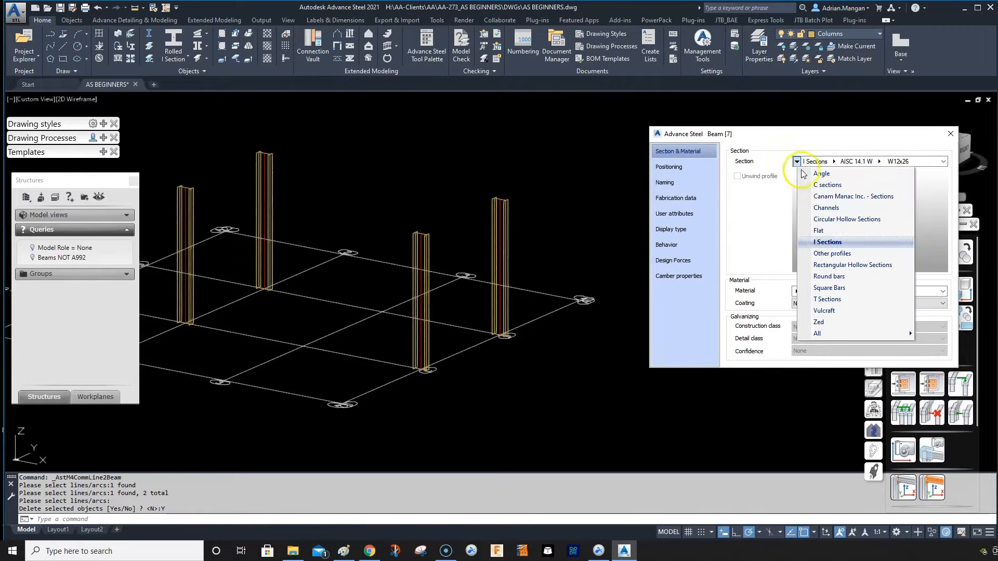
{"action": "left_click", "coordinate": [834, 266]}
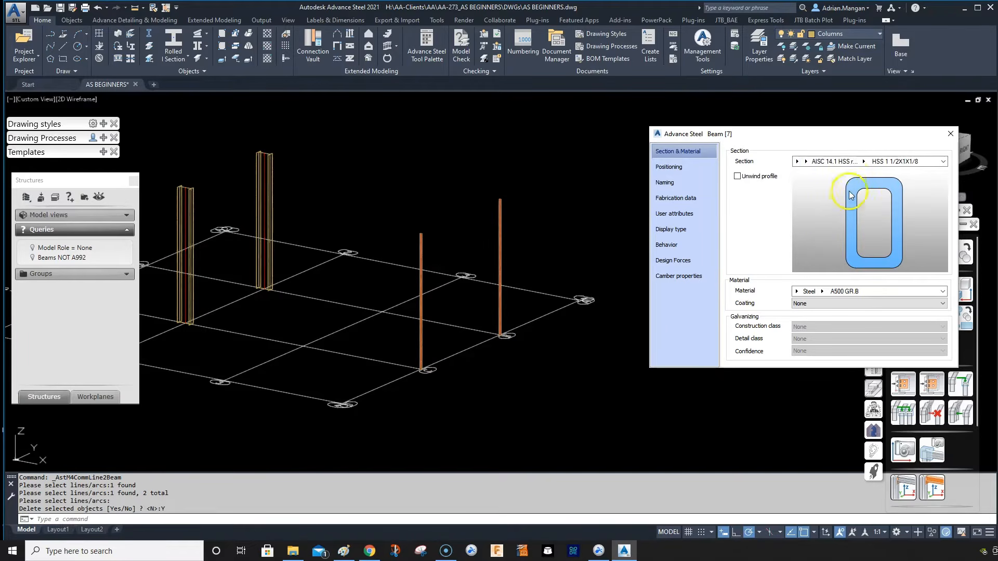
{"action": "left_click", "coordinate": [806, 161]}
{"action": "mouse_move", "coordinate": [808, 163]}
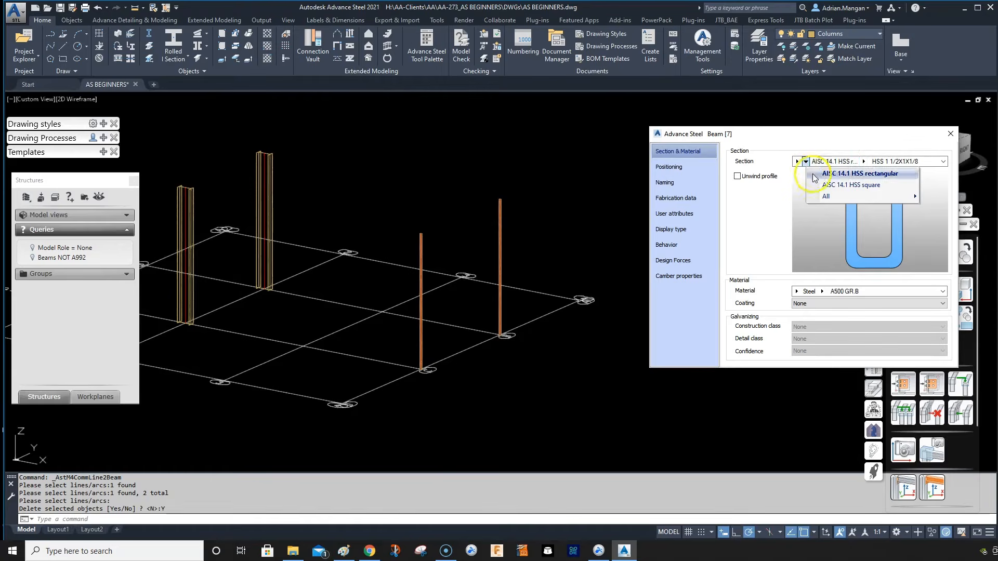
{"action": "left_click", "coordinate": [815, 184]}
{"action": "left_click", "coordinate": [852, 162]}
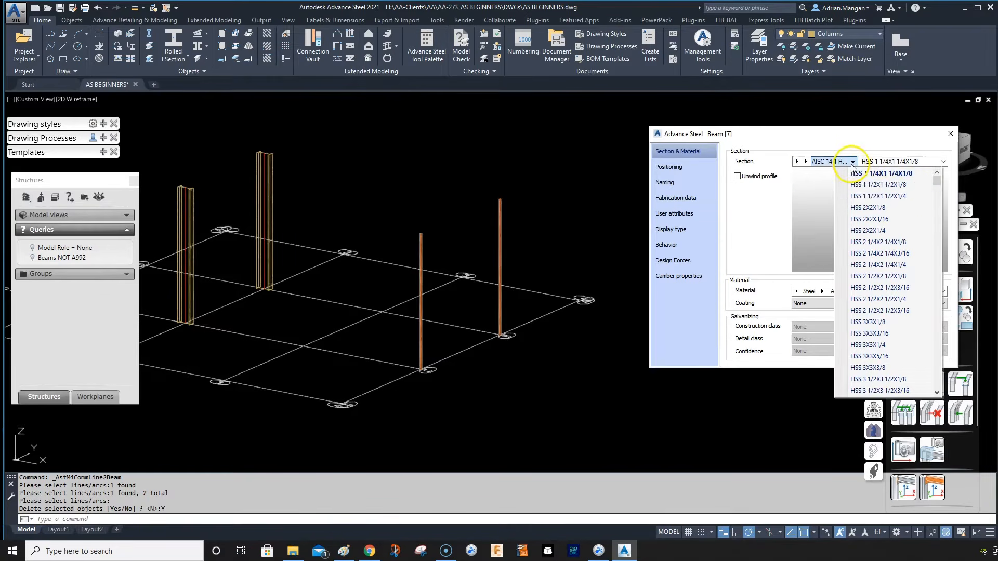
{"action": "left_click_drag", "start_coordinate": [938, 182], "coordinate": [938, 328]}
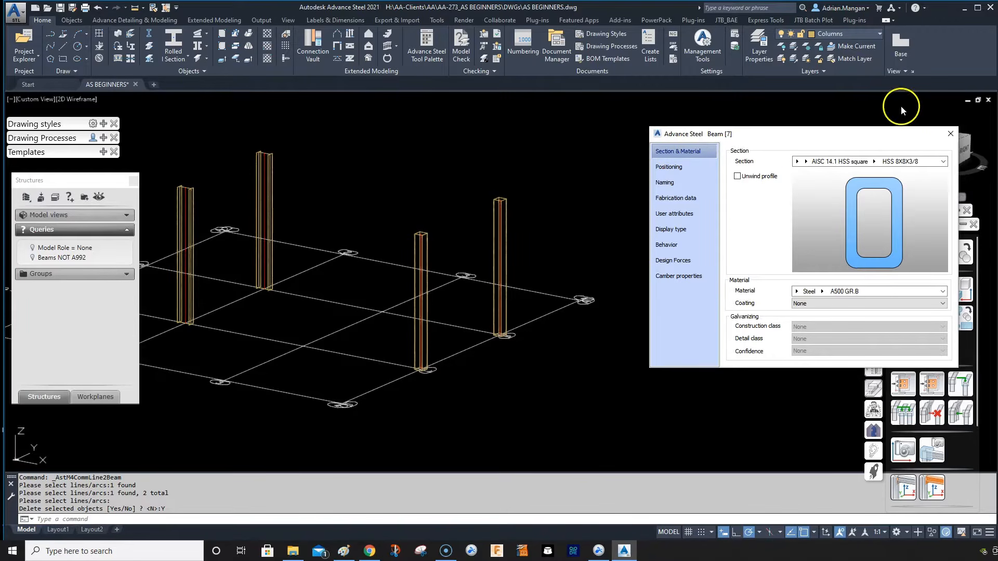
{"action": "left_click", "coordinate": [713, 182]}
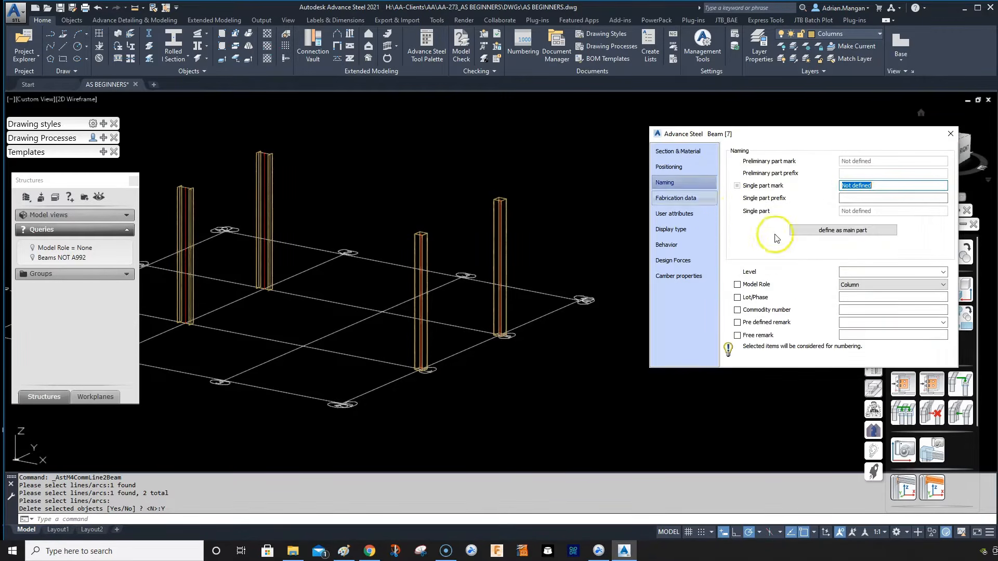
{"action": "left_click", "coordinate": [950, 134]}
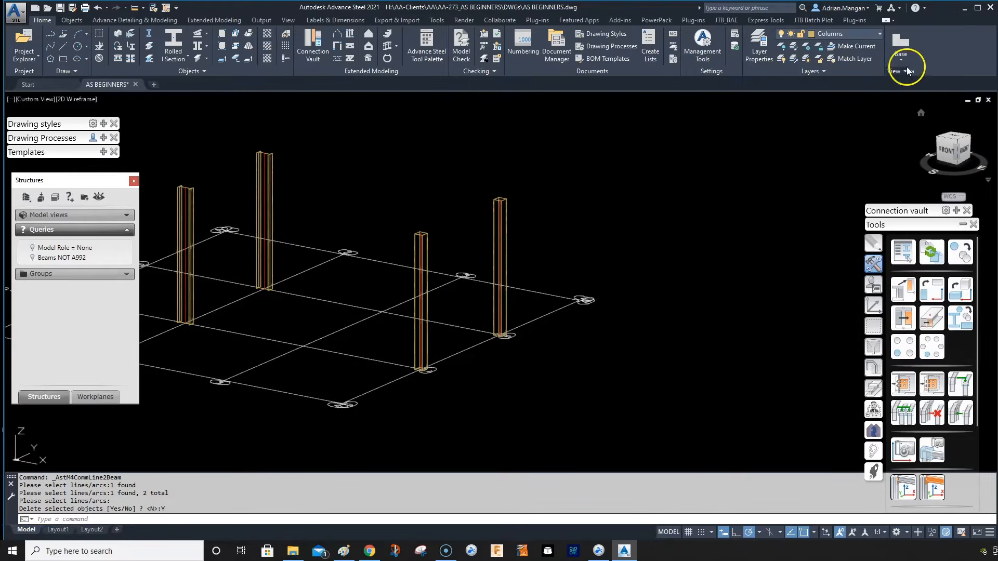
Make Standard the current layer.
{"action": "left_click", "coordinate": [879, 34]}
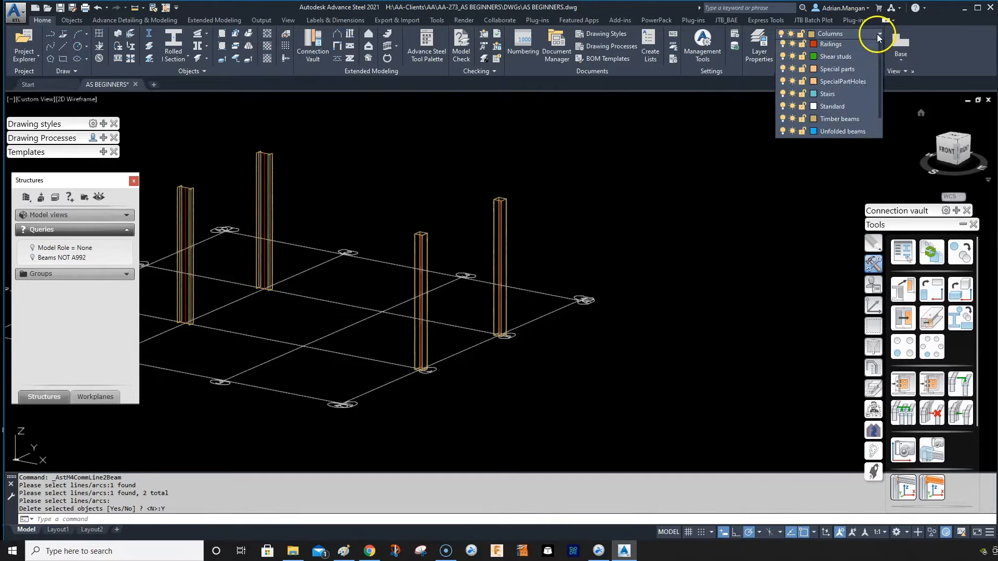
{"action": "left_click", "coordinate": [837, 386]}
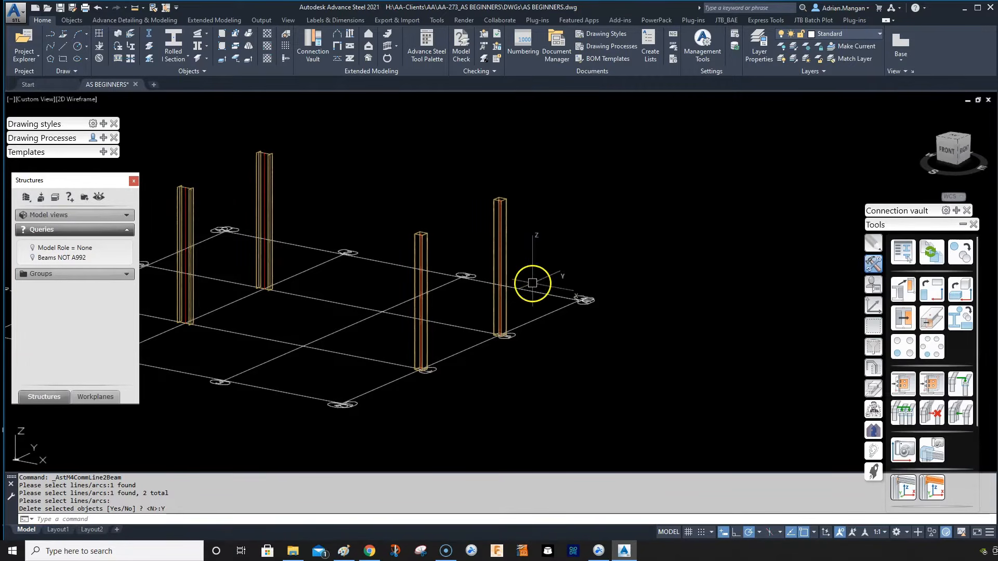
{"action": "middle_click_drag", "start_coordinate": [532, 285], "coordinate": [614, 279]}
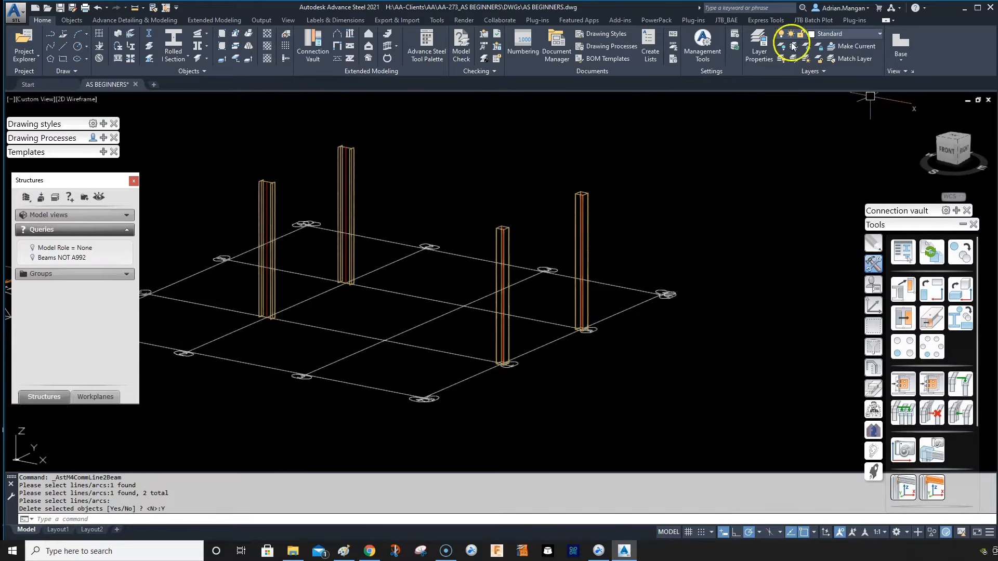
{"action": "middle_click_drag", "start_coordinate": [664, 207], "coordinate": [733, 232]}
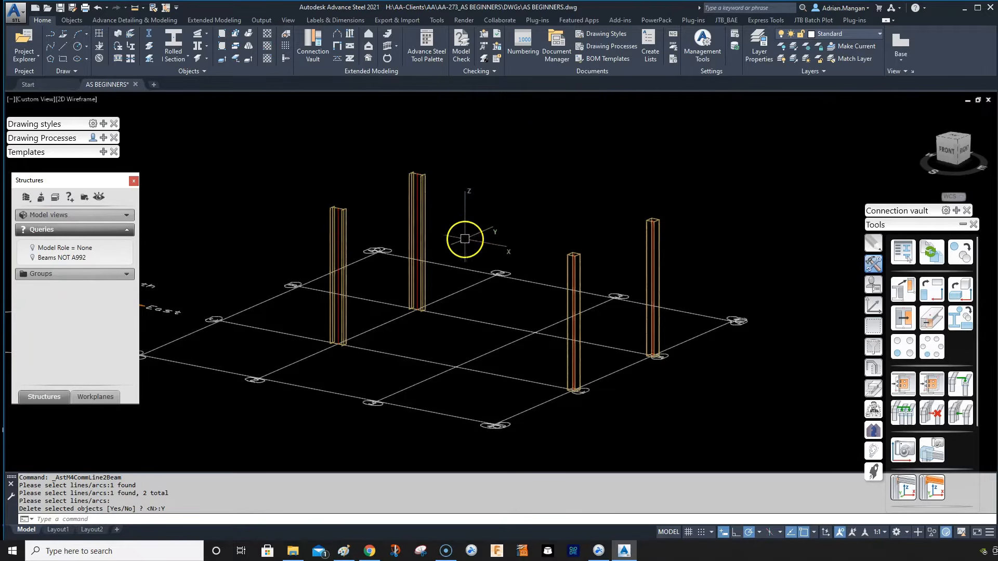
{"action": "left_click", "coordinate": [474, 270]}
{"action": "left_click", "coordinate": [473, 287]}
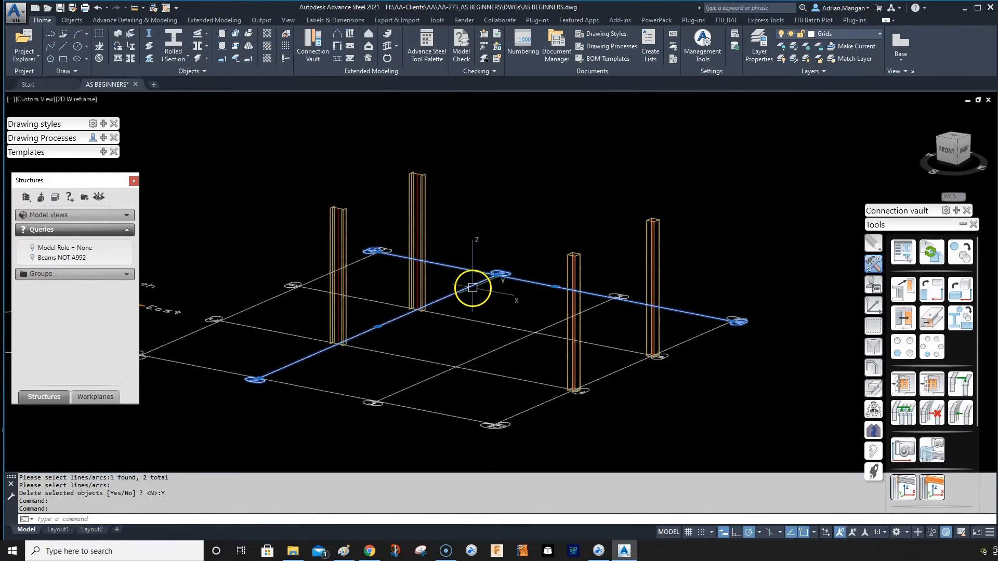
{"action": "key", "text": "Escape"}
{"action": "left_click", "coordinate": [482, 271]}
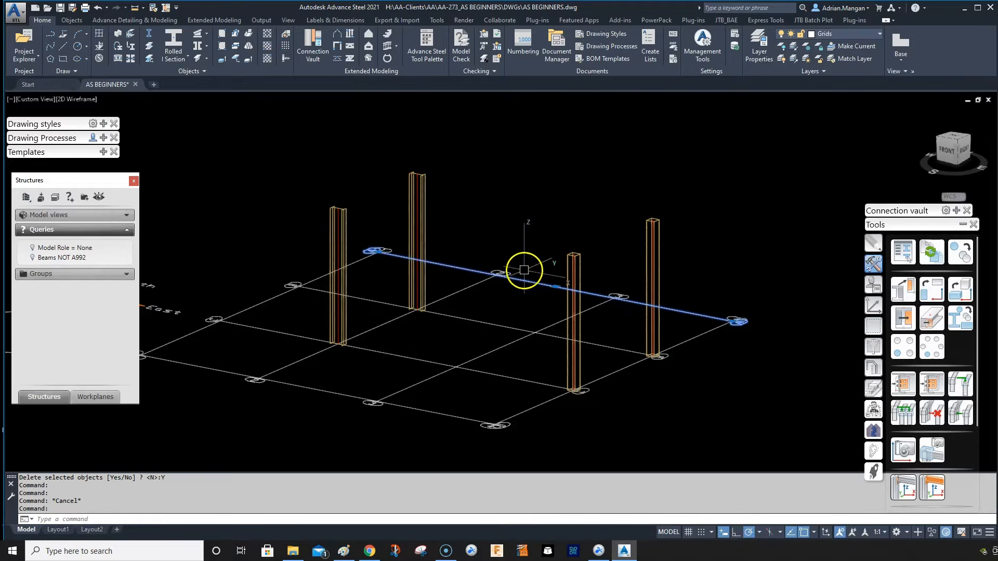
{"action": "key", "text": "Escape"}
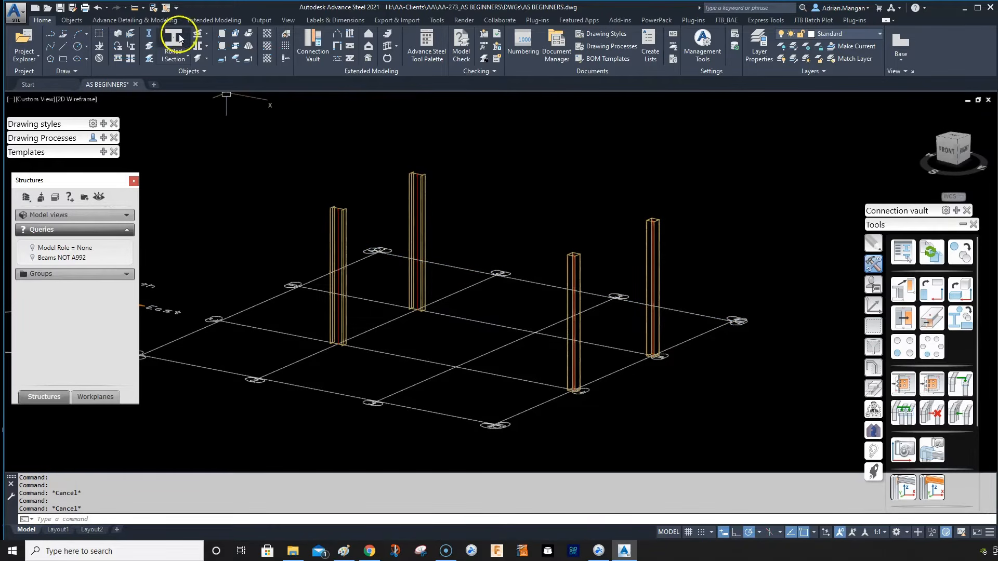
Place a rolled I section beam from the top centre of the B-2 column to the top centre of the B-4 column.
{"action": "middle_click_drag", "start_coordinate": [488, 171], "coordinate": [590, 151]}
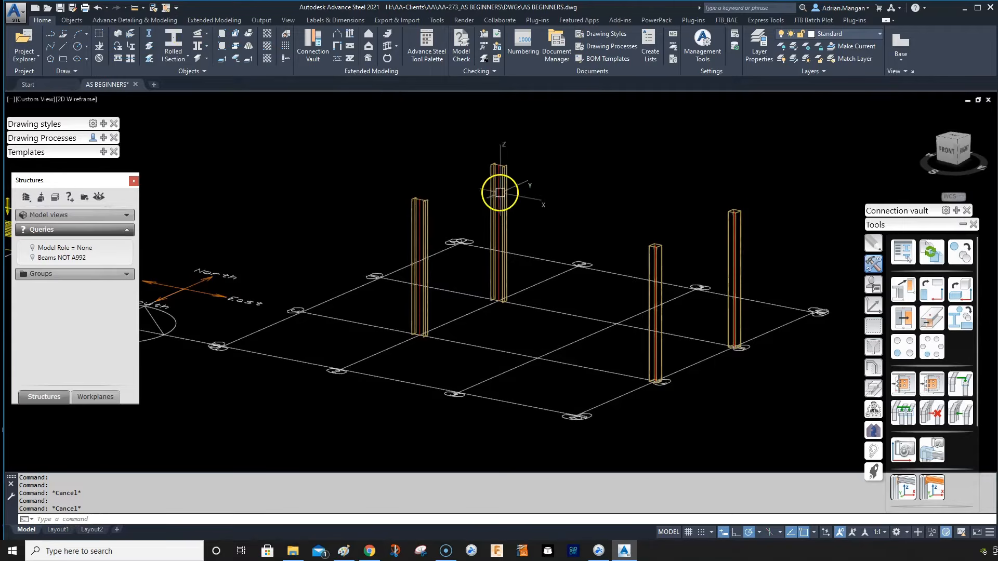
{"action": "middle_click_drag", "start_coordinate": [501, 189], "coordinate": [505, 229], "text": "shift"}
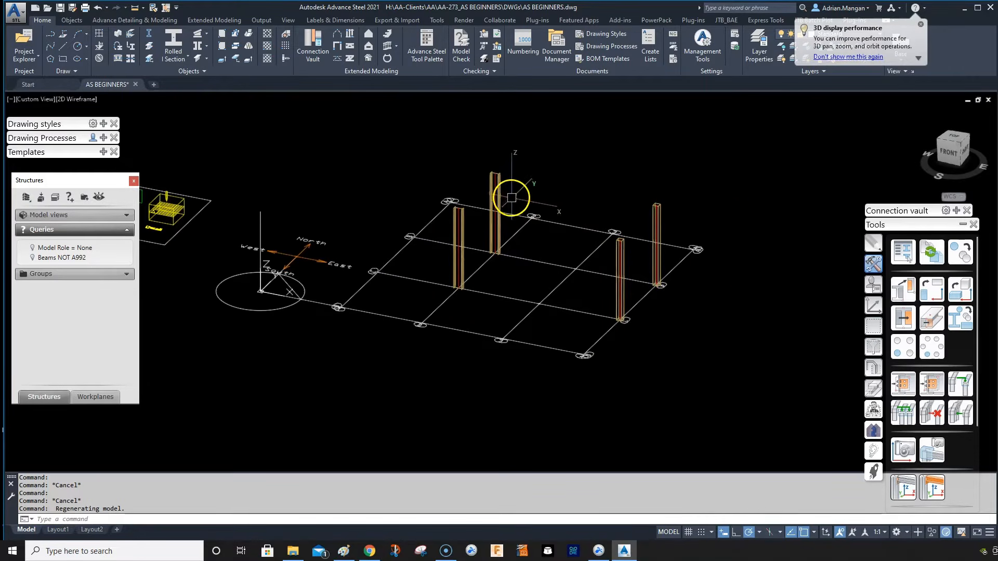
{"action": "middle_click_drag", "start_coordinate": [561, 212], "coordinate": [552, 225]}
{"action": "middle_click_drag", "start_coordinate": [548, 190], "coordinate": [545, 210], "text": "shift"}
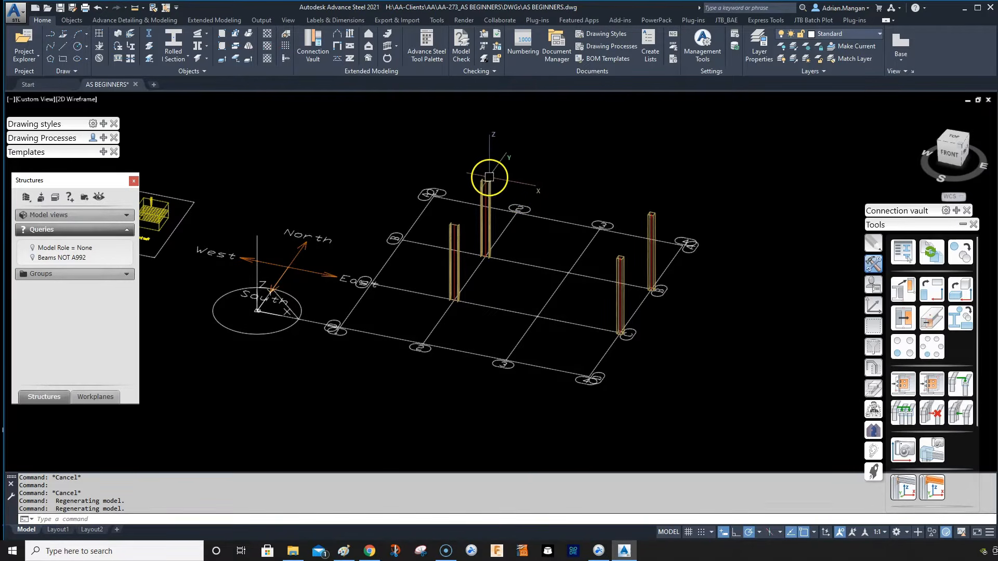
{"action": "scroll", "coordinate": [489, 177], "scroll_direction": "up", "scroll_amount": 2}
{"action": "scroll", "coordinate": [489, 177], "scroll_direction": "down", "scroll_amount": 1}
{"action": "middle_click_drag", "start_coordinate": [489, 178], "coordinate": [369, 171]}
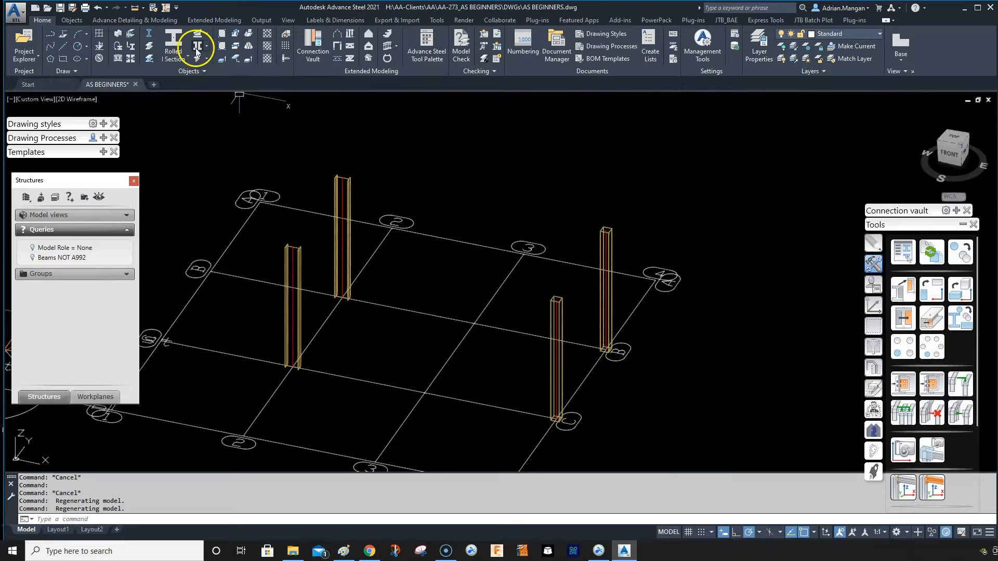
{"action": "left_click", "coordinate": [169, 39]}
{"action": "scroll", "coordinate": [356, 178], "scroll_direction": "up", "scroll_amount": 5}
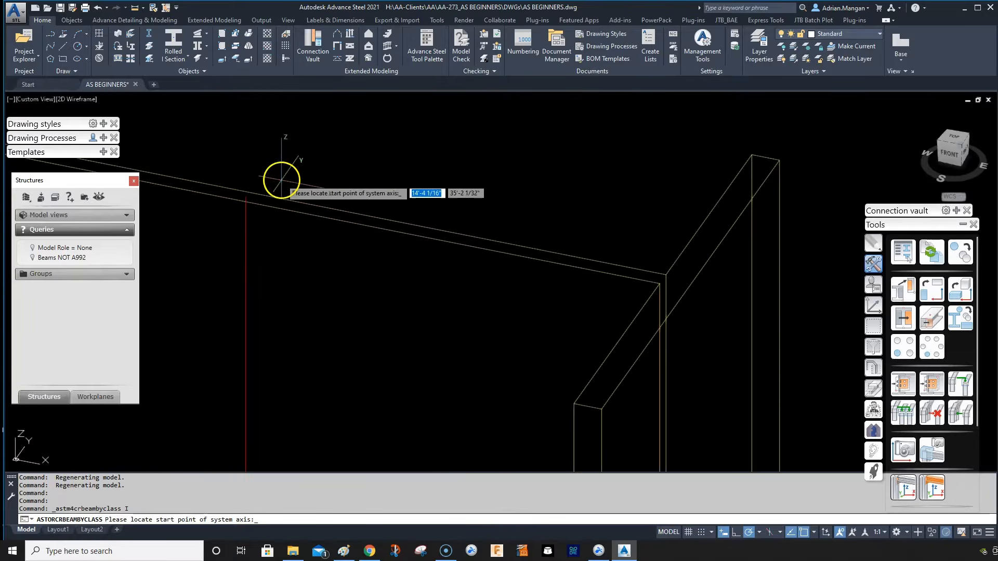
{"action": "left_click", "coordinate": [247, 197]}
{"action": "scroll", "coordinate": [484, 198], "scroll_direction": "down", "scroll_amount": 5}
{"action": "middle_click_drag", "start_coordinate": [479, 197], "coordinate": [312, 173]}
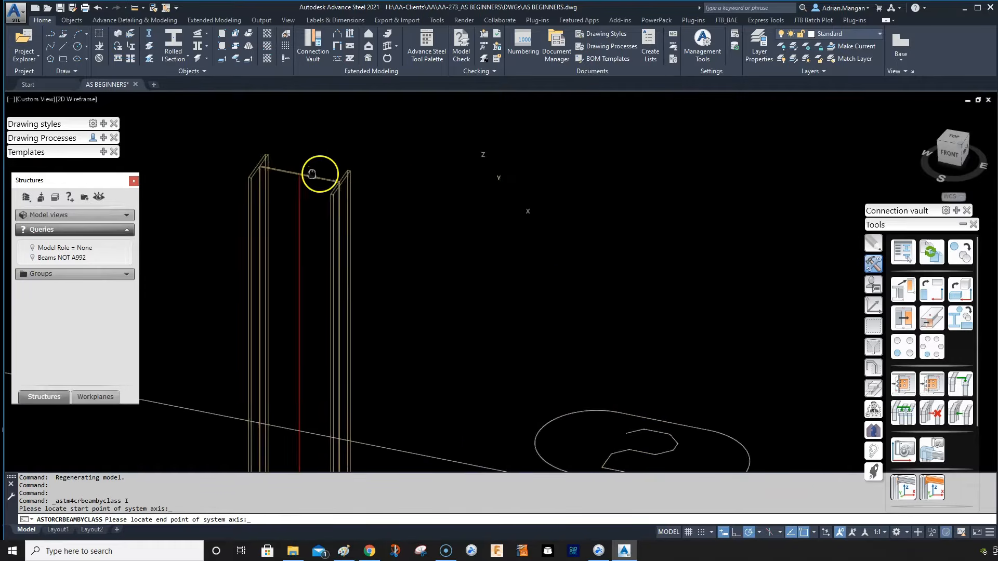
{"action": "scroll", "coordinate": [508, 178], "scroll_direction": "down", "scroll_amount": 5}
{"action": "scroll", "coordinate": [693, 211], "scroll_direction": "down", "scroll_amount": 3}
{"action": "middle_click_drag", "start_coordinate": [693, 211], "coordinate": [455, 189]}
{"action": "scroll", "coordinate": [696, 235], "scroll_direction": "up", "scroll_amount": 7}
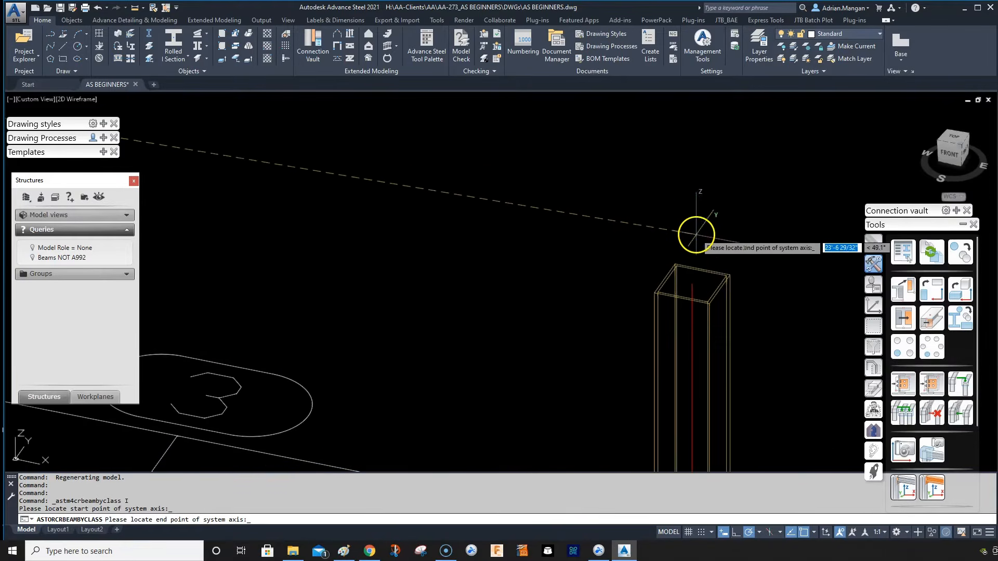
{"action": "left_click", "coordinate": [695, 282]}
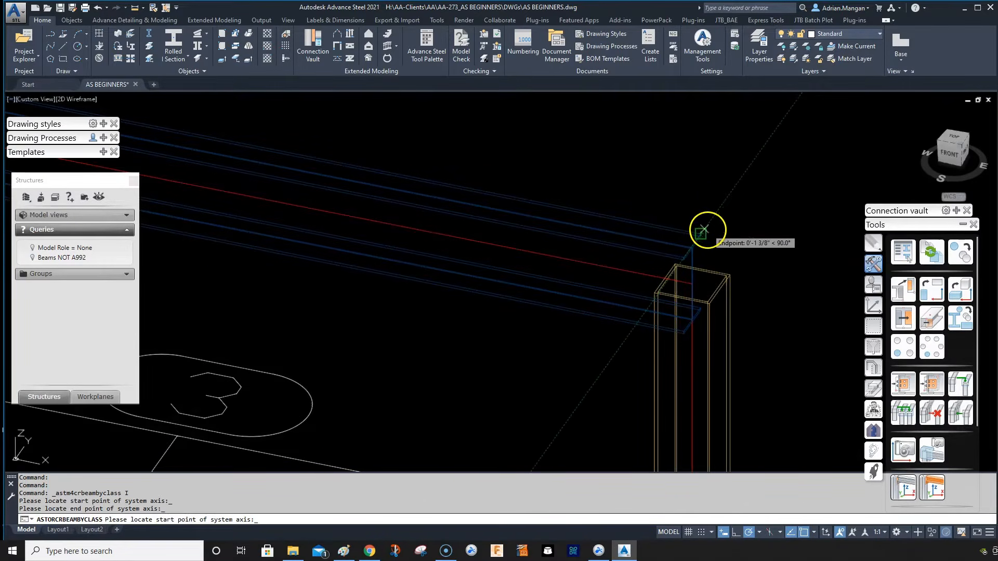
{"action": "key", "text": "Return"}
Set the new beam's positioning offset to the centre of its top flange.
{"action": "left_click", "coordinate": [701, 169]}
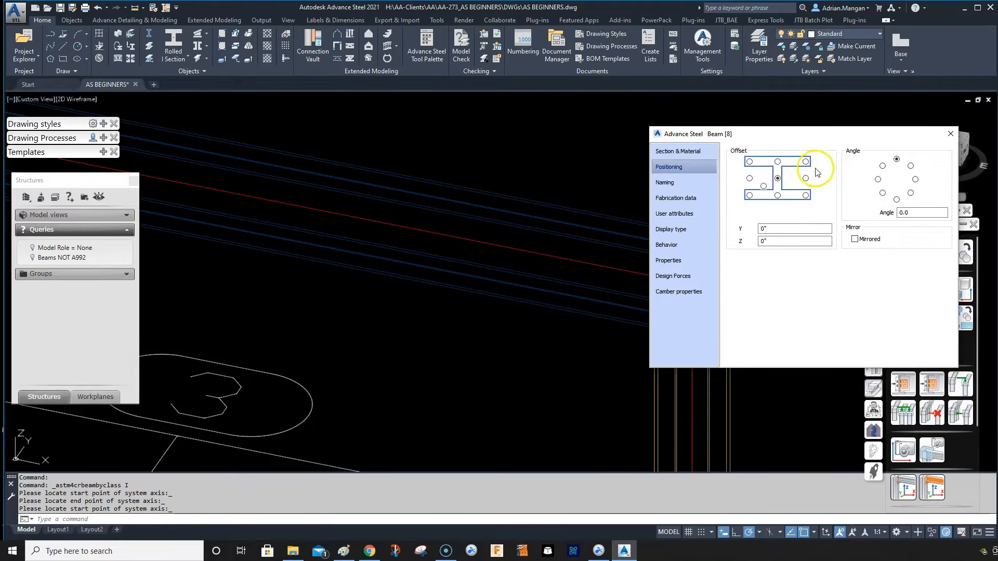
{"action": "left_click", "coordinate": [777, 161]}
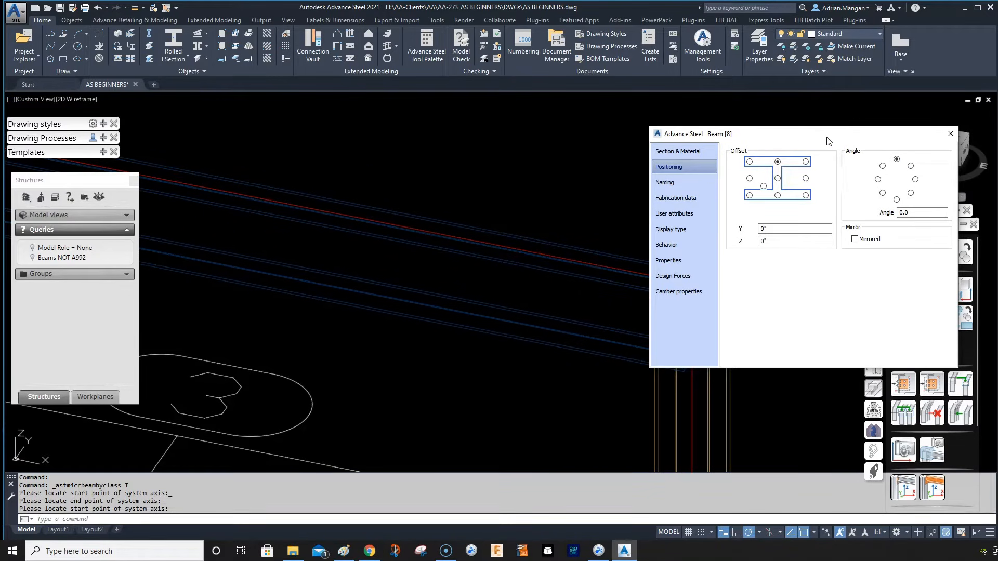
{"action": "left_click_drag", "start_coordinate": [815, 137], "coordinate": [828, 95]}
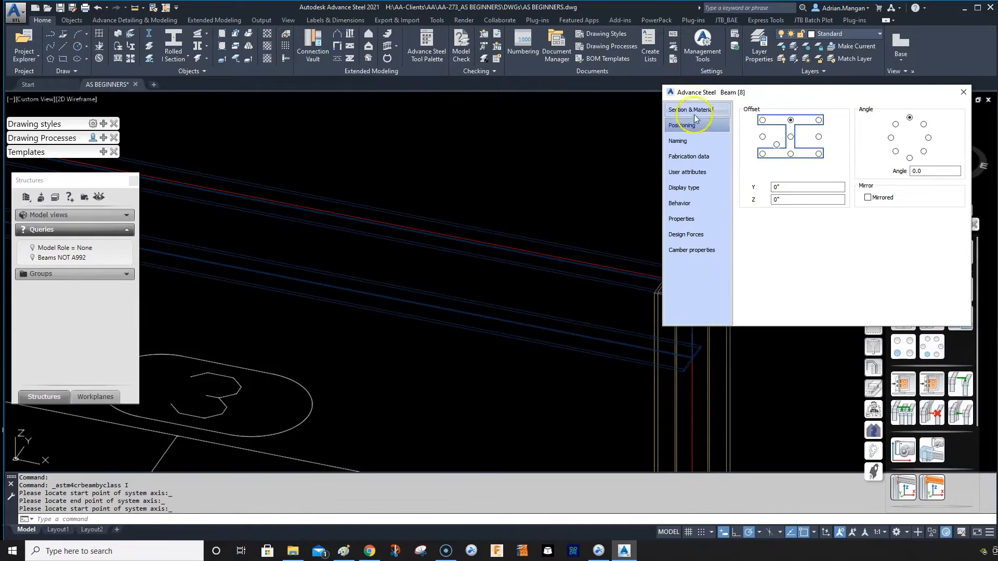
{"action": "scroll", "coordinate": [523, 204], "scroll_direction": "down", "scroll_amount": 5}
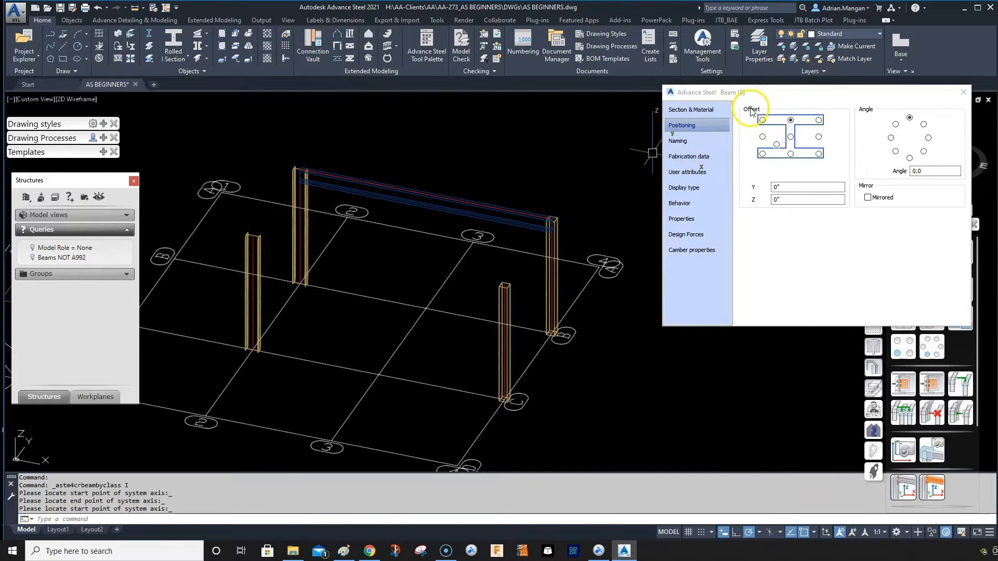
Set the new beam's Model Role to Beam and close its properties.
{"action": "left_click", "coordinate": [717, 143]}
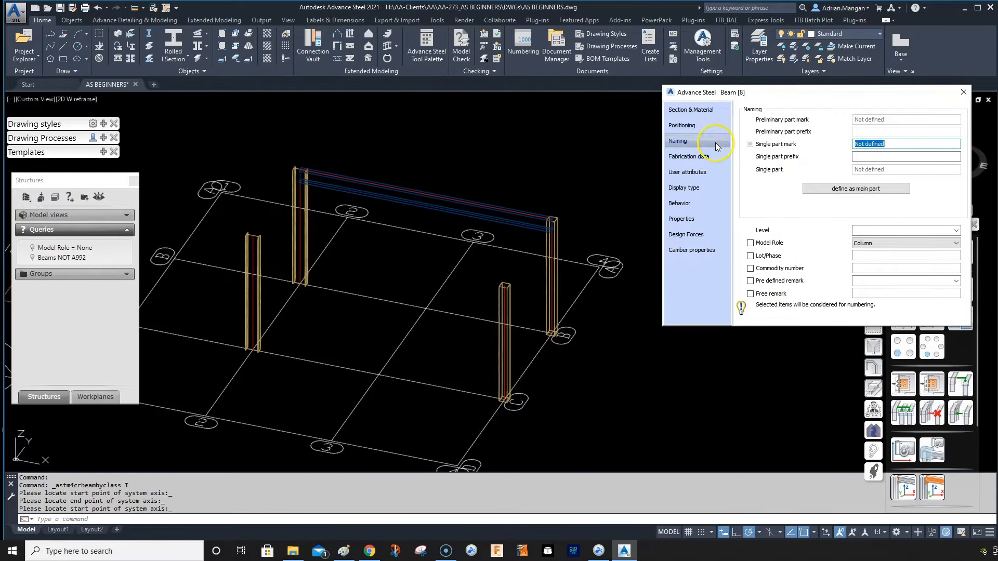
{"action": "left_click", "coordinate": [899, 243]}
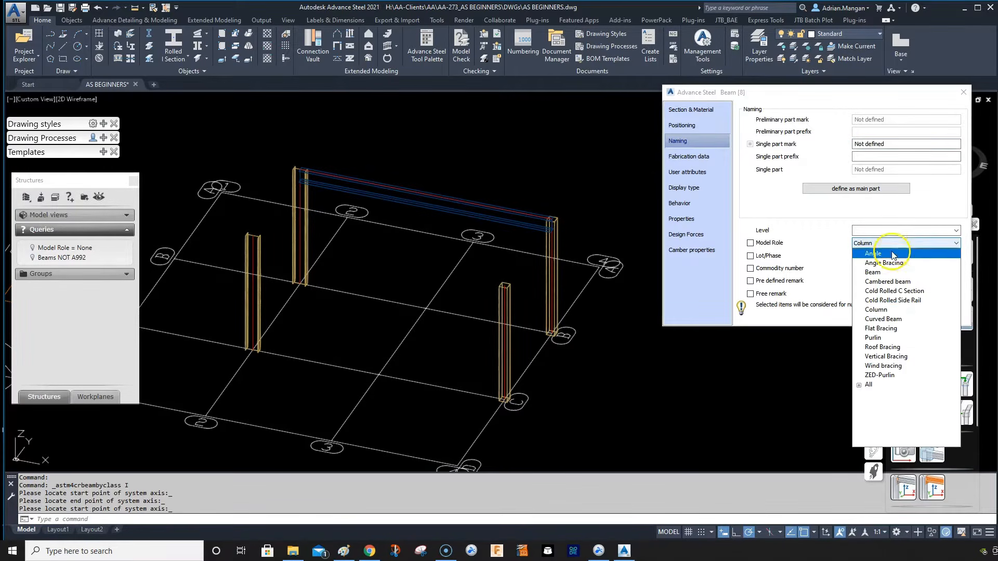
{"action": "left_click", "coordinate": [893, 273]}
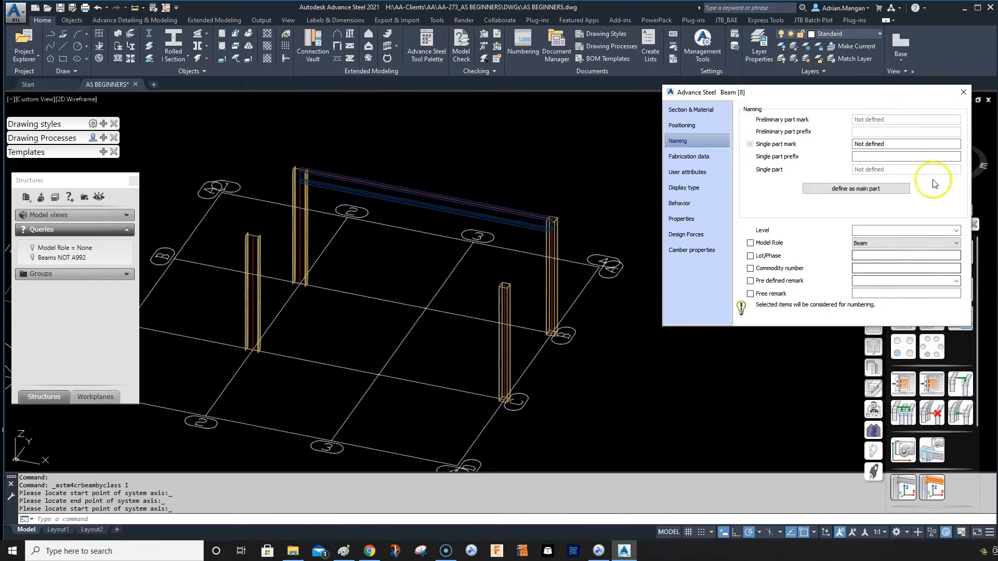
{"action": "left_click", "coordinate": [964, 92]}
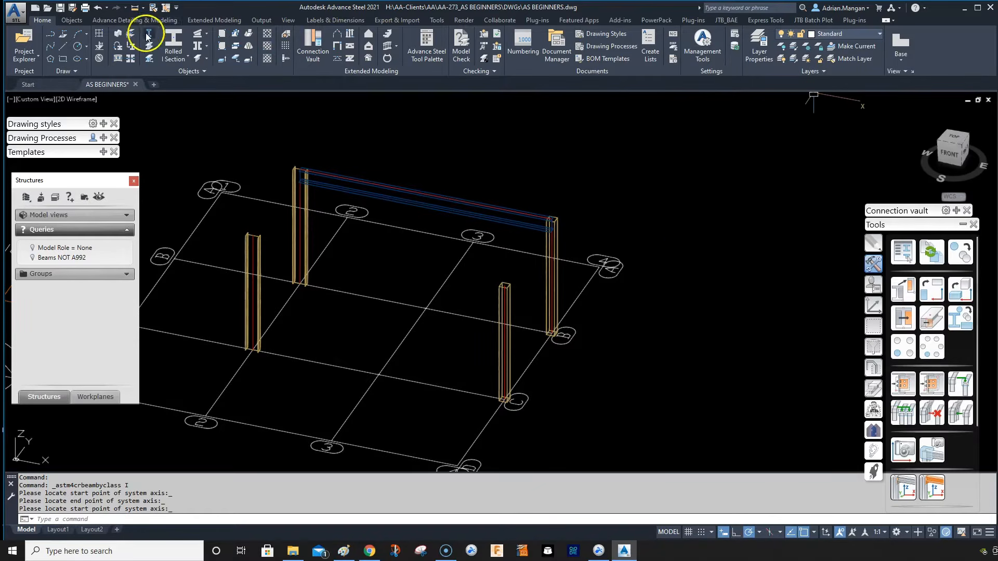
Place a rolled I section beam from the top centre of the C-2 column to the top centre of the B-2 column.
{"action": "left_click", "coordinate": [172, 33]}
{"action": "scroll", "coordinate": [247, 228], "scroll_direction": "up", "scroll_amount": 6}
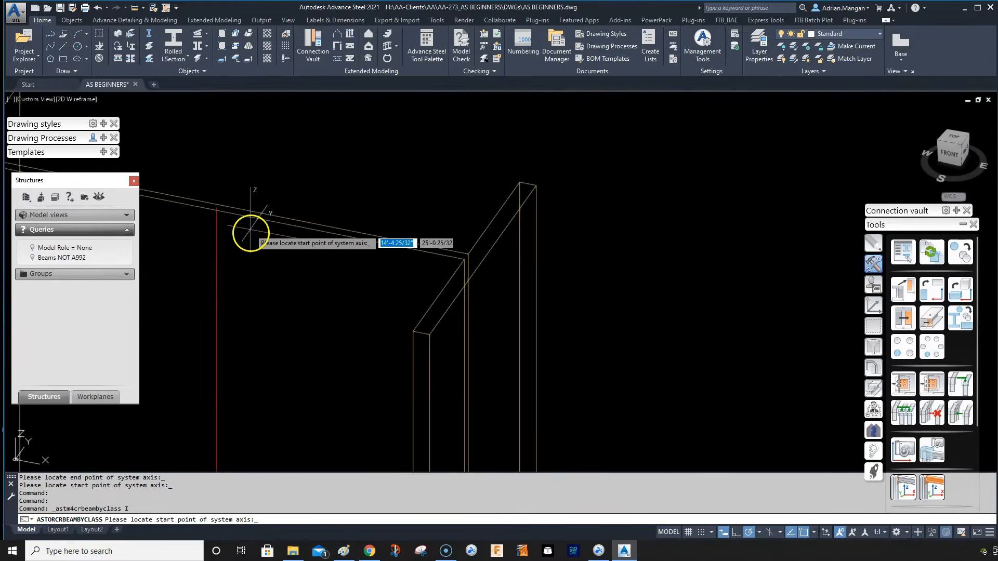
{"action": "scroll", "coordinate": [219, 203], "scroll_direction": "up", "scroll_amount": 3}
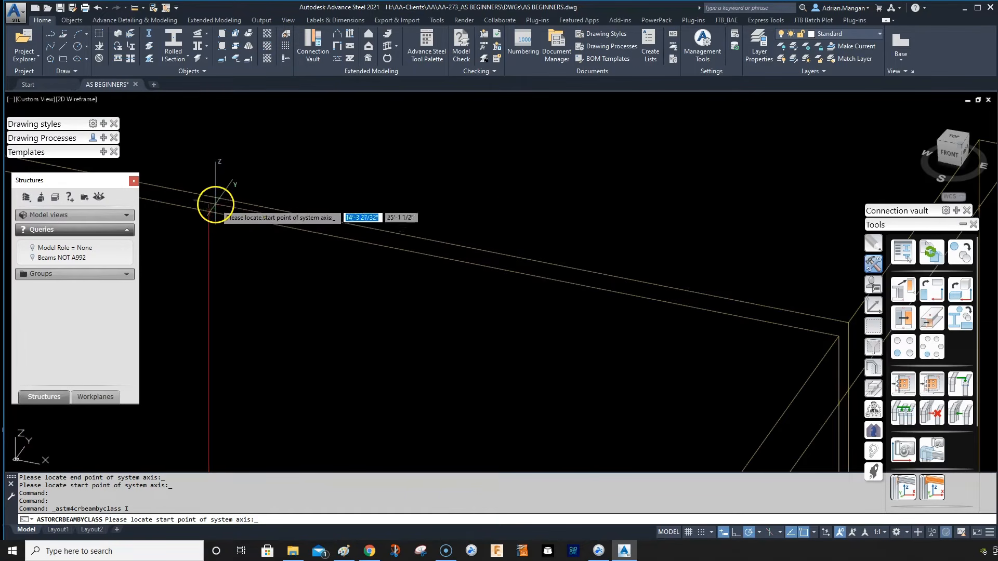
{"action": "left_click", "coordinate": [214, 196]}
{"action": "scroll", "coordinate": [356, 184], "scroll_direction": "down", "scroll_amount": 8}
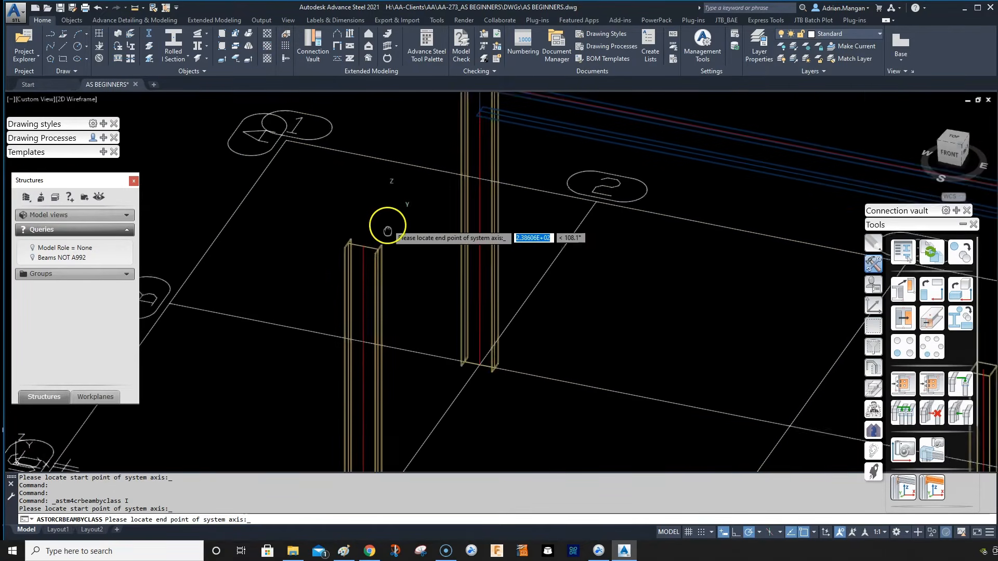
{"action": "middle_click_drag", "start_coordinate": [387, 227], "coordinate": [371, 265]}
{"action": "scroll", "coordinate": [479, 125], "scroll_direction": "up", "scroll_amount": 4}
{"action": "scroll", "coordinate": [384, 117], "scroll_direction": "up", "scroll_amount": 3}
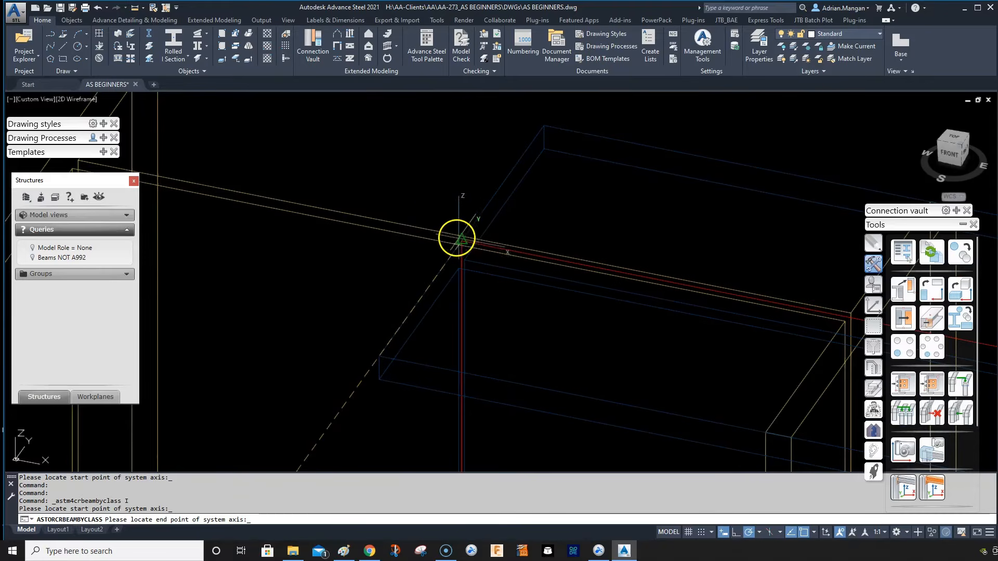
{"action": "left_click", "coordinate": [461, 240]}
{"action": "key", "text": "Escape"}
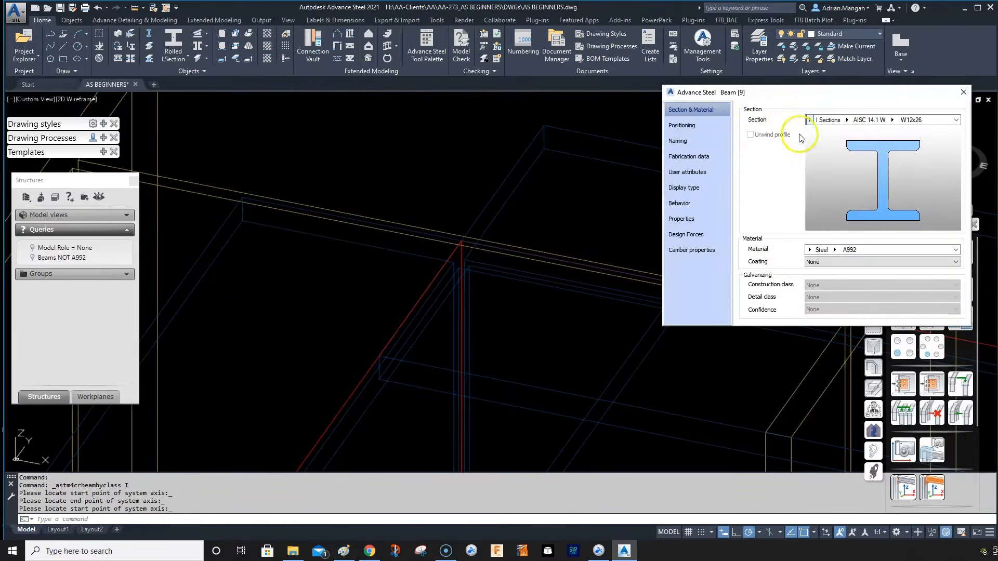
{"action": "left_click", "coordinate": [710, 138]}
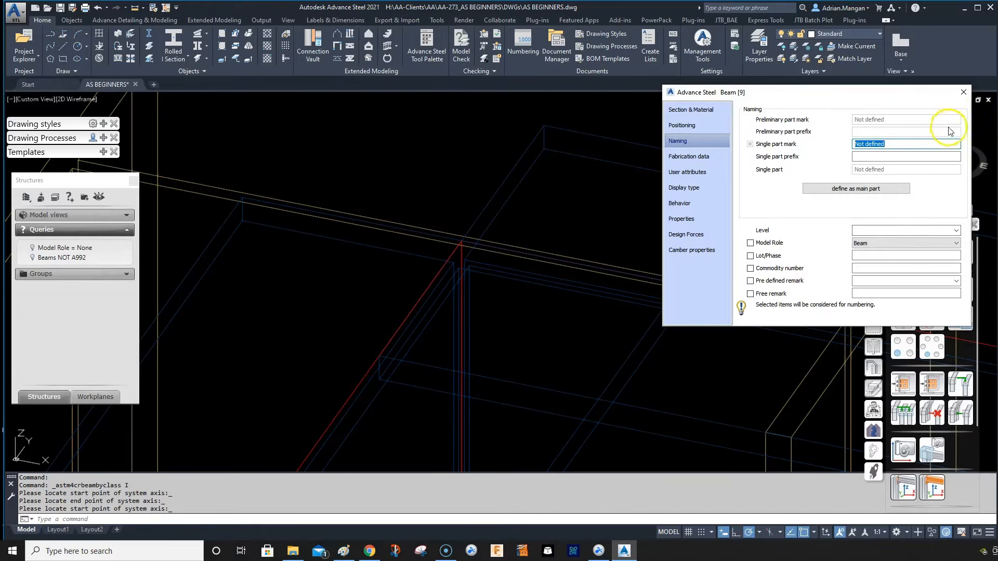
{"action": "left_click", "coordinate": [963, 92]}
Copy the beam on grid line B to grid line C, using the grid line 3 intersections as reference points.
{"action": "scroll", "coordinate": [532, 189], "scroll_direction": "down", "scroll_amount": 6}
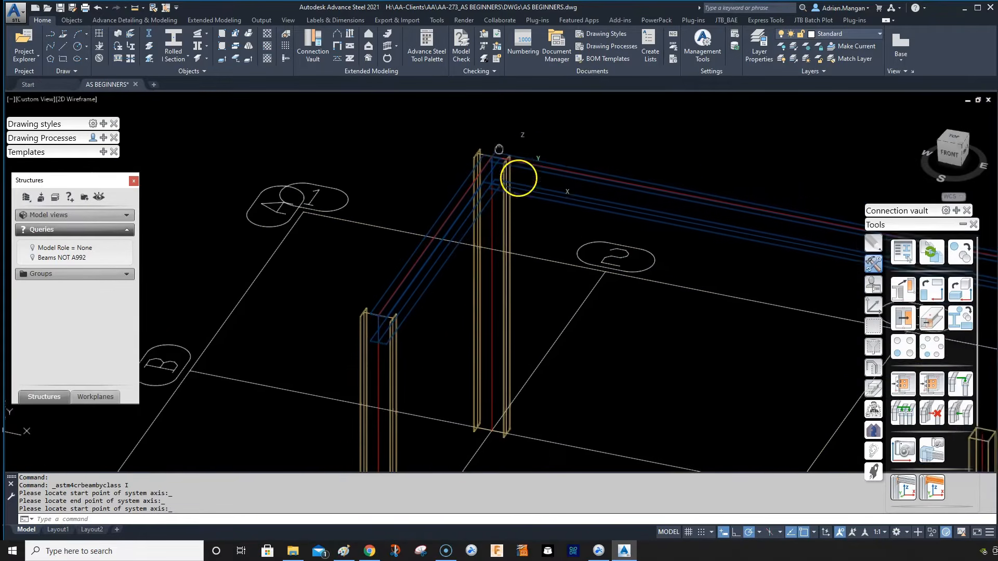
{"action": "middle_click_drag", "start_coordinate": [517, 176], "coordinate": [447, 158]}
{"action": "left_click", "coordinate": [537, 143]}
{"action": "right_click", "coordinate": [537, 145]}
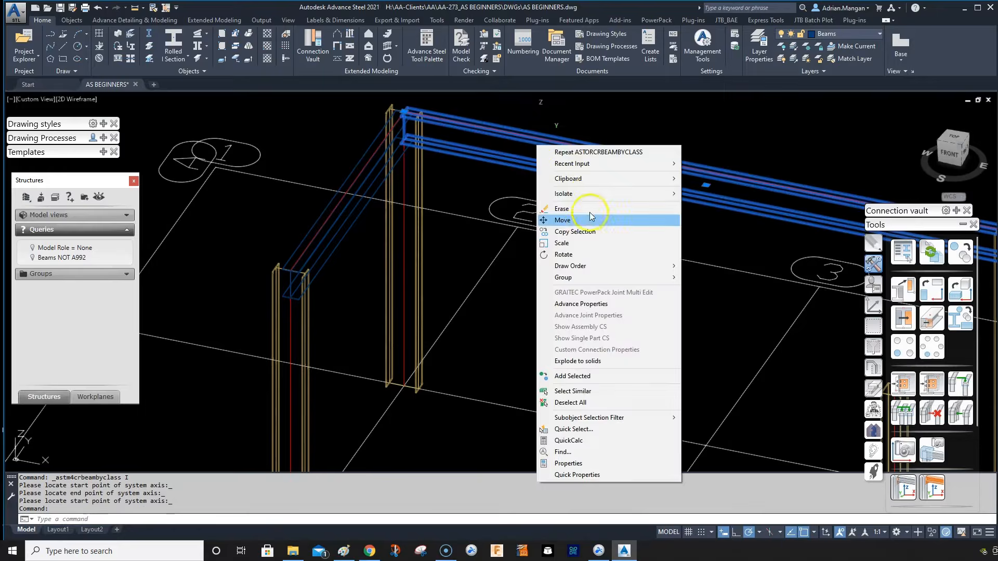
{"action": "left_click", "coordinate": [582, 231]}
{"action": "scroll", "coordinate": [606, 208], "scroll_direction": "up", "scroll_amount": 6}
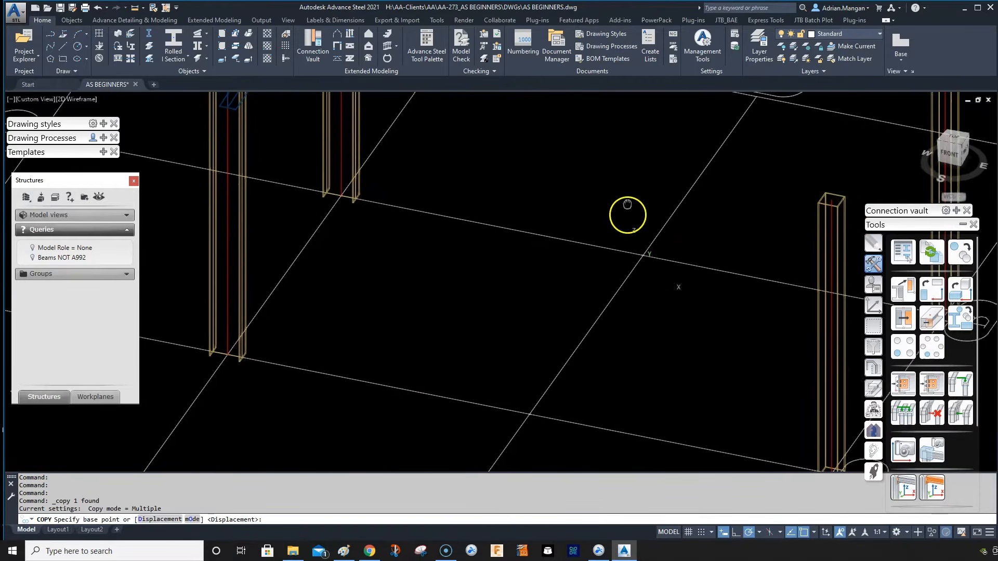
{"action": "left_click", "coordinate": [642, 237]}
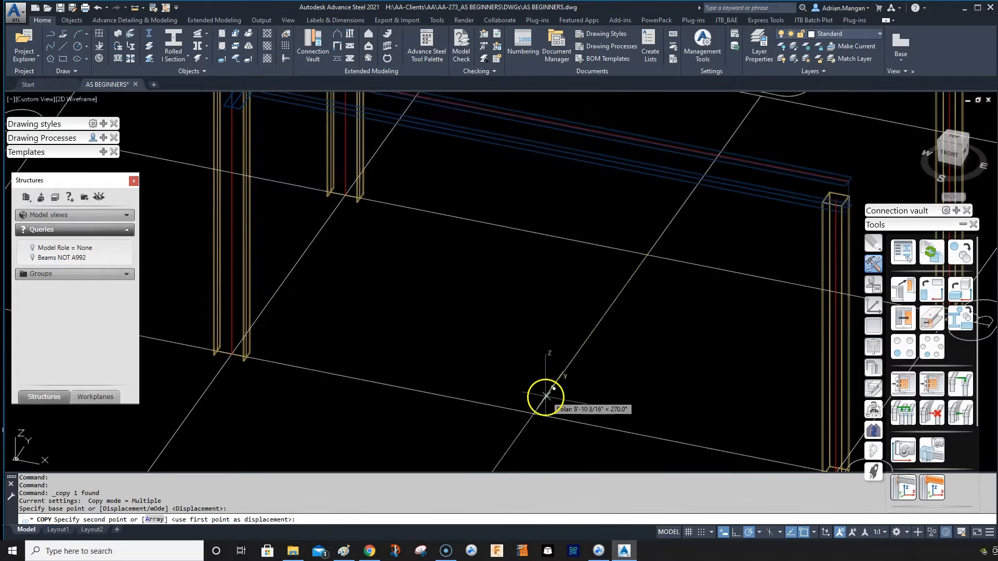
{"action": "left_click", "coordinate": [534, 413]}
{"action": "scroll", "coordinate": [594, 340], "scroll_direction": "down", "scroll_amount": 6}
{"action": "key", "text": "Escape"}
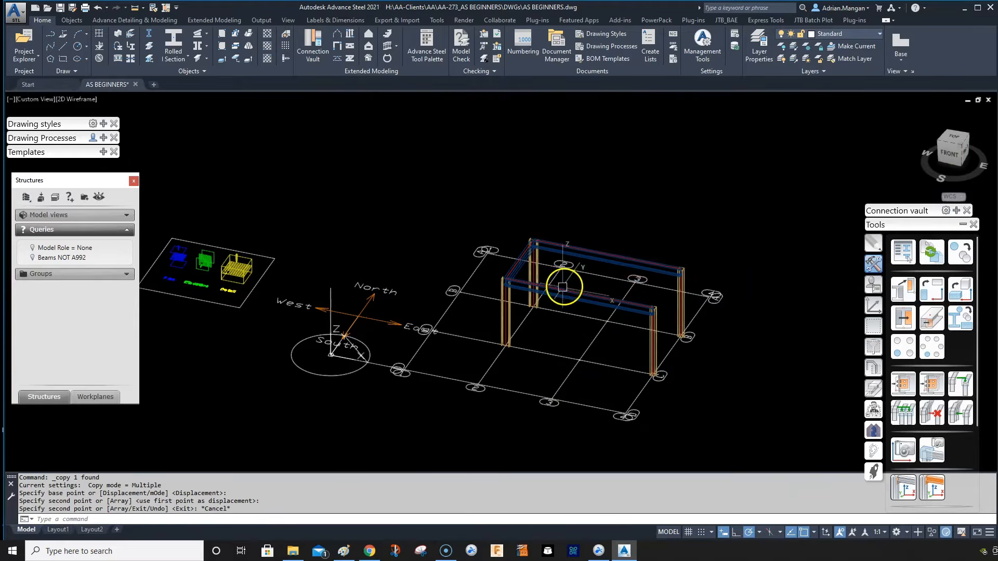
Copy the beam on grid line 2 across to grid line 4, using the grid line A intersections as reference points.
{"action": "scroll", "coordinate": [563, 280], "scroll_direction": "up", "scroll_amount": 4}
{"action": "left_click", "coordinate": [445, 229]}
{"action": "right_click", "coordinate": [443, 229]}
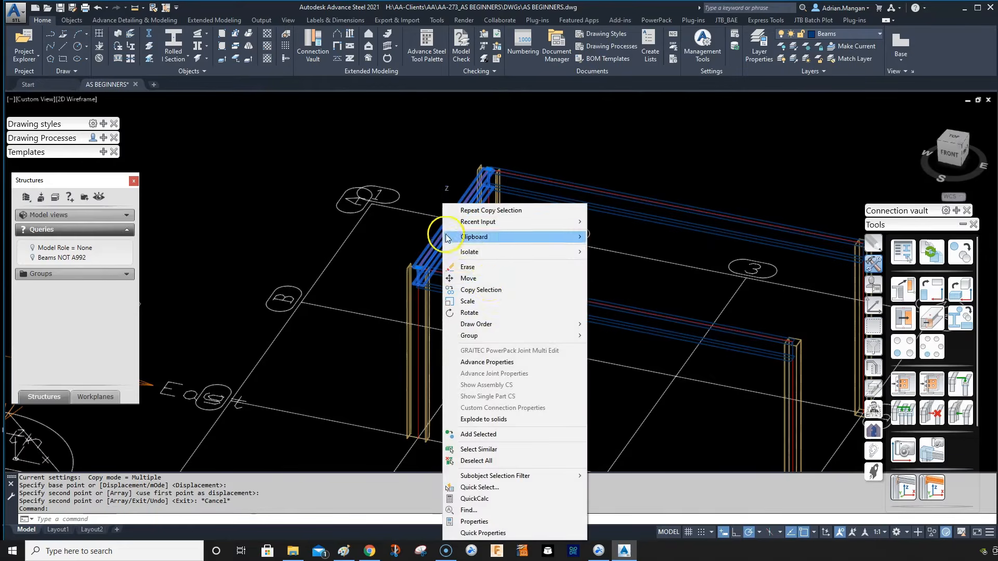
{"action": "left_click", "coordinate": [486, 291]}
{"action": "scroll", "coordinate": [568, 189], "scroll_direction": "down", "scroll_amount": 4}
{"action": "left_click", "coordinate": [586, 176]}
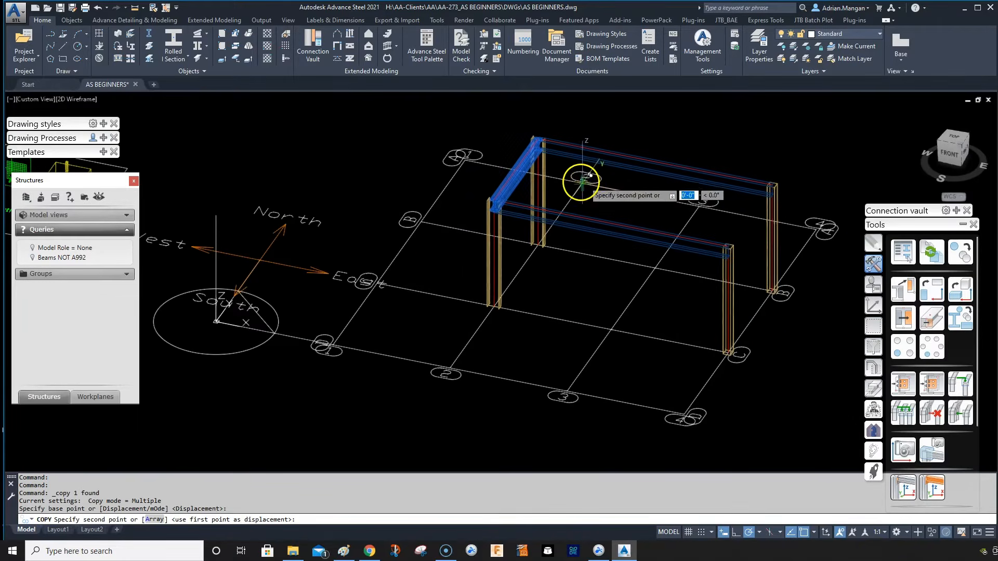
{"action": "left_click", "coordinate": [817, 231]}
{"action": "middle_click_drag", "start_coordinate": [763, 144], "coordinate": [673, 167]}
{"action": "key", "text": "Escape"}
Check the naming data and length of the grid line B beam in its Advance Steel properties.
{"action": "scroll", "coordinate": [546, 179], "scroll_direction": "up", "scroll_amount": 3}
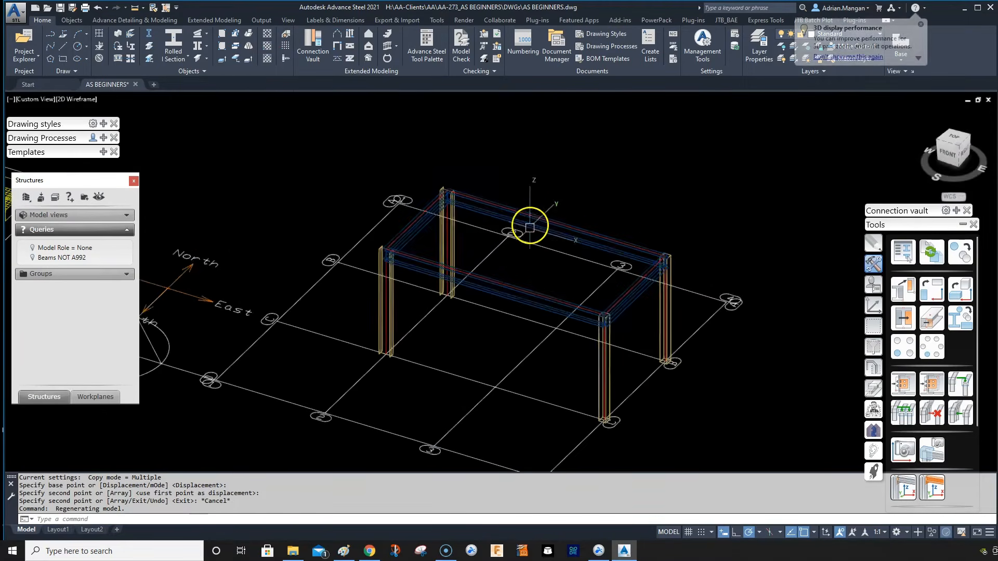
{"action": "scroll", "coordinate": [541, 233], "scroll_direction": "down", "scroll_amount": 2}
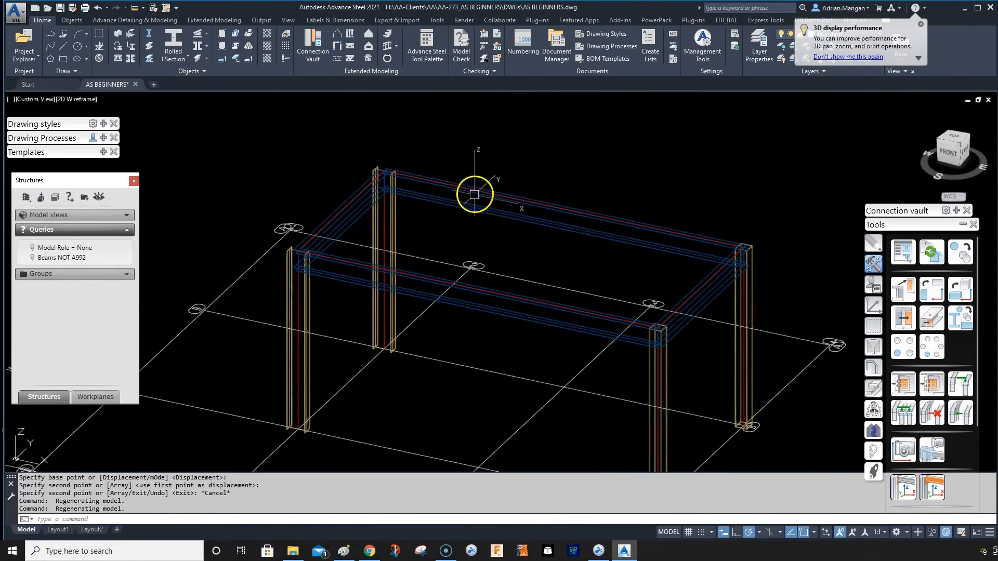
{"action": "double_click", "coordinate": [473, 195]}
{"action": "left_click", "coordinate": [675, 141]}
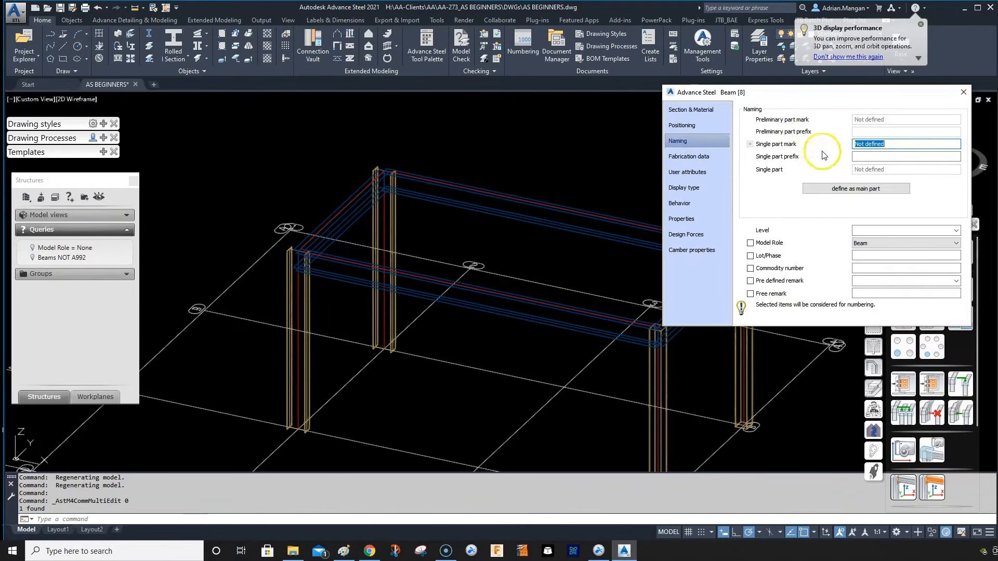
{"action": "left_click", "coordinate": [682, 219]}
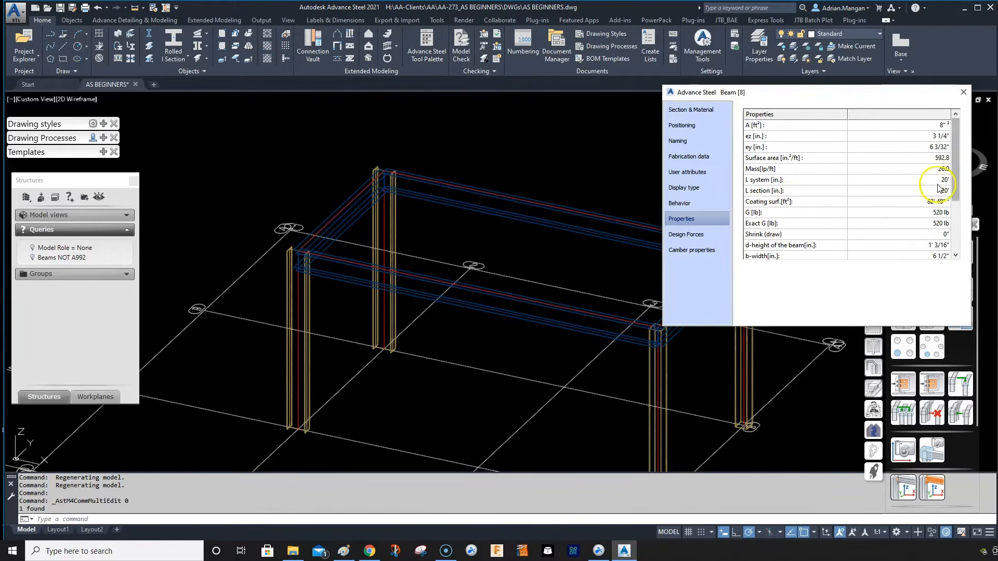
{"action": "left_click", "coordinate": [963, 92]}
{"action": "scroll", "coordinate": [648, 231], "scroll_direction": "up", "scroll_amount": 4}
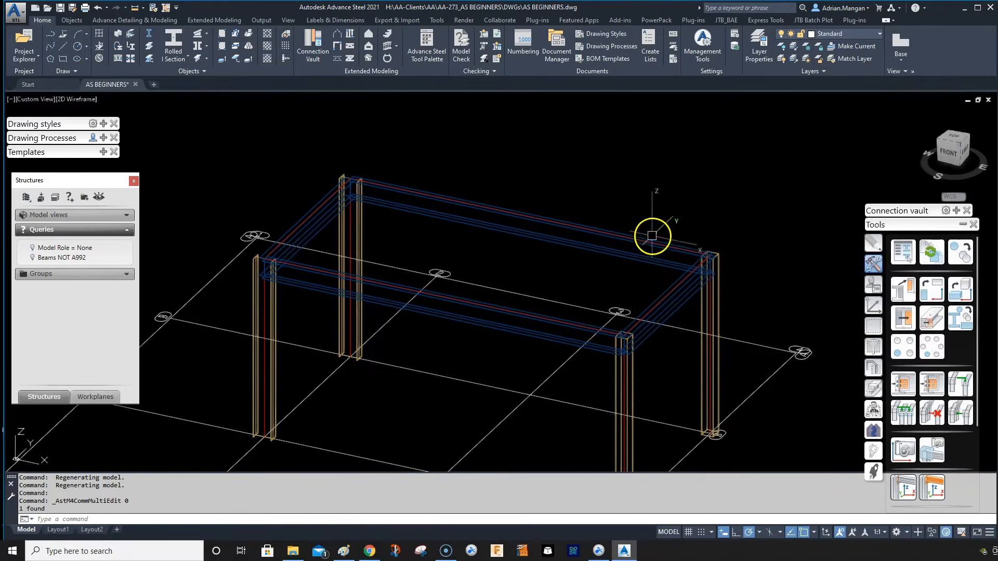
Copy the beam on grid line 4 towards grid line 2 at distances of 7' and 13'.
{"action": "scroll", "coordinate": [727, 242], "scroll_direction": "down", "scroll_amount": 3}
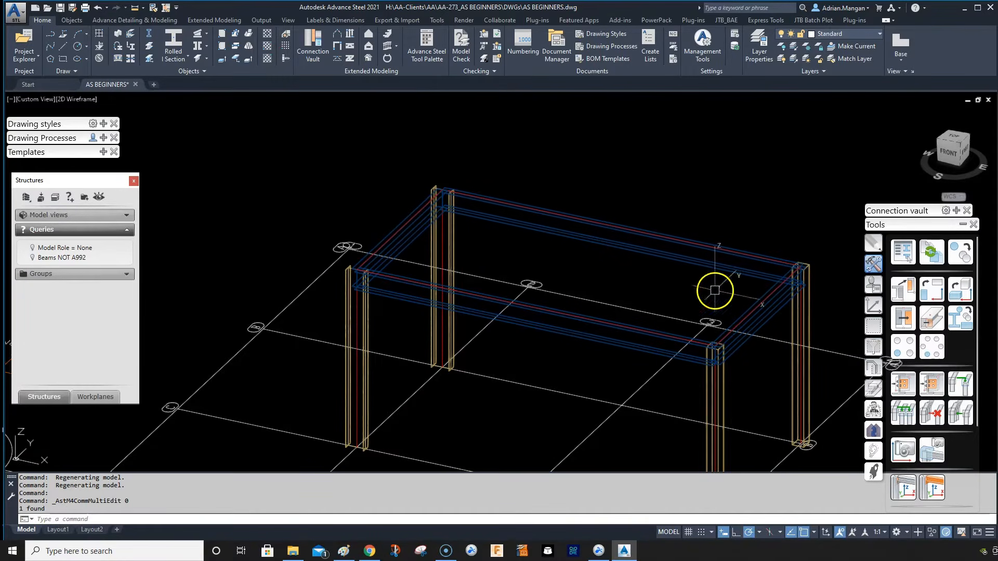
{"action": "middle_click_drag", "start_coordinate": [757, 289], "coordinate": [659, 251]}
{"action": "left_click", "coordinate": [665, 260]}
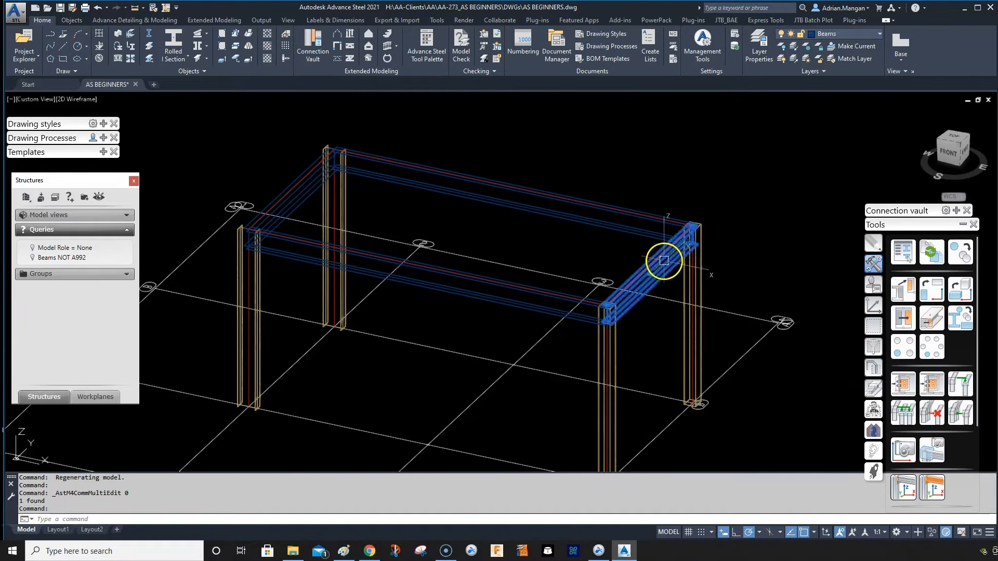
{"action": "key", "text": "Escape"}
{"action": "left_click", "coordinate": [670, 240]}
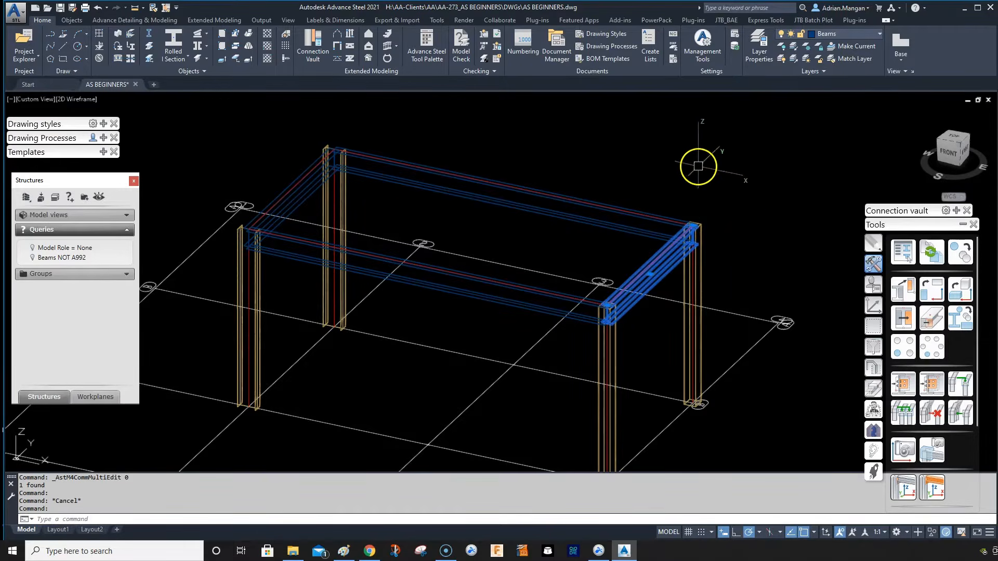
{"action": "right_click", "coordinate": [675, 166]}
{"action": "left_click", "coordinate": [753, 258]}
{"action": "left_click", "coordinate": [782, 183]}
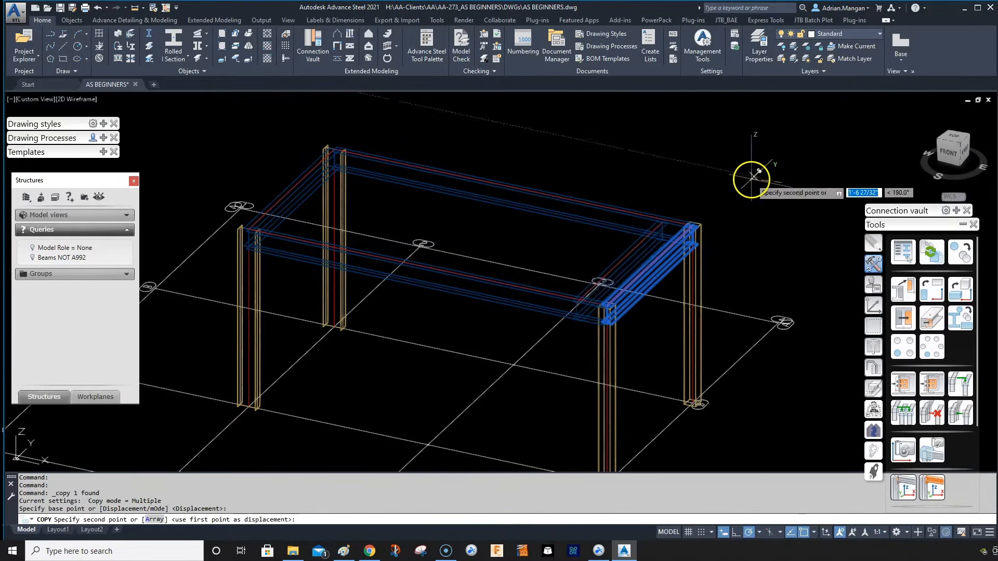
{"action": "type", "text": "7'"}
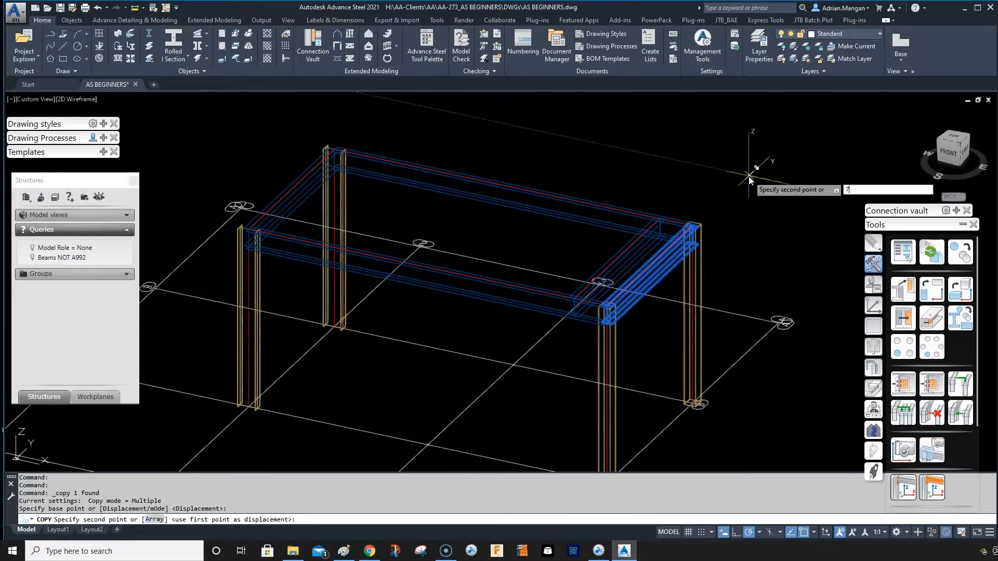
{"action": "key", "text": "Return"}
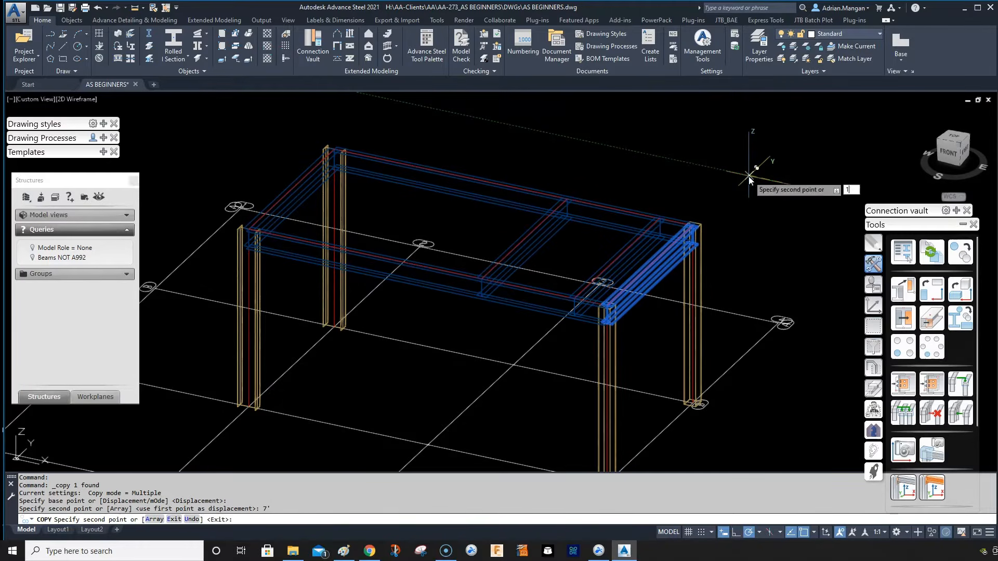
{"action": "type", "text": "13'"}
{"action": "key", "text": "Return"}
{"action": "key", "text": "Escape"}
Add a Base plate connection from the connection vault to the C-4 column without selecting an additional concrete object.
{"action": "middle_click_drag", "start_coordinate": [713, 171], "coordinate": [717, 195], "text": "shift"}
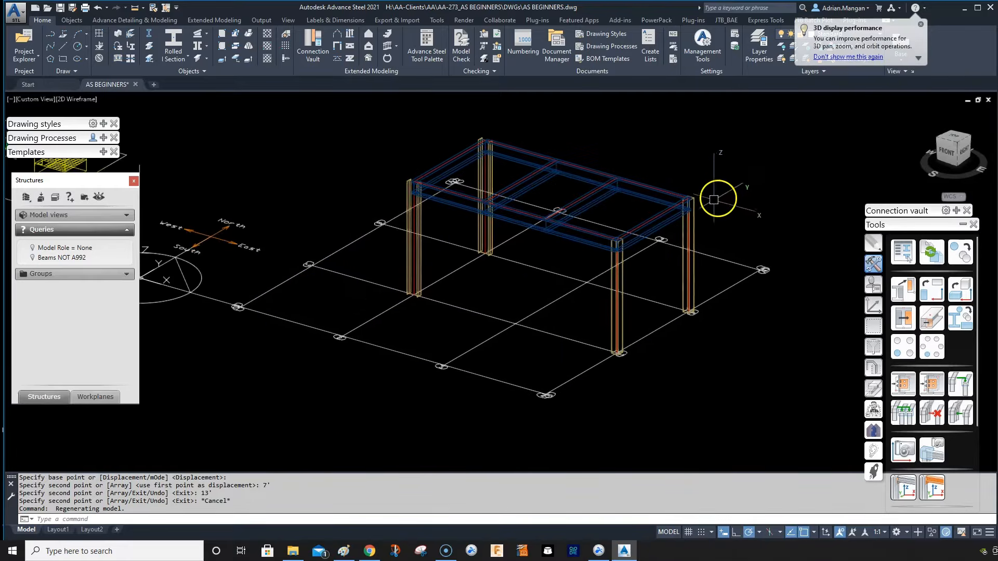
{"action": "scroll", "coordinate": [706, 209], "scroll_direction": "up", "scroll_amount": 5}
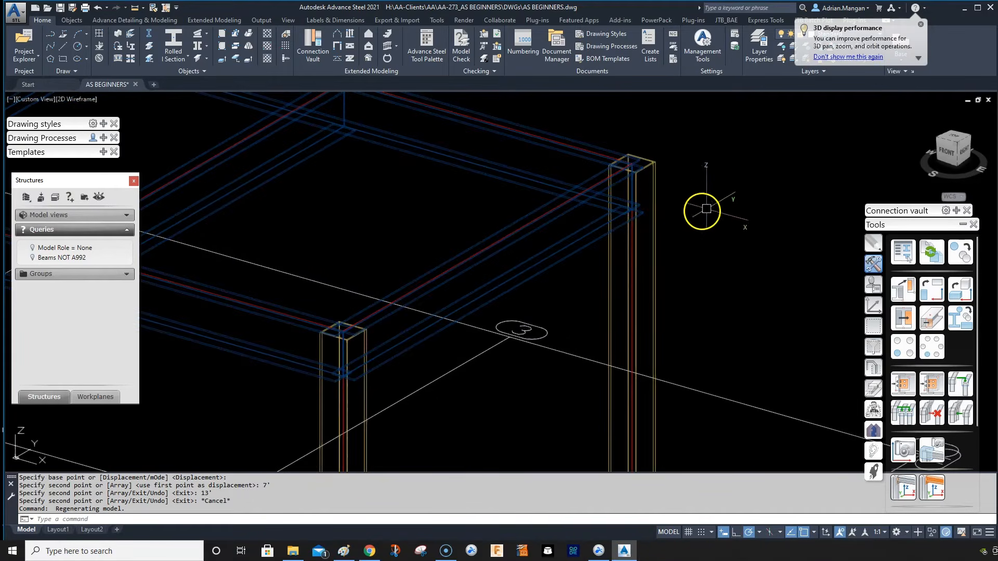
{"action": "left_click", "coordinate": [955, 210]}
{"action": "scroll", "coordinate": [702, 196], "scroll_direction": "down", "scroll_amount": 6}
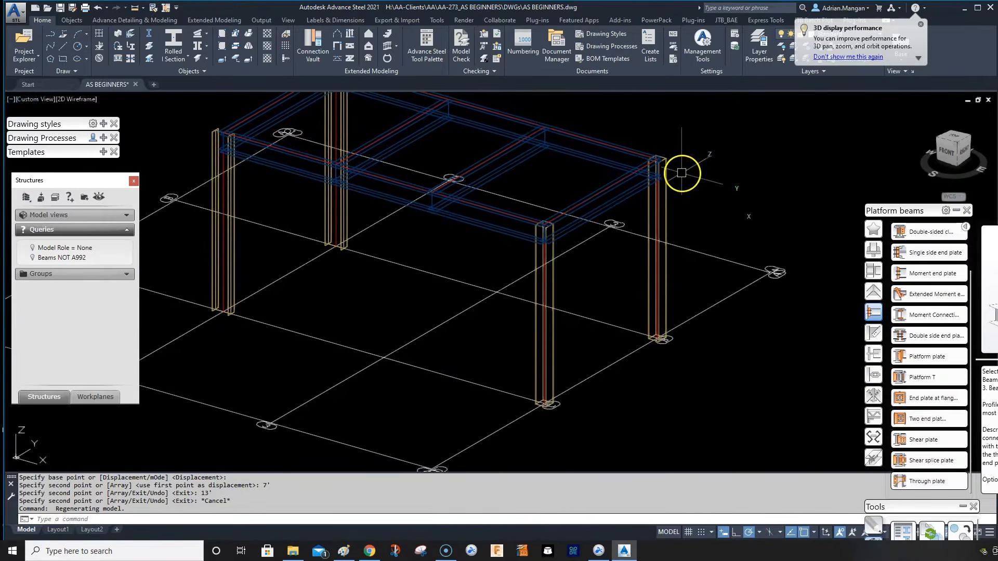
{"action": "middle_click_drag", "start_coordinate": [684, 167], "coordinate": [754, 172], "text": "shift"}
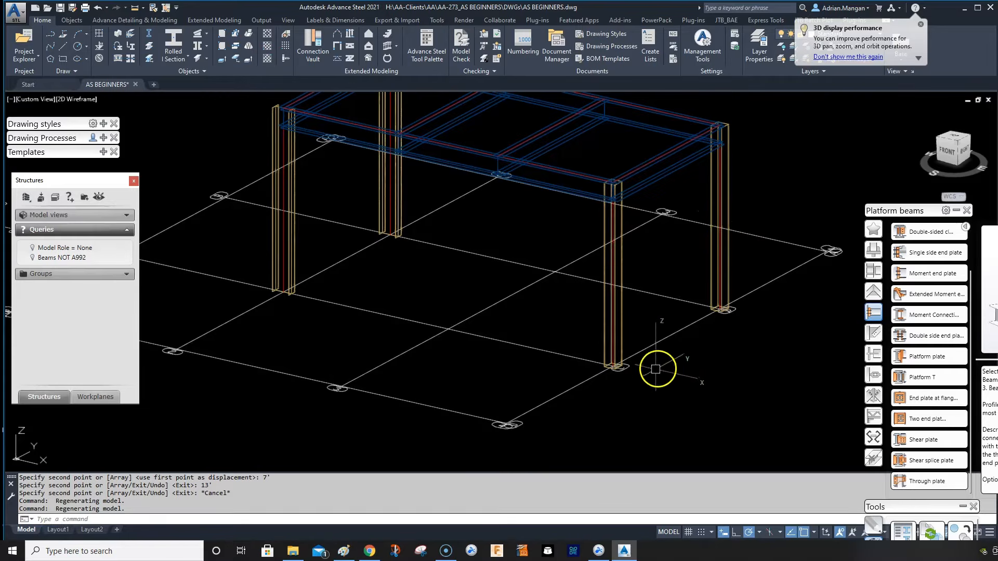
{"action": "scroll", "coordinate": [617, 365], "scroll_direction": "up", "scroll_amount": 4}
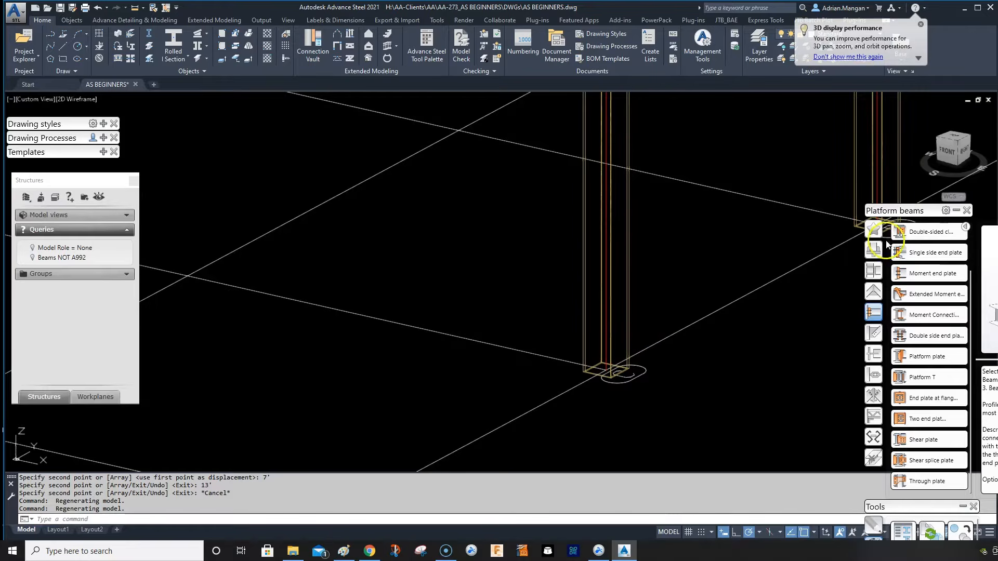
{"action": "left_click", "coordinate": [873, 250]}
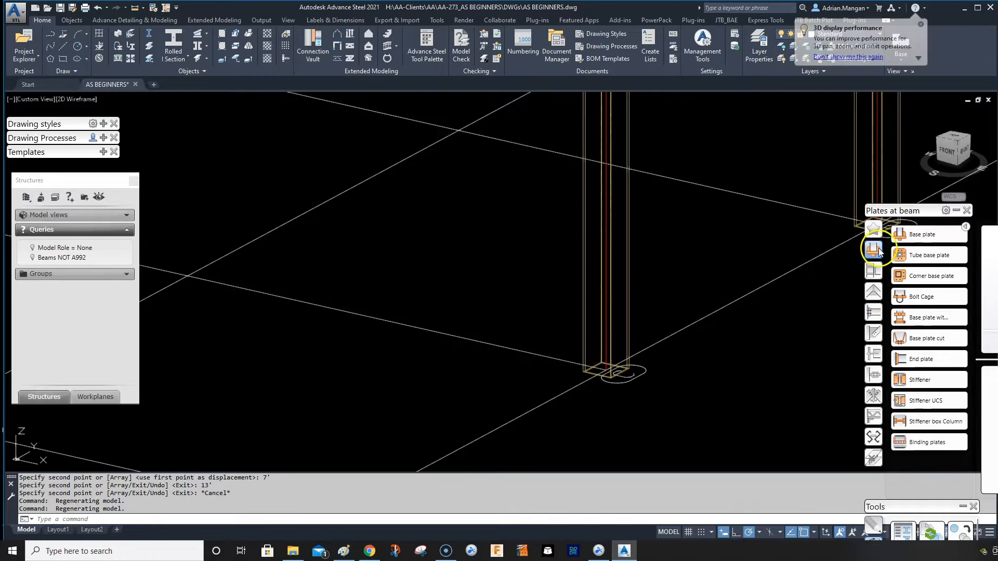
{"action": "left_click", "coordinate": [922, 234]}
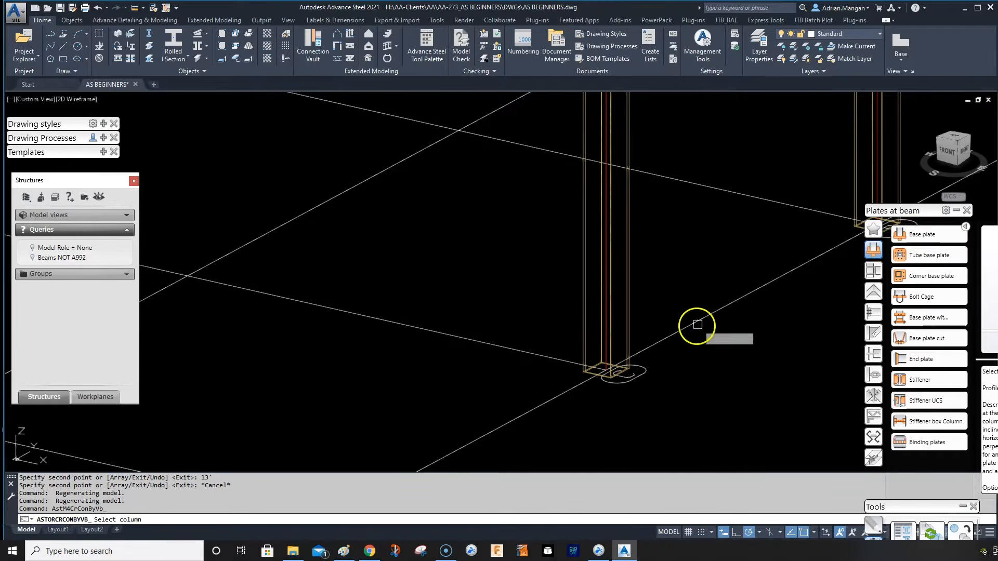
{"action": "left_click", "coordinate": [584, 377]}
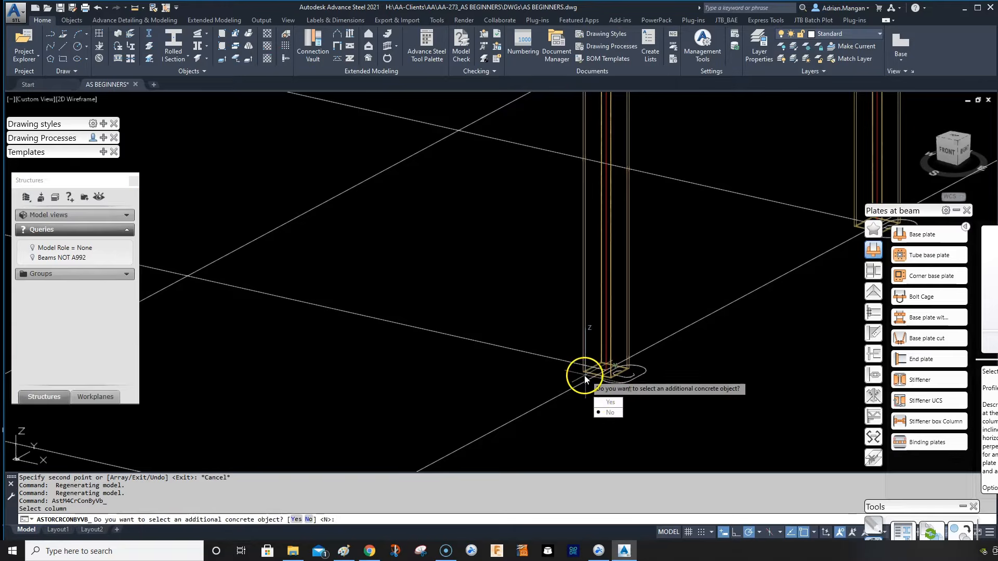
{"action": "left_click", "coordinate": [612, 412]}
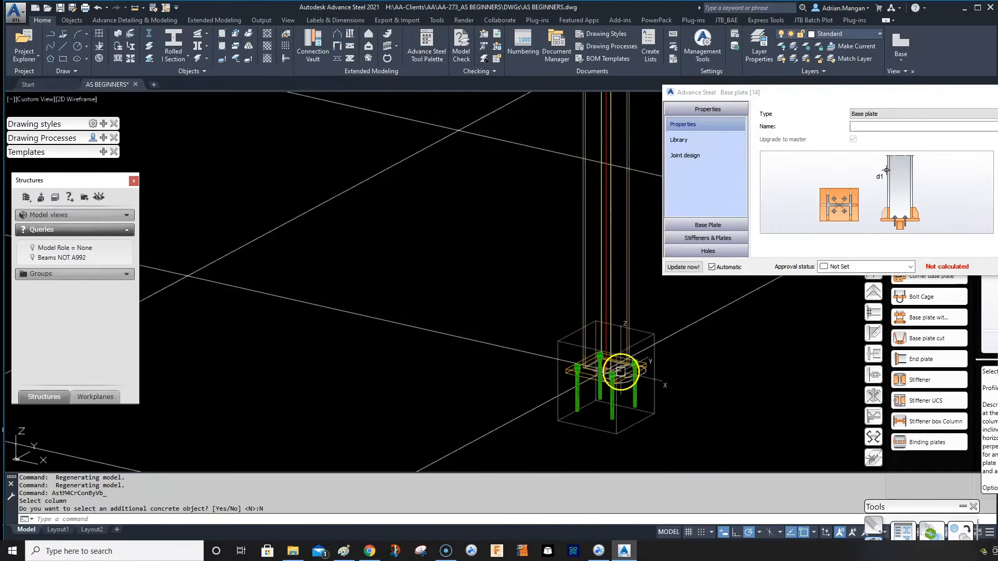
Set the plate thickness of the C-4 column's base plate connection to 3/4".
{"action": "scroll", "coordinate": [526, 296], "scroll_direction": "up", "scroll_amount": 8}
{"action": "scroll", "coordinate": [546, 310], "scroll_direction": "down", "scroll_amount": 5}
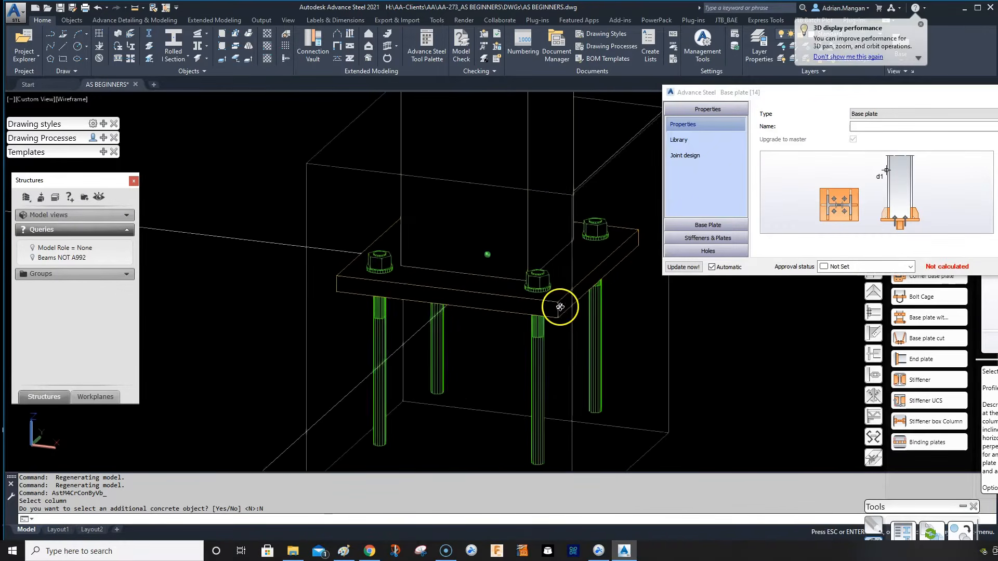
{"action": "scroll", "coordinate": [575, 296], "scroll_direction": "up", "scroll_amount": 5}
{"action": "left_click_drag", "start_coordinate": [837, 96], "coordinate": [749, 155]}
{"action": "left_click", "coordinate": [637, 282]}
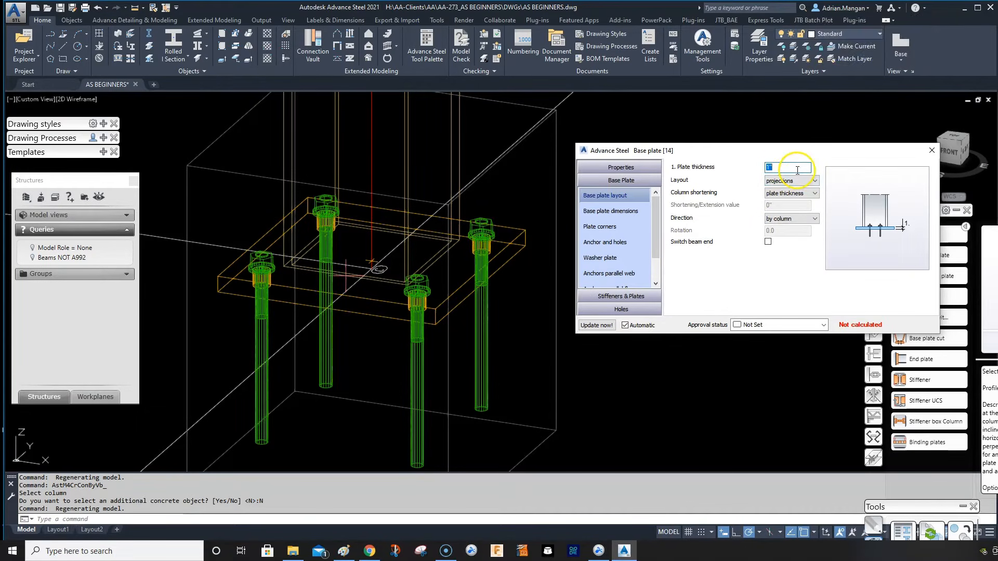
{"action": "type", "text": ".75"}
{"action": "key", "text": "Return"}
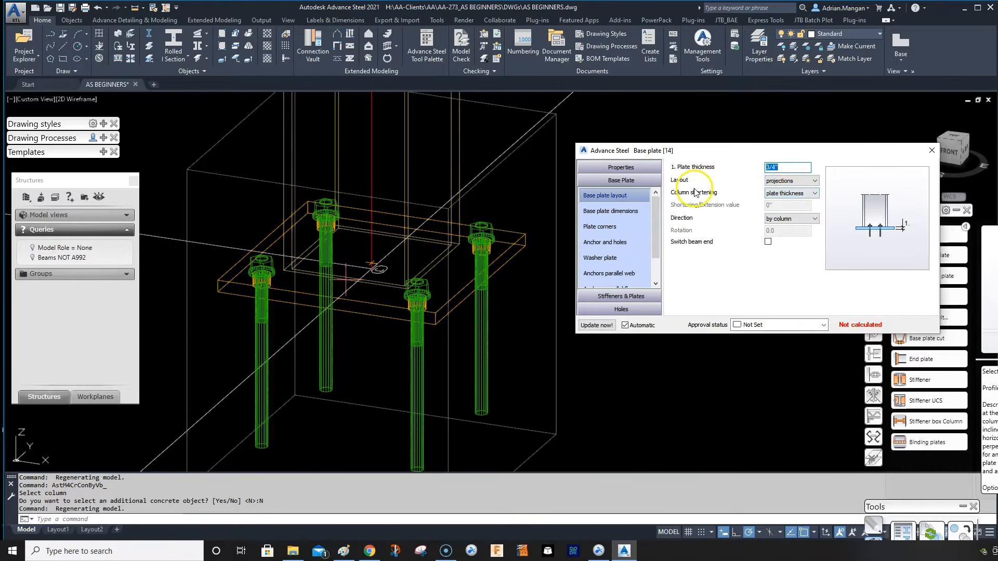
Switch the base plate's column shortening to value and set the shortening to 1 3/4".
{"action": "left_click", "coordinate": [814, 194]}
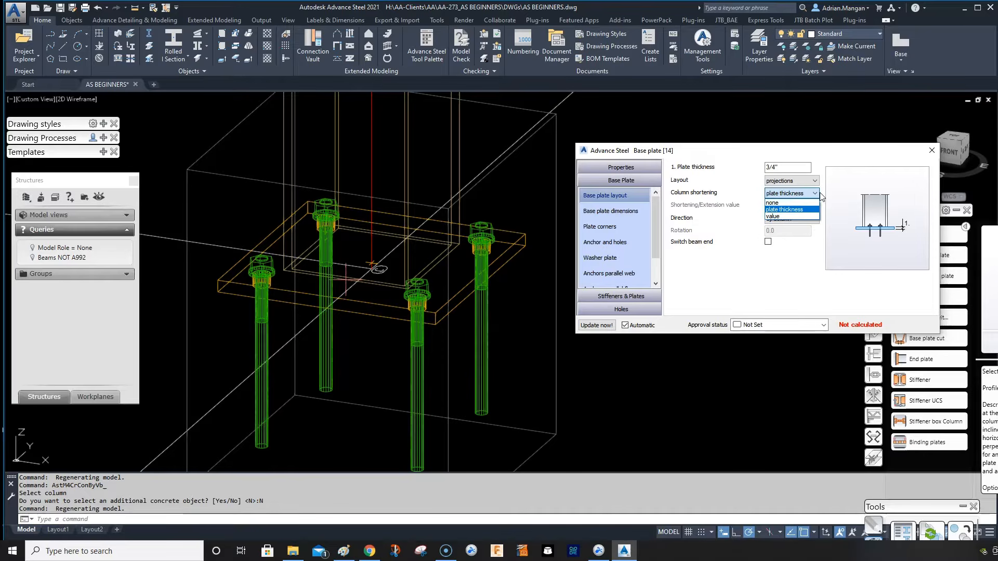
{"action": "left_click", "coordinate": [792, 216]}
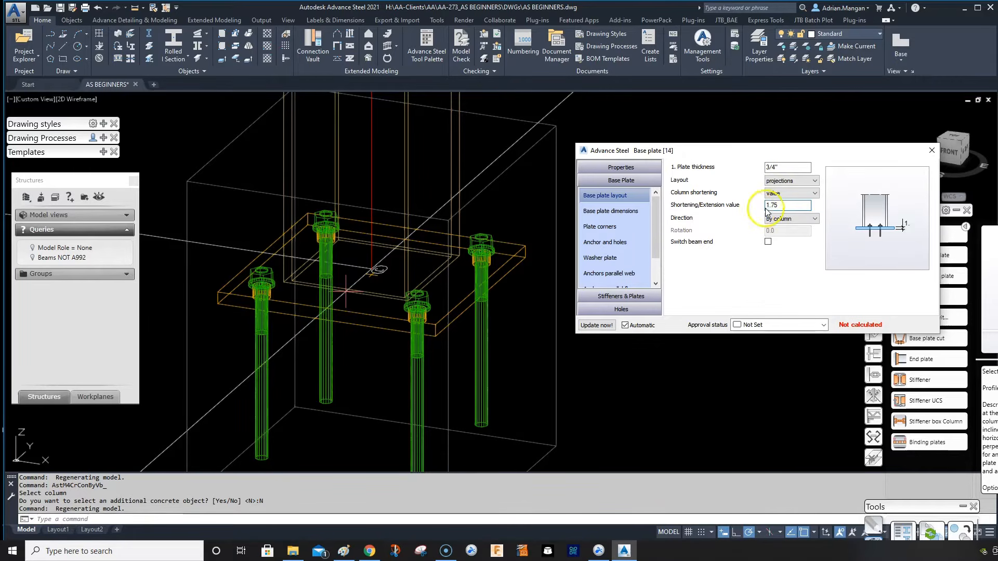
{"action": "left_click", "coordinate": [798, 167]}
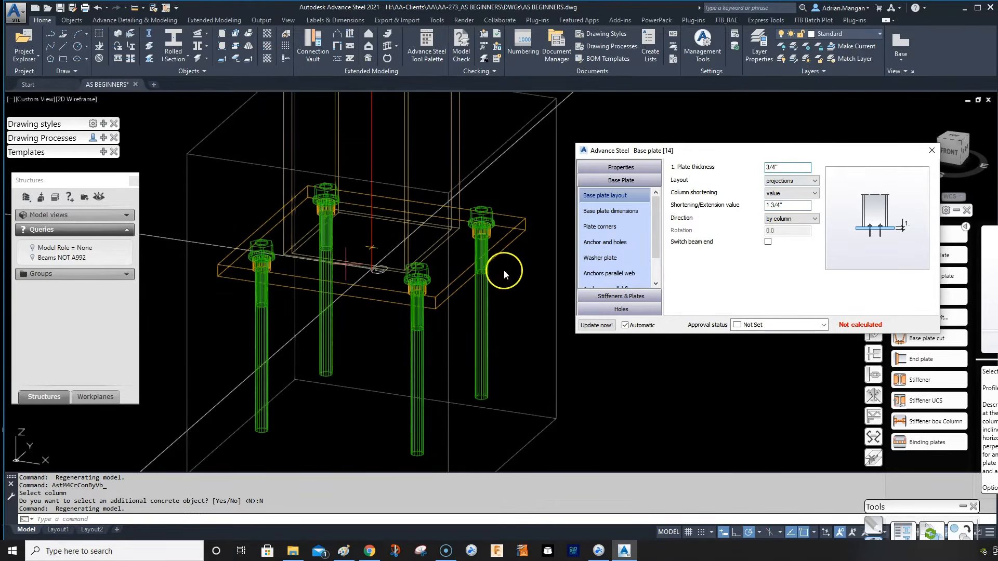
{"action": "scroll", "coordinate": [474, 263], "scroll_direction": "down", "scroll_amount": 3}
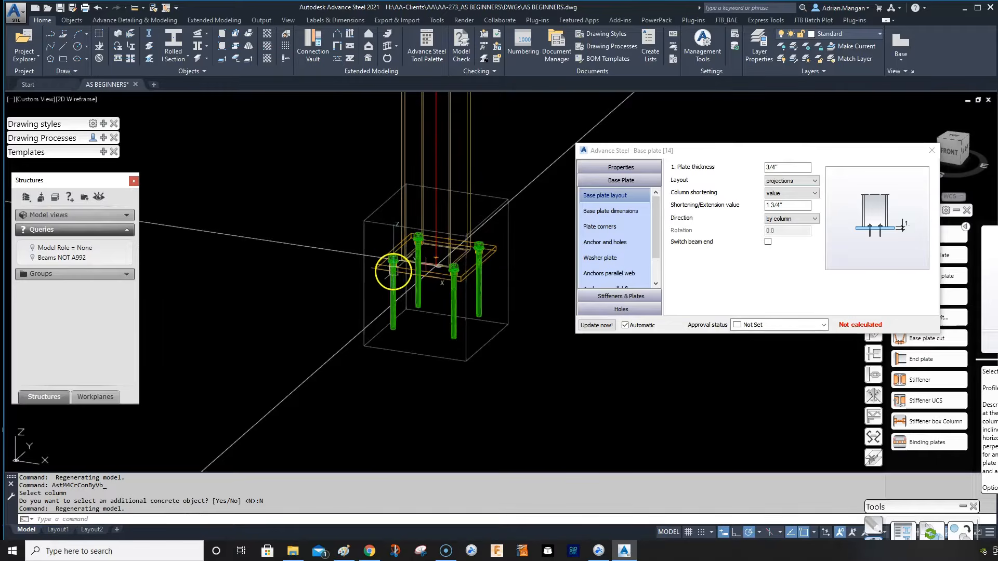
Review the base plate dimensions, and set the anchor intermediate distance to 11" both parallel to the web and parallel to the flange.
{"action": "left_click", "coordinate": [624, 211]}
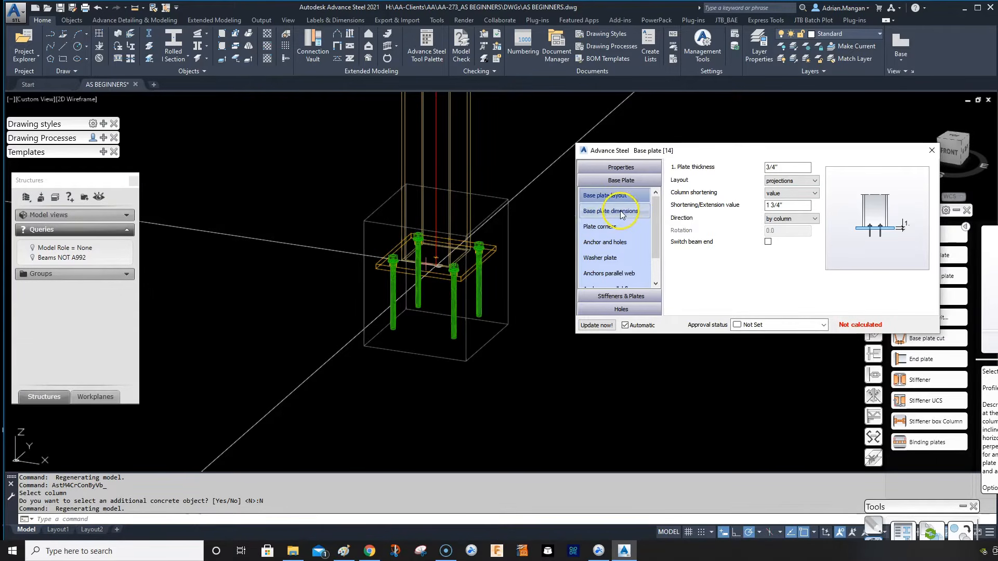
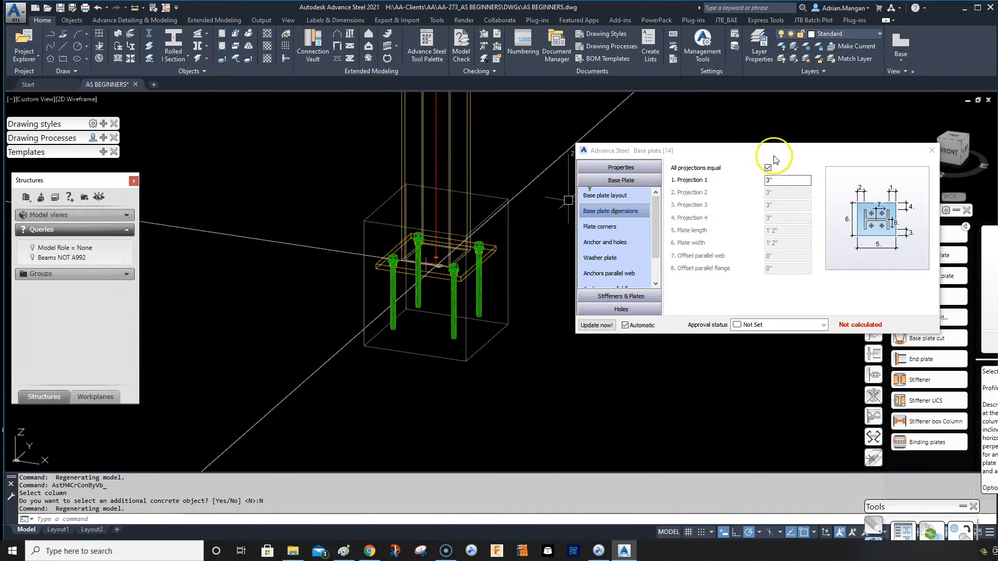
{"action": "scroll", "coordinate": [616, 240], "scroll_direction": "down", "scroll_amount": 1}
{"action": "left_click", "coordinate": [641, 245]}
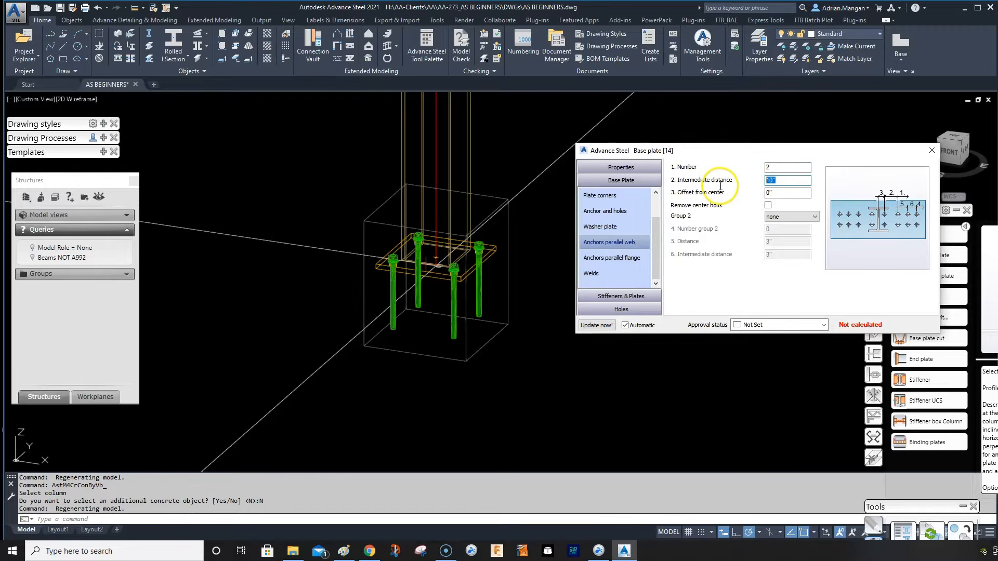
{"action": "left_click", "coordinate": [781, 169]}
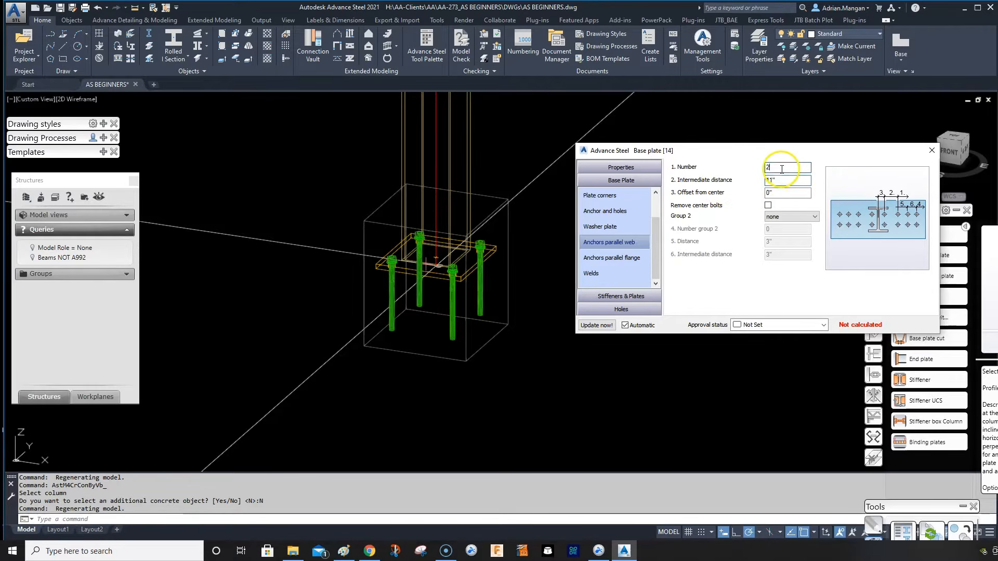
{"action": "left_click", "coordinate": [617, 257]}
{"action": "left_click_drag", "start_coordinate": [783, 178], "coordinate": [706, 177]}
{"action": "type", "text": "11"}
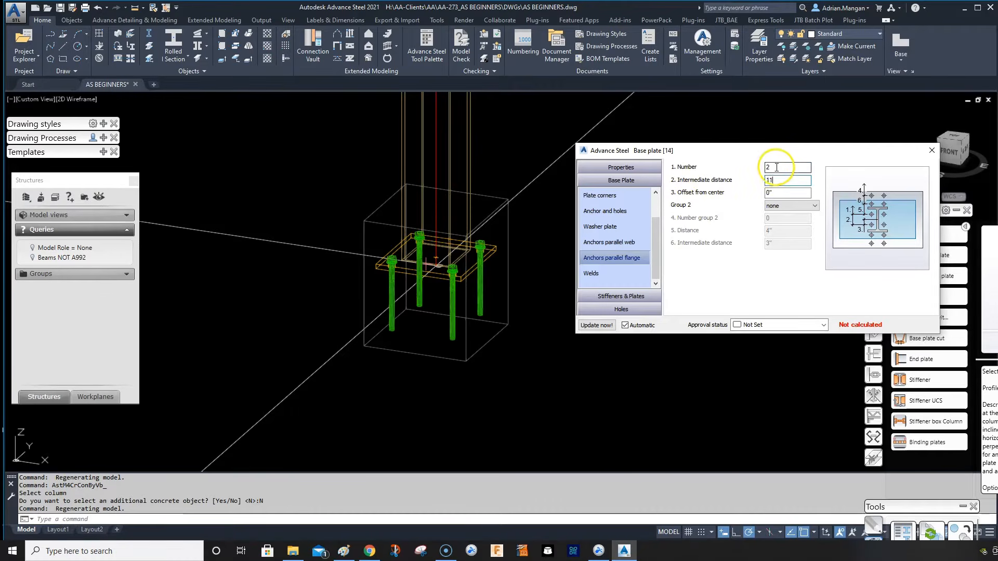
{"action": "left_click", "coordinate": [777, 168]}
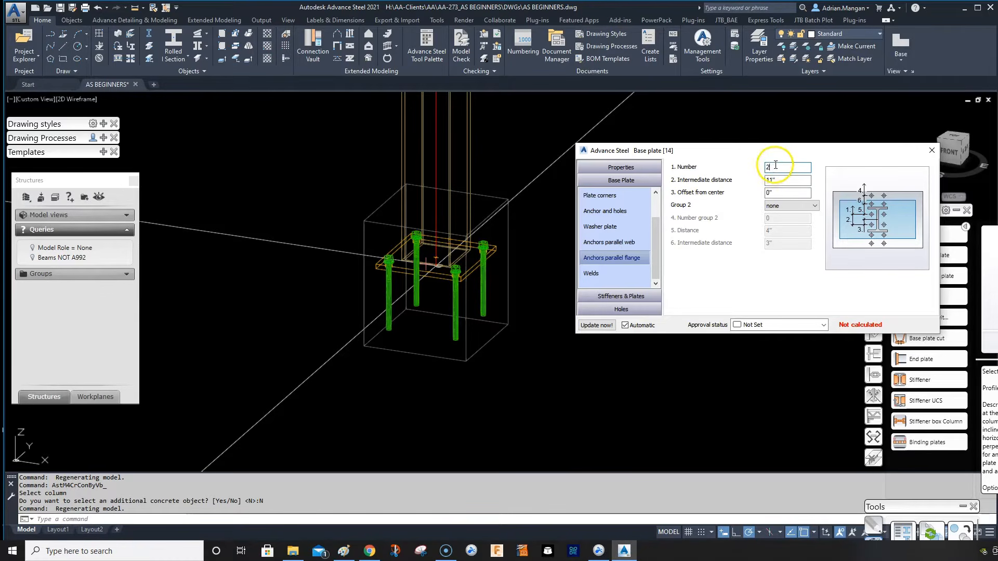
Set the anchor intermediate distance back to 10" parallel to the flange and parallel to the web.
{"action": "middle_click_drag", "start_coordinate": [550, 245], "coordinate": [510, 258], "text": "shift"}
{"action": "key", "text": "Escape"}
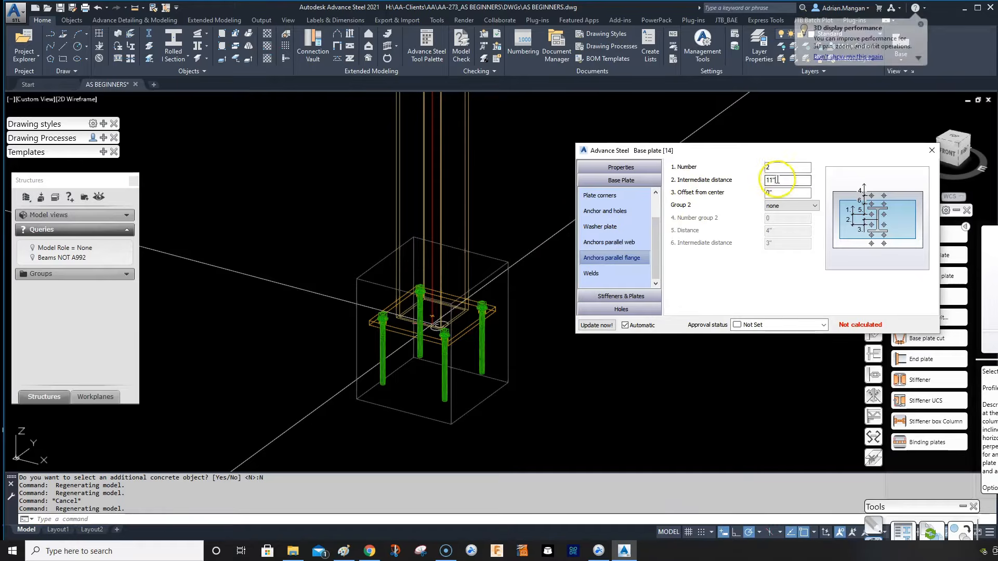
{"action": "double_click", "coordinate": [774, 179]}
{"action": "type", "text": "1"}
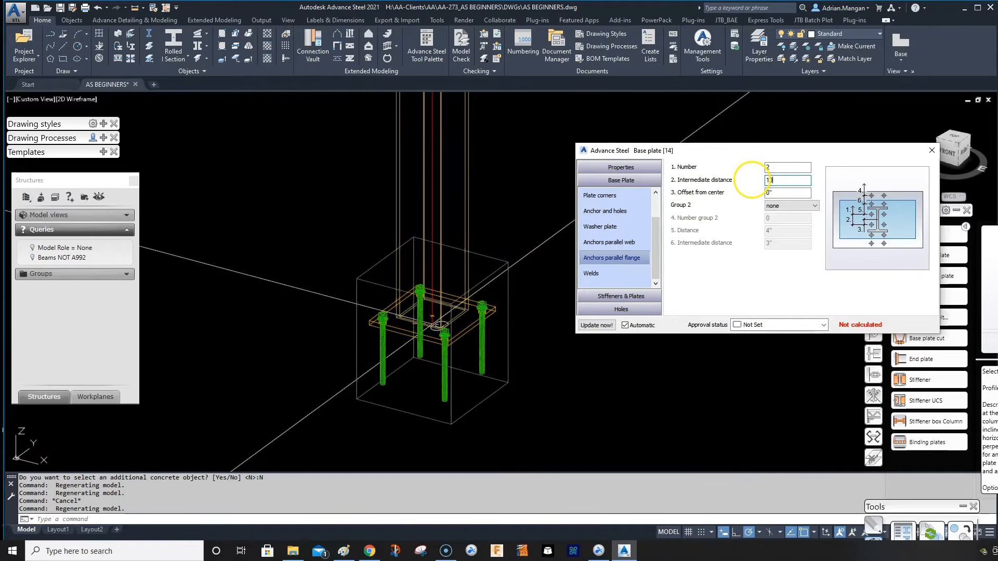
{"action": "type", "text": "0"}
{"action": "key", "text": "Return"}
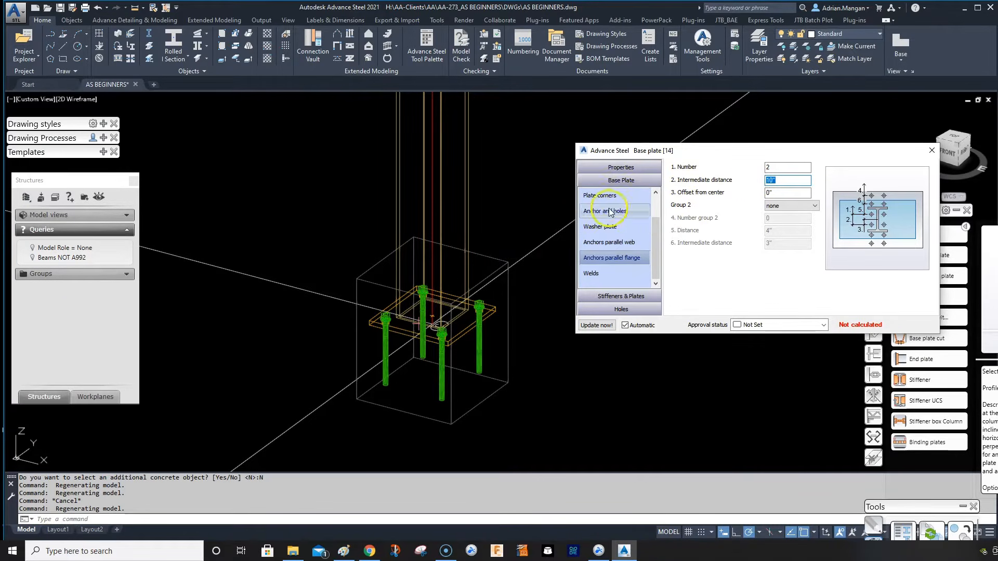
{"action": "left_click", "coordinate": [611, 243]}
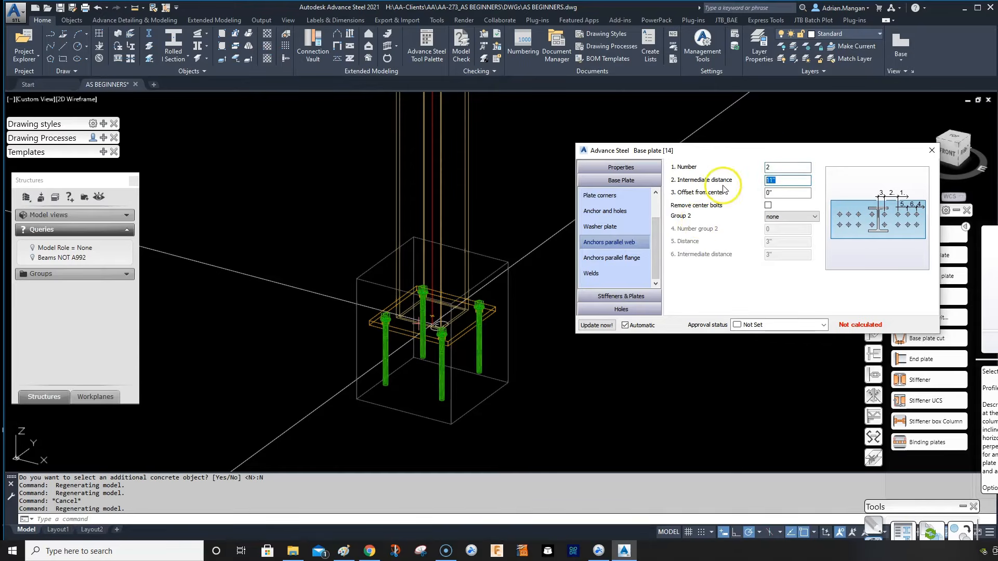
{"action": "key", "text": "Return"}
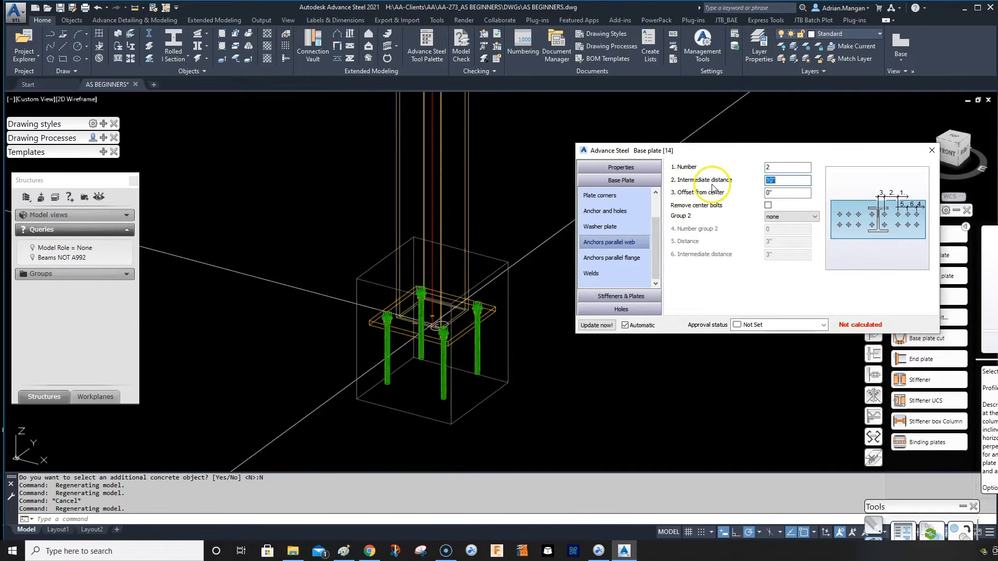
Set the anchor intermediate distance to 11" parallel to both web and flange, and close the base plate settings.
{"action": "scroll", "coordinate": [456, 334], "scroll_direction": "up", "scroll_amount": 10}
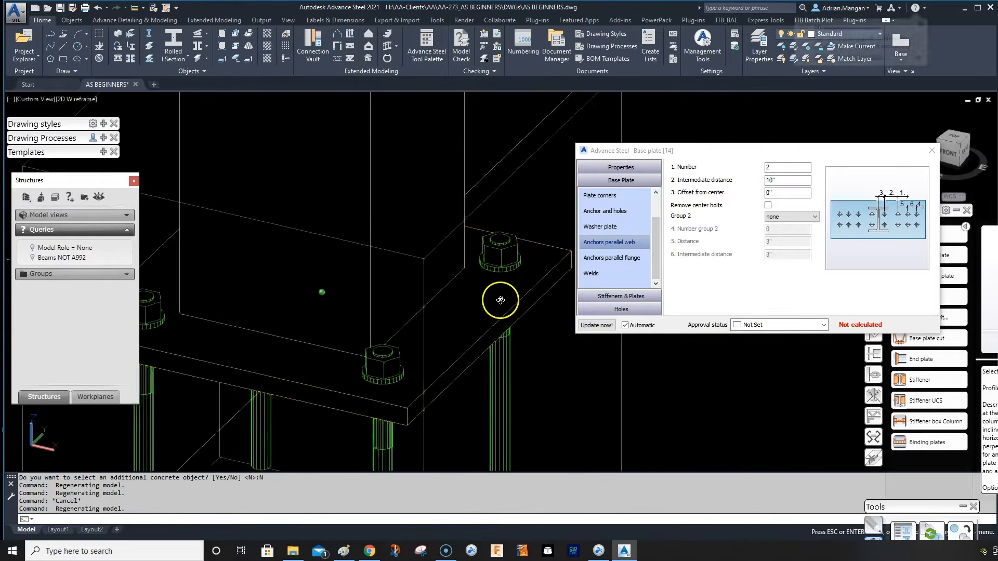
{"action": "middle_click_drag", "start_coordinate": [495, 312], "coordinate": [382, 290], "text": "shift"}
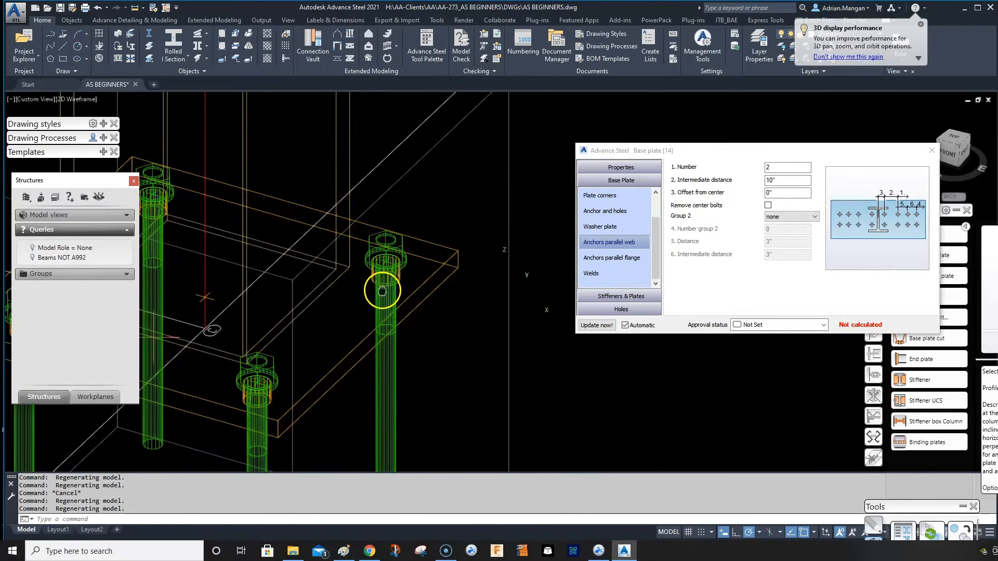
{"action": "left_click", "coordinate": [757, 181]}
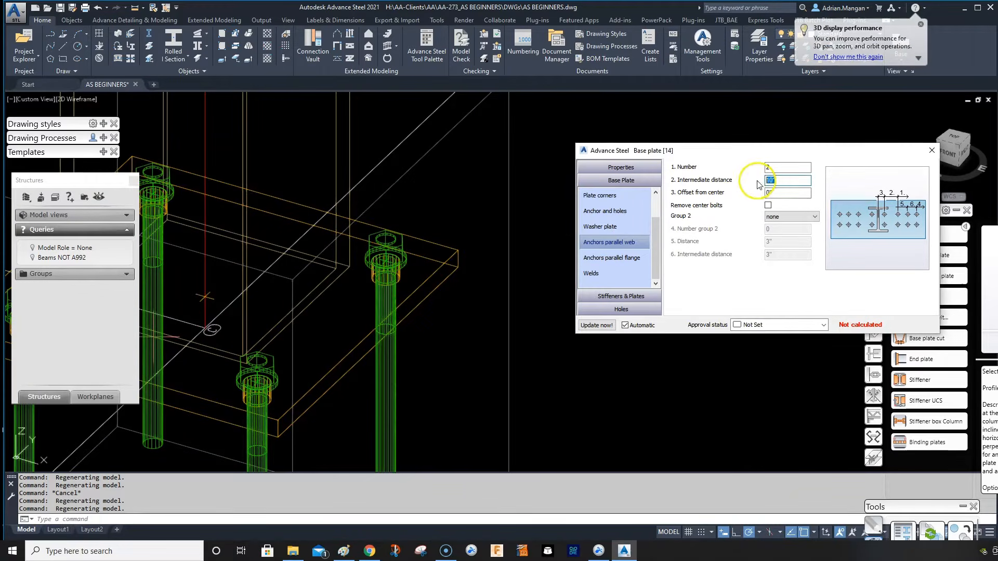
{"action": "left_click", "coordinate": [797, 170]}
{"action": "left_click", "coordinate": [644, 257]}
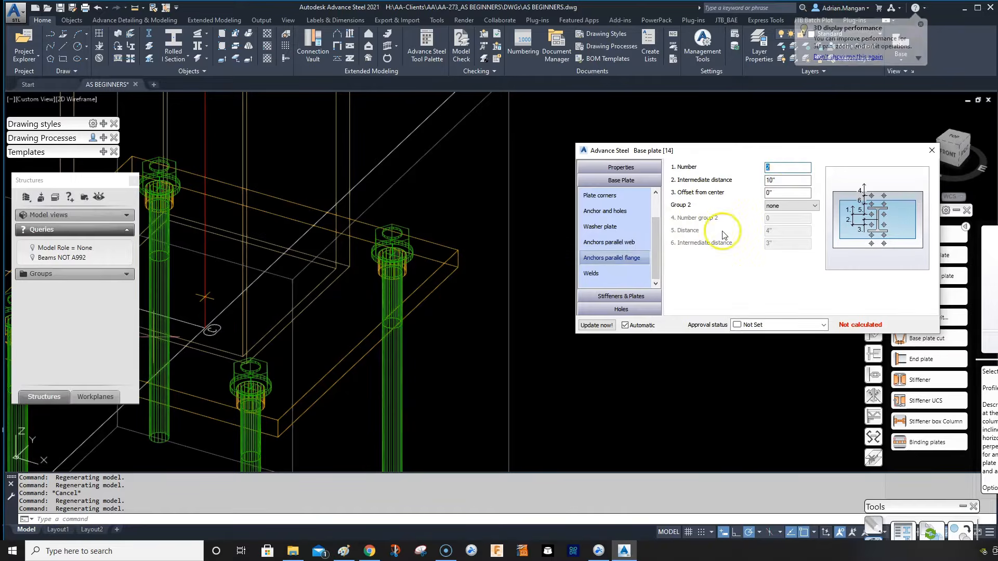
{"action": "left_click", "coordinate": [783, 167]}
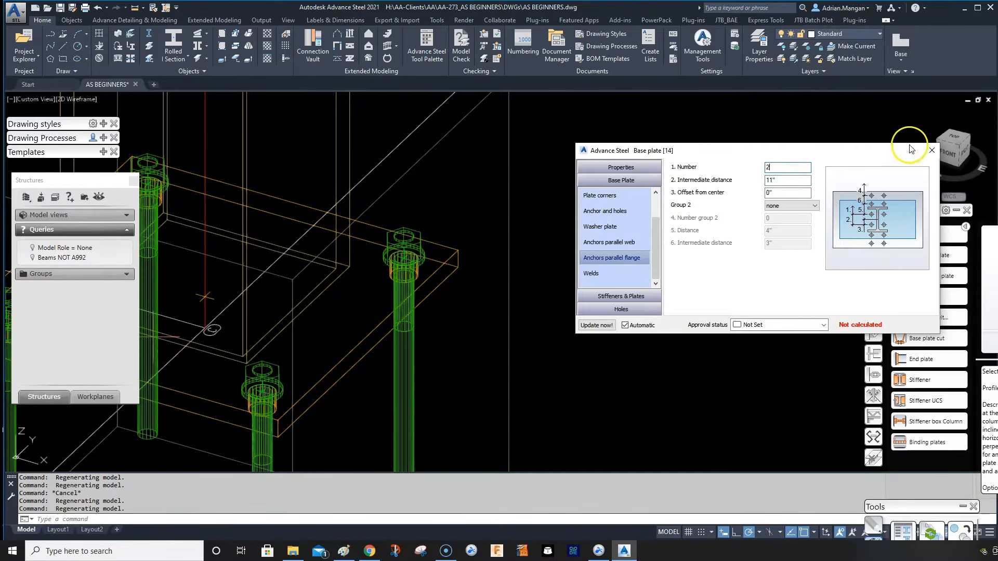
{"action": "left_click", "coordinate": [929, 151]}
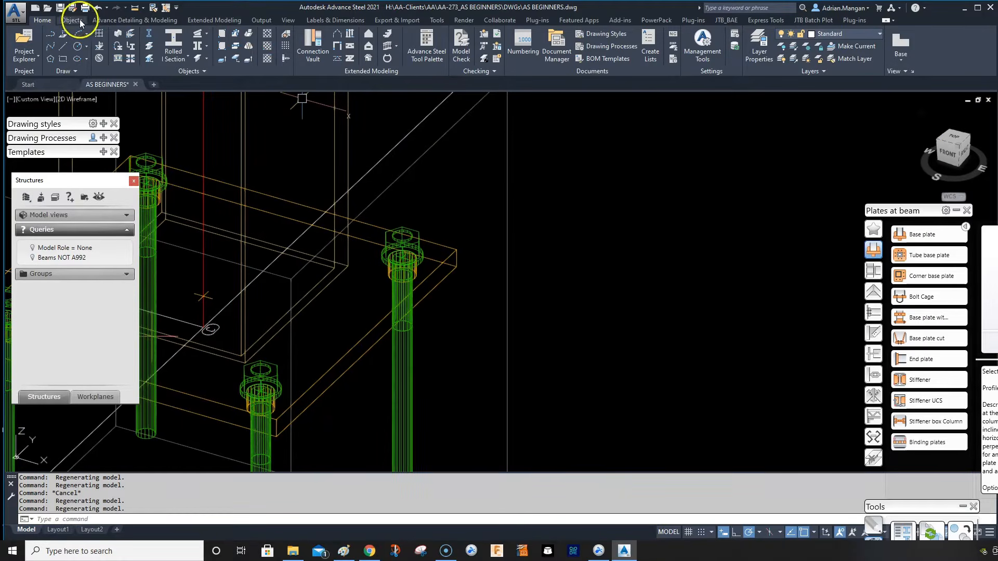
Measure the distance from the base plate's corner to the centre of the nearest anchor.
{"action": "left_click", "coordinate": [150, 7]}
{"action": "left_click", "coordinate": [145, 25]}
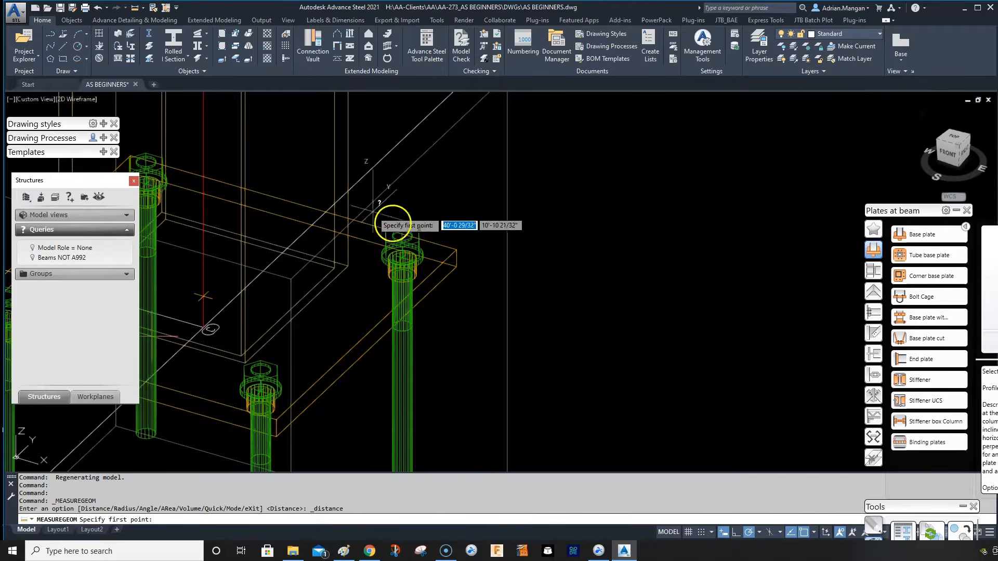
{"action": "left_click", "coordinate": [453, 248]}
{"action": "scroll", "coordinate": [408, 256], "scroll_direction": "up", "scroll_amount": 6}
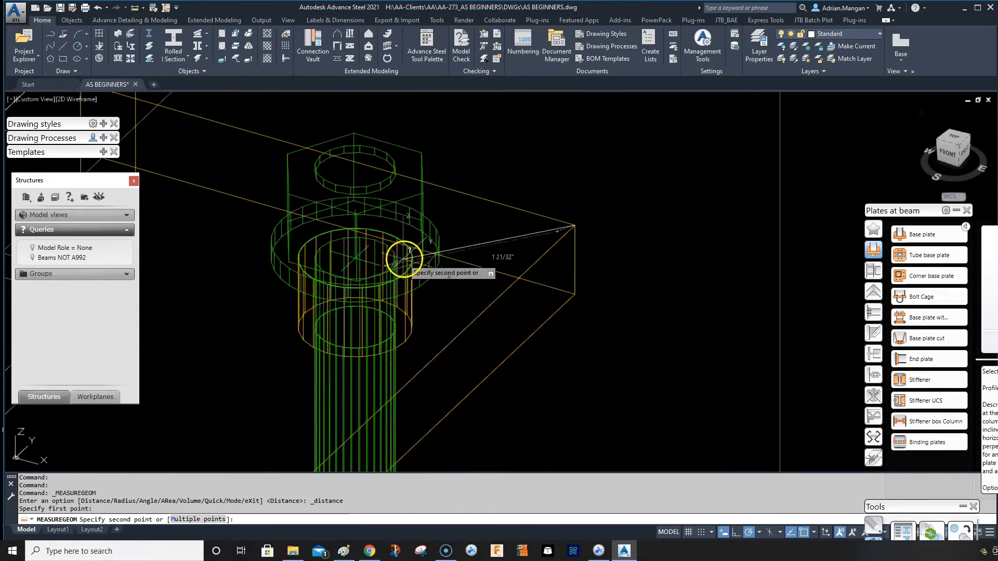
{"action": "left_click", "coordinate": [356, 258]}
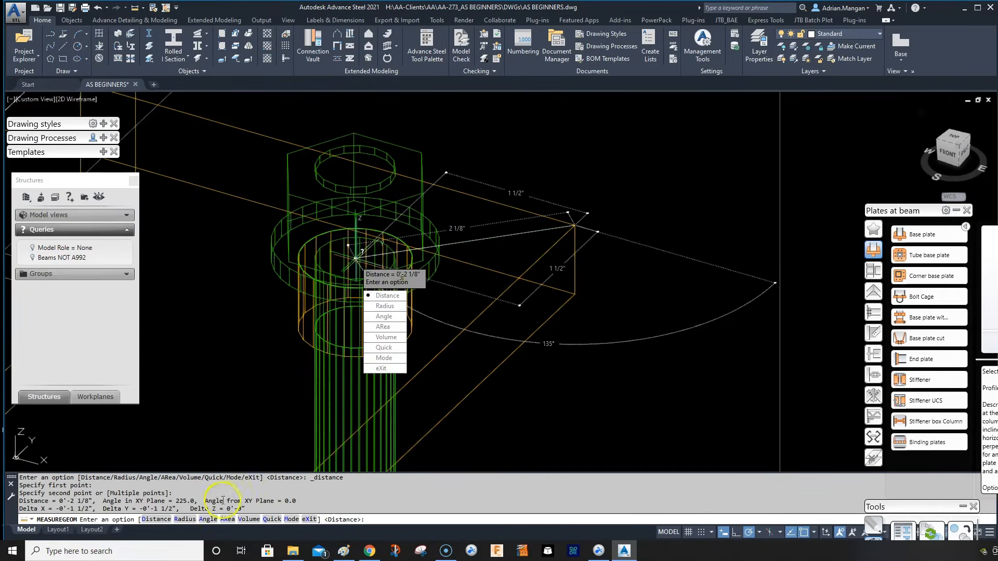
{"action": "key", "text": "Escape"}
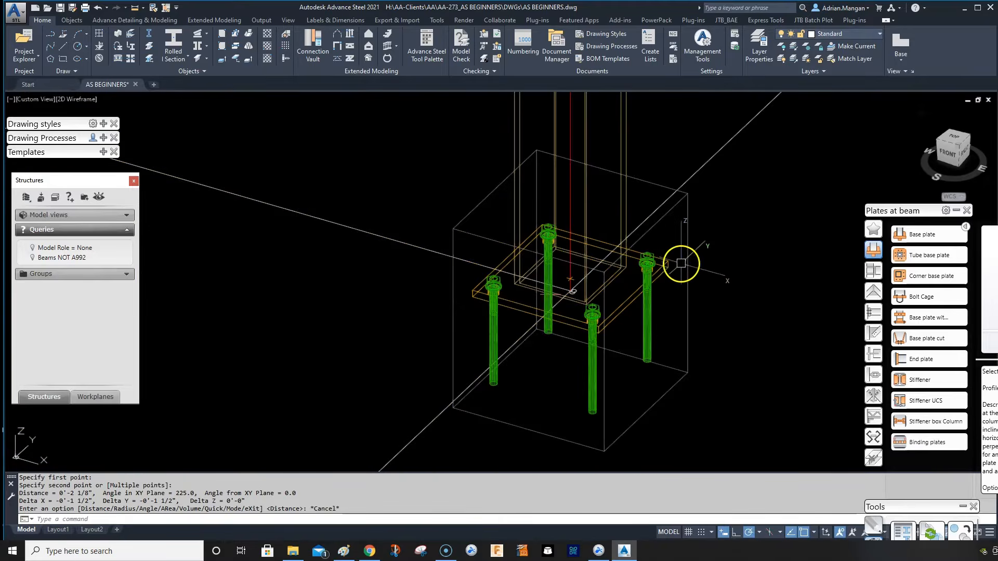
Draw a rectangle on the underside of the base plate between two diagonally opposite bottom corners.
{"action": "scroll", "coordinate": [676, 265], "scroll_direction": "down", "scroll_amount": 6}
{"action": "mouse_move", "coordinate": [704, 272]}
{"action": "middle_mouse_down", "text": "shift"}
{"action": "mouse_move", "coordinate": [692, 242]}
{"action": "mouse_move", "coordinate": [681, 274]}
{"action": "mouse_move", "coordinate": [686, 244]}
{"action": "mouse_move", "coordinate": [676, 280]}
{"action": "mouse_move", "coordinate": [698, 277]}
{"action": "middle_mouse_up", "text": "shift"}
{"action": "scroll", "coordinate": [680, 255], "scroll_direction": "up", "scroll_amount": 5}
{"action": "key", "text": "Escape"}
{"action": "scroll", "coordinate": [686, 258], "scroll_direction": "down", "scroll_amount": 10}
{"action": "scroll", "coordinate": [698, 277], "scroll_direction": "up", "scroll_amount": 4}
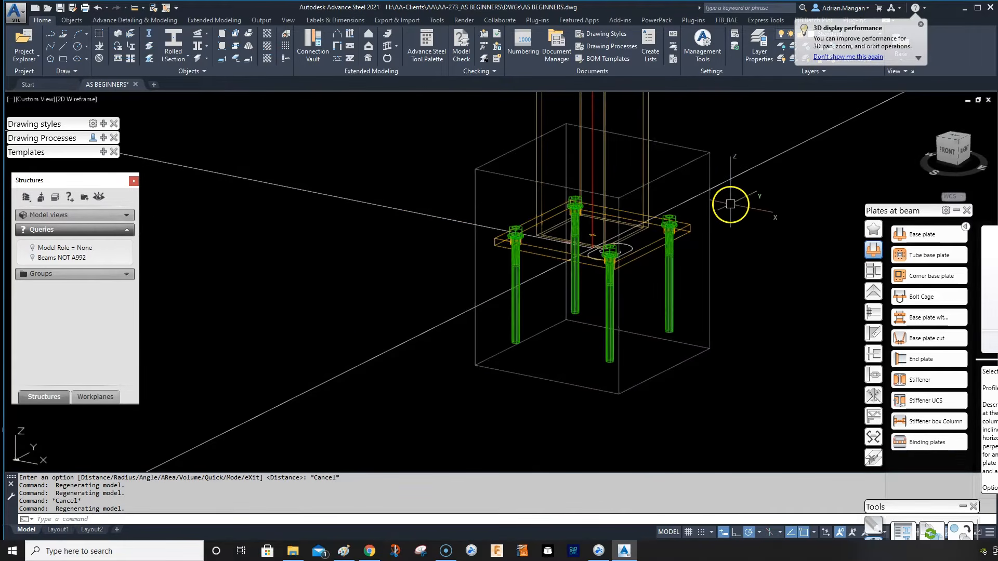
{"action": "type", "text": "REC"}
{"action": "key", "text": "Return"}
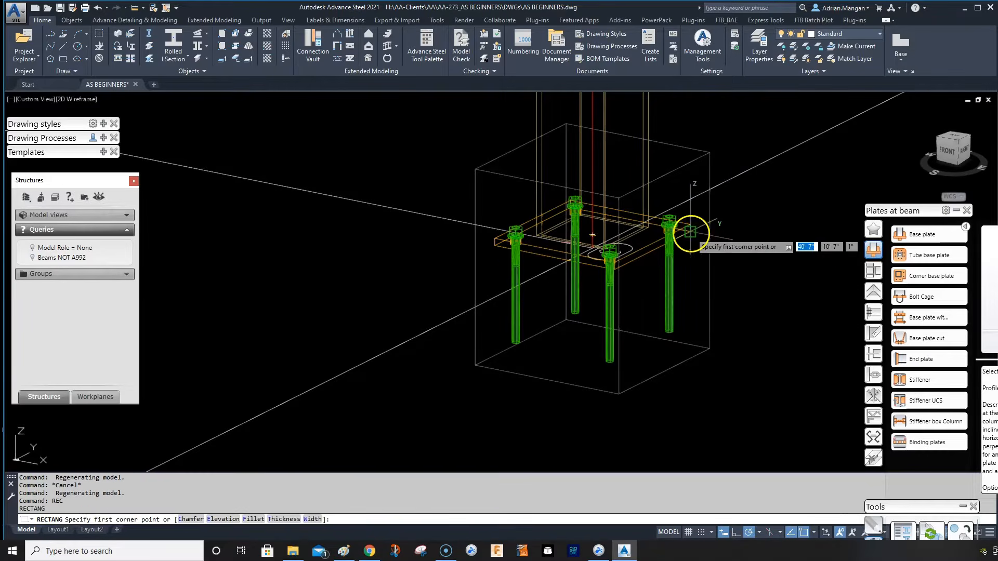
{"action": "left_click", "coordinate": [690, 231]}
{"action": "left_click", "coordinate": [492, 244]}
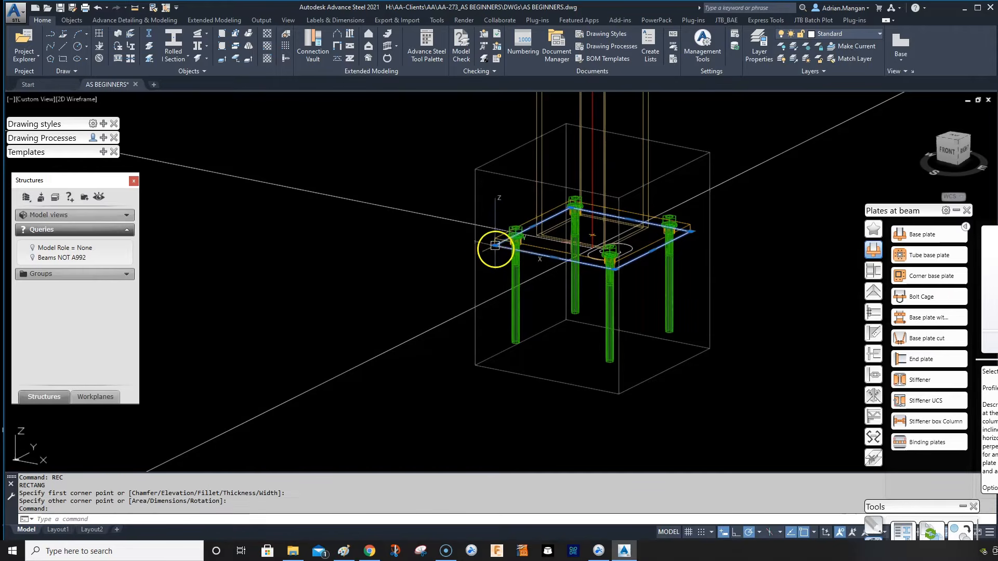
Extrude the rectangle 1" downward from the underside of the base plate.
{"action": "key", "text": "Return"}
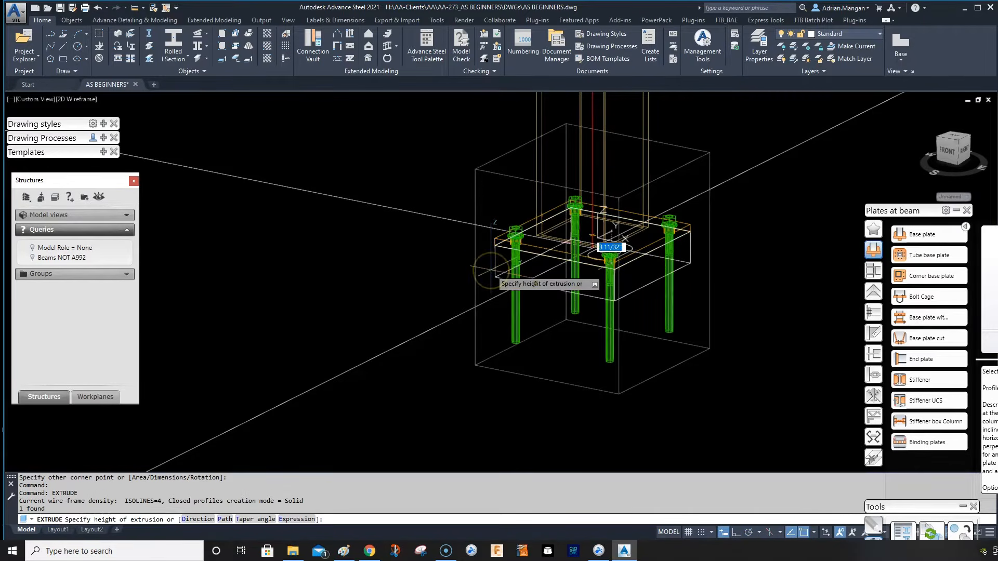
{"action": "type", "text": "1"}
{"action": "key", "text": "Return"}
{"action": "scroll", "coordinate": [490, 269], "scroll_direction": "up", "scroll_amount": 3}
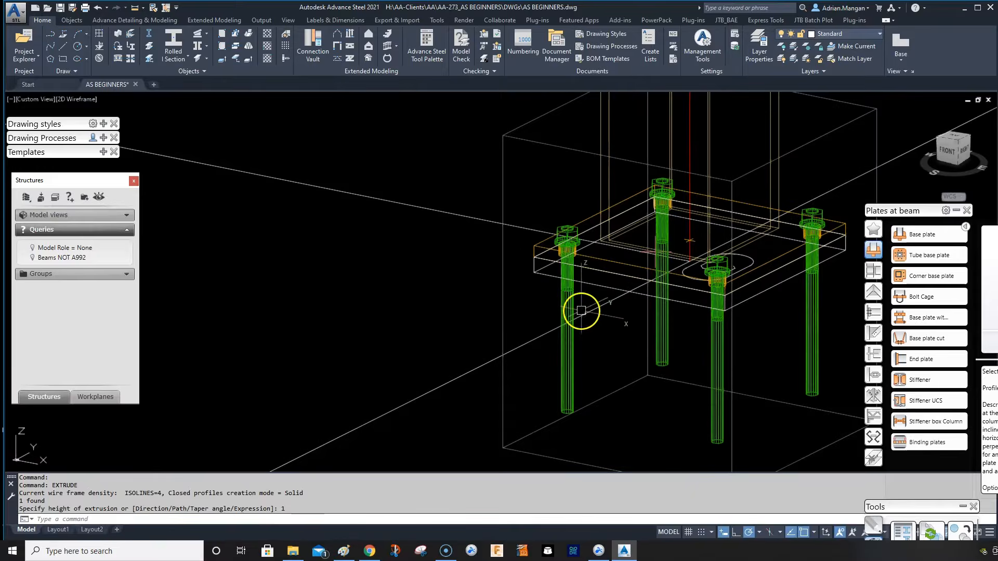
Flare the sides of the extruded solid outward toward its underside by stretching its lower edge with a value of -30.
{"action": "left_click", "coordinate": [597, 285]}
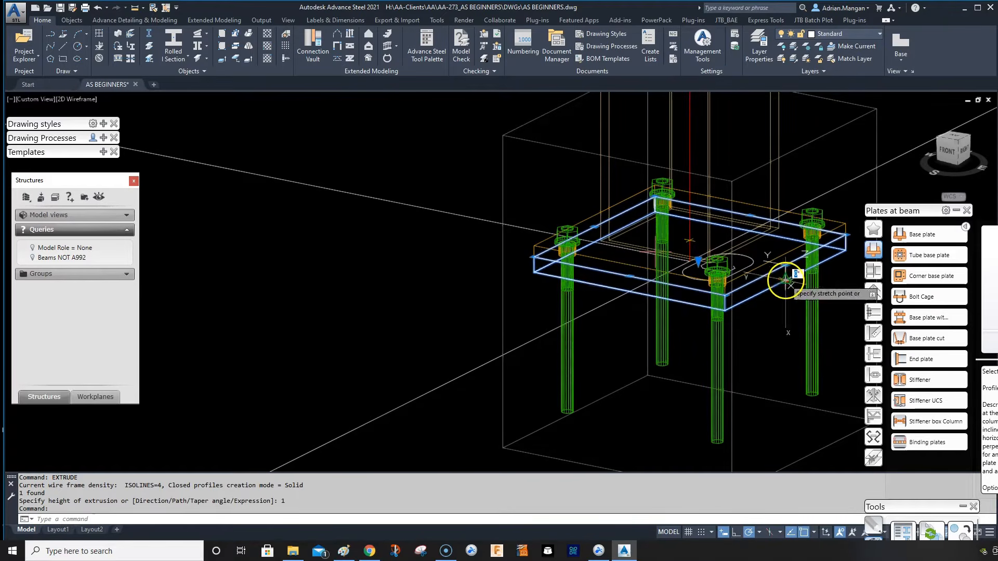
{"action": "left_click", "coordinate": [784, 280]}
{"action": "type", "text": "-30"}
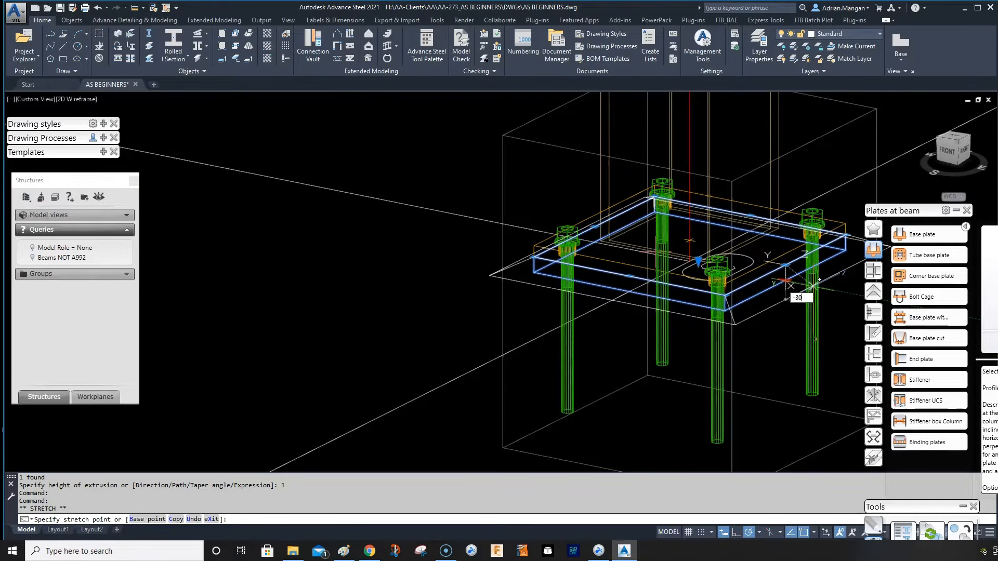
{"action": "key", "text": "Return"}
{"action": "key", "text": "Escape"}
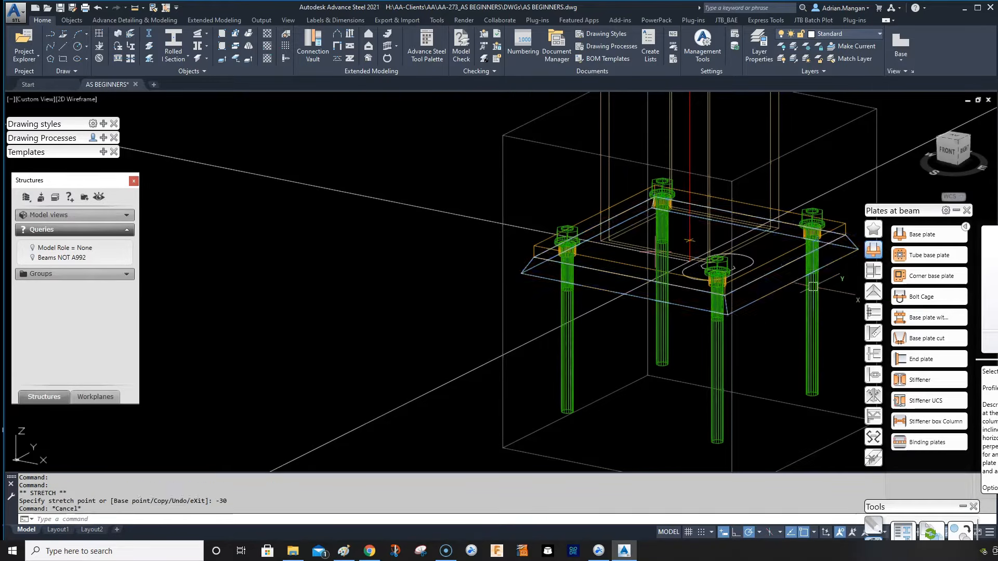
{"action": "middle_click_drag", "start_coordinate": [770, 319], "coordinate": [628, 271], "text": "shift"}
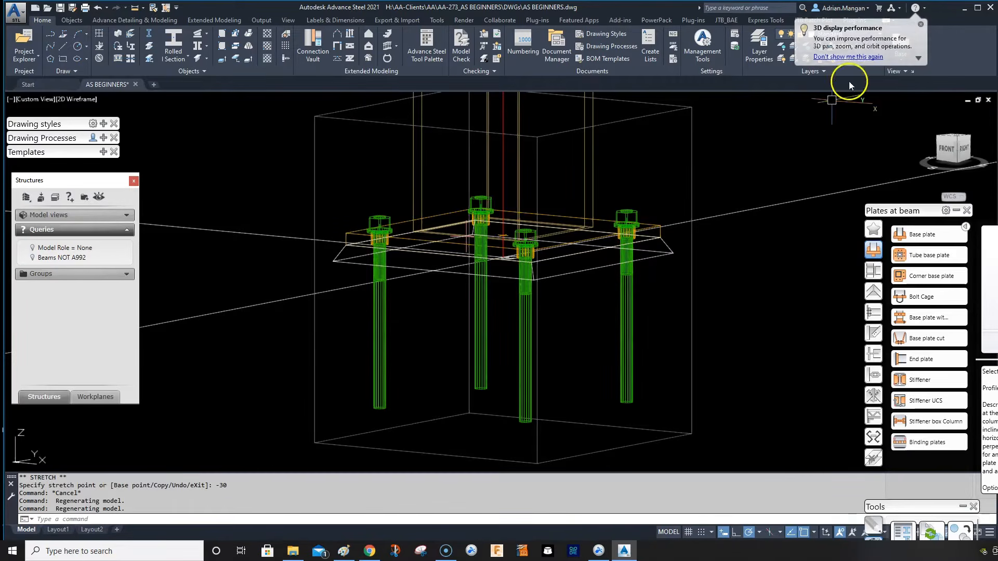
{"action": "left_click", "coordinate": [921, 25]}
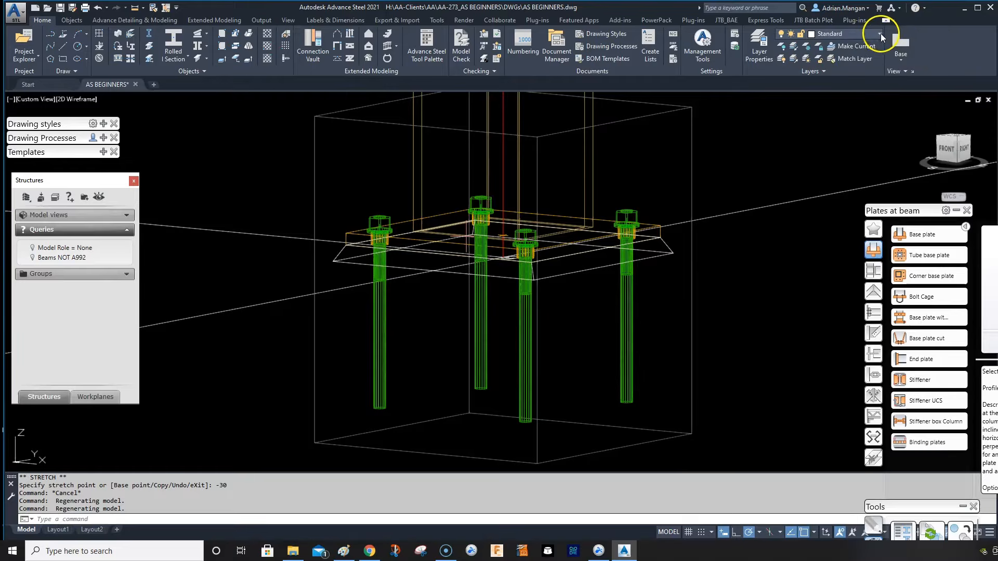
Create a new layer named Grout from the Concrete slabs layer's properties and close the layer manager.
{"action": "left_click", "coordinate": [880, 34]}
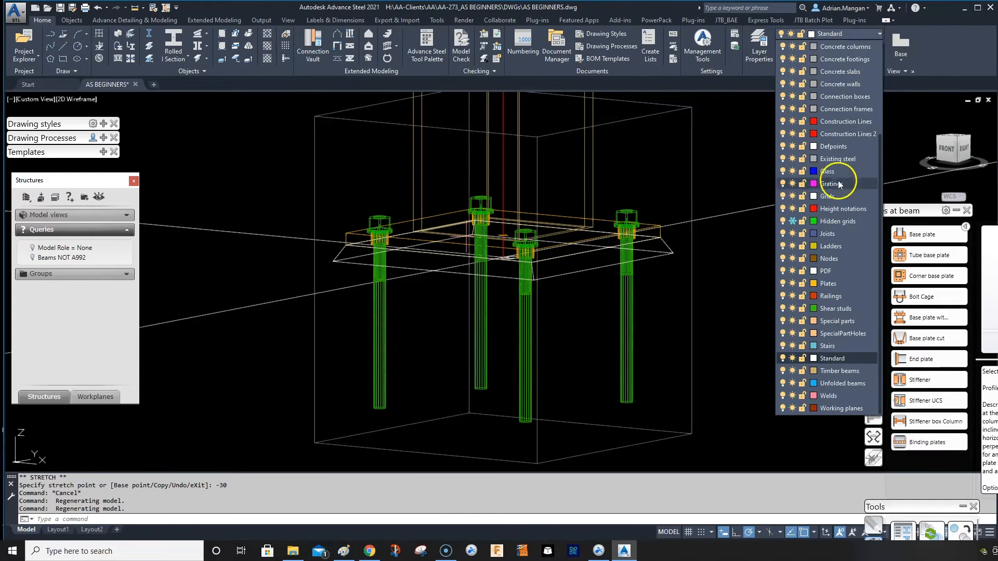
{"action": "left_click", "coordinate": [832, 33]}
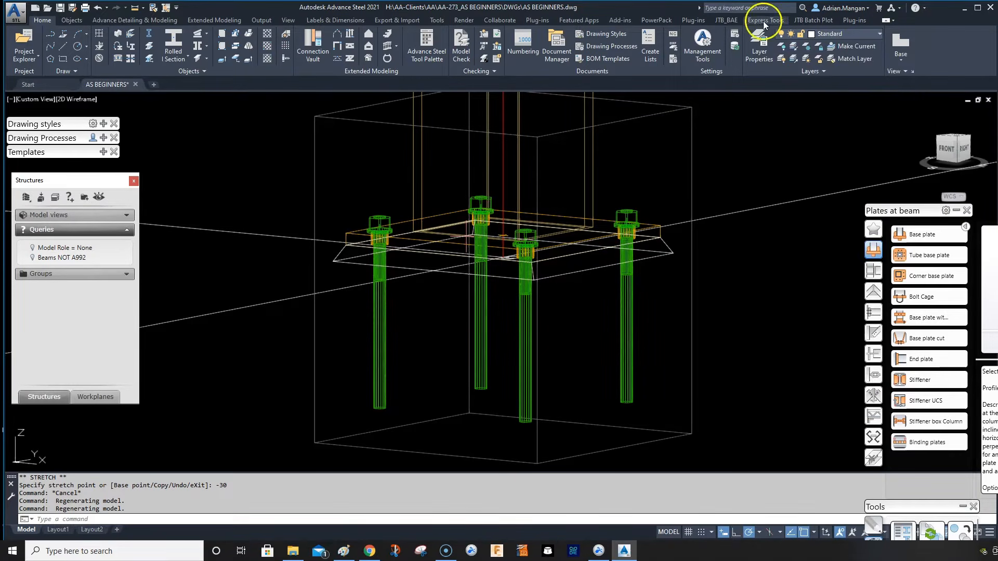
{"action": "left_click", "coordinate": [757, 51]}
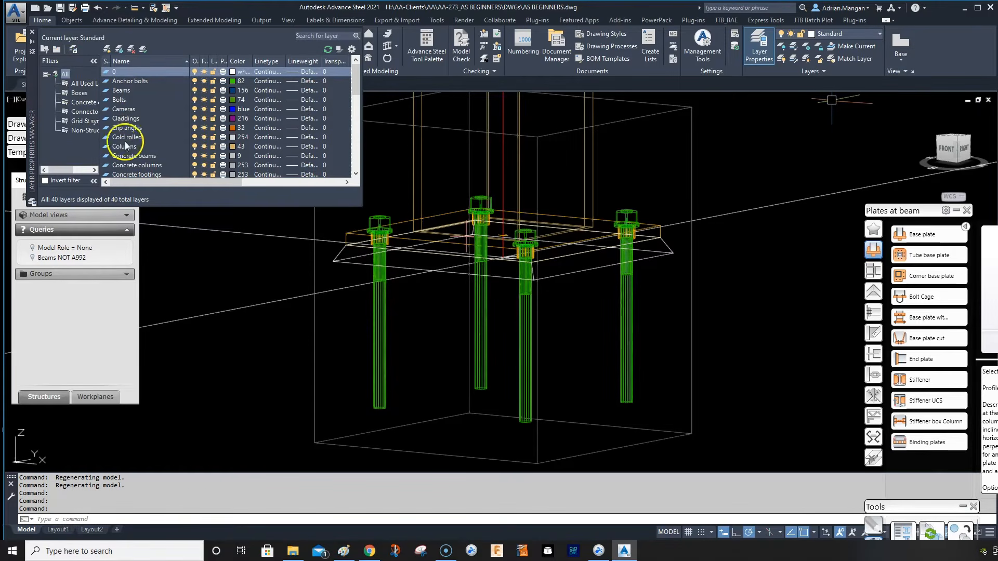
{"action": "scroll", "coordinate": [131, 135], "scroll_direction": "down", "scroll_amount": 3}
{"action": "left_click", "coordinate": [139, 100]}
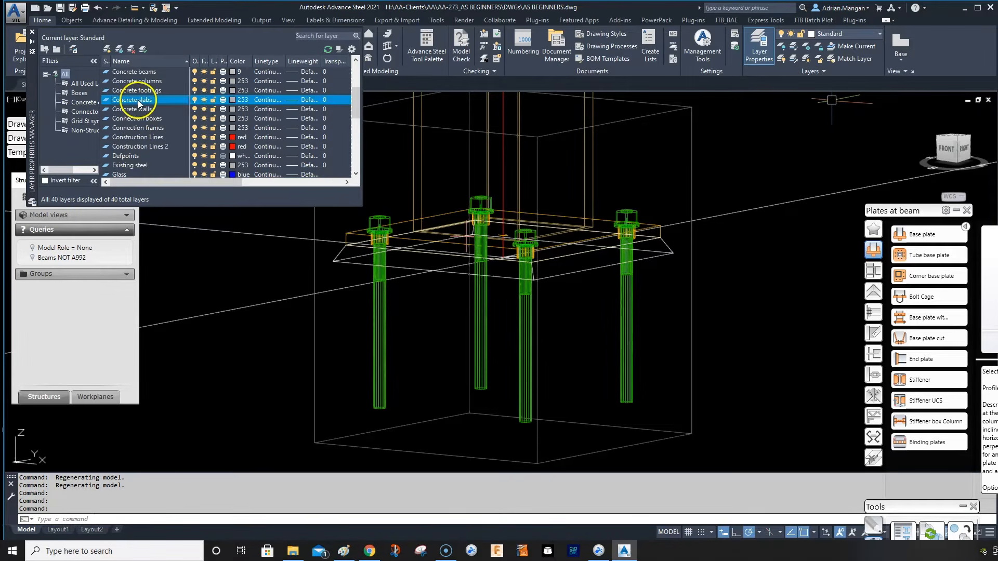
{"action": "left_click", "coordinate": [108, 50]}
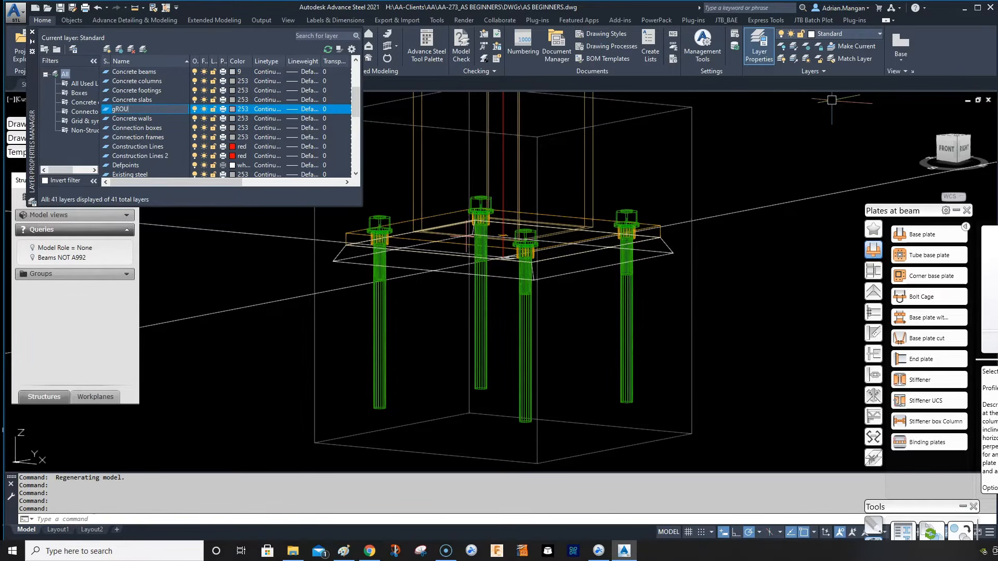
{"action": "type", "text": "Grout"}
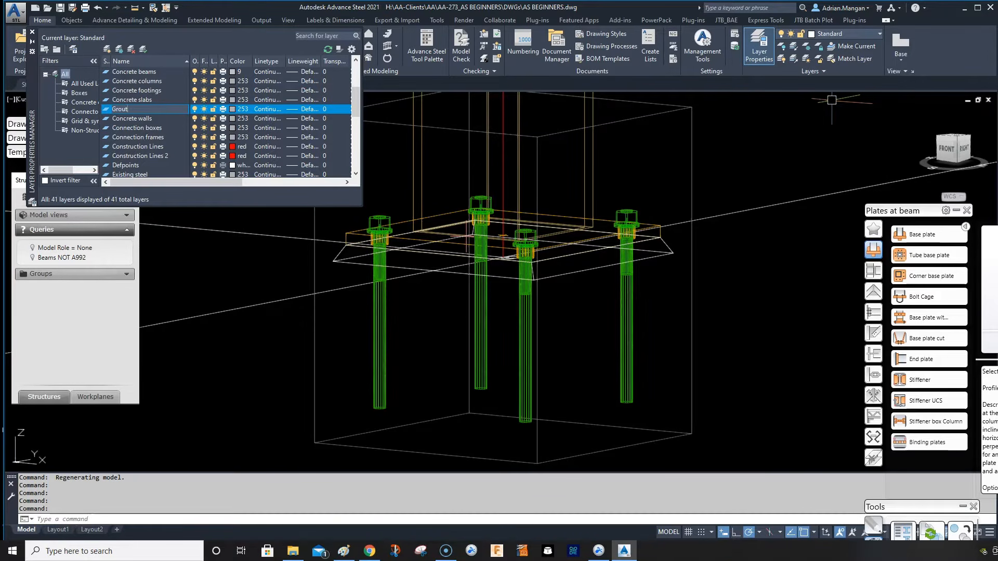
{"action": "key", "text": "Return"}
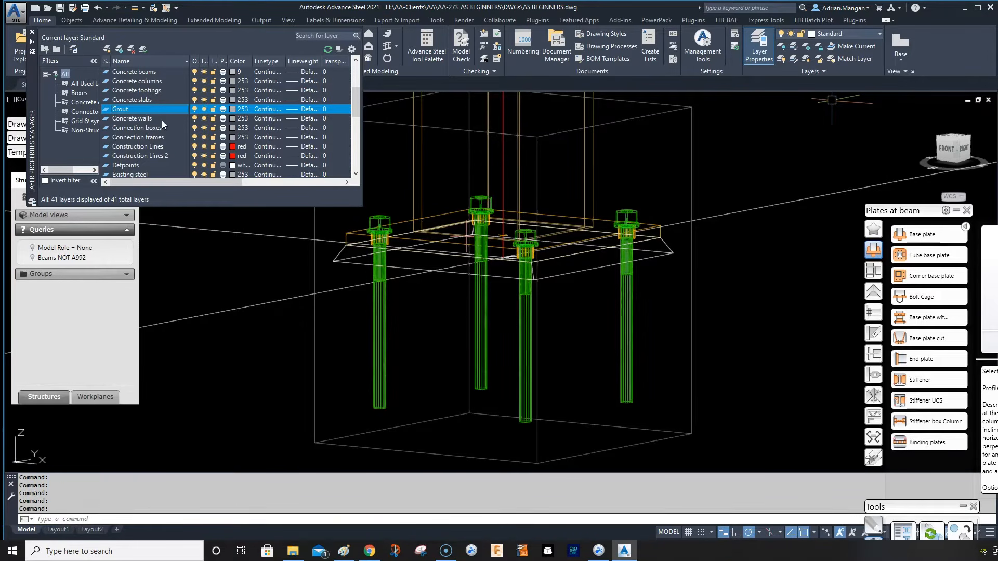
{"action": "left_click", "coordinate": [31, 32]}
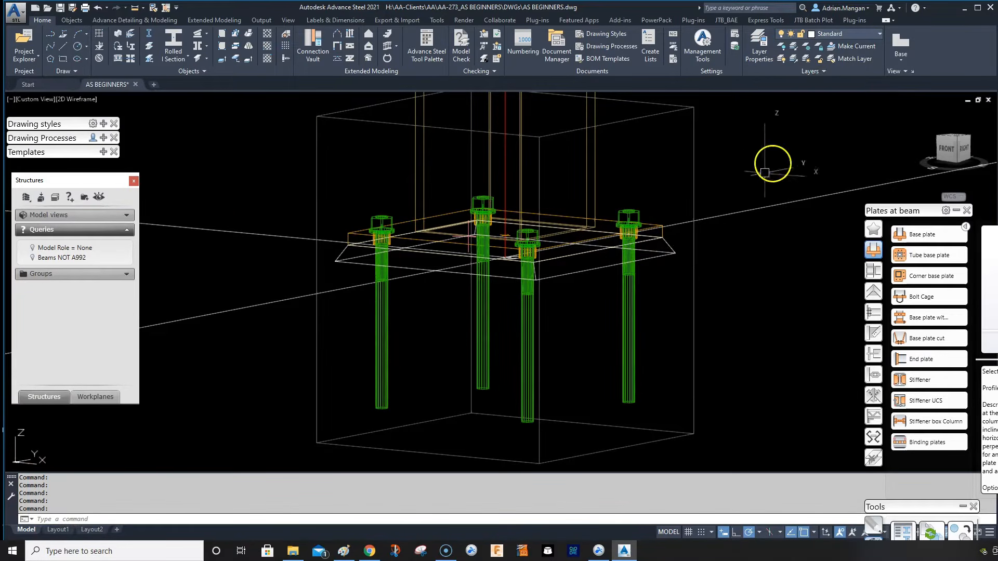
Assign the flared solid under the base plate to the Grout layer.
{"action": "left_click", "coordinate": [664, 257]}
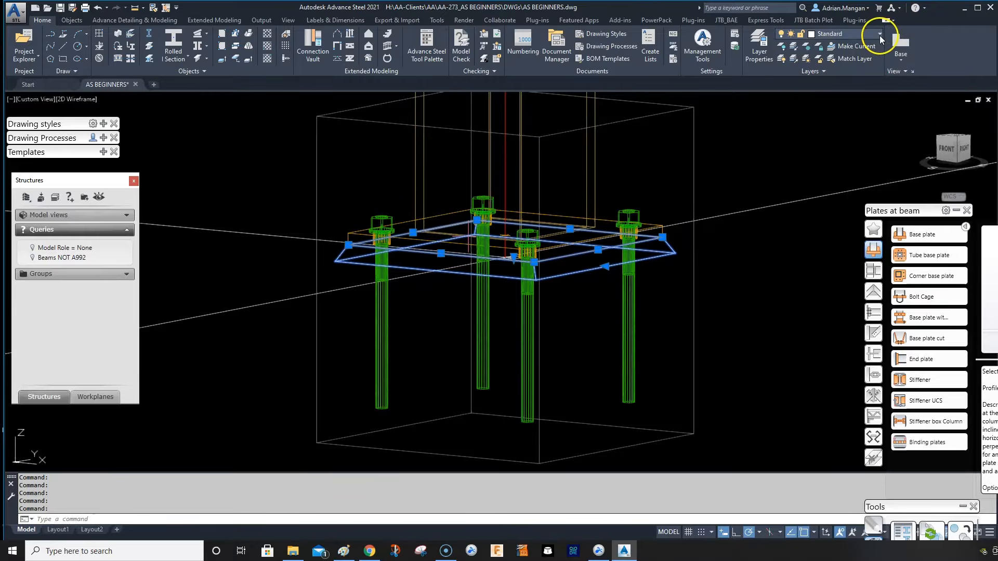
{"action": "left_click", "coordinate": [880, 35]}
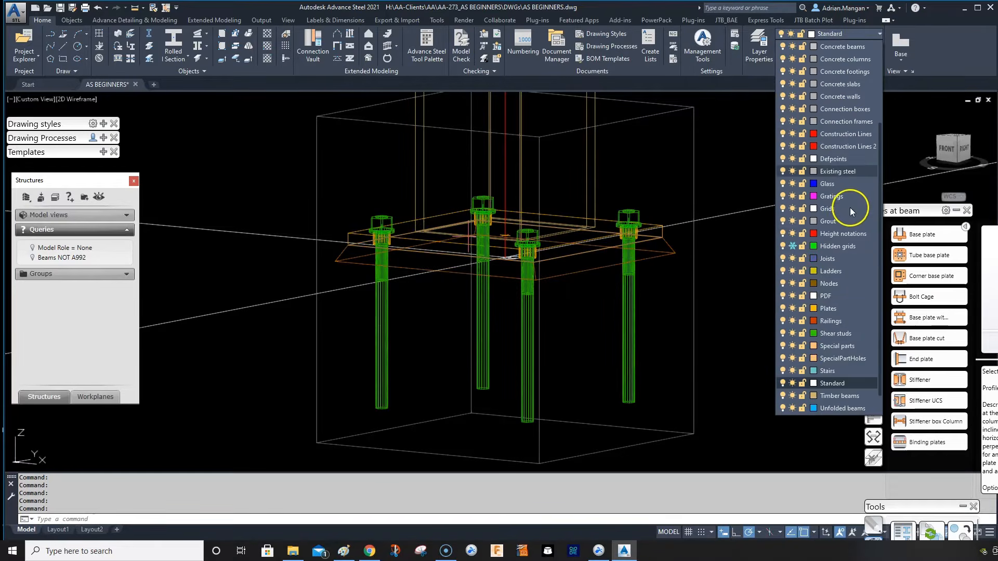
{"action": "left_click", "coordinate": [828, 222]}
{"action": "key", "text": "Escape"}
Change the viewport's visual style from 2D Wireframe to Shaded and inspect the column base.
{"action": "scroll", "coordinate": [666, 279], "scroll_direction": "down", "scroll_amount": 2}
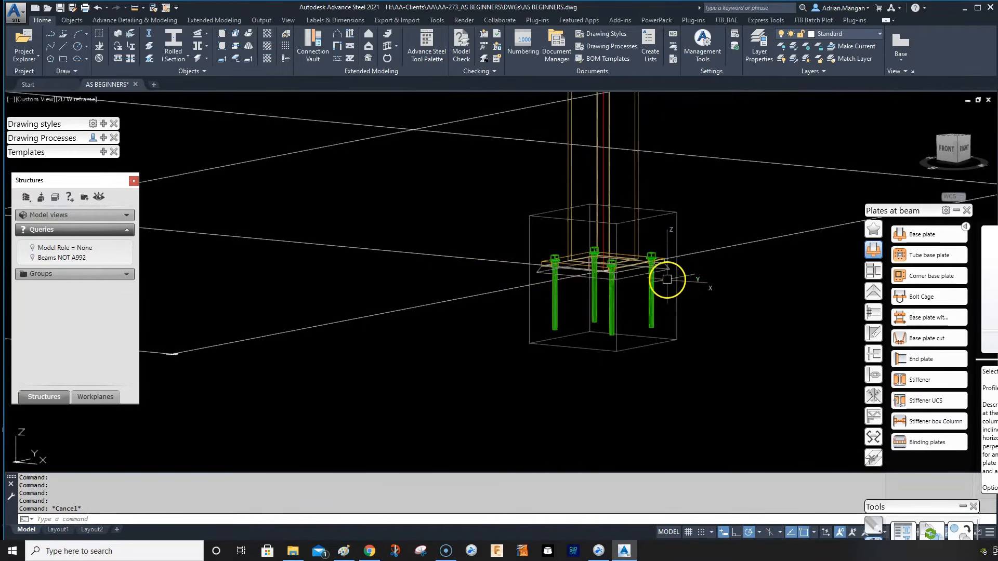
{"action": "middle_click_drag", "start_coordinate": [676, 291], "coordinate": [675, 305], "text": "shift"}
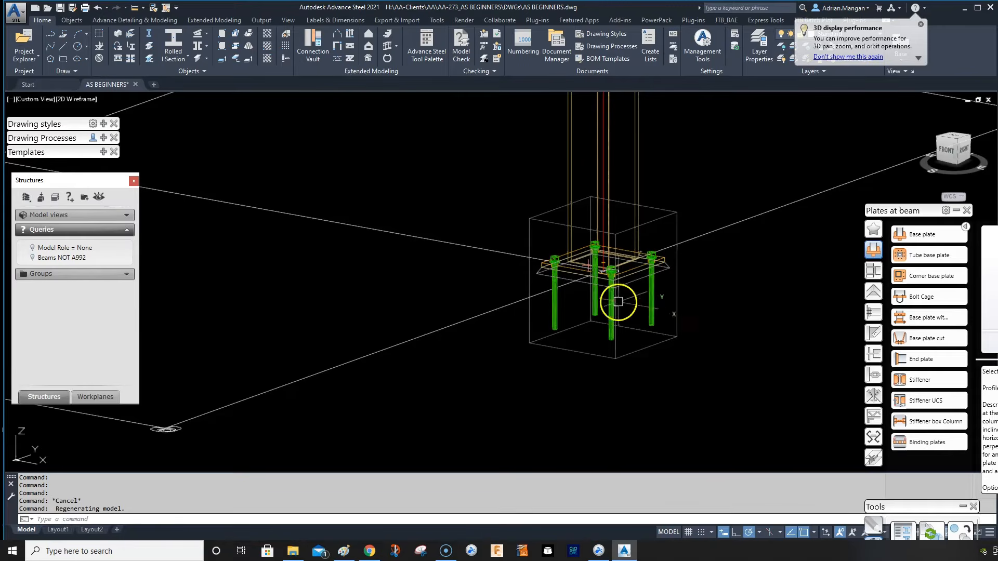
{"action": "left_click", "coordinate": [66, 100]}
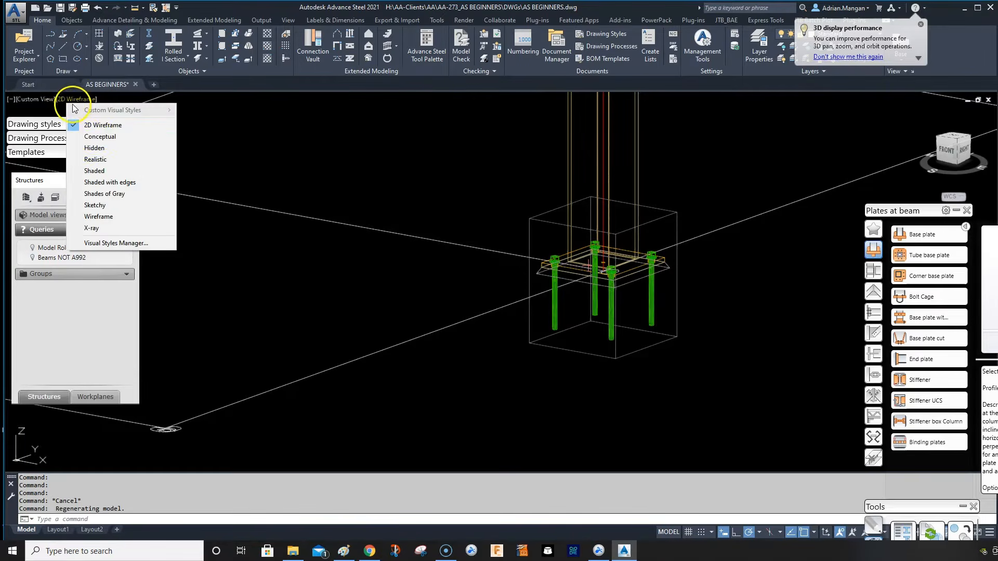
{"action": "left_click", "coordinate": [93, 171]}
{"action": "scroll", "coordinate": [573, 229], "scroll_direction": "down", "scroll_amount": 3}
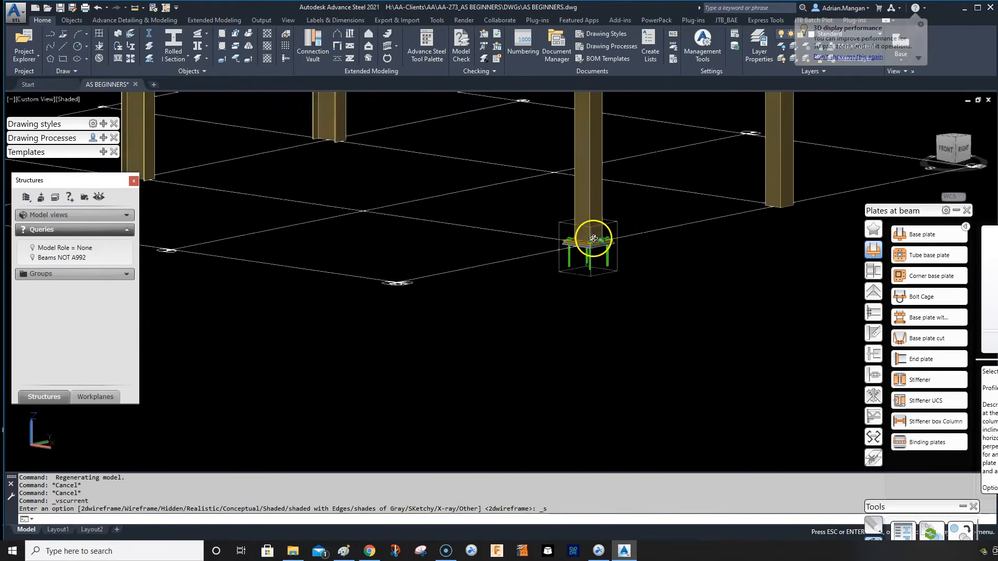
{"action": "scroll", "coordinate": [590, 234], "scroll_direction": "up", "scroll_amount": 5}
{"action": "mouse_move", "coordinate": [594, 237]}
{"action": "middle_mouse_down", "text": "shift"}
{"action": "mouse_move", "coordinate": [546, 172]}
{"action": "mouse_move", "coordinate": [552, 156]}
{"action": "mouse_move", "coordinate": [591, 207]}
{"action": "mouse_move", "coordinate": [597, 252]}
{"action": "middle_mouse_up", "text": "shift"}
{"action": "scroll", "coordinate": [559, 286], "scroll_direction": "down", "scroll_amount": 4}
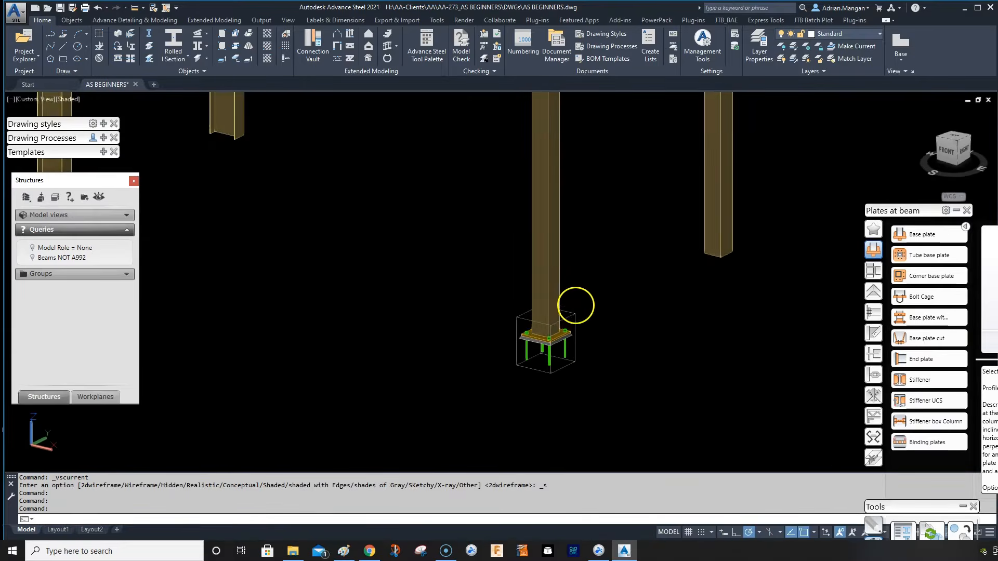
Transfer the base plate connection as a slave joint to the neighbouring column, using its connection box as the source.
{"action": "scroll", "coordinate": [575, 345], "scroll_direction": "up", "scroll_amount": 5}
{"action": "left_click", "coordinate": [574, 327]}
{"action": "scroll", "coordinate": [728, 291], "scroll_direction": "down", "scroll_amount": 5}
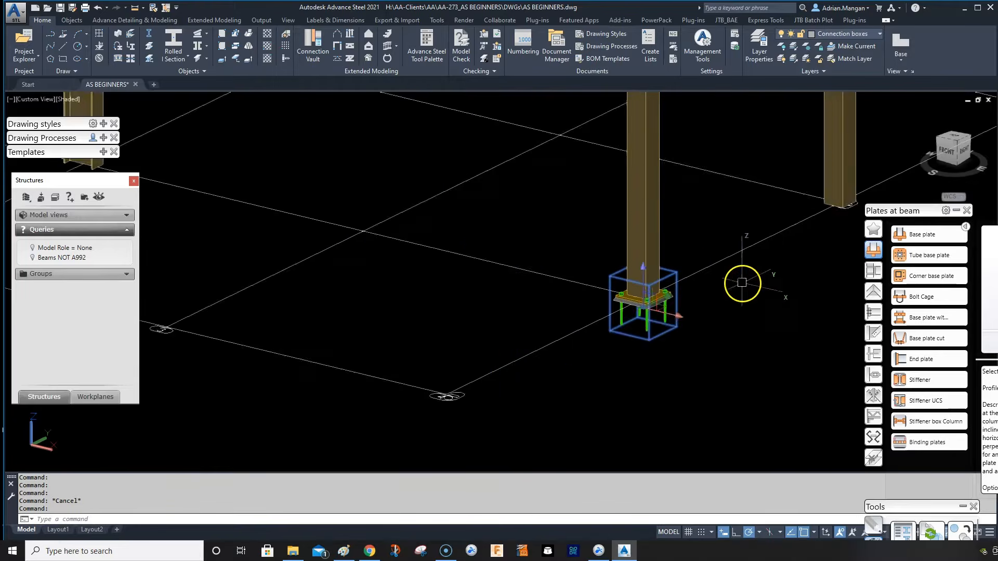
{"action": "middle_click_drag", "start_coordinate": [742, 282], "coordinate": [509, 295]}
{"action": "scroll", "coordinate": [509, 296], "scroll_direction": "down", "scroll_amount": 1}
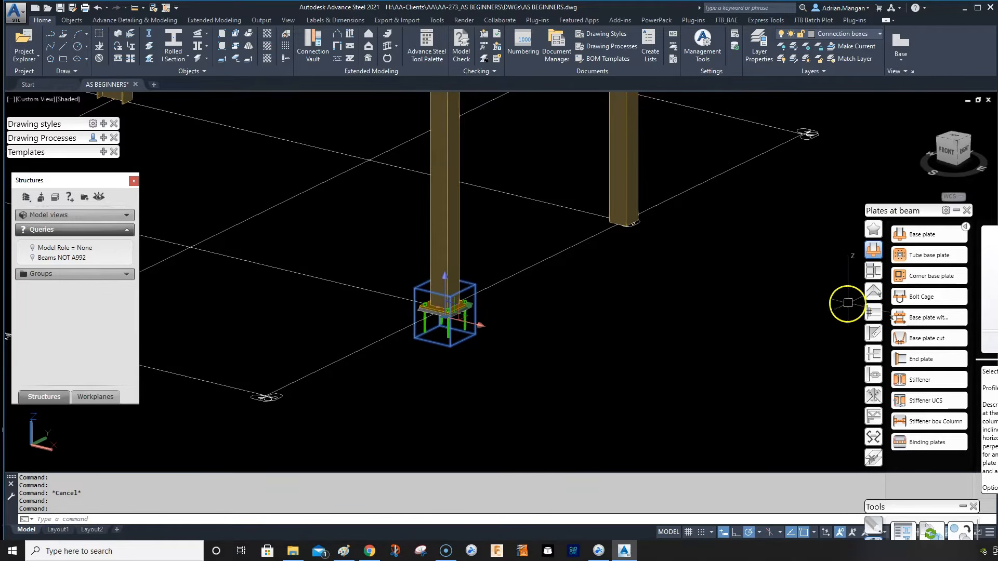
{"action": "left_click", "coordinate": [956, 210]}
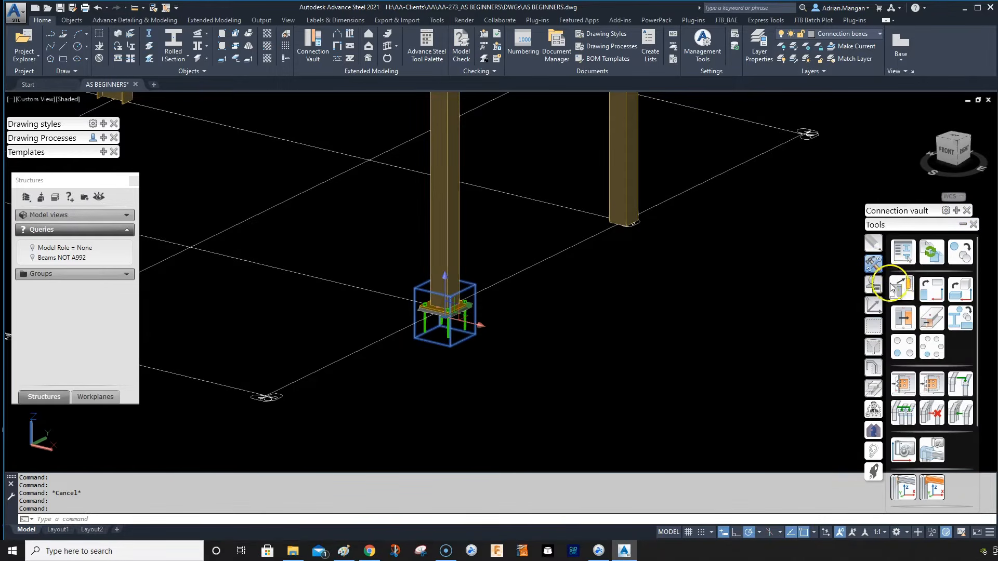
{"action": "left_click", "coordinate": [877, 305]}
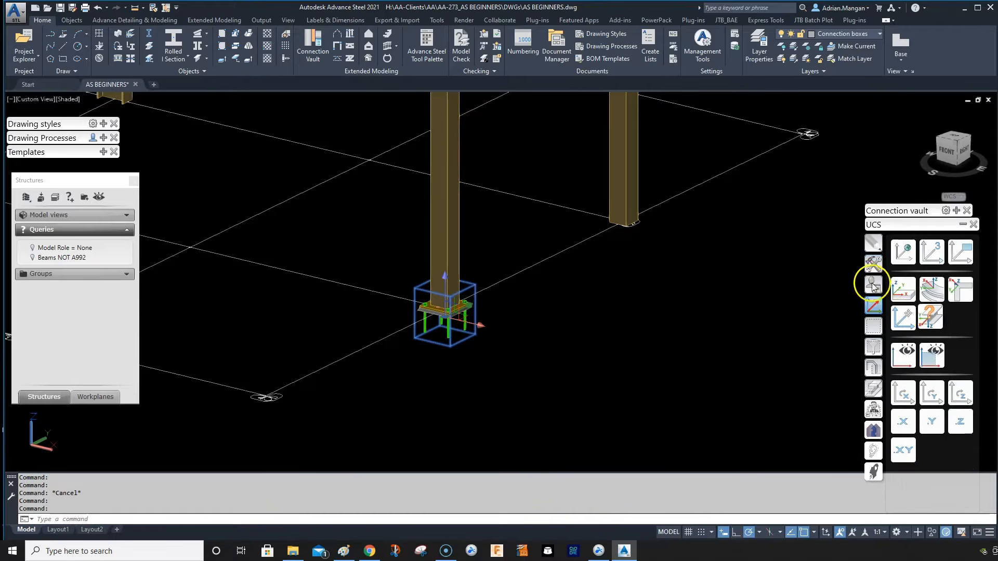
{"action": "left_click", "coordinate": [875, 266]}
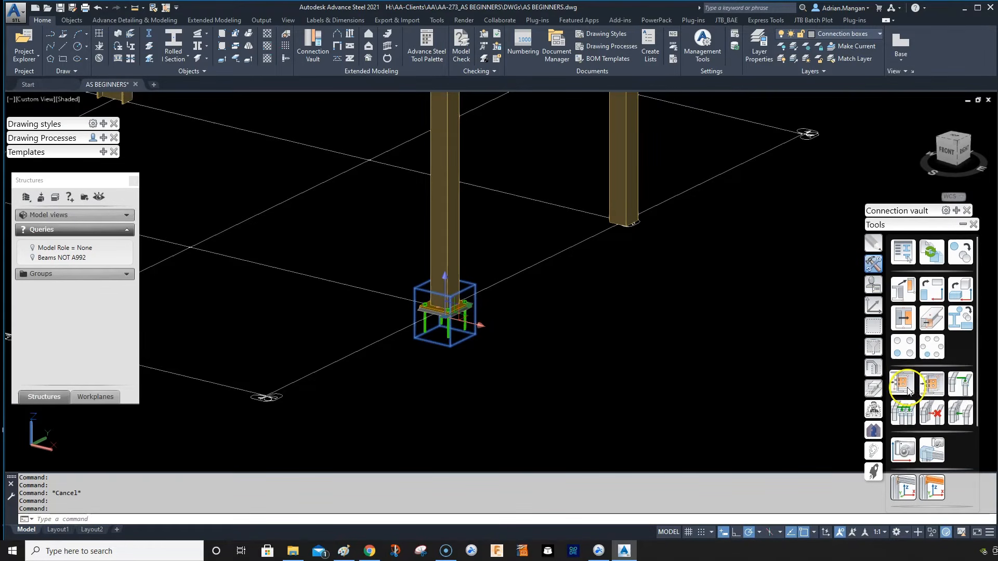
{"action": "left_click", "coordinate": [954, 385]}
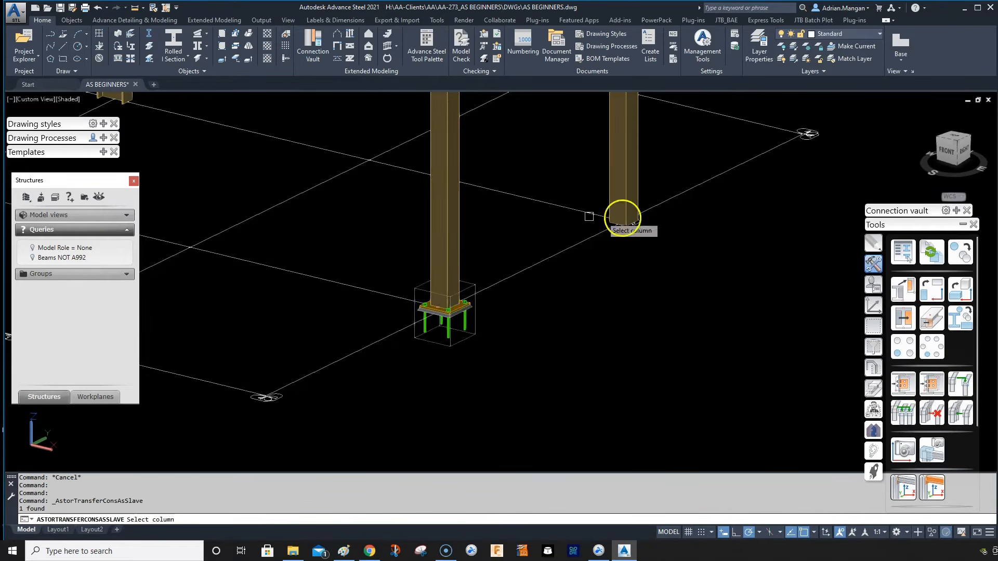
Transfer the base plate joint as a slave to the rear tube column, without selecting an additional concrete object.
{"action": "left_click", "coordinate": [613, 200]}
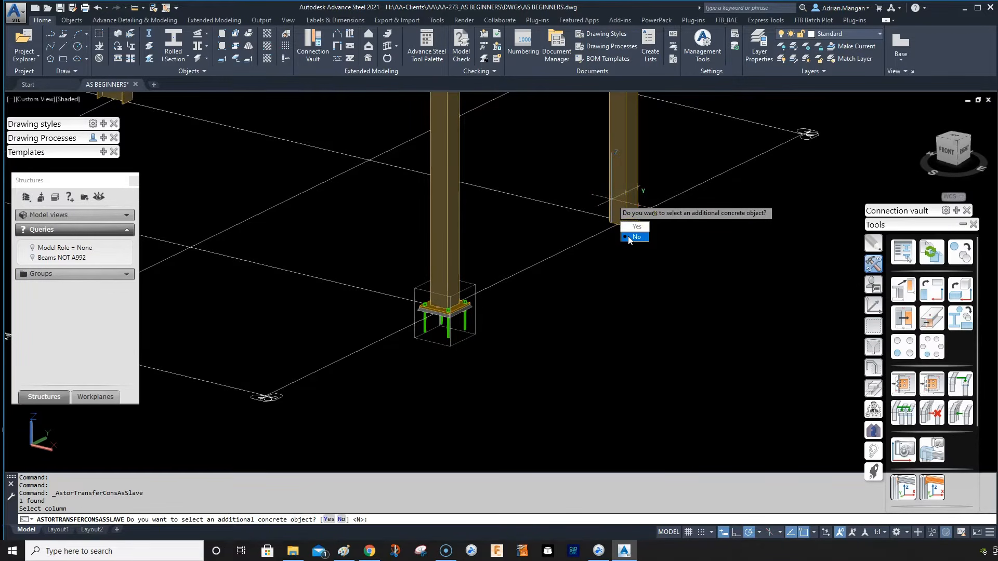
{"action": "left_click", "coordinate": [629, 238]}
{"action": "left_click", "coordinate": [611, 203]}
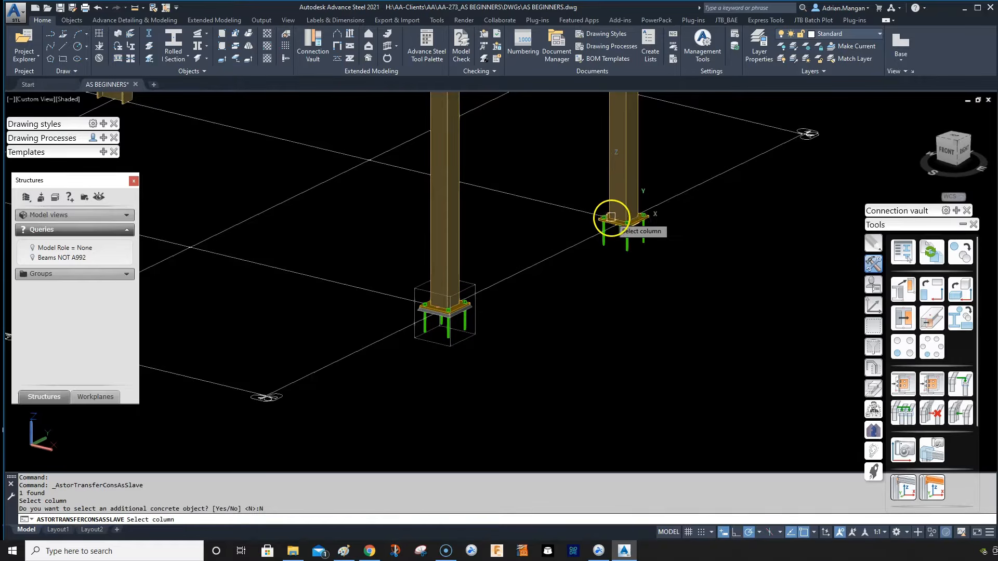
Copy the grout pad from under the front column's base plate to beneath the rear column's base plate, matching plate corners.
{"action": "scroll", "coordinate": [455, 315], "scroll_direction": "up", "scroll_amount": 5}
{"action": "left_click", "coordinate": [457, 285]}
{"action": "right_click", "coordinate": [457, 285]}
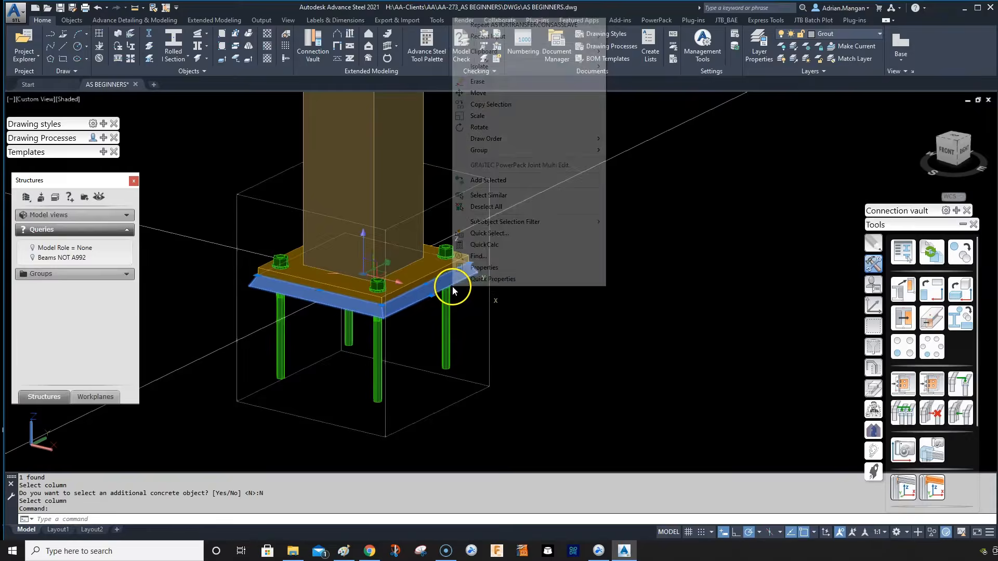
{"action": "left_click", "coordinate": [491, 103]}
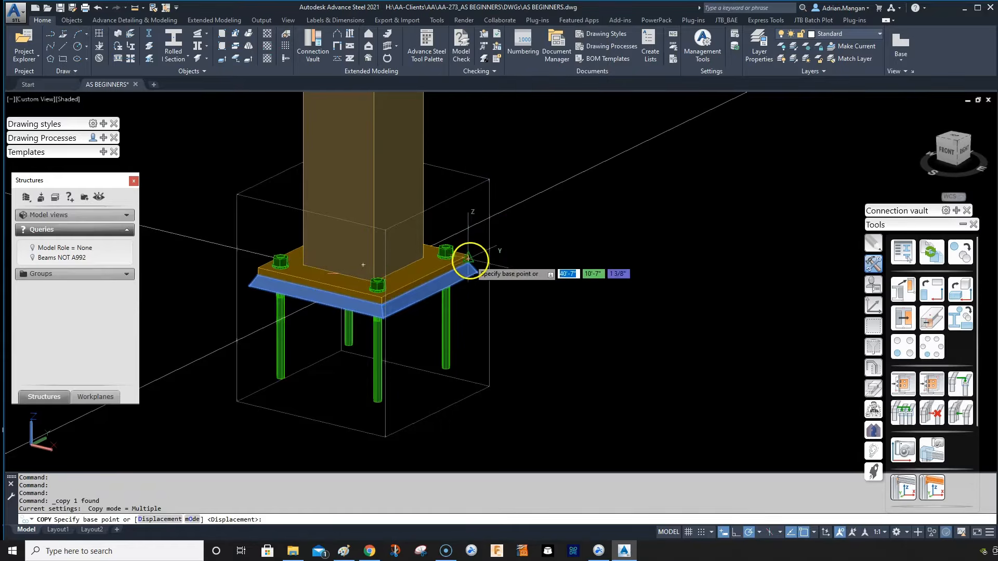
{"action": "left_click", "coordinate": [469, 263]}
{"action": "scroll", "coordinate": [738, 188], "scroll_direction": "down", "scroll_amount": 2}
{"action": "middle_click_drag", "start_coordinate": [728, 192], "coordinate": [504, 254]}
{"action": "middle_click_drag", "start_coordinate": [737, 117], "coordinate": [679, 201]}
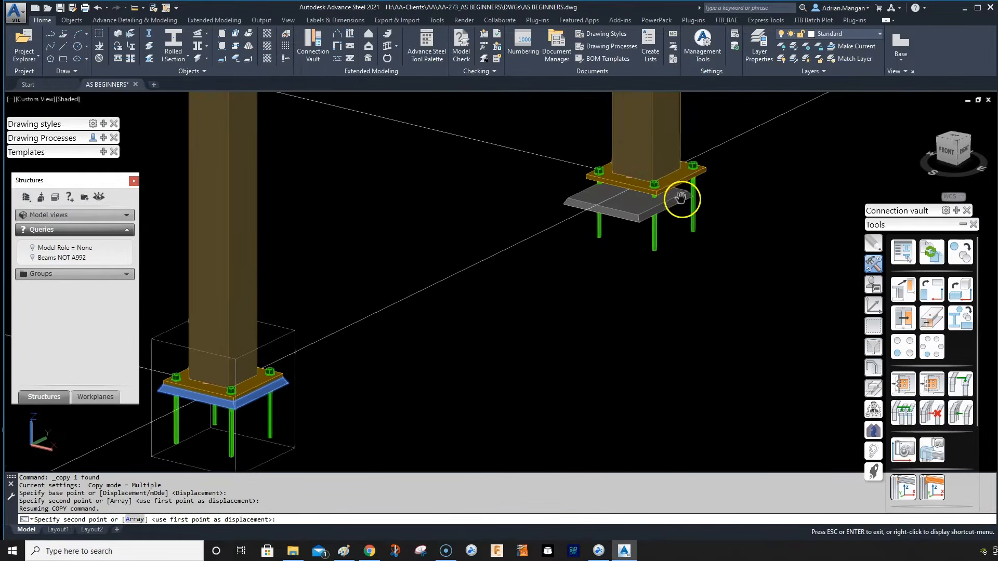
{"action": "scroll", "coordinate": [680, 203], "scroll_direction": "up", "scroll_amount": 3}
{"action": "left_click", "coordinate": [726, 169]}
{"action": "middle_click_drag", "start_coordinate": [731, 224], "coordinate": [696, 255]}
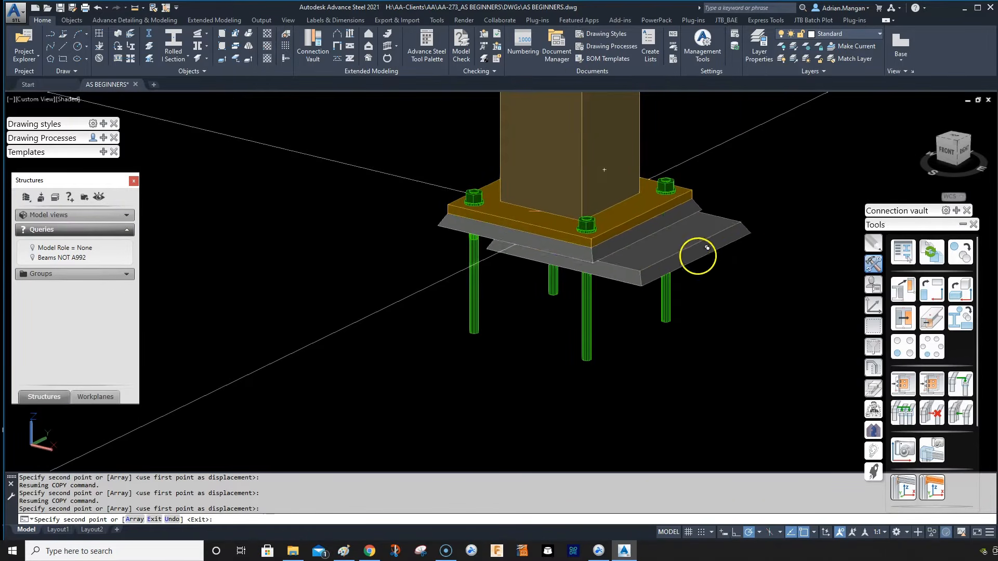
{"action": "key", "text": "Escape"}
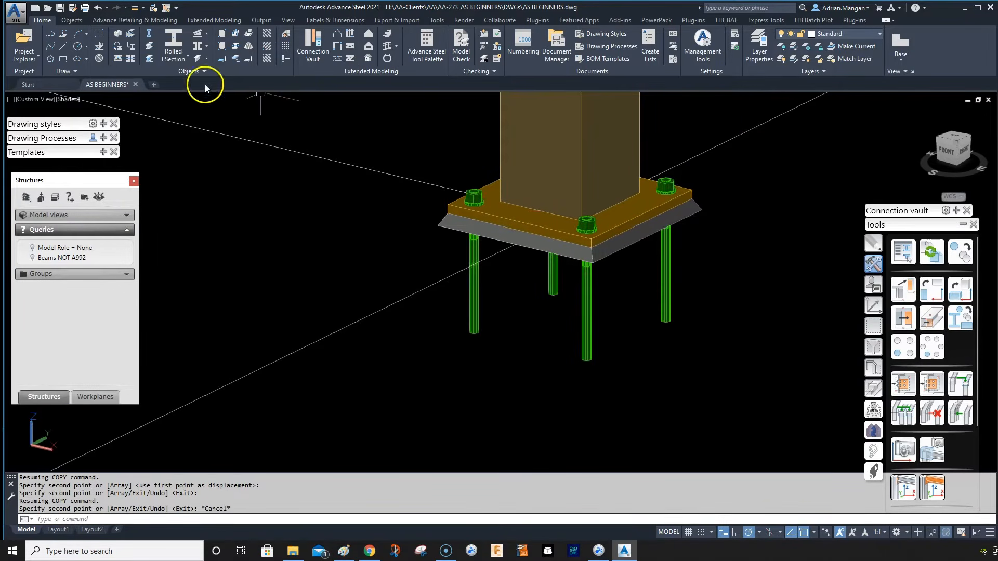
Place a level symbol at the outer corner of the rear column's base plate, on the top of the grout.
{"action": "left_click", "coordinate": [99, 45]}
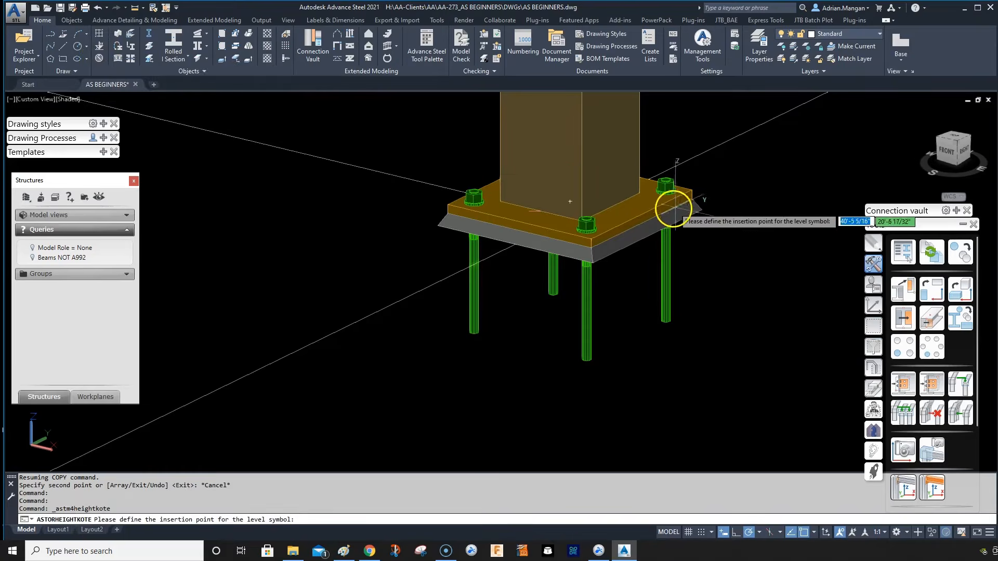
{"action": "left_click", "coordinate": [696, 208]}
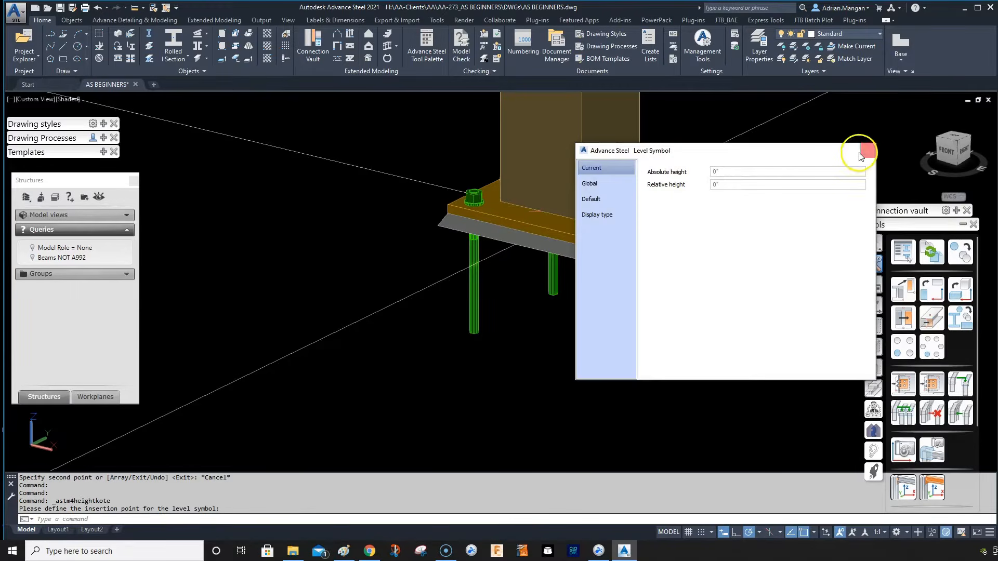
{"action": "left_click", "coordinate": [866, 151]}
Examine the level symbol at the rear column's base from near and far, in relation to both column bases.
{"action": "scroll", "coordinate": [722, 205], "scroll_direction": "down", "scroll_amount": 5}
{"action": "scroll", "coordinate": [723, 205], "scroll_direction": "up", "scroll_amount": 3}
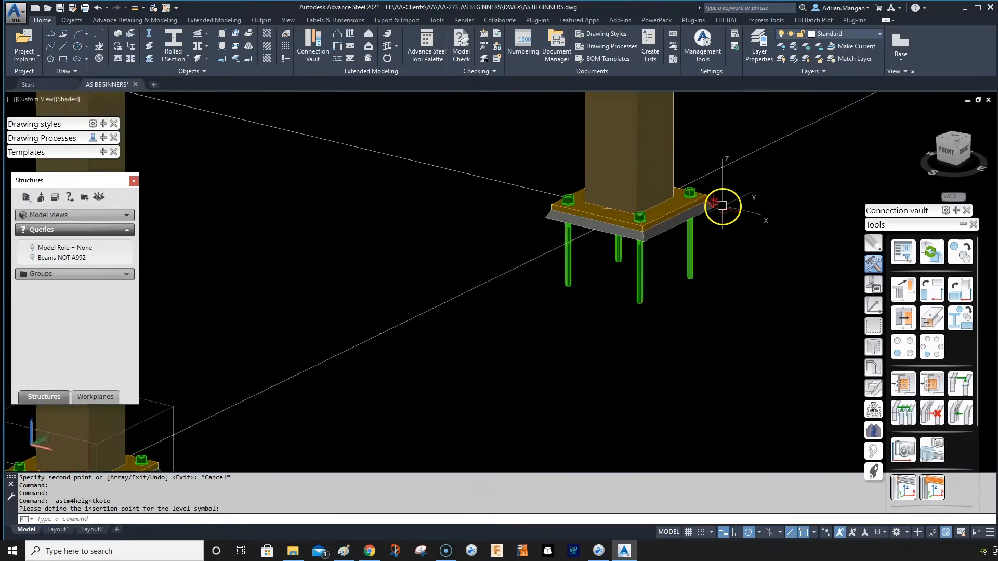
{"action": "scroll", "coordinate": [722, 205], "scroll_direction": "down", "scroll_amount": 5}
{"action": "middle_click_drag", "start_coordinate": [719, 202], "coordinate": [748, 222], "text": "shift"}
{"action": "scroll", "coordinate": [717, 213], "scroll_direction": "up", "scroll_amount": 6}
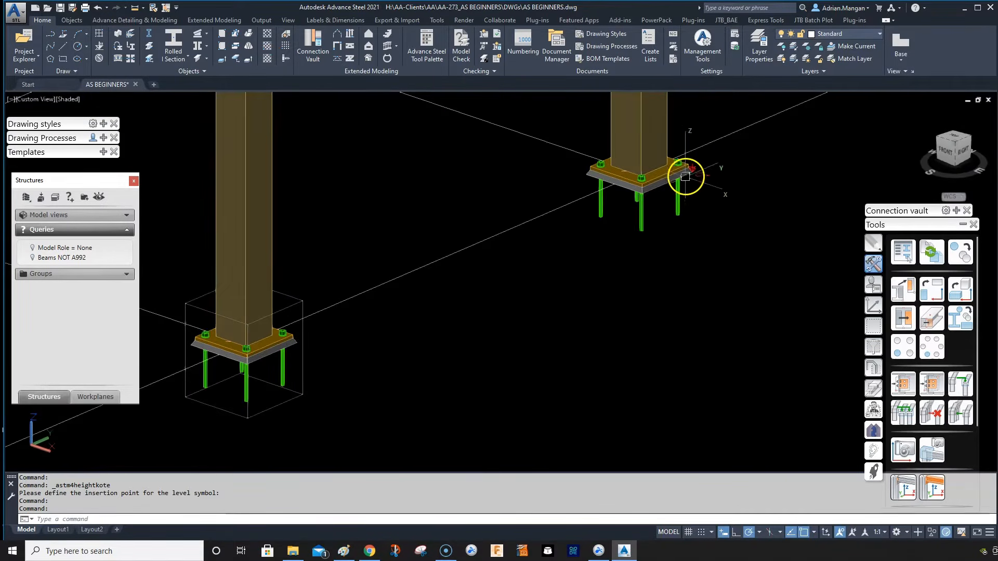
{"action": "scroll", "coordinate": [686, 174], "scroll_direction": "up", "scroll_amount": 5}
{"action": "scroll", "coordinate": [650, 214], "scroll_direction": "down", "scroll_amount": 5}
{"action": "scroll", "coordinate": [662, 190], "scroll_direction": "up", "scroll_amount": 4}
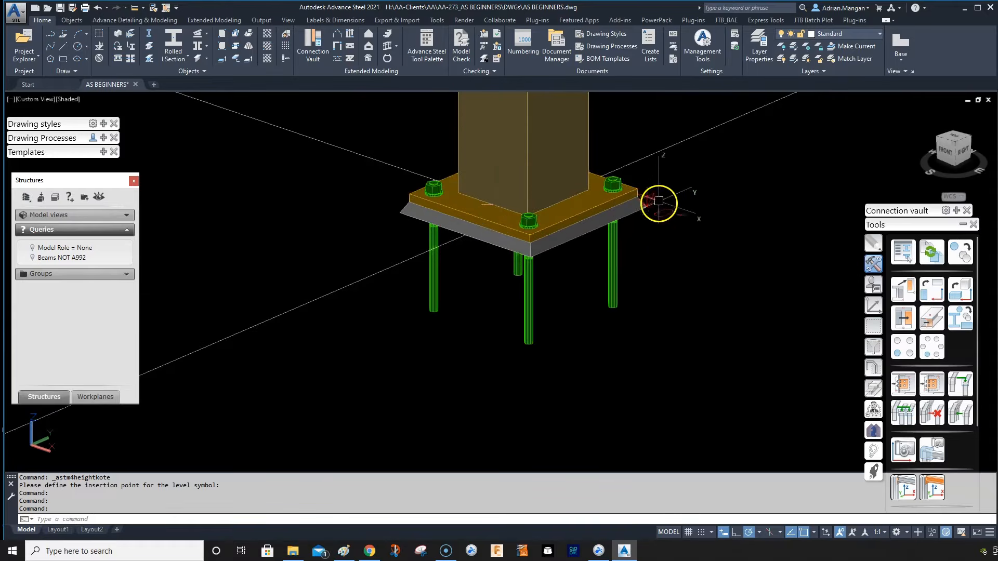
{"action": "scroll", "coordinate": [675, 208], "scroll_direction": "down", "scroll_amount": 4}
{"action": "scroll", "coordinate": [691, 217], "scroll_direction": "up", "scroll_amount": 3}
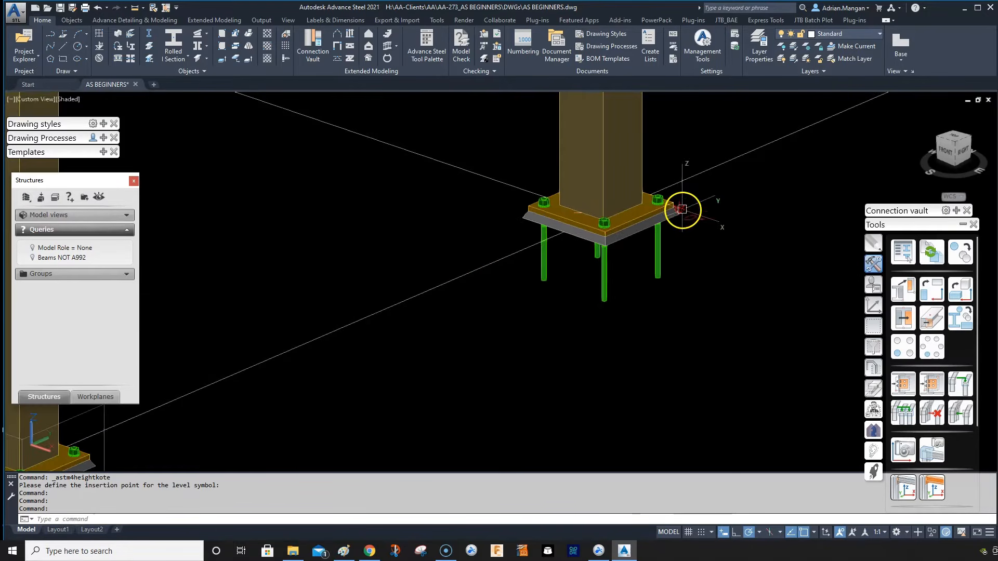
{"action": "scroll", "coordinate": [681, 211], "scroll_direction": "up", "scroll_amount": 2}
{"action": "scroll", "coordinate": [727, 229], "scroll_direction": "down", "scroll_amount": 6}
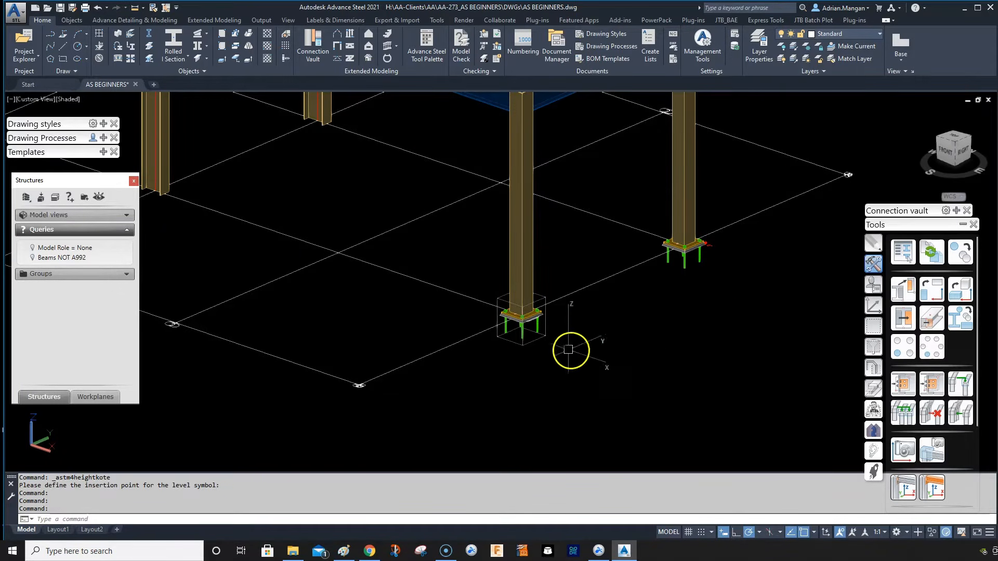
{"action": "middle_click_drag", "start_coordinate": [742, 252], "coordinate": [742, 232], "text": "shift"}
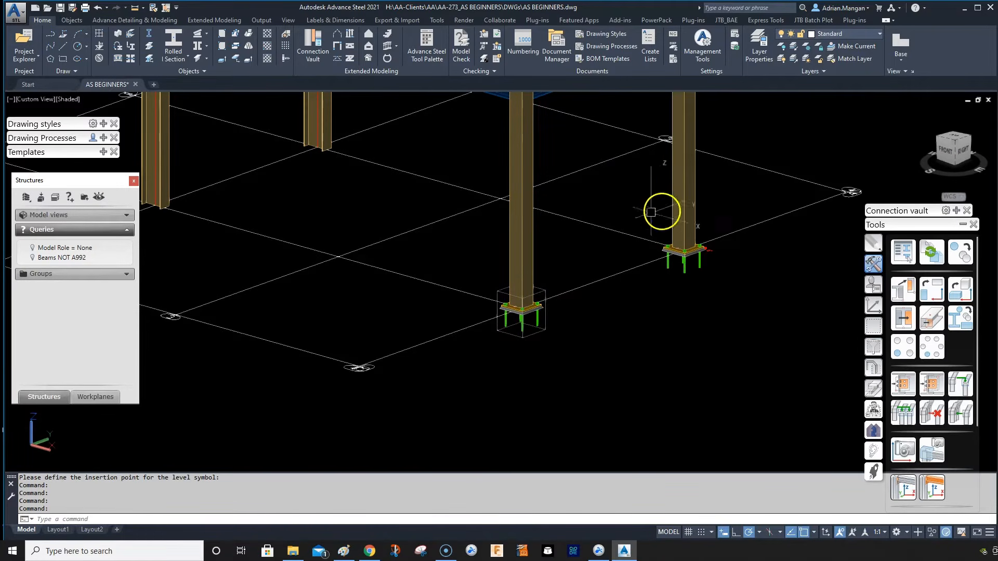
{"action": "scroll", "coordinate": [679, 247], "scroll_direction": "up", "scroll_amount": 8}
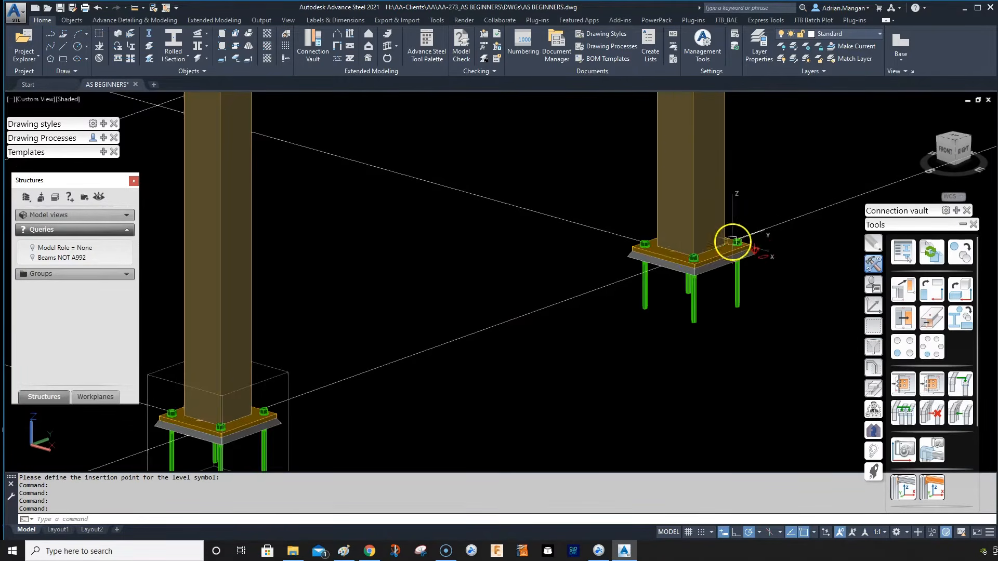
Set the global datum level of the base level symbol to 4' and recheck its current heights.
{"action": "double_click", "coordinate": [752, 255]}
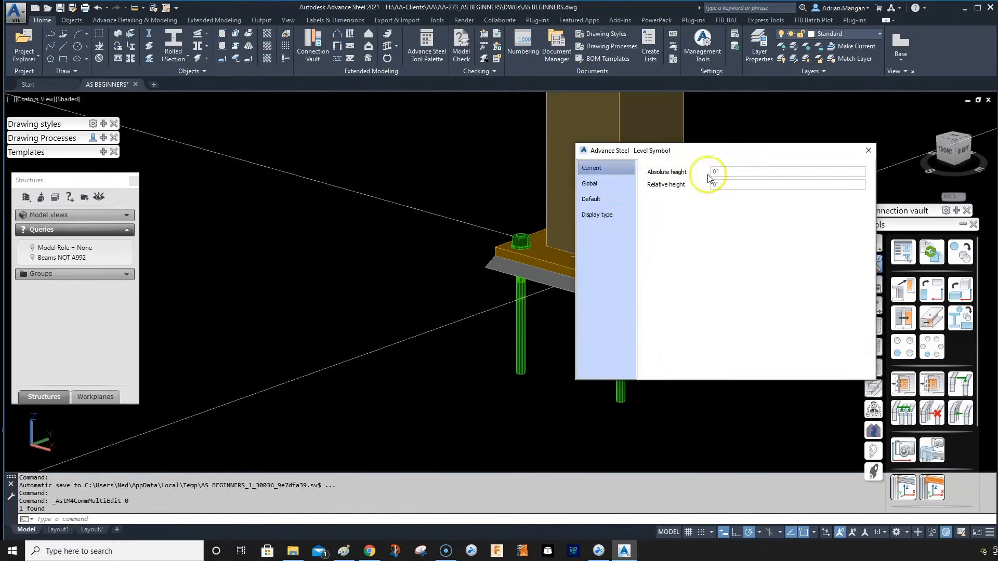
{"action": "left_click", "coordinate": [618, 183]}
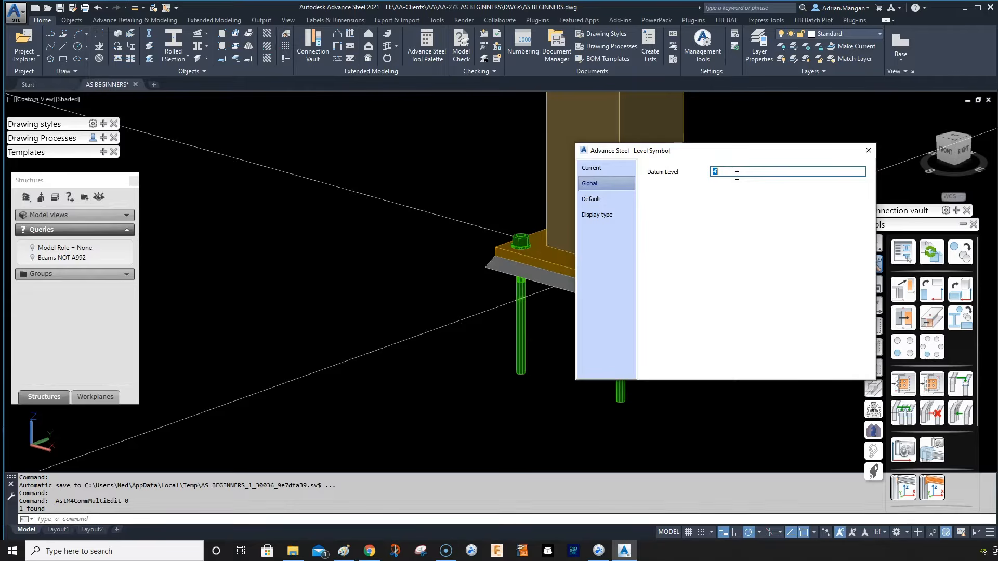
{"action": "left_click", "coordinate": [868, 150]}
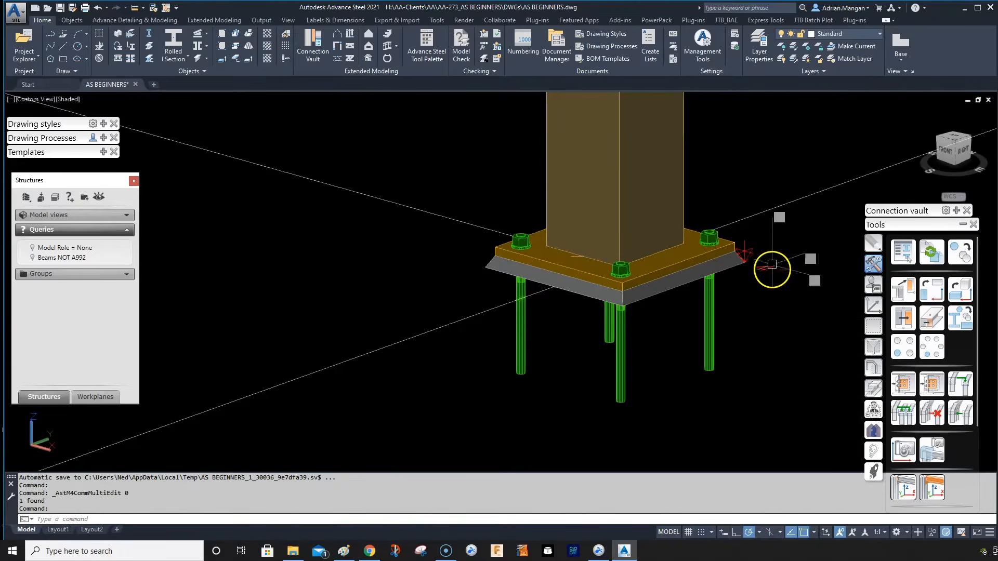
{"action": "scroll", "coordinate": [769, 269], "scroll_direction": "up", "scroll_amount": 3}
{"action": "double_click", "coordinate": [769, 269]}
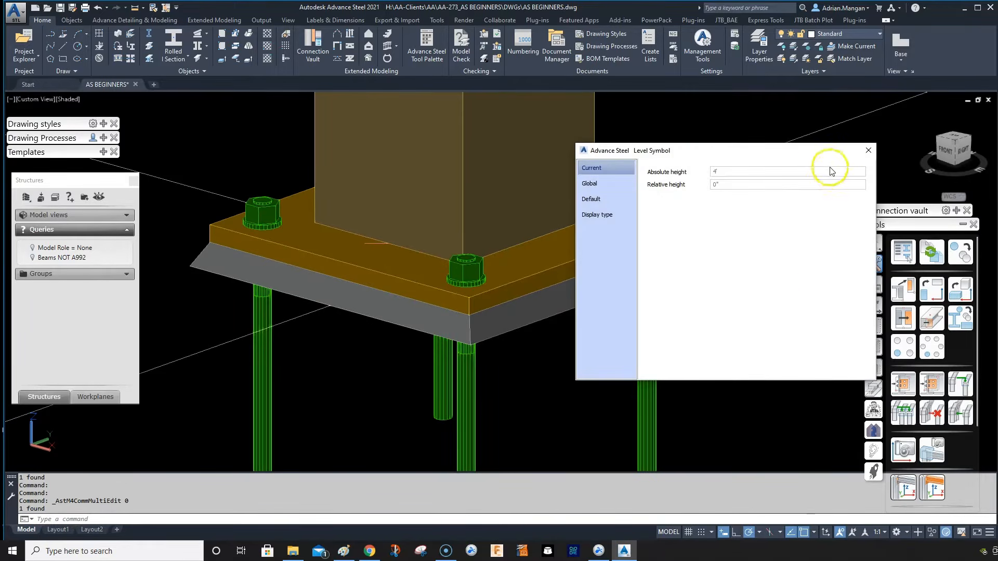
{"action": "left_click", "coordinate": [868, 150]}
Place a level symbol at the top corner of the rear column and compare its heights with the base level.
{"action": "scroll", "coordinate": [777, 215], "scroll_direction": "down", "scroll_amount": 6}
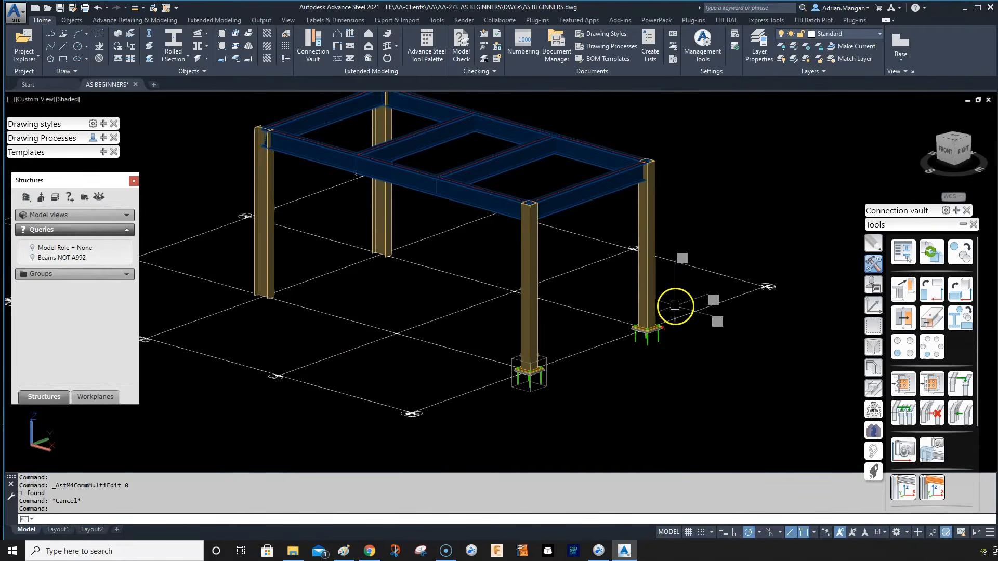
{"action": "scroll", "coordinate": [657, 156], "scroll_direction": "up", "scroll_amount": 5}
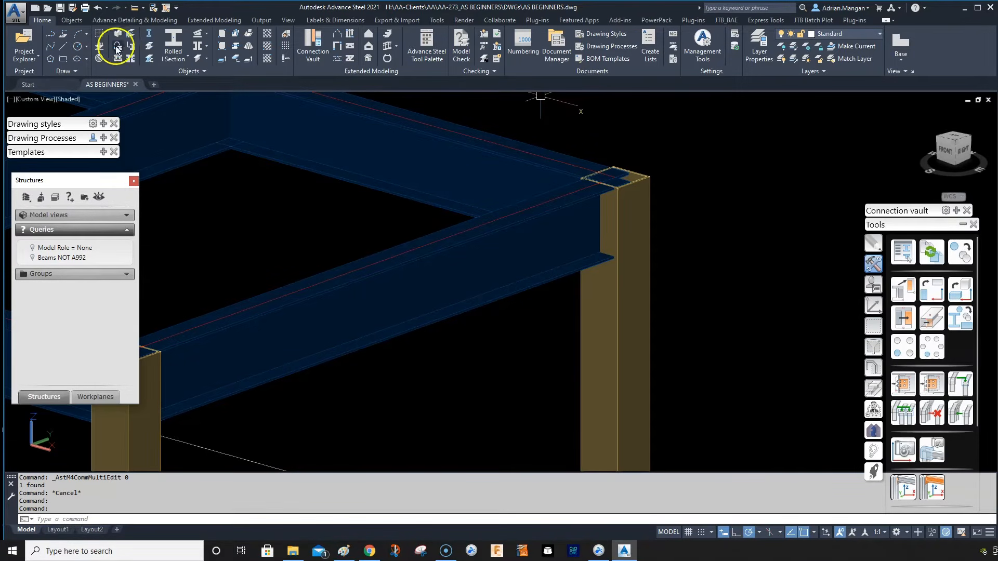
{"action": "left_click", "coordinate": [98, 49]}
{"action": "left_click", "coordinate": [654, 174]}
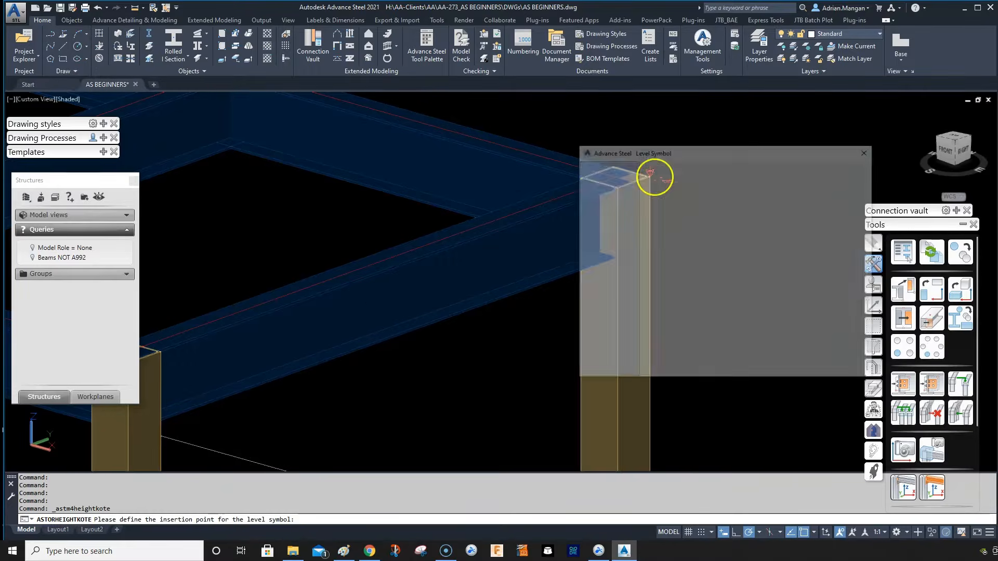
{"action": "left_click_drag", "start_coordinate": [757, 154], "coordinate": [497, 227]}
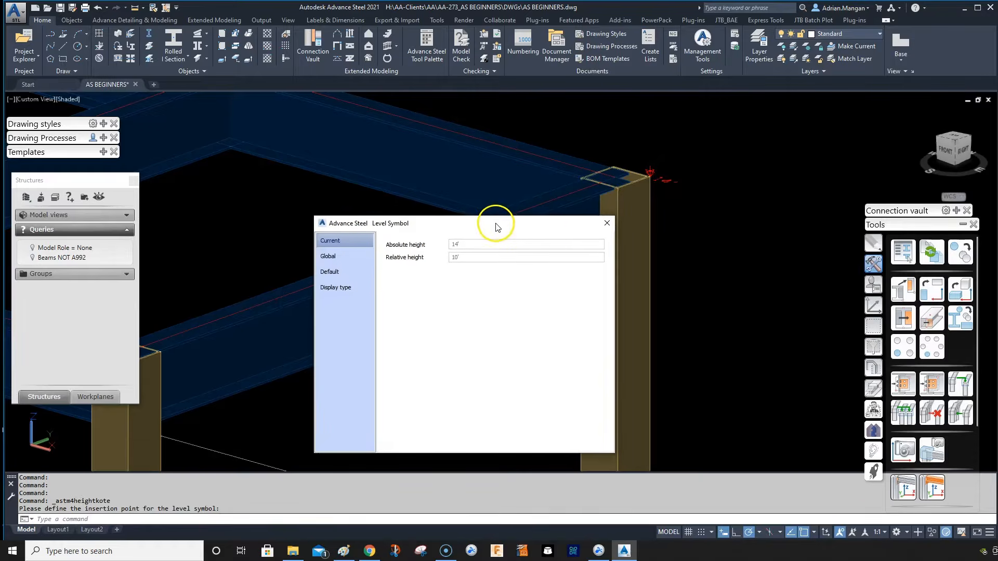
{"action": "scroll", "coordinate": [649, 177], "scroll_direction": "up", "scroll_amount": 3}
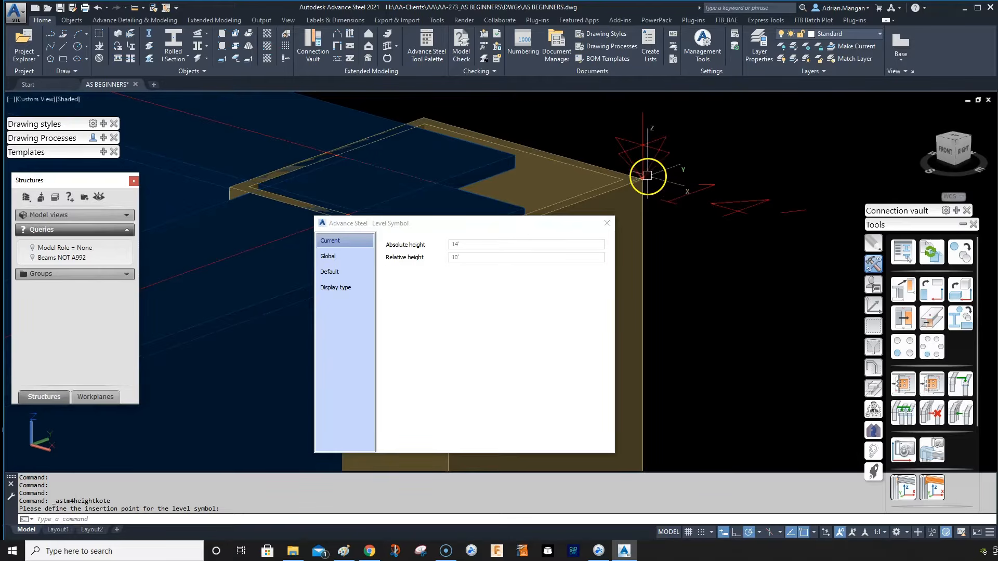
{"action": "scroll", "coordinate": [660, 207], "scroll_direction": "down", "scroll_amount": 5}
{"action": "scroll", "coordinate": [775, 171], "scroll_direction": "up", "scroll_amount": 6}
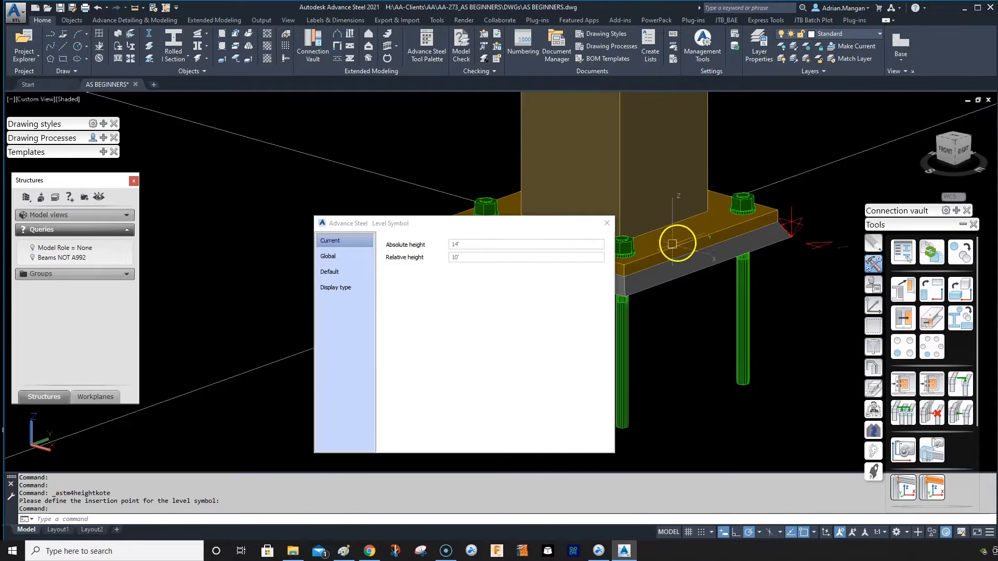
{"action": "scroll", "coordinate": [668, 249], "scroll_direction": "down", "scroll_amount": 5}
{"action": "left_click", "coordinate": [607, 222]}
{"action": "scroll", "coordinate": [616, 227], "scroll_direction": "down", "scroll_amount": 5}
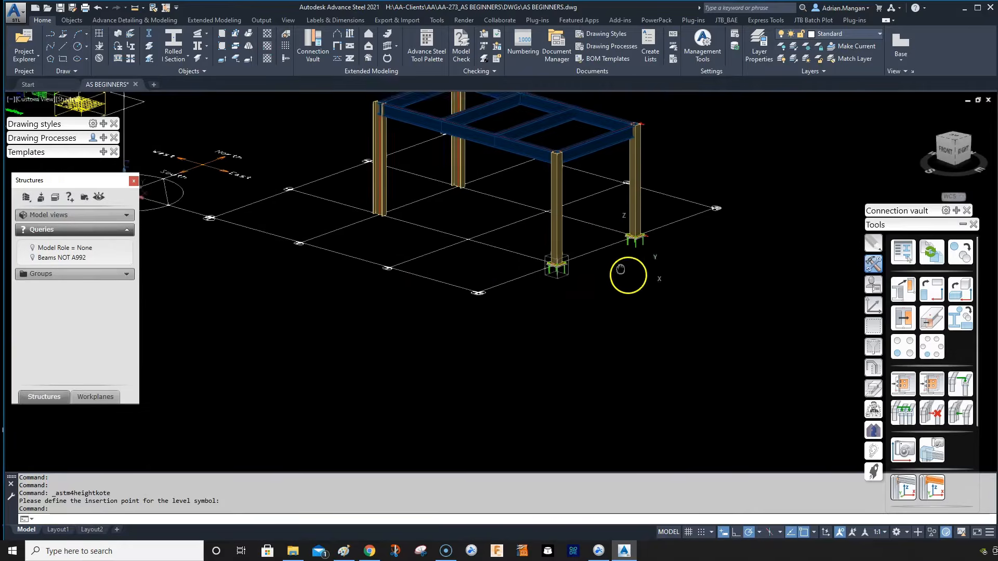
{"action": "middle_click_drag", "start_coordinate": [629, 275], "coordinate": [704, 334]}
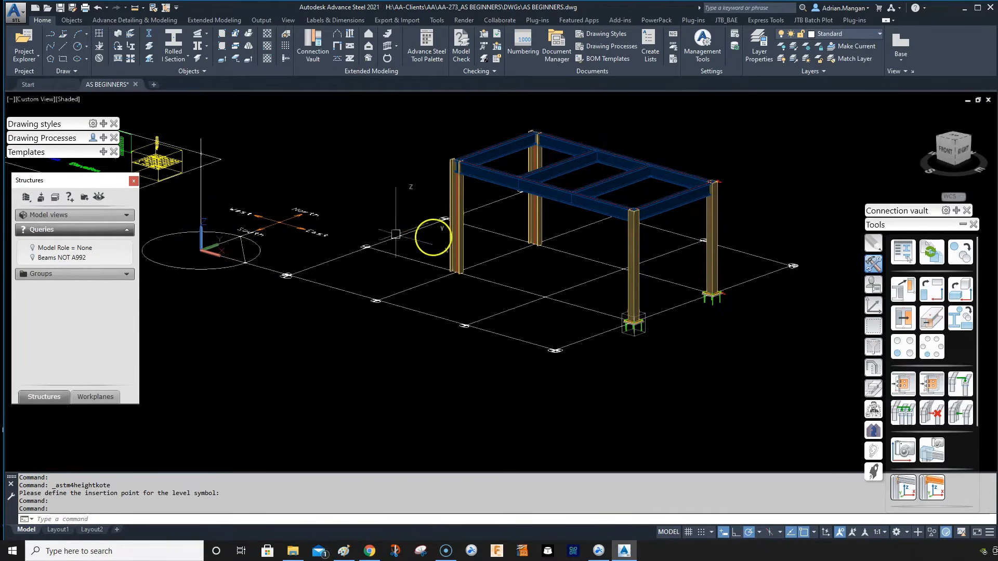
{"action": "middle_click_drag", "start_coordinate": [348, 290], "coordinate": [478, 279]}
{"action": "key", "text": "Escape"}
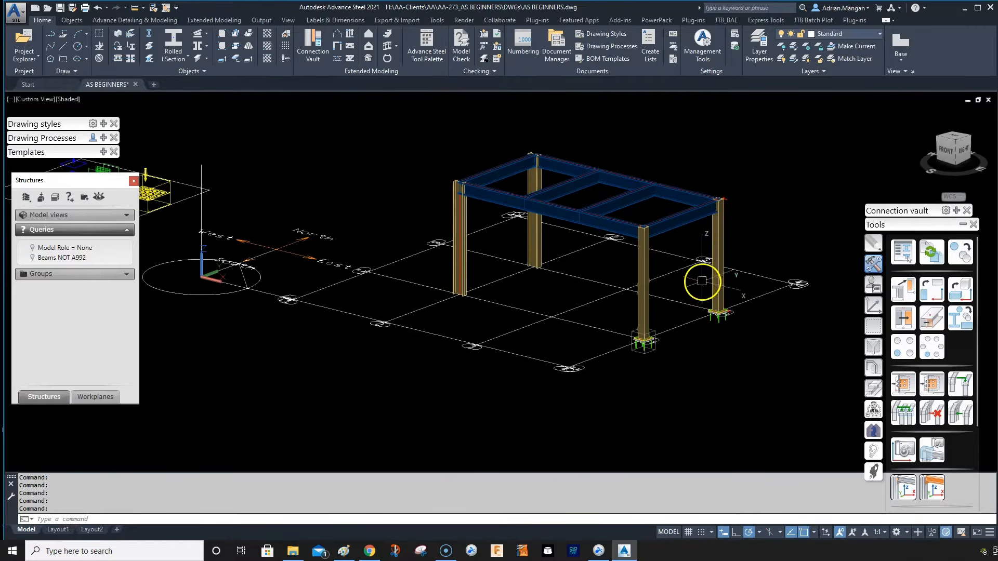
Transfer the front tube column's base plate joint, not as a slave, to the nearest I-section column without an additional concrete object.
{"action": "scroll", "coordinate": [696, 312], "scroll_direction": "up", "scroll_amount": 3}
{"action": "scroll", "coordinate": [723, 305], "scroll_direction": "up", "scroll_amount": 2}
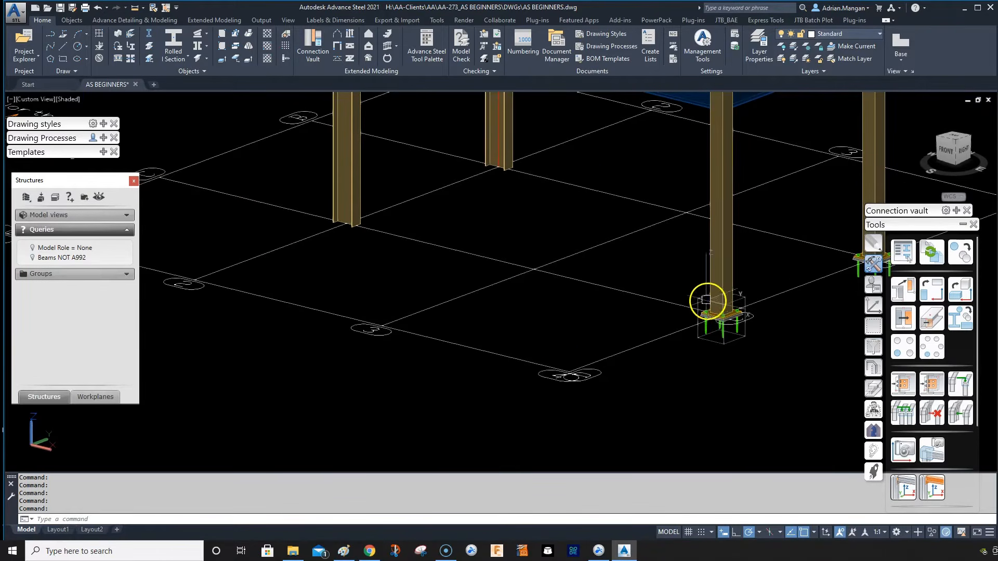
{"action": "scroll", "coordinate": [727, 307], "scroll_direction": "up", "scroll_amount": 2}
{"action": "left_click", "coordinate": [751, 343]}
{"action": "scroll", "coordinate": [623, 307], "scroll_direction": "down", "scroll_amount": 5}
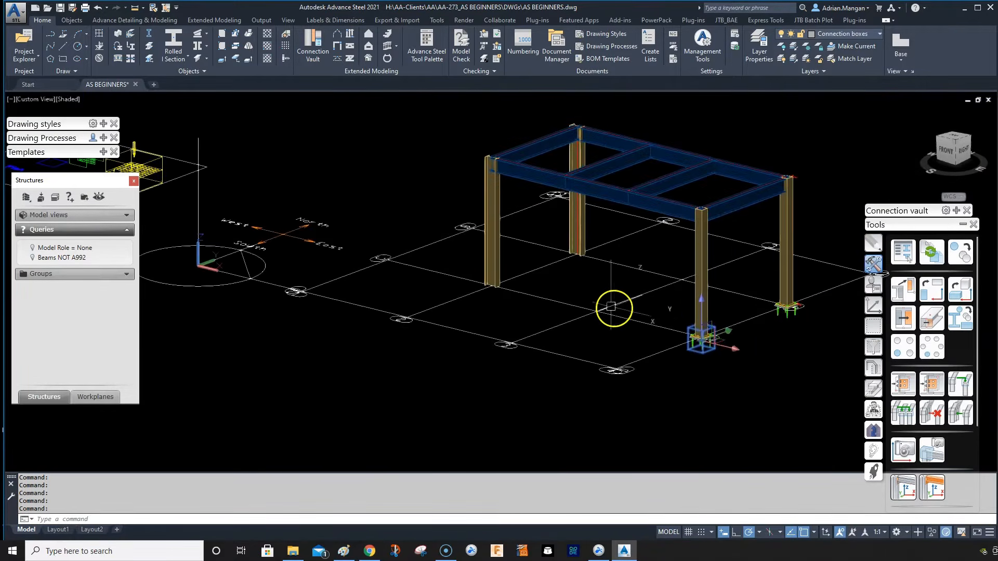
{"action": "scroll", "coordinate": [471, 274], "scroll_direction": "up", "scroll_amount": 3}
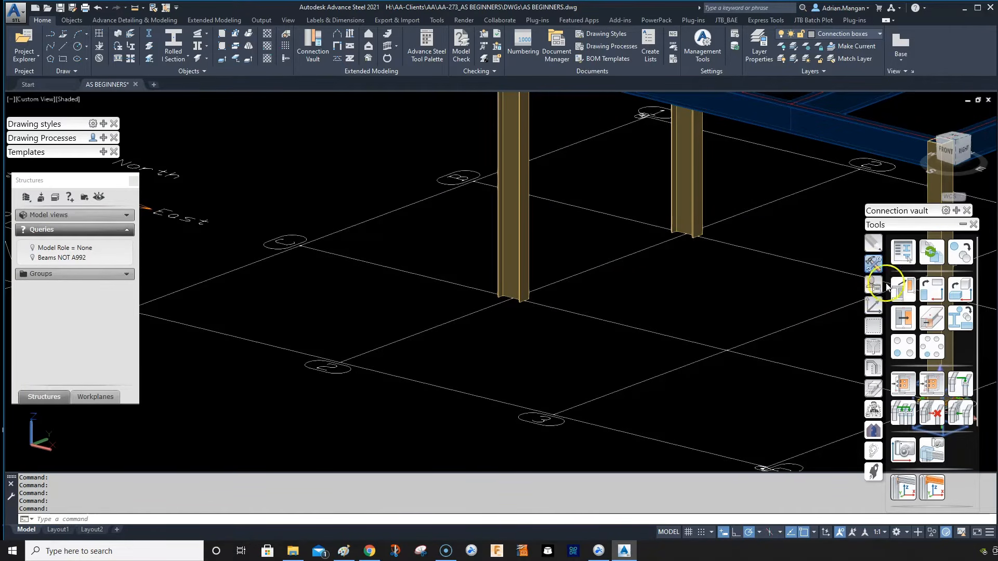
{"action": "left_click", "coordinate": [960, 385]}
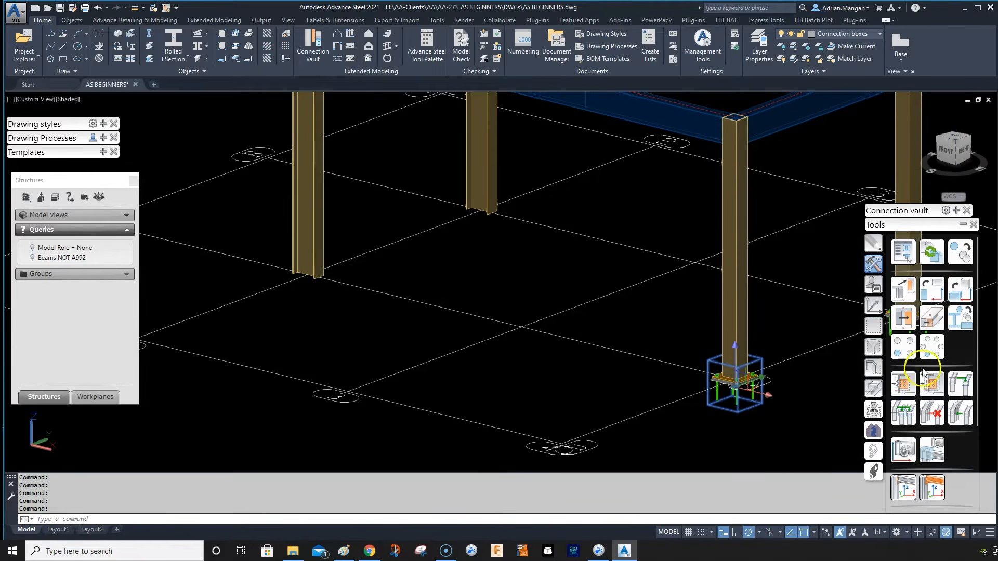
{"action": "left_click", "coordinate": [906, 387]}
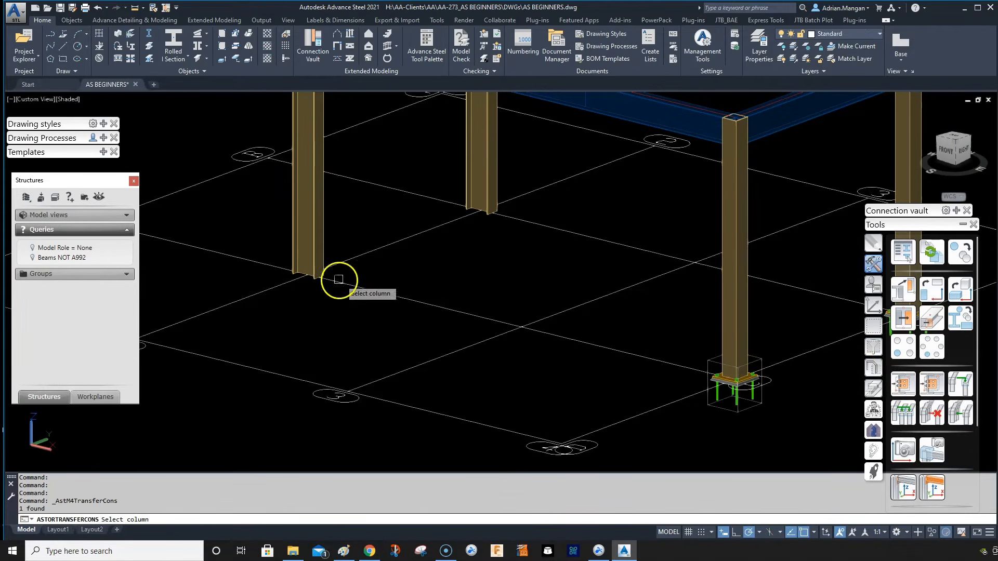
{"action": "left_click", "coordinate": [319, 262]}
{"action": "left_click", "coordinate": [345, 295]}
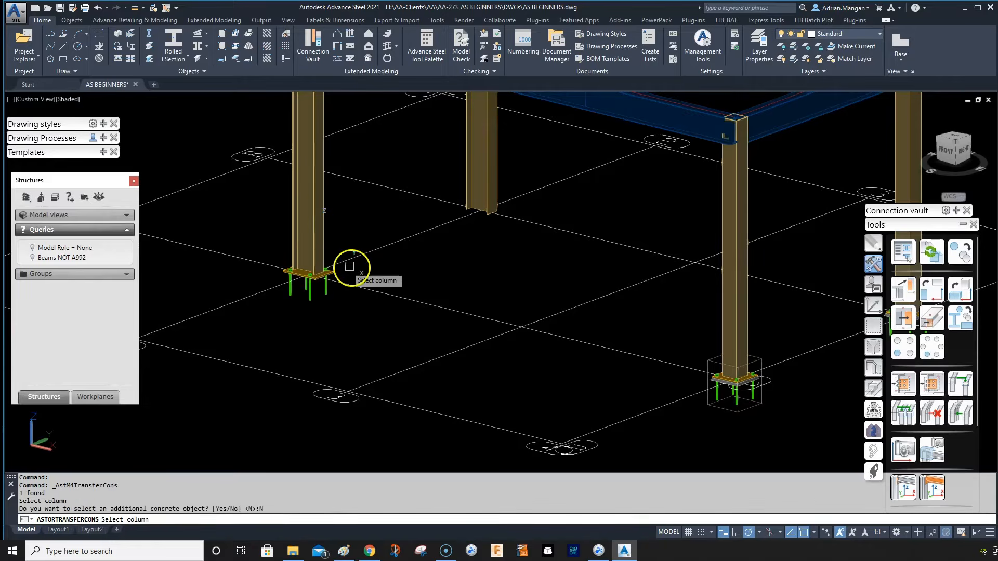
End the joint transfer and examine the I-section column's new base plate and anchors, comparing them with the tube column's base.
{"action": "key", "text": "Return"}
{"action": "scroll", "coordinate": [323, 294], "scroll_direction": "up", "scroll_amount": 5}
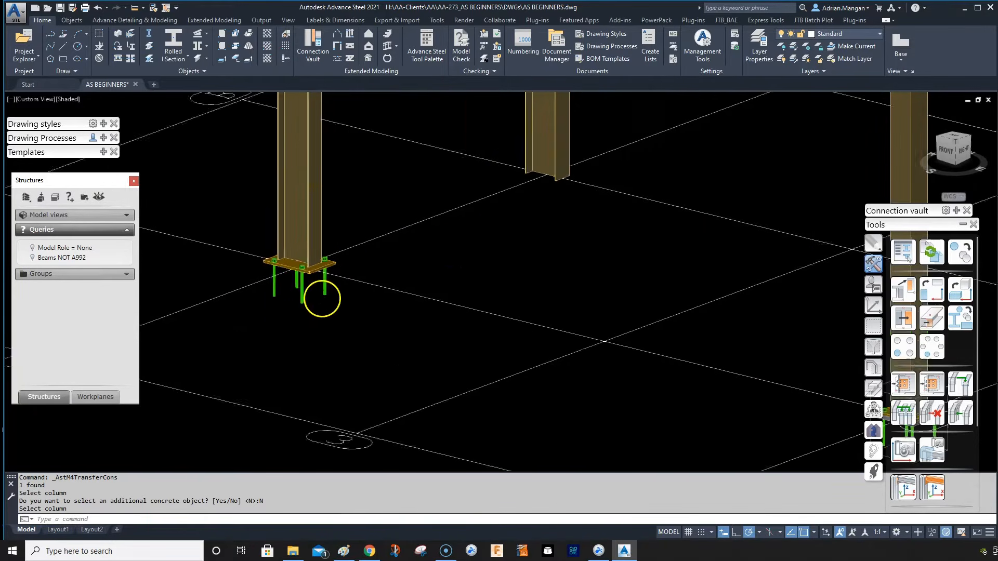
{"action": "middle_click_drag", "start_coordinate": [322, 294], "coordinate": [359, 335], "text": "shift"}
{"action": "scroll", "coordinate": [523, 311], "scroll_direction": "down", "scroll_amount": 5}
{"action": "scroll", "coordinate": [769, 224], "scroll_direction": "up", "scroll_amount": 5}
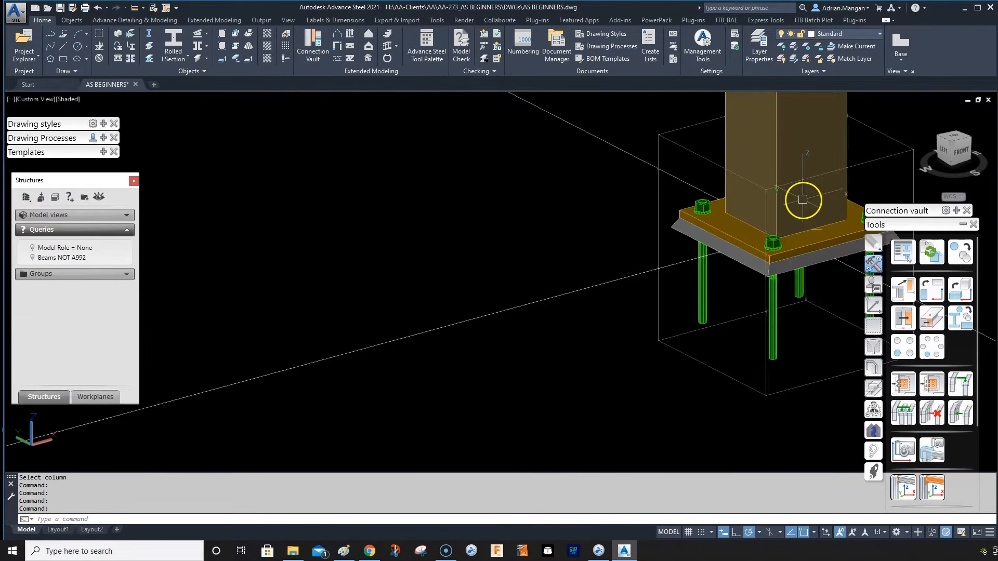
{"action": "scroll", "coordinate": [803, 199], "scroll_direction": "down", "scroll_amount": 5}
{"action": "scroll", "coordinate": [468, 299], "scroll_direction": "up", "scroll_amount": 5}
{"action": "middle_click_drag", "start_coordinate": [476, 303], "coordinate": [535, 284], "text": "shift"}
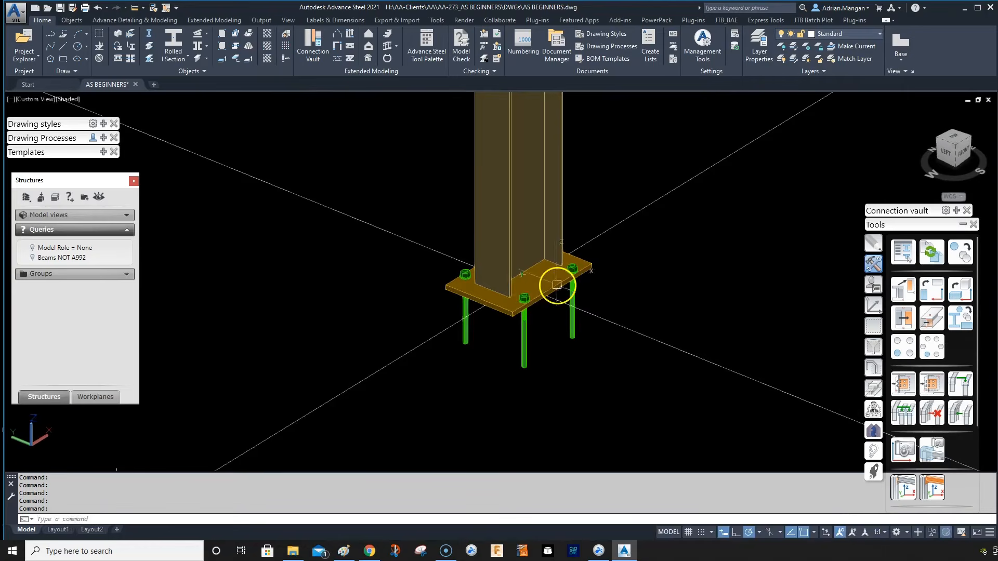
{"action": "mouse_move", "coordinate": [578, 244]}
{"action": "middle_mouse_down", "text": "shift"}
{"action": "mouse_move", "coordinate": [577, 269]}
{"action": "mouse_move", "coordinate": [581, 261]}
{"action": "middle_mouse_up", "text": "shift"}
{"action": "middle_click_drag", "start_coordinate": [511, 300], "coordinate": [516, 291], "text": "shift"}
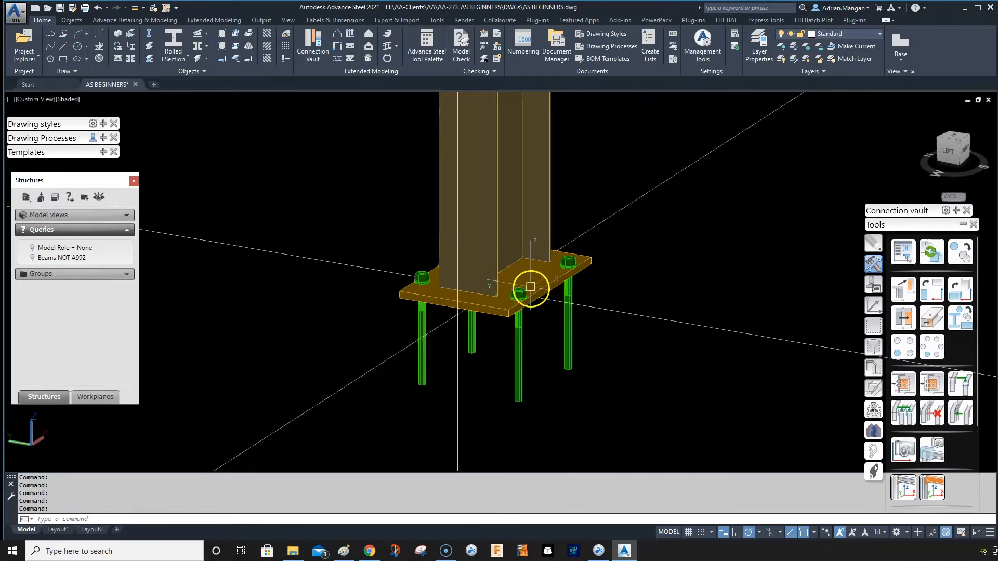
{"action": "middle_click_drag", "start_coordinate": [530, 285], "coordinate": [550, 276], "text": "shift"}
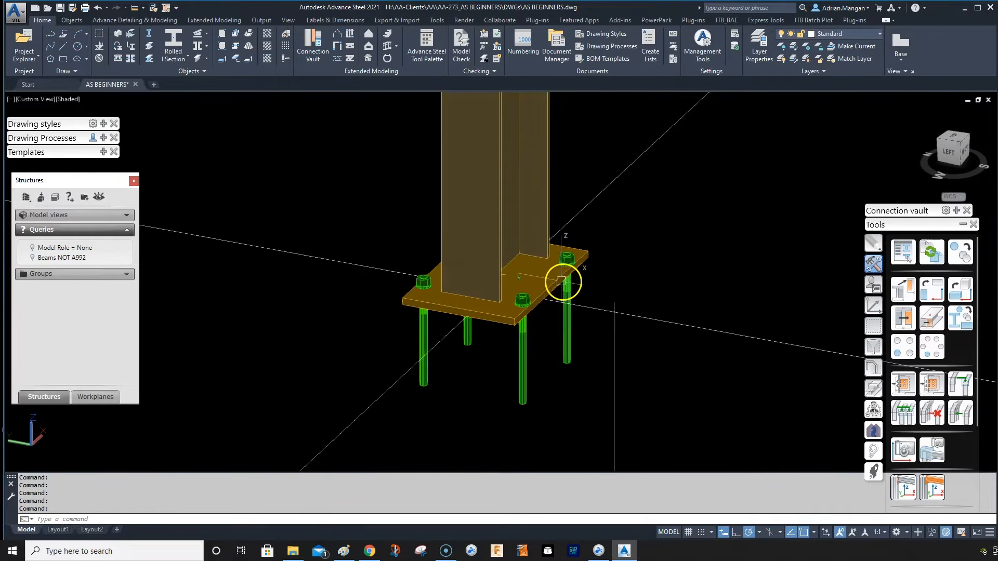
Open the joint properties from the I-section column's base plate and bring up the base plate layout settings.
{"action": "left_click", "coordinate": [558, 282]}
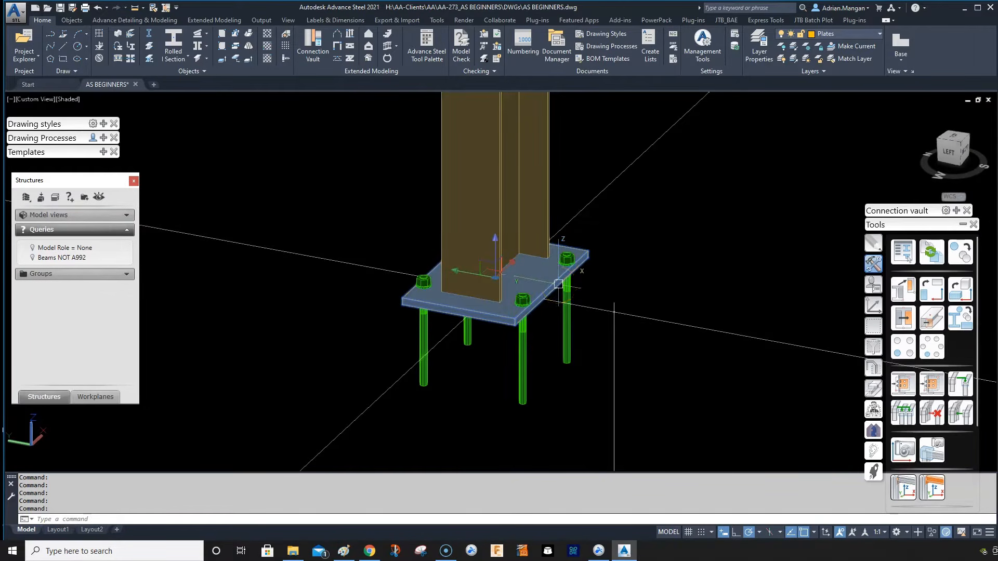
{"action": "right_click", "coordinate": [558, 283]}
{"action": "left_click", "coordinate": [637, 364]}
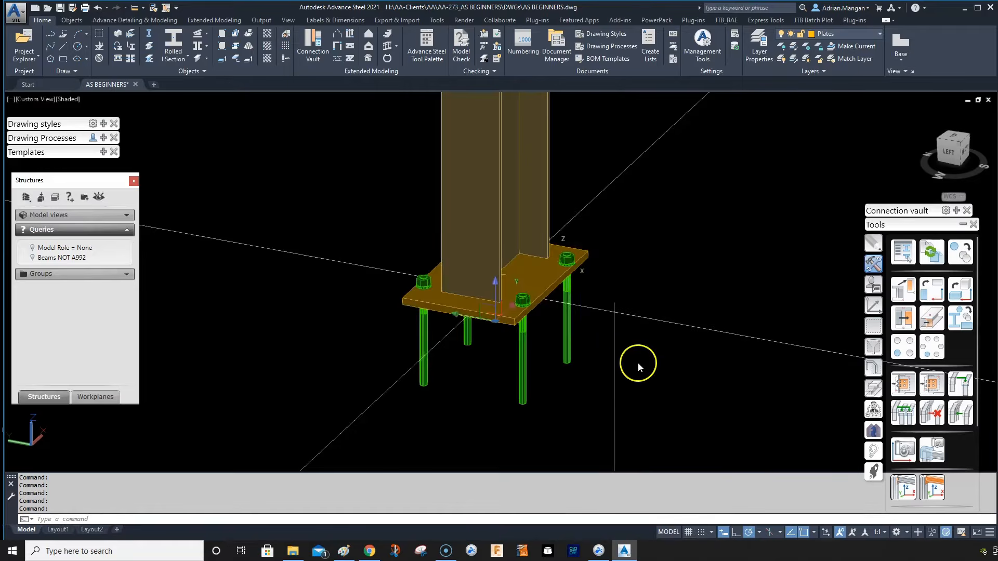
{"action": "left_click_drag", "start_coordinate": [578, 229], "coordinate": [907, 154]}
{"action": "middle_click_drag", "start_coordinate": [519, 251], "coordinate": [595, 244], "text": "shift"}
{"action": "left_click", "coordinate": [678, 294]}
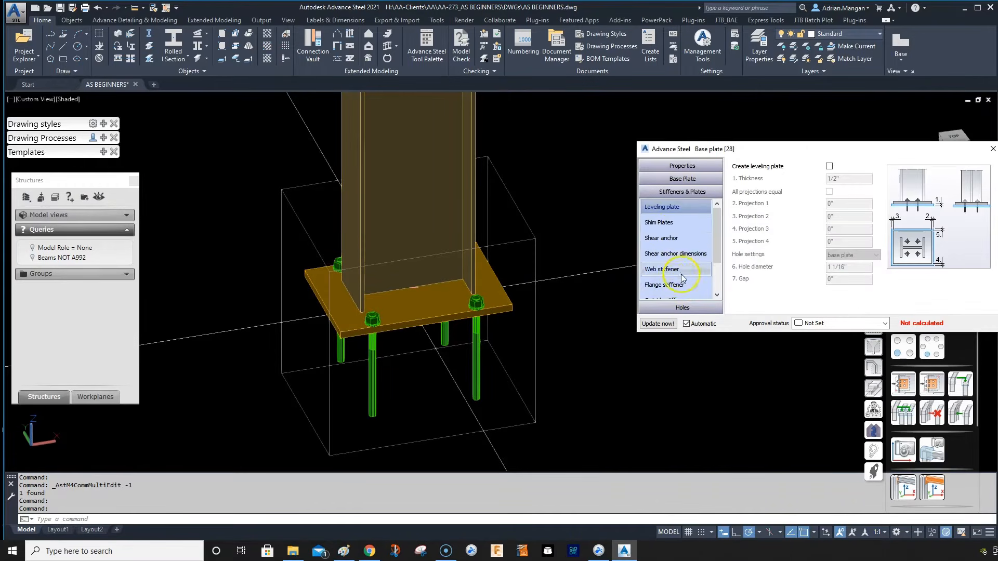
{"action": "left_click", "coordinate": [682, 178]}
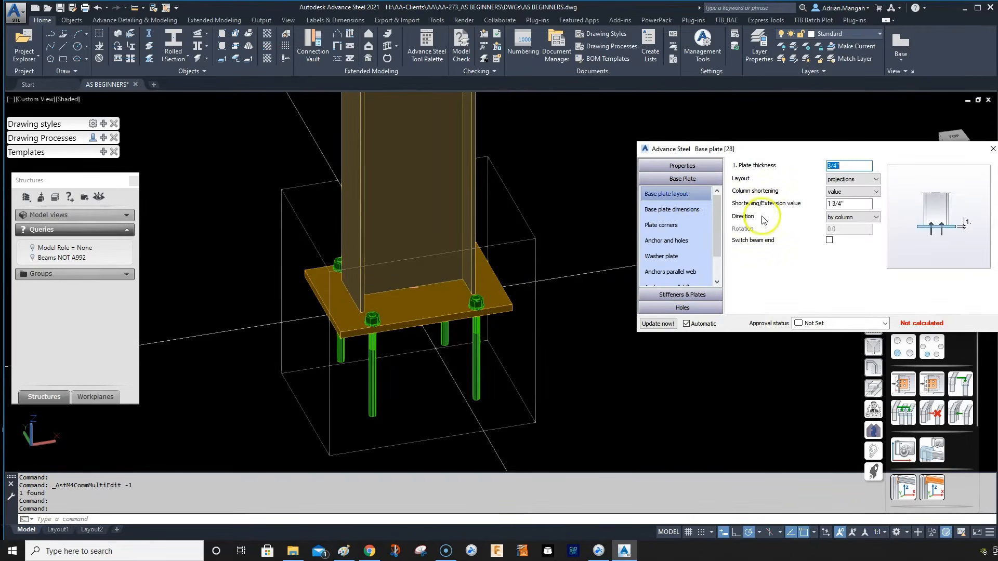
Turn off equal projections in the base plate dimensions so that each of the four sides can be set separately.
{"action": "left_click", "coordinate": [672, 209]}
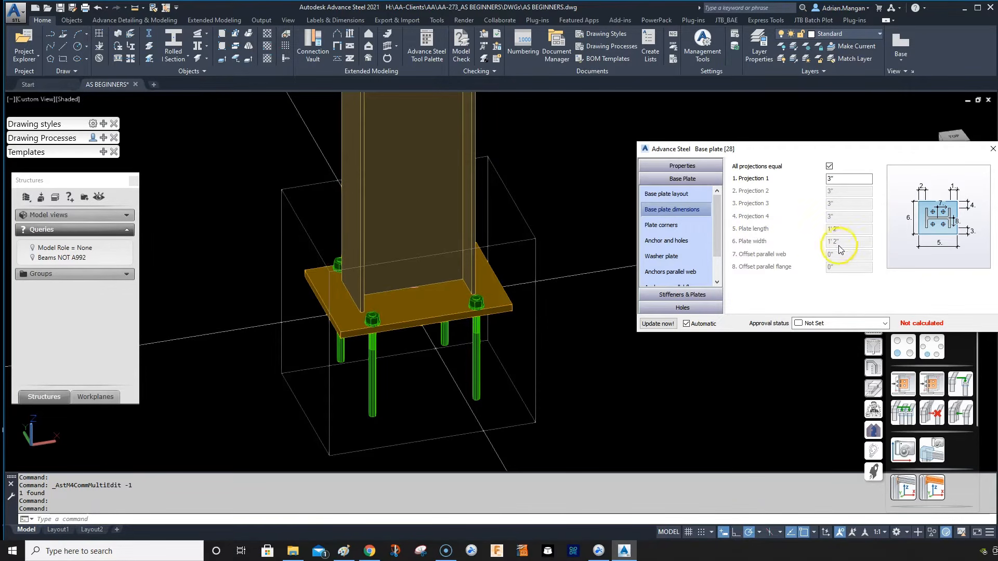
{"action": "left_click", "coordinate": [830, 166]}
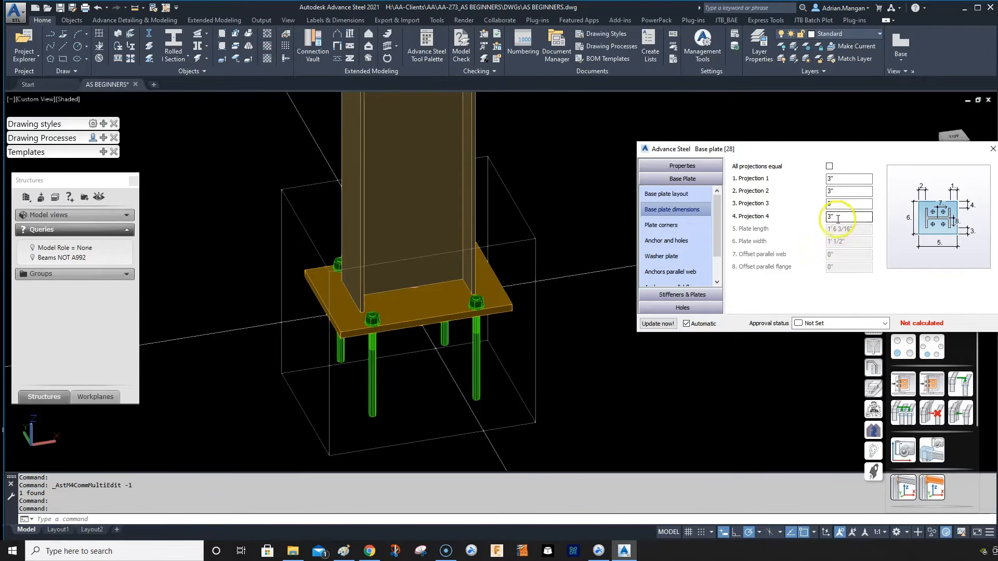
{"action": "middle_click_drag", "start_coordinate": [488, 252], "coordinate": [523, 258], "text": "shift"}
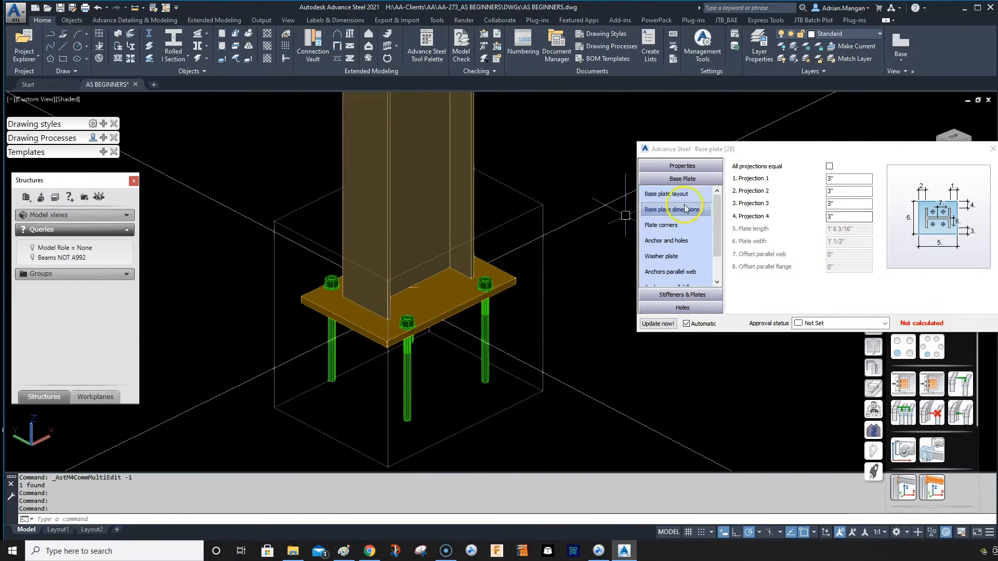
Switch the base plate layout to total and set the plate length to 1' 2" and the plate width to 1'.
{"action": "left_click", "coordinate": [671, 194]}
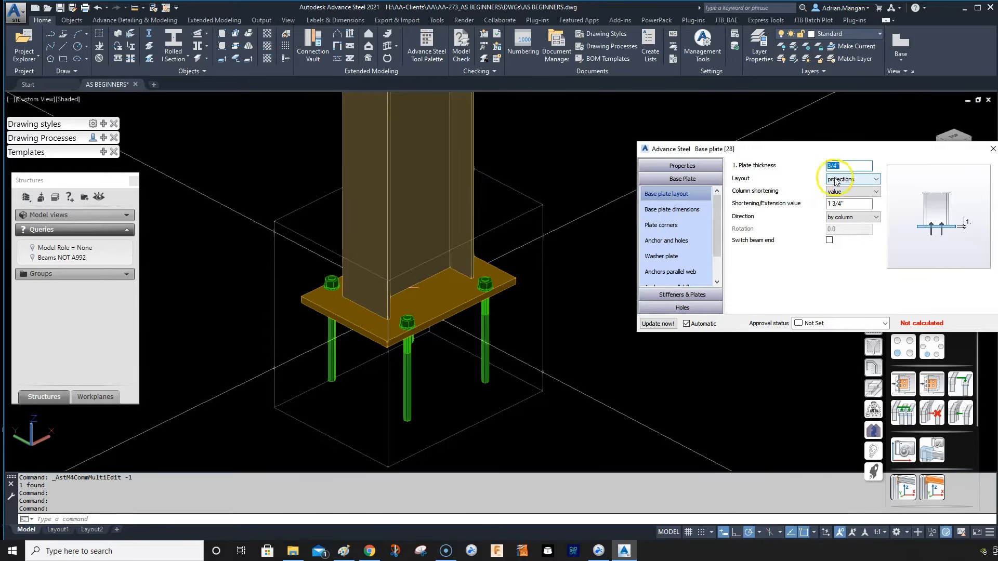
{"action": "left_click", "coordinate": [851, 179]}
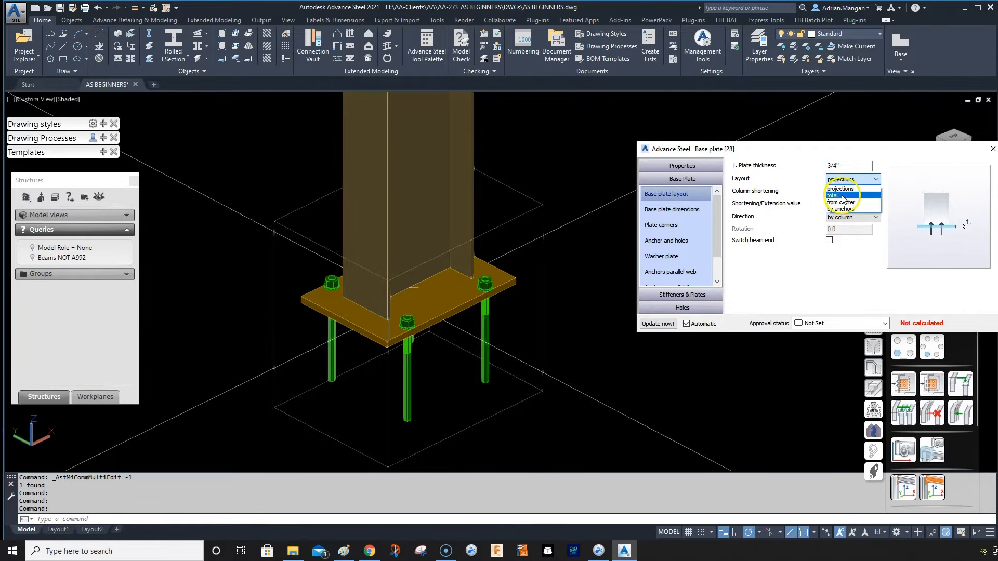
{"action": "left_click", "coordinate": [841, 197]}
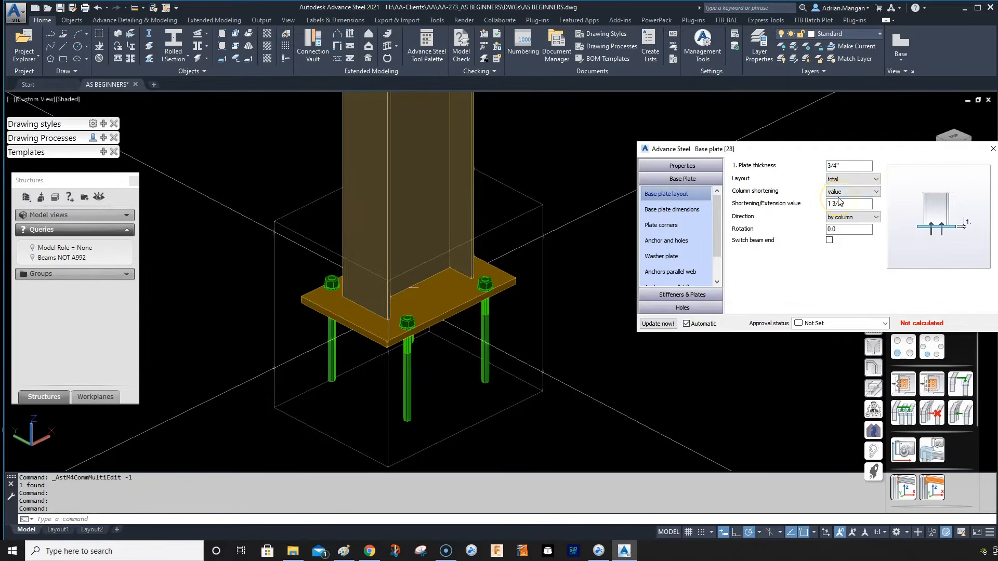
{"action": "left_click", "coordinate": [694, 210]}
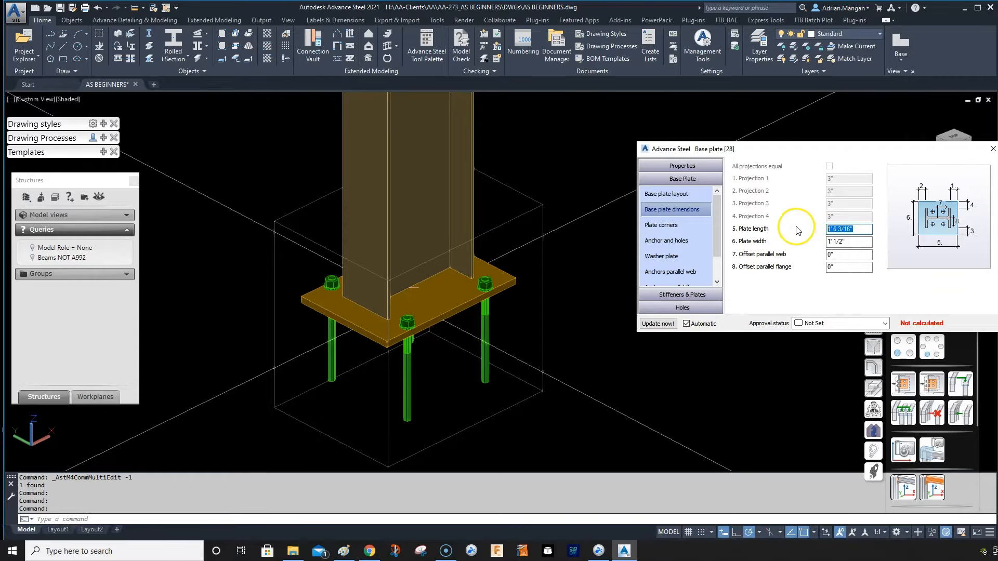
{"action": "type", "text": "14"}
{"action": "key", "text": "Return"}
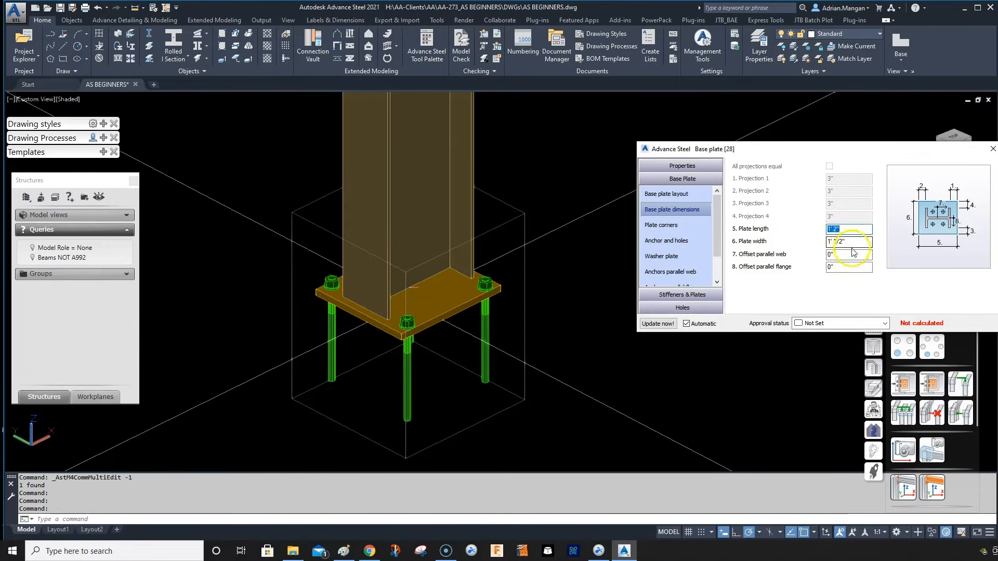
{"action": "key", "text": "Tab"}
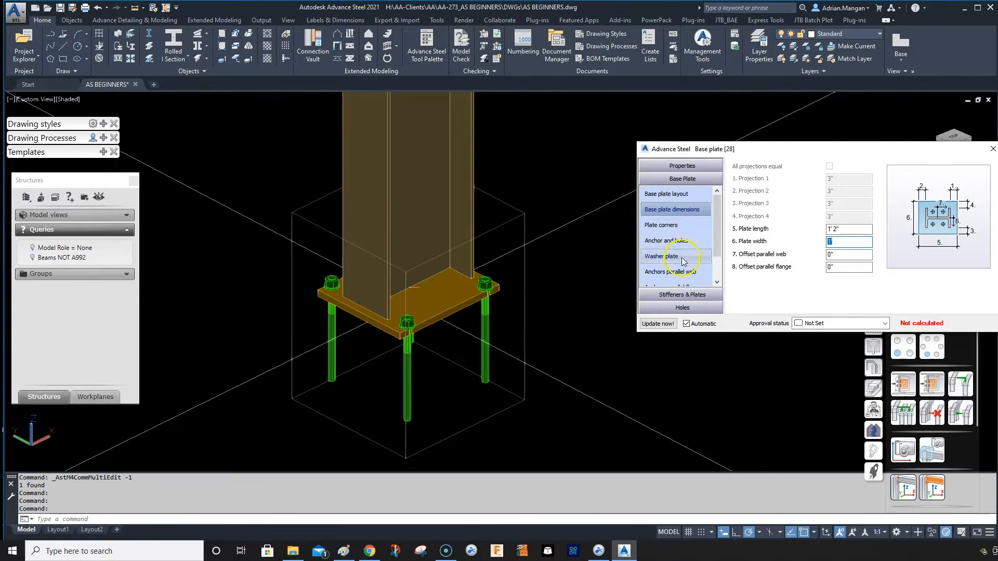
Set the intermediate distance of the anchors parallel to the web, trying 1' before settling on 9".
{"action": "left_click", "coordinate": [670, 271]}
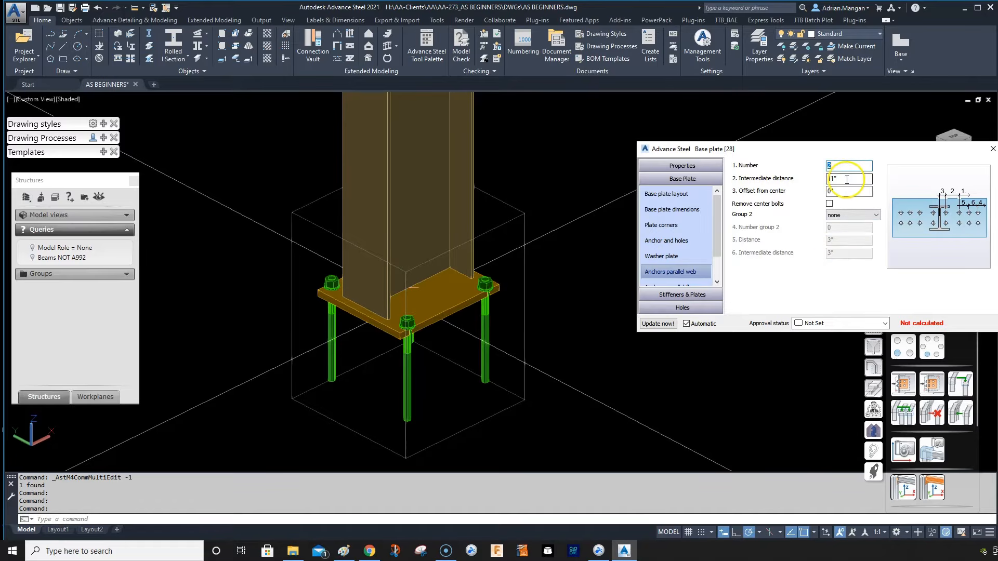
{"action": "left_click_drag", "start_coordinate": [847, 180], "coordinate": [788, 183]}
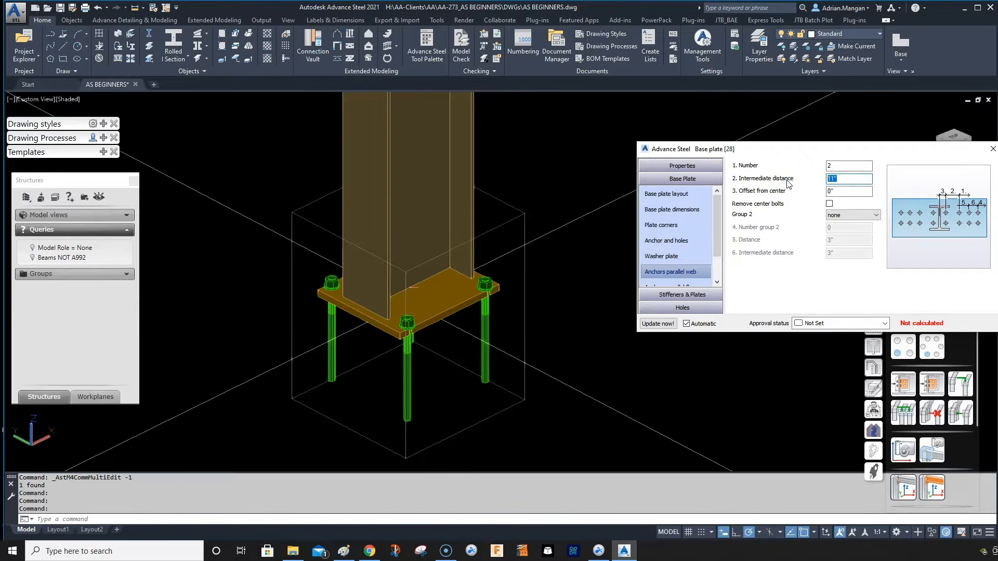
{"action": "left_click", "coordinate": [794, 181]}
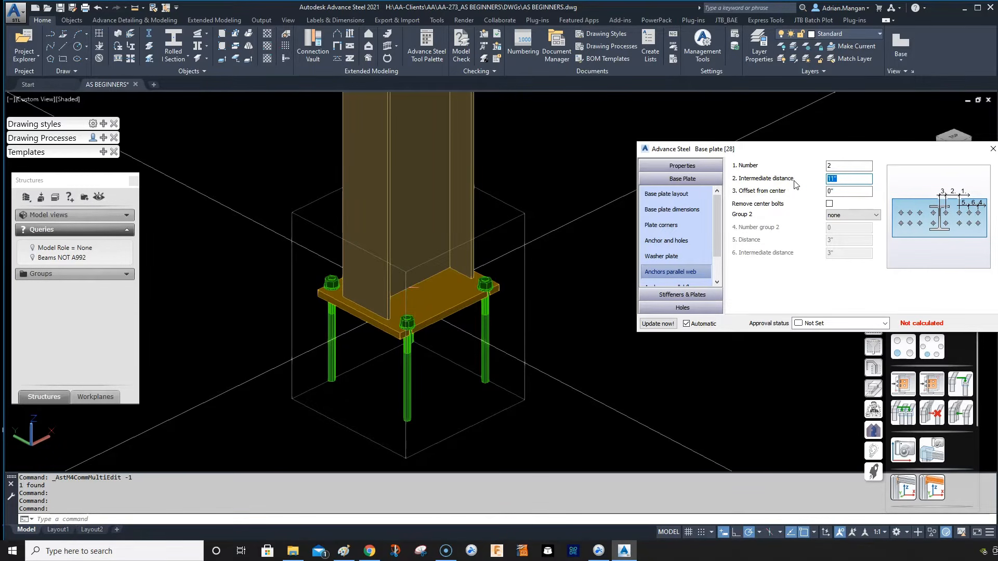
{"action": "left_click", "coordinate": [955, 201]}
{"action": "key", "text": "Return"}
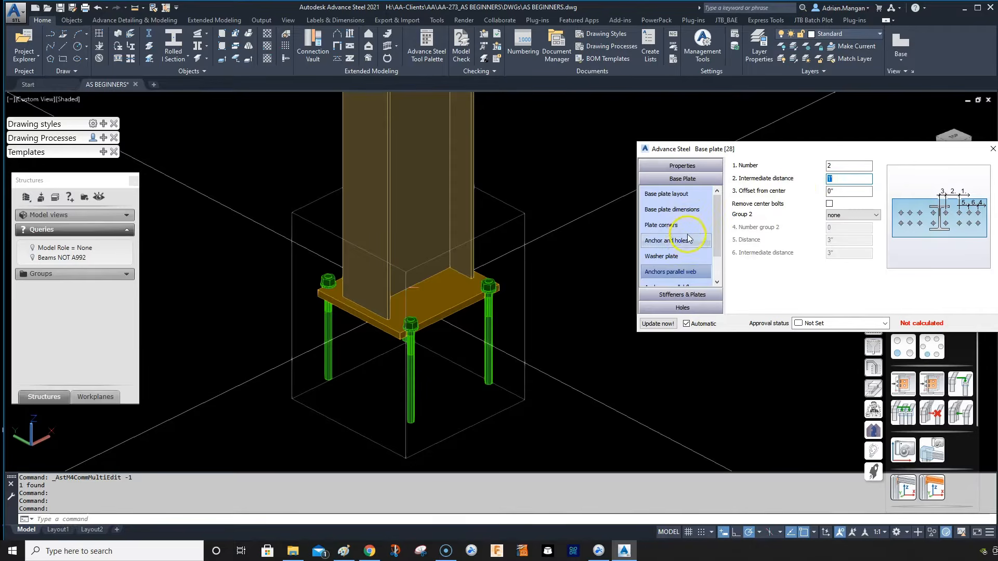
{"action": "left_click", "coordinate": [842, 178]}
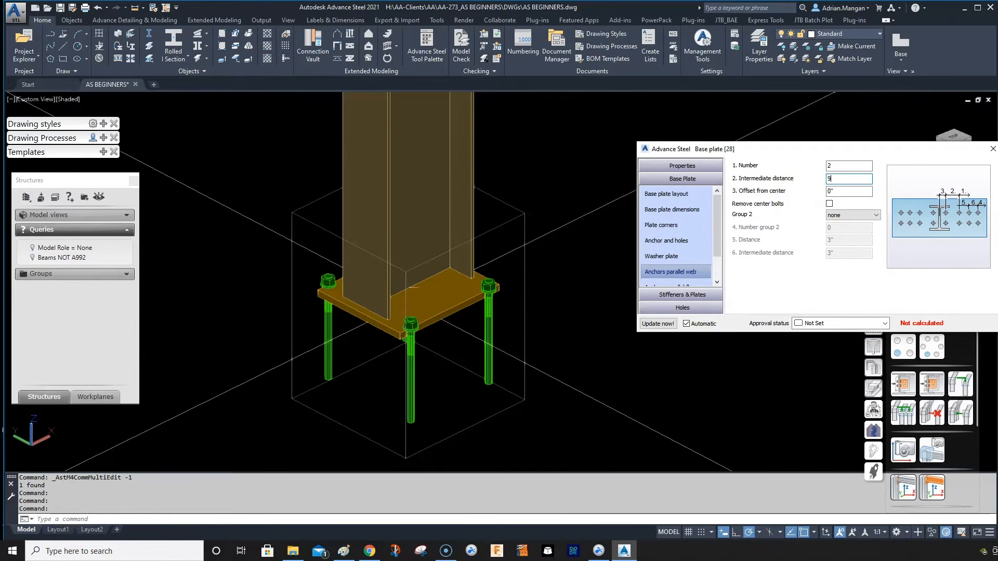
{"action": "type", "text": "9"}
{"action": "key", "text": "Return"}
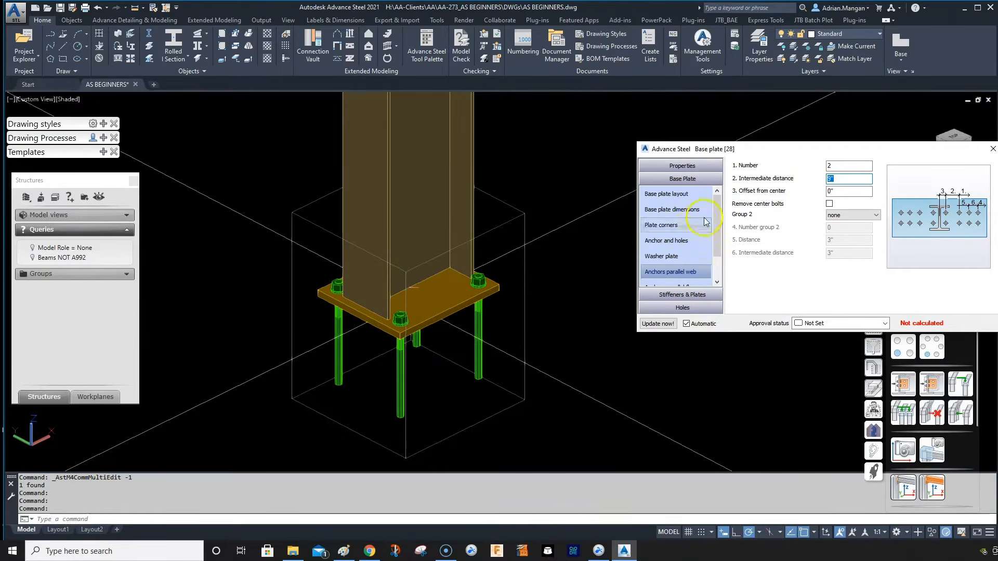
Set the intermediate distance of the anchors parallel to the flange to 9" and check the bolts on the plate.
{"action": "scroll", "coordinate": [678, 260], "scroll_direction": "down", "scroll_amount": 1}
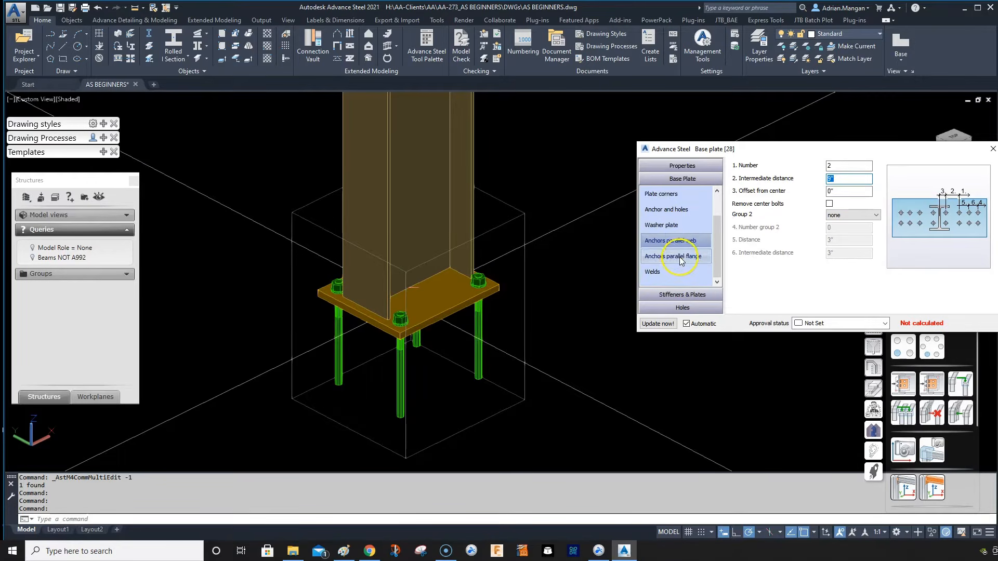
{"action": "left_click", "coordinate": [681, 256]}
{"action": "key", "text": "Tab"}
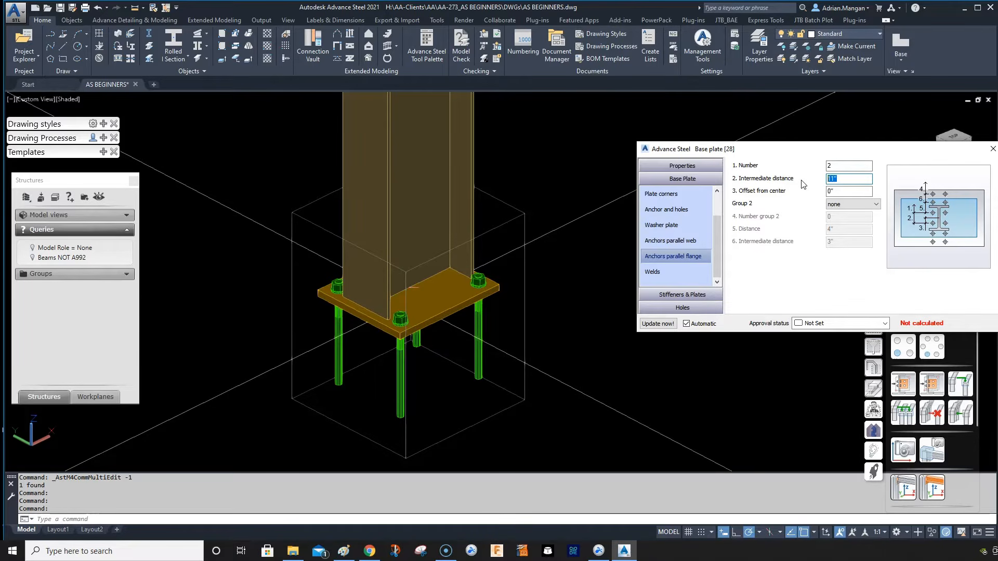
{"action": "type", "text": "9"}
{"action": "key", "text": "Return"}
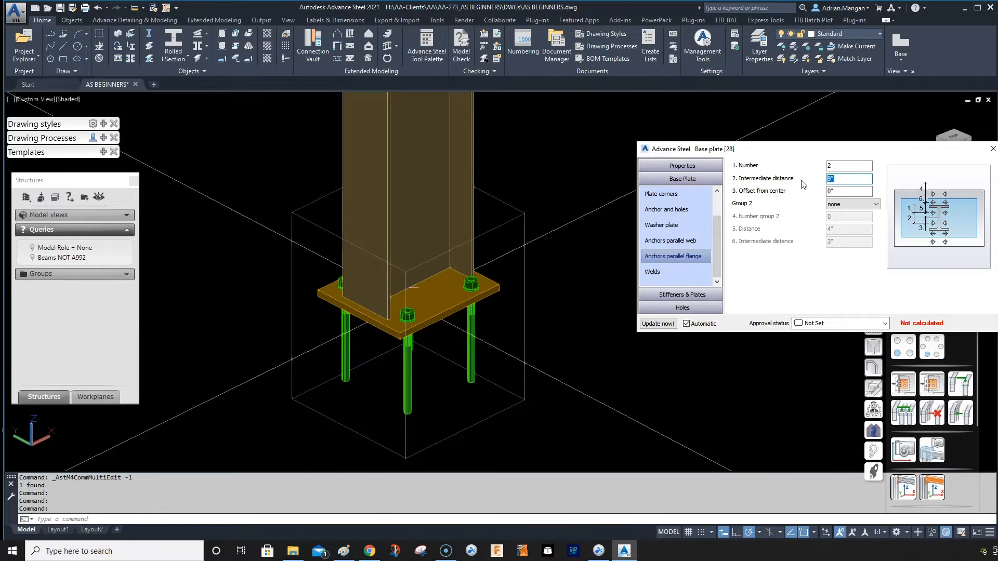
{"action": "scroll", "coordinate": [429, 292], "scroll_direction": "down", "scroll_amount": 3}
{"action": "middle_click_drag", "start_coordinate": [430, 289], "coordinate": [432, 317], "text": "shift"}
{"action": "scroll", "coordinate": [438, 318], "scroll_direction": "up", "scroll_amount": 2}
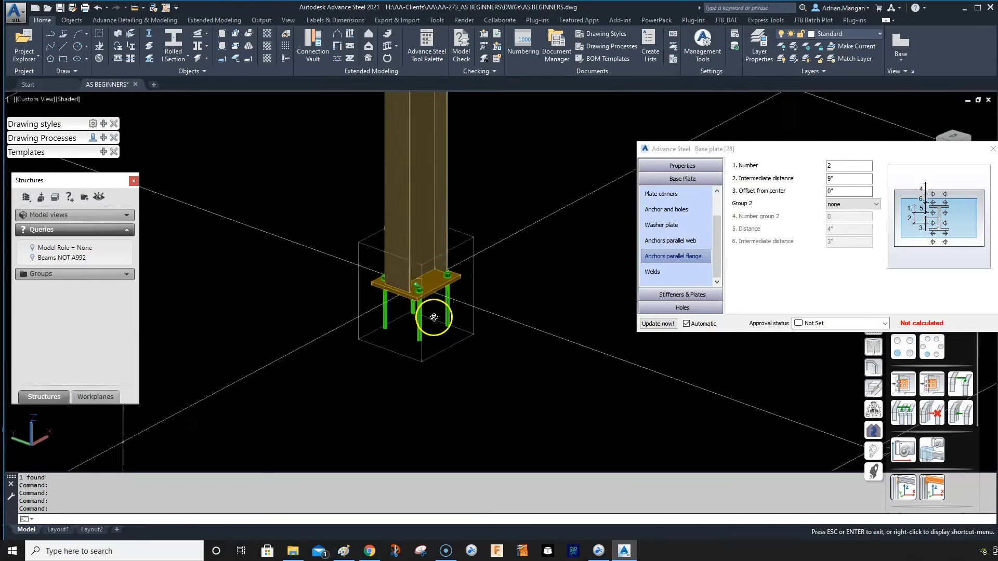
Review the anchor diameter and length options, then change the anchor assembly to 2Na2W and check the column base in the model.
{"action": "left_click", "coordinate": [681, 212]}
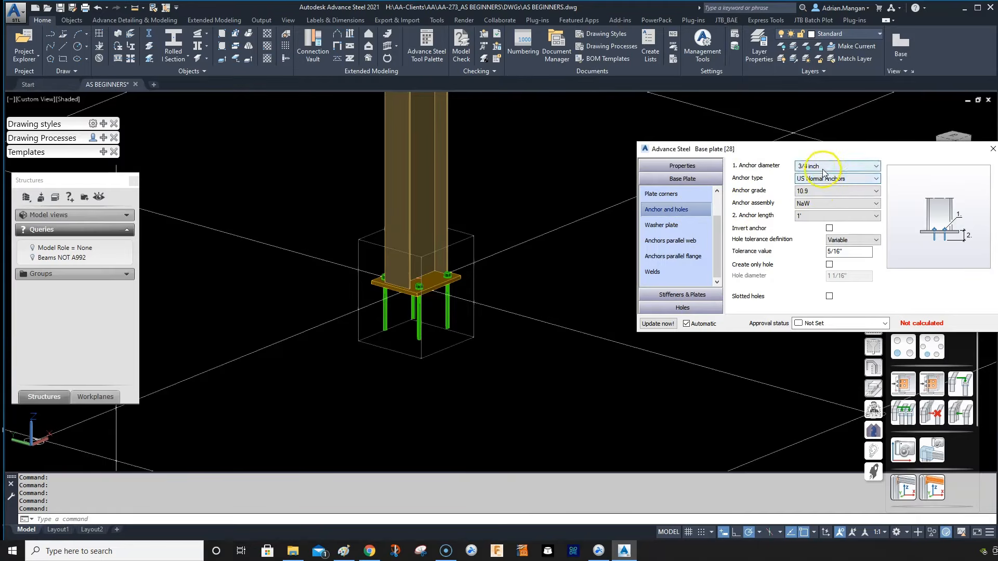
{"action": "left_click", "coordinate": [831, 167]}
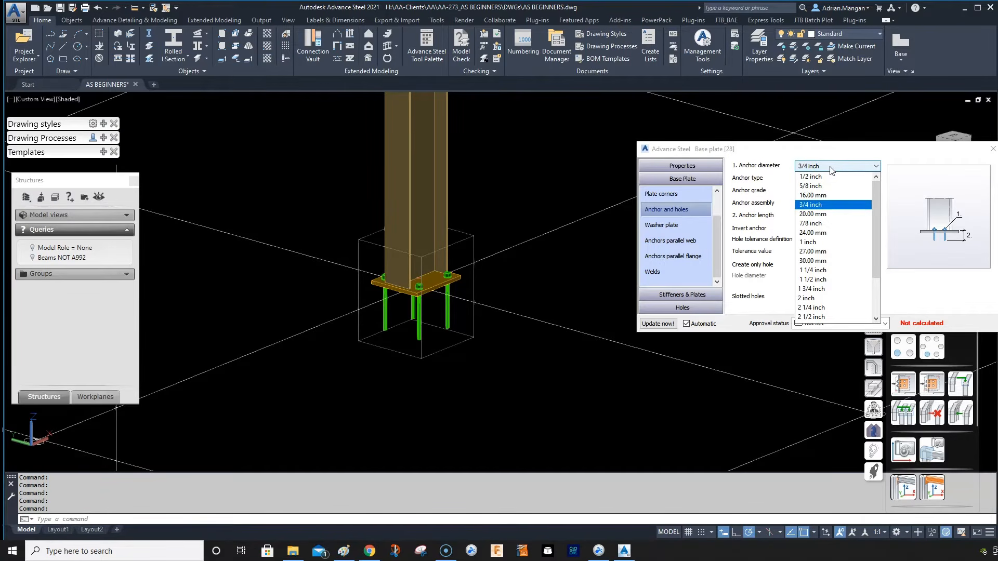
{"action": "left_click", "coordinate": [832, 168]}
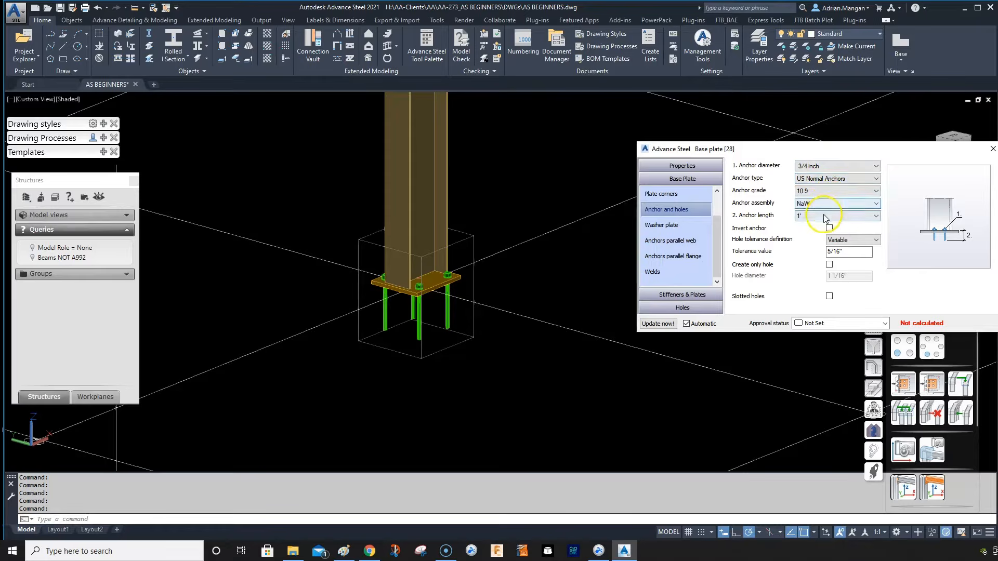
{"action": "left_click", "coordinate": [825, 219]}
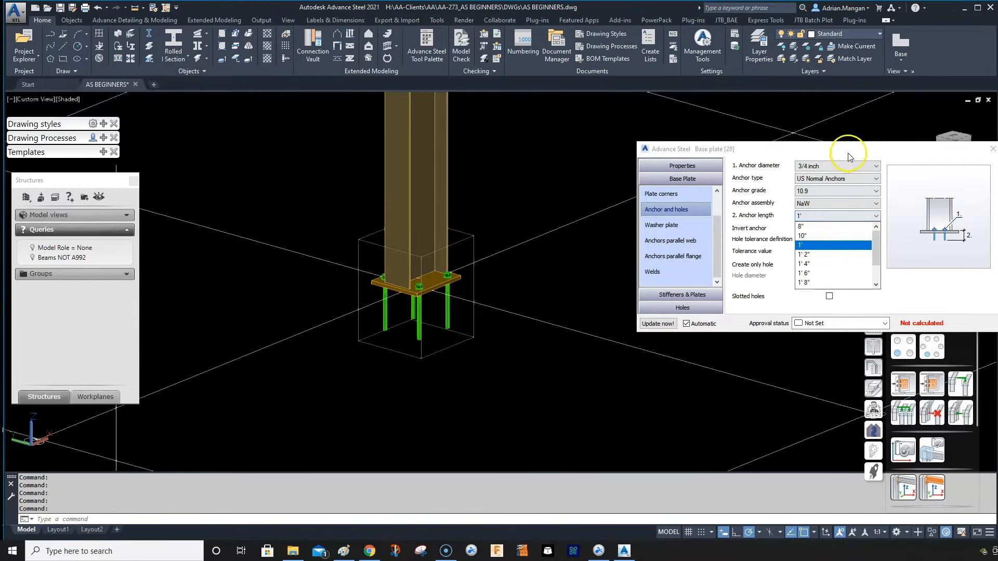
{"action": "left_click", "coordinate": [846, 153]}
{"action": "left_click", "coordinate": [813, 205]}
{"action": "left_click", "coordinate": [817, 214]}
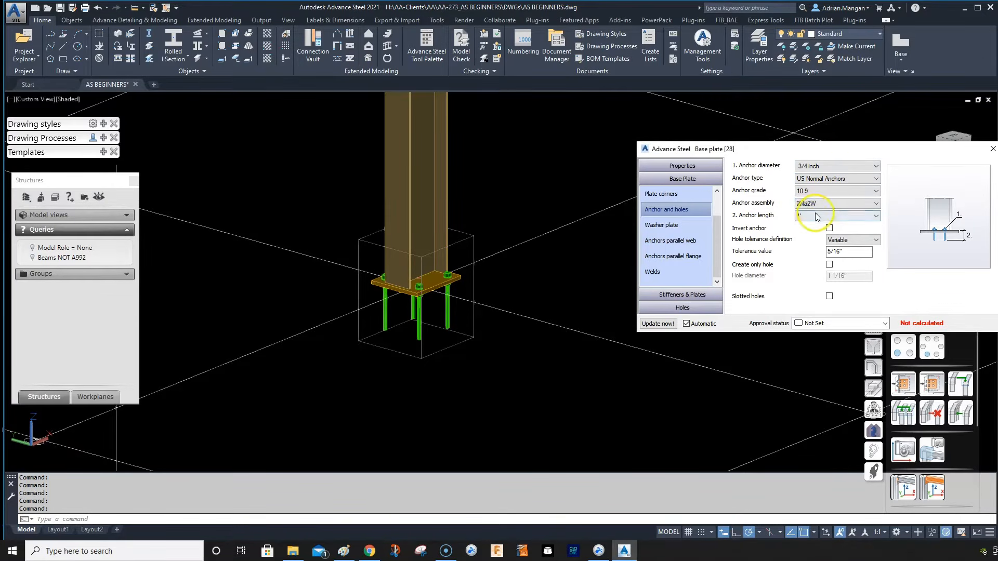
{"action": "middle_click_drag", "start_coordinate": [417, 296], "coordinate": [445, 285], "text": "shift"}
{"action": "scroll", "coordinate": [439, 292], "scroll_direction": "down", "scroll_amount": 5}
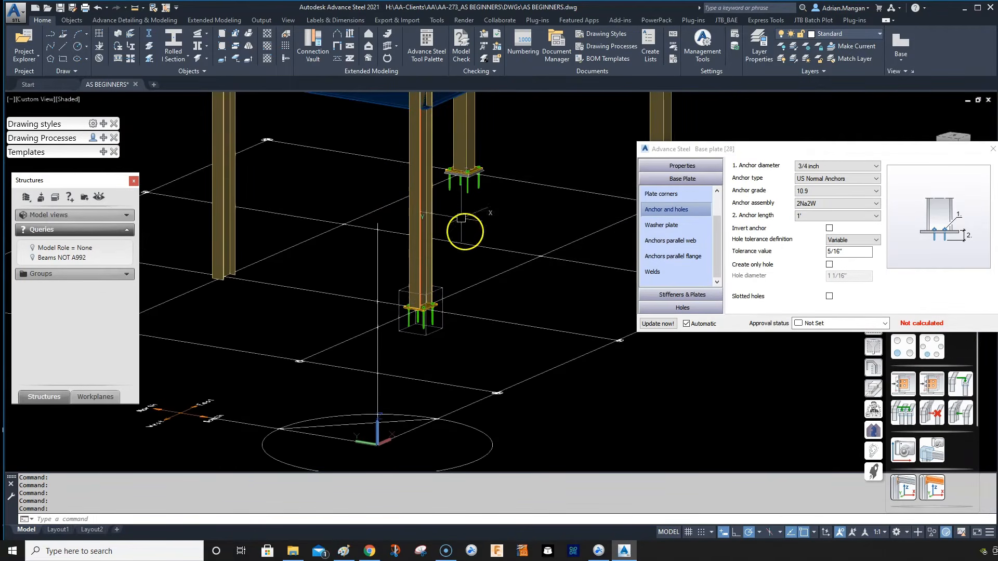
{"action": "scroll", "coordinate": [525, 222], "scroll_direction": "down", "scroll_amount": 2}
{"action": "scroll", "coordinate": [439, 282], "scroll_direction": "up", "scroll_amount": 4}
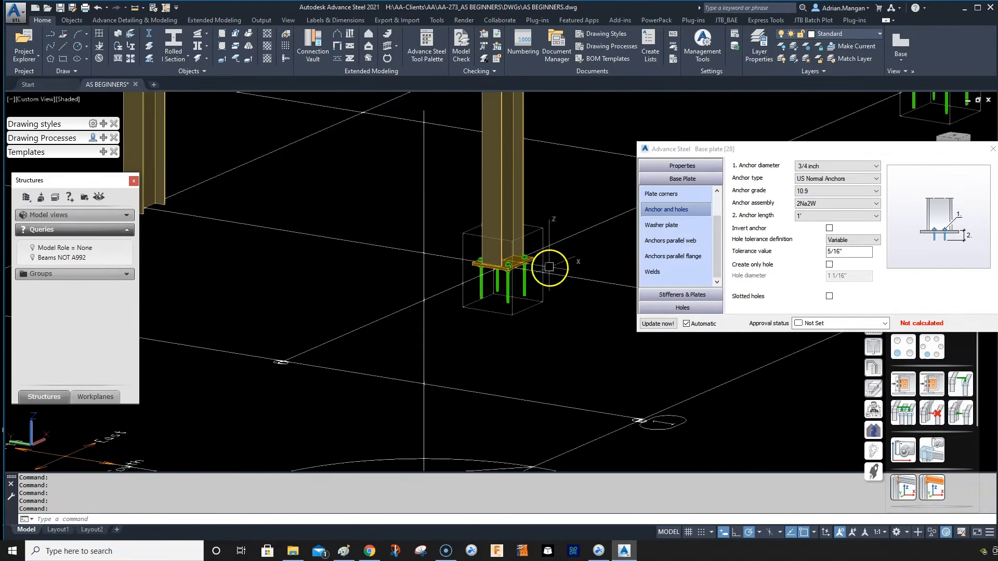
Examine the anchors, nuts and plate at the column base, comparing it with the neighbouring columns.
{"action": "scroll", "coordinate": [535, 265], "scroll_direction": "up", "scroll_amount": 1}
{"action": "scroll", "coordinate": [518, 261], "scroll_direction": "up", "scroll_amount": 2}
{"action": "mouse_move", "coordinate": [512, 261]}
{"action": "middle_mouse_down", "text": "shift"}
{"action": "mouse_move", "coordinate": [483, 240]}
{"action": "mouse_move", "coordinate": [472, 207]}
{"action": "mouse_move", "coordinate": [510, 274]}
{"action": "mouse_move", "coordinate": [562, 281]}
{"action": "mouse_move", "coordinate": [499, 264]}
{"action": "middle_mouse_up", "text": "shift"}
{"action": "scroll", "coordinate": [510, 274], "scroll_direction": "down", "scroll_amount": 3}
{"action": "scroll", "coordinate": [543, 276], "scroll_direction": "down", "scroll_amount": 1}
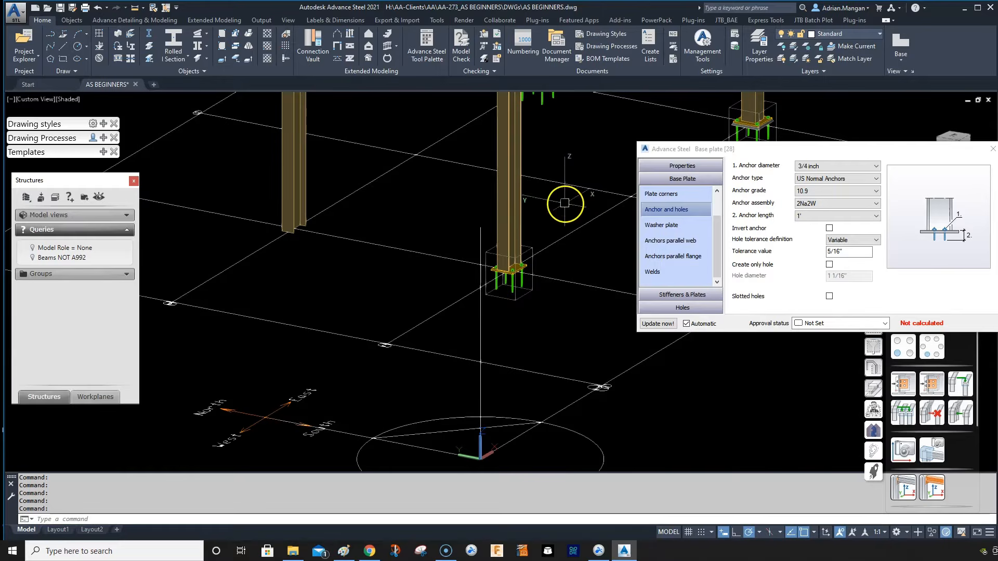
{"action": "scroll", "coordinate": [592, 277], "scroll_direction": "up", "scroll_amount": 1}
{"action": "scroll", "coordinate": [531, 285], "scroll_direction": "up", "scroll_amount": 2}
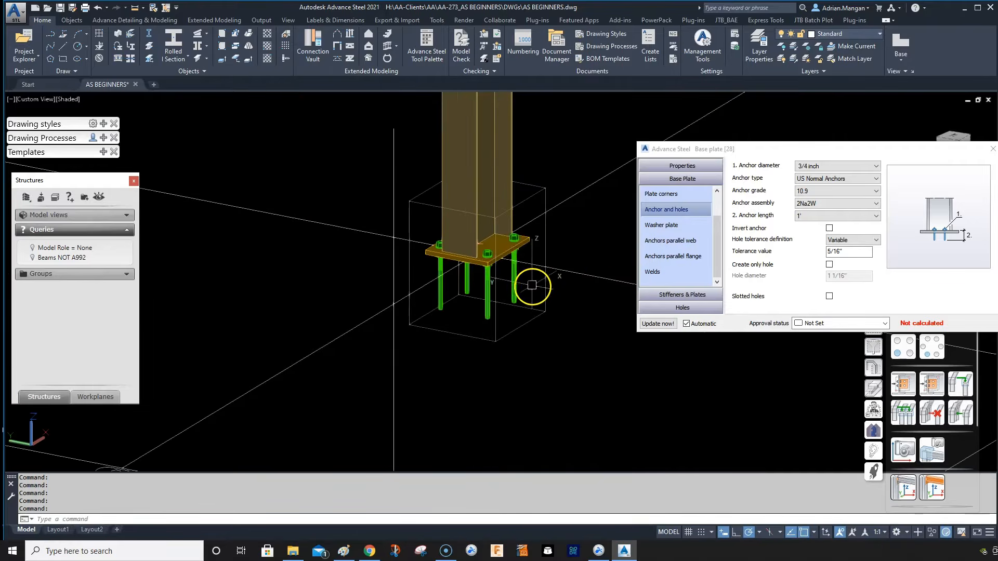
{"action": "scroll", "coordinate": [490, 245], "scroll_direction": "up", "scroll_amount": 3}
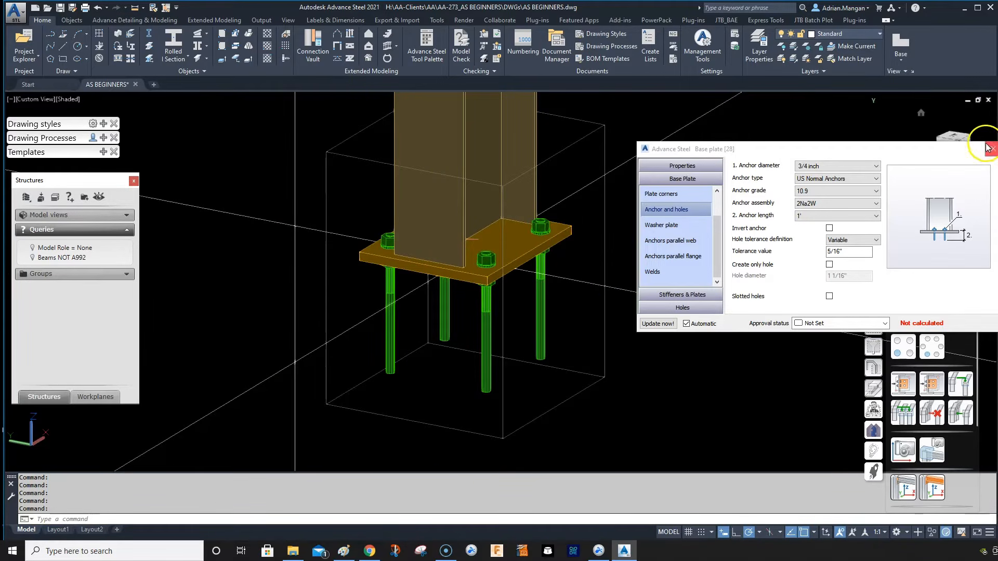
Give the unnamed W12x26 base plate entry 22021 in the joint library the comment 1 and accept the table.
{"action": "left_click_drag", "start_coordinate": [821, 151], "coordinate": [722, 150]}
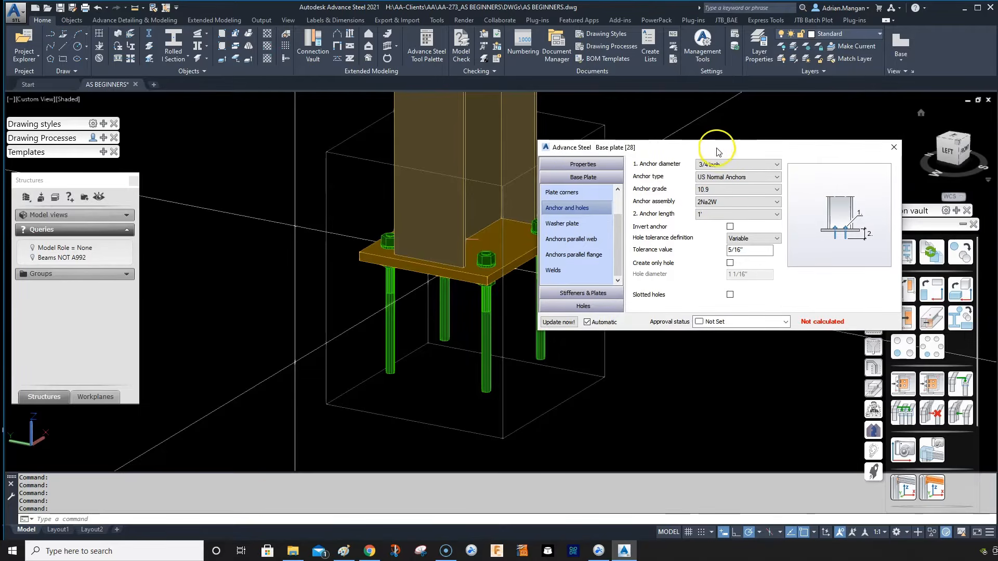
{"action": "left_click", "coordinate": [580, 166]}
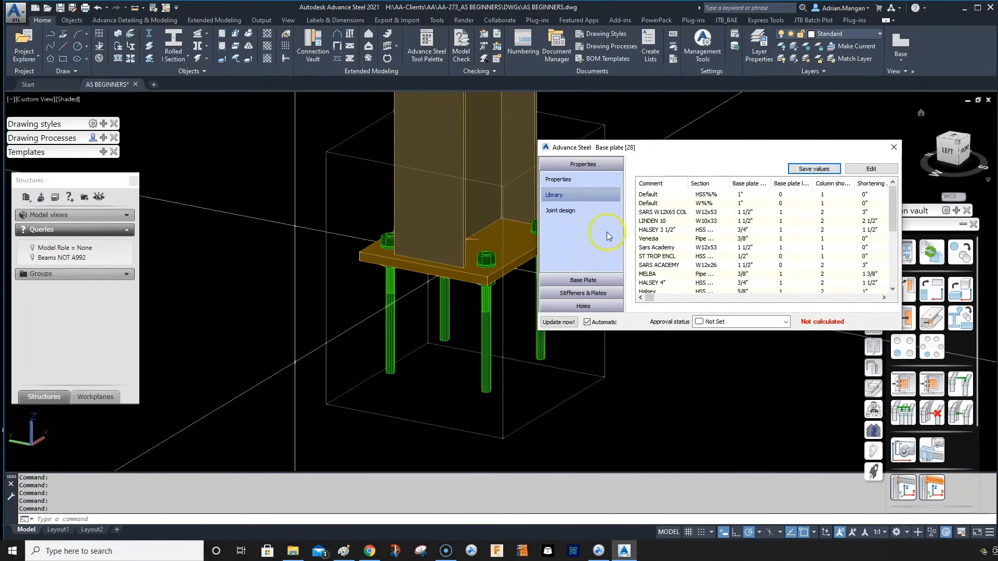
{"action": "left_click", "coordinate": [855, 167]}
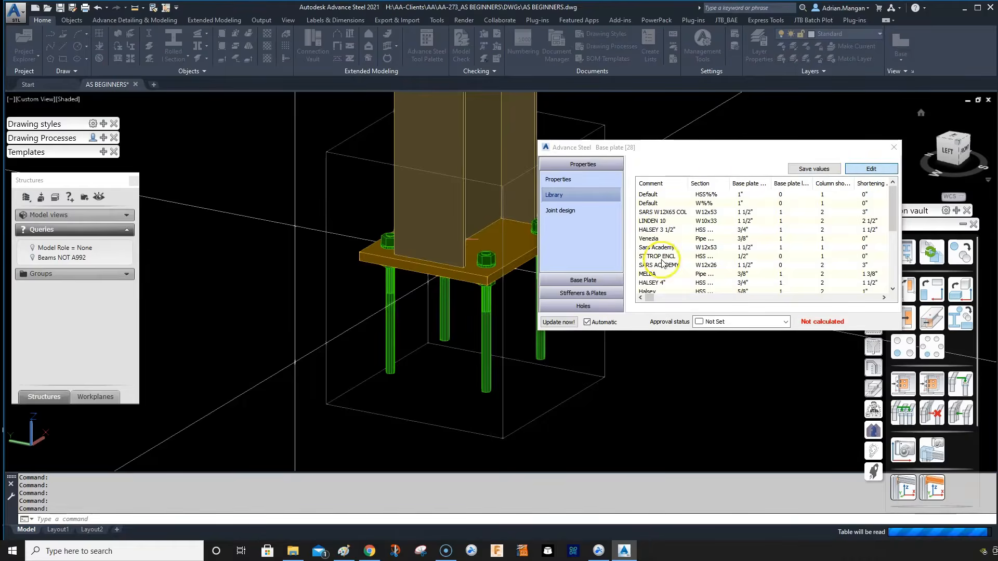
{"action": "scroll", "coordinate": [131, 163], "scroll_direction": "down", "scroll_amount": 4}
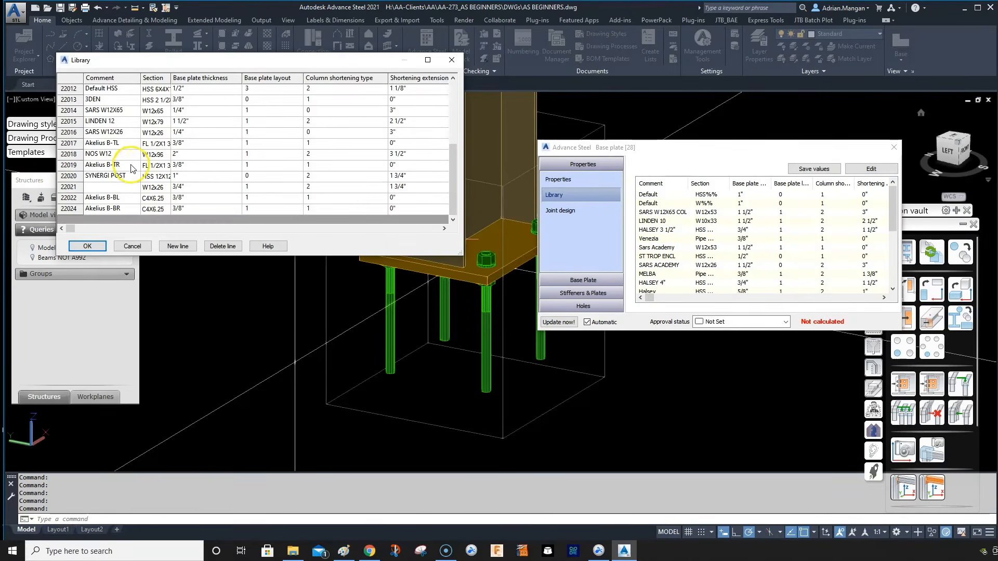
{"action": "double_click", "coordinate": [116, 188]}
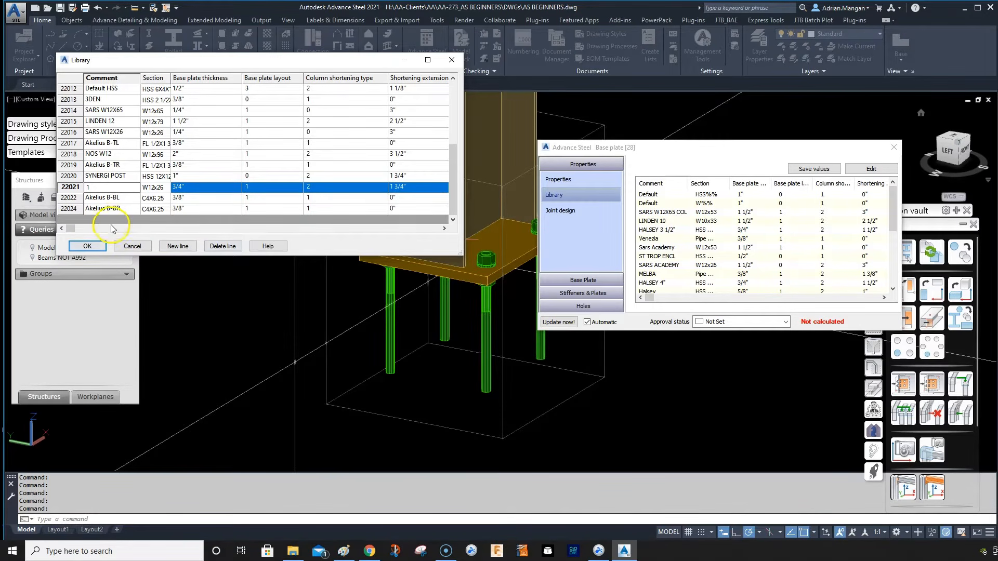
{"action": "scroll", "coordinate": [109, 136], "scroll_direction": "up", "scroll_amount": 5}
{"action": "scroll", "coordinate": [101, 156], "scroll_direction": "down", "scroll_amount": 5}
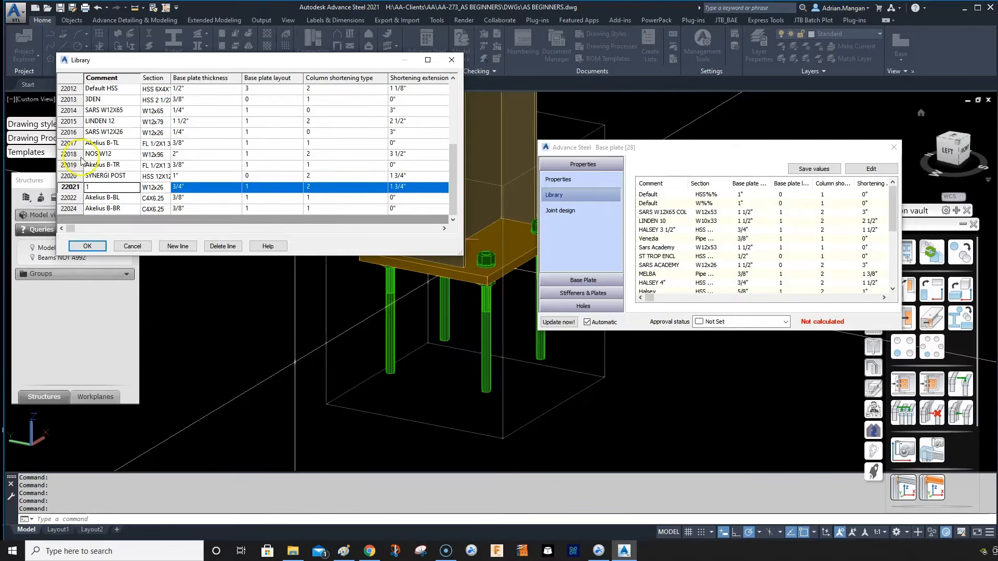
{"action": "left_click", "coordinate": [101, 248]}
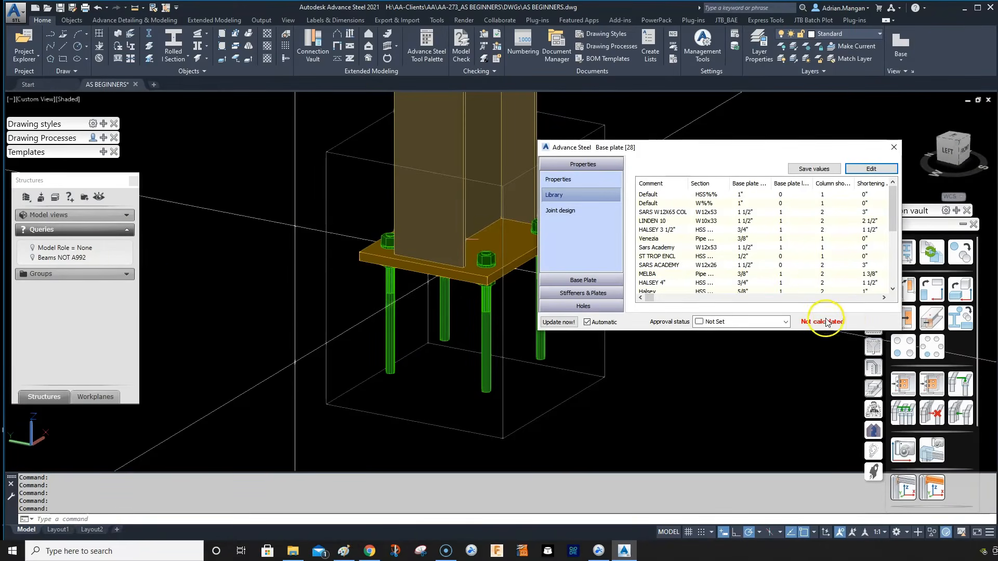
Close the base plate properties and inspect the anchor nuts above and below the plate.
{"action": "left_click_drag", "start_coordinate": [774, 149], "coordinate": [603, 177]}
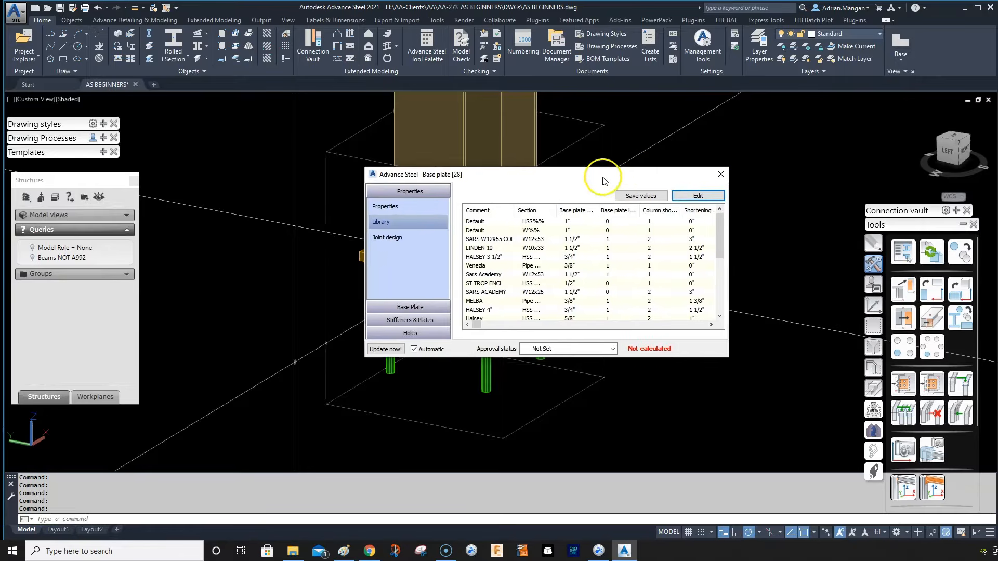
{"action": "middle_click_drag", "start_coordinate": [509, 276], "coordinate": [490, 293], "text": "shift"}
{"action": "scroll", "coordinate": [465, 259], "scroll_direction": "up", "scroll_amount": 4}
{"action": "scroll", "coordinate": [490, 291], "scroll_direction": "down", "scroll_amount": 6}
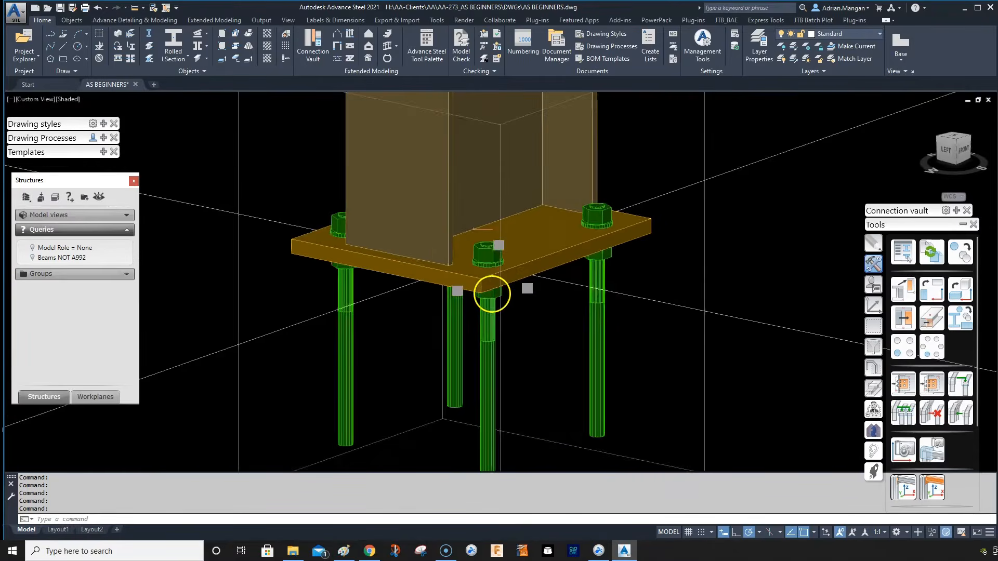
{"action": "key", "text": "Escape"}
{"action": "scroll", "coordinate": [459, 220], "scroll_direction": "down", "scroll_amount": 10}
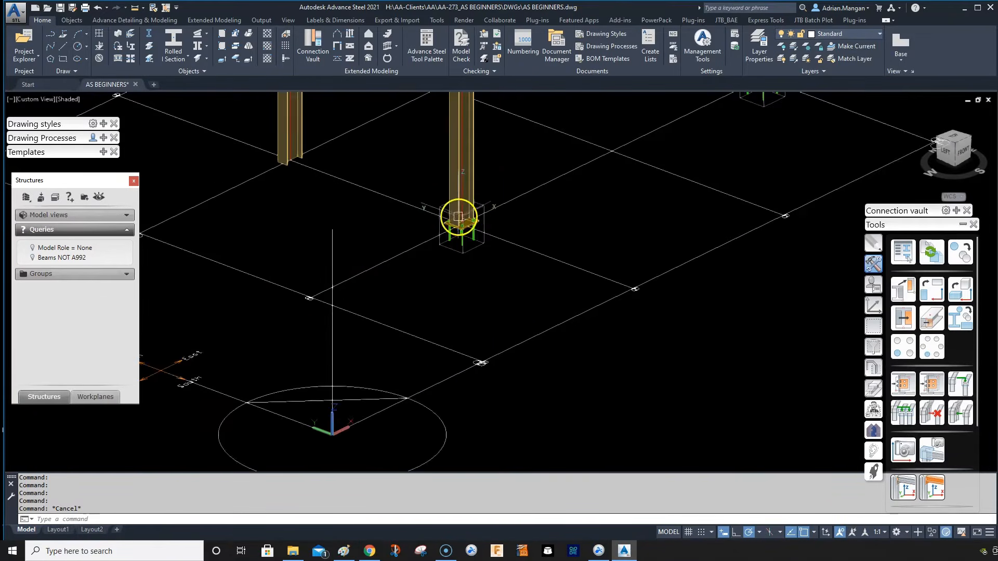
Transfer the edited base plate joint to the neighbouring column that lacks one, without selecting an additional concrete object.
{"action": "middle_click_drag", "start_coordinate": [478, 227], "coordinate": [528, 232]}
{"action": "scroll", "coordinate": [521, 235], "scroll_direction": "up", "scroll_amount": 5}
{"action": "scroll", "coordinate": [520, 235], "scroll_direction": "up", "scroll_amount": 3}
{"action": "left_click", "coordinate": [515, 219]}
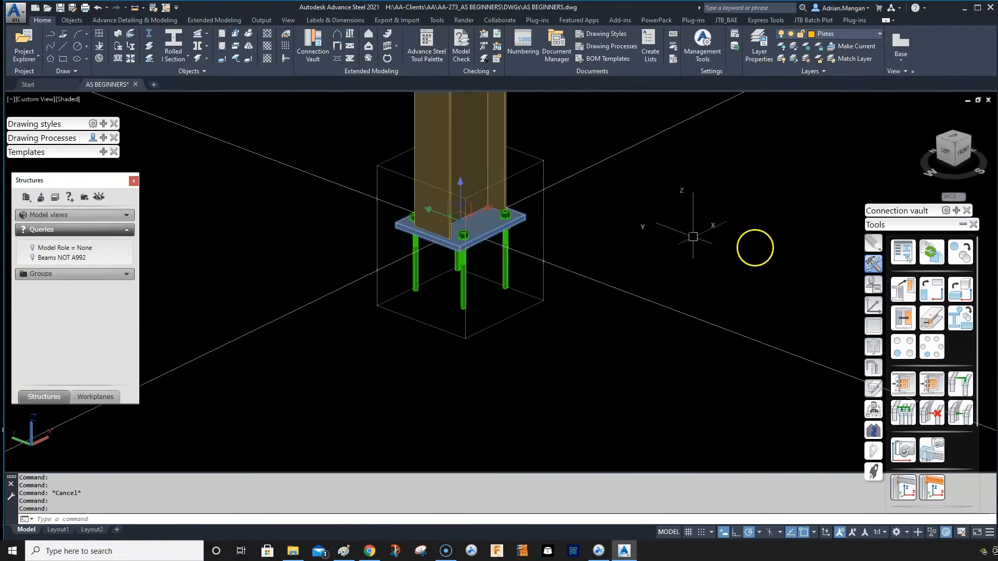
{"action": "left_click", "coordinate": [900, 387]}
{"action": "scroll", "coordinate": [635, 290], "scroll_direction": "down", "scroll_amount": 5}
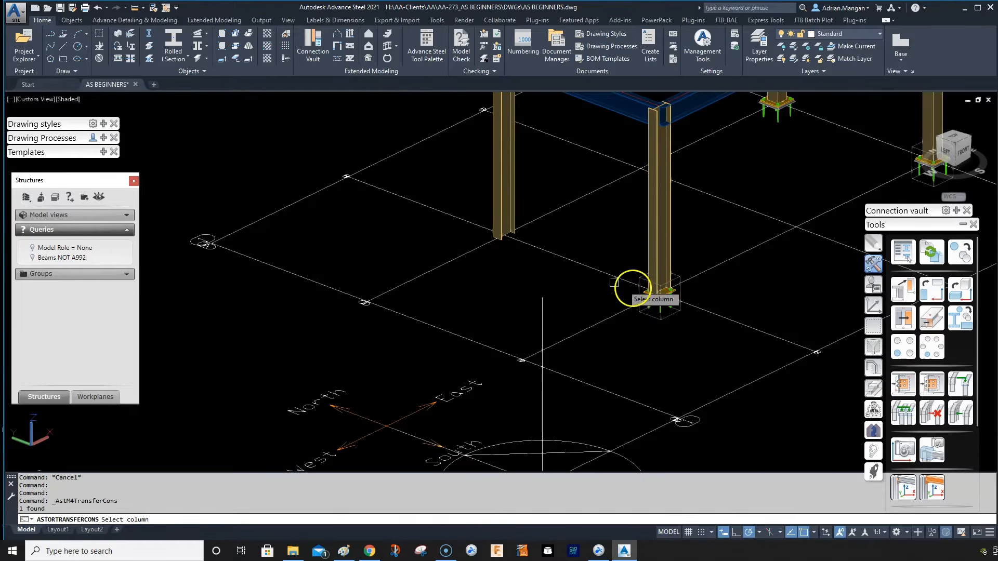
{"action": "left_click", "coordinate": [486, 222]}
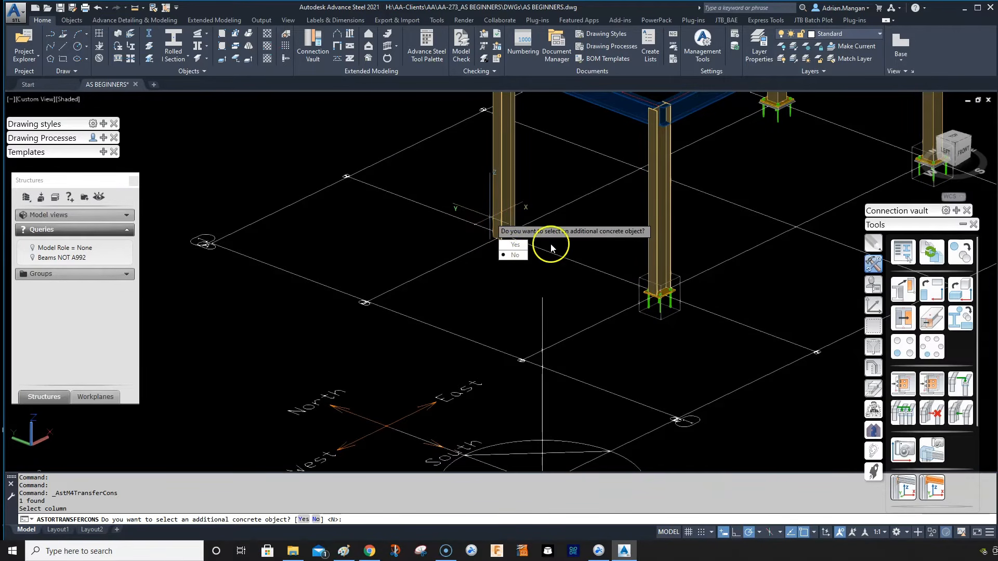
{"action": "left_click", "coordinate": [502, 254]}
{"action": "key", "text": "Return"}
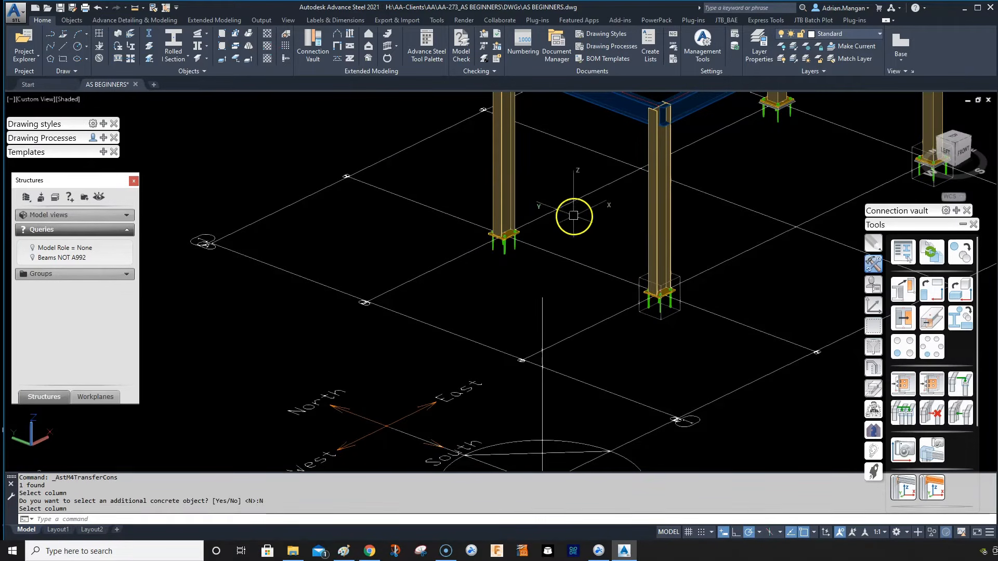
Switch the visual style to 2D Wireframe and draw a rectangle between opposite bottom corners of the edited base plate.
{"action": "left_click", "coordinate": [68, 99]}
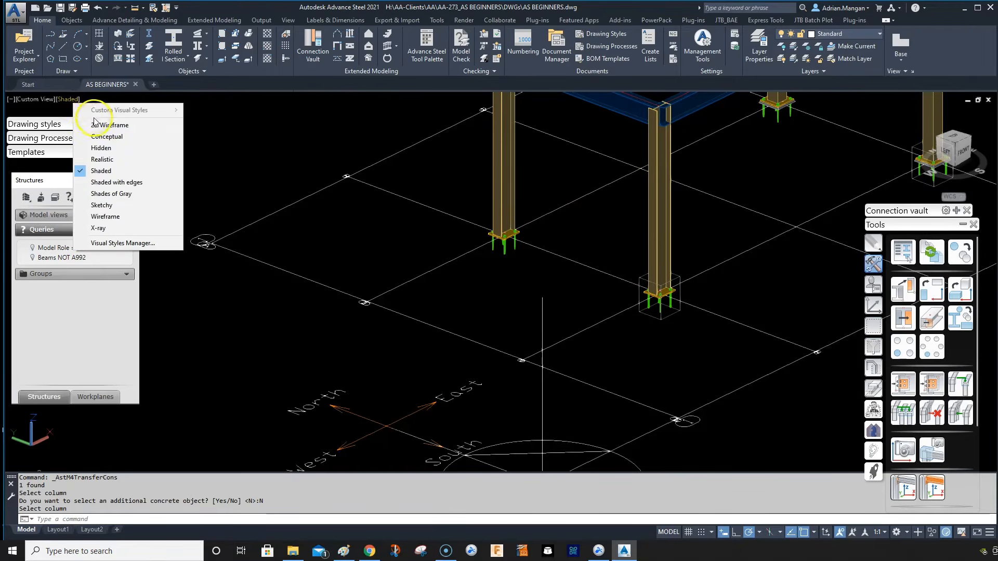
{"action": "left_click", "coordinate": [109, 124]}
{"action": "scroll", "coordinate": [668, 312], "scroll_direction": "up", "scroll_amount": 6}
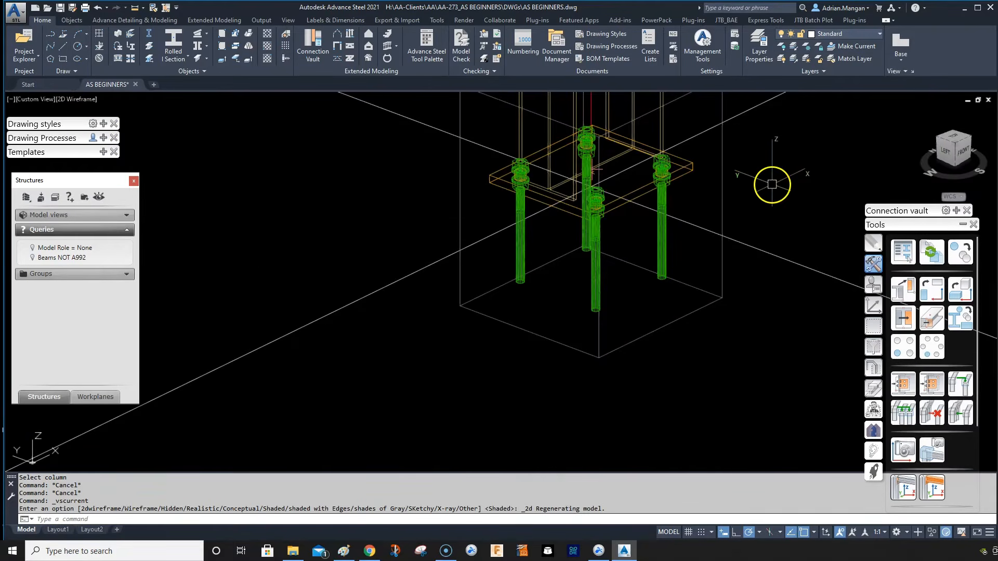
{"action": "key", "text": "Return"}
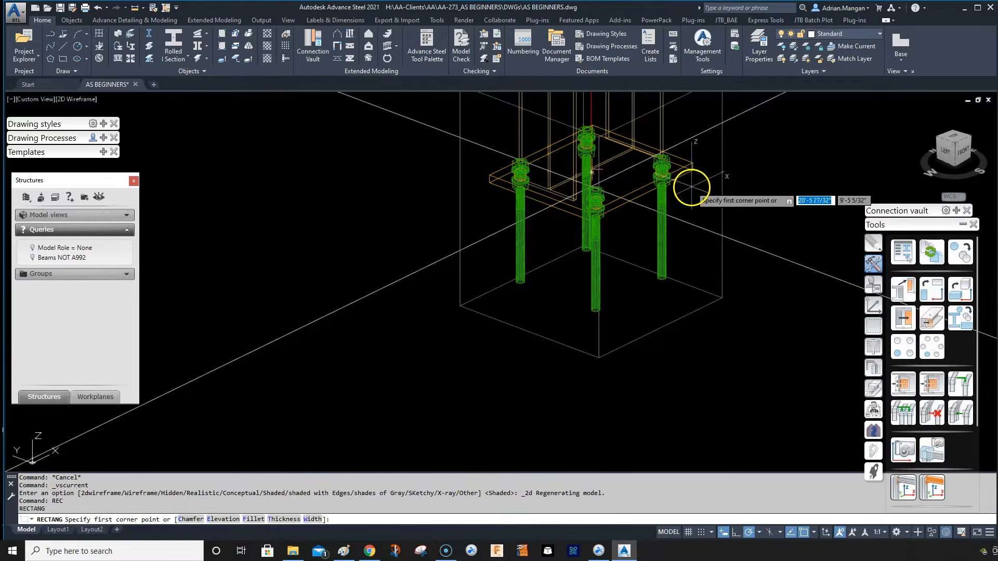
{"action": "left_click", "coordinate": [692, 171]}
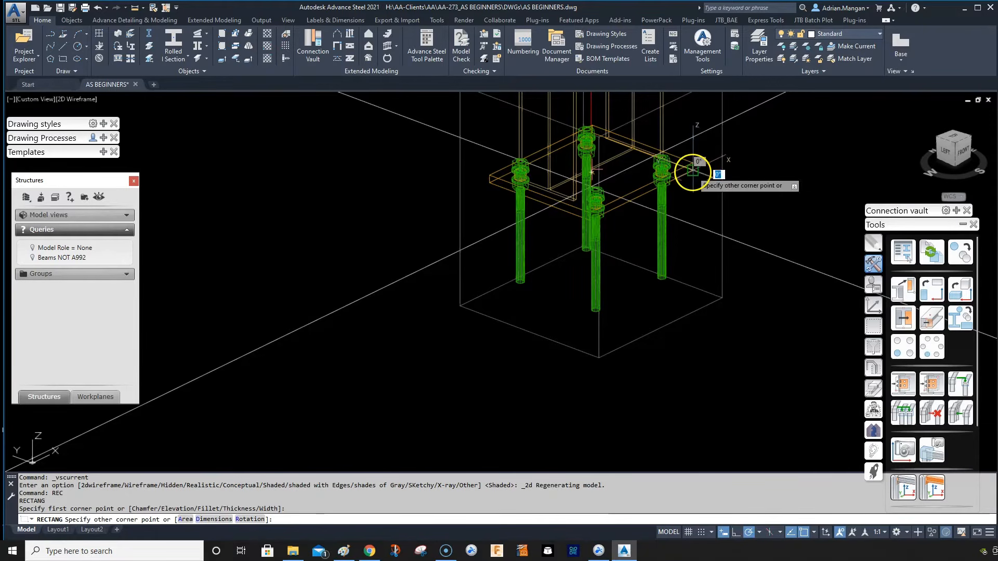
{"action": "left_click", "coordinate": [489, 183]}
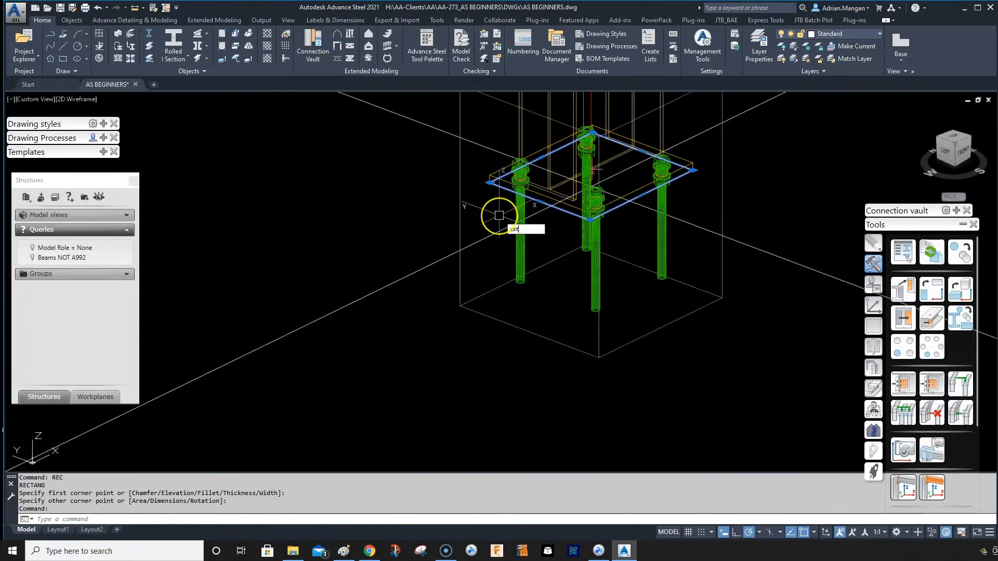
Extrude the rectangle 1" downward to form a grout block under the base plate.
{"action": "key", "text": "Return"}
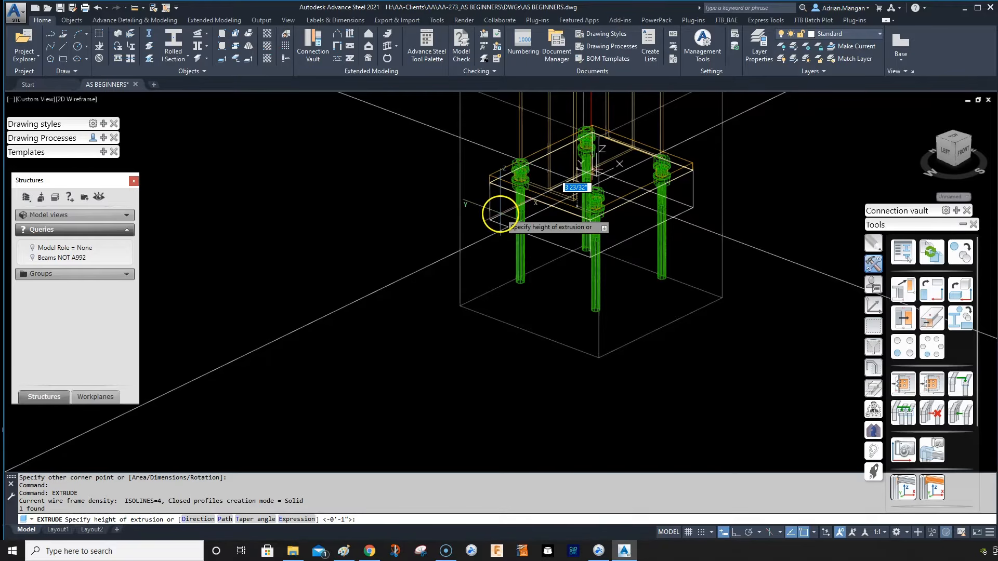
{"action": "type", "text": "1"}
{"action": "key", "text": "Return"}
{"action": "scroll", "coordinate": [489, 213], "scroll_direction": "up", "scroll_amount": 4}
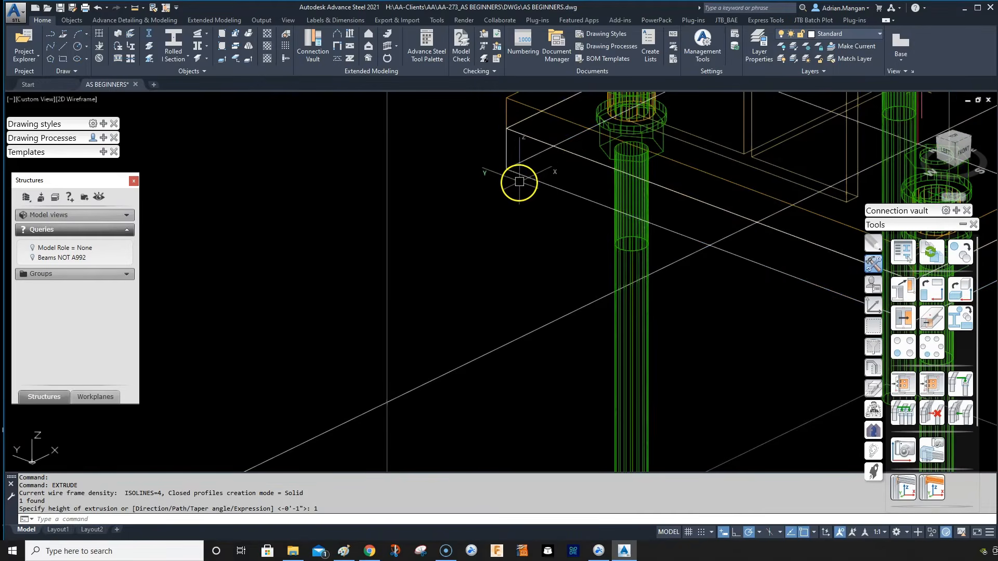
Flare the grout block's sides by stretching the bottom edge of the solid with a value of -30.
{"action": "left_click", "coordinate": [519, 182]}
{"action": "scroll", "coordinate": [374, 187], "scroll_direction": "down", "scroll_amount": 4}
{"action": "left_click", "coordinate": [535, 187]}
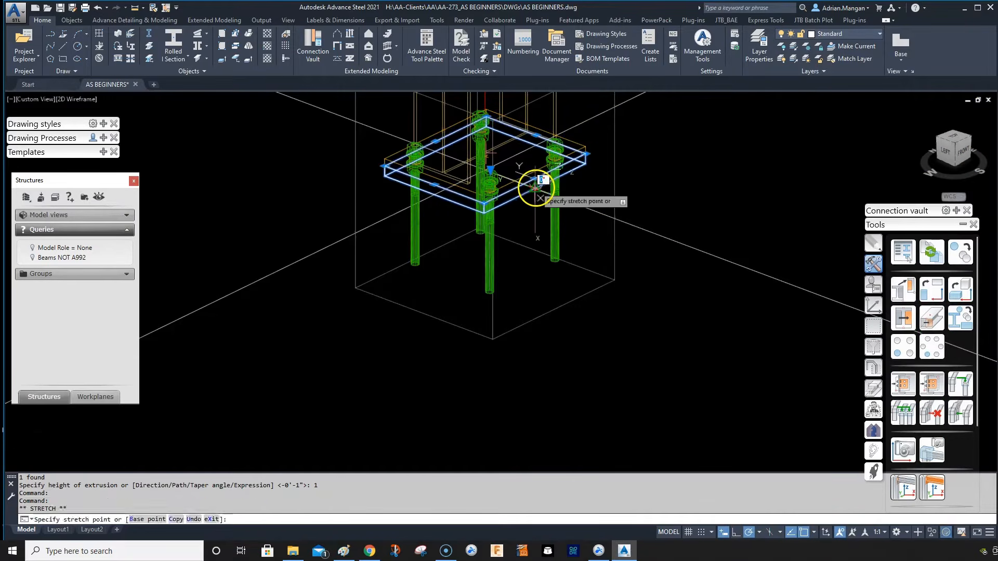
{"action": "type", "text": "-"}
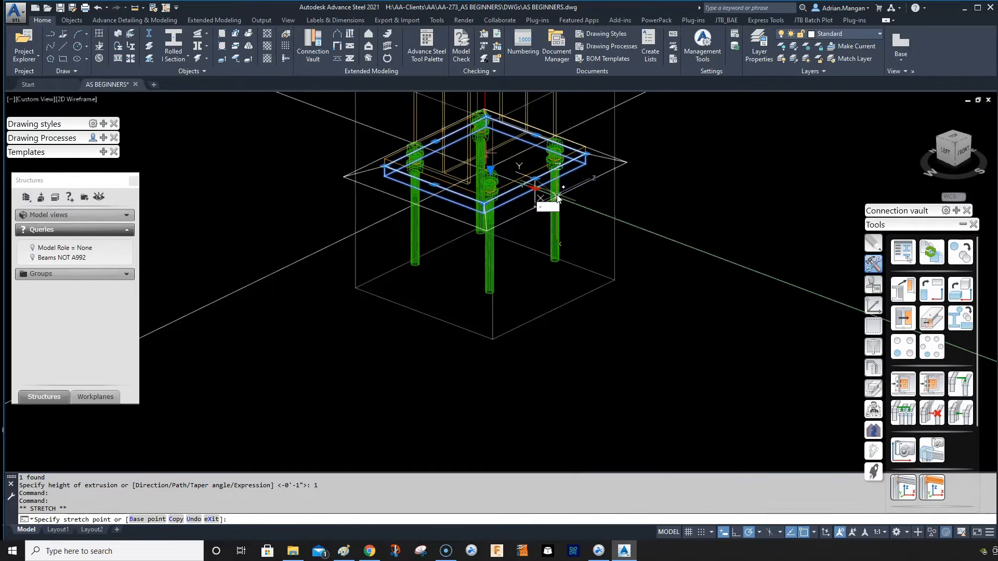
{"action": "type", "text": "30"}
{"action": "key", "text": "Return"}
{"action": "key", "text": "Escape"}
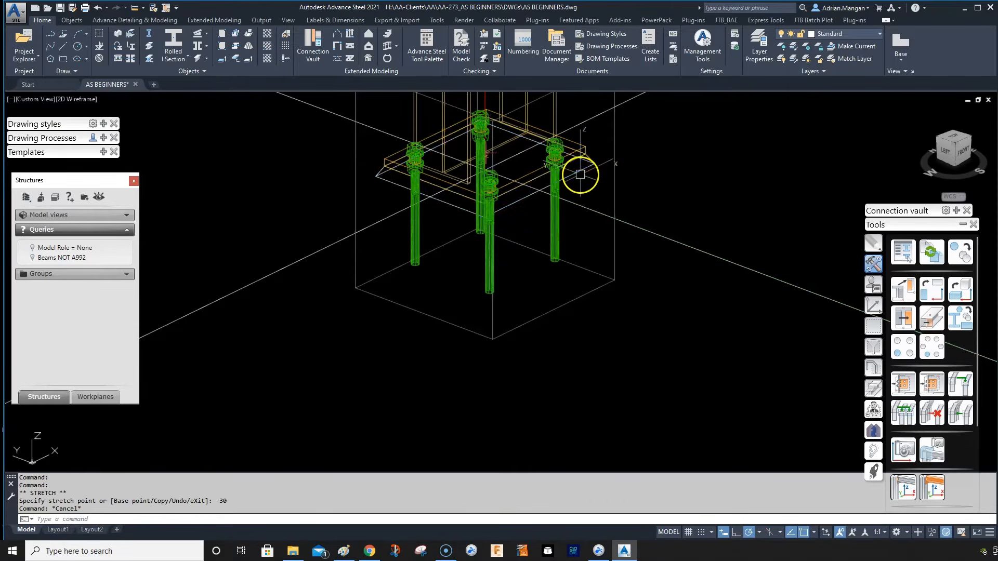
Assign the grout block to the Grout layer and deselect it.
{"action": "left_click", "coordinate": [874, 35]}
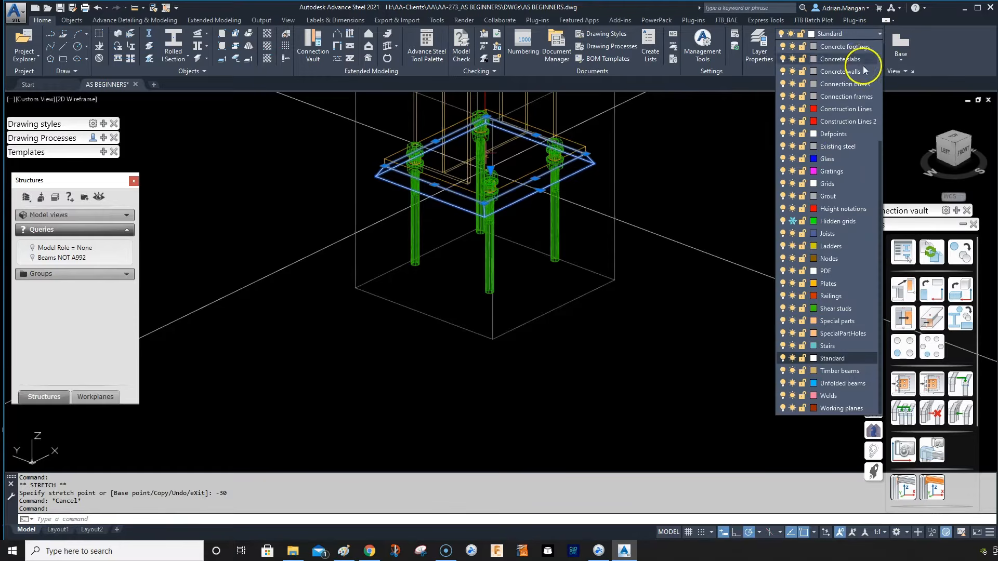
{"action": "left_click", "coordinate": [830, 196]}
{"action": "key", "text": "Escape"}
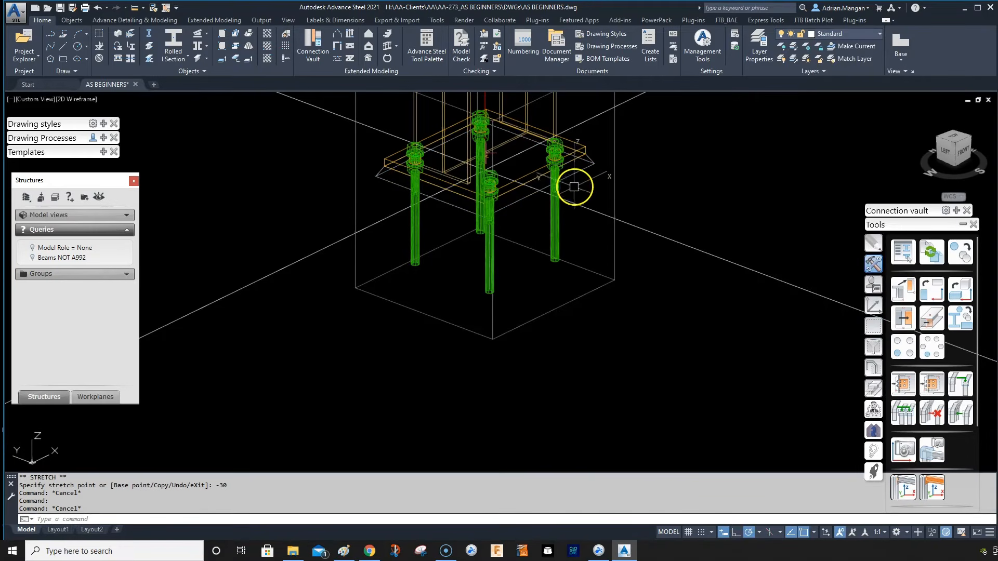
{"action": "left_click", "coordinate": [581, 169]}
{"action": "key", "text": "Escape"}
{"action": "left_click", "coordinate": [575, 174]}
{"action": "right_click", "coordinate": [575, 176]}
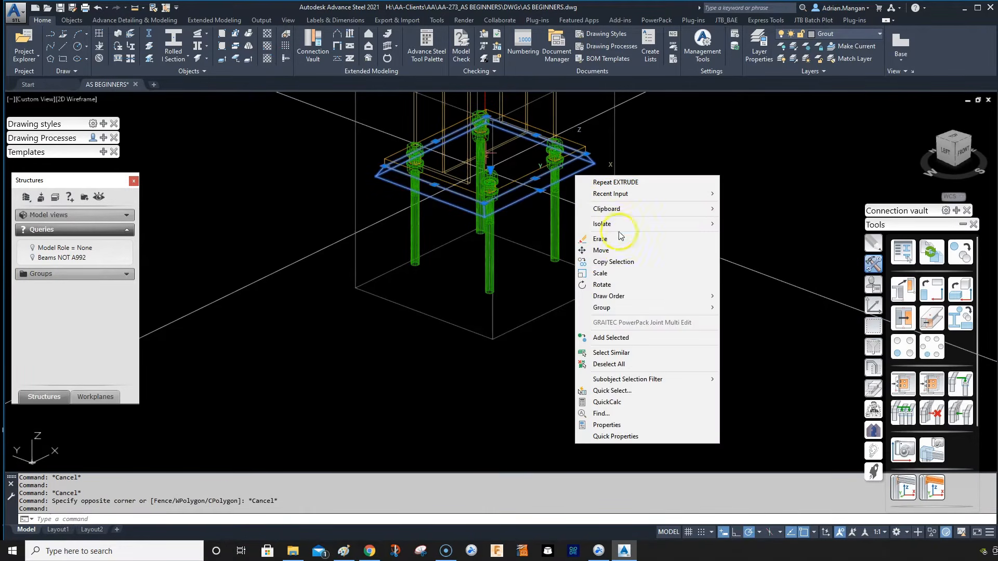
{"action": "left_click", "coordinate": [601, 250]}
{"action": "left_click", "coordinate": [598, 166]}
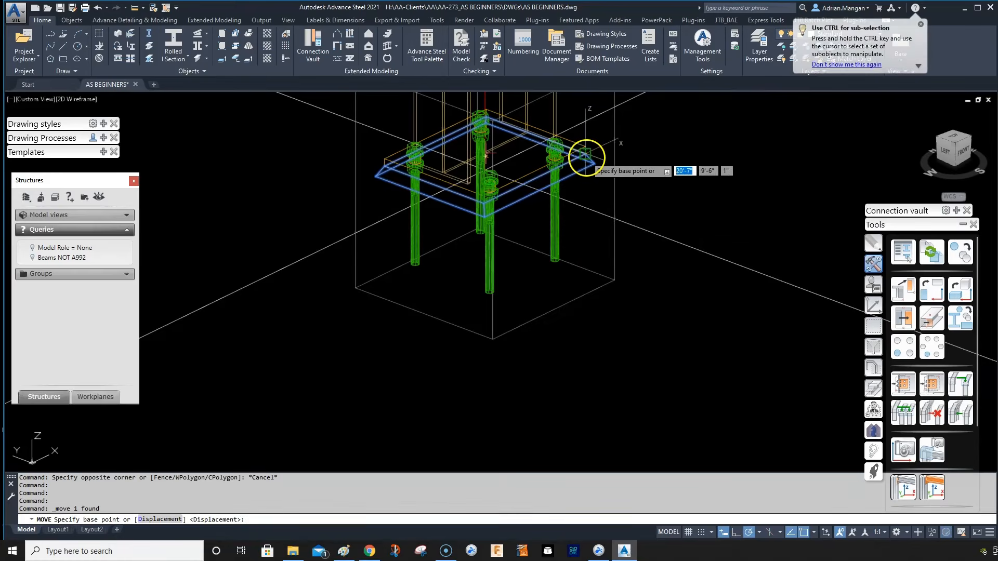
{"action": "scroll", "coordinate": [806, 225], "scroll_direction": "down", "scroll_amount": 7}
{"action": "scroll", "coordinate": [594, 147], "scroll_direction": "up", "scroll_amount": 7}
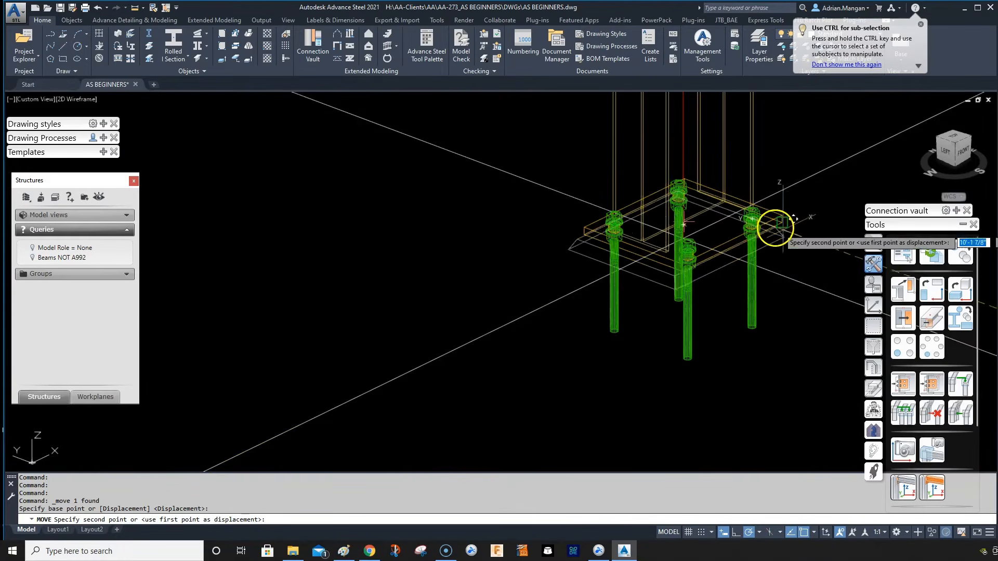
{"action": "key", "text": "Escape"}
Cancel the pending move of the grout block and save the drawing.
{"action": "scroll", "coordinate": [790, 227], "scroll_direction": "down", "scroll_amount": 7}
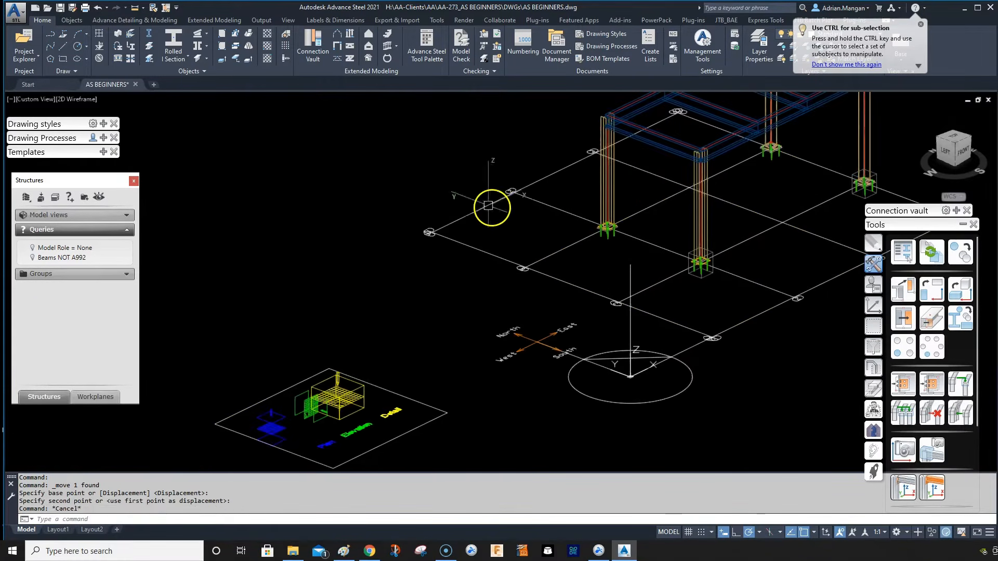
{"action": "middle_click_drag", "start_coordinate": [602, 311], "coordinate": [566, 294], "text": "shift"}
{"action": "scroll", "coordinate": [711, 182], "scroll_direction": "up", "scroll_amount": 5}
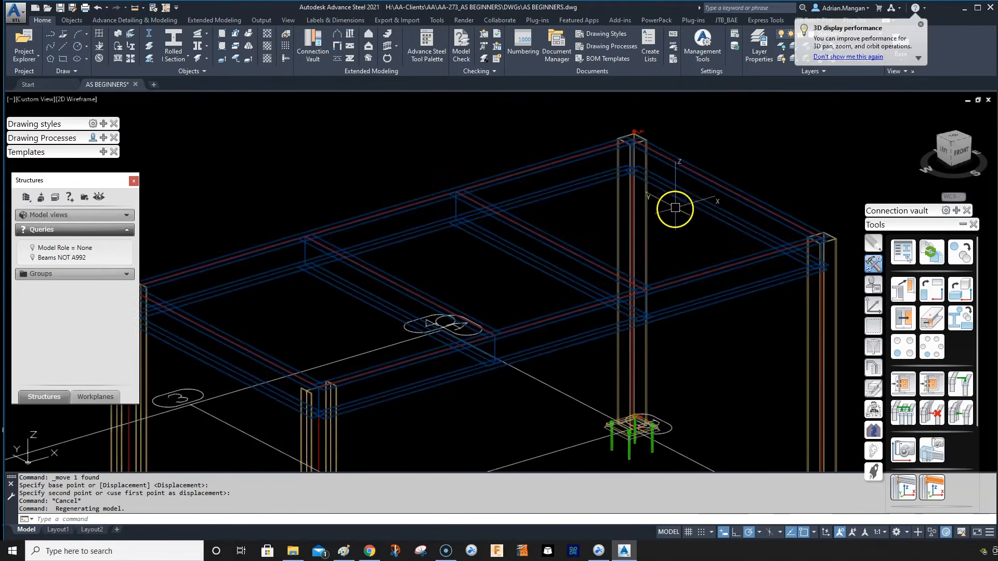
{"action": "middle_click_drag", "start_coordinate": [694, 212], "coordinate": [573, 206], "text": "shift"}
{"action": "scroll", "coordinate": [712, 196], "scroll_direction": "up", "scroll_amount": 4}
{"action": "middle_click_drag", "start_coordinate": [702, 213], "coordinate": [606, 214], "text": "shift"}
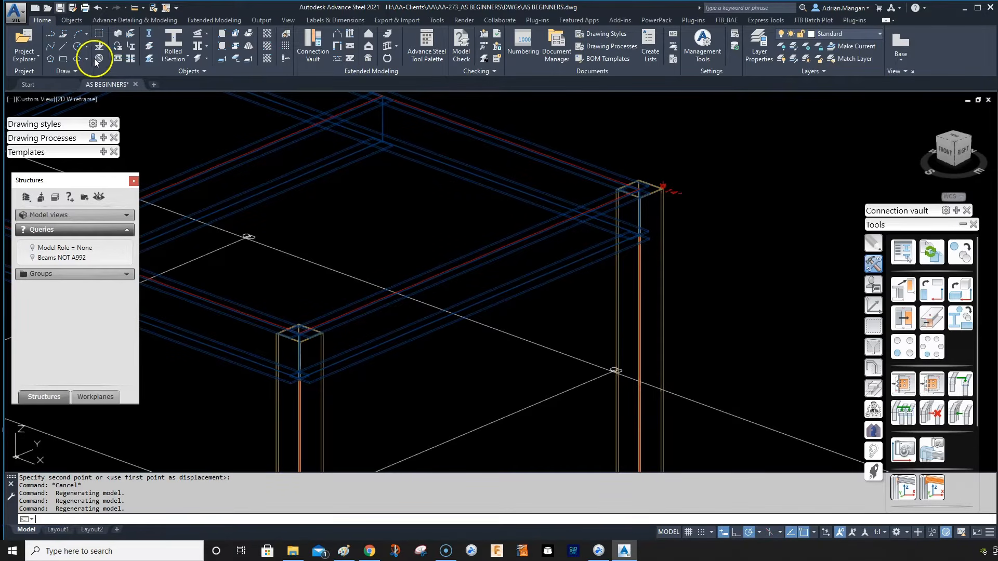
{"action": "key", "text": "ctrl+s"}
Insert a Shear plate joint from the Platform beams connections, with the corner column as main beam and the short end beam as secondary.
{"action": "scroll", "coordinate": [663, 208], "scroll_direction": "down", "scroll_amount": 5}
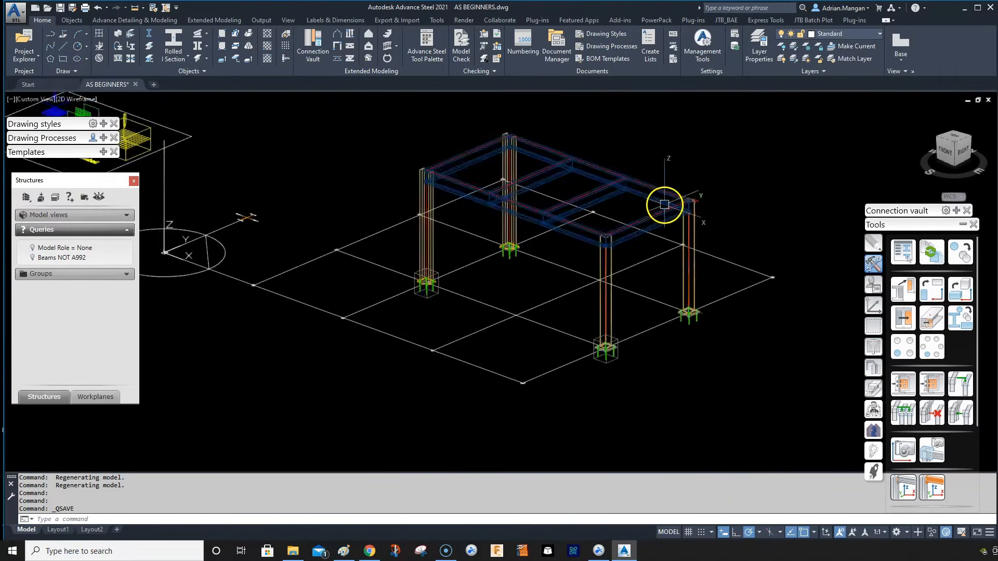
{"action": "middle_click_drag", "start_coordinate": [656, 212], "coordinate": [641, 239]}
{"action": "scroll", "coordinate": [641, 236], "scroll_direction": "up", "scroll_amount": 3}
{"action": "mouse_move", "coordinate": [696, 254]}
{"action": "middle_mouse_down", "text": "shift"}
{"action": "mouse_move", "coordinate": [712, 252]}
{"action": "mouse_move", "coordinate": [697, 249]}
{"action": "middle_mouse_up", "text": "shift"}
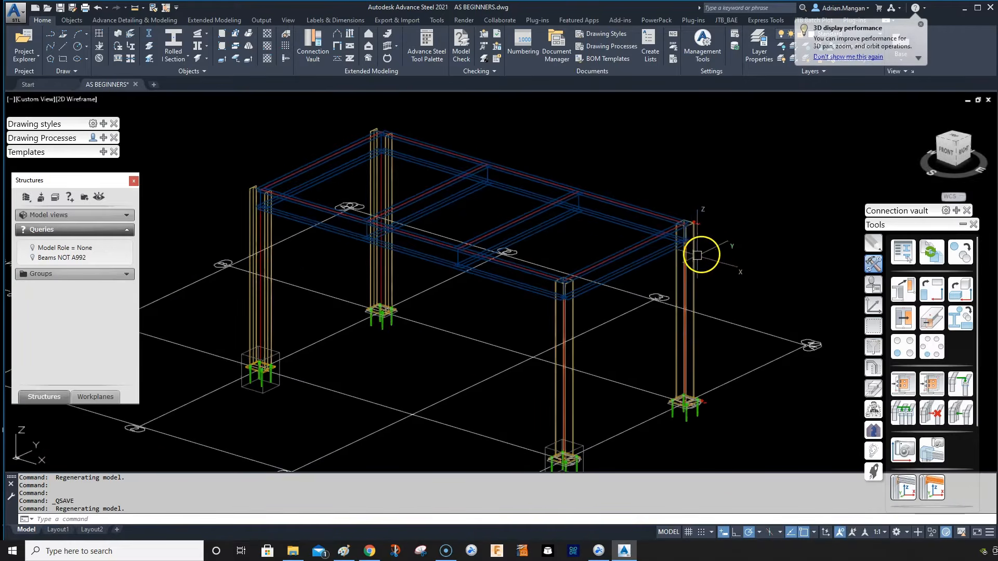
{"action": "scroll", "coordinate": [690, 263], "scroll_direction": "up", "scroll_amount": 2}
{"action": "scroll", "coordinate": [697, 255], "scroll_direction": "up", "scroll_amount": 3}
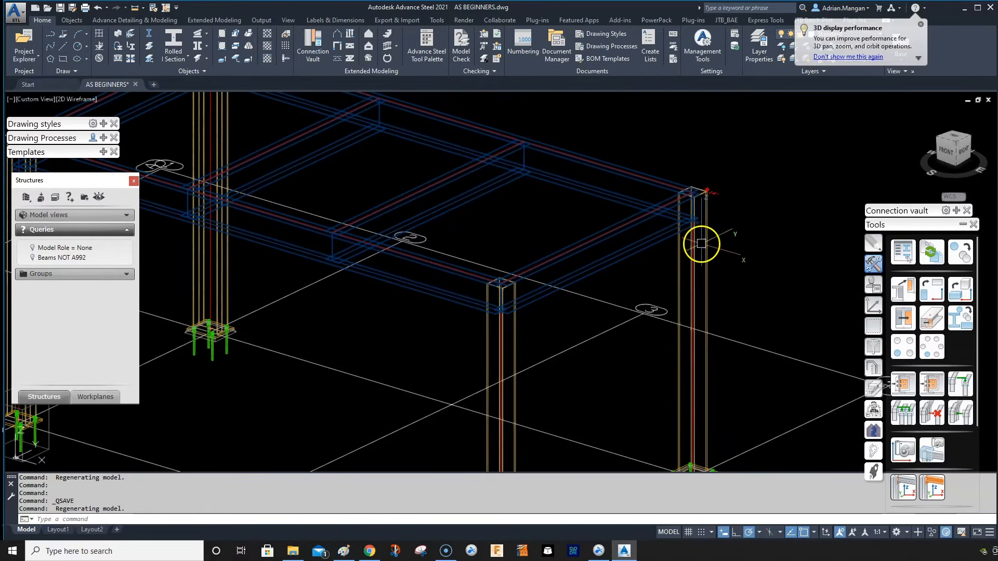
{"action": "middle_click_drag", "start_coordinate": [696, 203], "coordinate": [730, 171]}
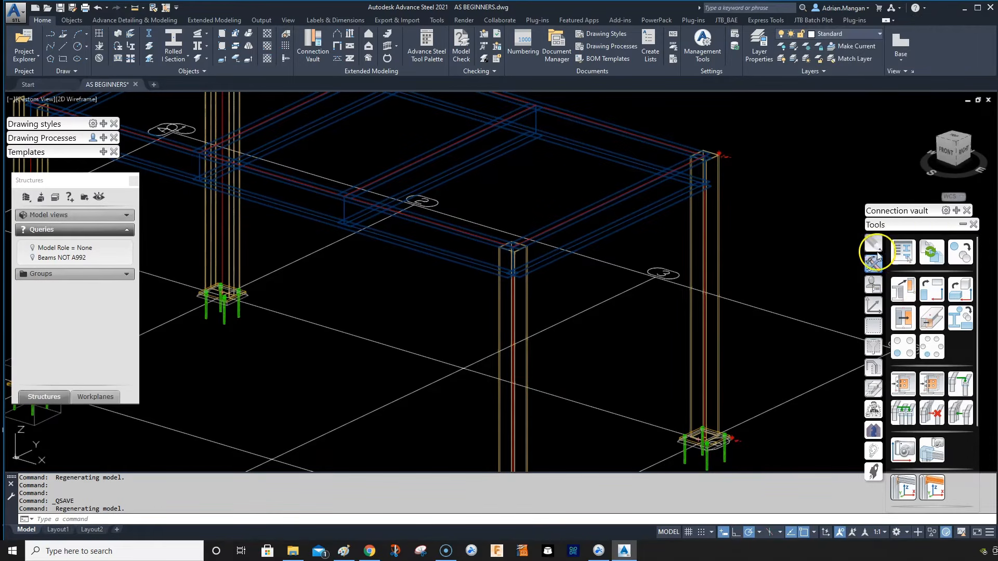
{"action": "left_click", "coordinate": [953, 213]}
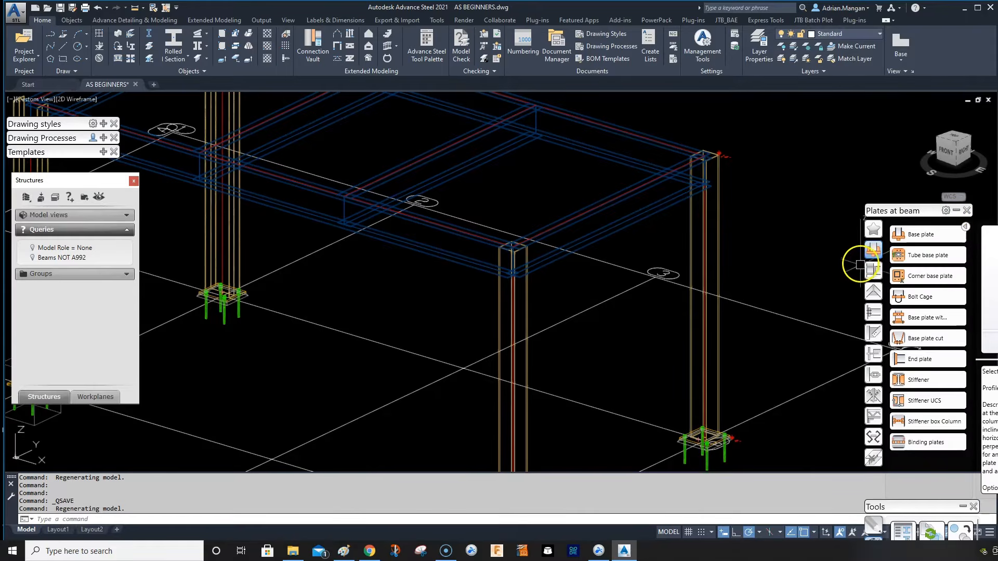
{"action": "left_click", "coordinate": [873, 312]}
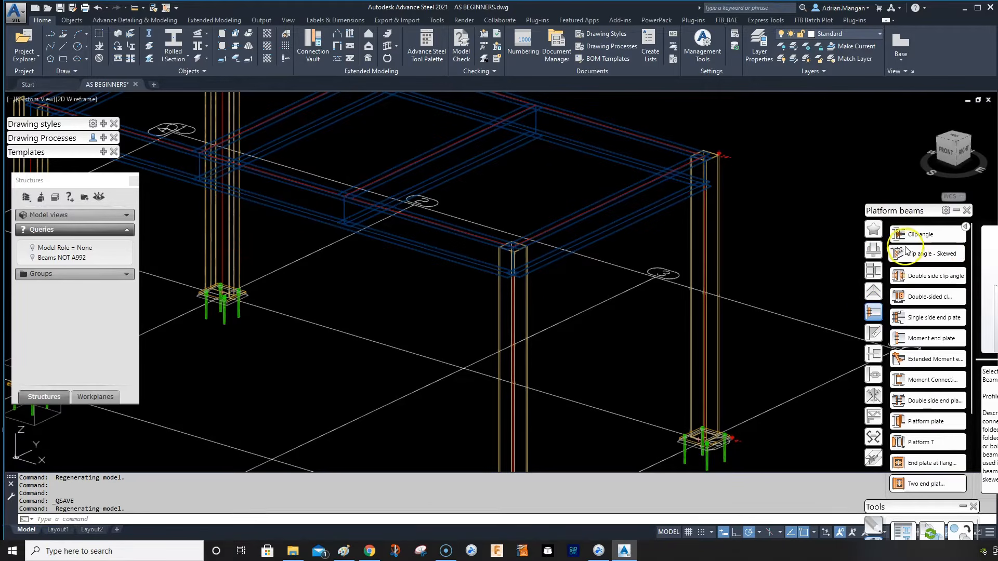
{"action": "scroll", "coordinate": [931, 404], "scroll_direction": "down", "scroll_amount": 3}
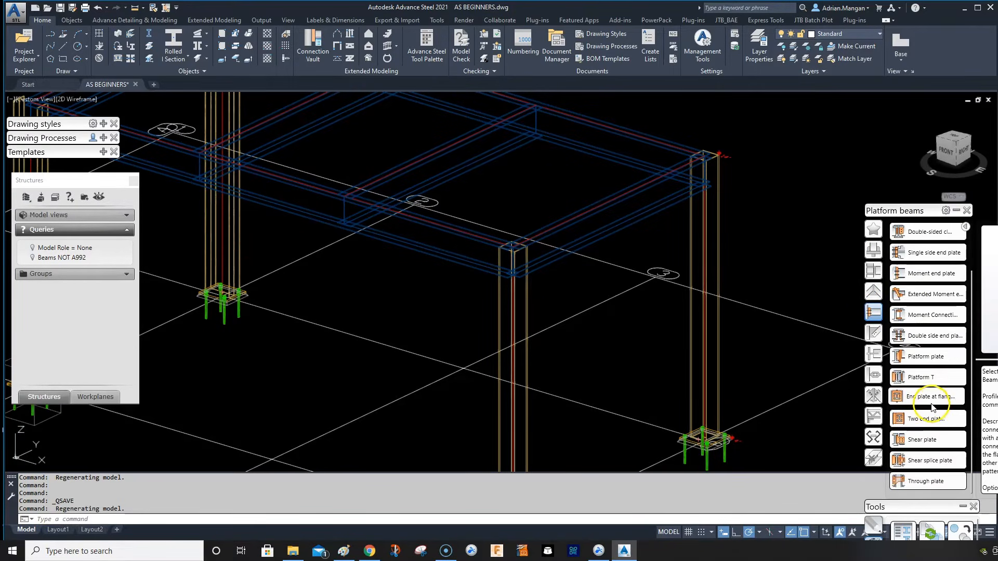
{"action": "left_click", "coordinate": [933, 444]}
{"action": "left_click", "coordinate": [688, 208]}
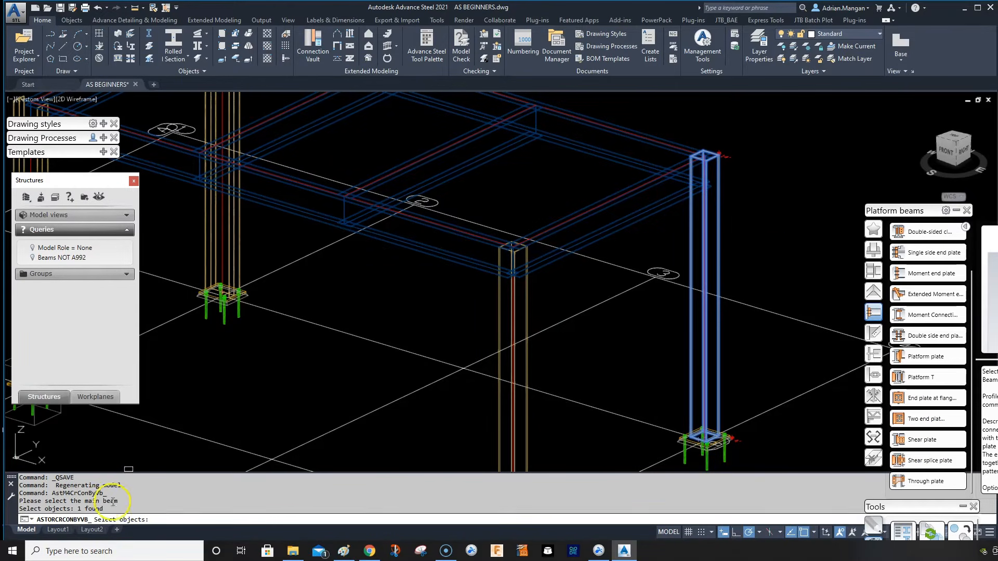
{"action": "key", "text": "Return"}
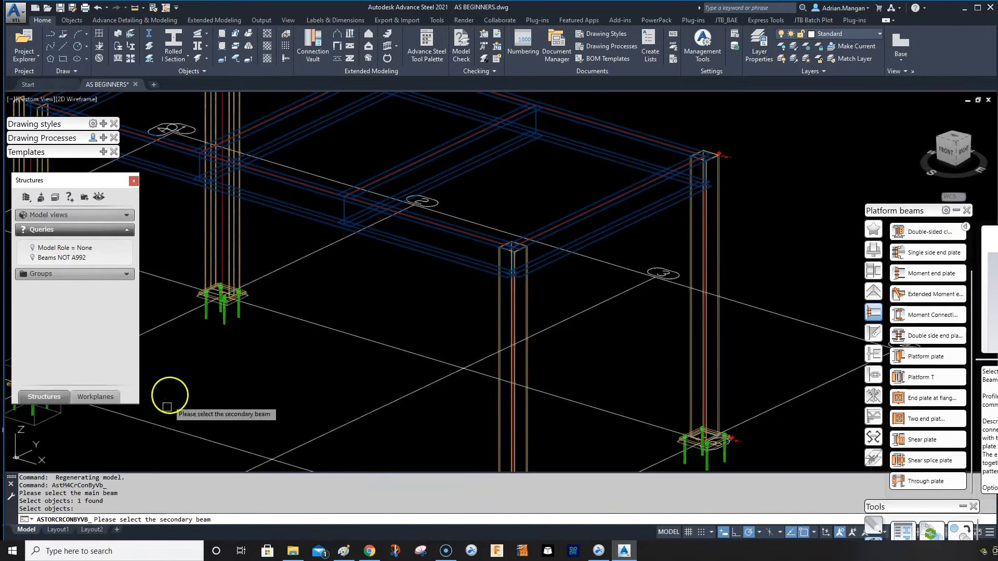
{"action": "left_click", "coordinate": [674, 195]}
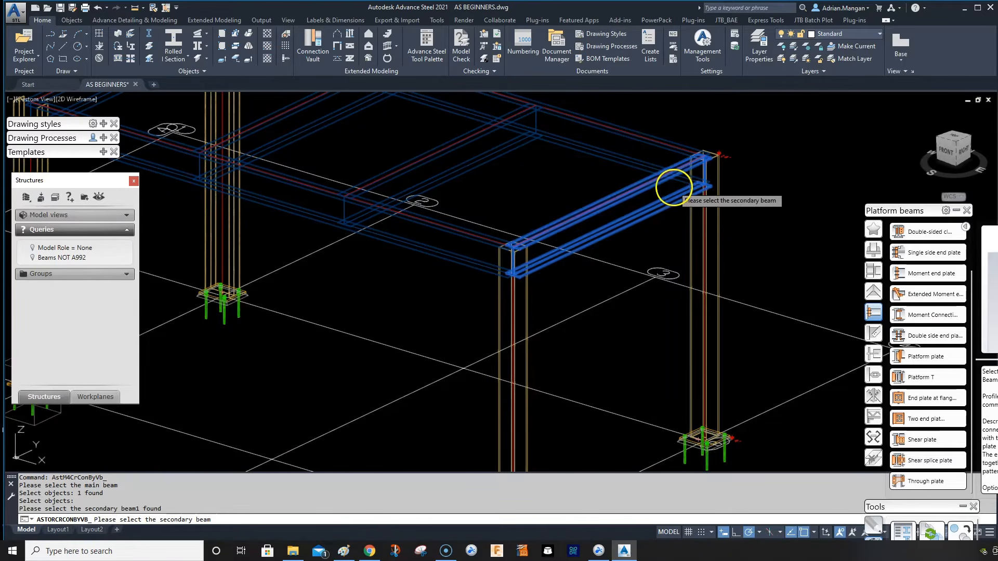
{"action": "key", "text": "Return"}
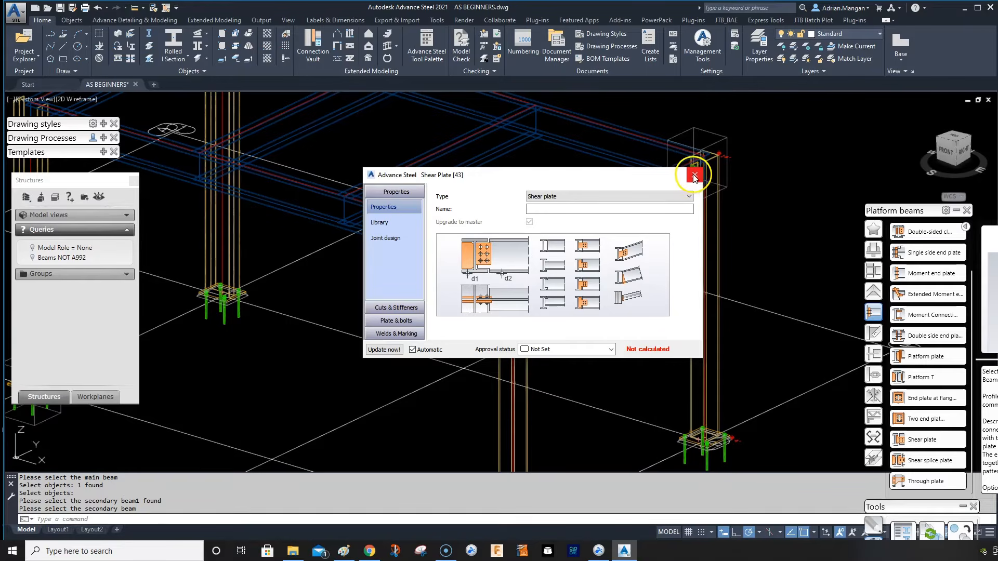
Open the shear plate joint's library for editing and delete the AS BEGINNERS and Estee Shear entries.
{"action": "left_click_drag", "start_coordinate": [658, 178], "coordinate": [747, 242]}
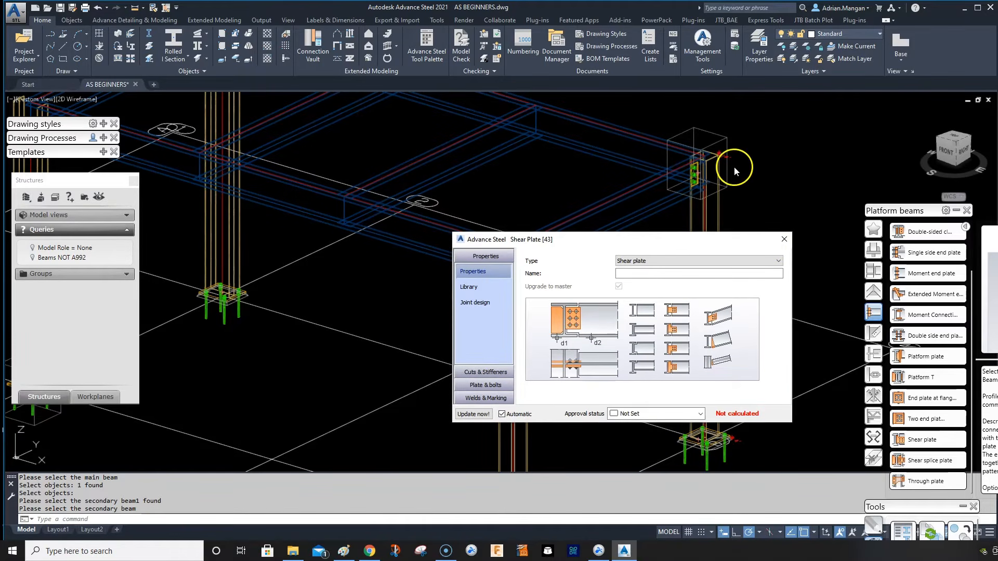
{"action": "scroll", "coordinate": [717, 166], "scroll_direction": "up", "scroll_amount": 5}
{"action": "middle_click_drag", "start_coordinate": [694, 160], "coordinate": [336, 198], "text": "shift"}
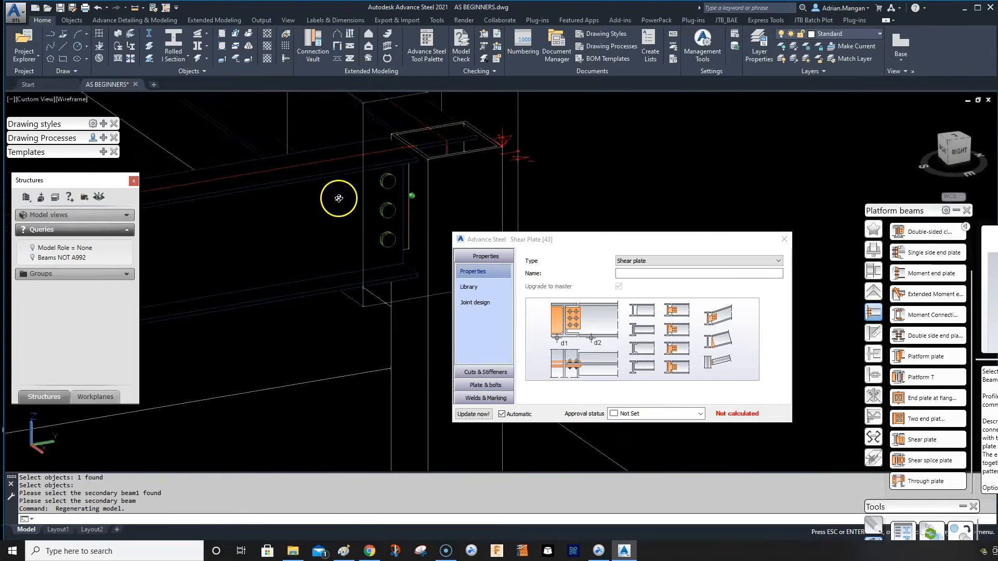
{"action": "left_click", "coordinate": [479, 287]}
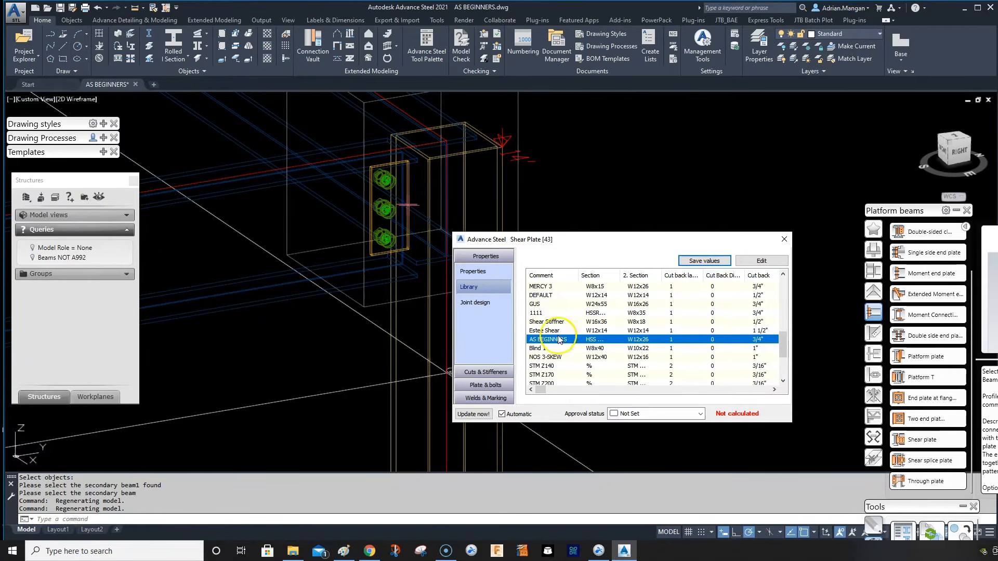
{"action": "left_click", "coordinate": [759, 260]}
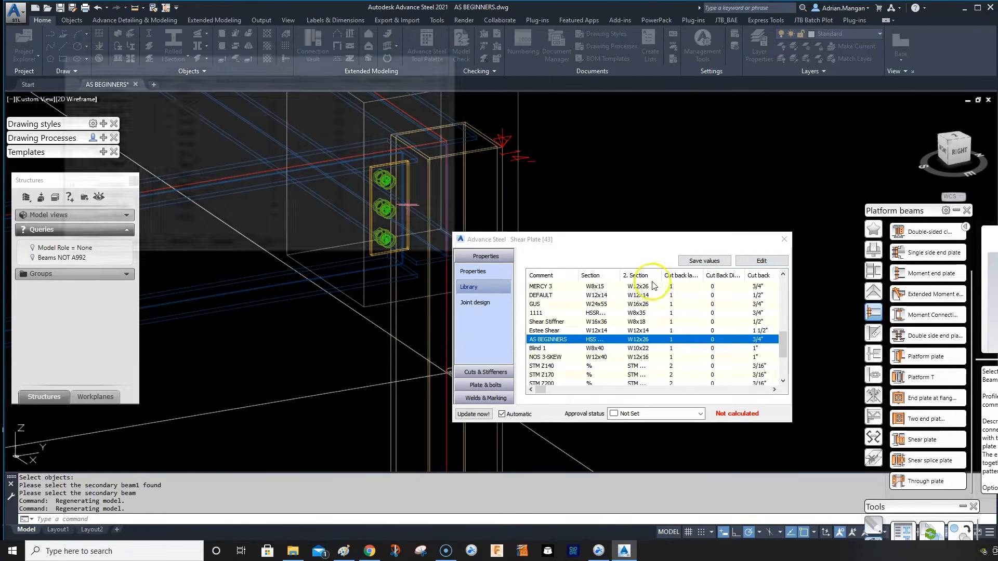
{"action": "scroll", "coordinate": [94, 190], "scroll_direction": "down", "scroll_amount": 10}
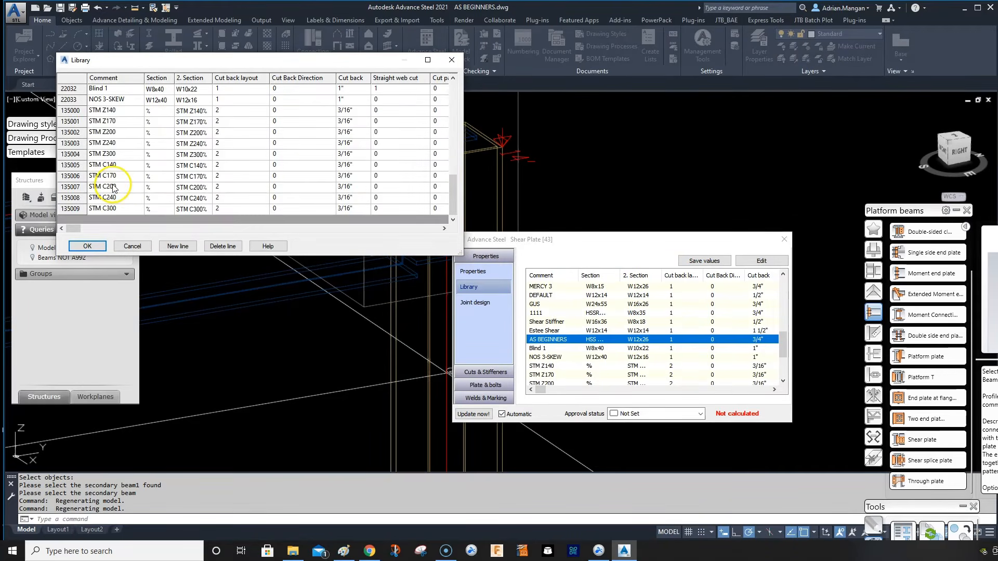
{"action": "left_click", "coordinate": [60, 176]}
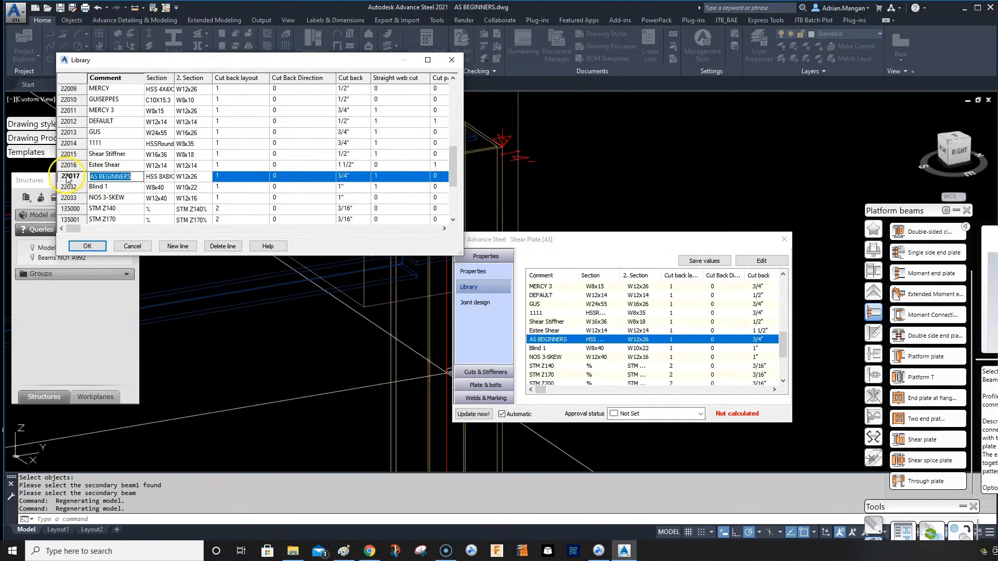
{"action": "left_click", "coordinate": [224, 246]}
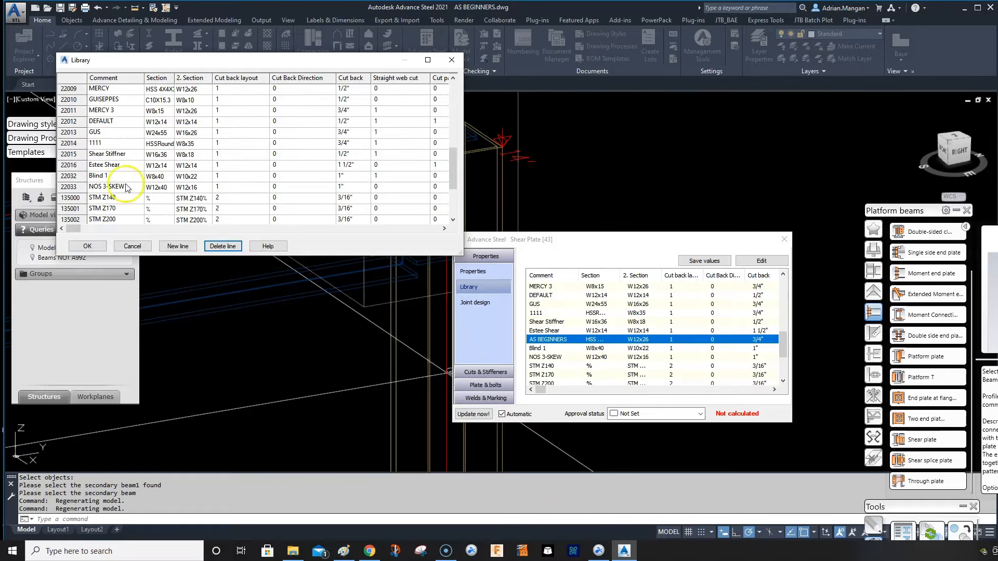
{"action": "left_click", "coordinate": [83, 166]}
{"action": "left_click", "coordinate": [216, 247]}
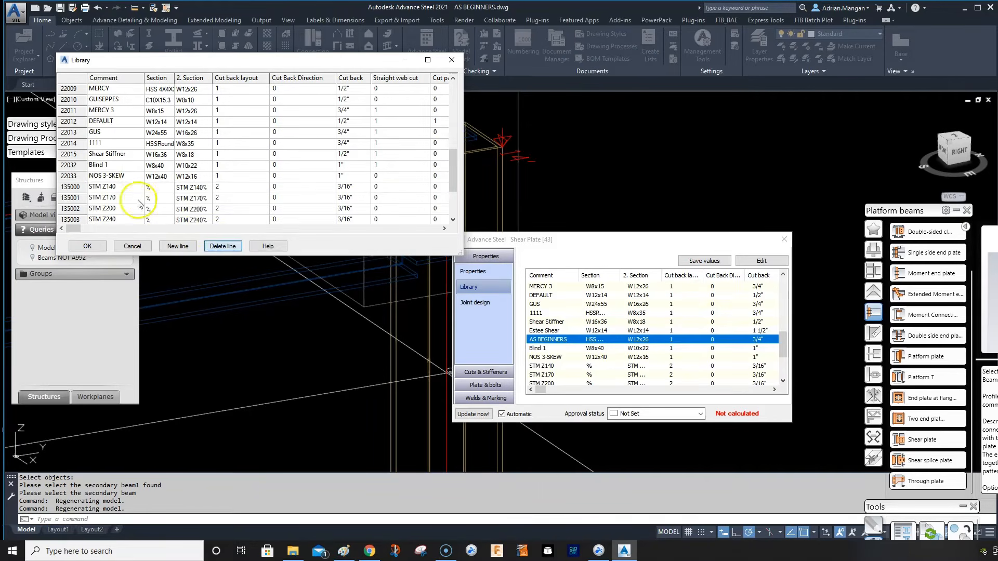
Delete the Shear Stiffner, NOS 3-SKEW and Blind 1 entries from the shear plate library and accept the edits.
{"action": "left_click", "coordinate": [90, 156]}
{"action": "left_click", "coordinate": [210, 245]}
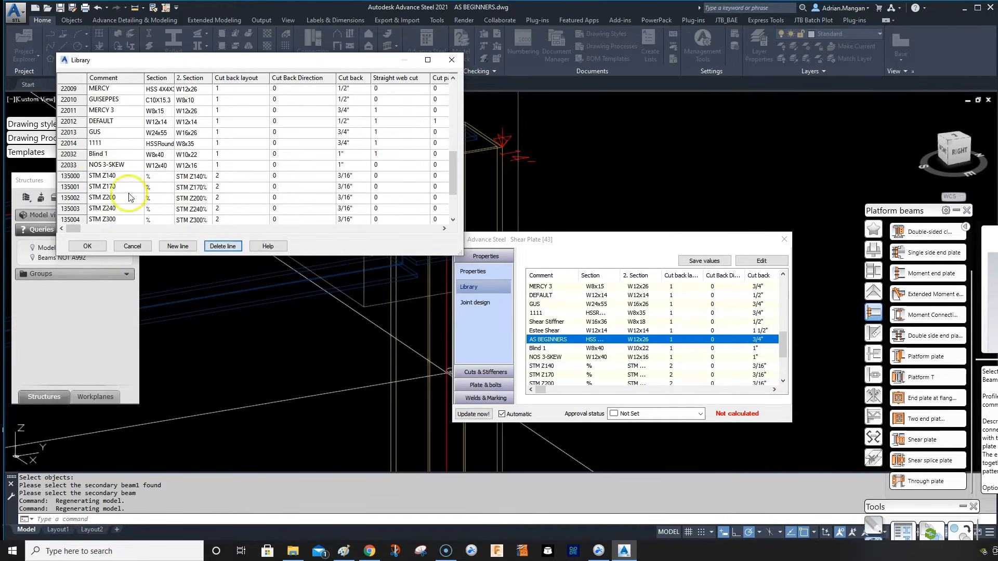
{"action": "left_click", "coordinate": [80, 164]}
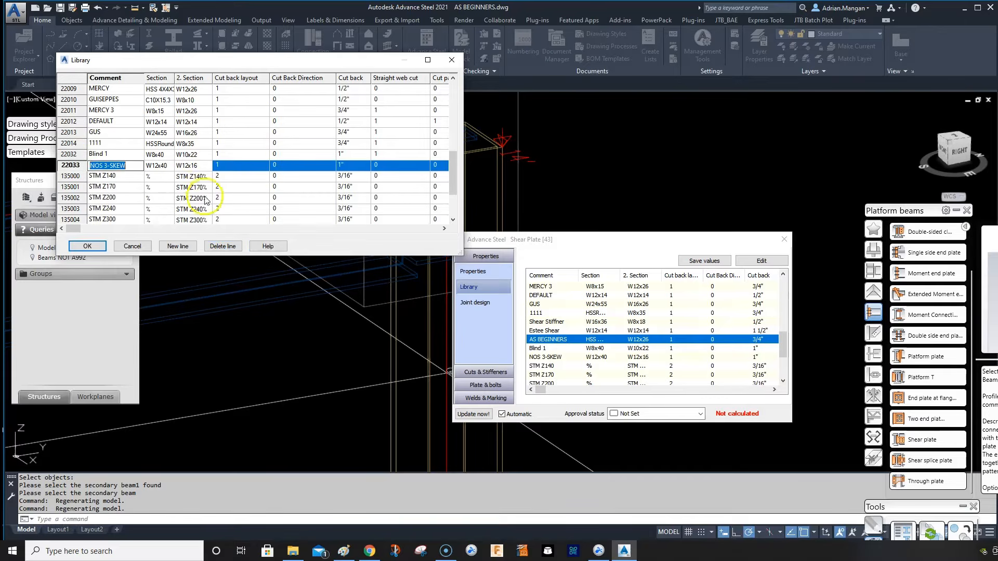
{"action": "left_click", "coordinate": [219, 246]}
{"action": "left_click", "coordinate": [69, 156]}
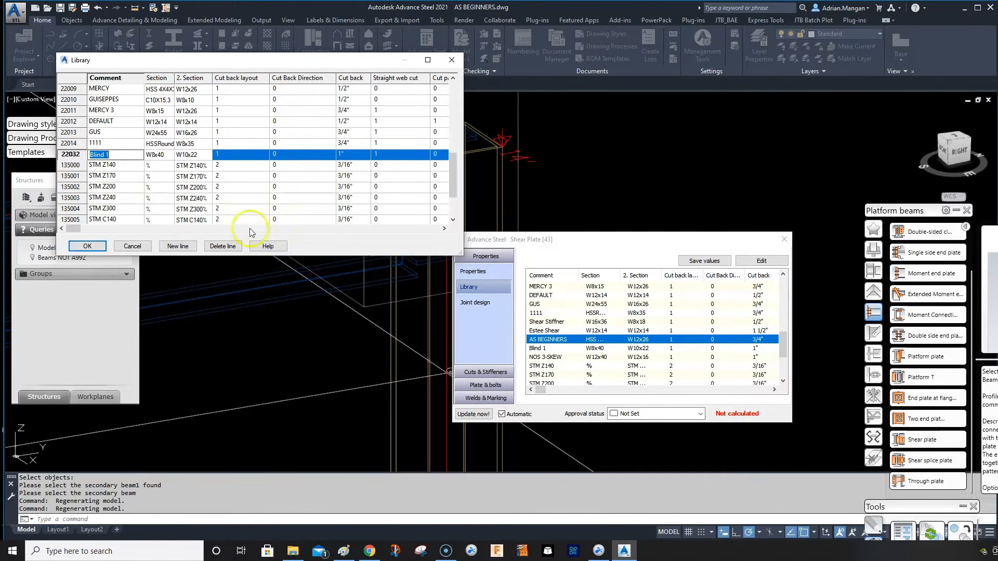
{"action": "left_click", "coordinate": [222, 246]}
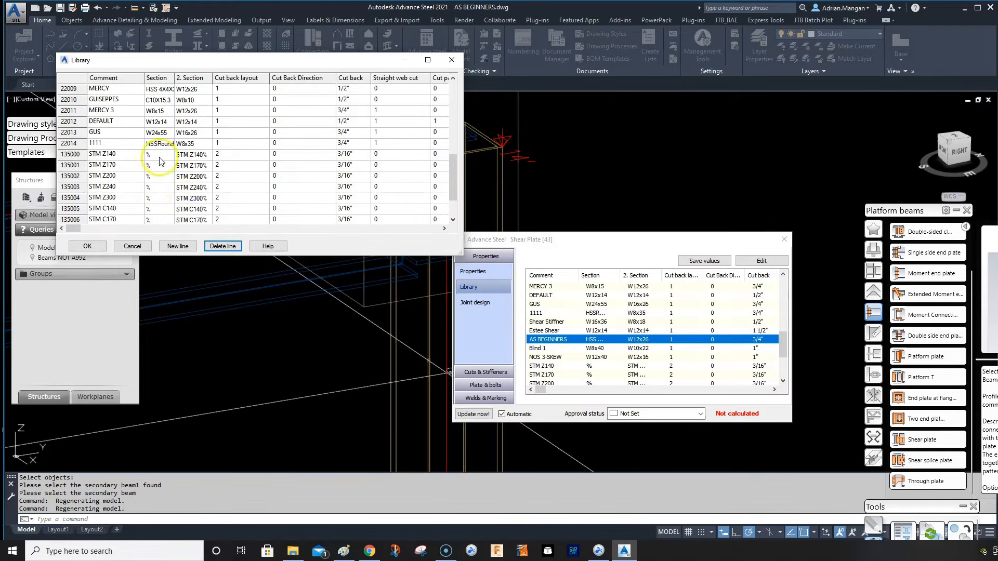
{"action": "left_click", "coordinate": [106, 249]}
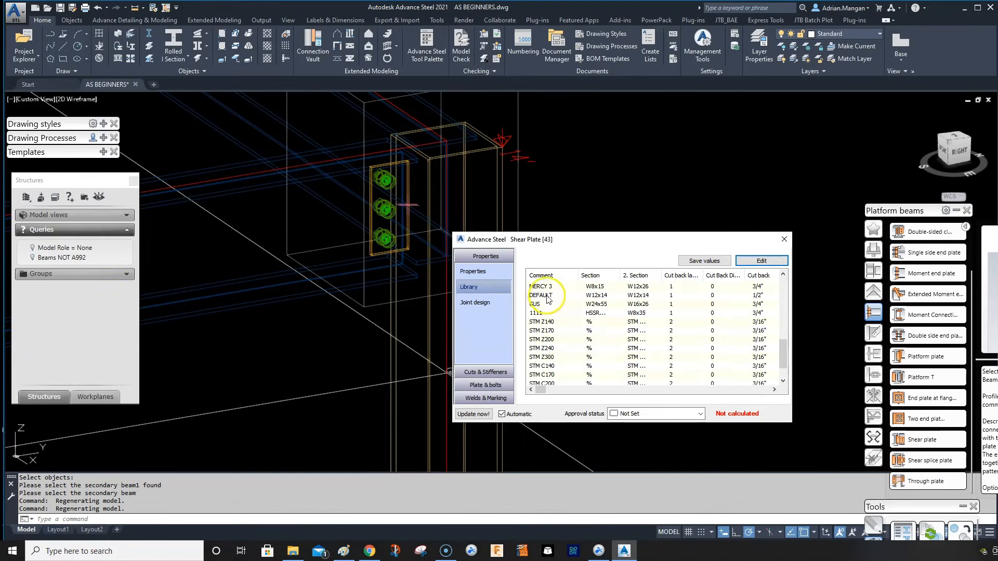
Apply the DEFAULT library entry to the shear plate joint, close its properties and inspect the bolted plate.
{"action": "left_click", "coordinate": [546, 293]}
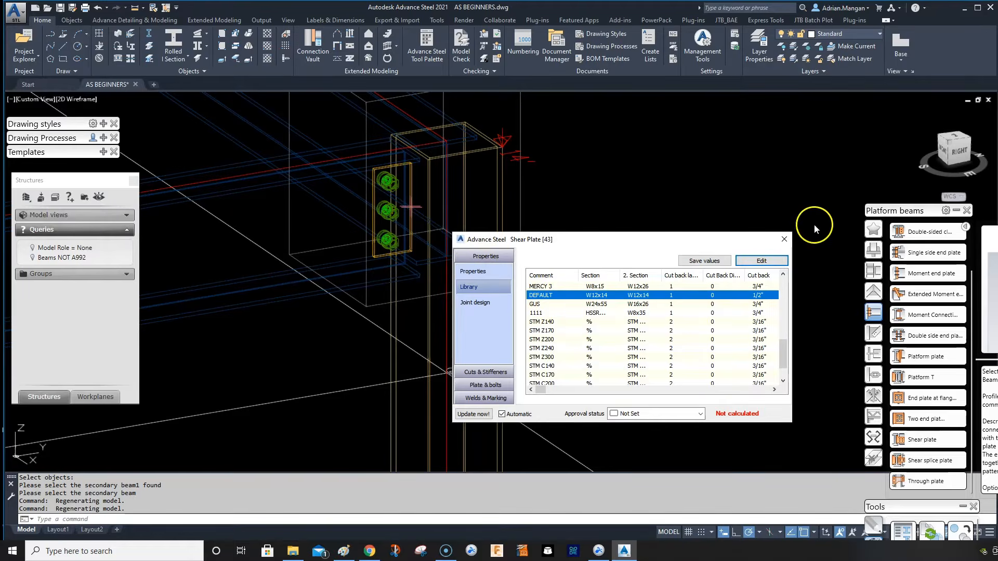
{"action": "left_click", "coordinate": [784, 239]}
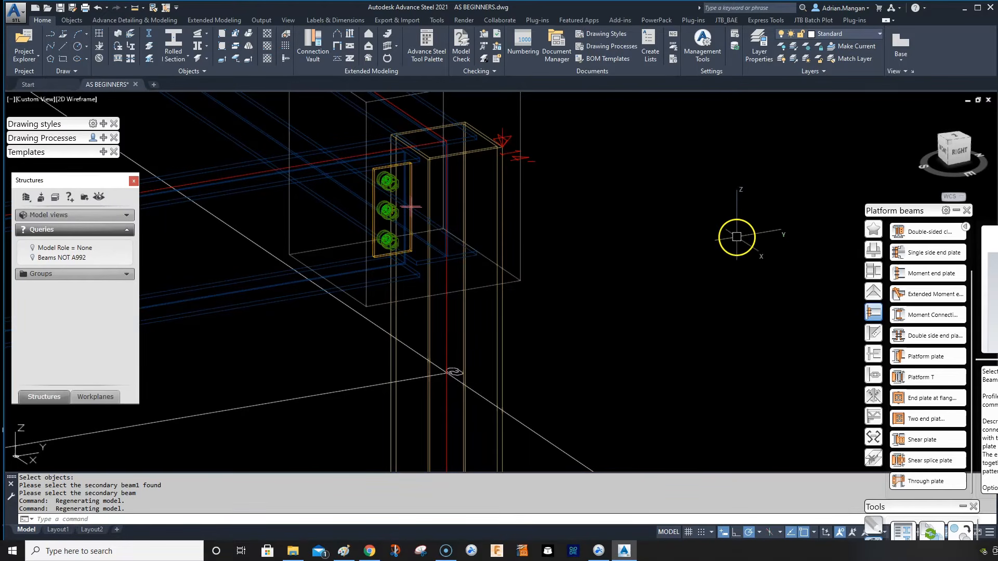
{"action": "scroll", "coordinate": [395, 208], "scroll_direction": "up", "scroll_amount": 5}
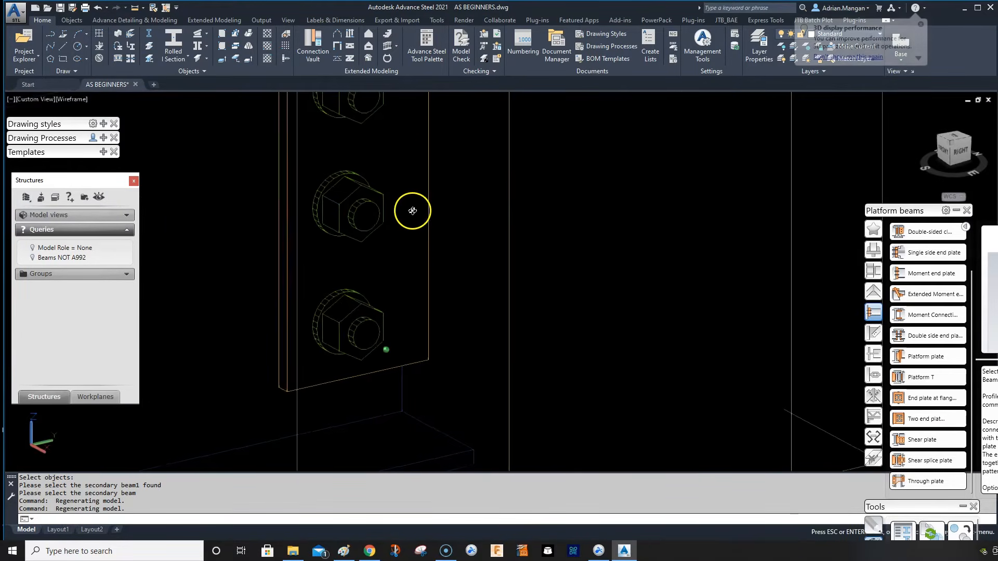
{"action": "scroll", "coordinate": [422, 222], "scroll_direction": "down", "scroll_amount": 8}
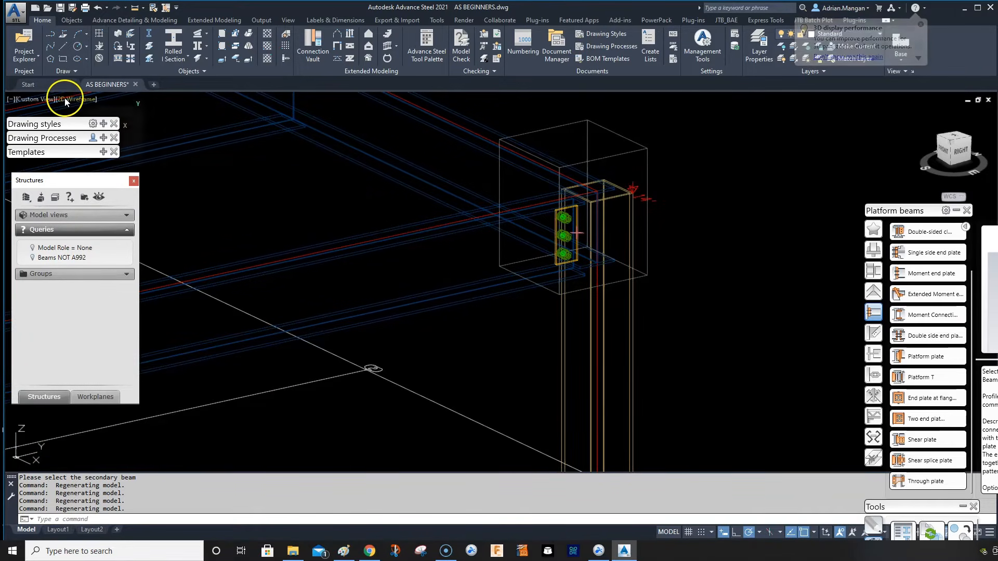
{"action": "scroll", "coordinate": [541, 211], "scroll_direction": "up", "scroll_amount": 4}
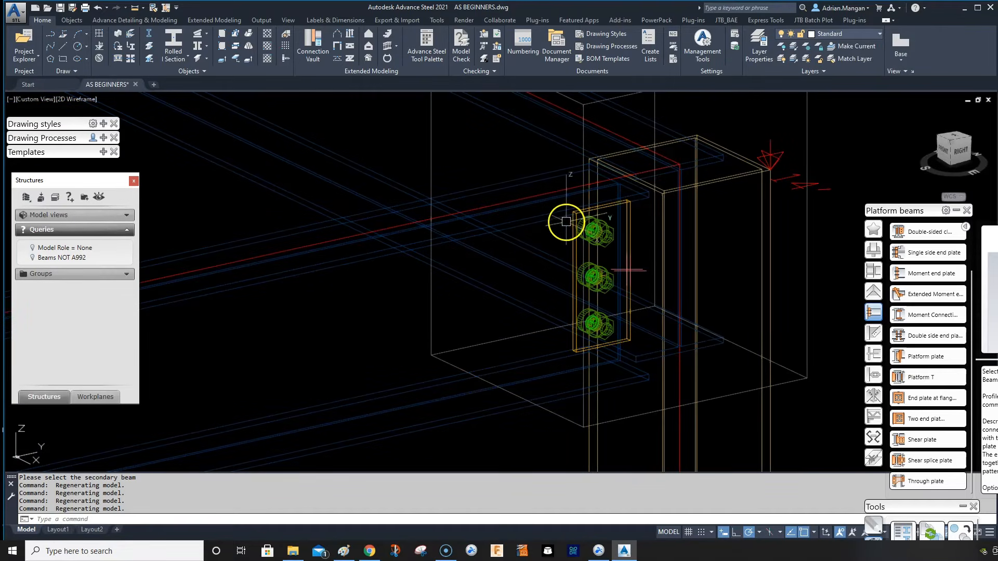
{"action": "scroll", "coordinate": [642, 205], "scroll_direction": "down", "scroll_amount": 2}
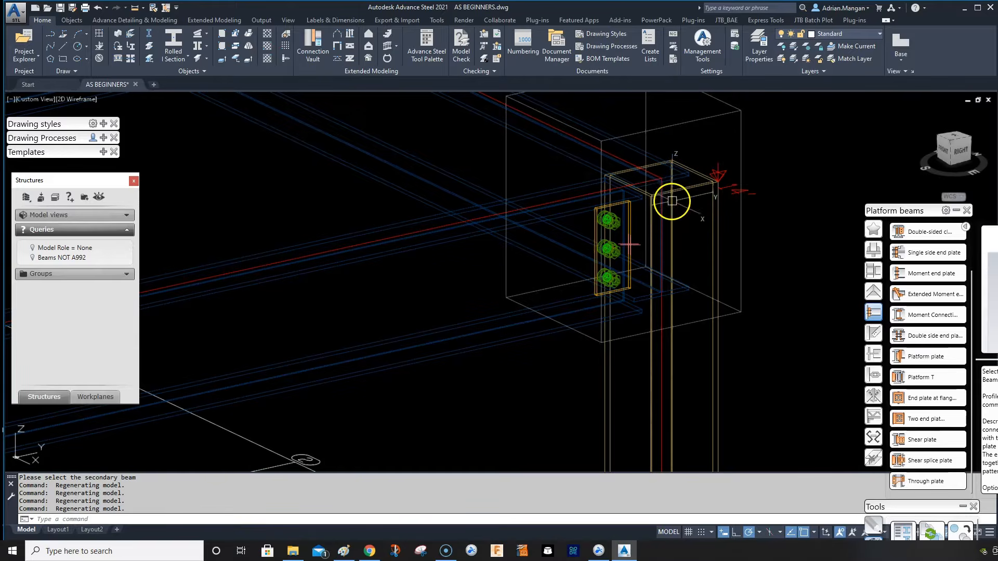
{"action": "middle_click_drag", "start_coordinate": [668, 219], "coordinate": [697, 189], "text": "shift"}
{"action": "middle_click_drag", "start_coordinate": [642, 137], "coordinate": [648, 216], "text": "shift"}
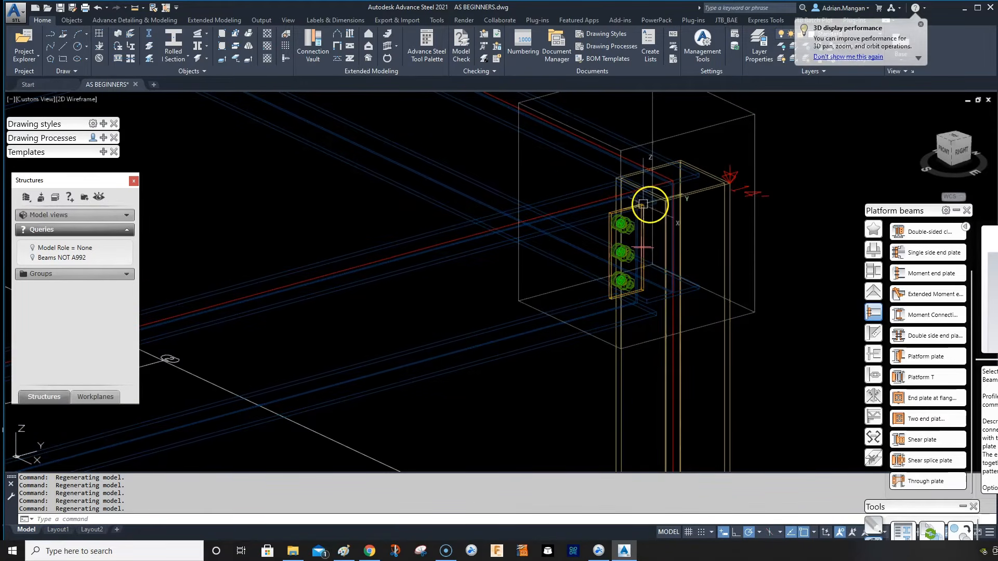
{"action": "left_click", "coordinate": [640, 208]}
{"action": "right_click", "coordinate": [641, 205]}
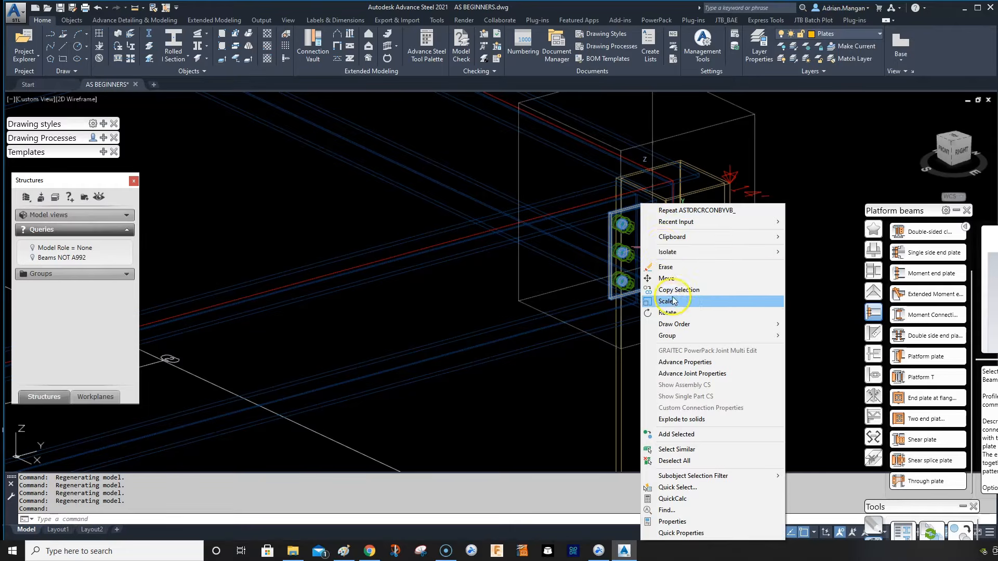
{"action": "key", "text": "Escape"}
{"action": "left_click", "coordinate": [636, 208]}
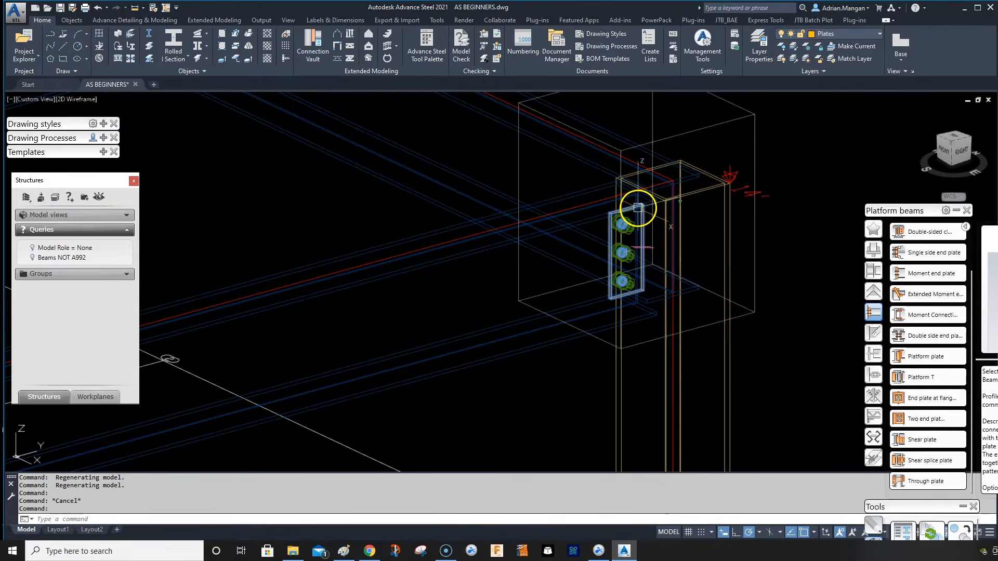
{"action": "right_click", "coordinate": [637, 205]}
{"action": "left_click", "coordinate": [694, 374]}
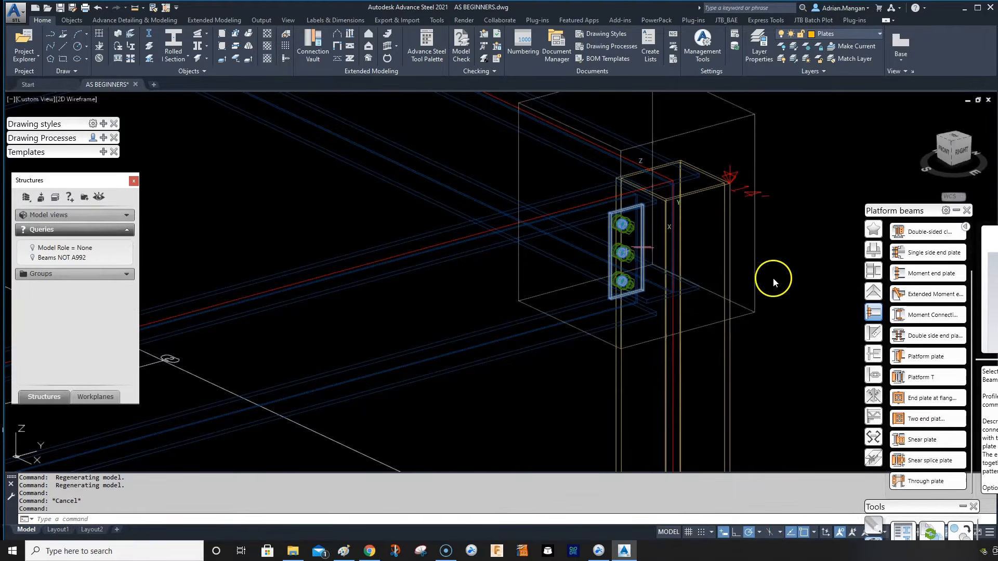
{"action": "key", "text": "Escape"}
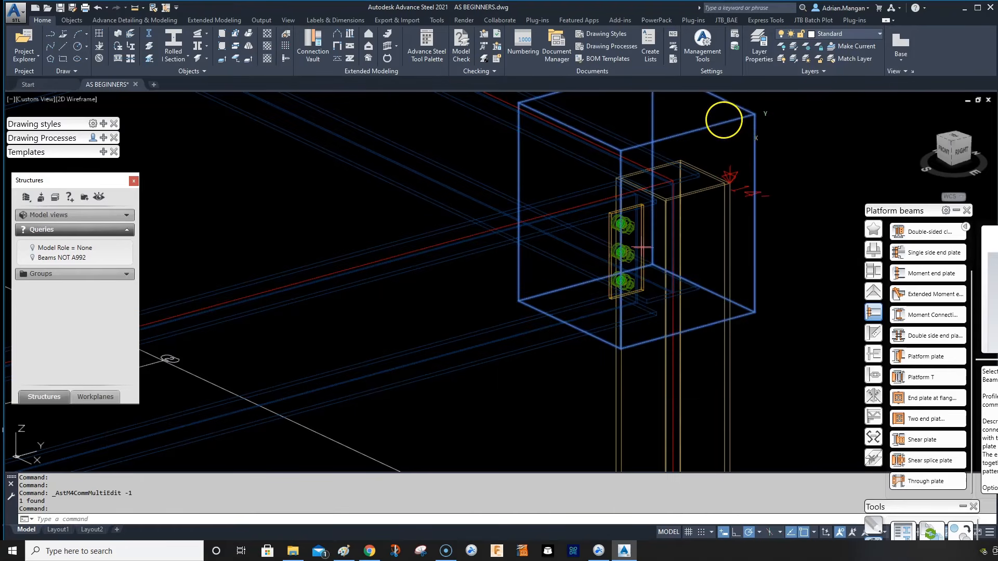
Open the shear plate joint's properties from its connection box and set the beam cut back to 3/4".
{"action": "double_click", "coordinate": [725, 121]}
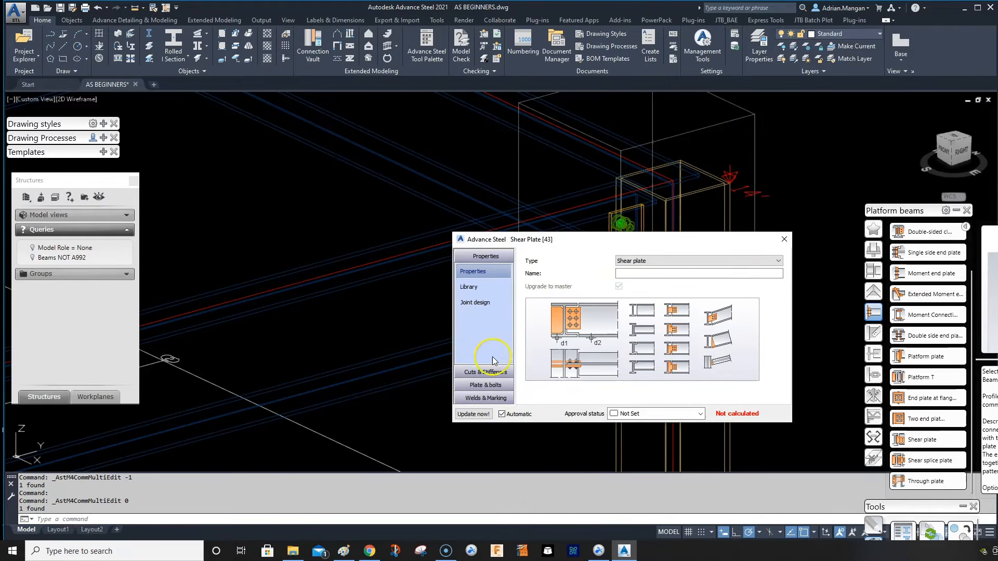
{"action": "left_click_drag", "start_coordinate": [599, 241], "coordinate": [624, 314]}
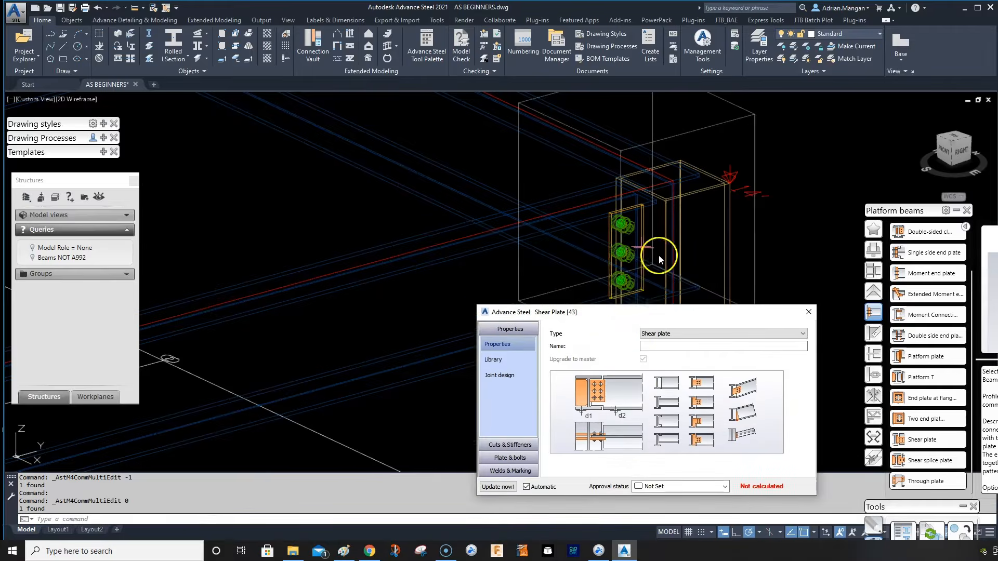
{"action": "middle_click_drag", "start_coordinate": [603, 202], "coordinate": [467, 234]}
{"action": "scroll", "coordinate": [383, 182], "scroll_direction": "up", "scroll_amount": 1}
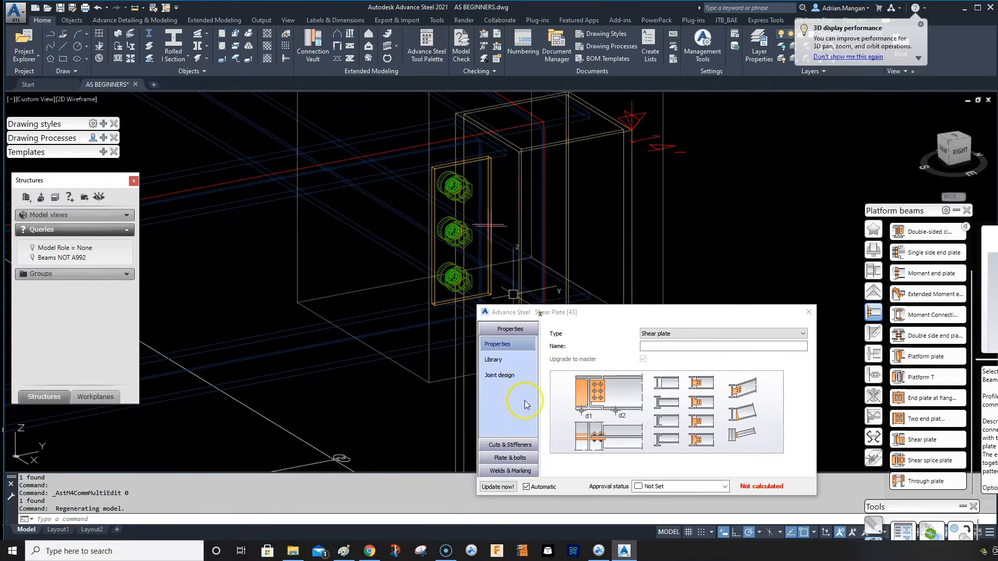
{"action": "left_click_drag", "start_coordinate": [582, 318], "coordinate": [707, 153]}
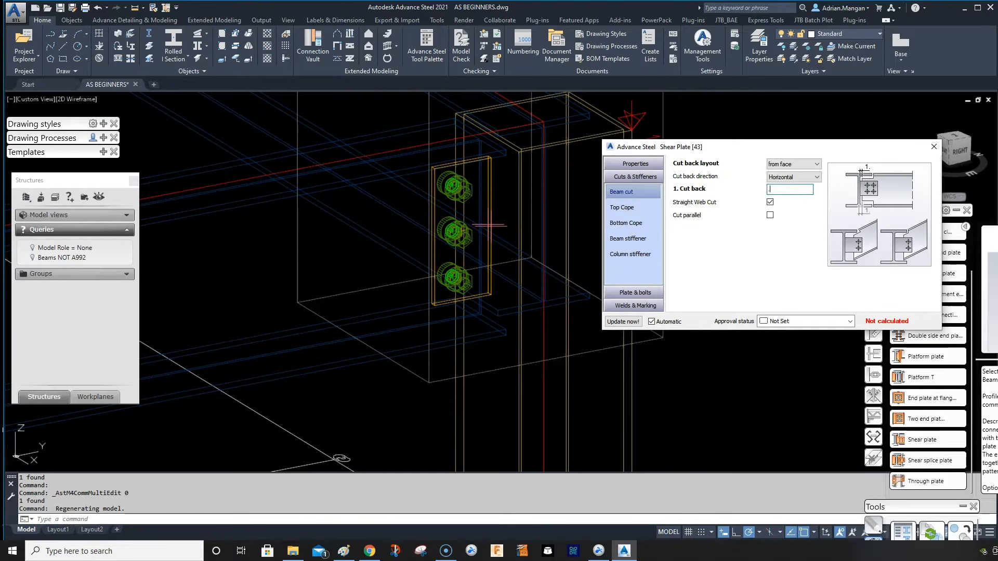
{"action": "key", "text": "Return"}
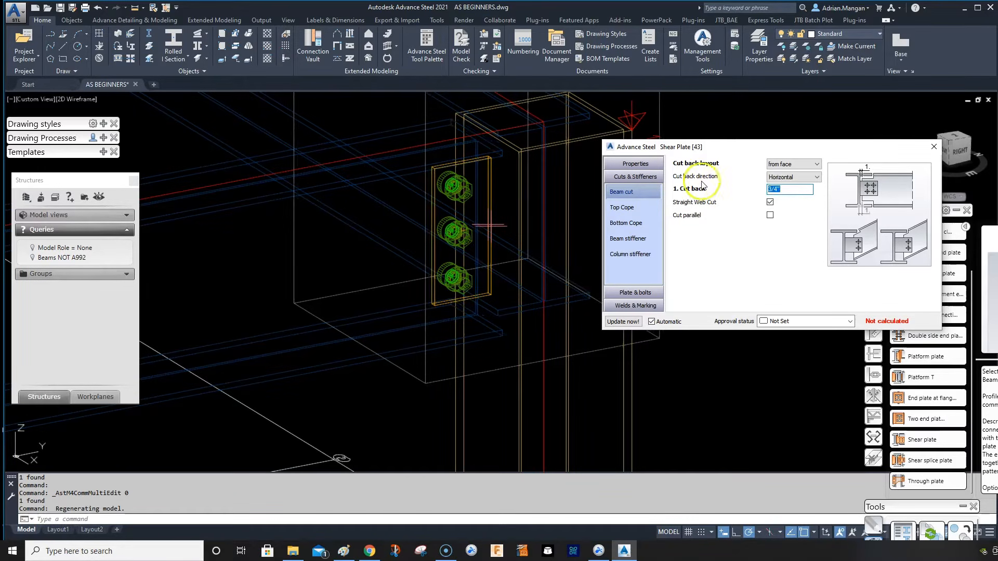
Review the joint's cut beam end and its top cope, bottom cope and beam stiffener settings.
{"action": "middle_click_drag", "start_coordinate": [486, 205], "coordinate": [475, 173], "text": "shift"}
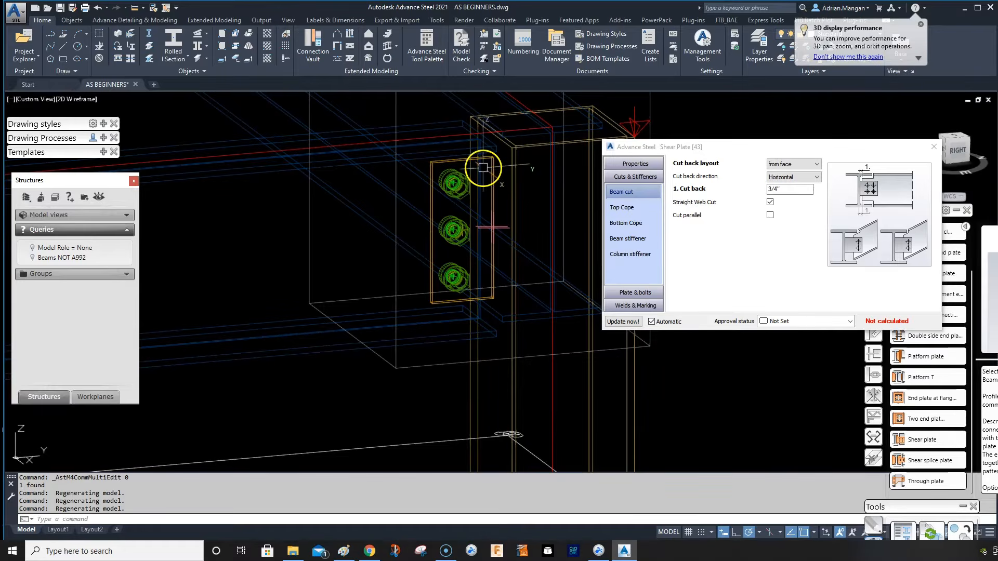
{"action": "left_click", "coordinate": [633, 210]}
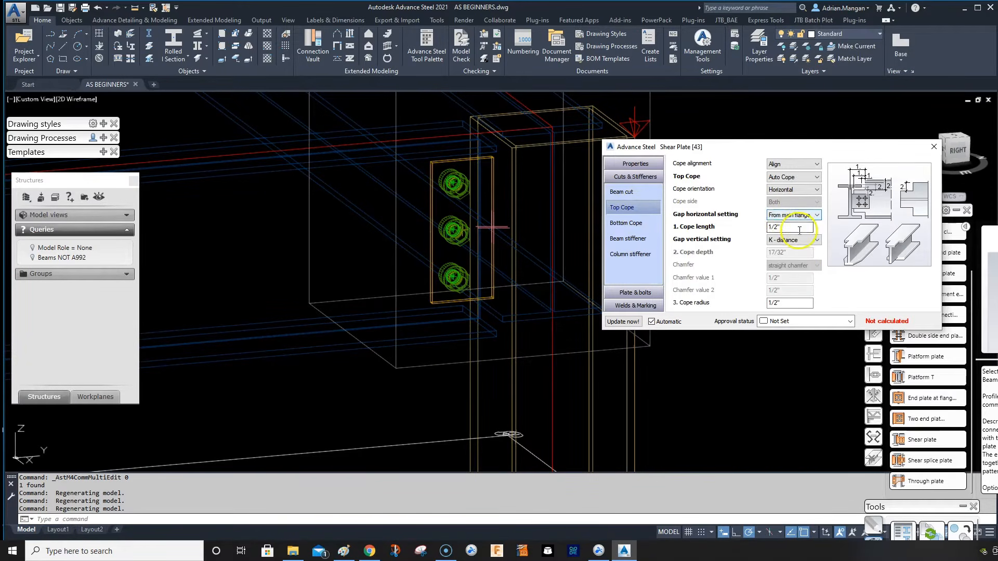
{"action": "left_click", "coordinate": [626, 223]}
{"action": "left_click", "coordinate": [619, 209]}
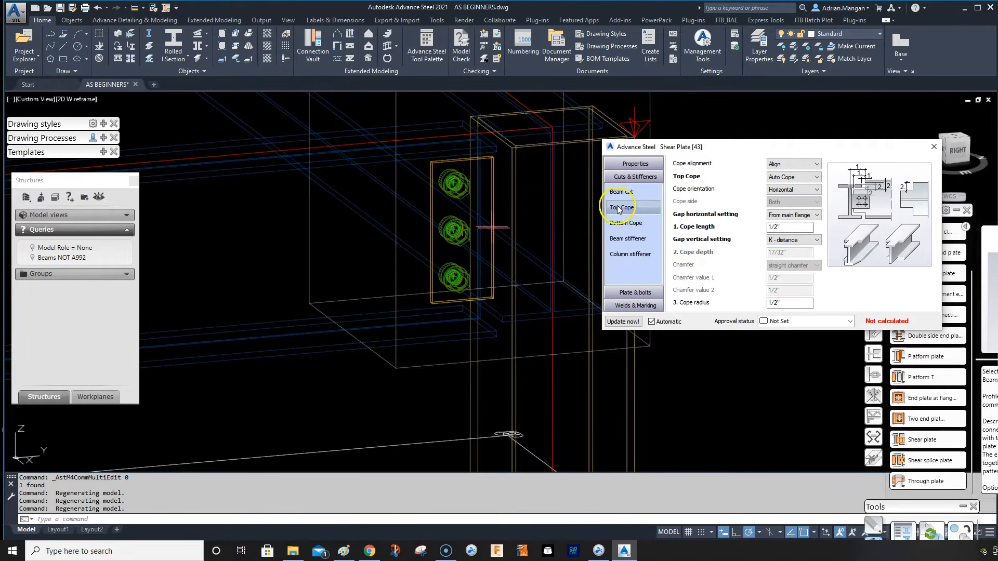
{"action": "left_click", "coordinate": [626, 223]}
{"action": "left_click", "coordinate": [623, 237]}
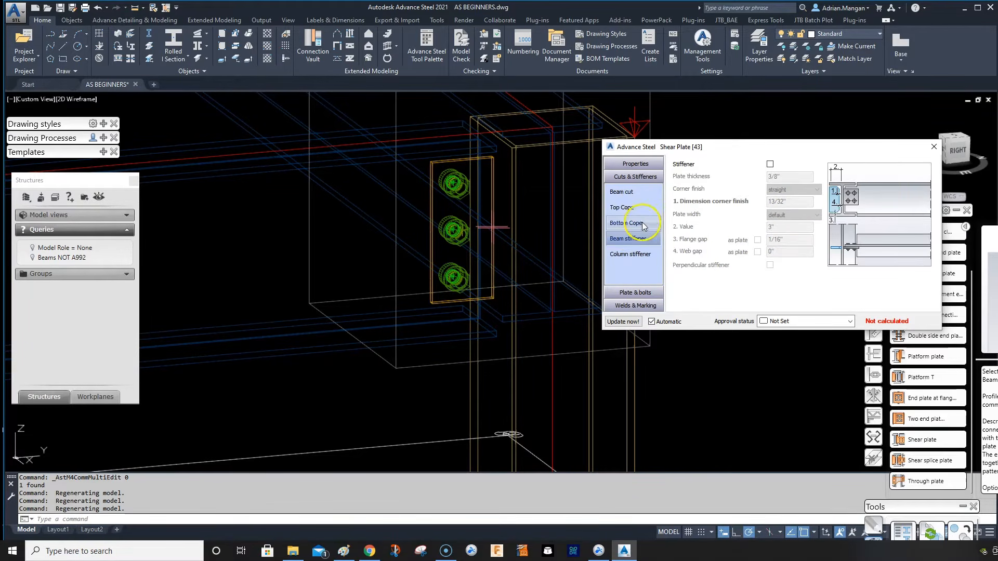
{"action": "left_click", "coordinate": [638, 212]}
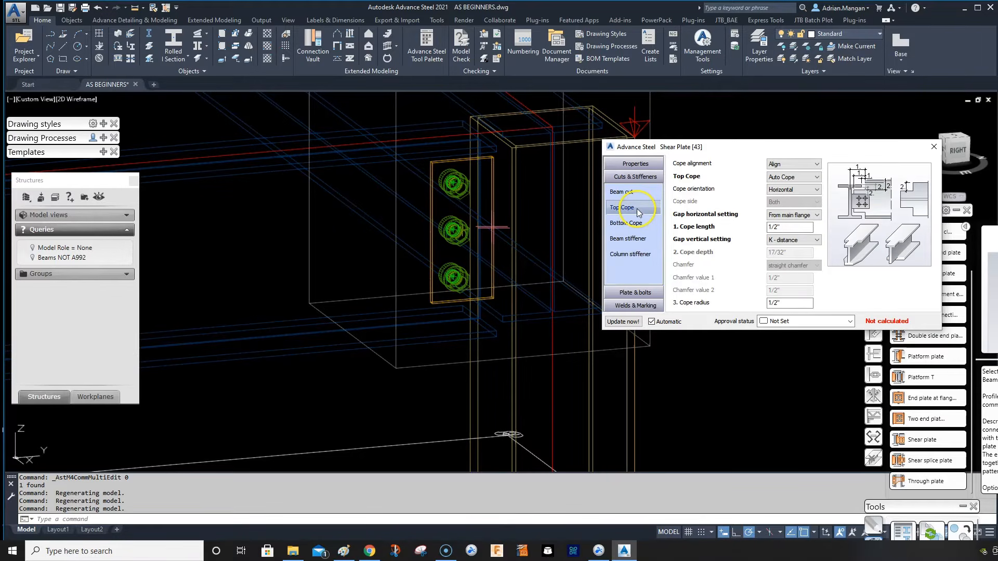
Change the shear plate's side to Right in the plate layout and inspect the plate from the other side of the column.
{"action": "left_click", "coordinate": [637, 295]}
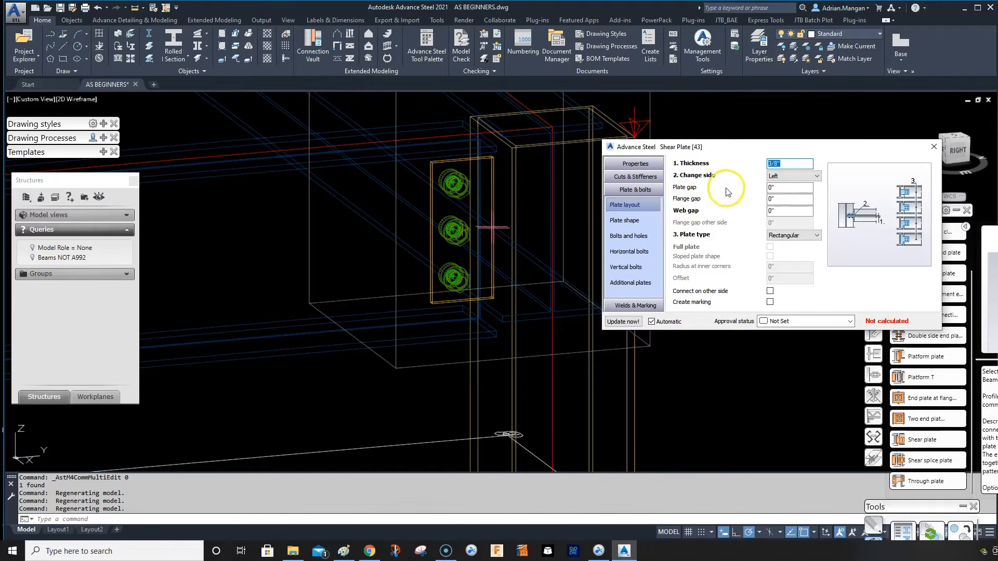
{"action": "middle_click_drag", "start_coordinate": [574, 189], "coordinate": [542, 216], "text": "shift"}
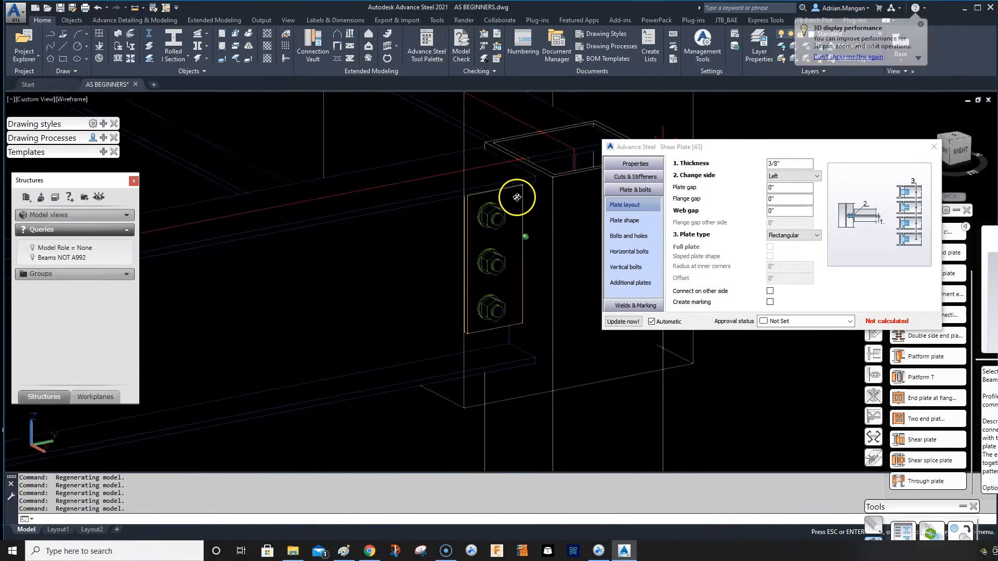
{"action": "scroll", "coordinate": [522, 231], "scroll_direction": "down", "scroll_amount": 4}
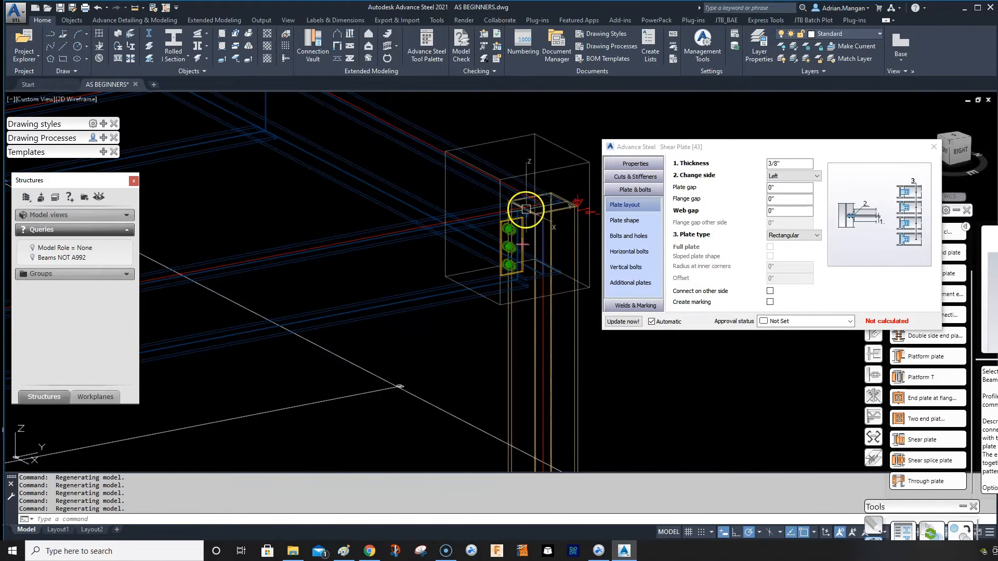
{"action": "middle_click_drag", "start_coordinate": [568, 216], "coordinate": [507, 222], "text": "shift"}
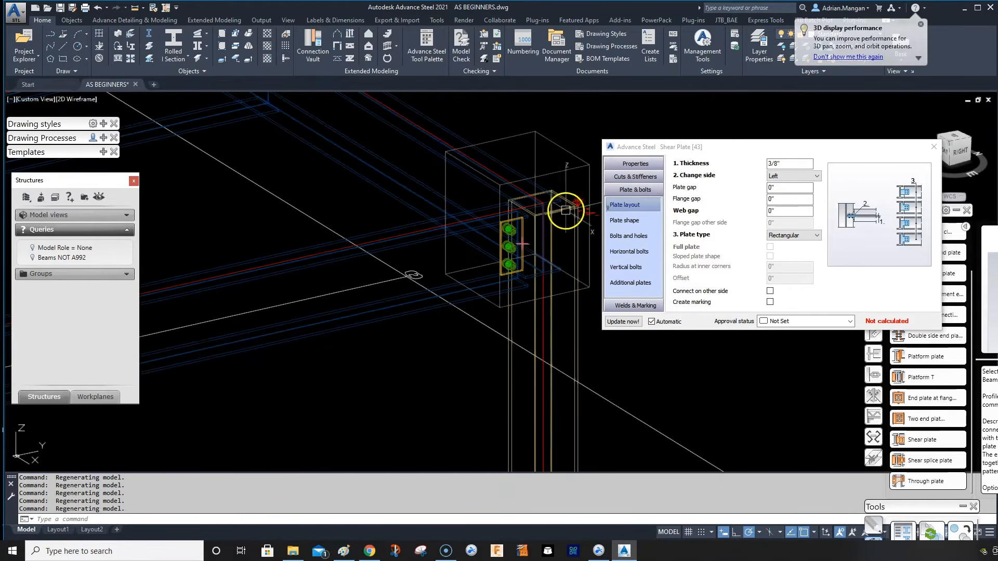
{"action": "left_click", "coordinate": [782, 177]}
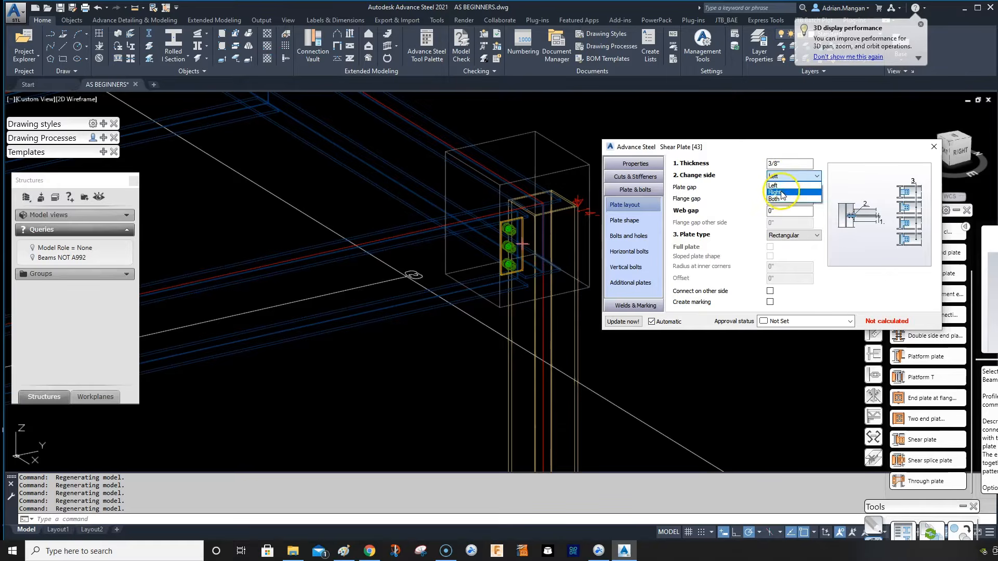
{"action": "left_click", "coordinate": [781, 194]}
{"action": "scroll", "coordinate": [512, 247], "scroll_direction": "up", "scroll_amount": 5}
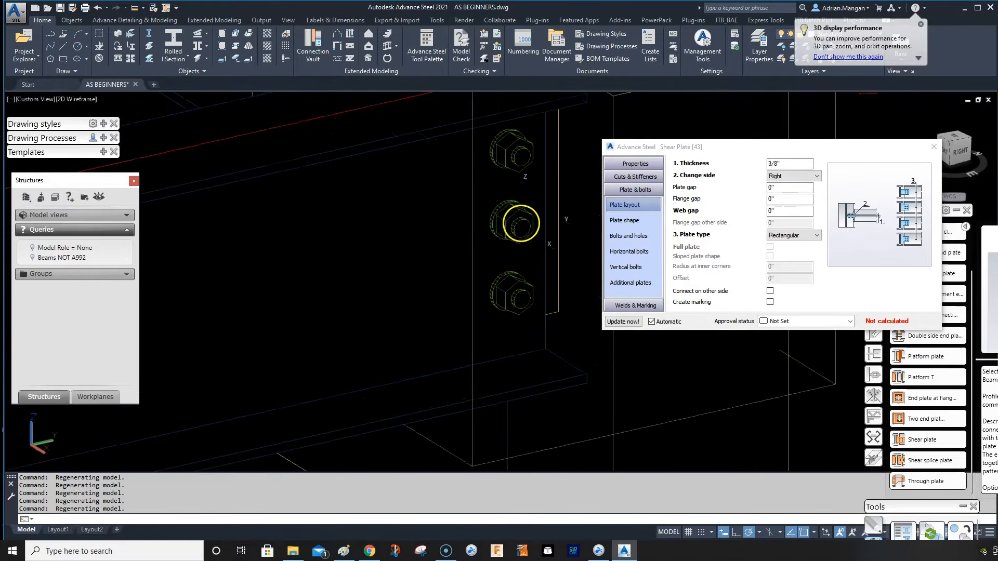
{"action": "middle_click_drag", "start_coordinate": [521, 223], "coordinate": [438, 239], "text": "shift"}
{"action": "scroll", "coordinate": [454, 234], "scroll_direction": "down", "scroll_amount": 5}
{"action": "scroll", "coordinate": [419, 225], "scroll_direction": "up", "scroll_amount": 4}
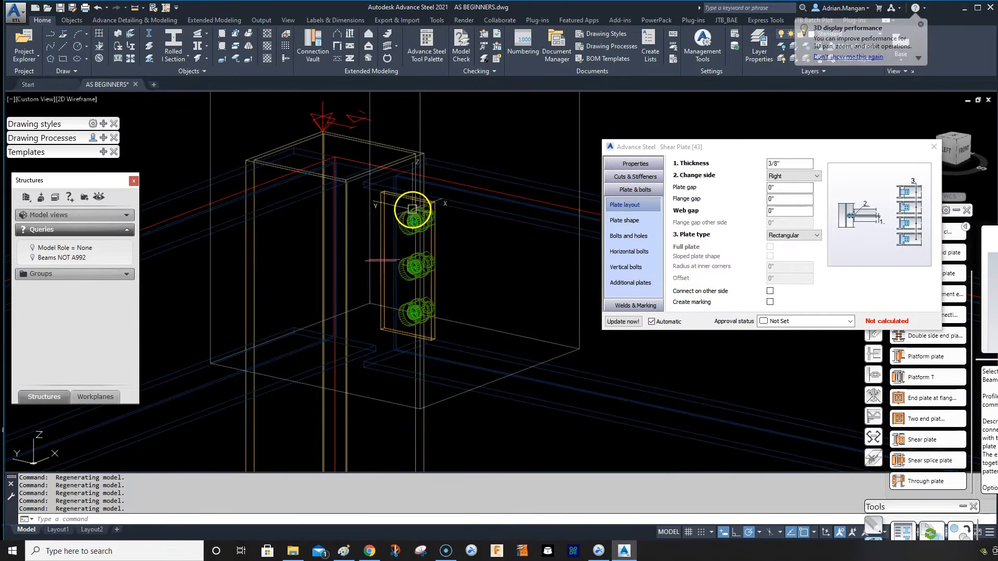
Highlight the bolts, the shear plate and the corner column to examine how they fit together, and clear the selection.
{"action": "scroll", "coordinate": [412, 210], "scroll_direction": "up", "scroll_amount": 5}
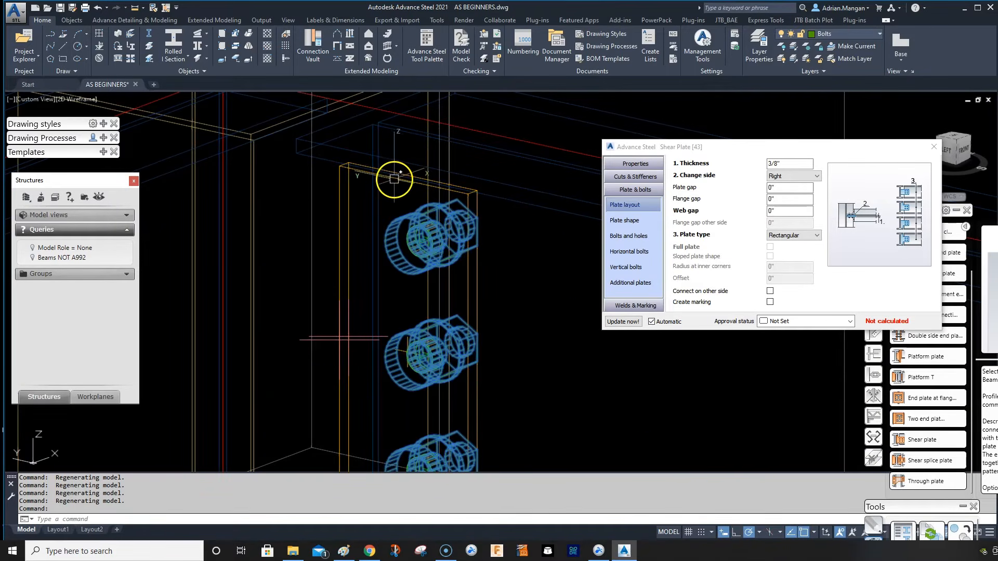
{"action": "key", "text": "Escape"}
{"action": "left_click", "coordinate": [284, 123]}
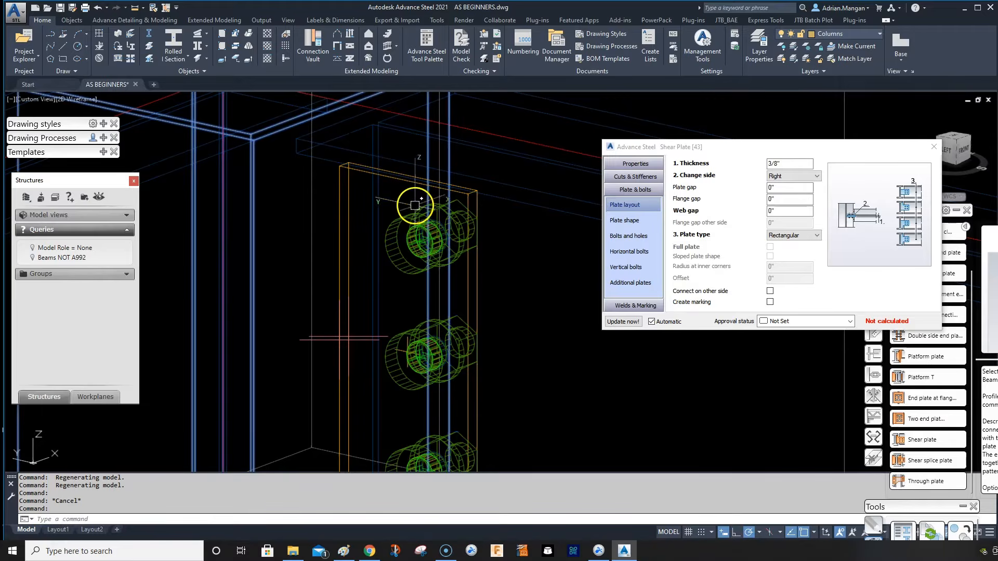
{"action": "key", "text": "Escape"}
{"action": "scroll", "coordinate": [404, 215], "scroll_direction": "down", "scroll_amount": 6}
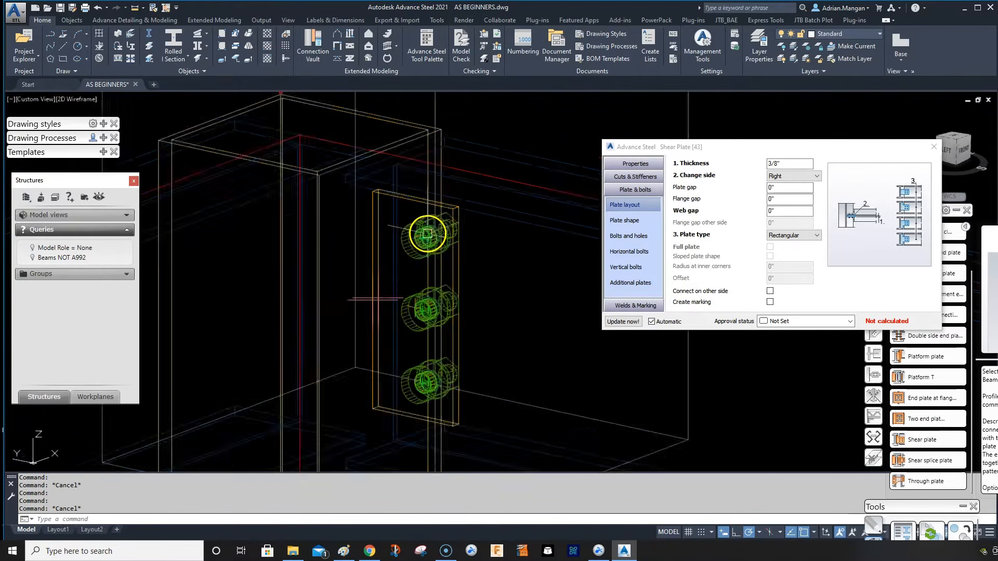
{"action": "scroll", "coordinate": [481, 230], "scroll_direction": "up", "scroll_amount": 5}
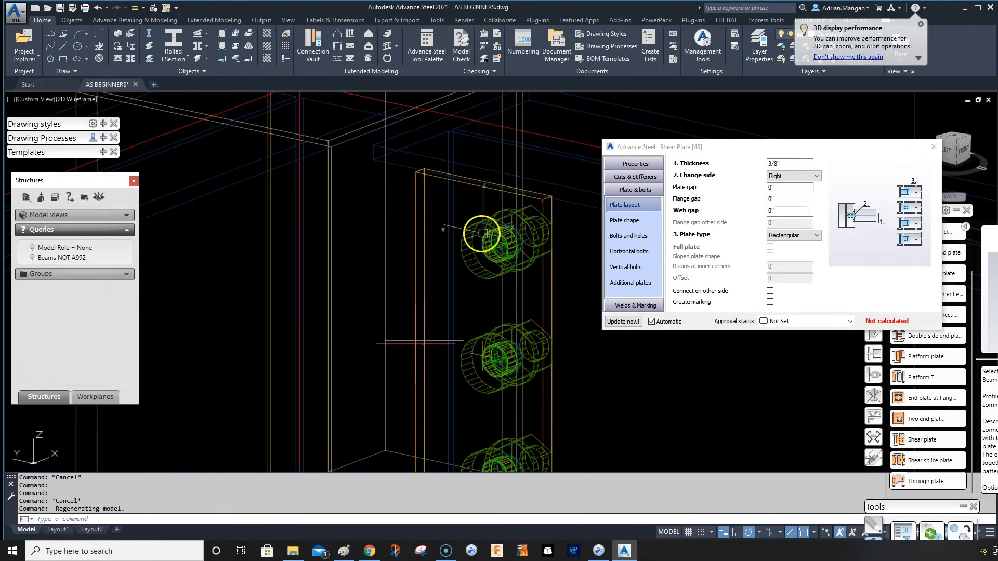
{"action": "left_click", "coordinate": [471, 226]}
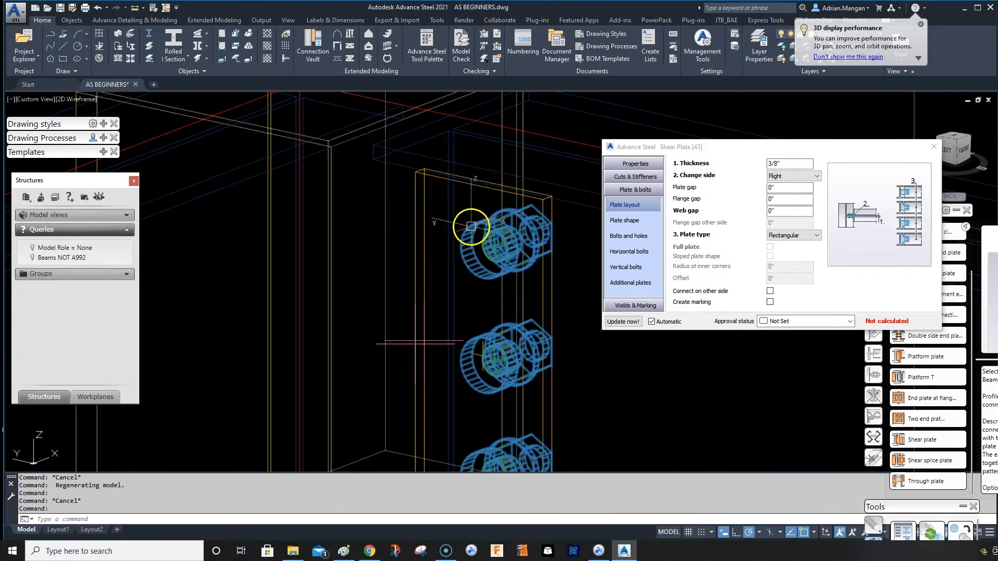
{"action": "left_click", "coordinate": [473, 192]}
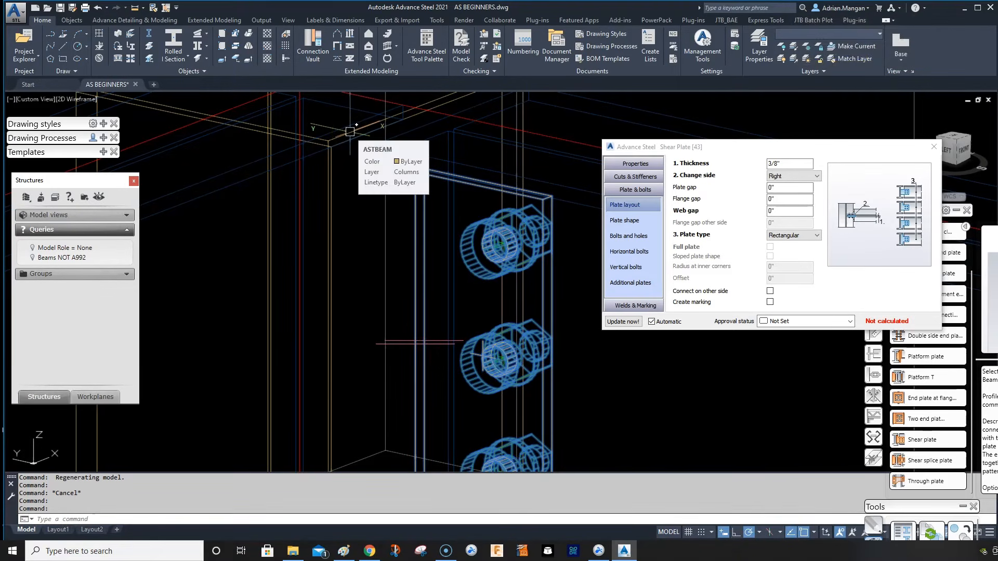
{"action": "scroll", "coordinate": [361, 128], "scroll_direction": "up", "scroll_amount": 4}
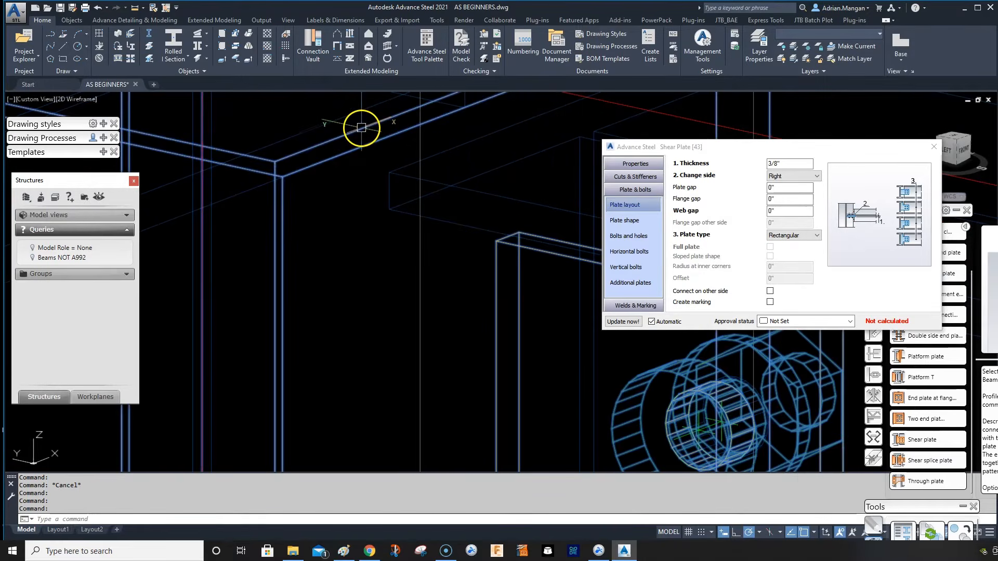
{"action": "scroll", "coordinate": [361, 128], "scroll_direction": "down", "scroll_amount": 5}
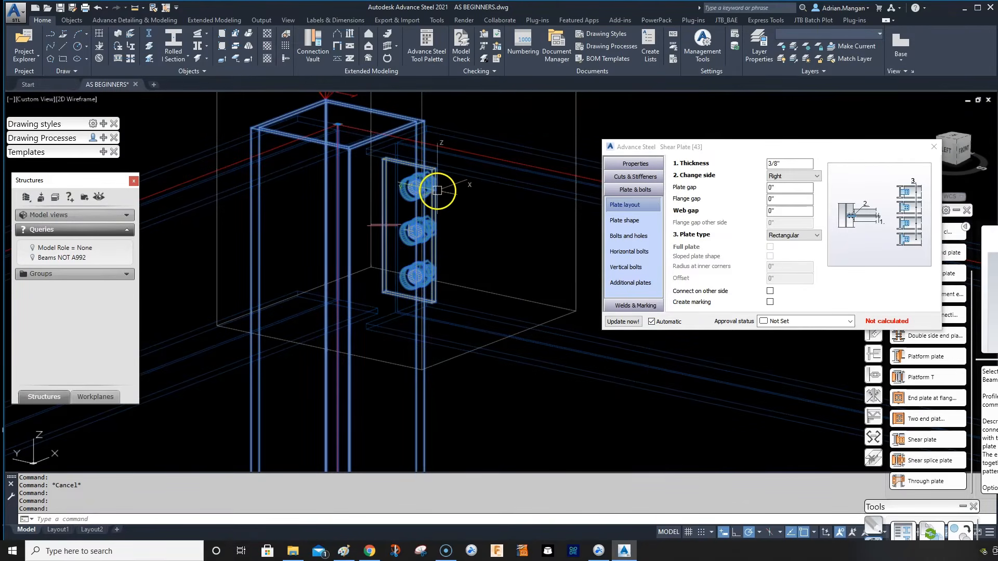
{"action": "scroll", "coordinate": [441, 193], "scroll_direction": "down", "scroll_amount": 4}
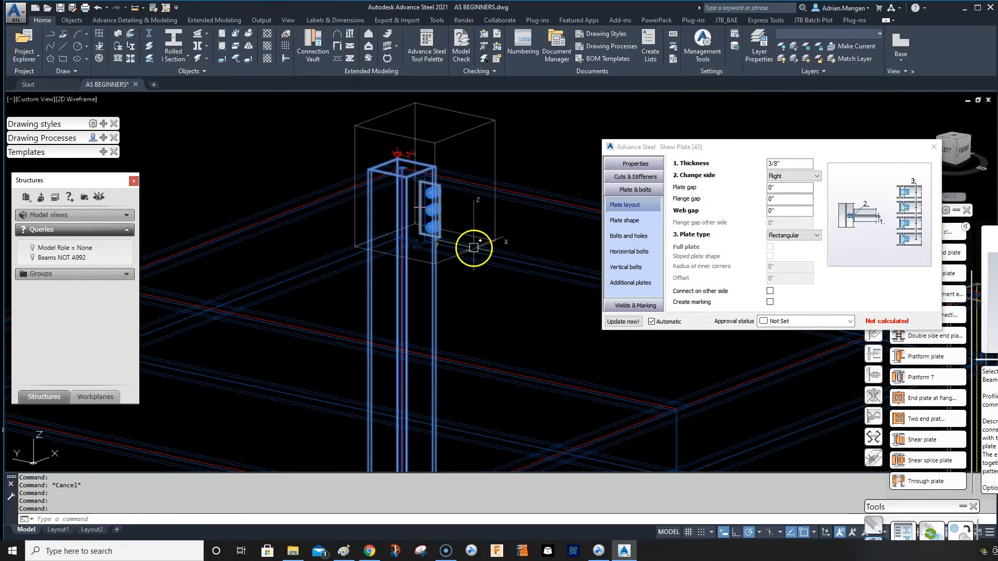
{"action": "scroll", "coordinate": [457, 253], "scroll_direction": "up", "scroll_amount": 5}
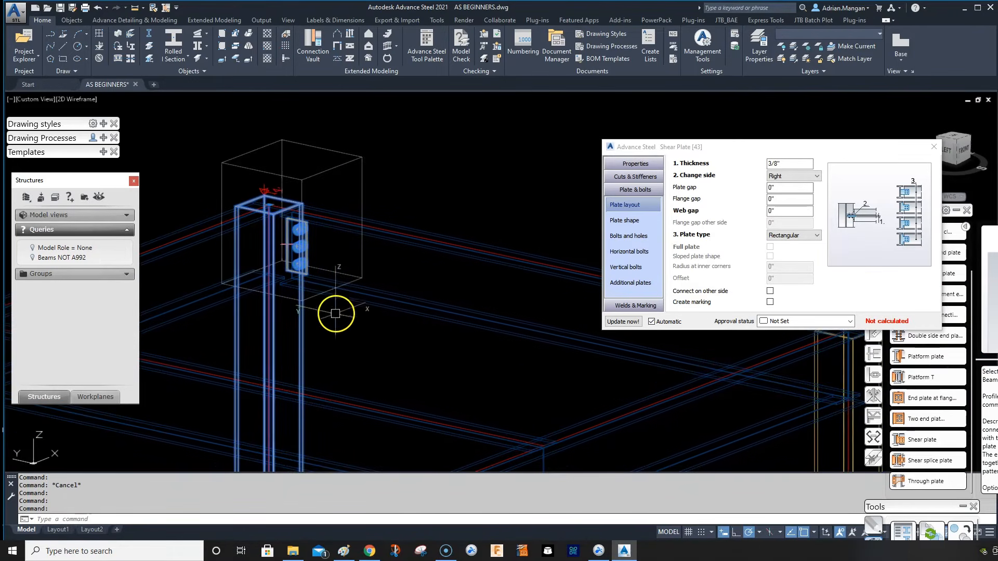
{"action": "key", "text": "Escape"}
{"action": "scroll", "coordinate": [278, 240], "scroll_direction": "up", "scroll_amount": 3}
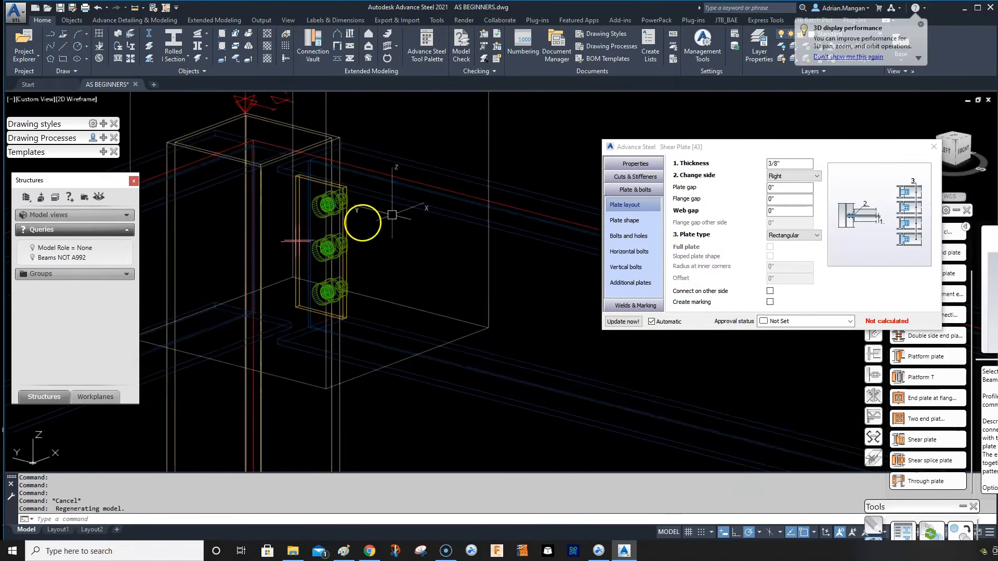
Review the shear plate's shape settings and set its bolts to Inverted in the bolts and holes settings.
{"action": "left_click", "coordinate": [641, 222]}
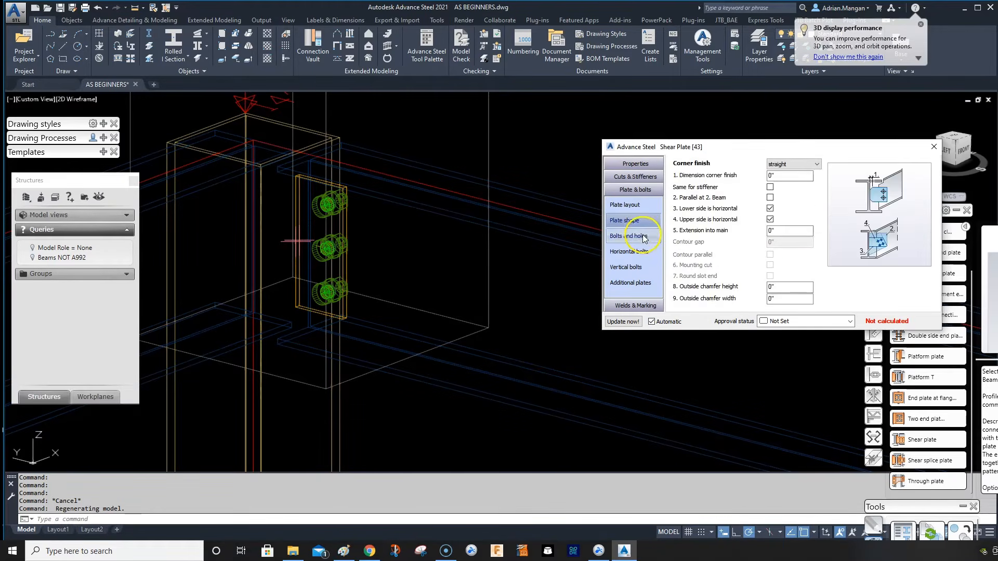
{"action": "left_click", "coordinate": [629, 236]}
{"action": "left_click", "coordinate": [770, 216]}
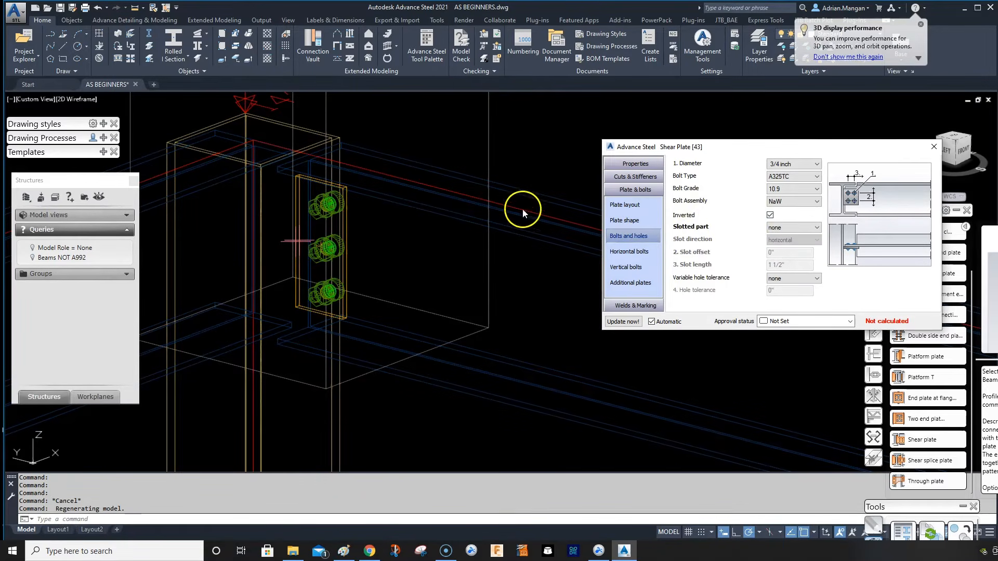
Highlight the beam and the inverted bolts to inspect the bolt direction from the other side of the column, and clear the selection.
{"action": "middle_click_drag", "start_coordinate": [378, 205], "coordinate": [270, 227]}
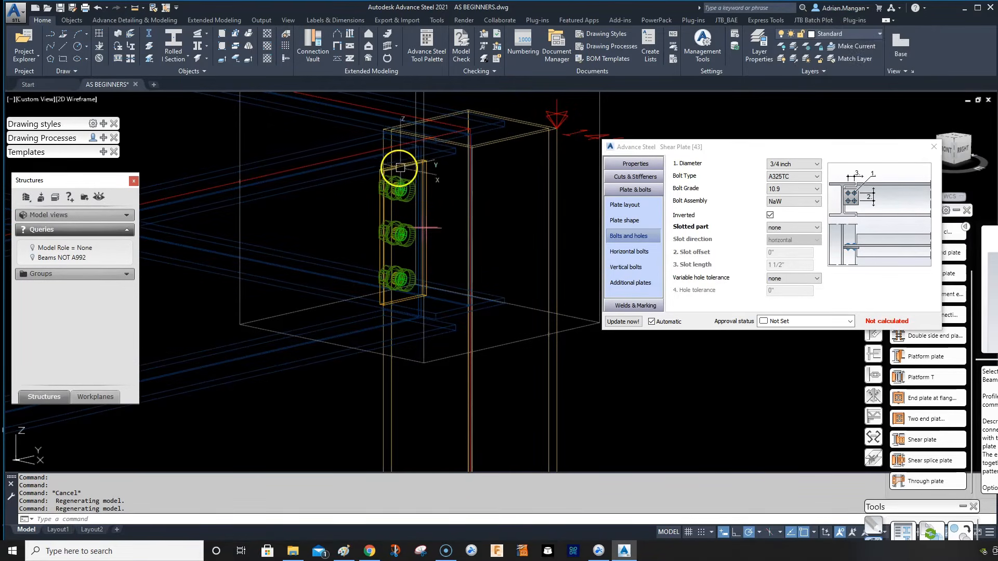
{"action": "scroll", "coordinate": [401, 167], "scroll_direction": "down", "scroll_amount": 2}
{"action": "middle_click_drag", "start_coordinate": [414, 172], "coordinate": [557, 196]}
{"action": "left_click", "coordinate": [497, 199]}
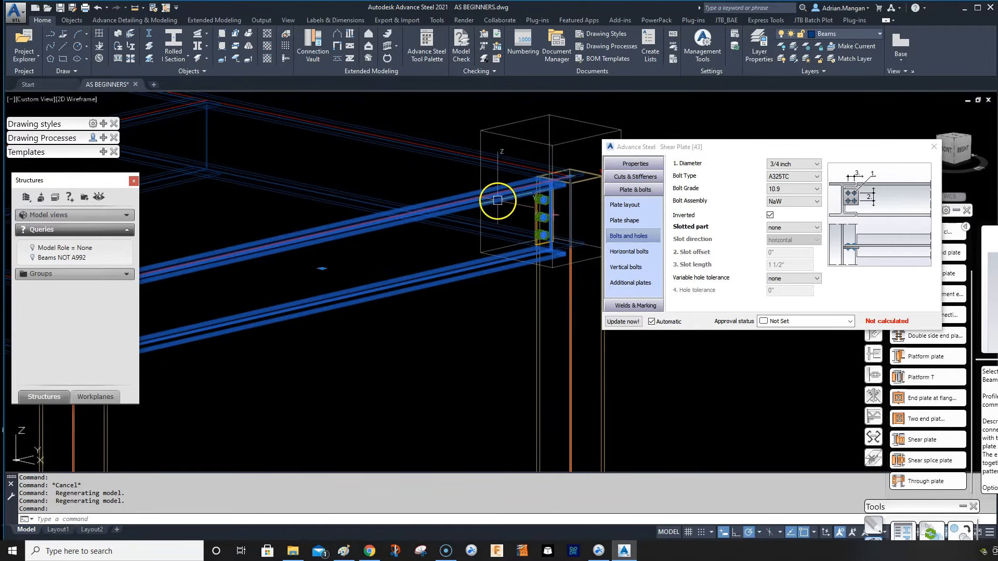
{"action": "scroll", "coordinate": [546, 199], "scroll_direction": "up", "scroll_amount": 5}
{"action": "left_click", "coordinate": [548, 187]}
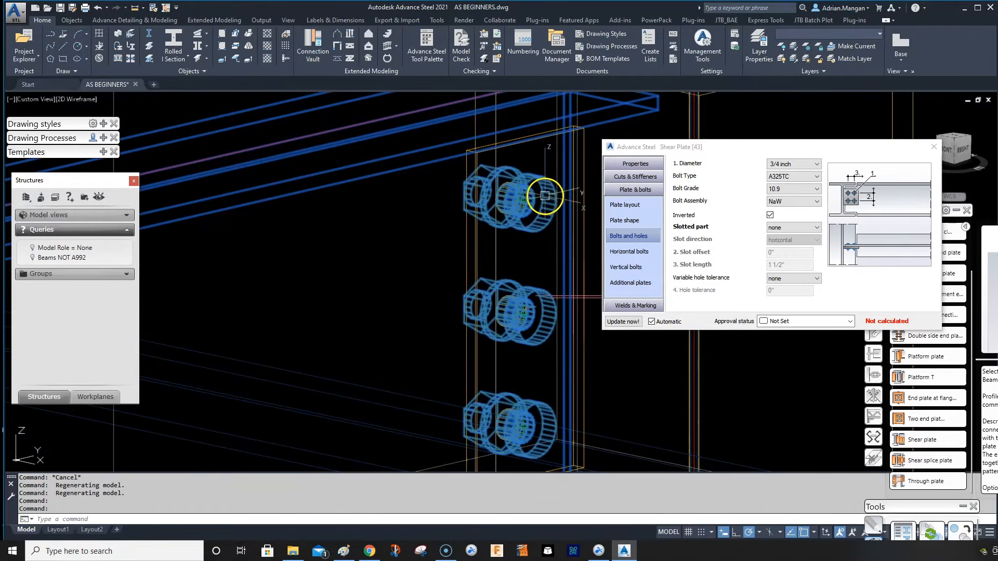
{"action": "scroll", "coordinate": [541, 205], "scroll_direction": "down", "scroll_amount": 7}
{"action": "scroll", "coordinate": [272, 283], "scroll_direction": "up", "scroll_amount": 1}
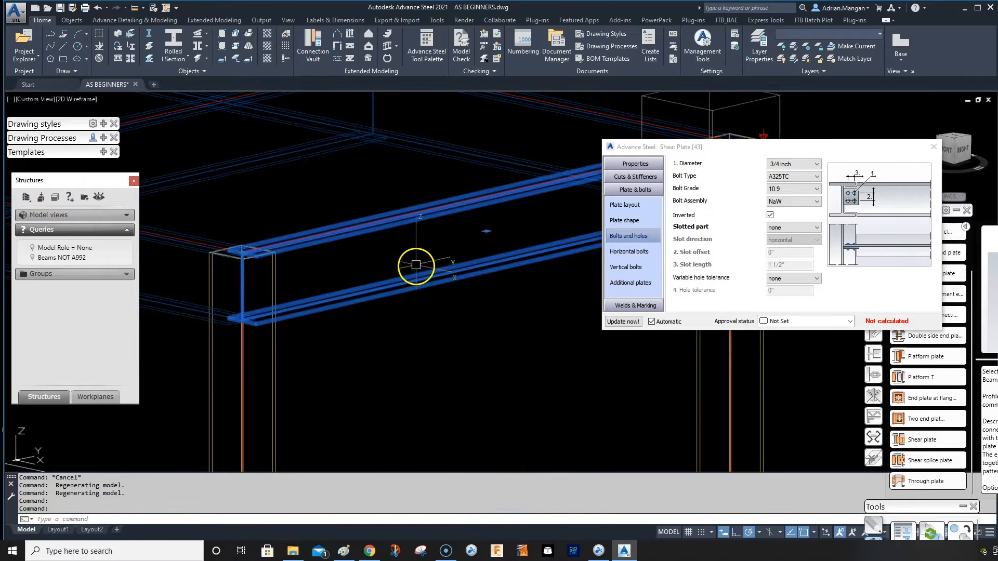
{"action": "scroll", "coordinate": [416, 260], "scroll_direction": "down", "scroll_amount": 2}
{"action": "scroll", "coordinate": [507, 223], "scroll_direction": "up", "scroll_amount": 5}
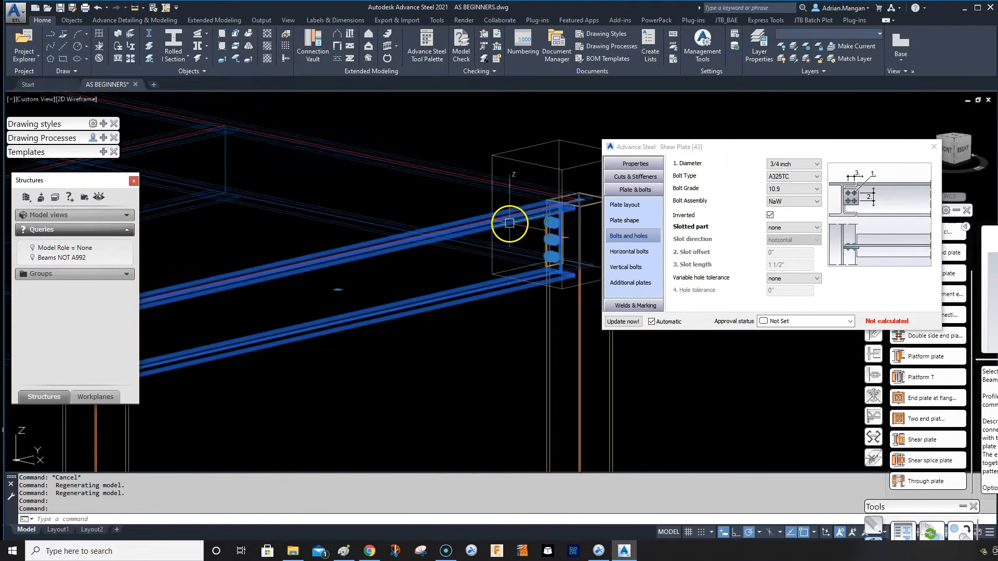
{"action": "key", "text": "Escape"}
{"action": "middle_click_drag", "start_coordinate": [398, 208], "coordinate": [380, 221], "text": "shift"}
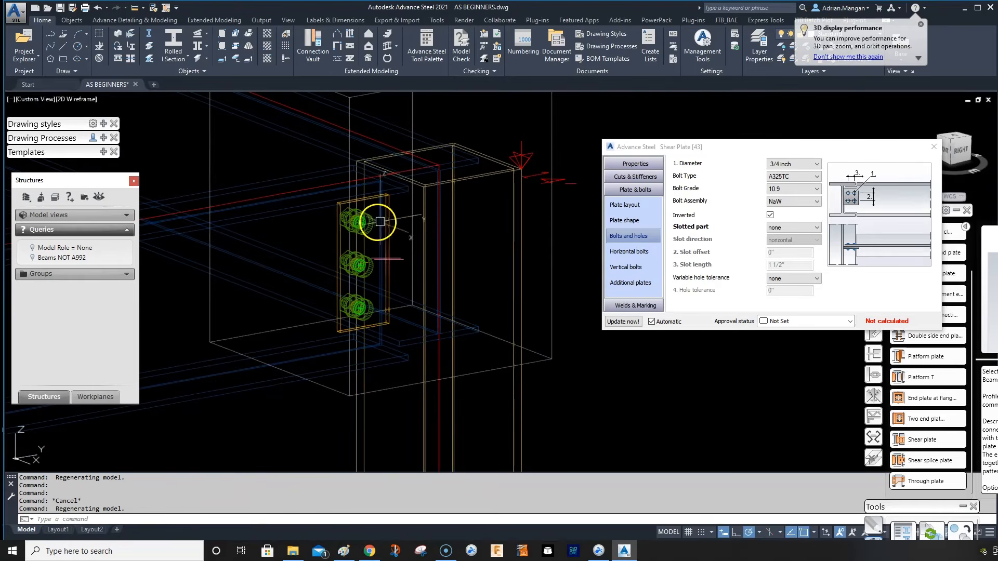
Try the Flange both plate type for the shear plate and set it back to Rectangular.
{"action": "left_click", "coordinate": [636, 221]}
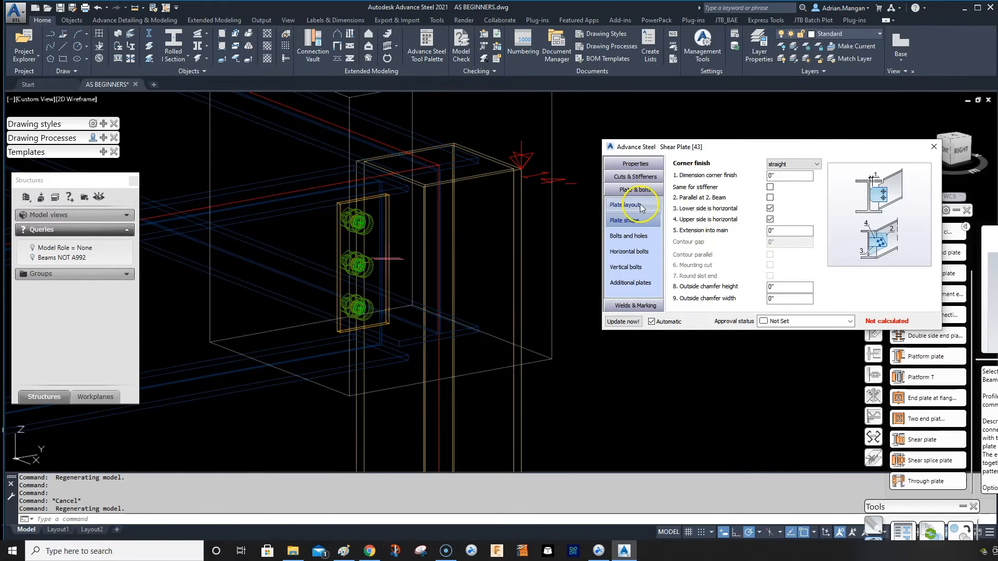
{"action": "left_click", "coordinate": [643, 208]}
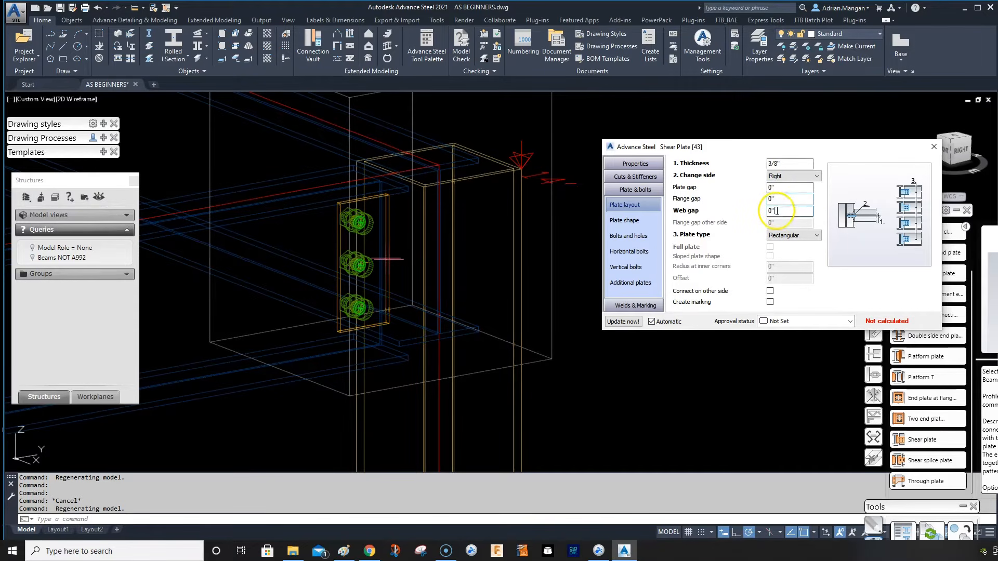
{"action": "left_click", "coordinate": [793, 182]}
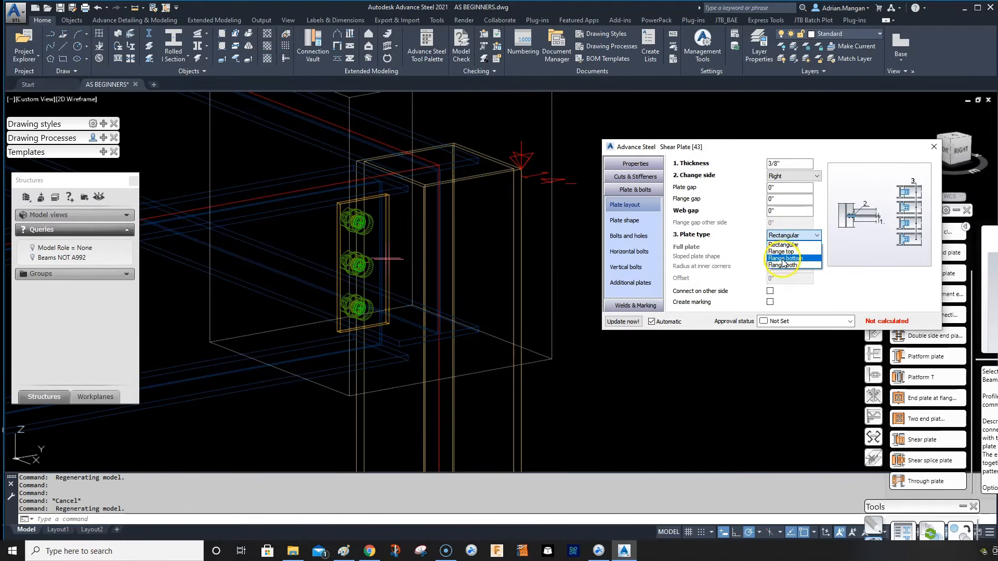
{"action": "left_click", "coordinate": [782, 266]}
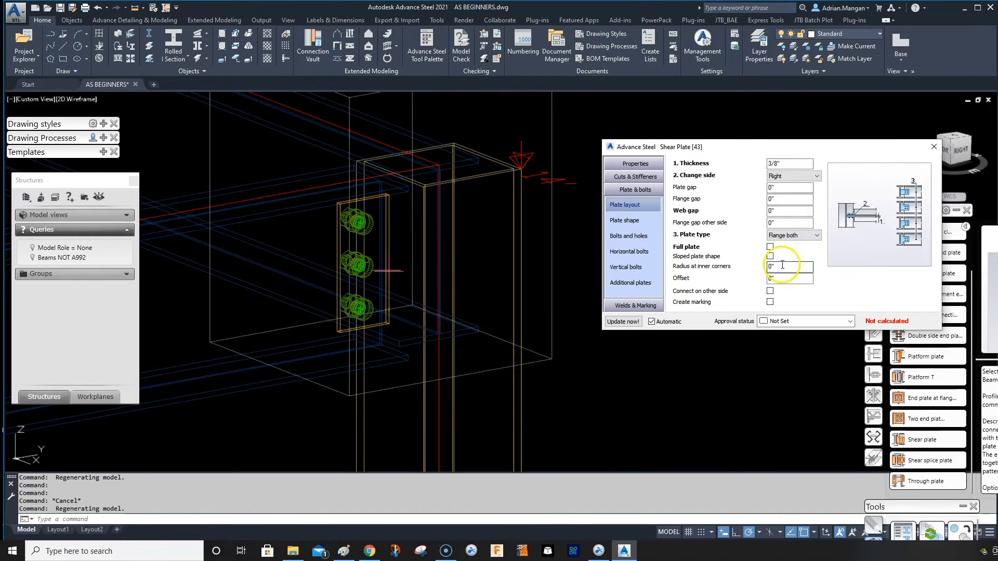
{"action": "left_click", "coordinate": [795, 236]}
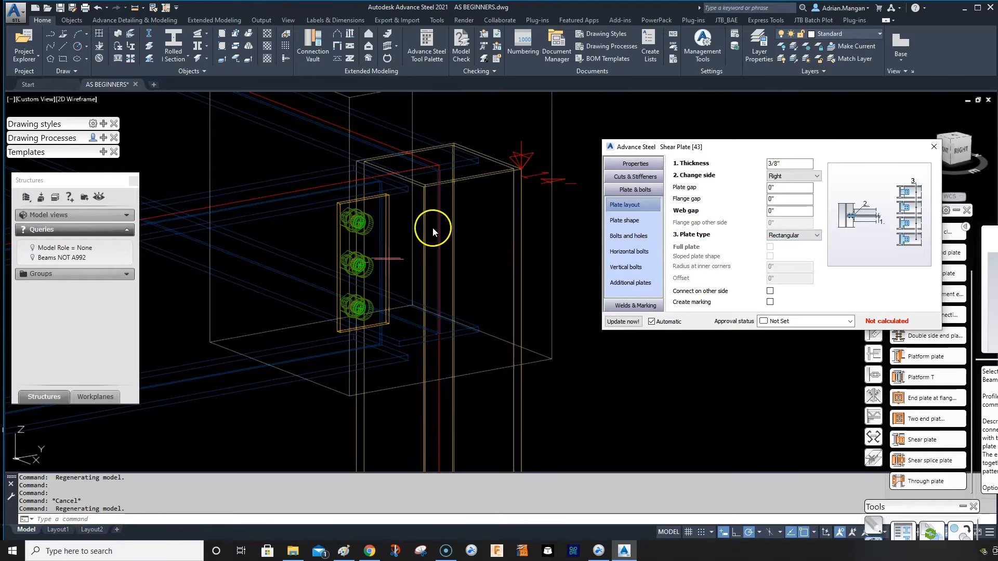
Enable Create marking for the shear plate, inspect the plate's upper corner for the mark, and close the joint's properties.
{"action": "scroll", "coordinate": [444, 213], "scroll_direction": "down", "scroll_amount": 3}
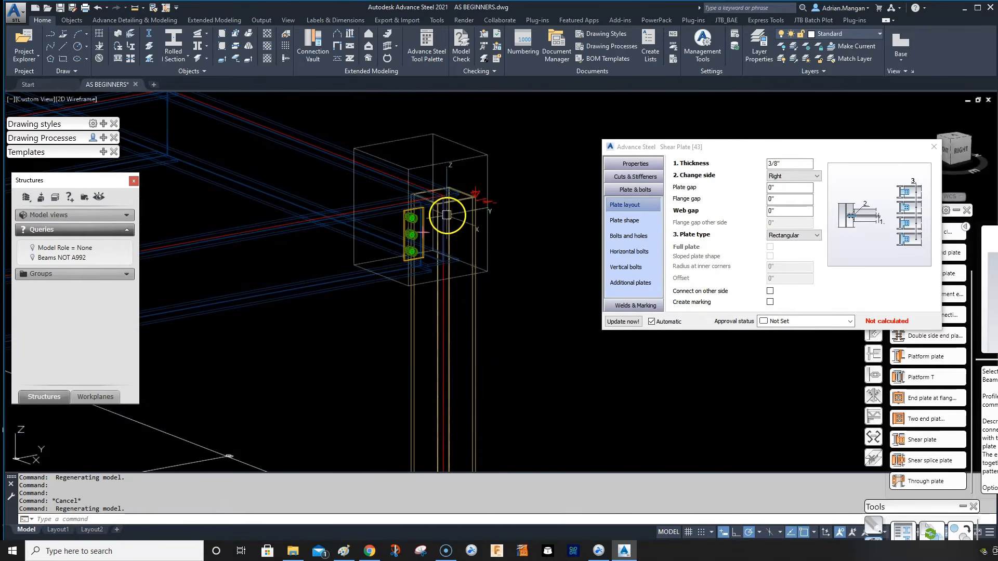
{"action": "left_click", "coordinate": [697, 240]}
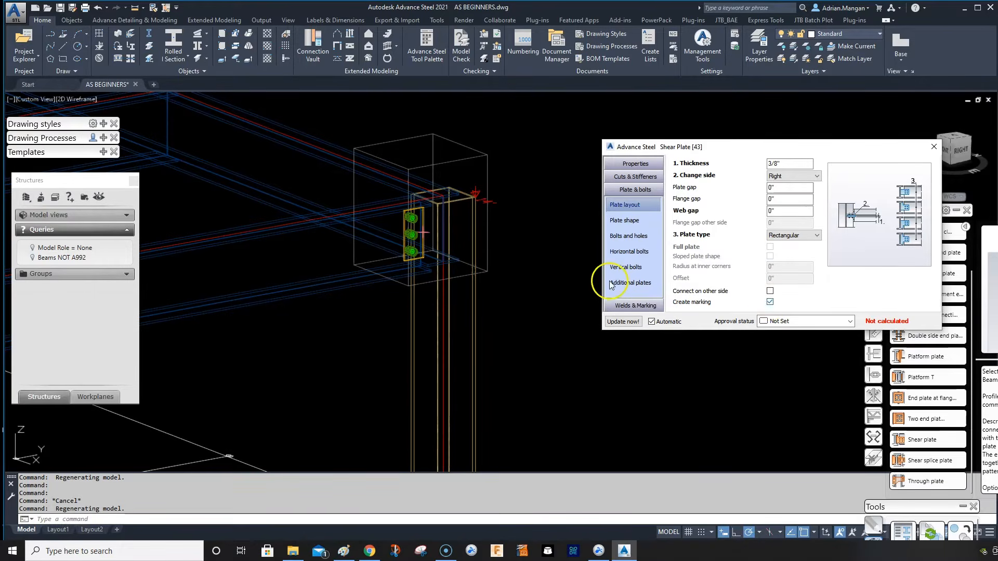
{"action": "scroll", "coordinate": [424, 195], "scroll_direction": "up", "scroll_amount": 3}
{"action": "scroll", "coordinate": [433, 180], "scroll_direction": "up", "scroll_amount": 3}
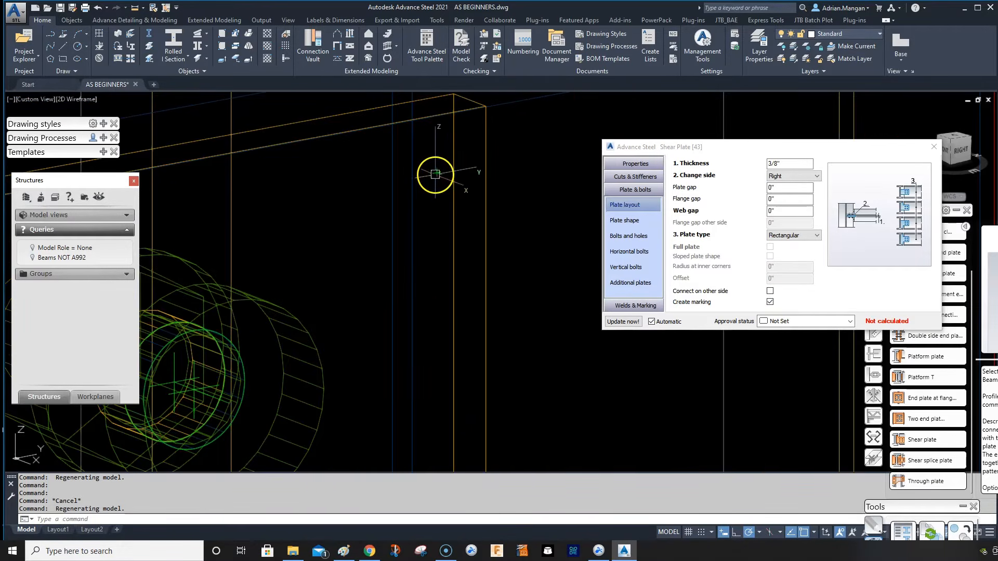
{"action": "scroll", "coordinate": [439, 181], "scroll_direction": "down", "scroll_amount": 3}
{"action": "scroll", "coordinate": [444, 186], "scroll_direction": "down", "scroll_amount": 3}
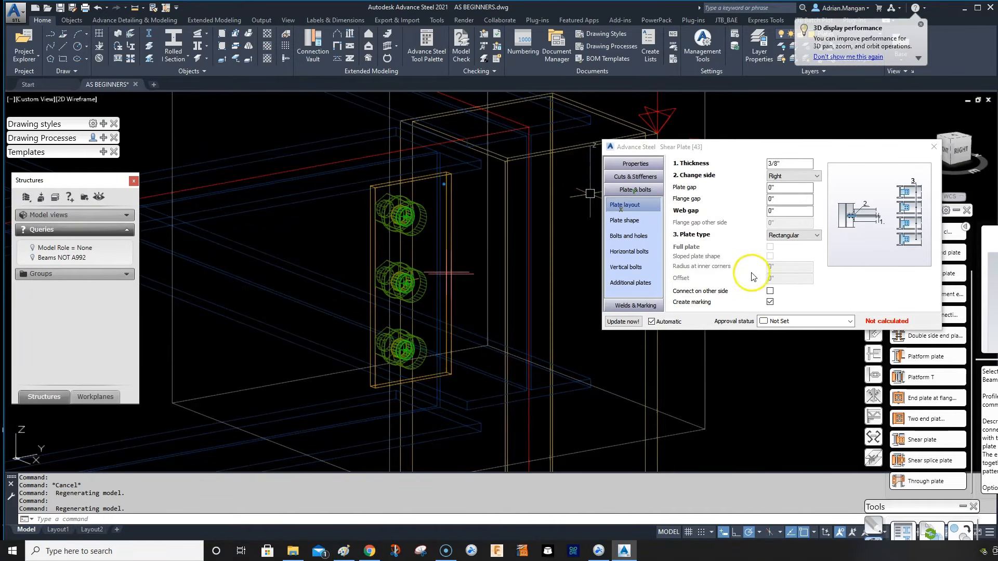
{"action": "left_click", "coordinate": [768, 302]}
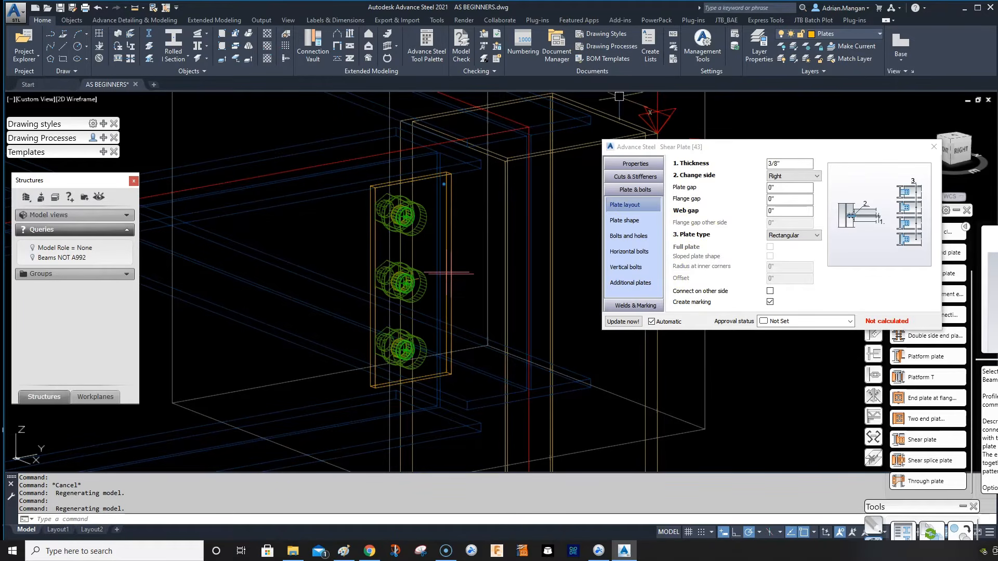
{"action": "scroll", "coordinate": [437, 184], "scroll_direction": "down", "scroll_amount": 3}
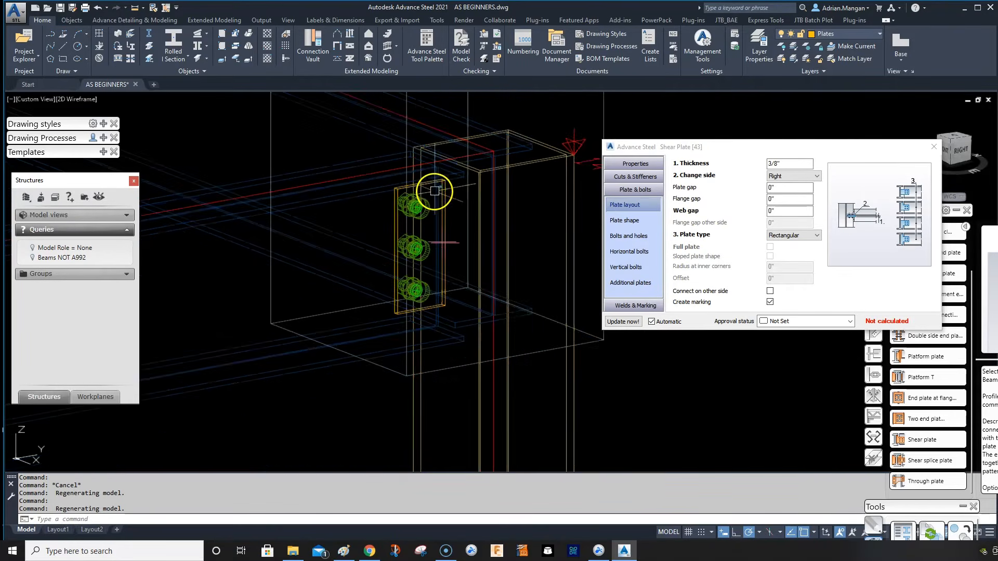
{"action": "middle_click_drag", "start_coordinate": [477, 179], "coordinate": [512, 162]}
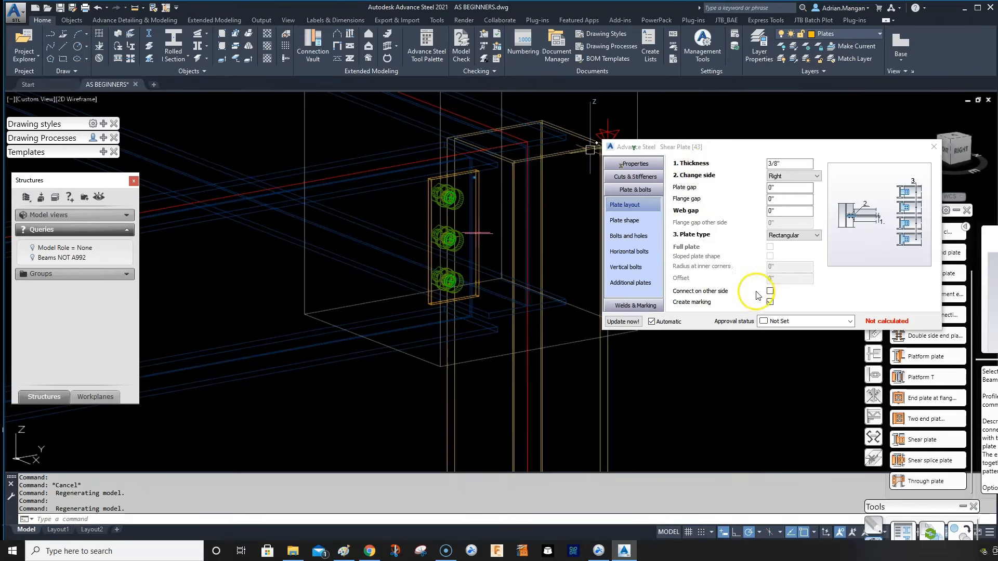
{"action": "left_click", "coordinate": [933, 147]}
Reopen the shear plate joint's properties from its connection box and review the horizontal bolt settings.
{"action": "scroll", "coordinate": [530, 185], "scroll_direction": "down", "scroll_amount": 3}
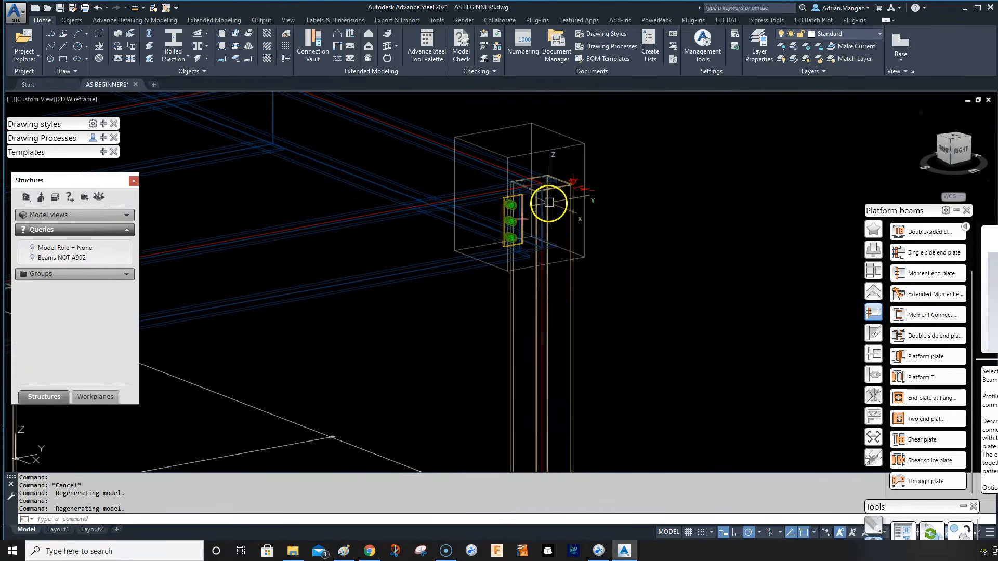
{"action": "mouse_move", "coordinate": [547, 200]}
{"action": "middle_mouse_down", "text": "shift"}
{"action": "mouse_move", "coordinate": [611, 203]}
{"action": "mouse_move", "coordinate": [526, 217]}
{"action": "mouse_move", "coordinate": [601, 226]}
{"action": "mouse_move", "coordinate": [604, 250]}
{"action": "mouse_move", "coordinate": [659, 235]}
{"action": "mouse_move", "coordinate": [613, 256]}
{"action": "middle_mouse_up", "text": "shift"}
{"action": "scroll", "coordinate": [528, 220], "scroll_direction": "down", "scroll_amount": 3}
{"action": "scroll", "coordinate": [622, 210], "scroll_direction": "down", "scroll_amount": 1}
{"action": "scroll", "coordinate": [659, 237], "scroll_direction": "up", "scroll_amount": 3}
{"action": "scroll", "coordinate": [628, 229], "scroll_direction": "up", "scroll_amount": 2}
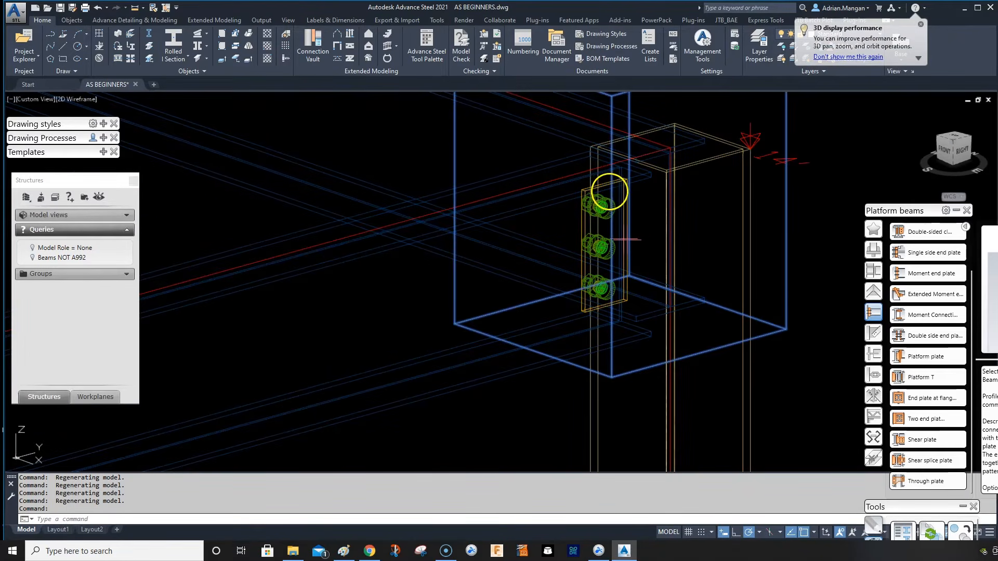
{"action": "double_click", "coordinate": [606, 190]}
{"action": "middle_click_drag", "start_coordinate": [542, 204], "coordinate": [416, 247]}
{"action": "scroll", "coordinate": [334, 223], "scroll_direction": "down", "scroll_amount": 2}
{"action": "scroll", "coordinate": [416, 250], "scroll_direction": "up", "scroll_amount": 4}
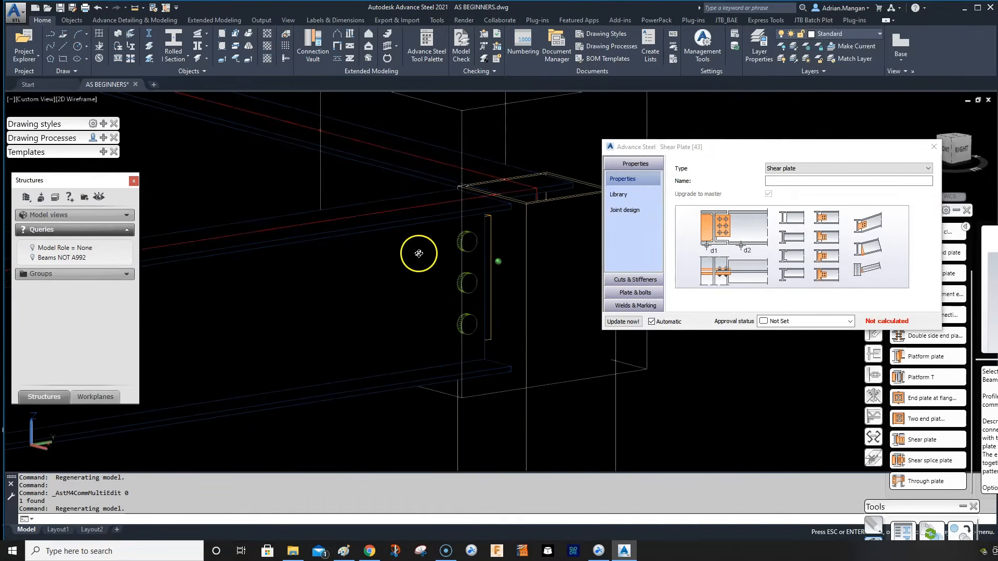
{"action": "left_click", "coordinate": [634, 293]}
{"action": "left_click", "coordinate": [642, 254]}
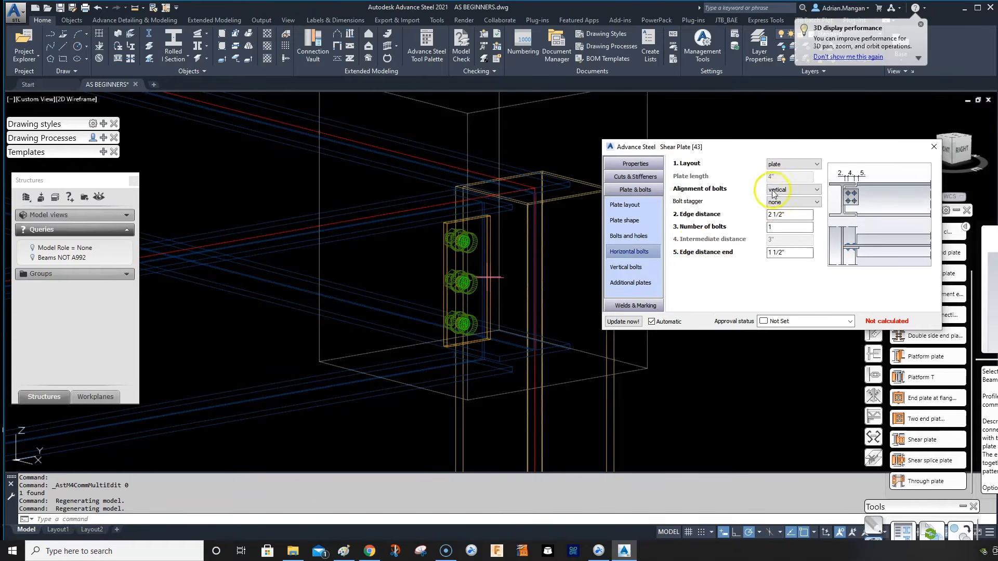
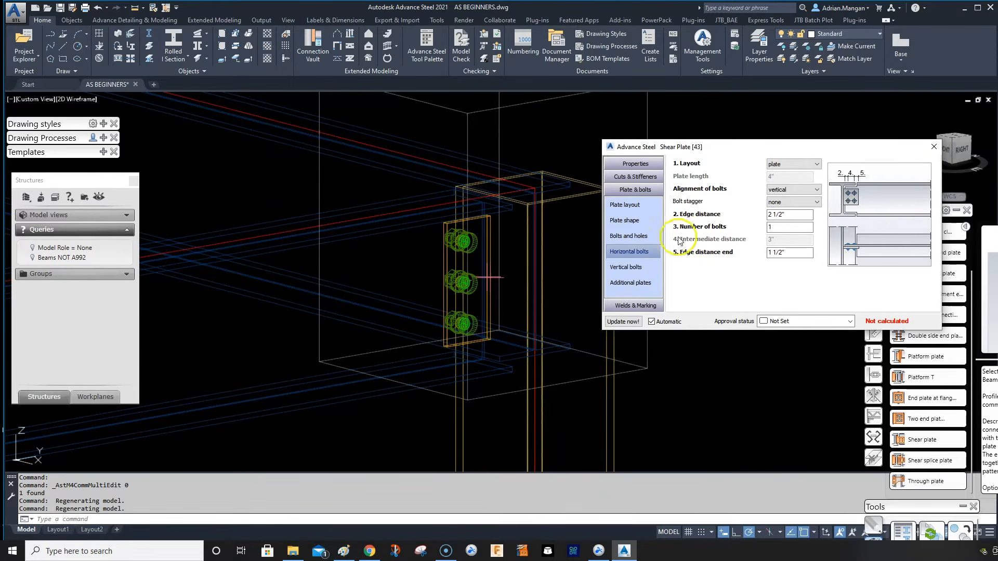
Try a vertical bolt layout distance of 1 1/2" from the beam top and set it back to 3".
{"action": "left_click", "coordinate": [648, 265]}
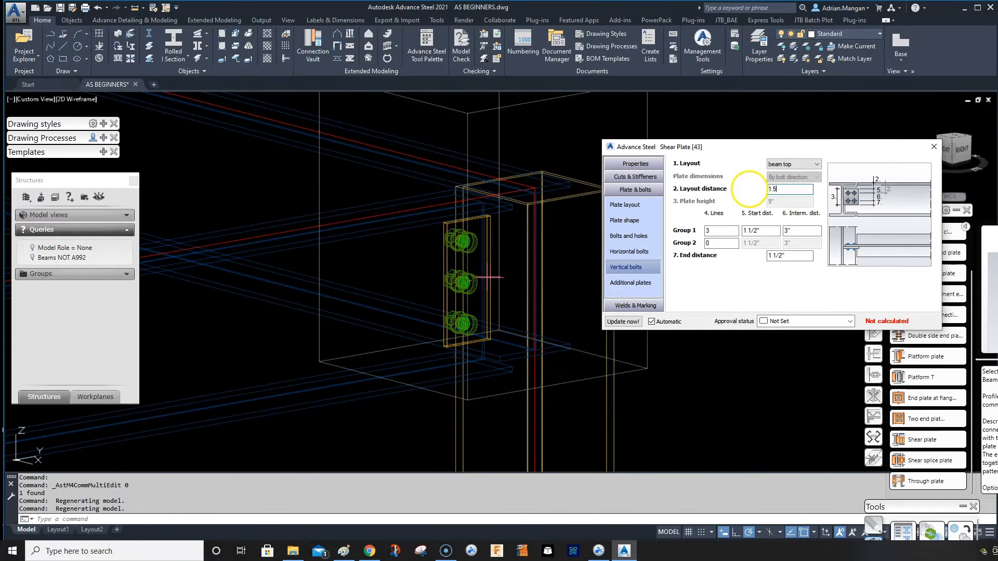
{"action": "type", "text": "1.5"}
{"action": "key", "text": "Return"}
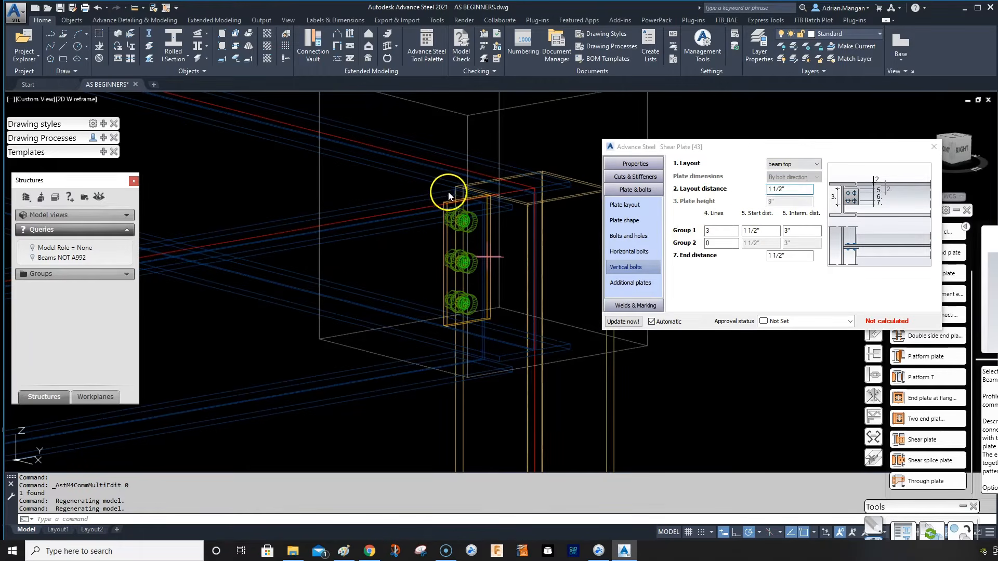
{"action": "middle_click_drag", "start_coordinate": [465, 201], "coordinate": [463, 203], "text": "shift"}
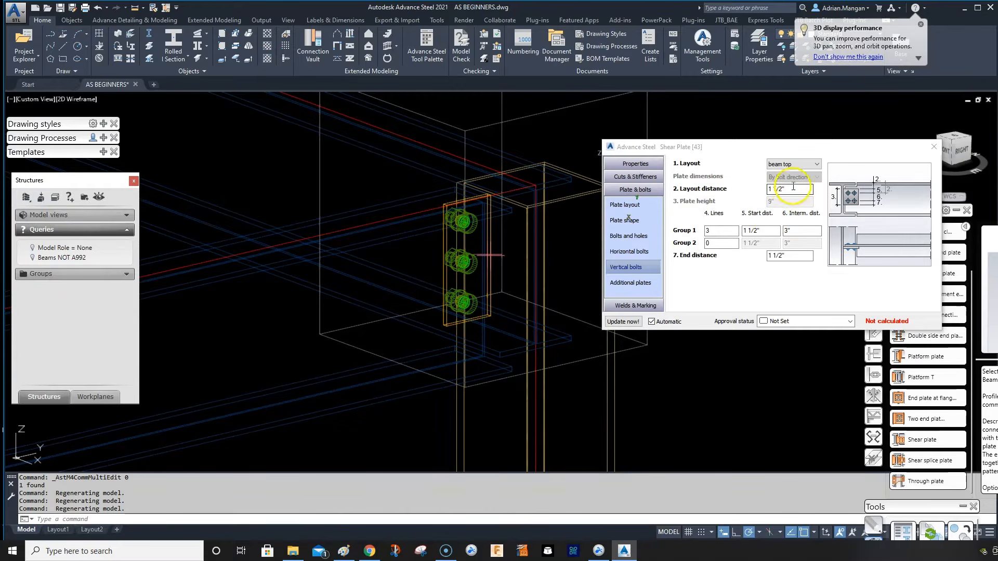
{"action": "left_click_drag", "start_coordinate": [790, 189], "coordinate": [758, 192]}
{"action": "type", "text": "3"}
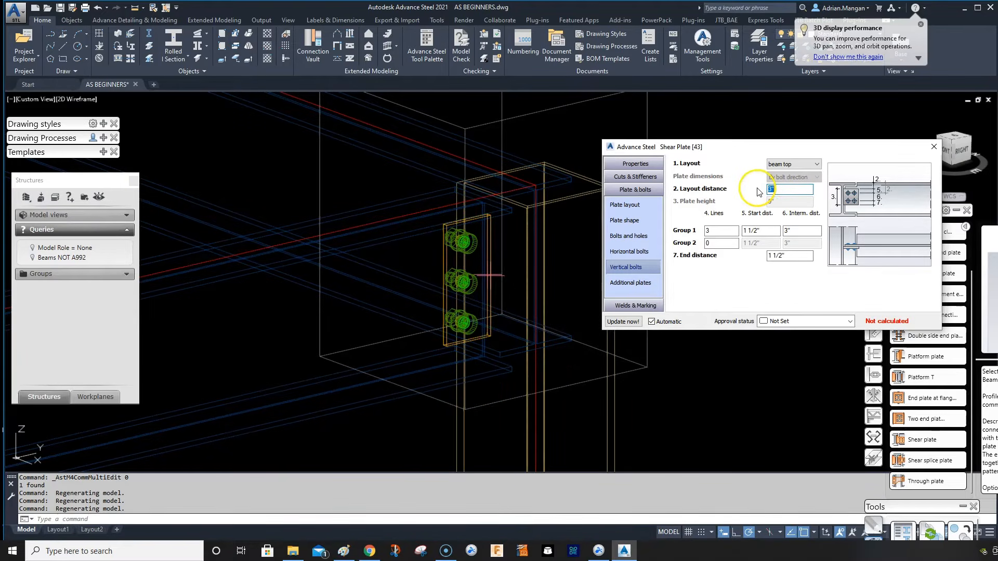
{"action": "mouse_move", "coordinate": [463, 240]}
{"action": "middle_mouse_down", "text": "shift"}
{"action": "mouse_move", "coordinate": [456, 232]}
{"action": "mouse_move", "coordinate": [466, 243]}
{"action": "middle_mouse_up", "text": "shift"}
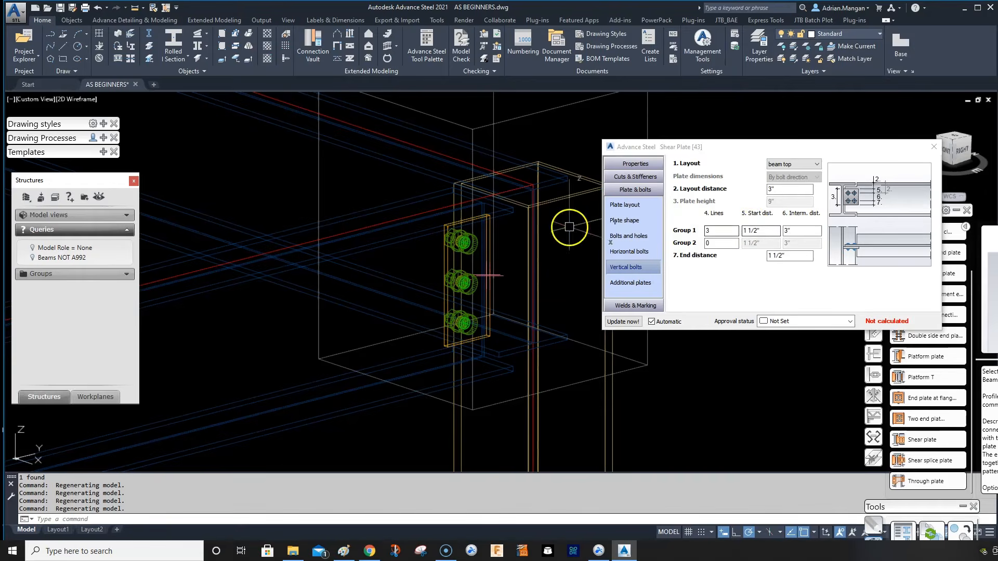
Try a start distance of 1" for vertical bolt group 1 and set it back to 1 1/2".
{"action": "left_click", "coordinate": [751, 230]}
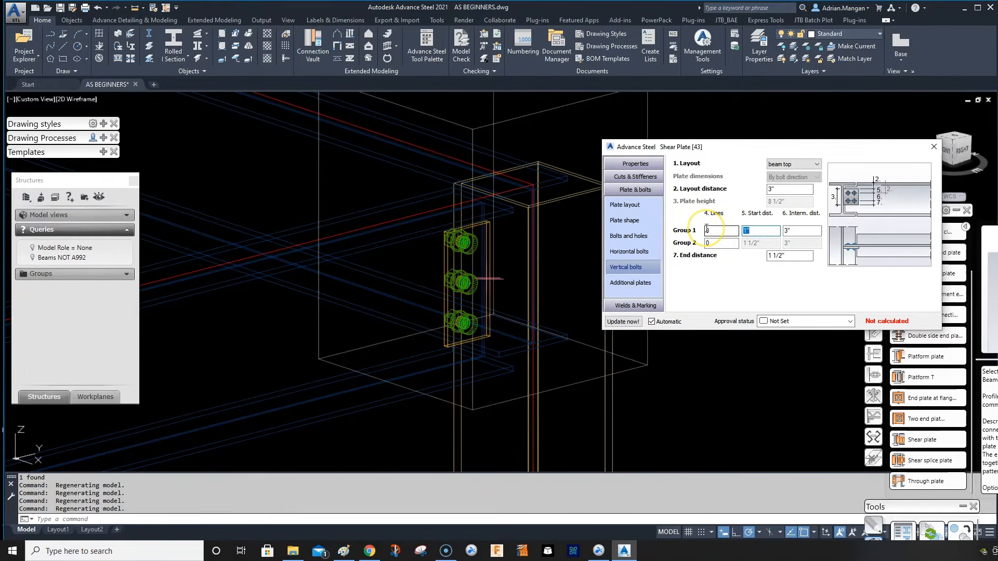
{"action": "type", "text": "1.5"}
{"action": "key", "text": "Return"}
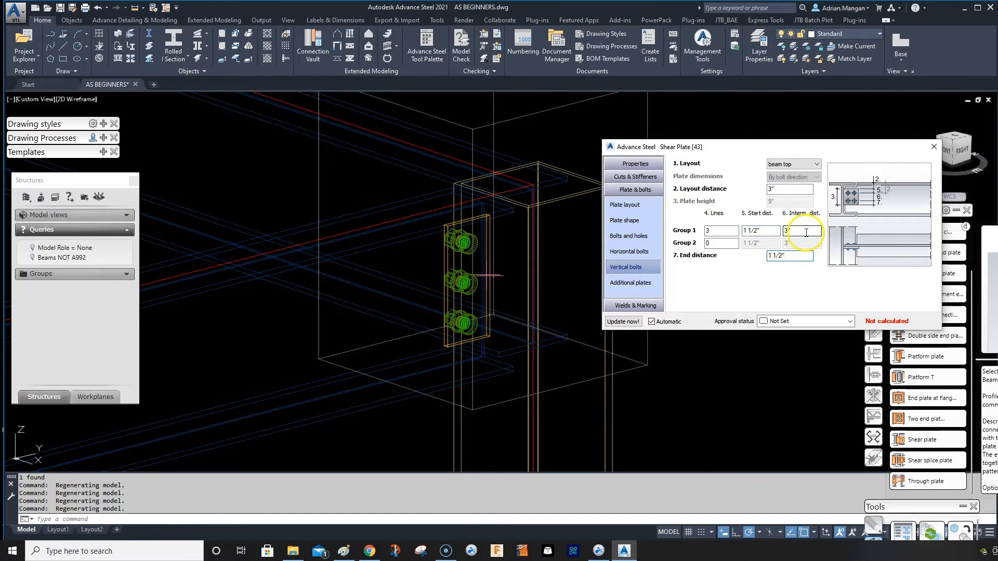
{"action": "left_click", "coordinate": [719, 231]}
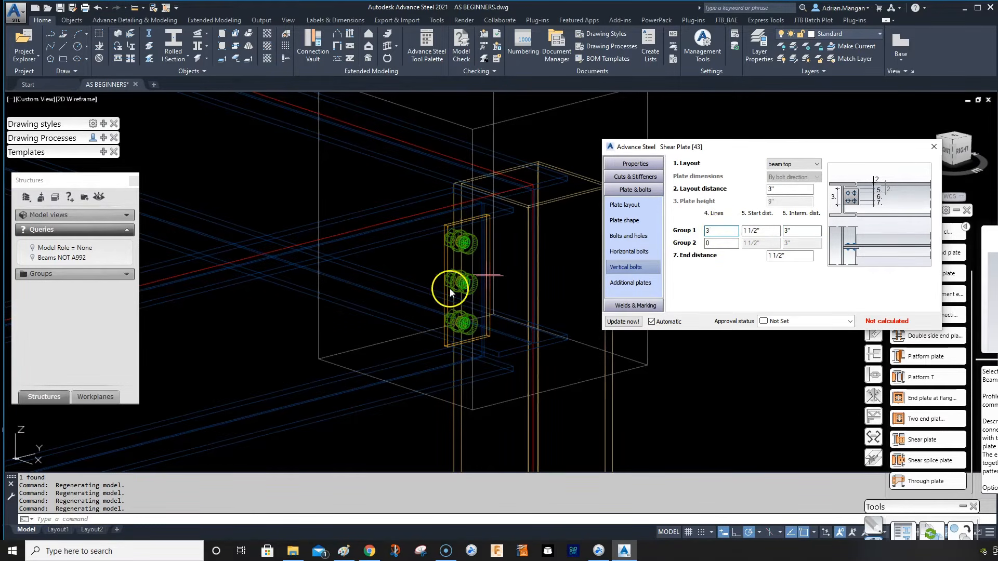
Close the joint's properties and inspect the shear plate connection from the other side of the corner column.
{"action": "left_click", "coordinate": [934, 146]}
{"action": "scroll", "coordinate": [585, 235], "scroll_direction": "down", "scroll_amount": 5}
{"action": "middle_click_drag", "start_coordinate": [585, 235], "coordinate": [720, 224], "text": "shift"}
{"action": "scroll", "coordinate": [526, 227], "scroll_direction": "up", "scroll_amount": 4}
{"action": "middle_click_drag", "start_coordinate": [526, 227], "coordinate": [514, 240], "text": "shift"}
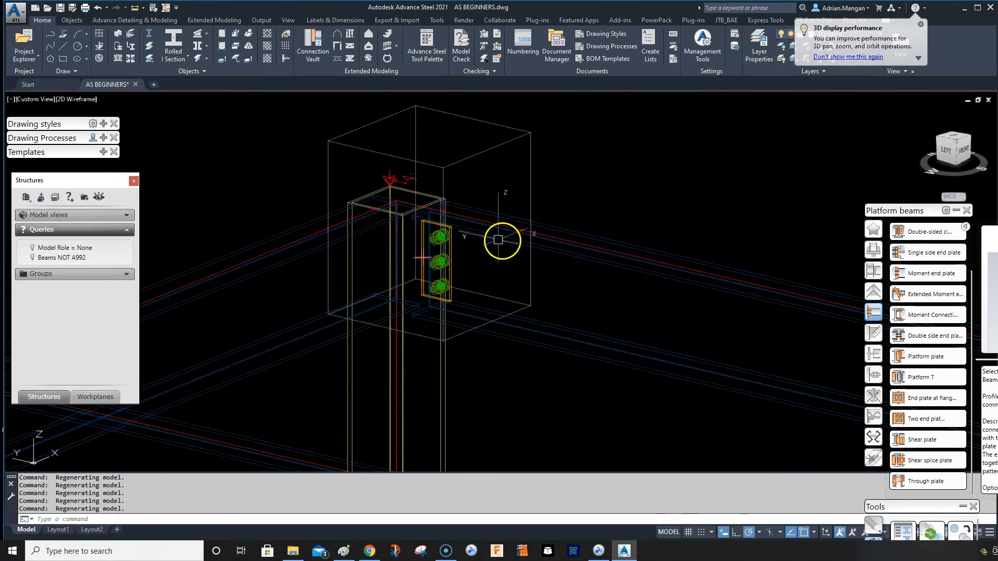
{"action": "scroll", "coordinate": [445, 238], "scroll_direction": "up", "scroll_amount": 4}
{"action": "scroll", "coordinate": [451, 208], "scroll_direction": "down", "scroll_amount": 6}
{"action": "middle_click_drag", "start_coordinate": [452, 208], "coordinate": [391, 187]}
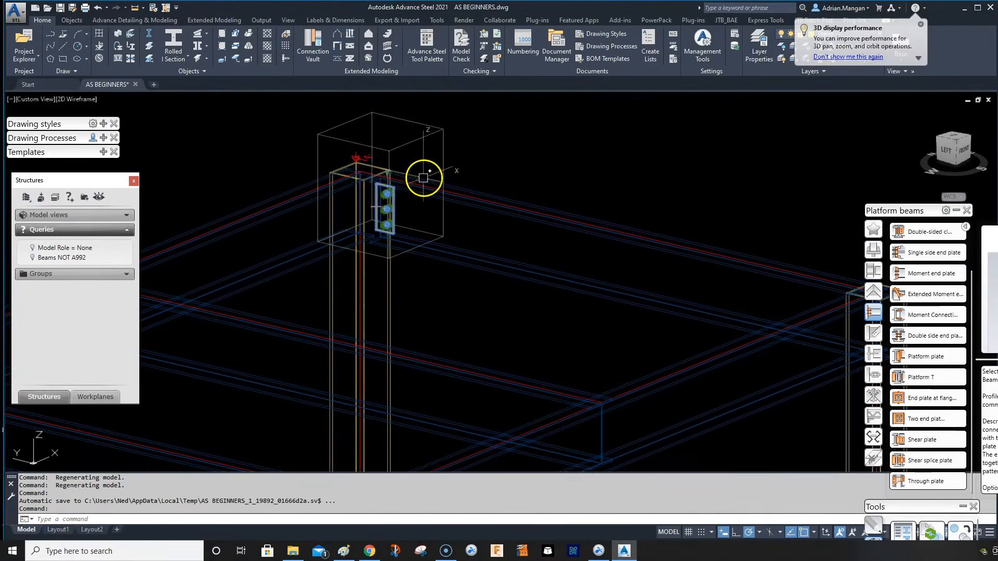
Create the shear plate joint in a group on the second beam framing into the same corner column.
{"action": "left_click", "coordinate": [955, 209]}
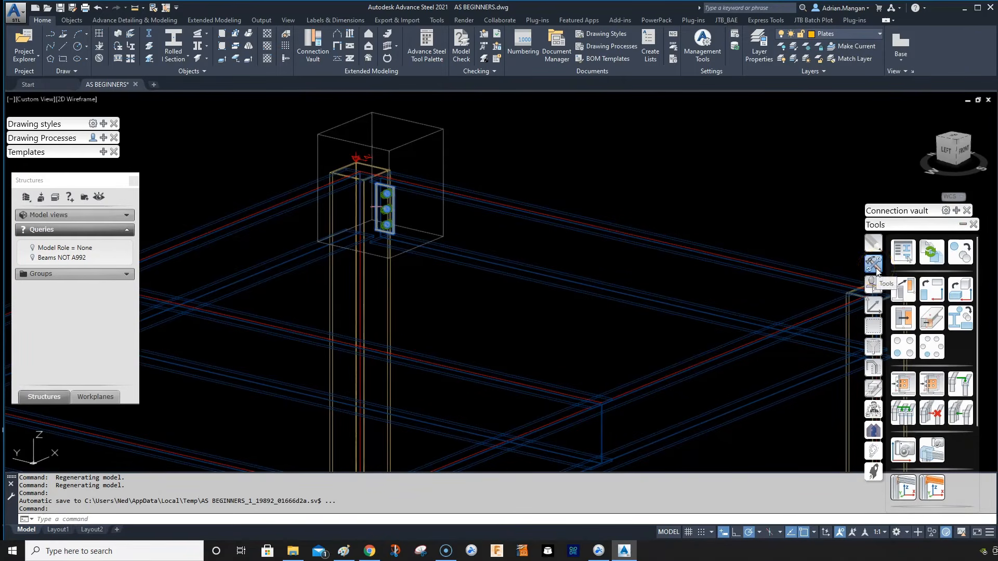
{"action": "left_click", "coordinate": [955, 383]}
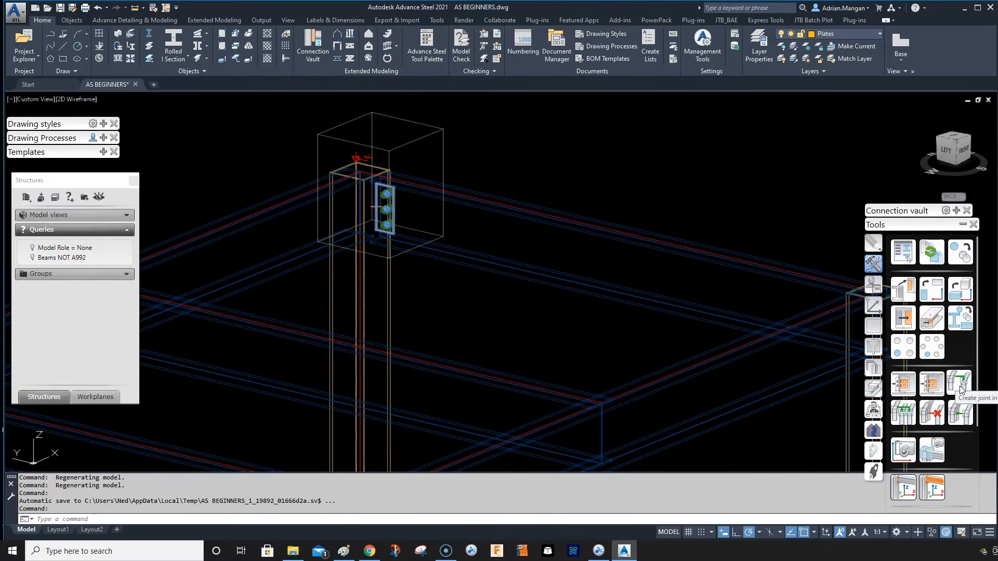
{"action": "left_click", "coordinate": [960, 390]}
{"action": "scroll", "coordinate": [482, 208], "scroll_direction": "down", "scroll_amount": 1}
{"action": "middle_click_drag", "start_coordinate": [466, 223], "coordinate": [292, 187]}
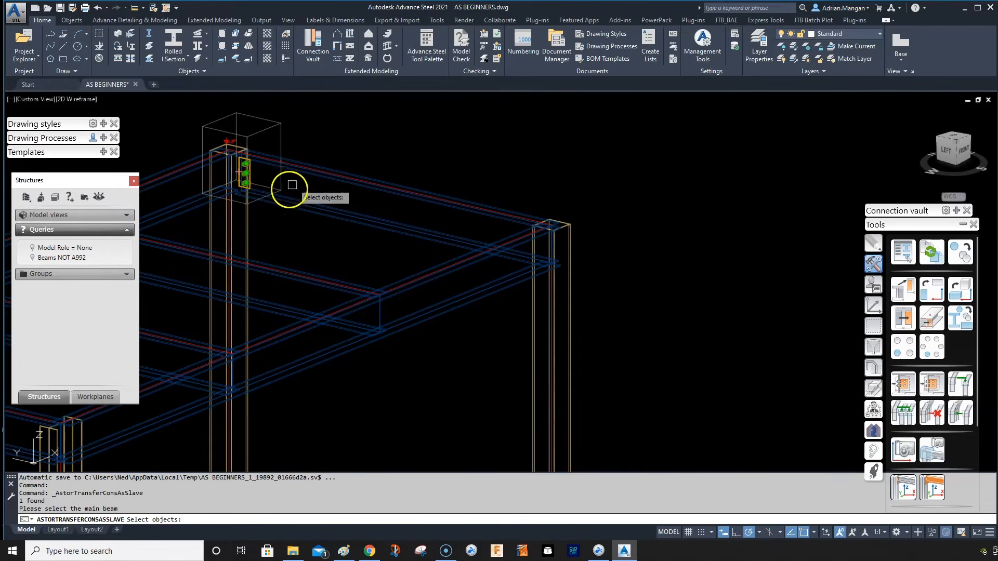
{"action": "middle_click_drag", "start_coordinate": [355, 210], "coordinate": [474, 215]}
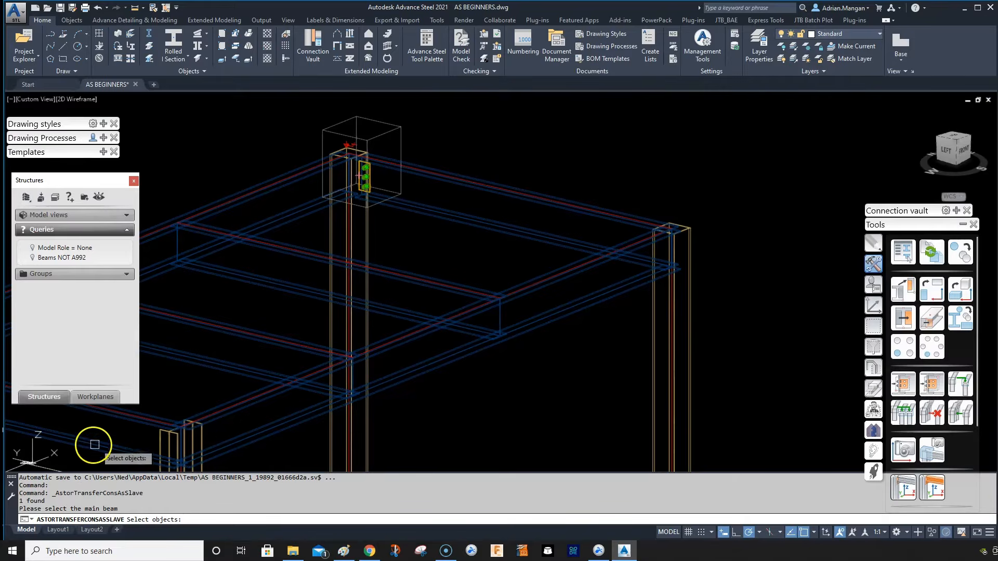
{"action": "left_click", "coordinate": [351, 222]}
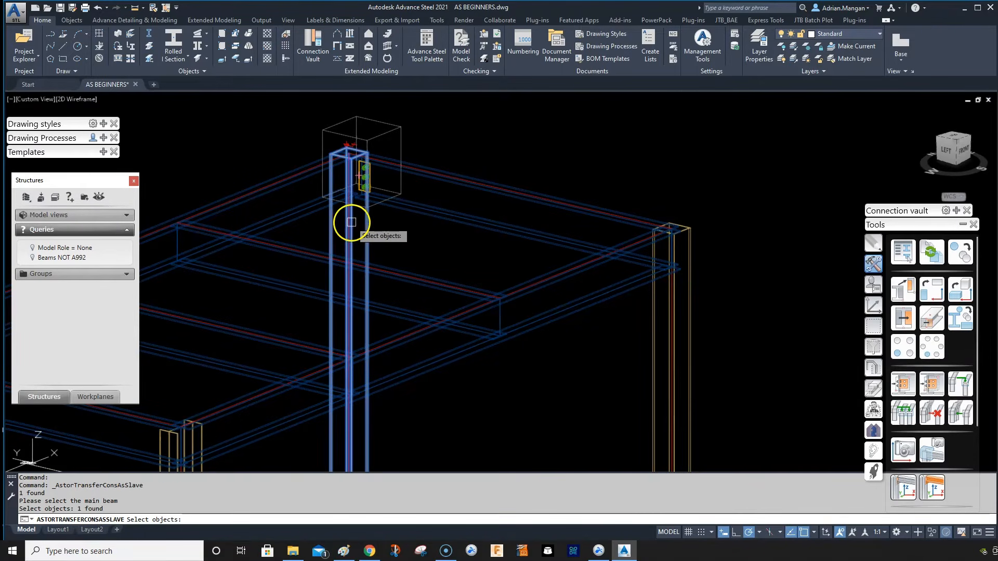
{"action": "key", "text": "Return"}
{"action": "left_click", "coordinate": [308, 211]}
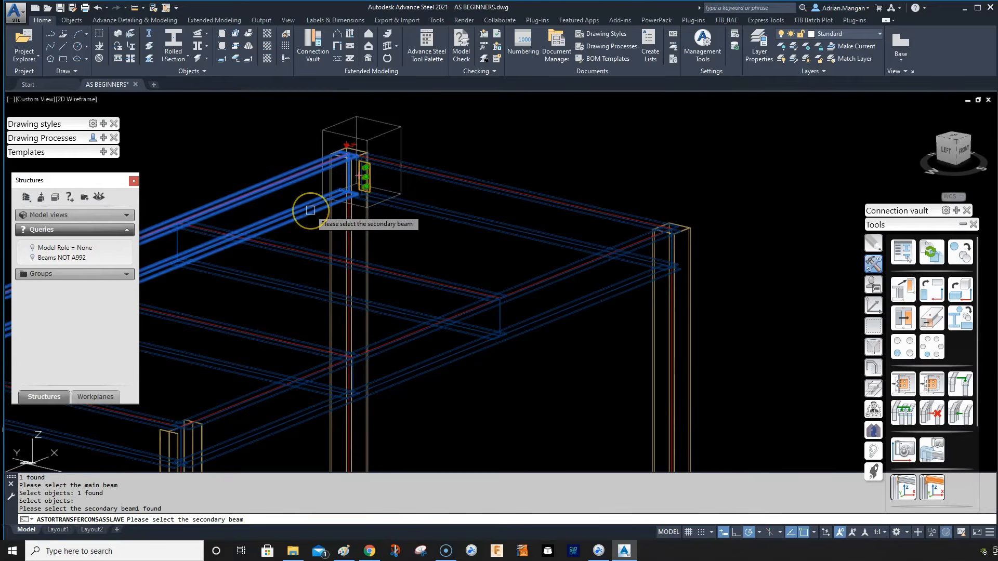
{"action": "key", "text": "Return"}
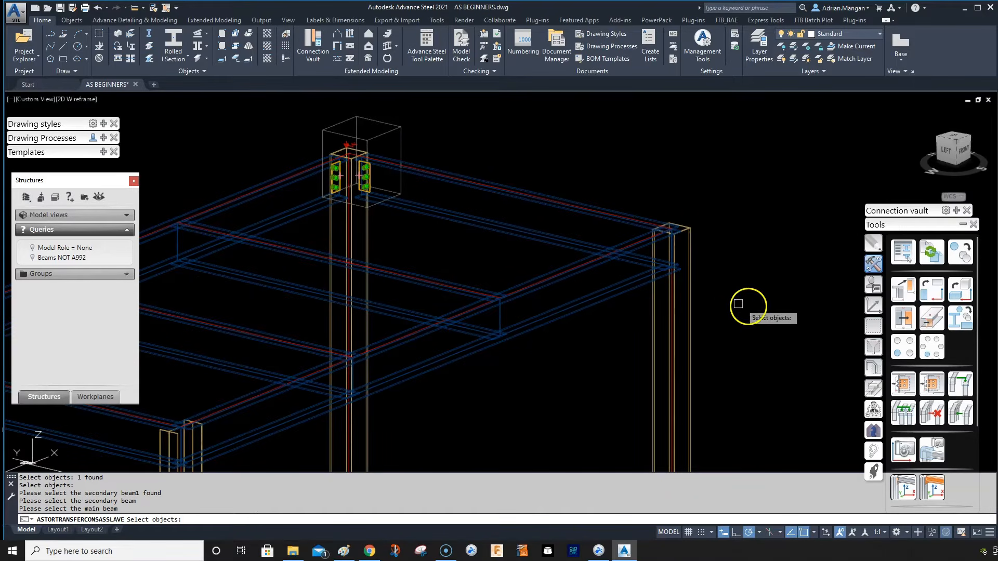
Add grouped shear plate joints between the neighbouring corner column and both beams framing into it, and finish the command.
{"action": "left_click", "coordinate": [678, 310]}
{"action": "key", "text": "Return"}
{"action": "left_click", "coordinate": [626, 224]}
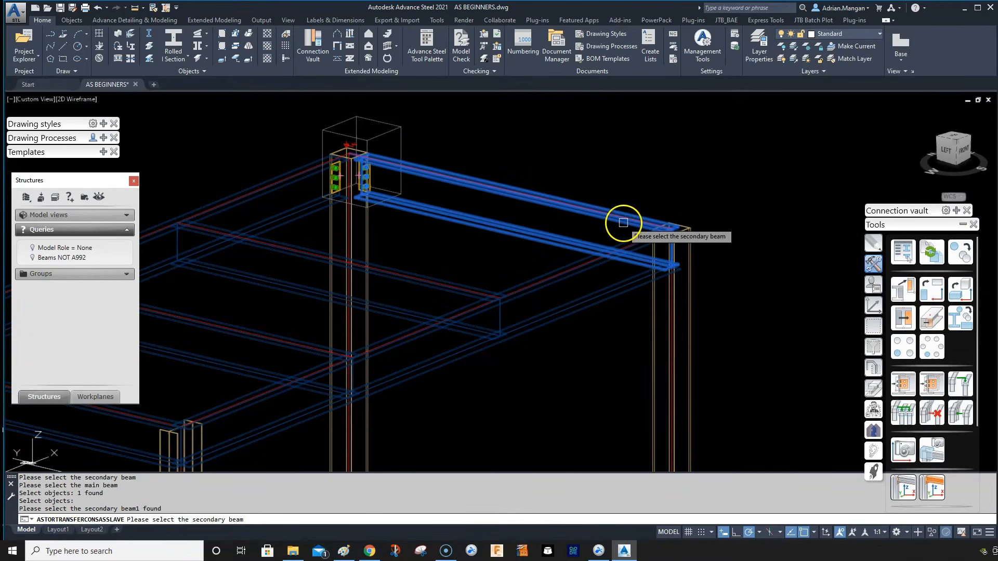
{"action": "key", "text": "Return"}
{"action": "left_click", "coordinate": [670, 299]}
{"action": "key", "text": "Return"}
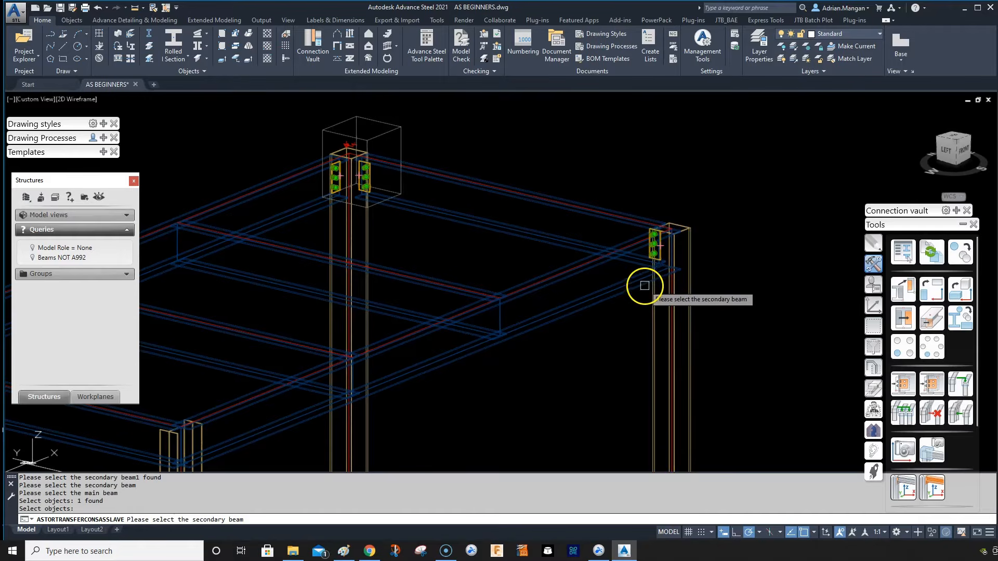
{"action": "left_click", "coordinate": [644, 284]}
{"action": "key", "text": "Return"}
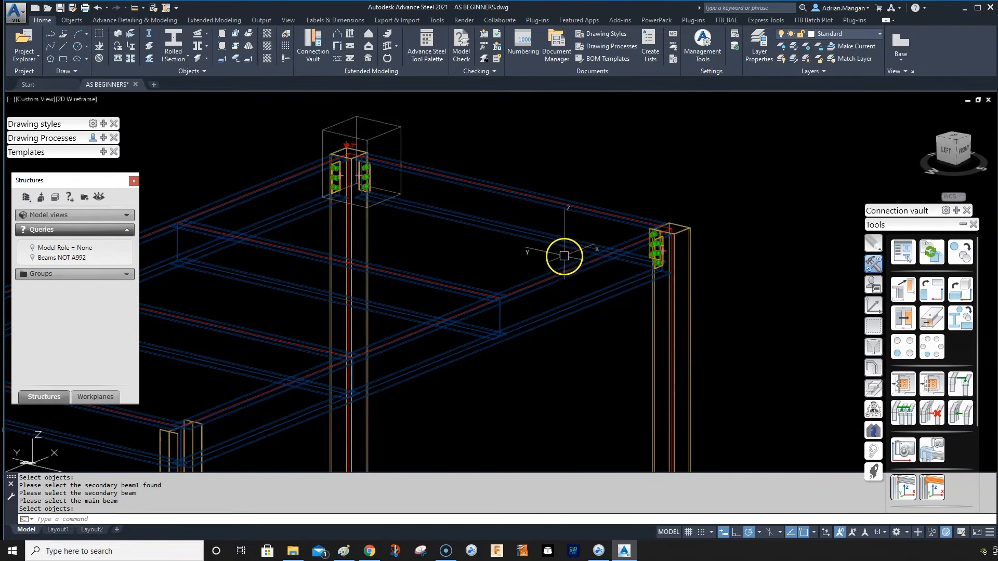
Inspect the grouped shear plates and bolts at both corner columns from several sides.
{"action": "middle_click_drag", "start_coordinate": [563, 256], "coordinate": [687, 272], "text": "shift"}
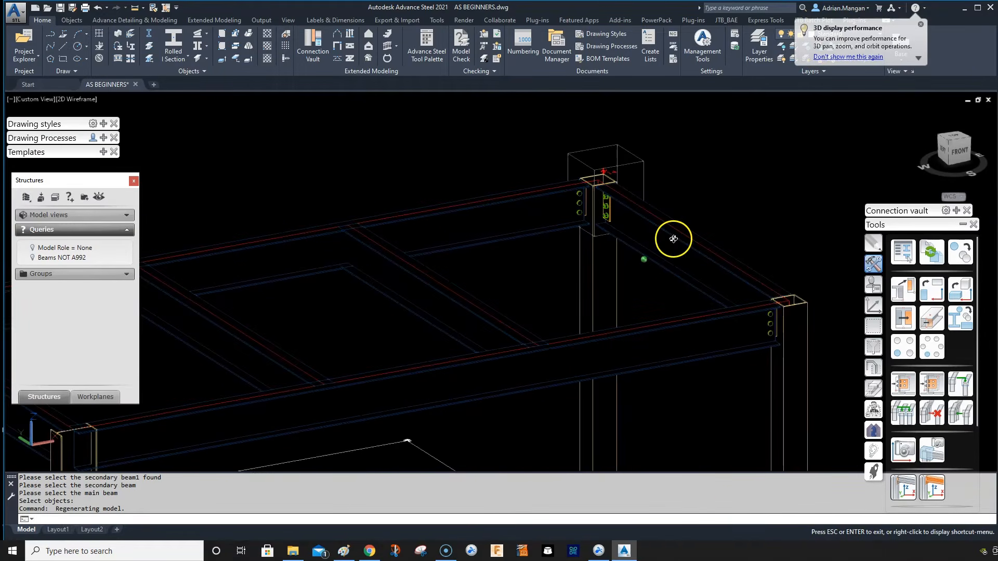
{"action": "middle_click_drag", "start_coordinate": [673, 238], "coordinate": [624, 223], "text": "shift"}
{"action": "scroll", "coordinate": [672, 155], "scroll_direction": "up", "scroll_amount": 5}
{"action": "left_click", "coordinate": [676, 164]}
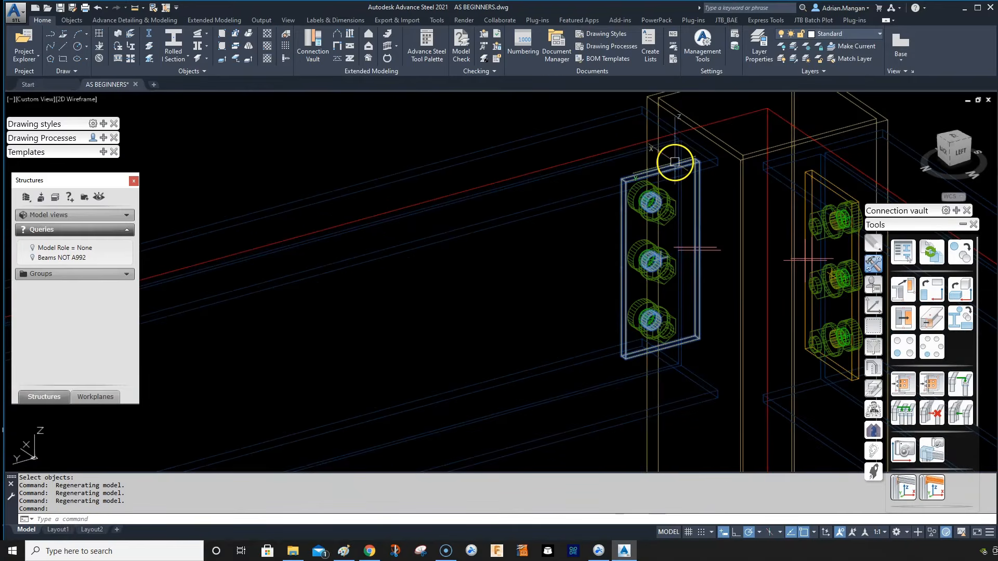
{"action": "right_click", "coordinate": [678, 166]}
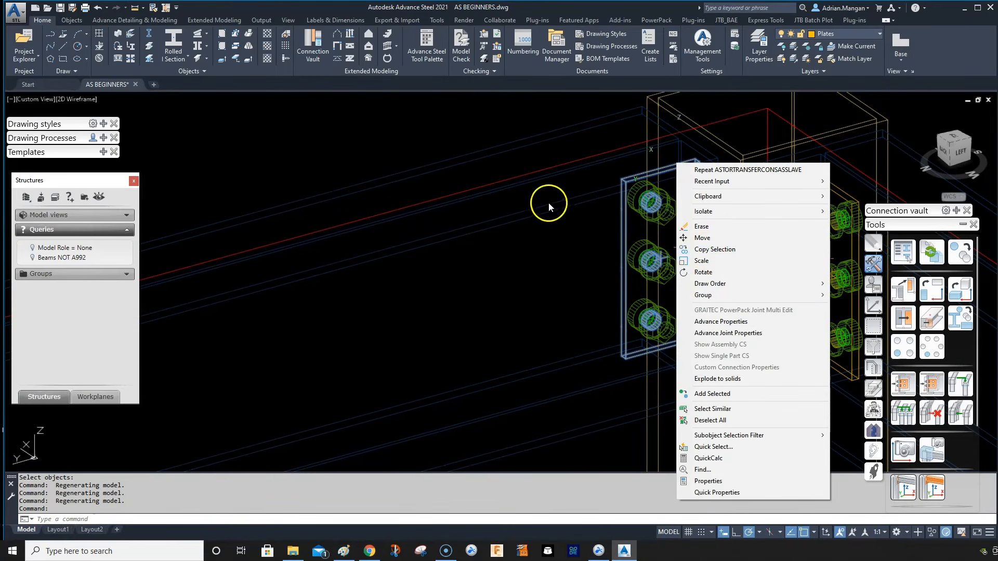
{"action": "key", "text": "Escape"}
{"action": "key", "text": "Escape"}
{"action": "scroll", "coordinate": [564, 230], "scroll_direction": "down", "scroll_amount": 3}
{"action": "scroll", "coordinate": [418, 262], "scroll_direction": "down", "scroll_amount": 3}
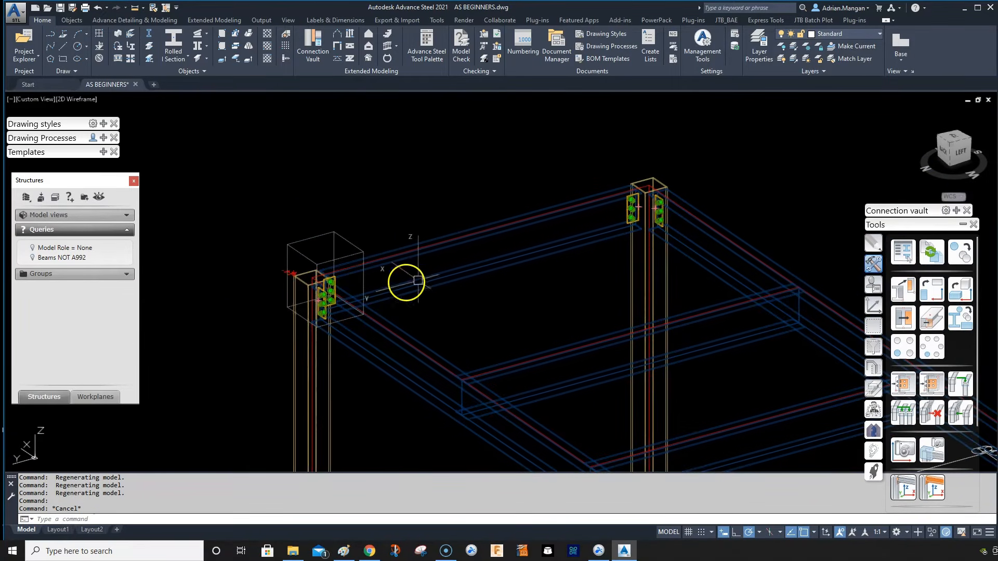
{"action": "middle_click_drag", "start_coordinate": [361, 259], "coordinate": [602, 208], "text": "shift"}
{"action": "scroll", "coordinate": [669, 196], "scroll_direction": "up", "scroll_amount": 5}
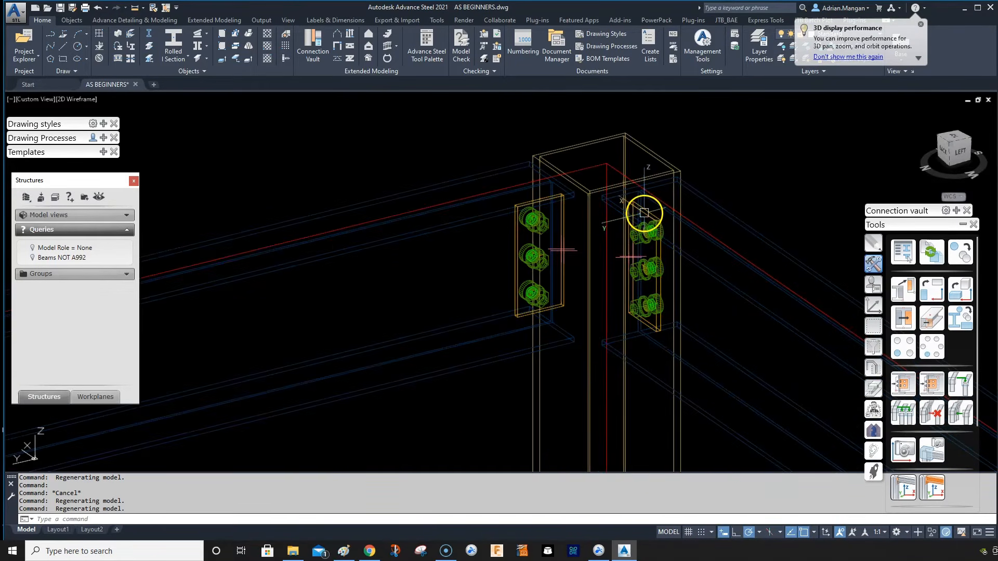
{"action": "middle_click_drag", "start_coordinate": [649, 211], "coordinate": [659, 207], "text": "shift"}
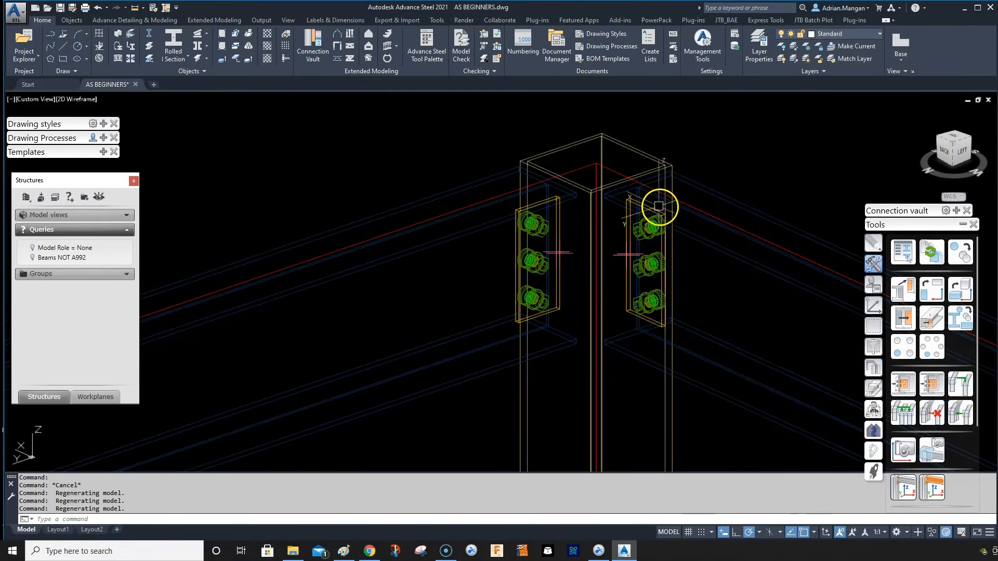
Check the joint properties of one grouped shear plate on the neighbouring corner column for its master setting, and close them.
{"action": "left_click", "coordinate": [649, 207]}
{"action": "right_click", "coordinate": [649, 207]}
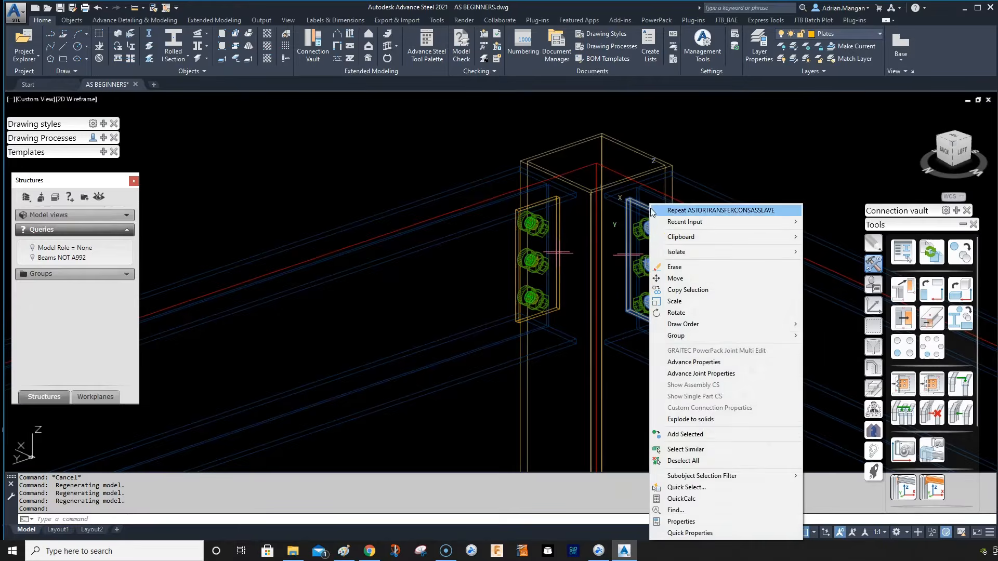
{"action": "left_click", "coordinate": [693, 373]}
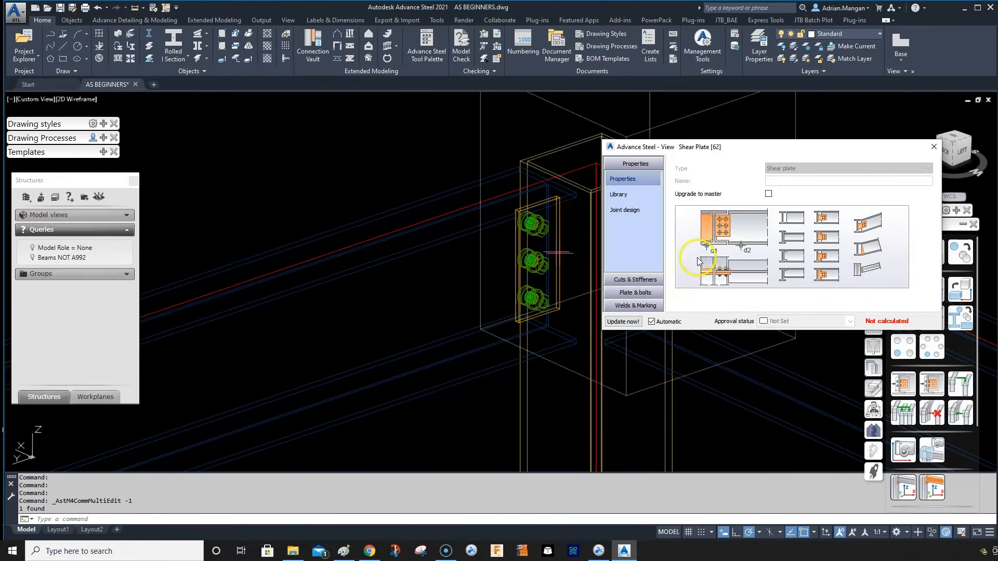
{"action": "left_click", "coordinate": [934, 149]}
{"action": "scroll", "coordinate": [584, 234], "scroll_direction": "down", "scroll_amount": 3}
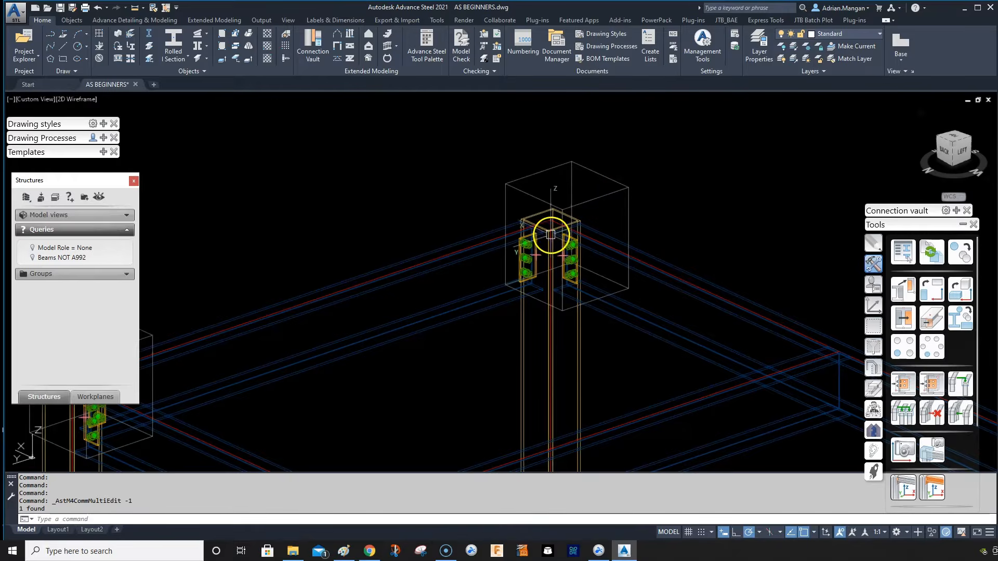
{"action": "key", "text": "Escape"}
Open the joint properties of the other shear plate on the neighbouring corner column and upgrade that joint to master.
{"action": "scroll", "coordinate": [520, 233], "scroll_direction": "up", "scroll_amount": 4}
{"action": "right_click", "coordinate": [518, 224]}
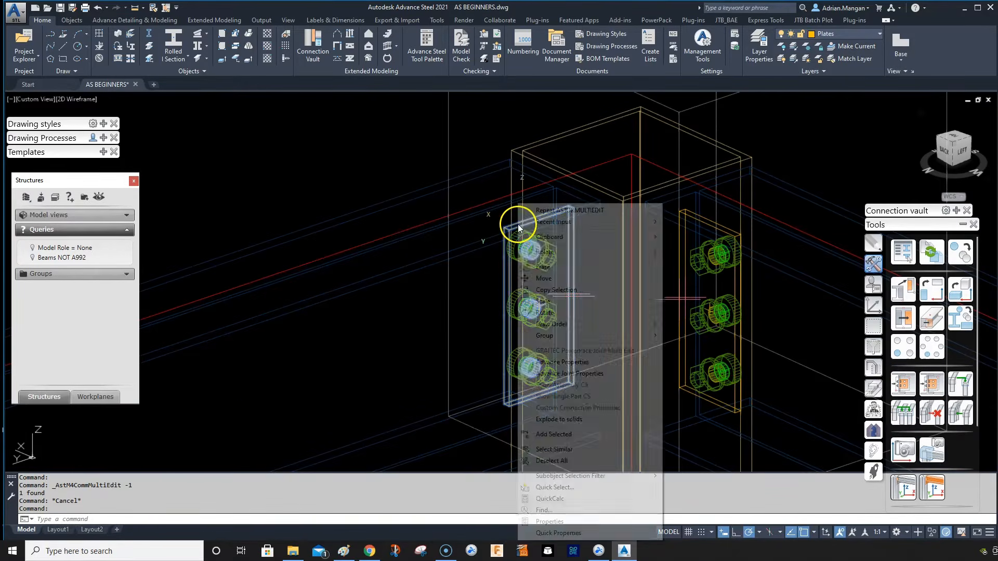
{"action": "left_click", "coordinate": [579, 374]}
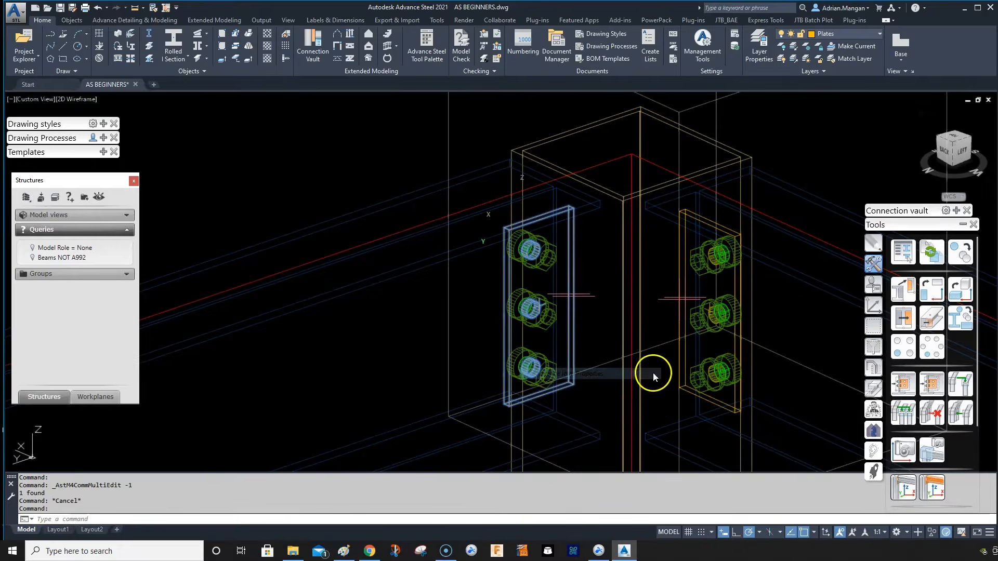
{"action": "scroll", "coordinate": [430, 309], "scroll_direction": "down", "scroll_amount": 4}
{"action": "middle_click_drag", "start_coordinate": [430, 308], "coordinate": [472, 291], "text": "shift"}
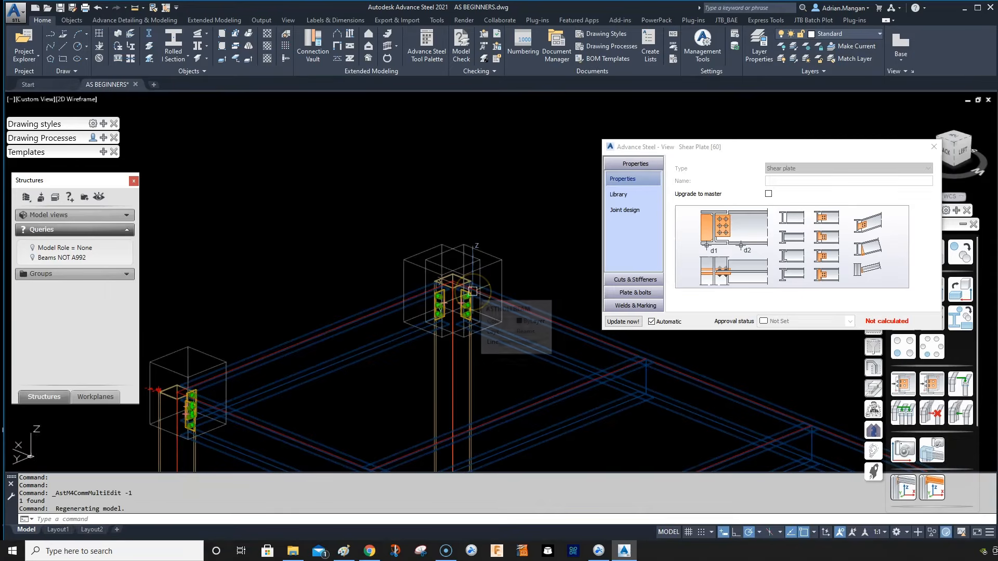
{"action": "scroll", "coordinate": [442, 296], "scroll_direction": "up", "scroll_amount": 5}
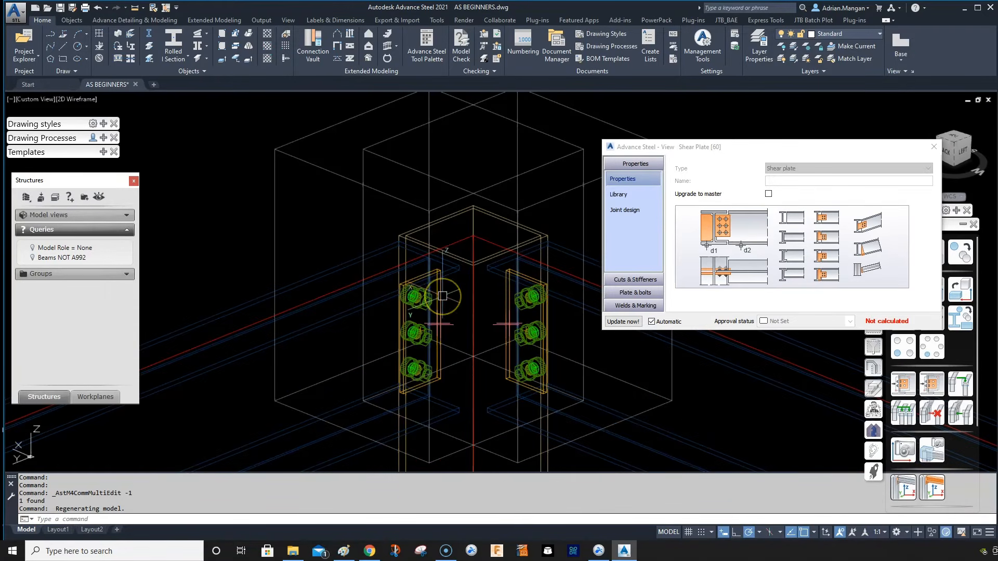
{"action": "middle_click_drag", "start_coordinate": [443, 297], "coordinate": [508, 244]}
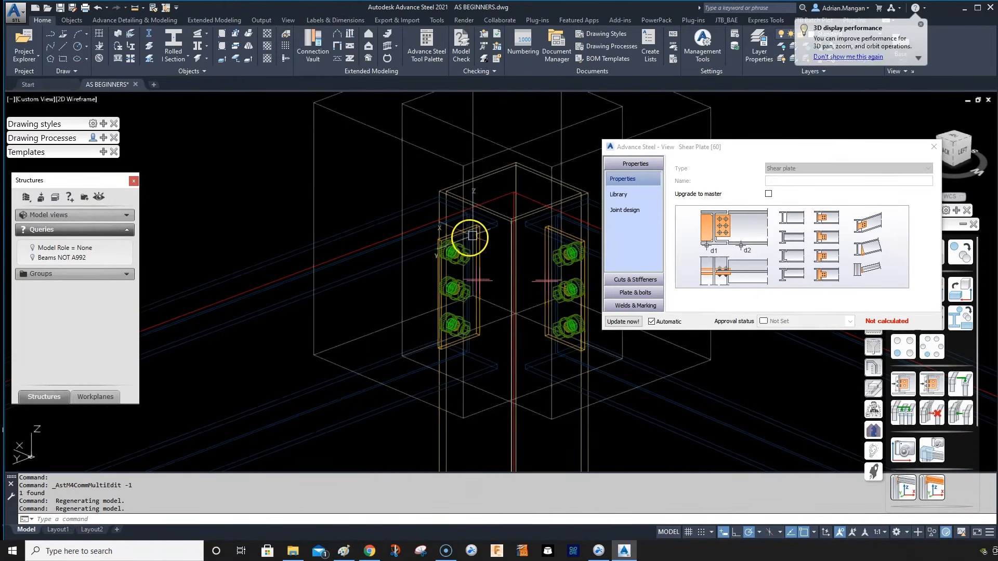
{"action": "middle_click_drag", "start_coordinate": [499, 378], "coordinate": [499, 169], "text": "shift"}
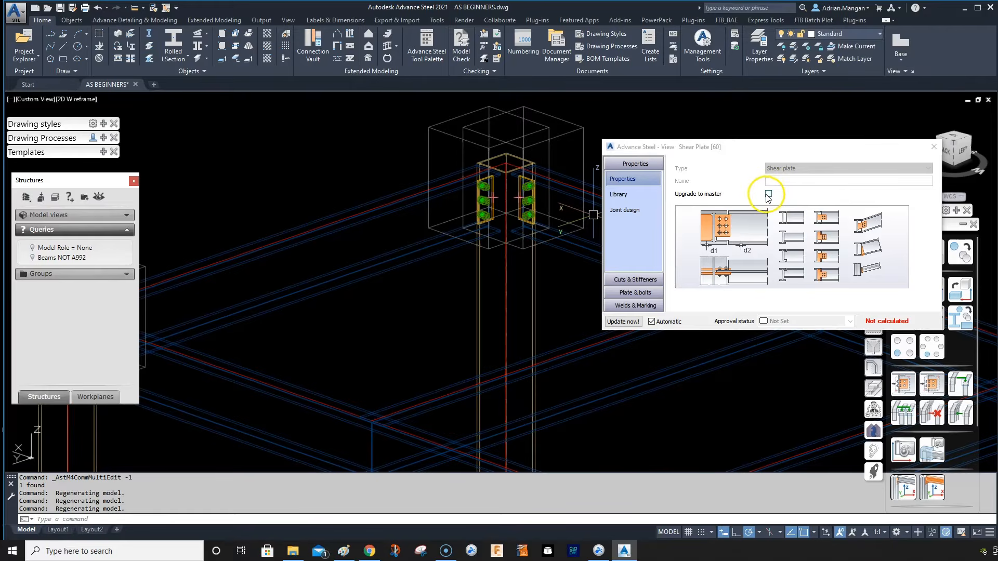
{"action": "left_click", "coordinate": [768, 194]}
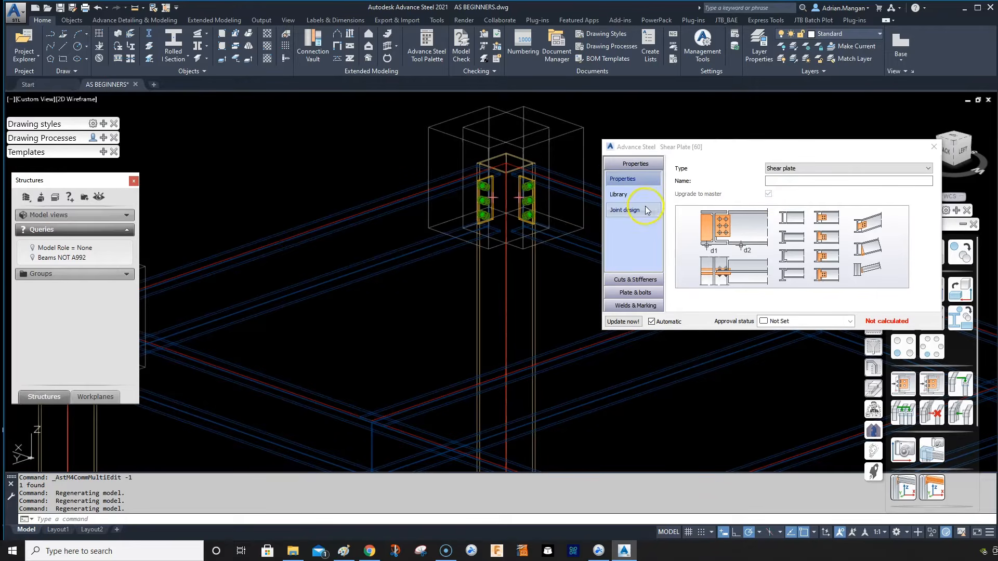
{"action": "left_click", "coordinate": [481, 180]}
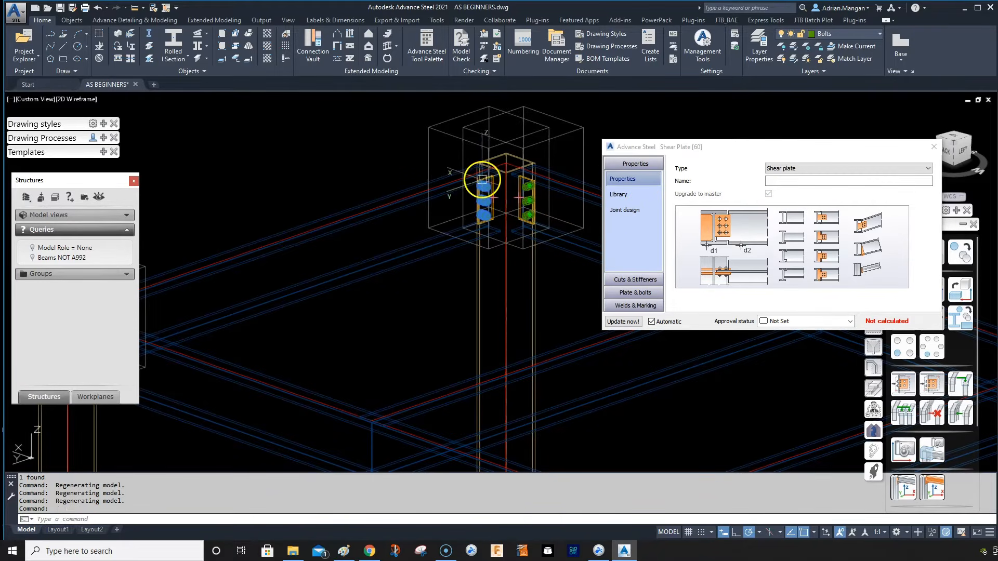
{"action": "key", "text": "Escape"}
Try 3 horizontal bolts in the shear plate joint and set the number back to 1.
{"action": "scroll", "coordinate": [535, 197], "scroll_direction": "down", "scroll_amount": 5}
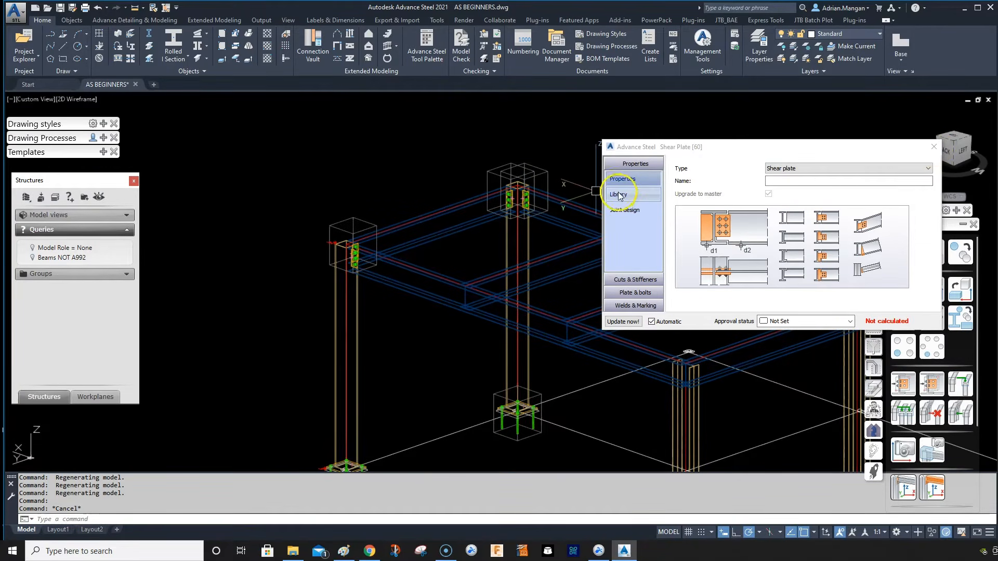
{"action": "left_click", "coordinate": [627, 294]}
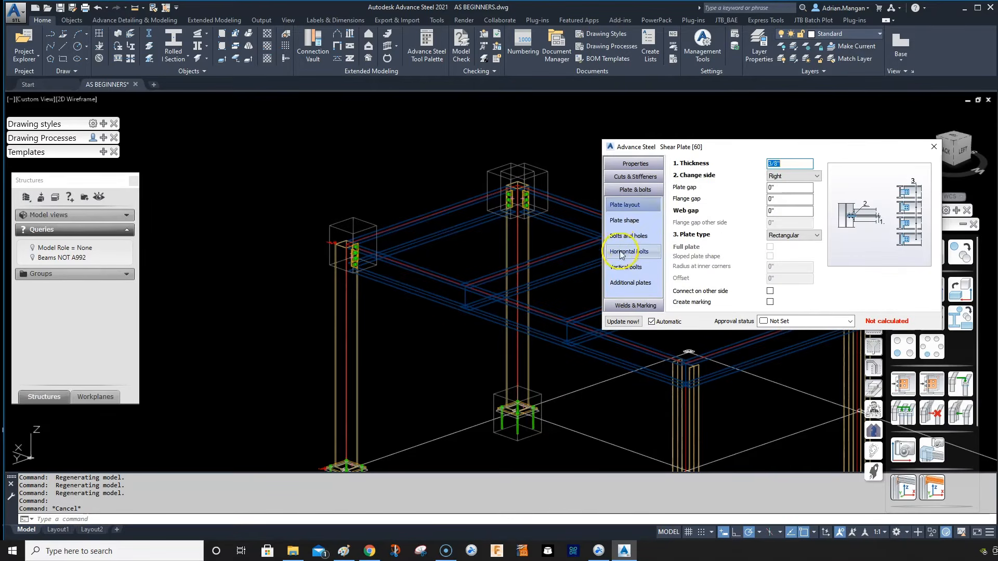
{"action": "left_click", "coordinate": [628, 252]}
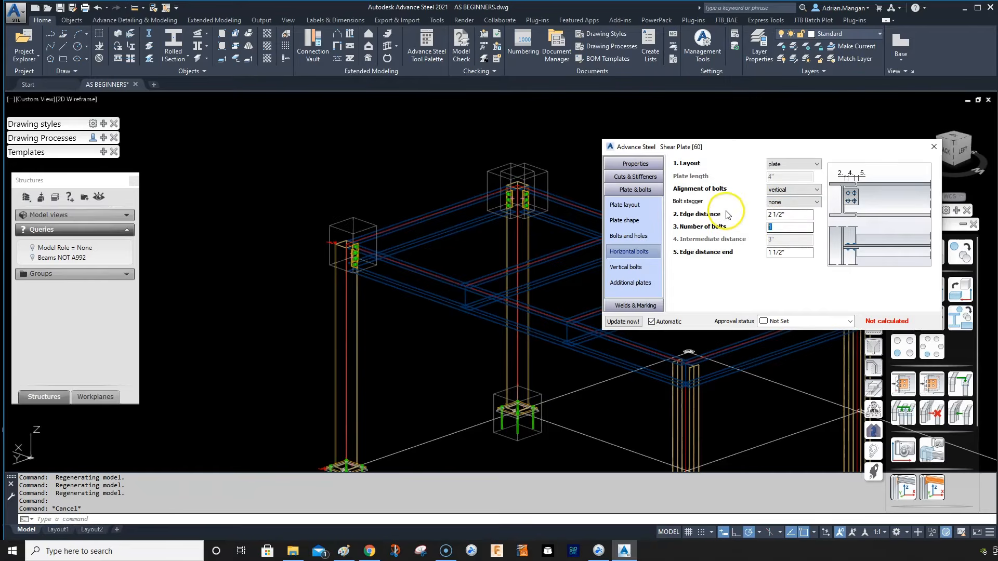
{"action": "type", "text": "3"}
{"action": "key", "text": "Return"}
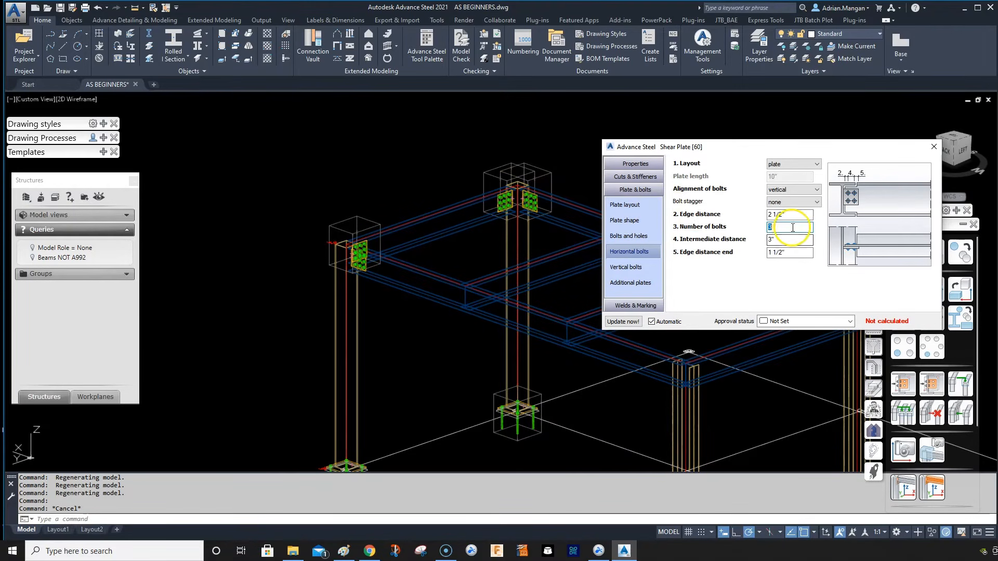
{"action": "key", "text": "Return"}
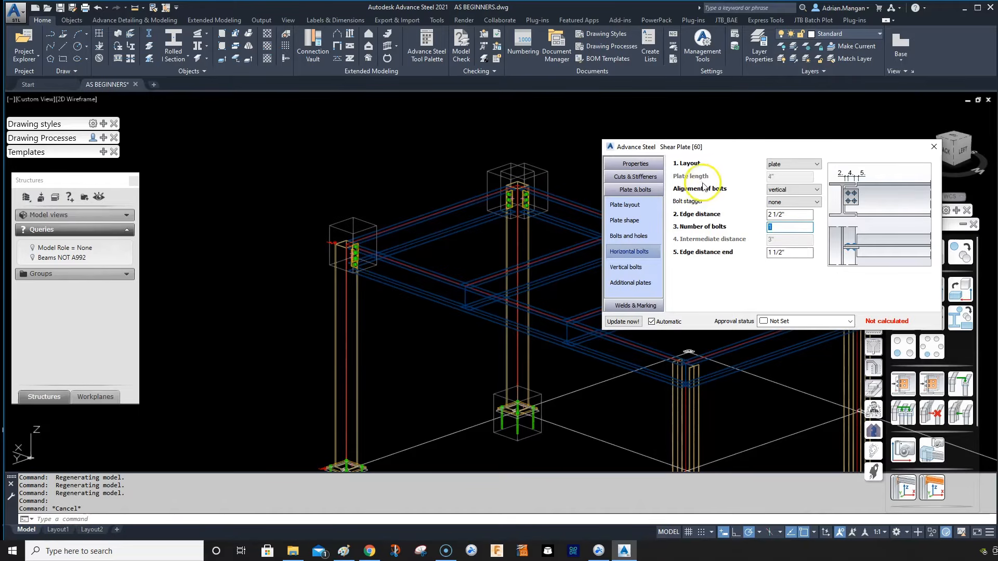
Close the joint's properties and inspect the two shear plates on the neighbouring corner column up close.
{"action": "left_click", "coordinate": [935, 146]}
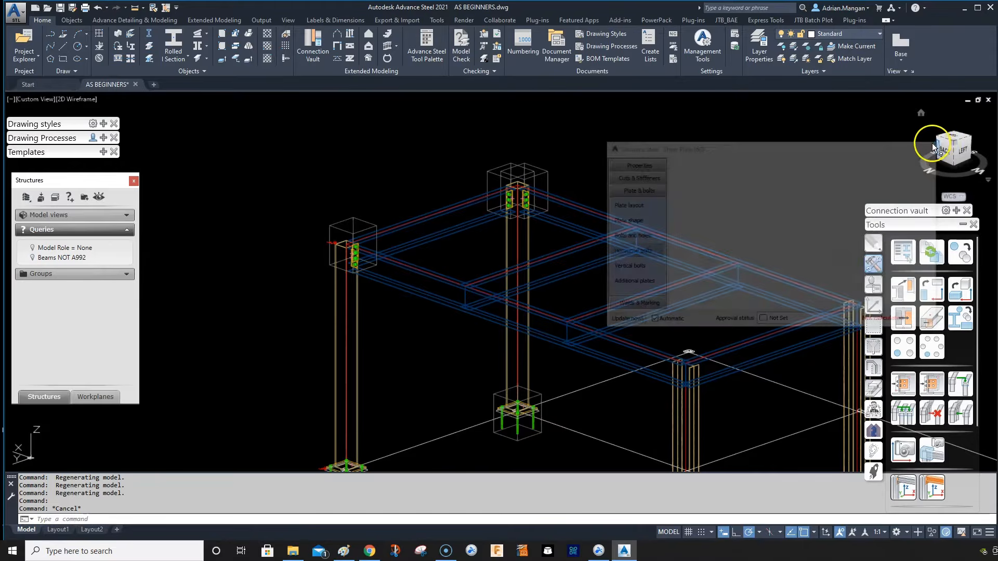
{"action": "scroll", "coordinate": [528, 182], "scroll_direction": "up", "scroll_amount": 5}
{"action": "scroll", "coordinate": [546, 190], "scroll_direction": "up", "scroll_amount": 5}
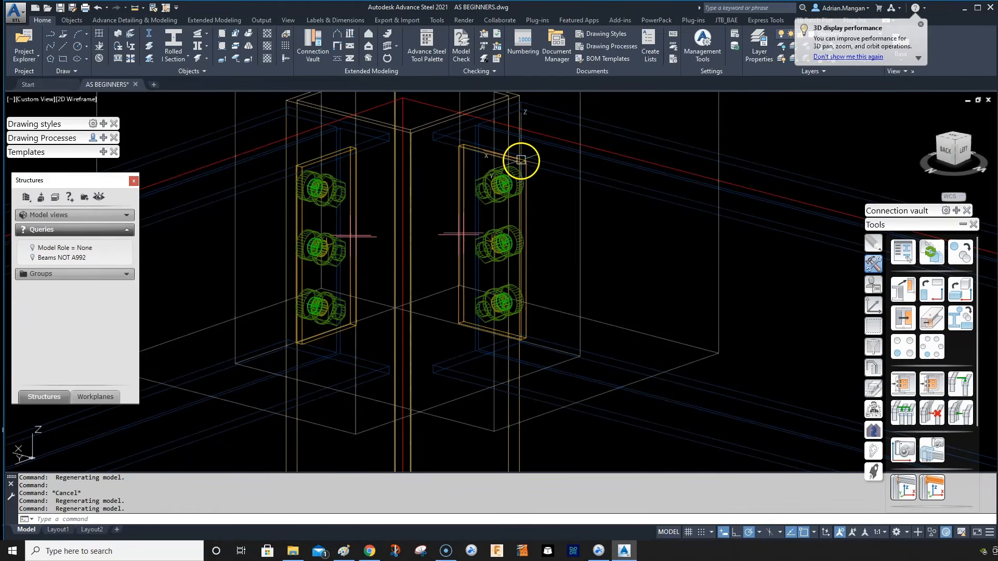
{"action": "key", "text": "Escape"}
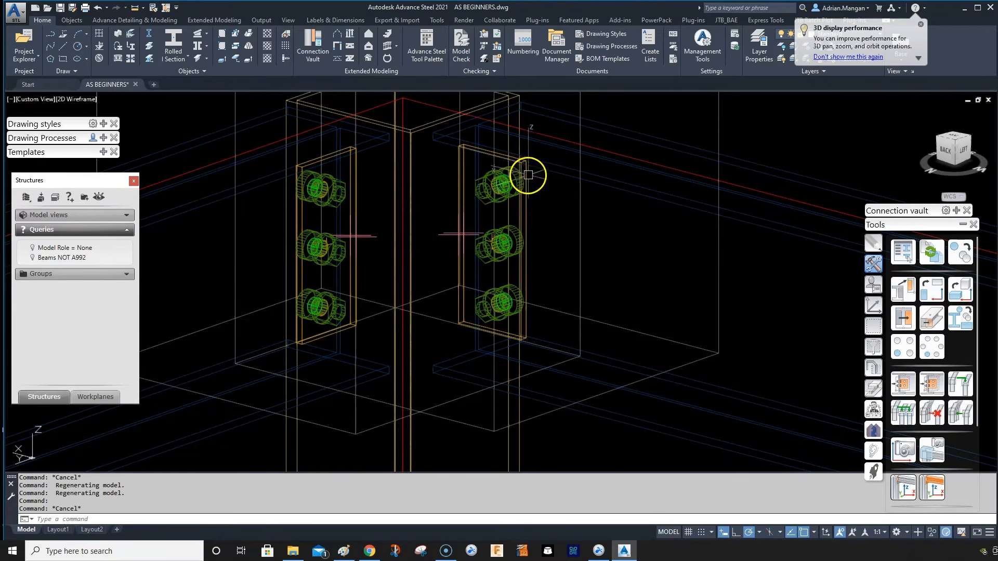
Remove the second shear plate joint on the neighbouring corner column from its joint group.
{"action": "scroll", "coordinate": [528, 172], "scroll_direction": "down", "scroll_amount": 5}
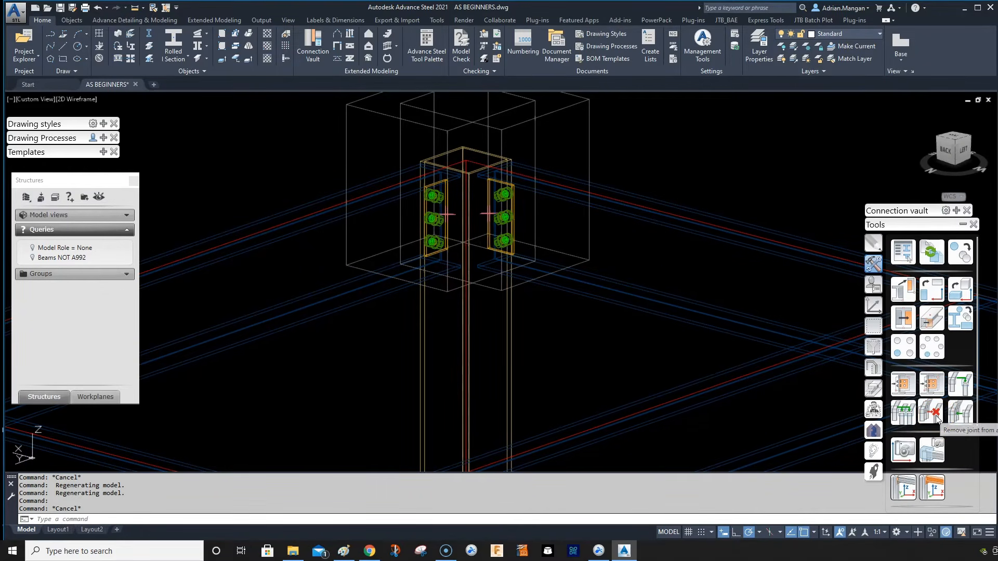
{"action": "left_click", "coordinate": [504, 182]}
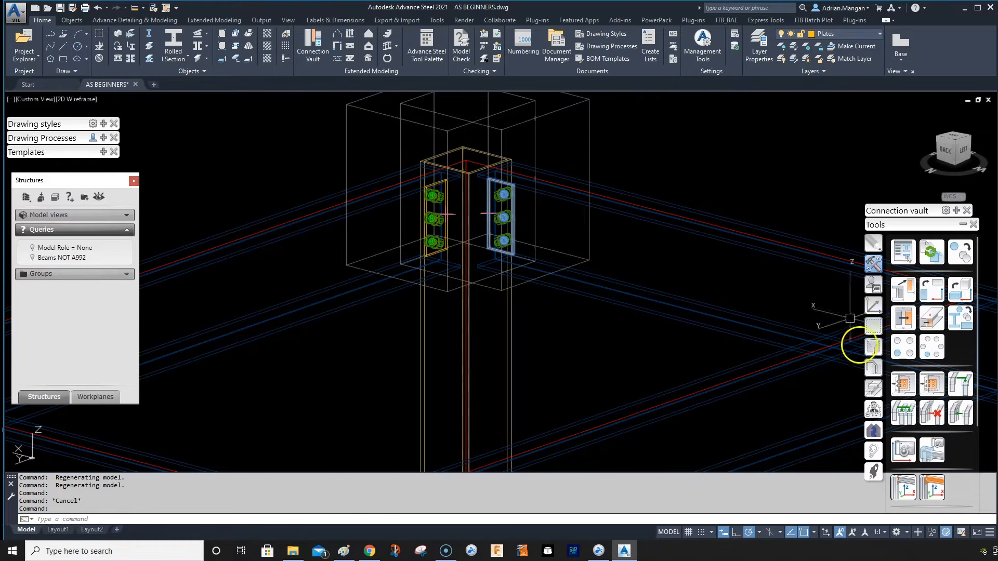
{"action": "left_click", "coordinate": [935, 413]}
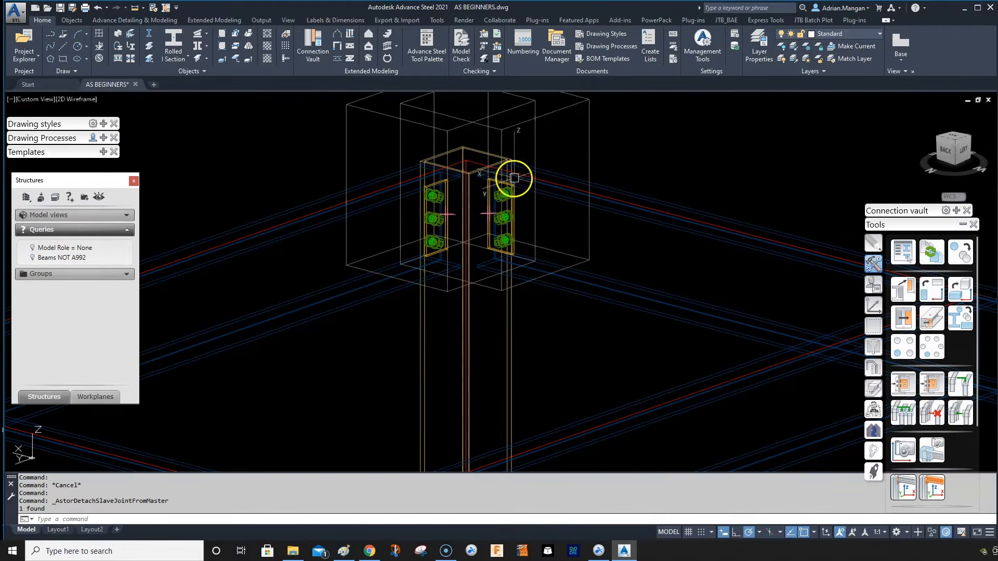
Open the joint properties of the detached shear plate and check its master setting.
{"action": "scroll", "coordinate": [508, 182], "scroll_direction": "up", "scroll_amount": 5}
{"action": "left_click", "coordinate": [508, 215]}
{"action": "right_click", "coordinate": [508, 215]}
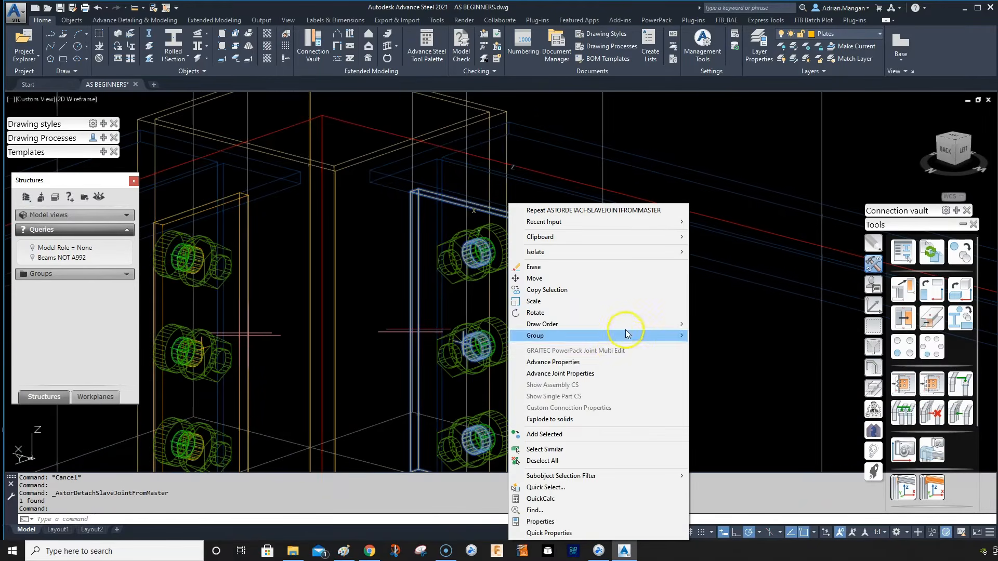
{"action": "left_click", "coordinate": [602, 374]}
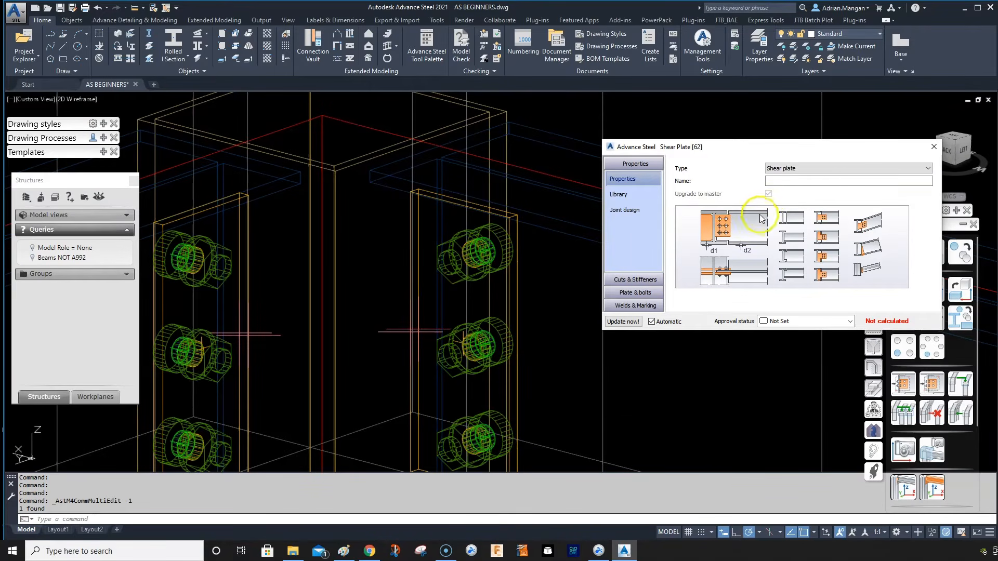
{"action": "scroll", "coordinate": [509, 263], "scroll_direction": "down", "scroll_amount": 10}
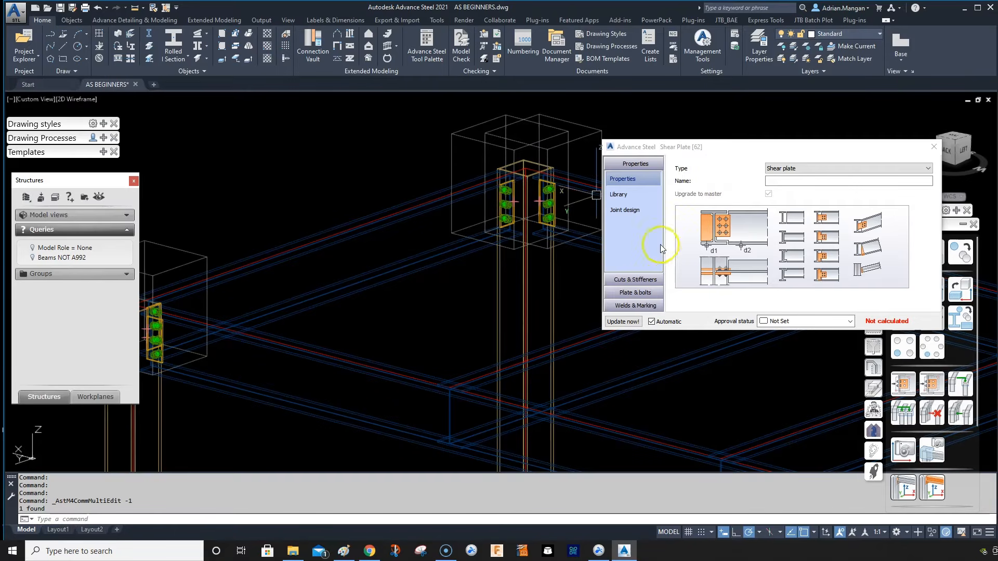
Try another number of horizontal bolts in the detached shear plate joint and set it back to 1.
{"action": "left_click", "coordinate": [643, 291]}
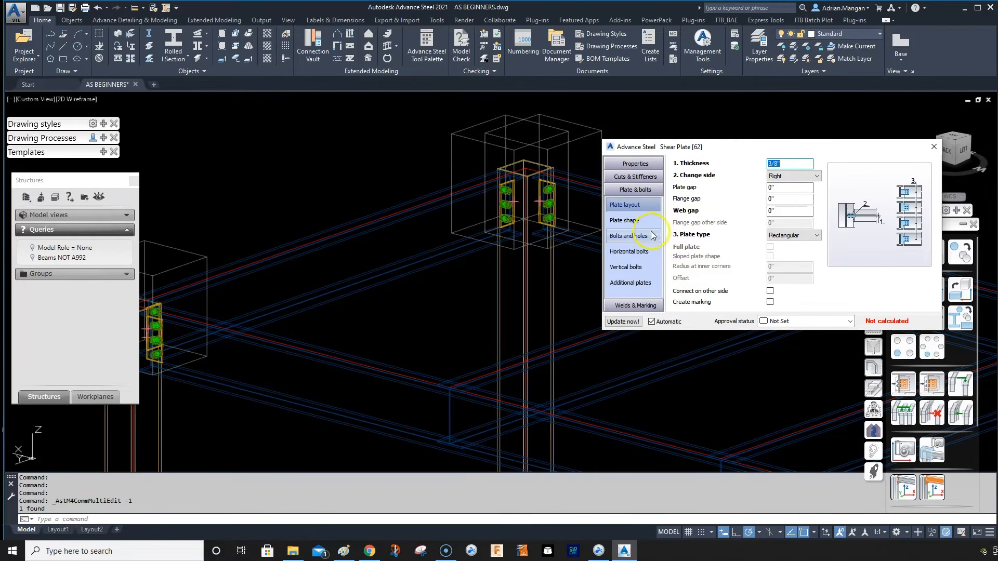
{"action": "left_click", "coordinate": [643, 252]}
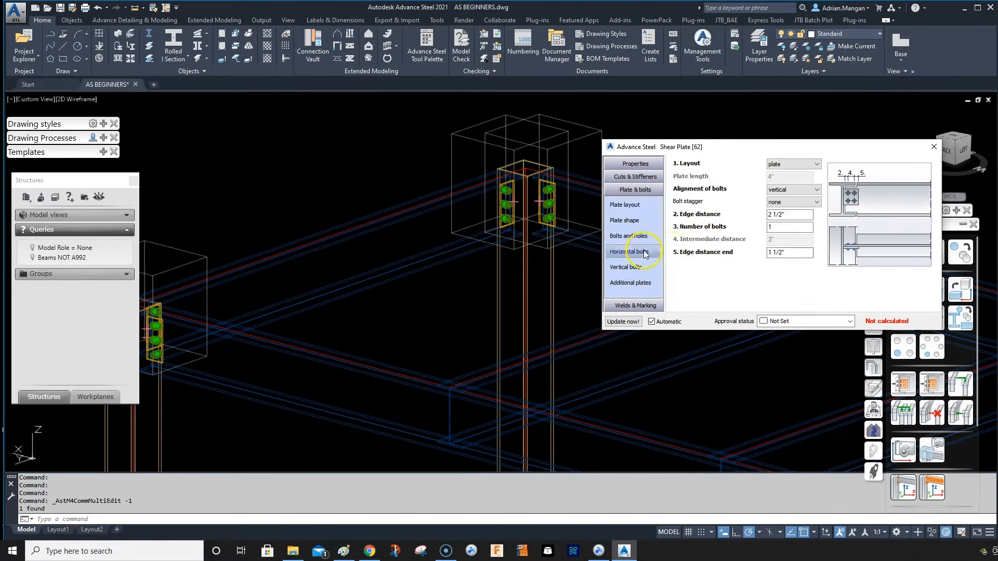
{"action": "key", "text": "Tab"}
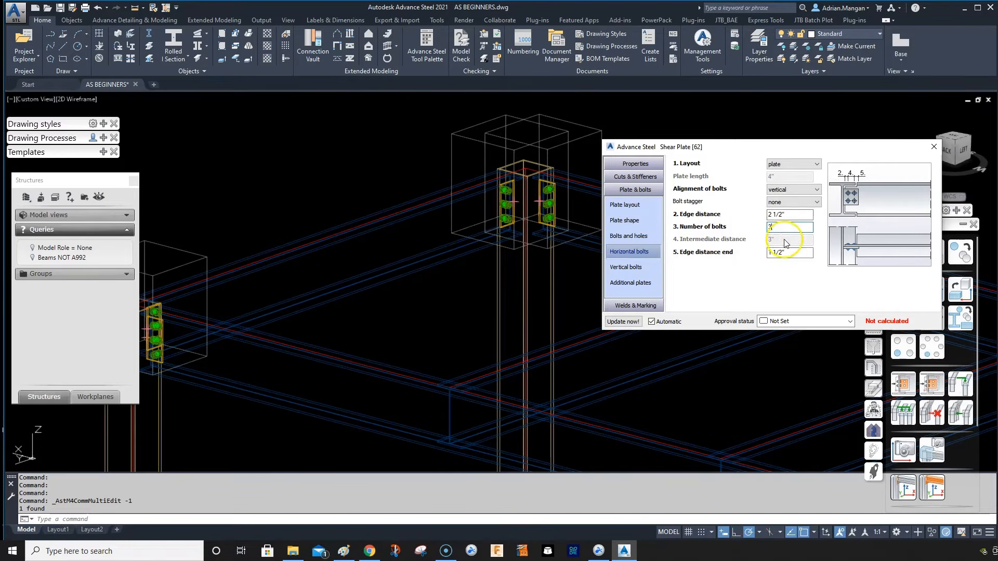
{"action": "key", "text": "Tab"}
Change the side of the detached shear plate to Left in its plate layout settings.
{"action": "scroll", "coordinate": [546, 200], "scroll_direction": "up", "scroll_amount": 4}
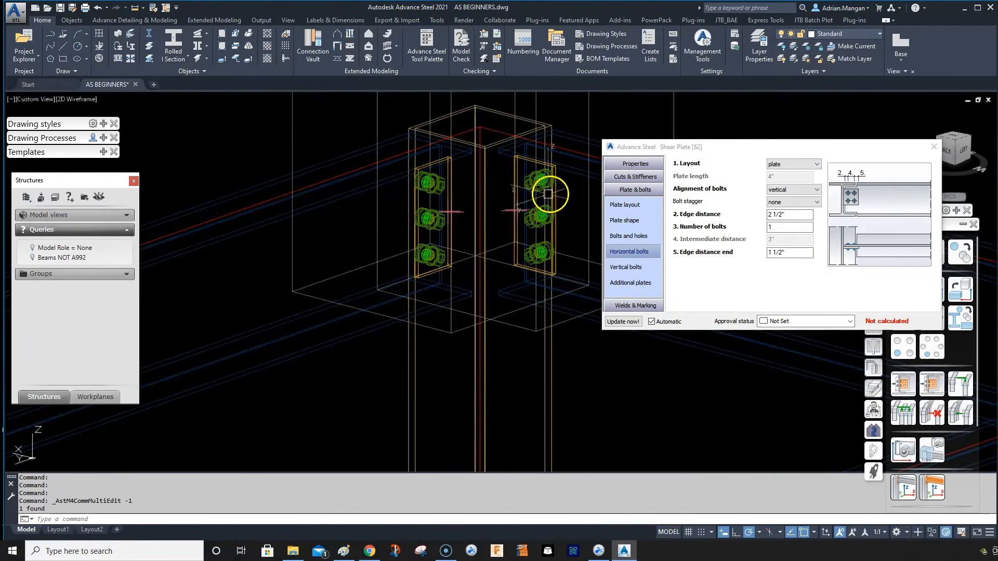
{"action": "middle_click_drag", "start_coordinate": [566, 222], "coordinate": [490, 266]}
{"action": "middle_click_drag", "start_coordinate": [490, 267], "coordinate": [498, 242], "text": "shift"}
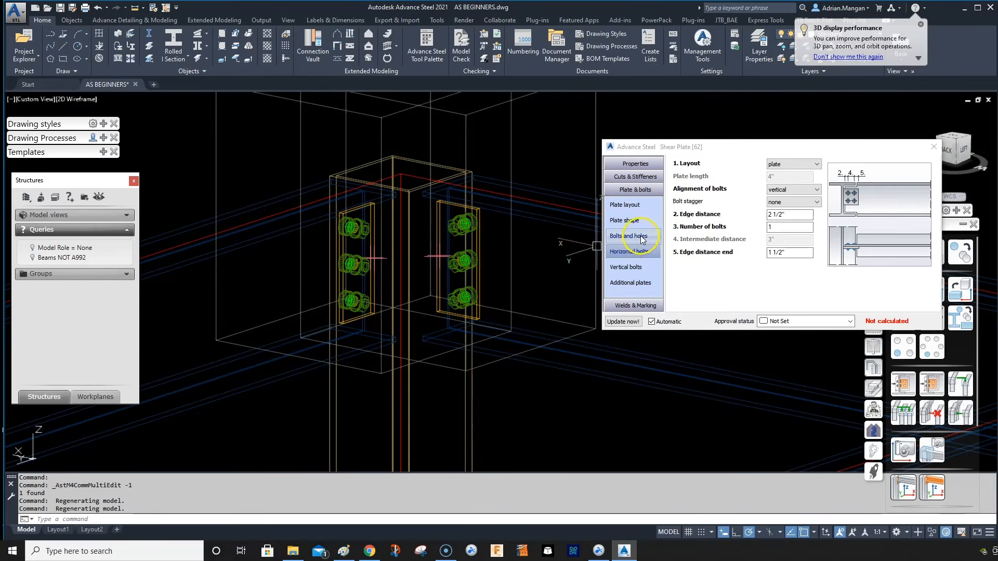
{"action": "left_click", "coordinate": [642, 237]}
{"action": "left_click", "coordinate": [645, 220]}
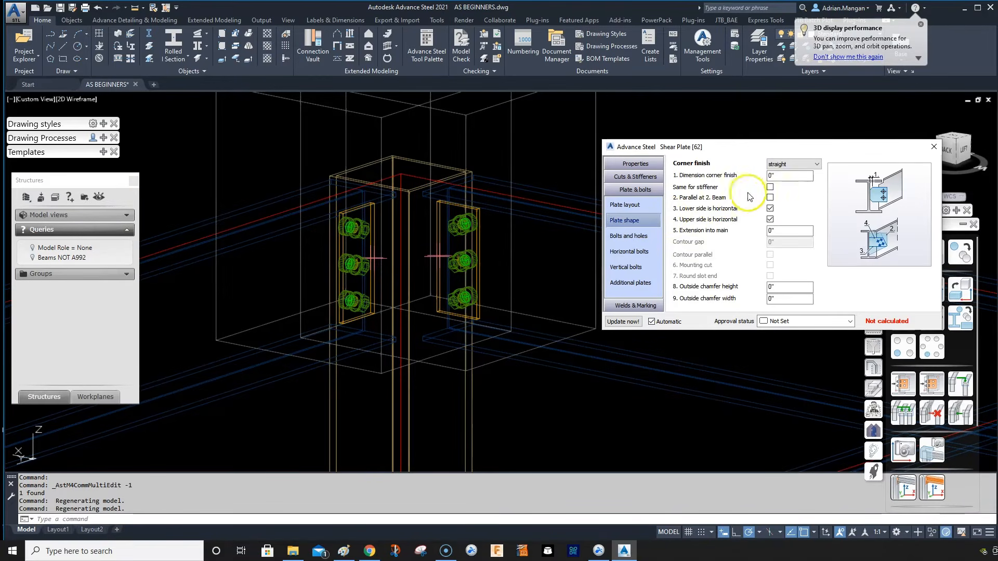
{"action": "left_click", "coordinate": [644, 205]}
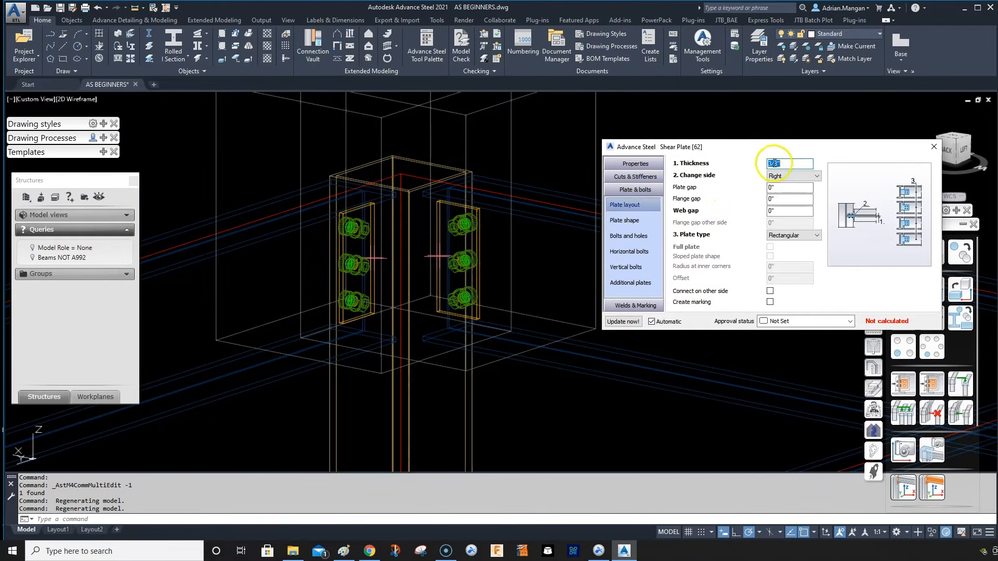
{"action": "left_click", "coordinate": [780, 177]}
{"action": "left_click", "coordinate": [787, 186]}
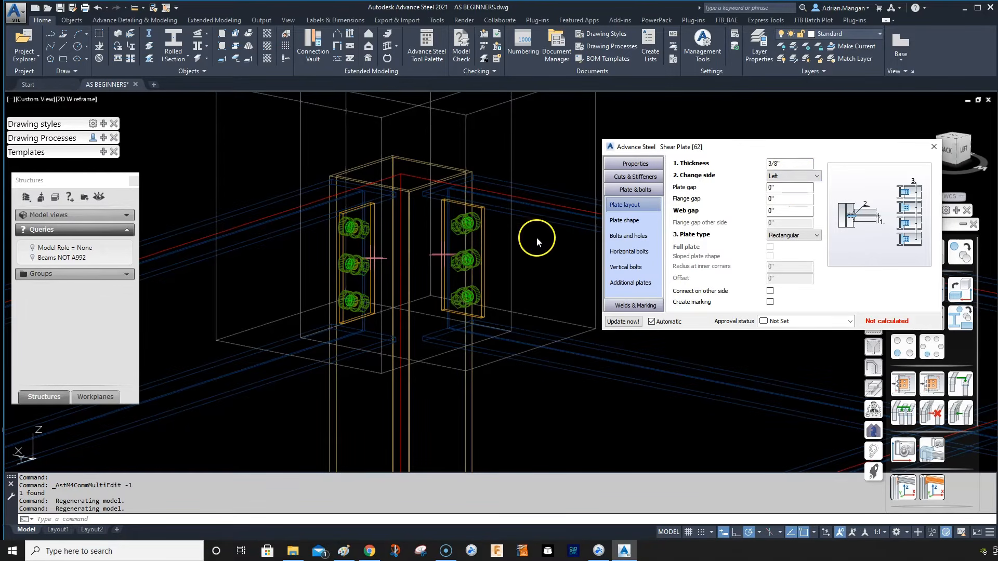
Turn off the Inverted option for the detached shear plate's bolts, check them up close, and close the joint properties.
{"action": "left_click", "coordinate": [636, 220]}
{"action": "left_click", "coordinate": [631, 236]}
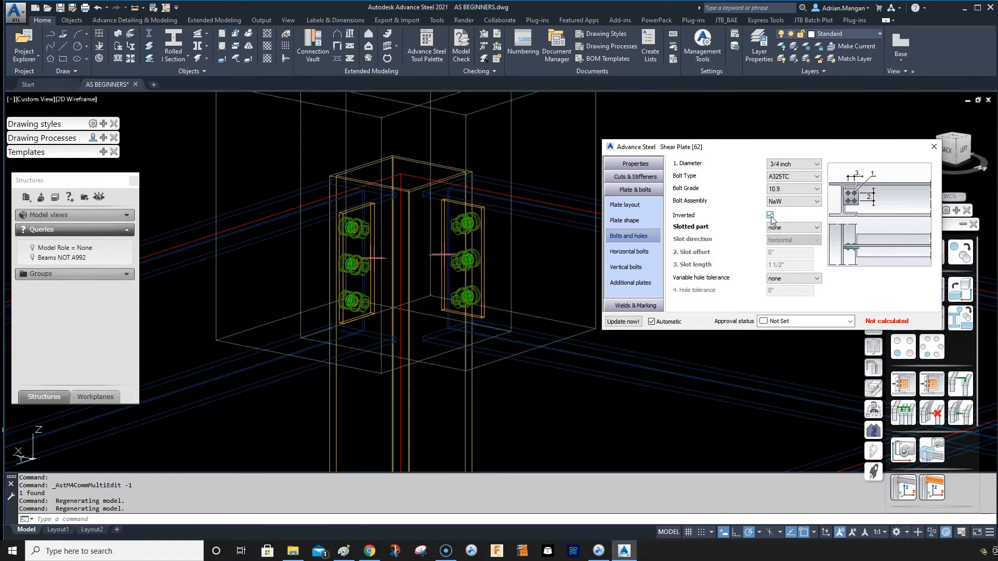
{"action": "middle_click_drag", "start_coordinate": [522, 232], "coordinate": [470, 235], "text": "shift"}
{"action": "scroll", "coordinate": [455, 222], "scroll_direction": "up", "scroll_amount": 3}
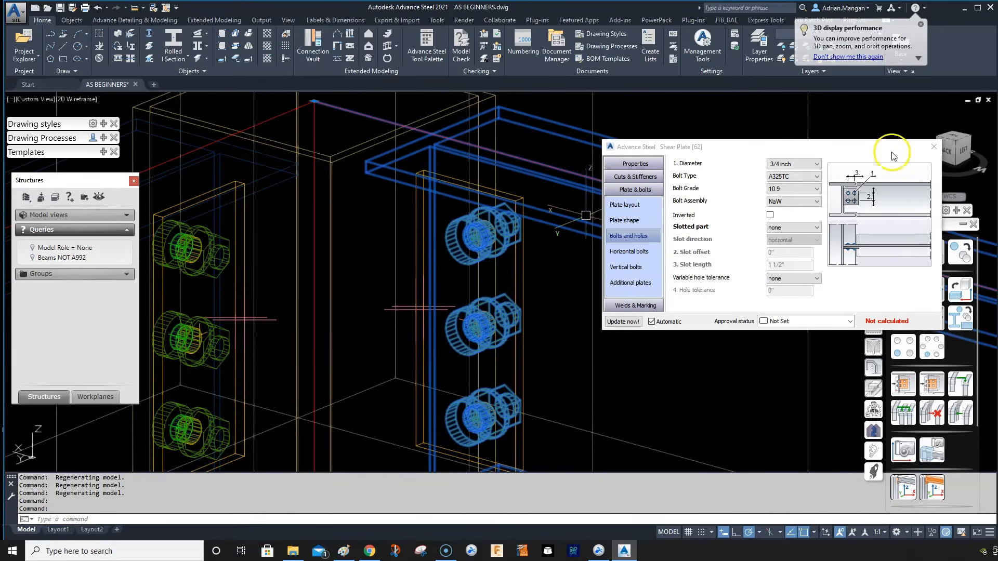
{"action": "left_click", "coordinate": [934, 147]}
Propagate the shear plate joint as an independent copy to another corner column's flange and the long beam framing into it.
{"action": "scroll", "coordinate": [460, 211], "scroll_direction": "down", "scroll_amount": 8}
{"action": "scroll", "coordinate": [504, 234], "scroll_direction": "down", "scroll_amount": 6}
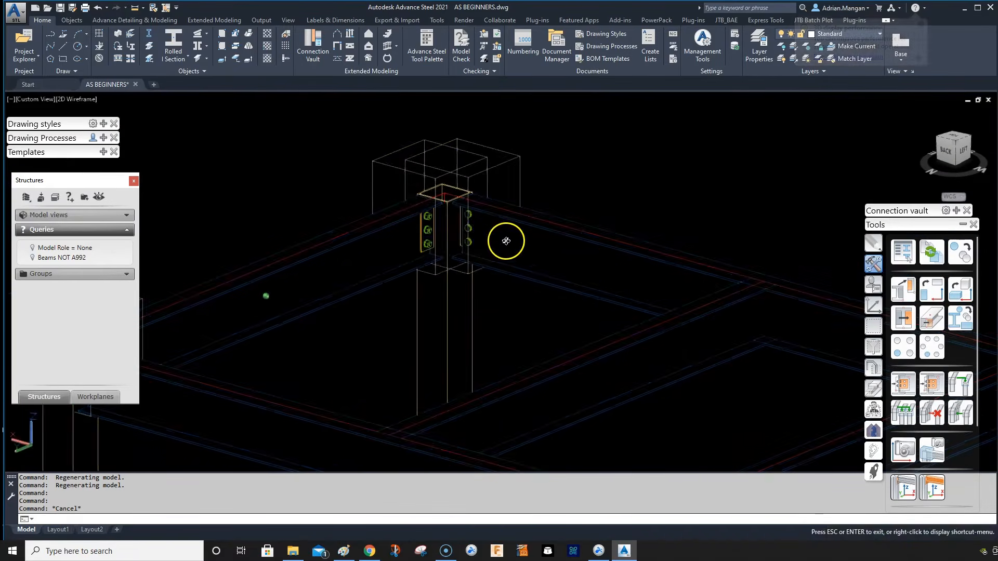
{"action": "middle_click_drag", "start_coordinate": [503, 234], "coordinate": [384, 200], "text": "shift"}
{"action": "scroll", "coordinate": [596, 214], "scroll_direction": "up", "scroll_amount": 5}
{"action": "middle_click_drag", "start_coordinate": [597, 222], "coordinate": [416, 196], "text": "shift"}
{"action": "scroll", "coordinate": [581, 223], "scroll_direction": "down", "scroll_amount": 6}
{"action": "scroll", "coordinate": [390, 155], "scroll_direction": "up", "scroll_amount": 5}
{"action": "middle_click_drag", "start_coordinate": [508, 230], "coordinate": [521, 193]}
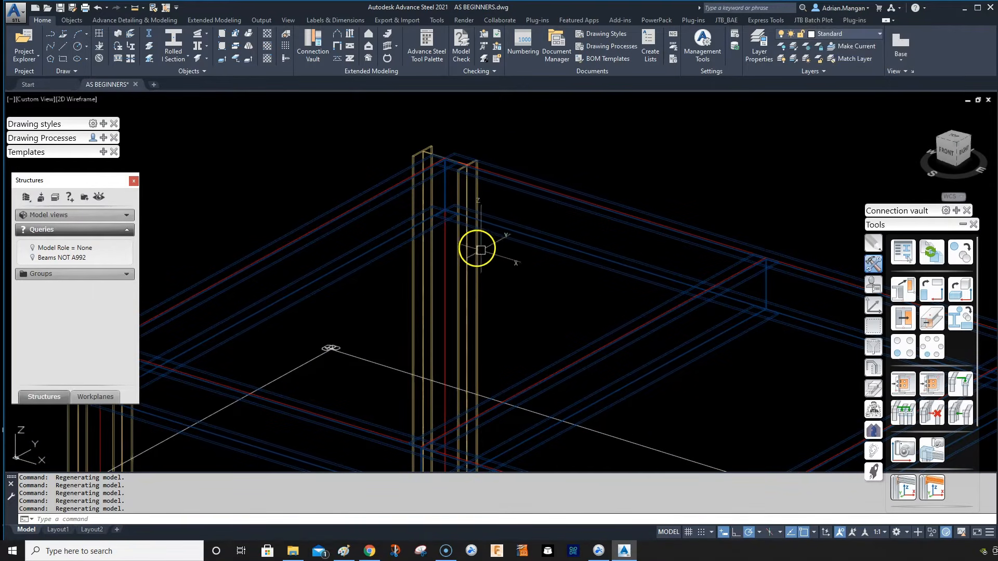
{"action": "scroll", "coordinate": [481, 250], "scroll_direction": "down", "scroll_amount": 6}
{"action": "scroll", "coordinate": [801, 272], "scroll_direction": "up", "scroll_amount": 6}
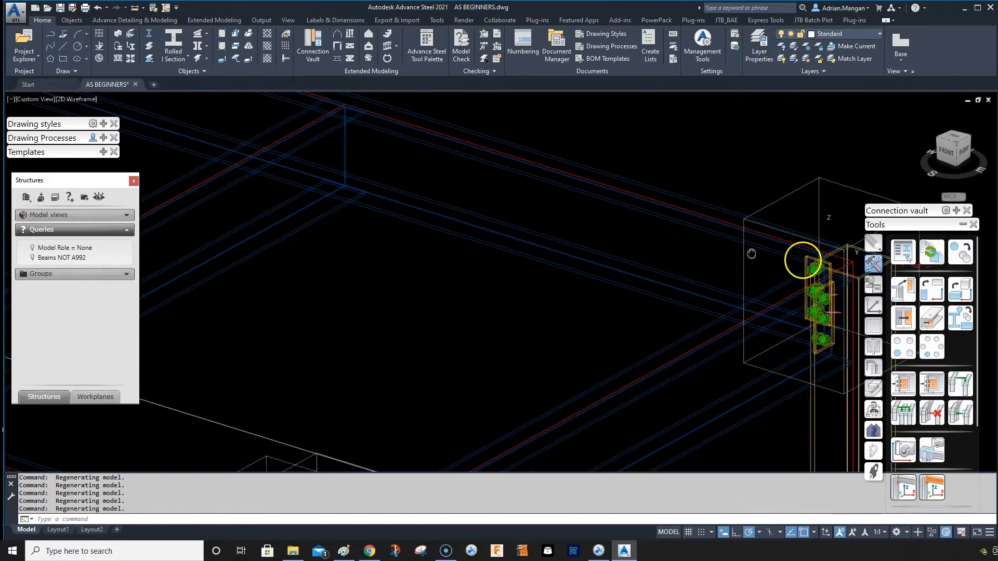
{"action": "middle_click_drag", "start_coordinate": [802, 261], "coordinate": [641, 238]}
{"action": "scroll", "coordinate": [642, 244], "scroll_direction": "up", "scroll_amount": 4}
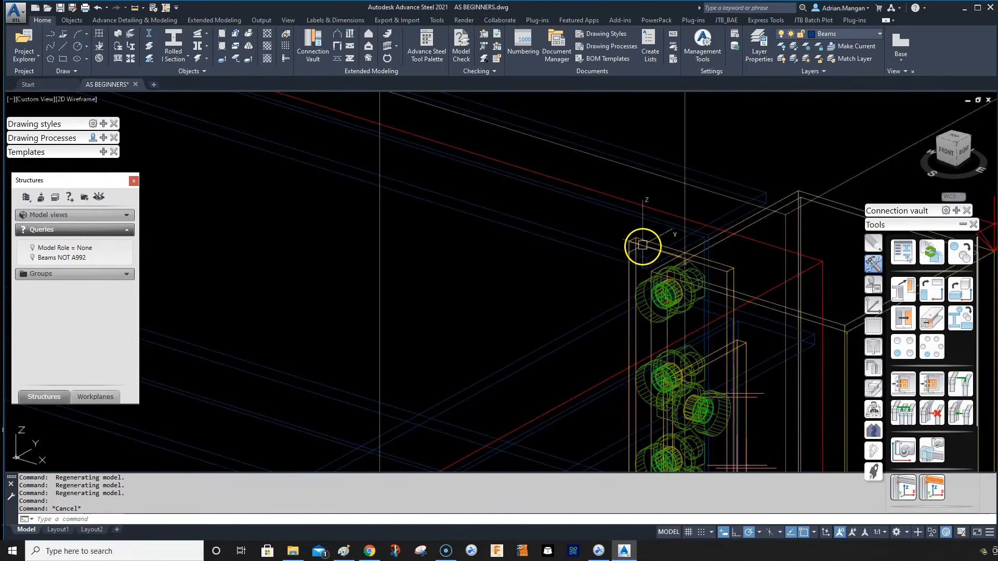
{"action": "key", "text": "Escape"}
{"action": "left_click", "coordinate": [902, 384]}
{"action": "left_click", "coordinate": [686, 282]}
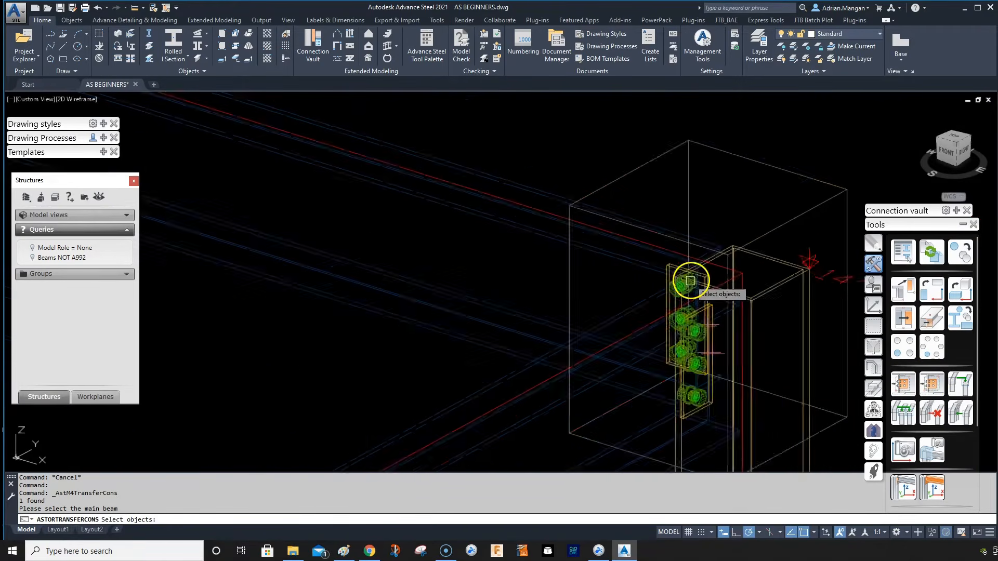
{"action": "scroll", "coordinate": [686, 283], "scroll_direction": "down", "scroll_amount": 8}
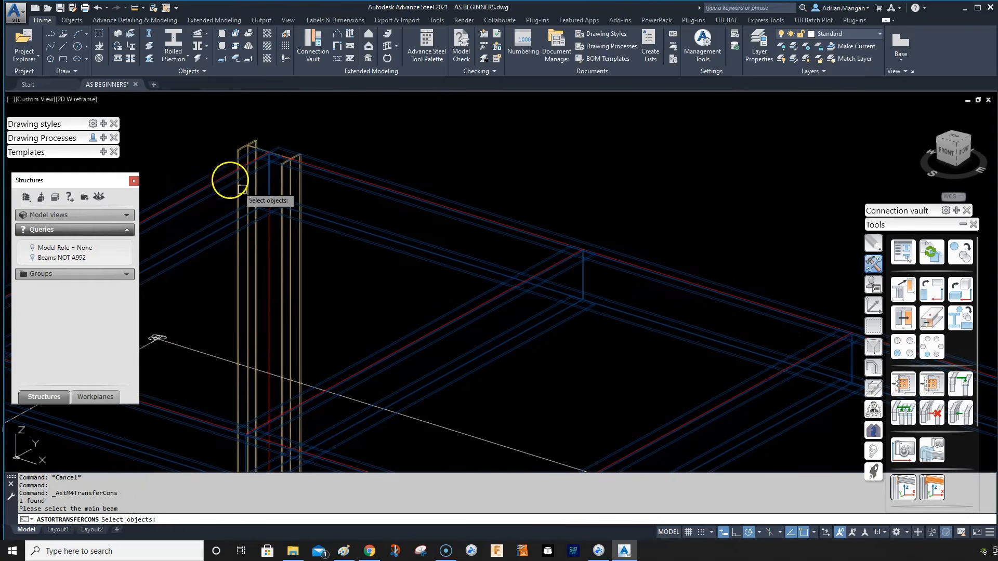
{"action": "left_click", "coordinate": [285, 229]}
{"action": "key", "text": "Return"}
{"action": "left_click", "coordinate": [316, 227]}
{"action": "key", "text": "Return"}
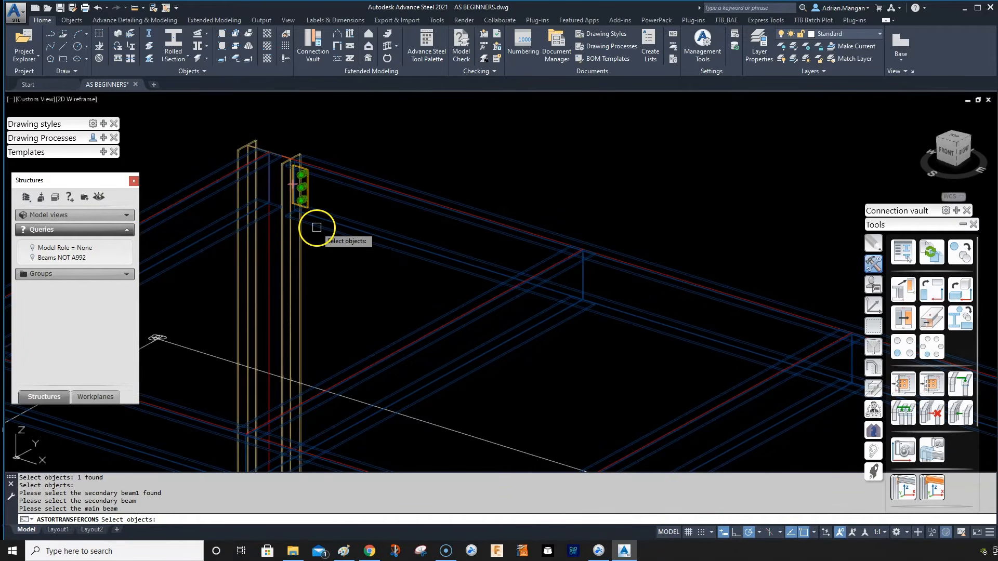
Propagate the new flange shear plate joint as a group member to the adjacent corner column and its long beam.
{"action": "middle_click_drag", "start_coordinate": [346, 207], "coordinate": [314, 174], "text": "shift"}
{"action": "scroll", "coordinate": [314, 173], "scroll_direction": "up", "scroll_amount": 5}
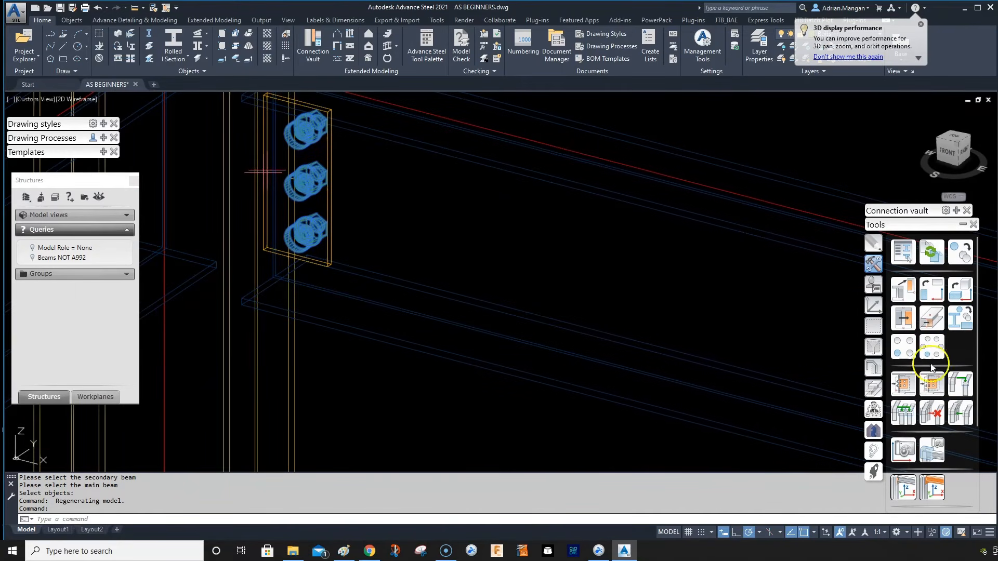
{"action": "left_click", "coordinate": [960, 384]}
{"action": "scroll", "coordinate": [674, 344], "scroll_direction": "down", "scroll_amount": 6}
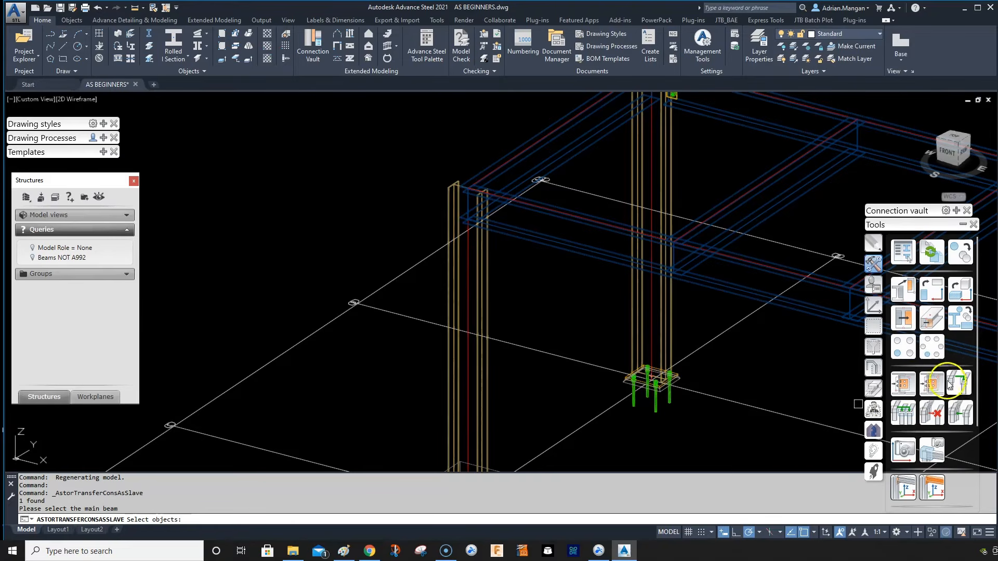
{"action": "left_click", "coordinate": [478, 245]}
{"action": "key", "text": "Return"}
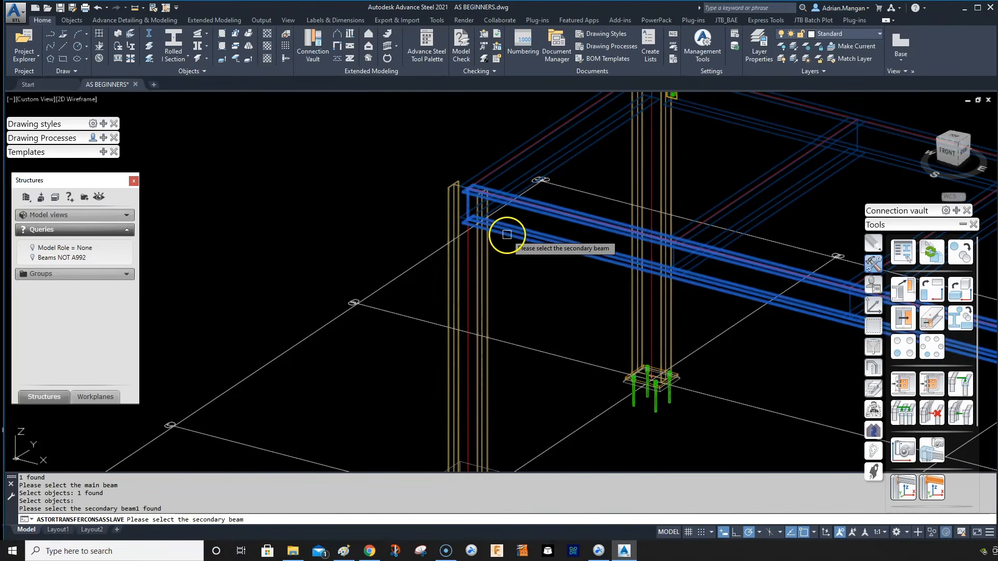
{"action": "left_click", "coordinate": [506, 230]}
{"action": "key", "text": "Return"}
Connect the beam framing into the corner column's web with a Clip angle joint and open its clip angle settings.
{"action": "middle_click_drag", "start_coordinate": [508, 240], "coordinate": [480, 244], "text": "shift"}
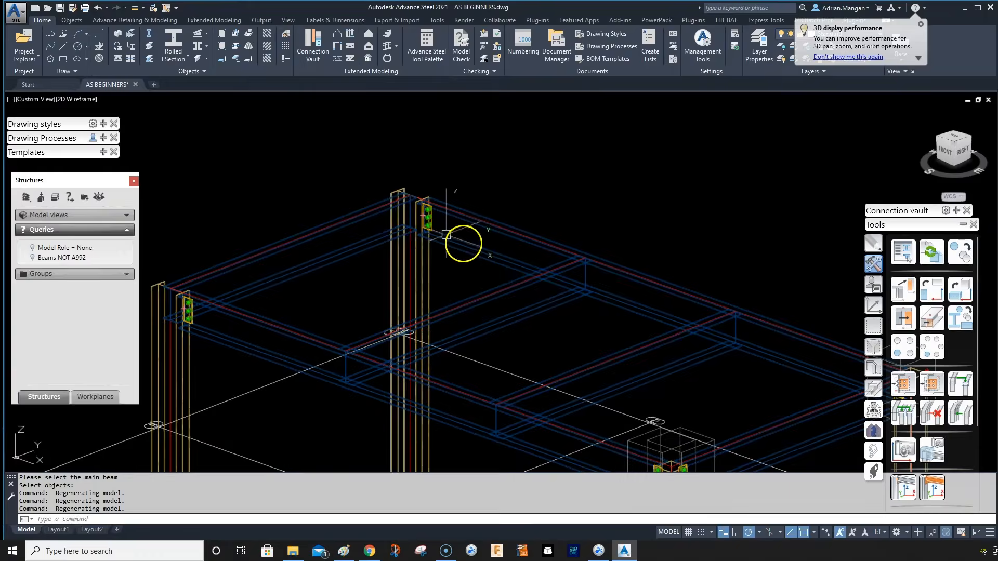
{"action": "scroll", "coordinate": [403, 209], "scroll_direction": "up", "scroll_amount": 6}
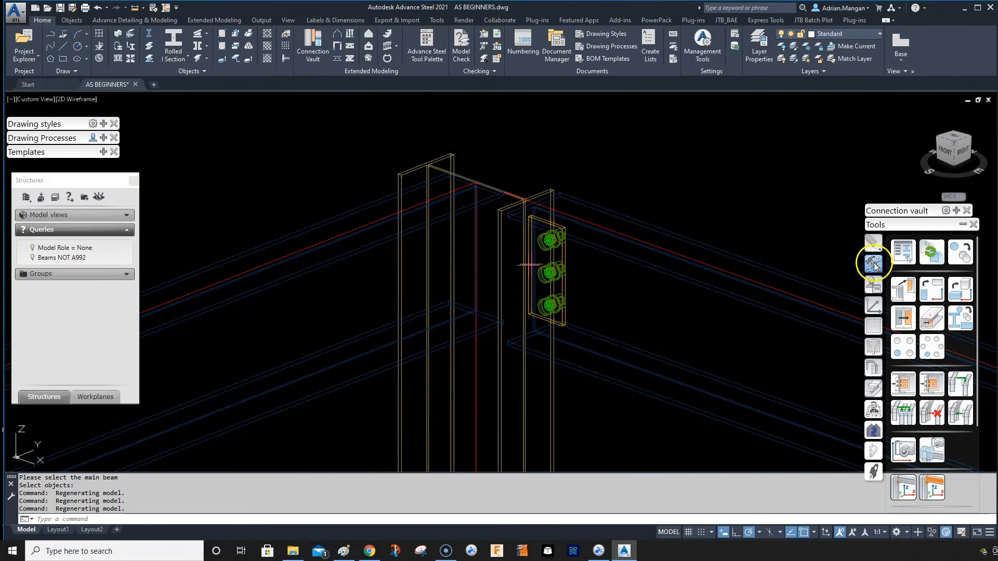
{"action": "mouse_move", "coordinate": [952, 209]}
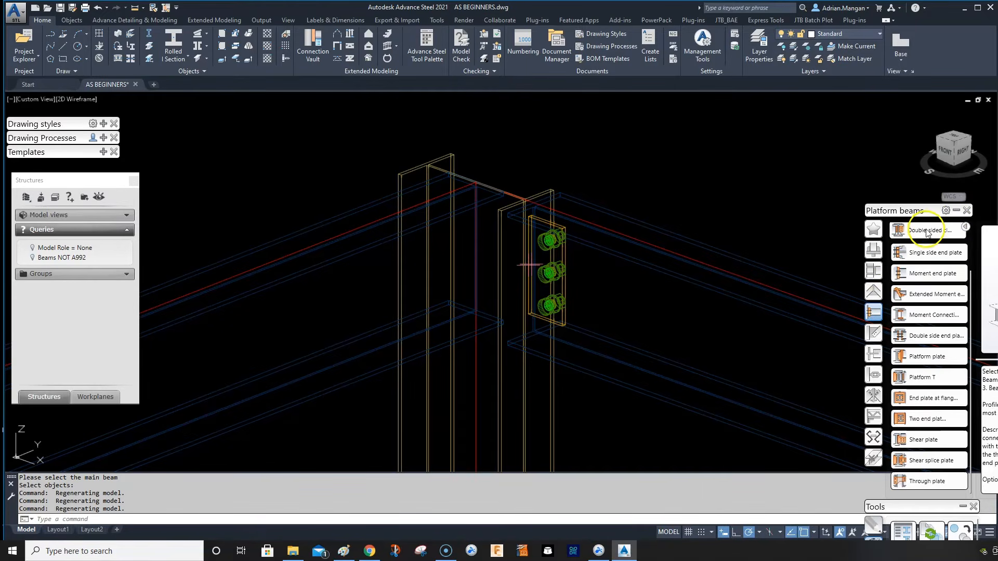
{"action": "scroll", "coordinate": [917, 289], "scroll_direction": "up", "scroll_amount": 3}
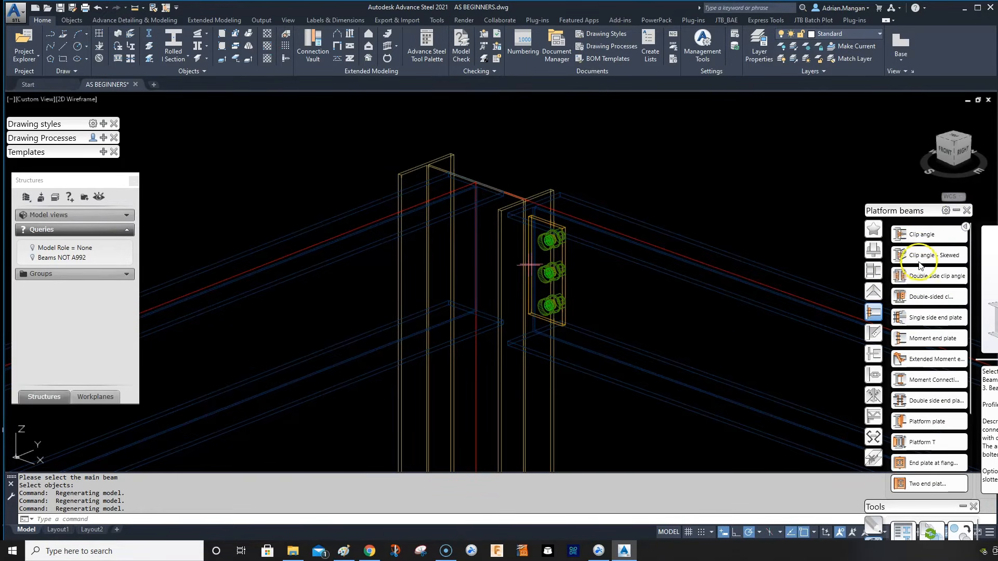
{"action": "left_click", "coordinate": [917, 233]}
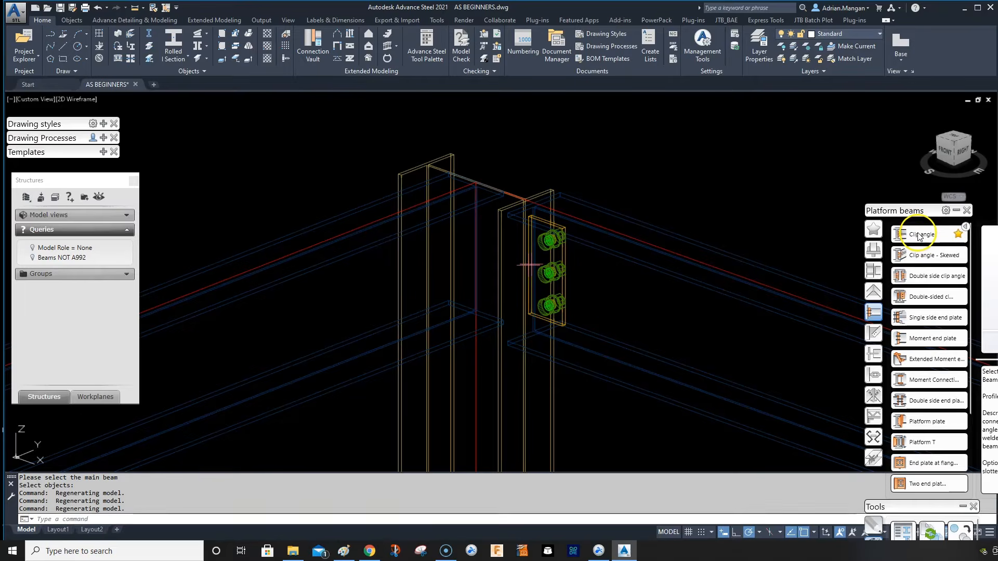
{"action": "left_click", "coordinate": [423, 166]}
{"action": "key", "text": "Return"}
{"action": "left_click", "coordinate": [362, 205]}
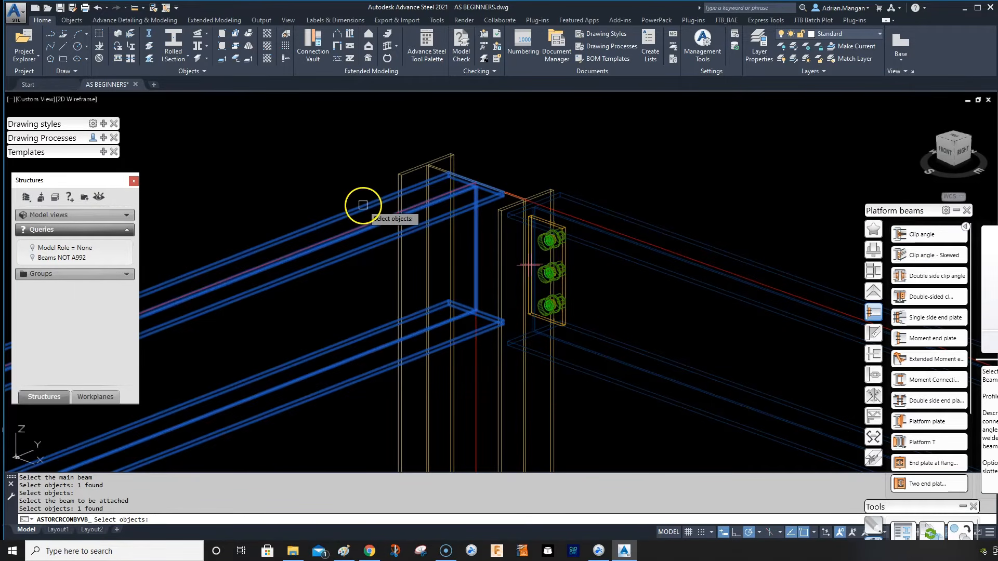
{"action": "key", "text": "Return"}
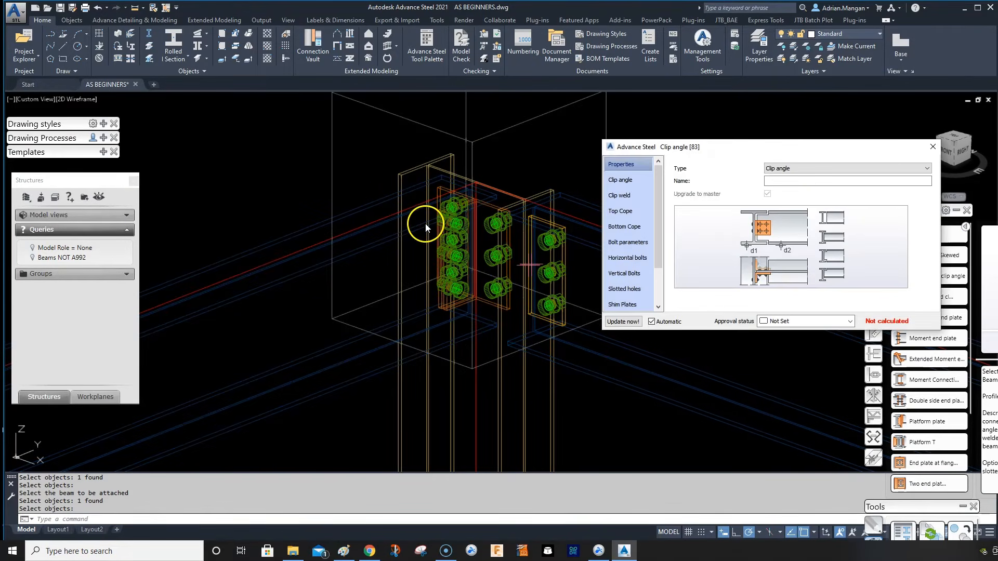
{"action": "middle_click_drag", "start_coordinate": [463, 233], "coordinate": [302, 203], "text": "shift"}
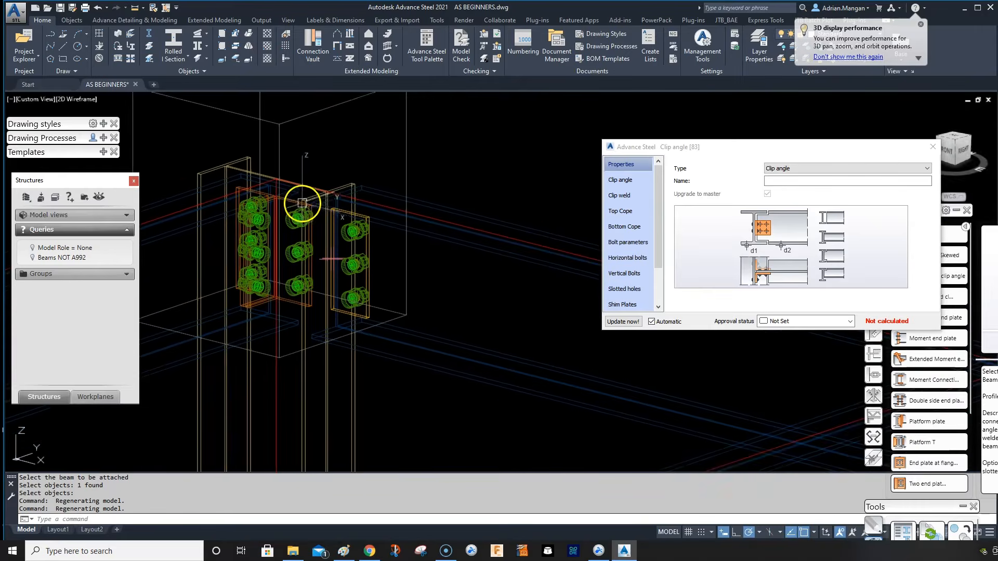
{"action": "left_click", "coordinate": [621, 180]}
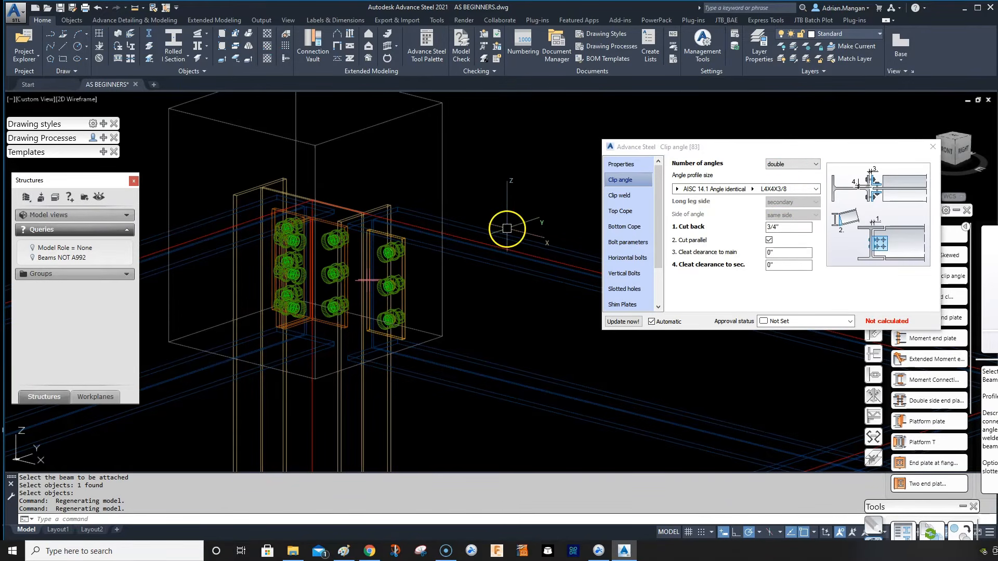
Review the clip angle joint's weld, top and bottom cope, and bolt parameter settings against the connection in the model.
{"action": "scroll", "coordinate": [509, 226], "scroll_direction": "down", "scroll_amount": 5}
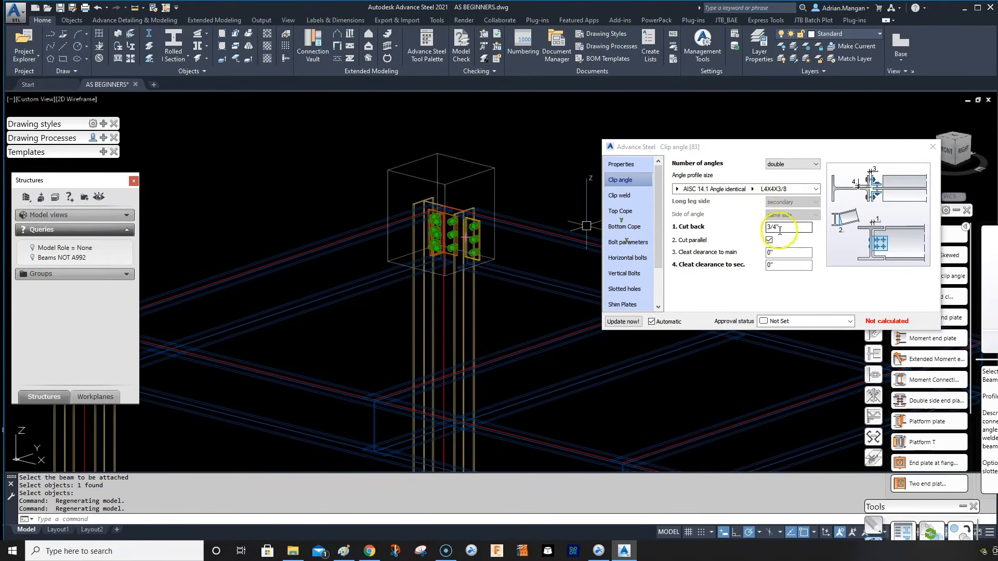
{"action": "left_click", "coordinate": [640, 202]}
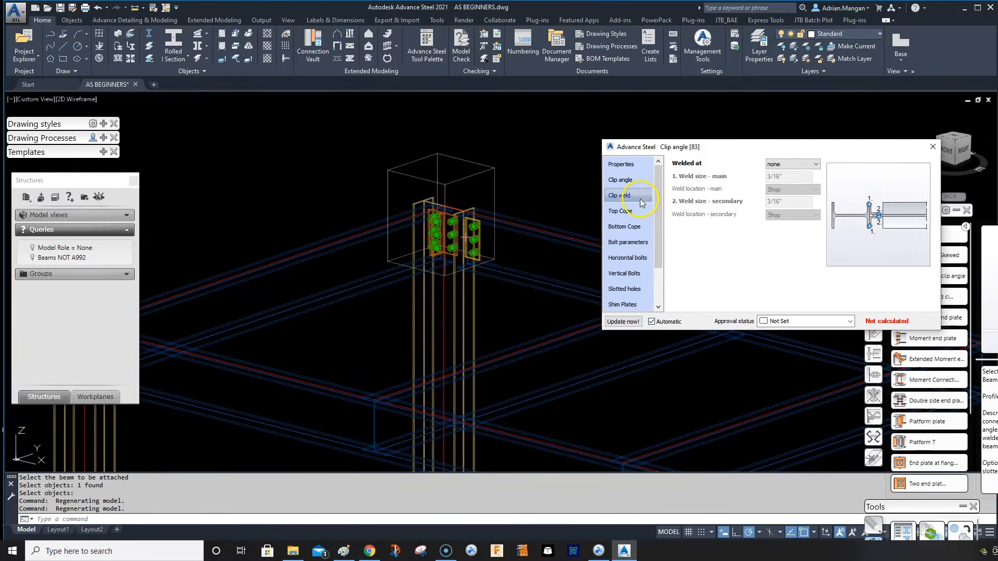
{"action": "left_click", "coordinate": [620, 212]}
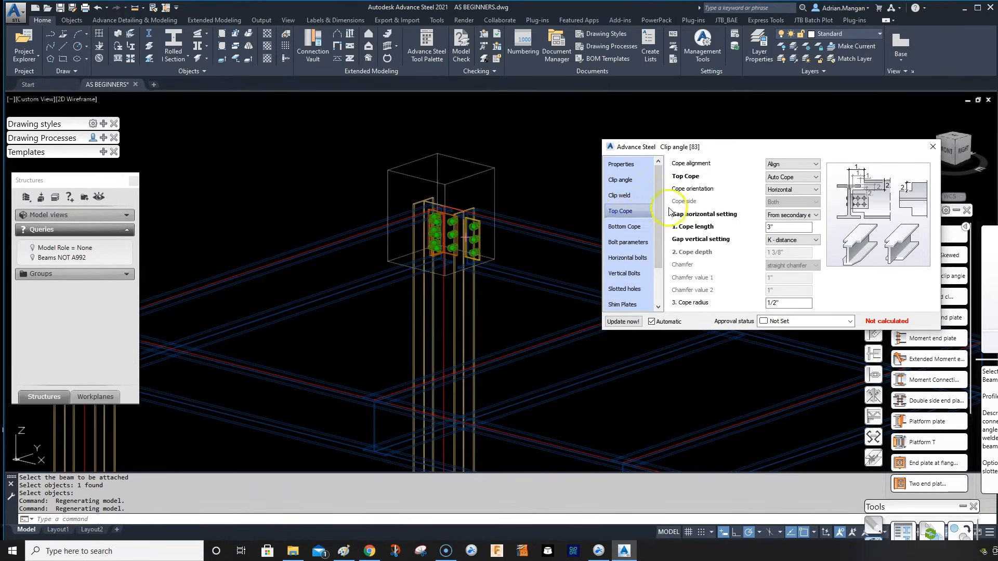
{"action": "left_click", "coordinate": [643, 227]}
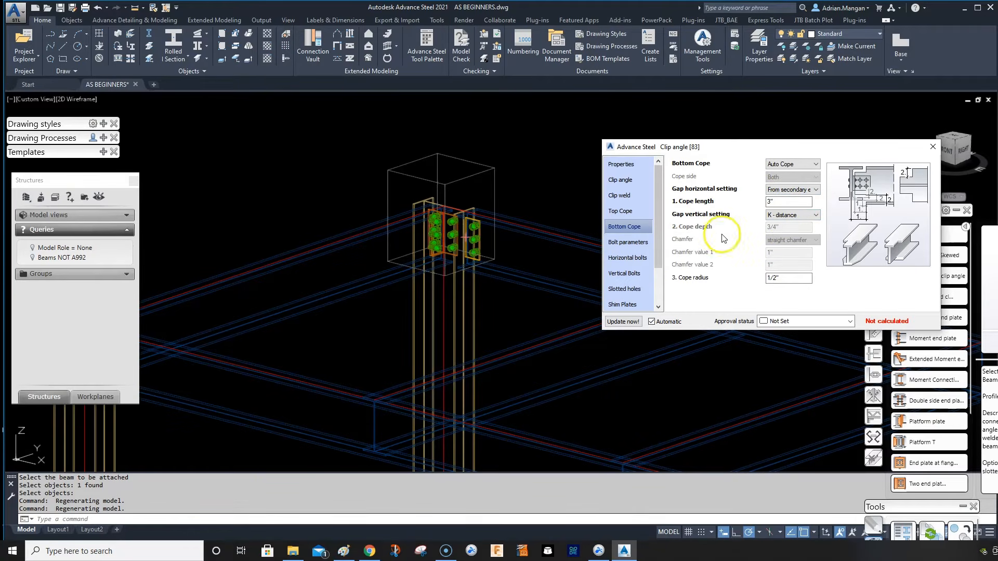
{"action": "left_click", "coordinate": [632, 244]}
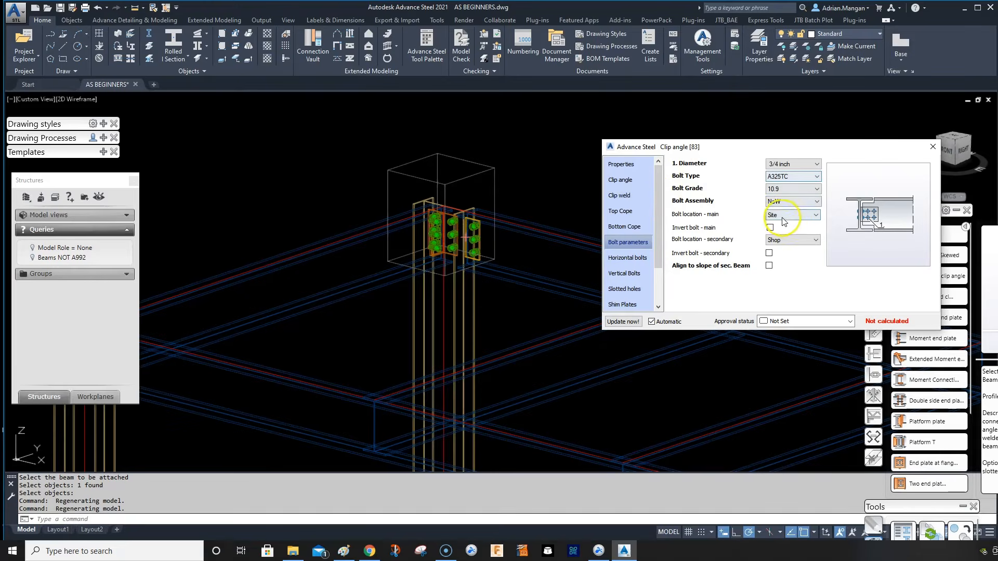
{"action": "scroll", "coordinate": [470, 232], "scroll_direction": "up", "scroll_amount": 3}
{"action": "middle_click_drag", "start_coordinate": [470, 231], "coordinate": [481, 228], "text": "shift"}
{"action": "scroll", "coordinate": [480, 227], "scroll_direction": "up", "scroll_amount": 5}
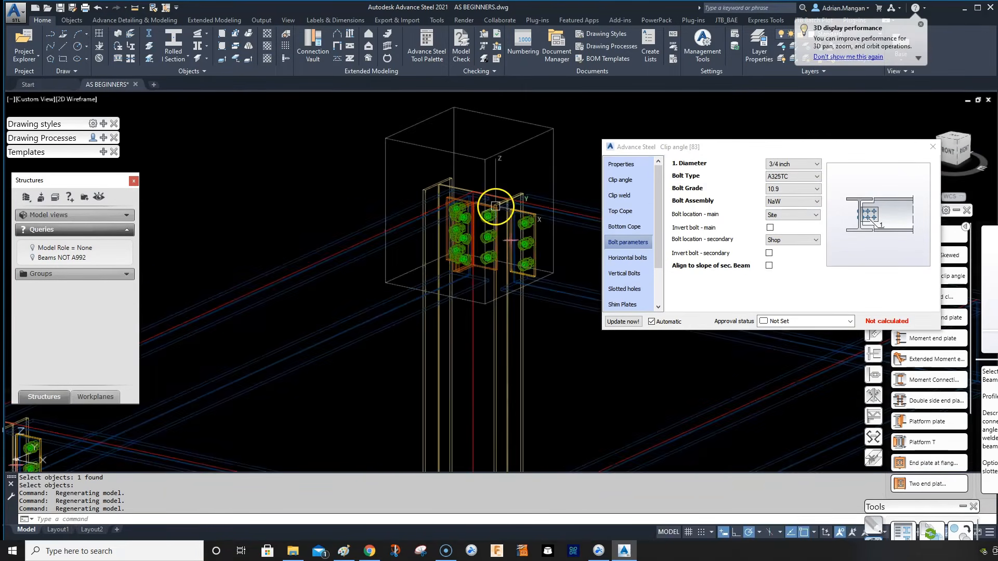
{"action": "middle_click_drag", "start_coordinate": [482, 200], "coordinate": [455, 222], "text": "shift"}
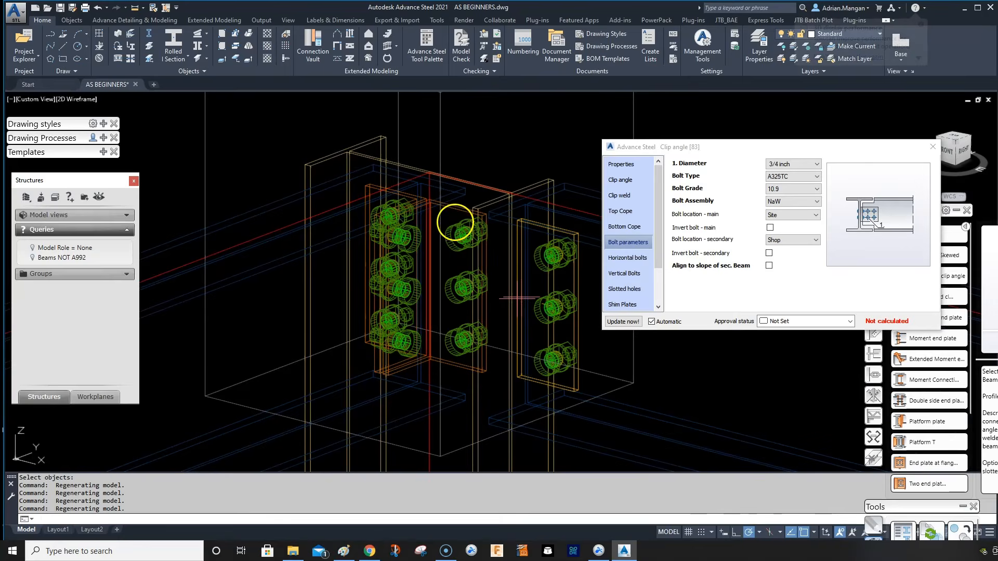
{"action": "left_click", "coordinate": [629, 216]}
{"action": "left_click", "coordinate": [629, 229]}
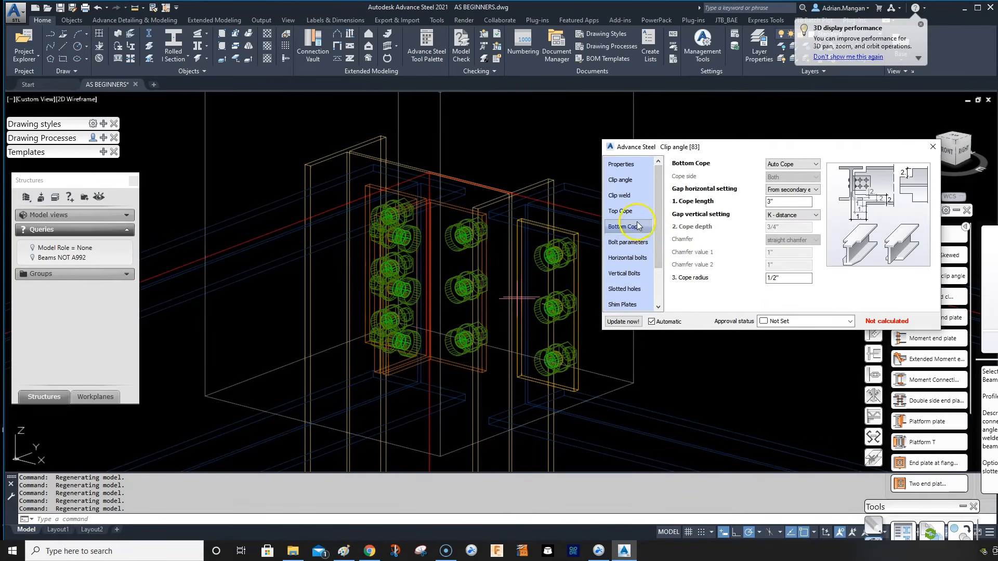
{"action": "left_click", "coordinate": [638, 213]}
{"action": "left_click", "coordinate": [636, 242]}
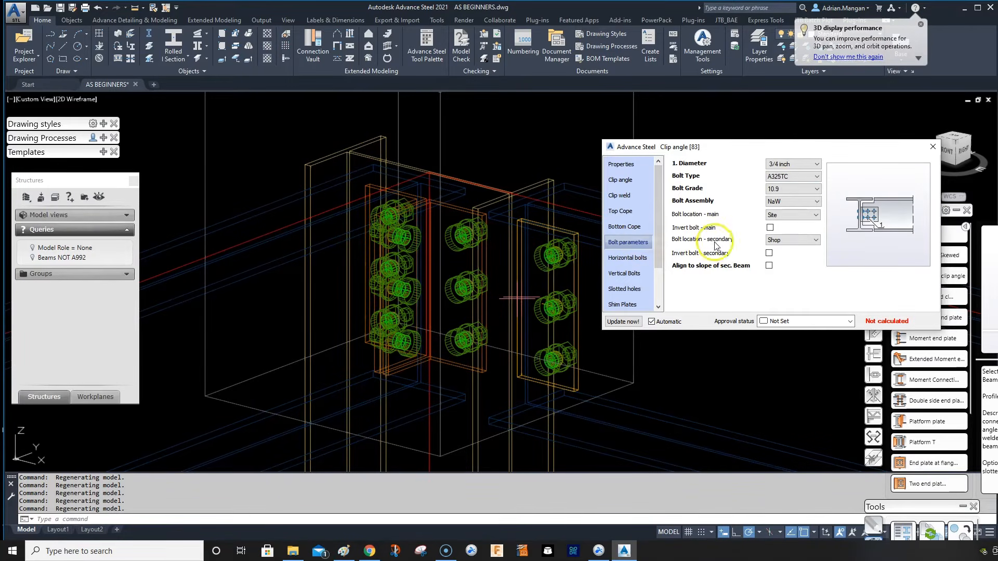
Examine the clip angle joint's horizontal and vertical bolt layout settings, comparing them with the bolts at the column web.
{"action": "left_click", "coordinate": [627, 257]}
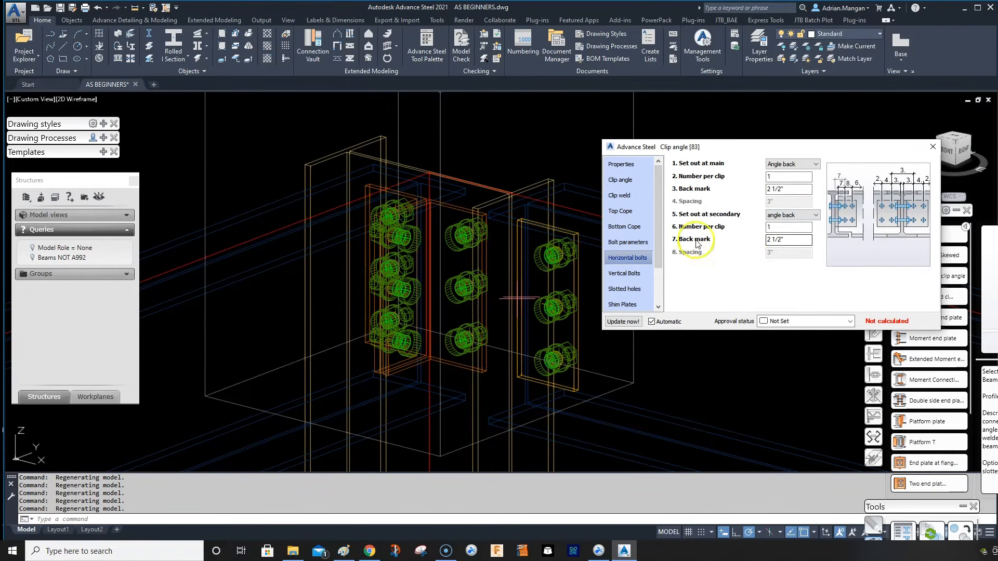
{"action": "left_click", "coordinate": [639, 274]}
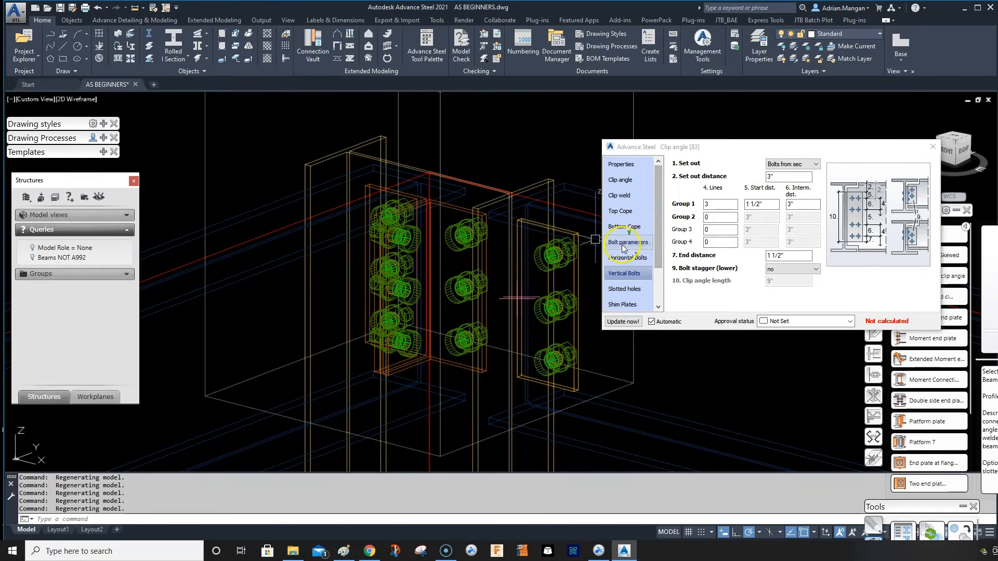
{"action": "left_click", "coordinate": [627, 258]}
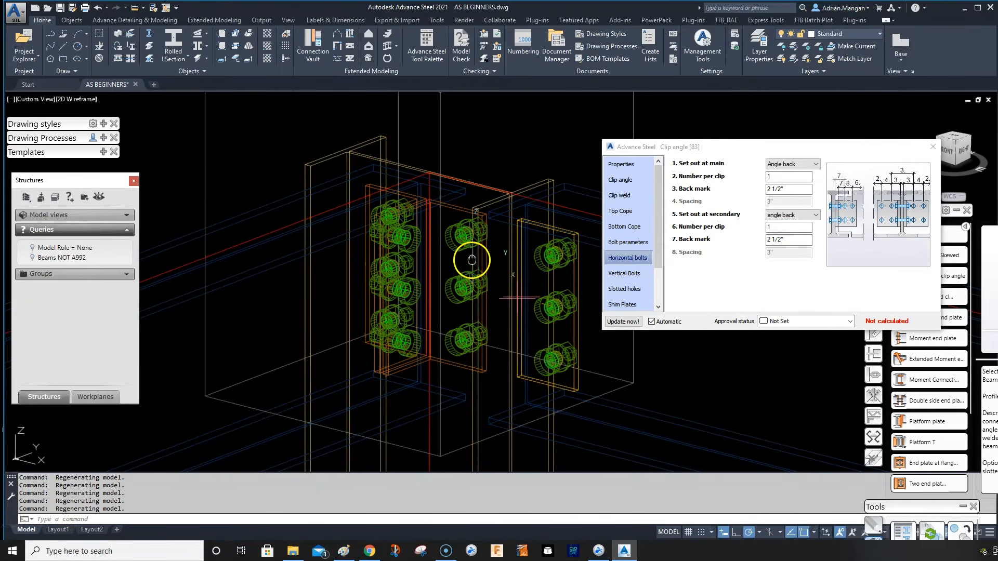
{"action": "middle_click_drag", "start_coordinate": [472, 260], "coordinate": [459, 241], "text": "shift"}
{"action": "scroll", "coordinate": [442, 199], "scroll_direction": "up", "scroll_amount": 3}
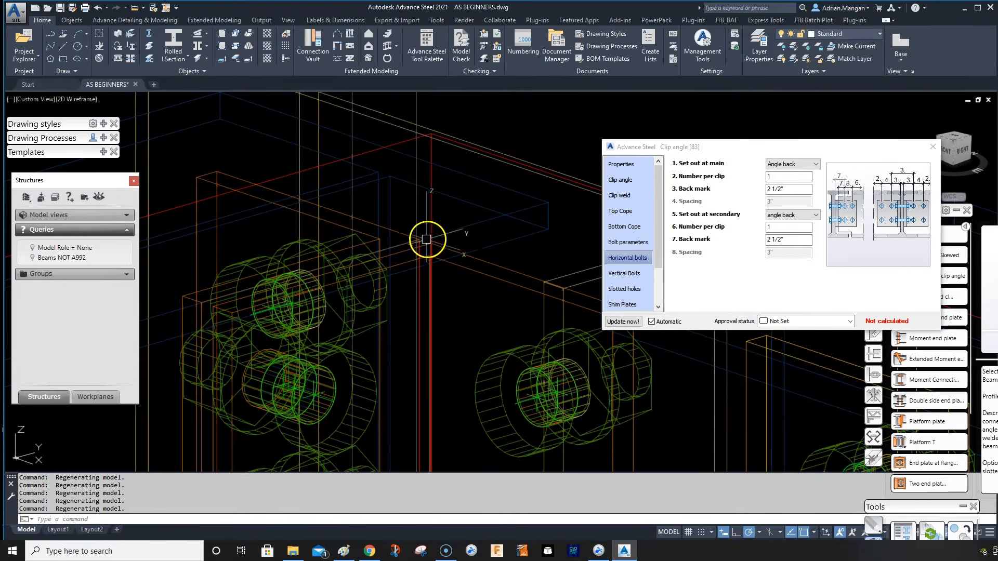
{"action": "left_click", "coordinate": [625, 274]}
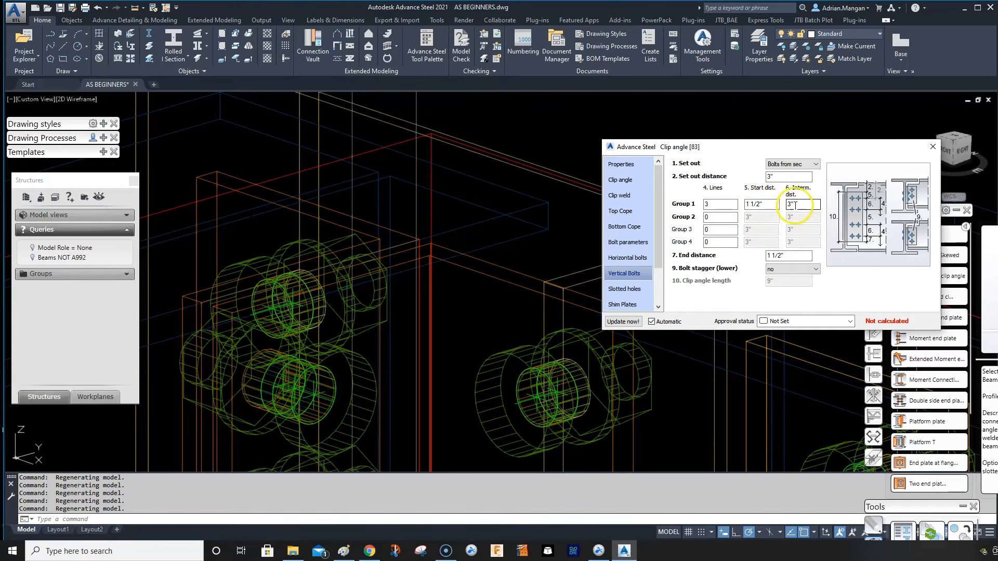
{"action": "scroll", "coordinate": [424, 226], "scroll_direction": "down", "scroll_amount": 5}
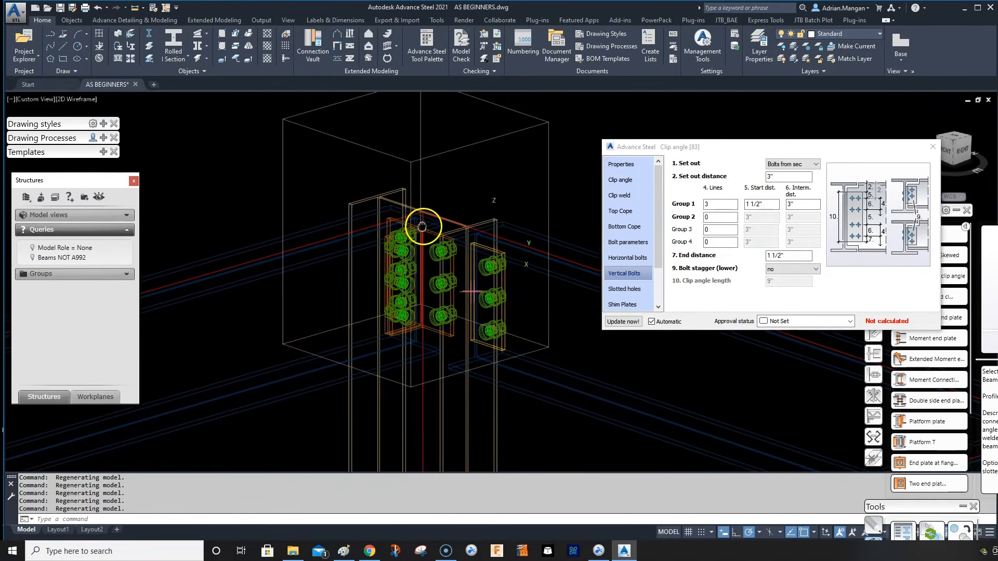
Close the clip angle connection's properties and switch the model's visual style to Shaded.
{"action": "mouse_move", "coordinate": [423, 225]}
{"action": "middle_mouse_down", "text": "shift"}
{"action": "mouse_move", "coordinate": [429, 211]}
{"action": "mouse_move", "coordinate": [445, 216]}
{"action": "middle_mouse_up", "text": "shift"}
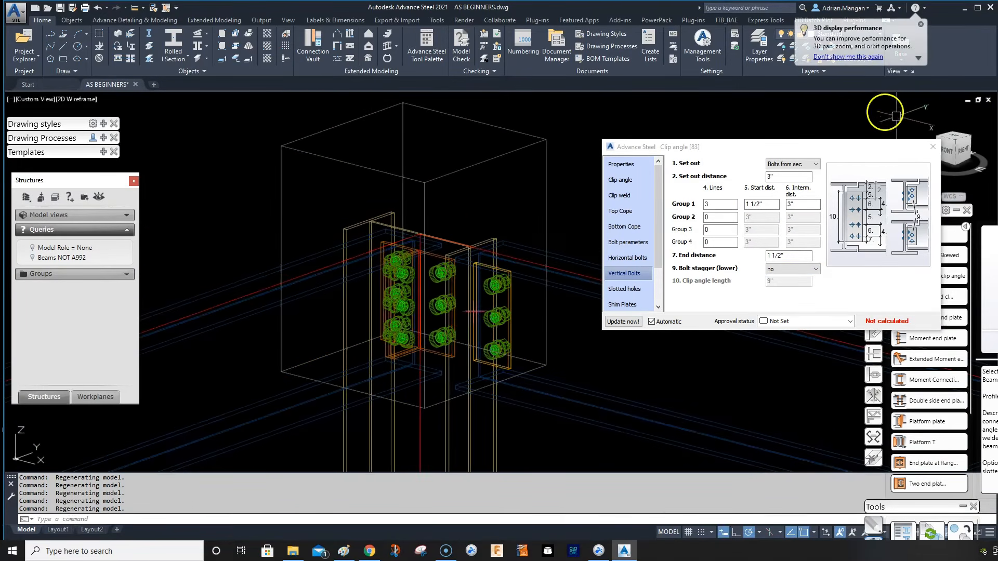
{"action": "left_click", "coordinate": [932, 147]}
{"action": "scroll", "coordinate": [572, 167], "scroll_direction": "down", "scroll_amount": 3}
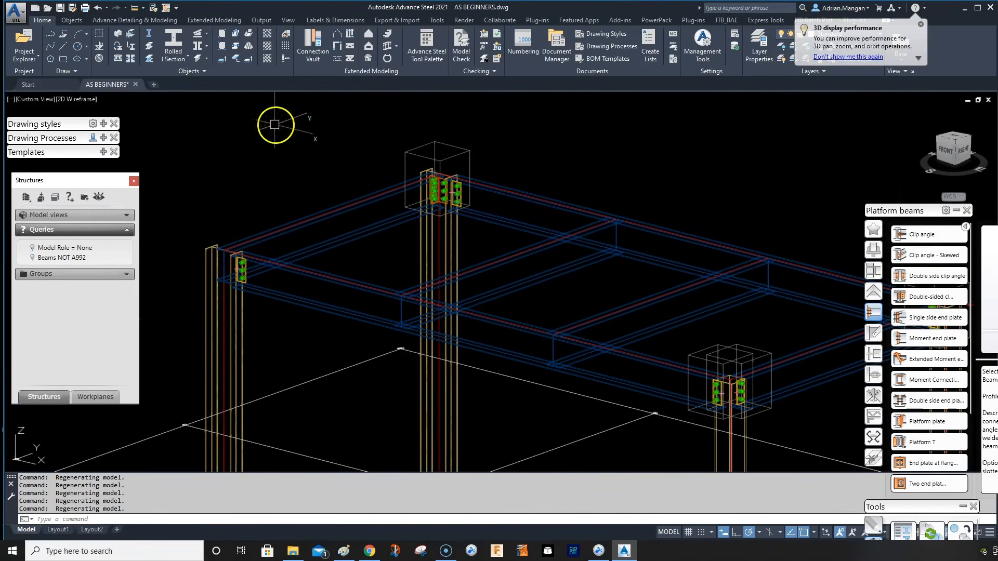
{"action": "left_click", "coordinate": [74, 100]}
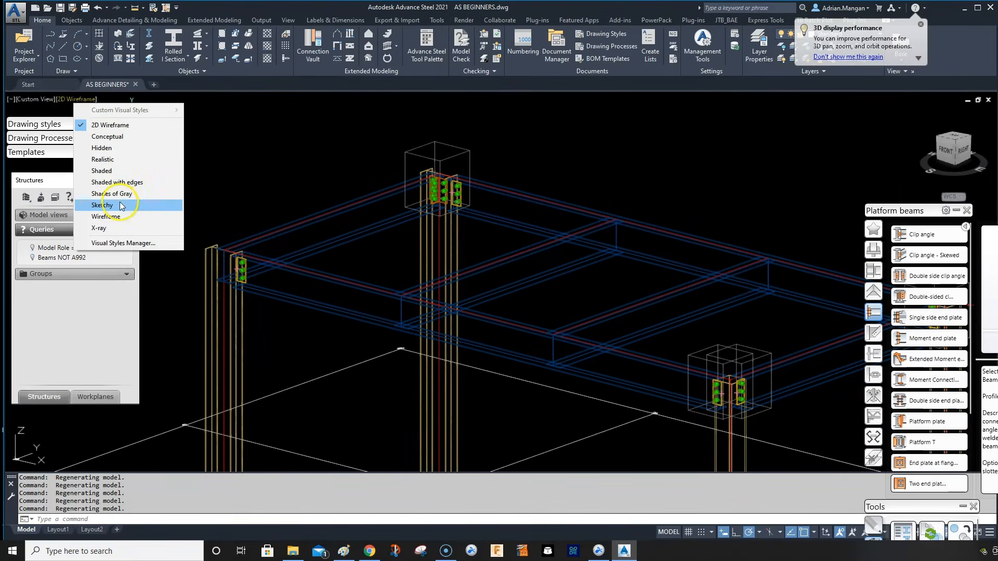
{"action": "left_click", "coordinate": [122, 172]}
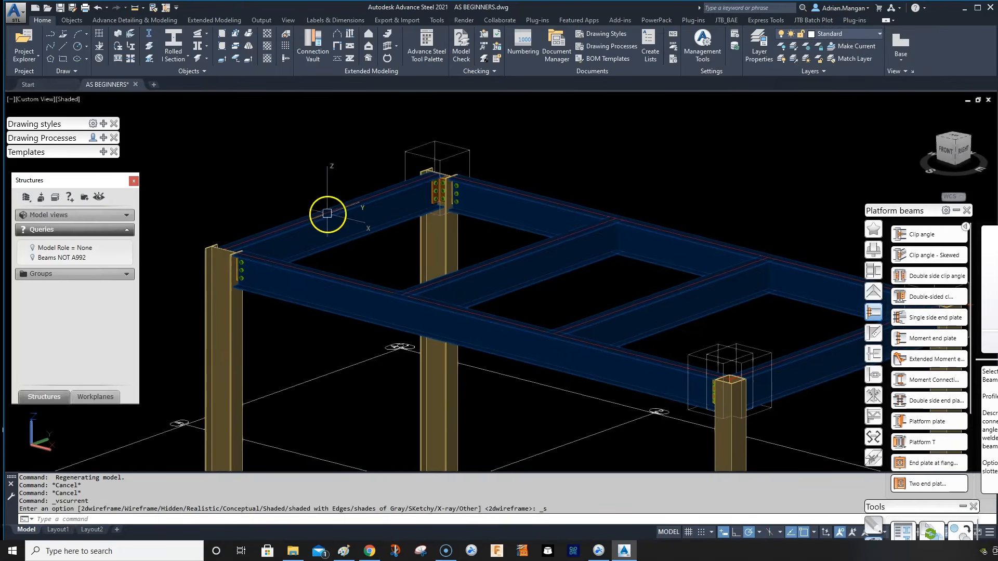
Copy the corner column's clip angle connection by template, using the outer beam as main beam and the nearest cross beam as attached beam.
{"action": "scroll", "coordinate": [437, 187], "scroll_direction": "up", "scroll_amount": 5}
{"action": "scroll", "coordinate": [424, 186], "scroll_direction": "up", "scroll_amount": 1}
{"action": "mouse_move", "coordinate": [444, 173]}
{"action": "middle_mouse_down", "text": "shift"}
{"action": "mouse_move", "coordinate": [406, 166]}
{"action": "mouse_move", "coordinate": [427, 165]}
{"action": "middle_mouse_up", "text": "shift"}
{"action": "scroll", "coordinate": [468, 166], "scroll_direction": "down", "scroll_amount": 2}
{"action": "scroll", "coordinate": [428, 164], "scroll_direction": "up", "scroll_amount": 3}
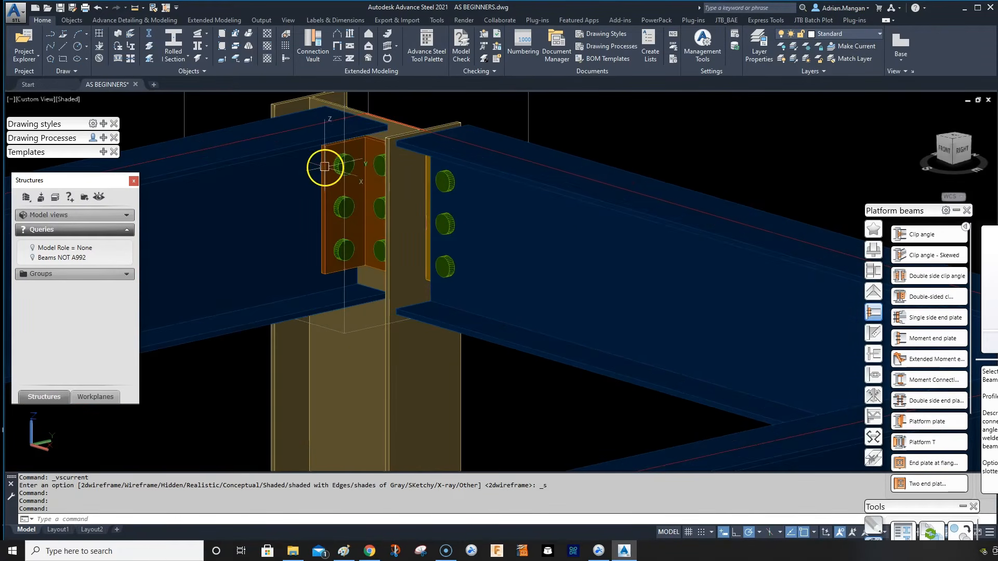
{"action": "left_click", "coordinate": [327, 163]}
{"action": "scroll", "coordinate": [509, 182], "scroll_direction": "down", "scroll_amount": 6}
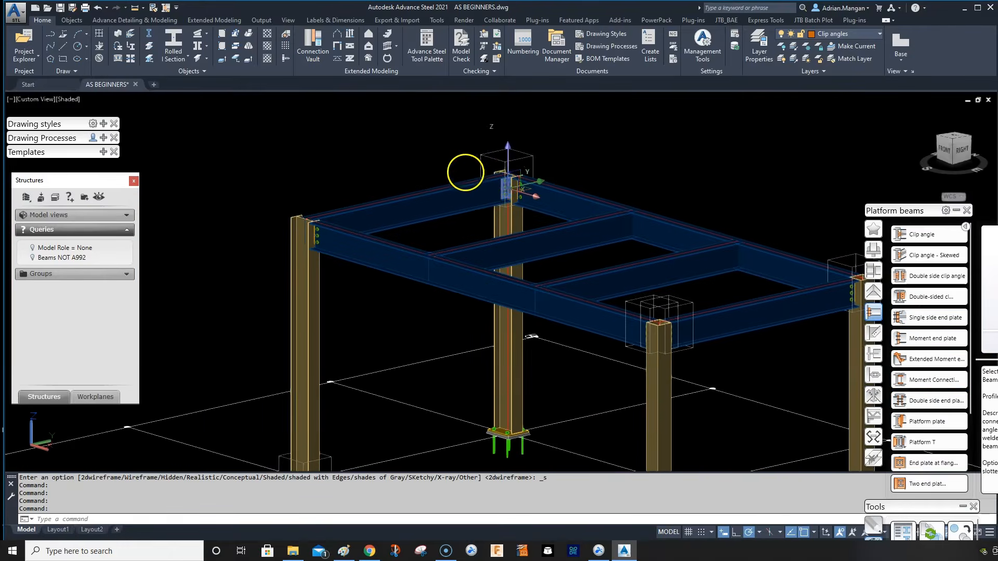
{"action": "scroll", "coordinate": [436, 182], "scroll_direction": "up", "scroll_amount": 3}
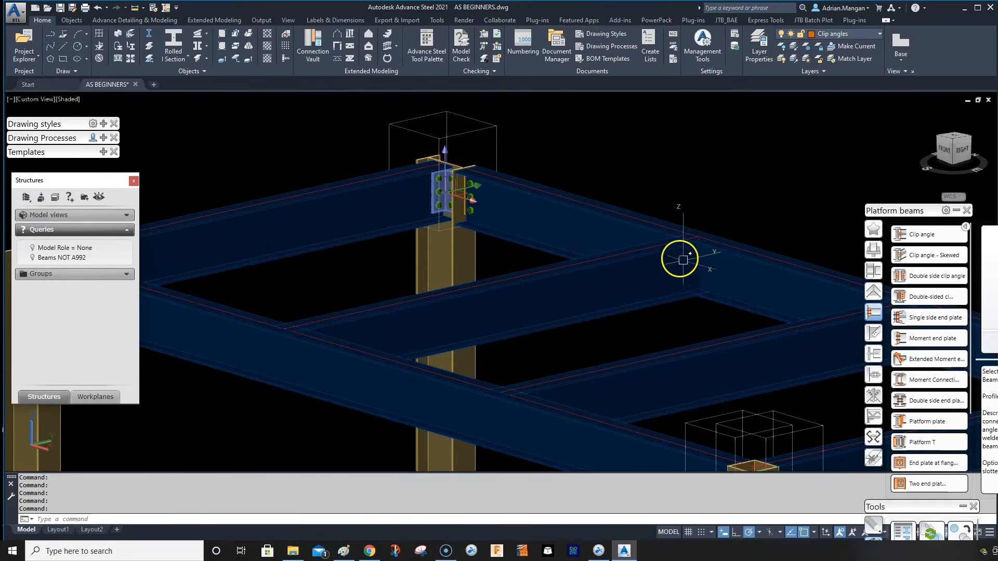
{"action": "middle_click_drag", "start_coordinate": [695, 259], "coordinate": [631, 251]}
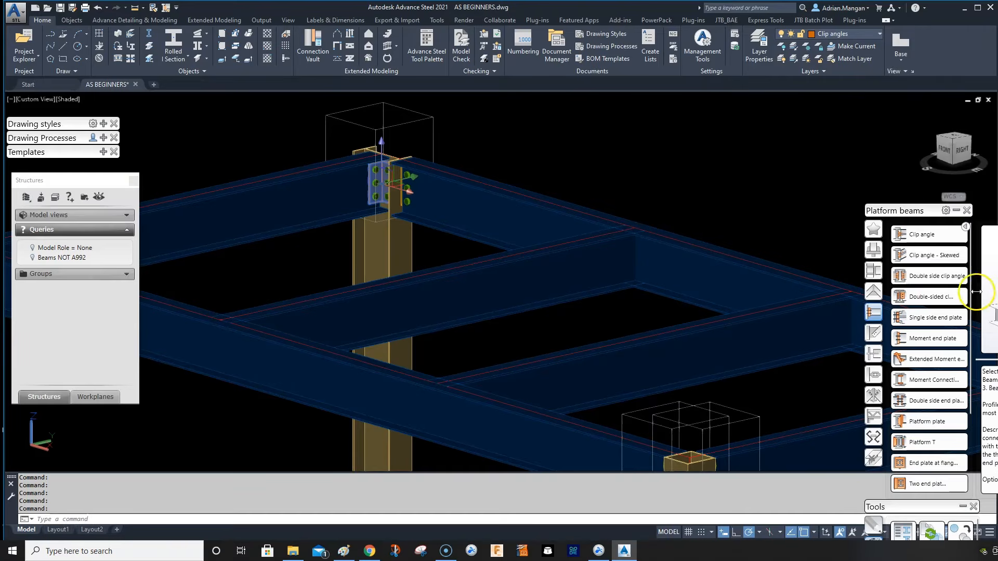
{"action": "left_click", "coordinate": [956, 210]}
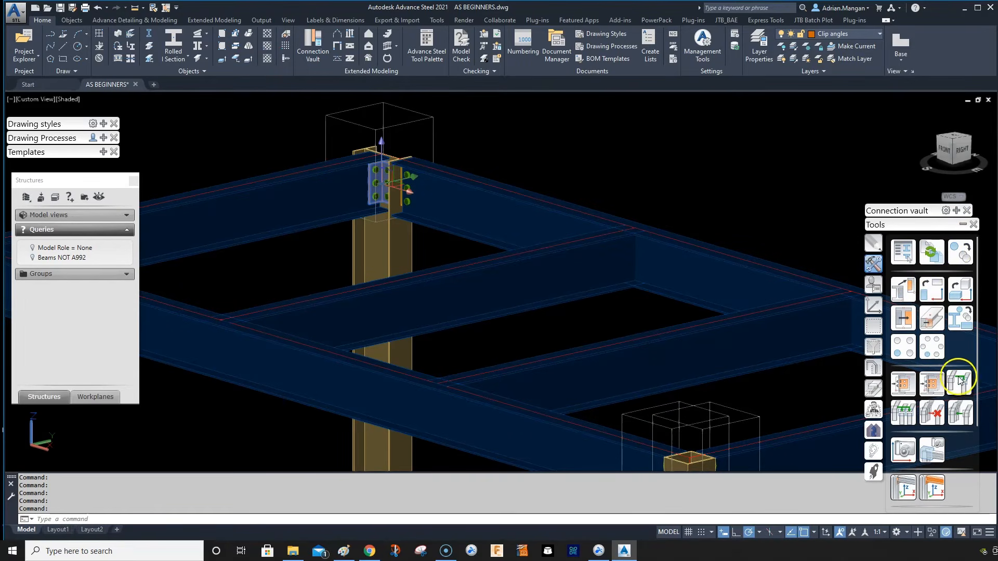
{"action": "left_click", "coordinate": [897, 384]}
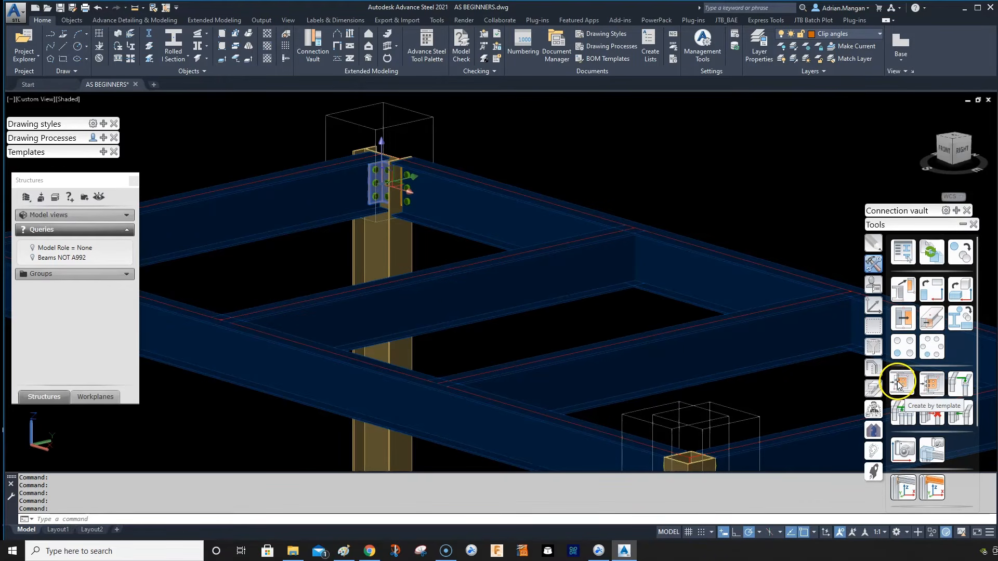
{"action": "left_click", "coordinate": [680, 249]}
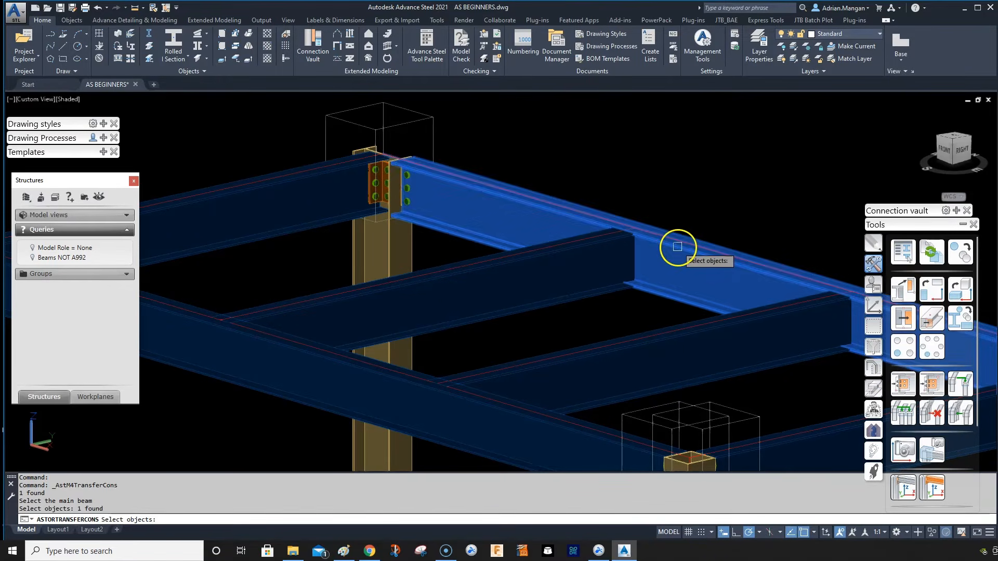
{"action": "key", "text": "Return"}
{"action": "left_click", "coordinate": [578, 287]}
{"action": "key", "text": "Return"}
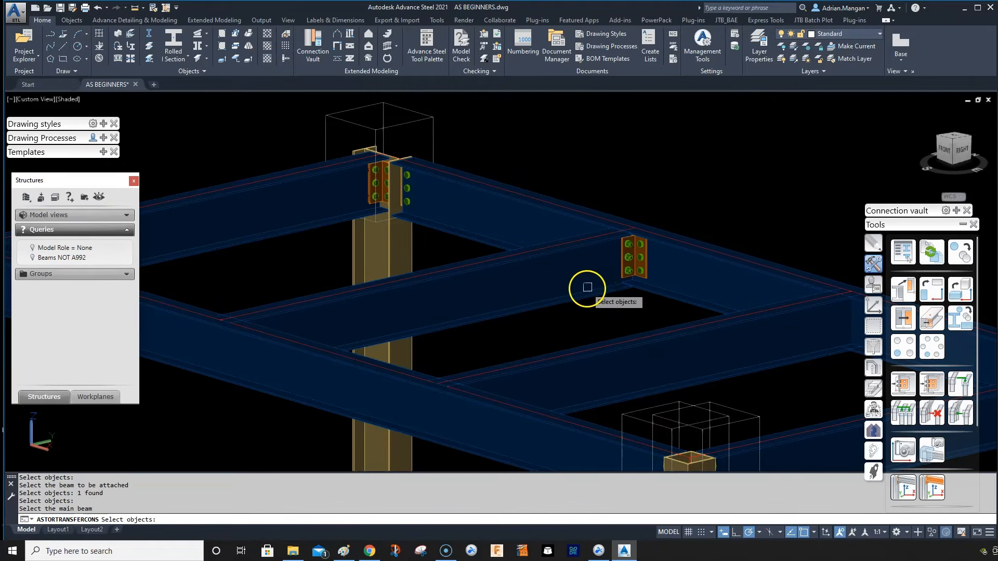
Examine the clip angle connection at the cross beam's end, including its joint properties.
{"action": "scroll", "coordinate": [634, 232], "scroll_direction": "up", "scroll_amount": 5}
{"action": "middle_click_drag", "start_coordinate": [634, 232], "coordinate": [613, 246], "text": "shift"}
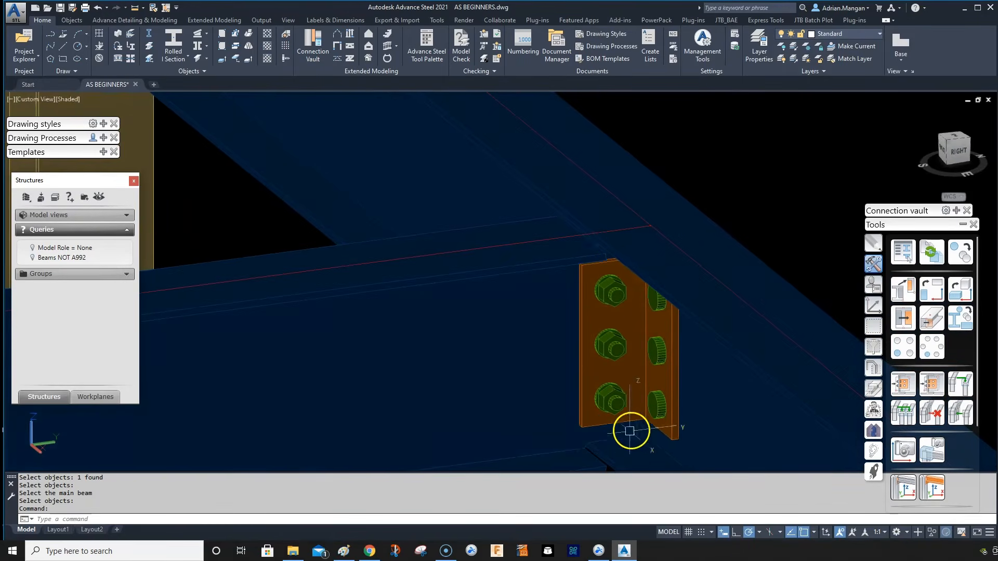
{"action": "scroll", "coordinate": [630, 431], "scroll_direction": "up", "scroll_amount": 3}
{"action": "middle_click_drag", "start_coordinate": [623, 431], "coordinate": [605, 416], "text": "shift"}
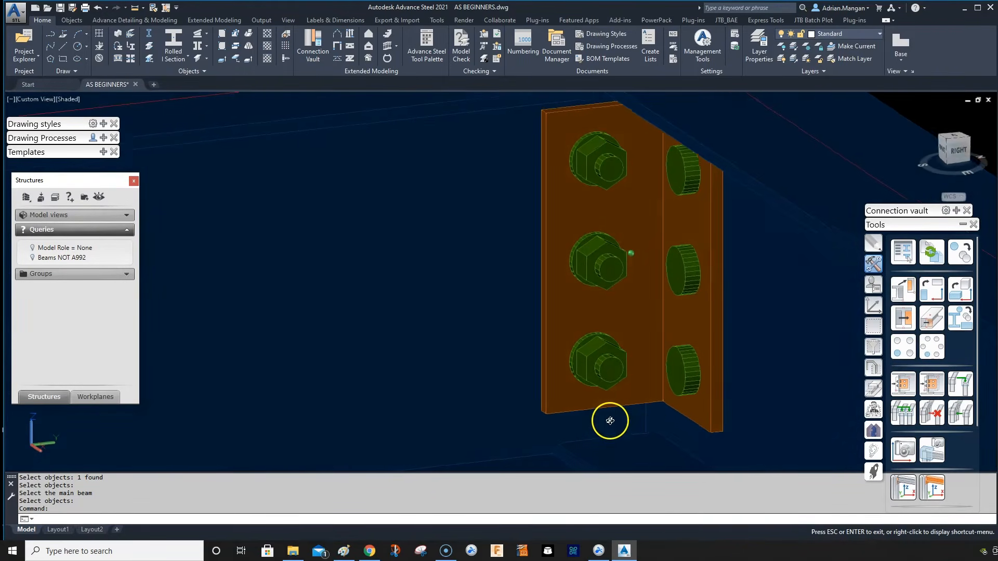
{"action": "scroll", "coordinate": [616, 385], "scroll_direction": "down", "scroll_amount": 5}
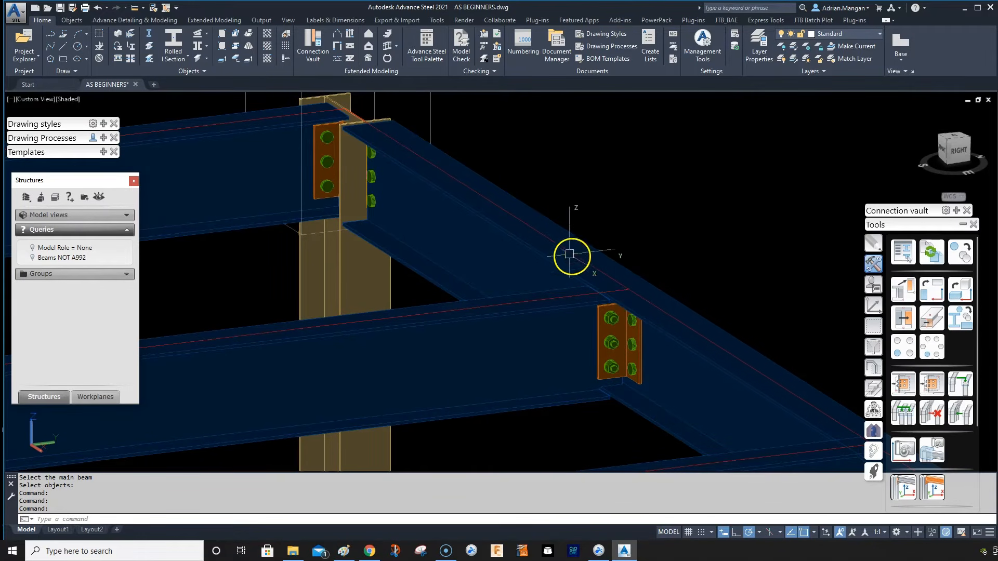
{"action": "scroll", "coordinate": [580, 287], "scroll_direction": "up", "scroll_amount": 6}
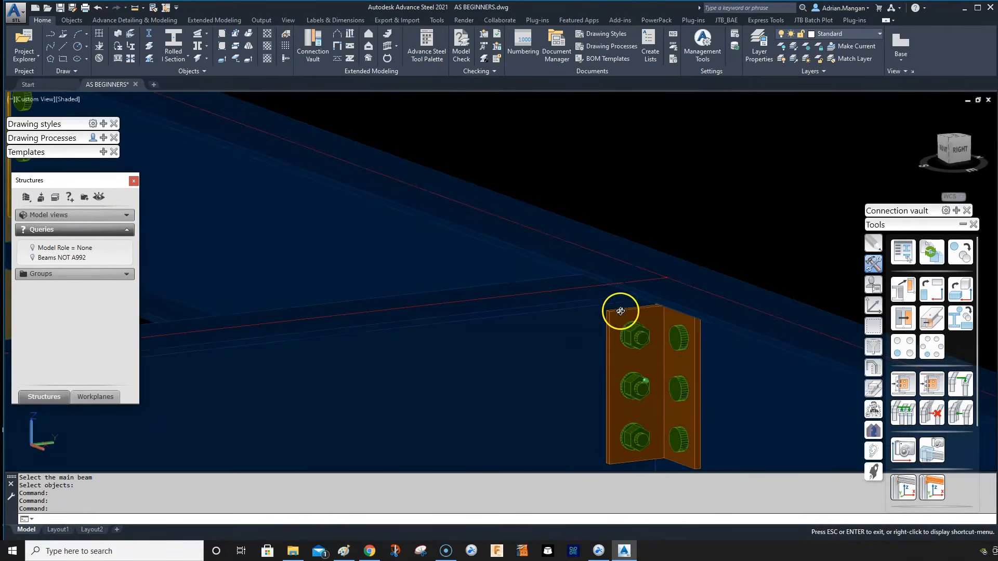
{"action": "left_click", "coordinate": [630, 322]}
{"action": "right_click", "coordinate": [630, 323]}
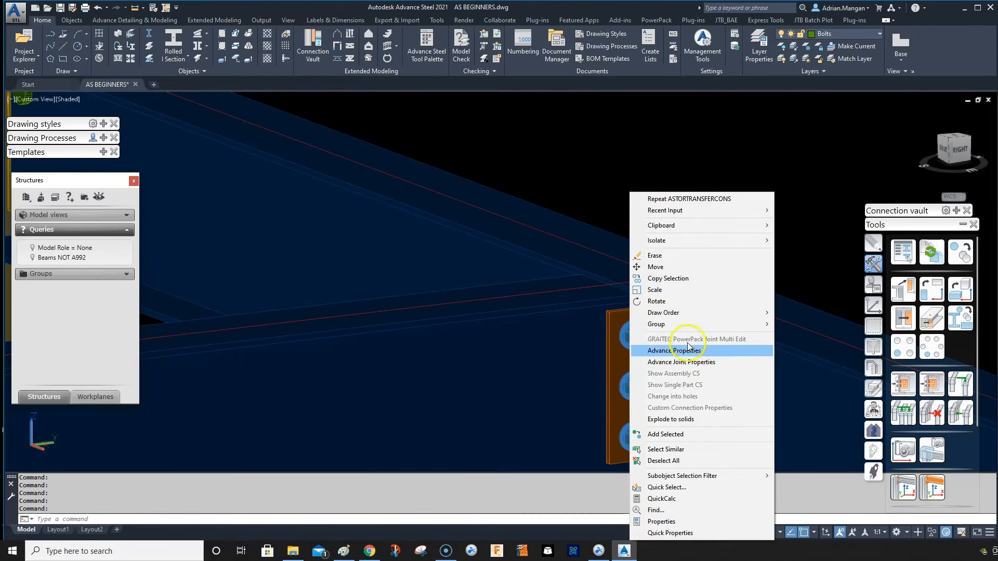
{"action": "left_click", "coordinate": [693, 363]}
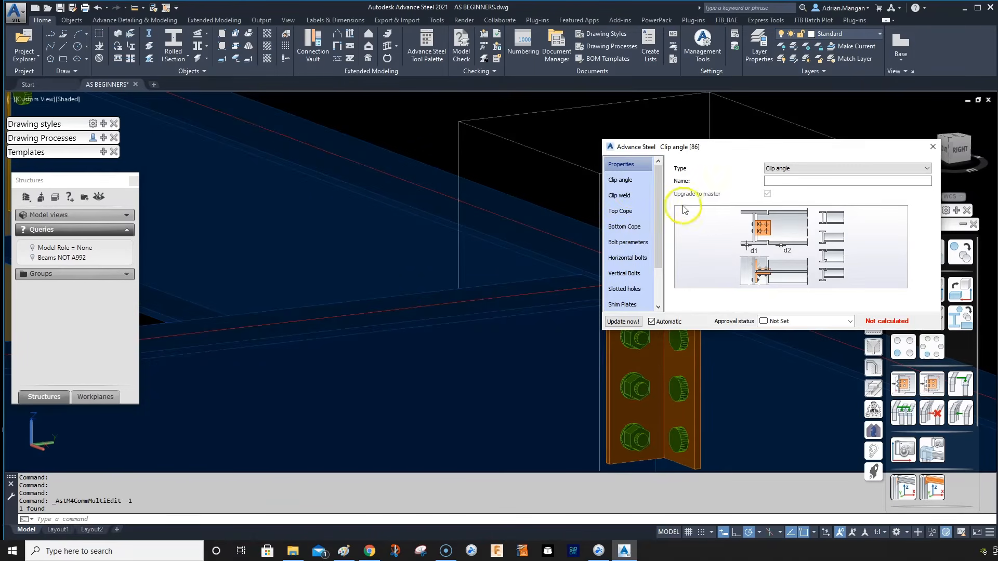
{"action": "left_click", "coordinate": [933, 147]}
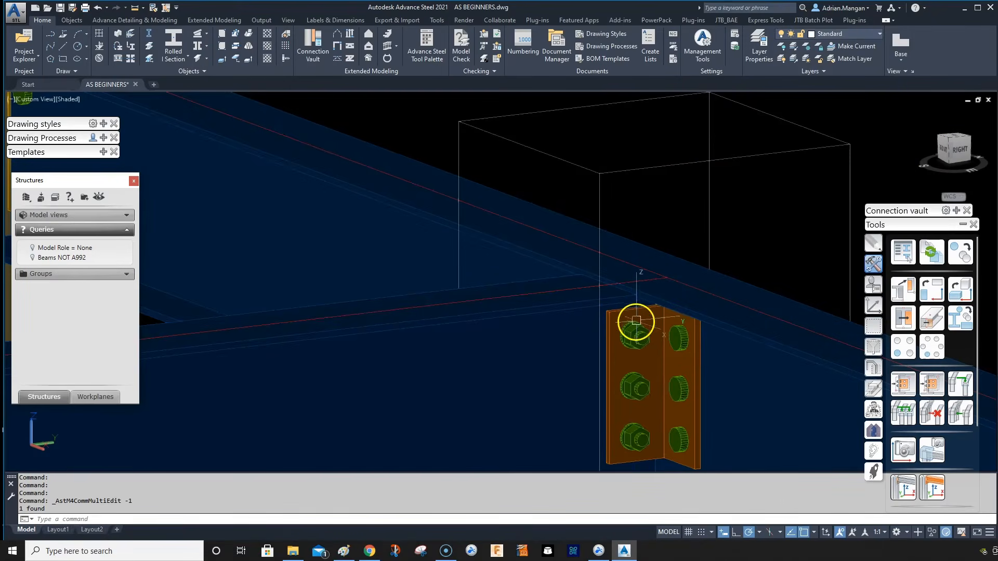
Delete the clip angle connection between the cross beam and the outer beam.
{"action": "left_click", "coordinate": [632, 335]}
{"action": "key", "text": "Delete"}
{"action": "scroll", "coordinate": [644, 272], "scroll_direction": "down", "scroll_amount": 5}
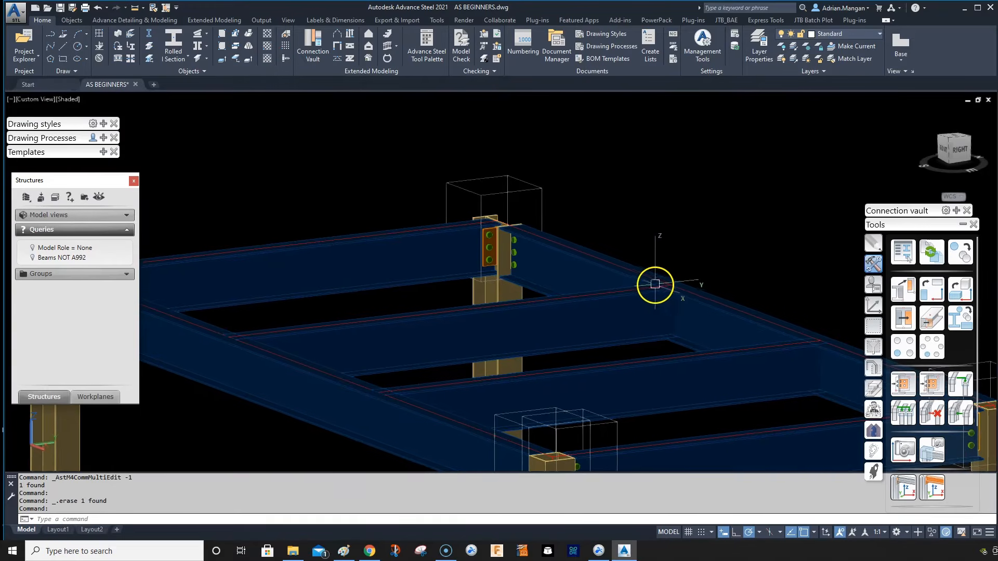
In the corner column's clip angle properties, go through the top cope settings and set the bottom cope length to 6 inches.
{"action": "scroll", "coordinate": [477, 212], "scroll_direction": "up", "scroll_amount": 5}
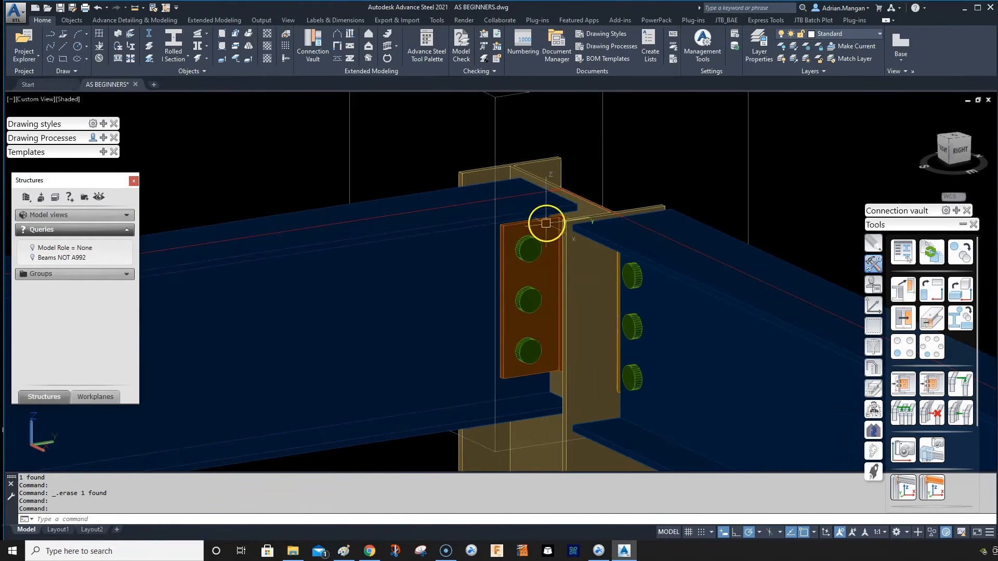
{"action": "double_click", "coordinate": [491, 155]}
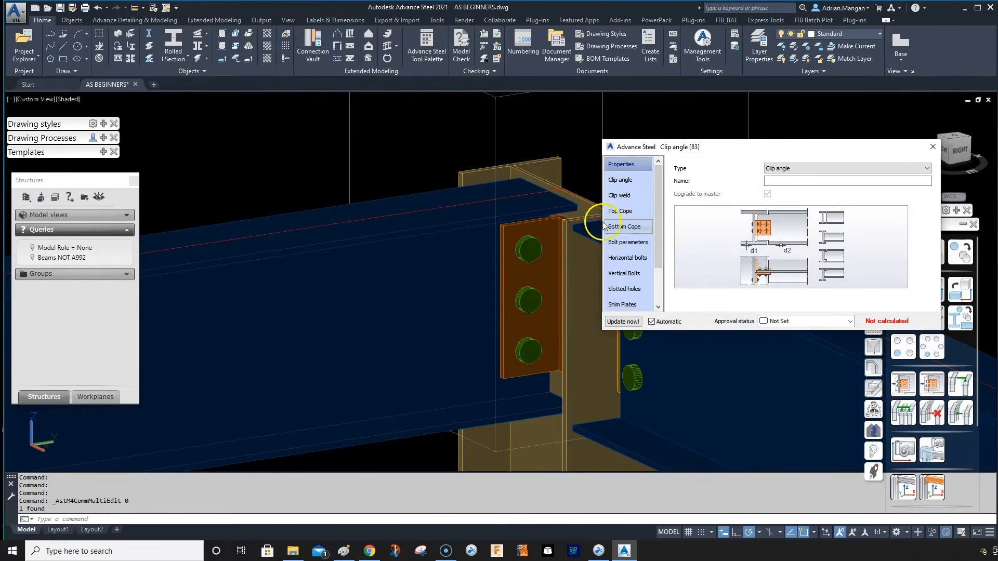
{"action": "left_click", "coordinate": [620, 211]}
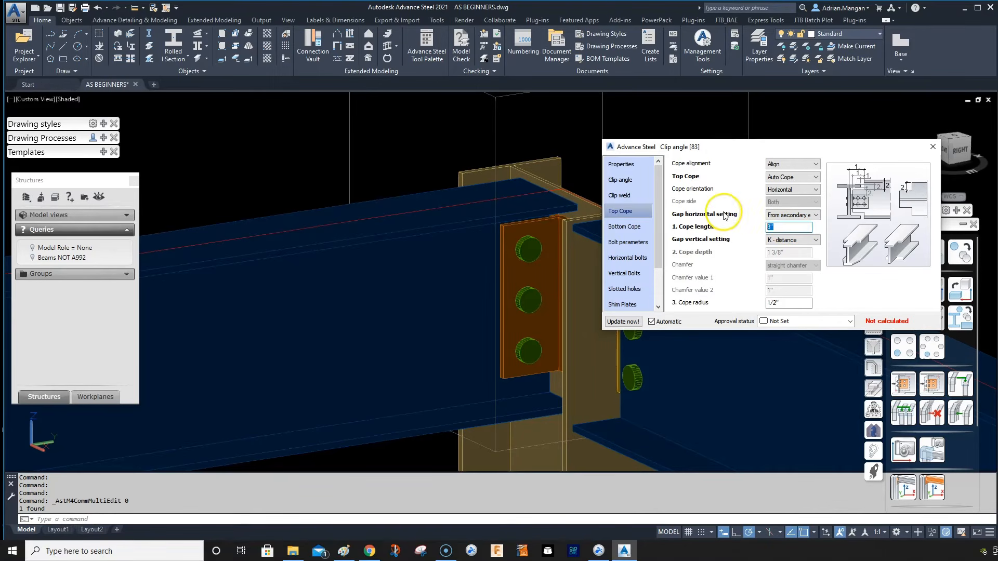
{"action": "left_click", "coordinate": [624, 226]}
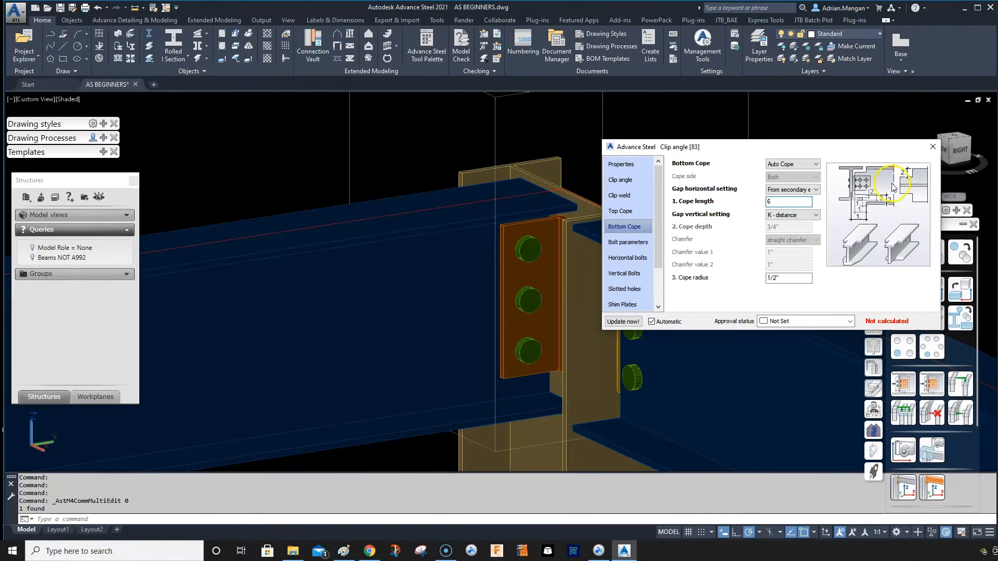
{"action": "left_click", "coordinate": [933, 148]}
{"action": "scroll", "coordinate": [574, 211], "scroll_direction": "down", "scroll_amount": 3}
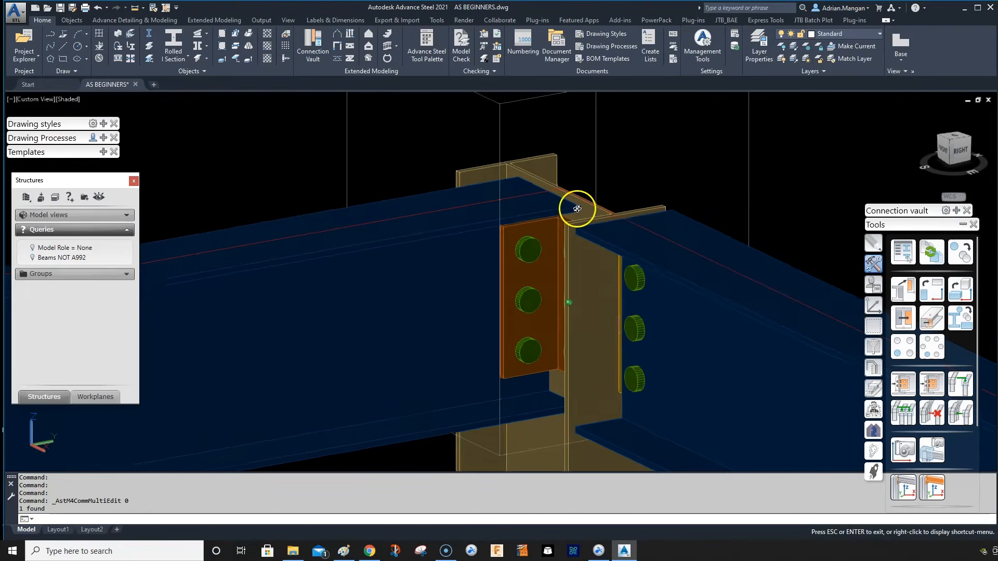
Create the cross beam's clip angle connection again from the edited corner connection as template and inspect the coped beam end.
{"action": "left_click", "coordinate": [563, 175]}
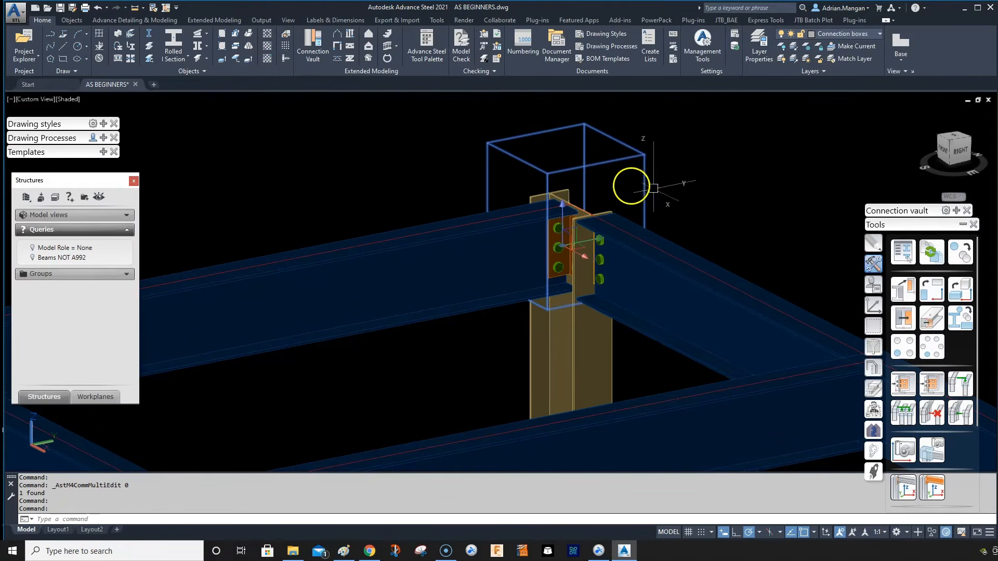
{"action": "left_click", "coordinate": [920, 299]}
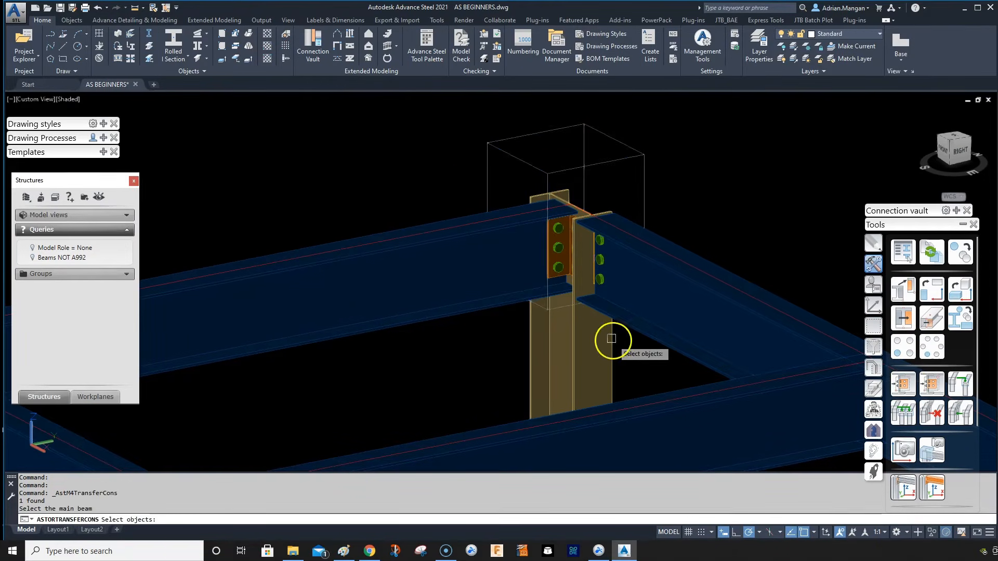
{"action": "scroll", "coordinate": [633, 320], "scroll_direction": "down", "scroll_amount": 2}
{"action": "left_click", "coordinate": [764, 334]}
{"action": "right_click", "coordinate": [741, 340]}
{"action": "left_click", "coordinate": [688, 348]}
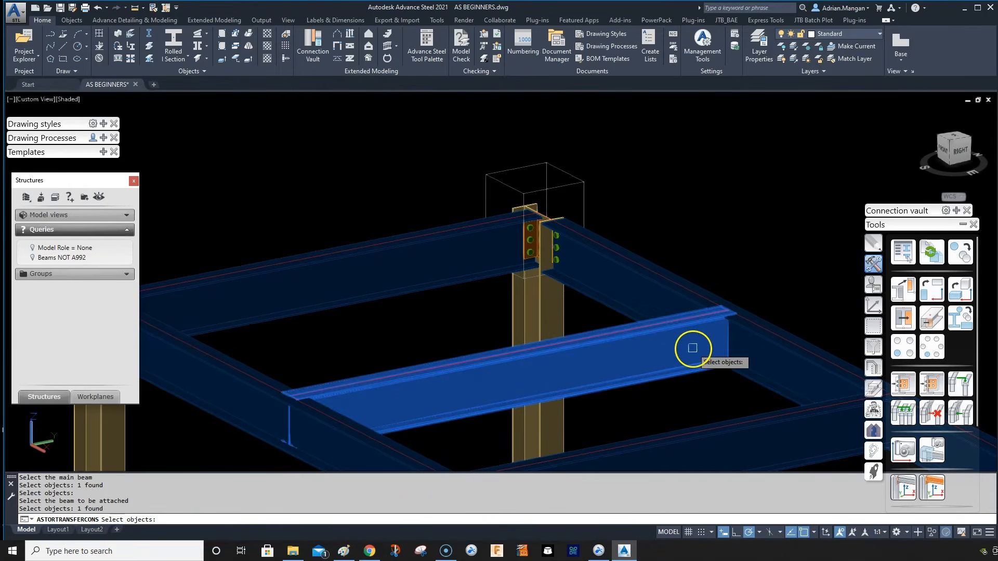
{"action": "right_click", "coordinate": [692, 347]}
{"action": "right_click", "coordinate": [693, 348]}
{"action": "scroll", "coordinate": [715, 316], "scroll_direction": "up", "scroll_amount": 3}
{"action": "middle_click_drag", "start_coordinate": [721, 332], "coordinate": [452, 334], "text": "shift"}
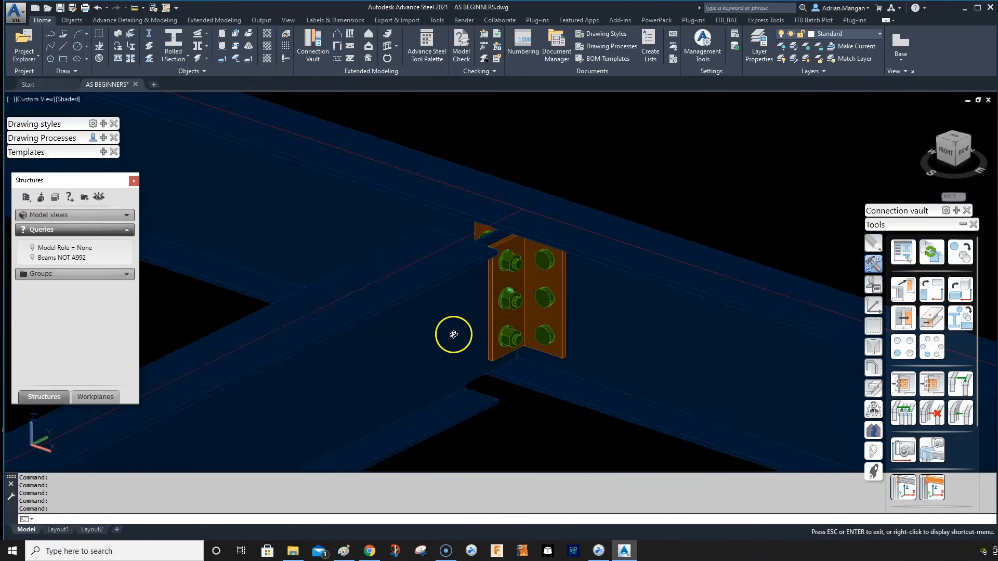
Erase the newly templated clip angle connection at the cross beam's end.
{"action": "left_click", "coordinate": [478, 314]}
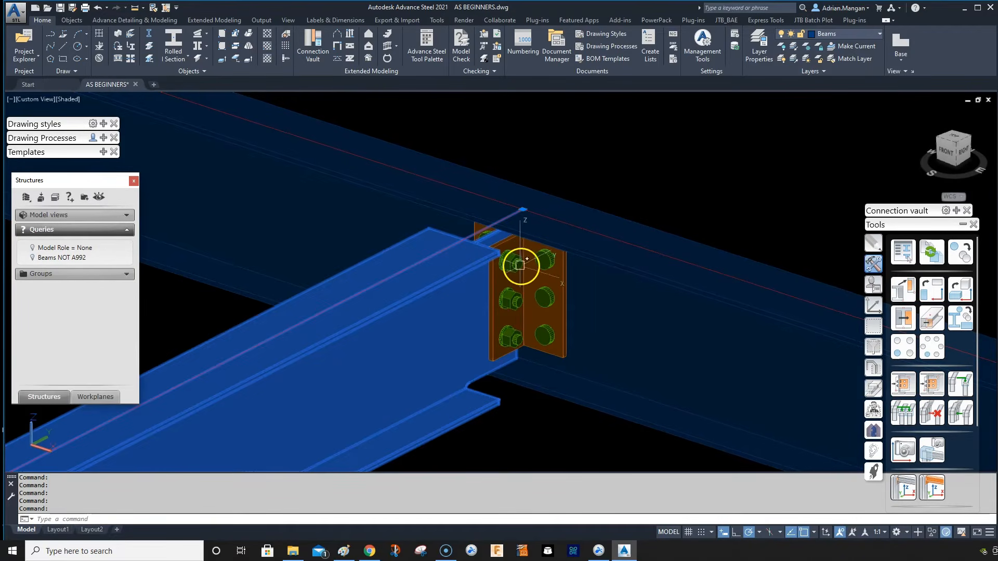
{"action": "key", "text": "Escape"}
{"action": "key", "text": "Escape"}
{"action": "left_click", "coordinate": [516, 262]}
{"action": "scroll", "coordinate": [527, 269], "scroll_direction": "down", "scroll_amount": 5}
{"action": "middle_click_drag", "start_coordinate": [528, 268], "coordinate": [659, 263]}
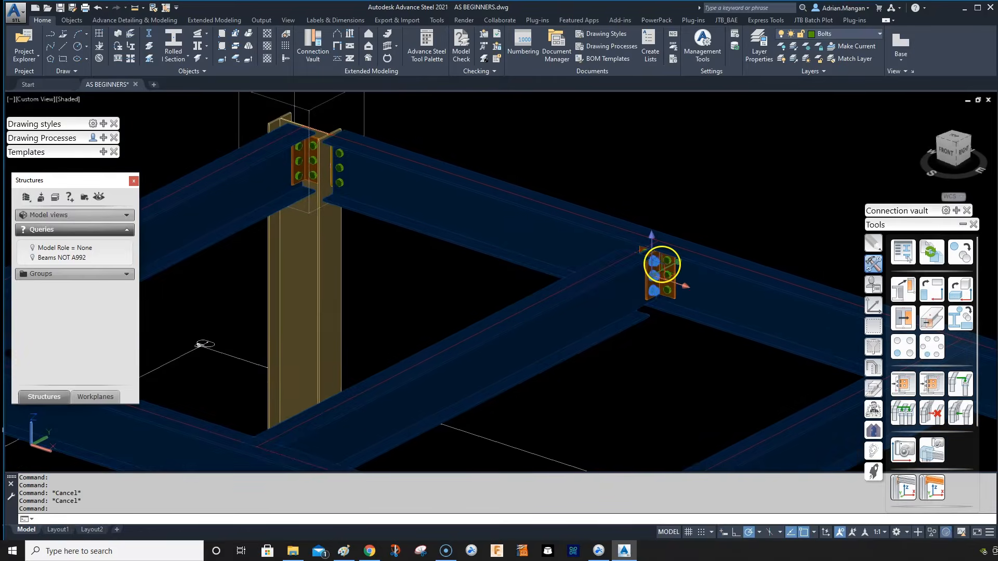
{"action": "key", "text": "Delete"}
{"action": "scroll", "coordinate": [339, 175], "scroll_direction": "up", "scroll_amount": 2}
{"action": "scroll", "coordinate": [394, 174], "scroll_direction": "up", "scroll_amount": 3}
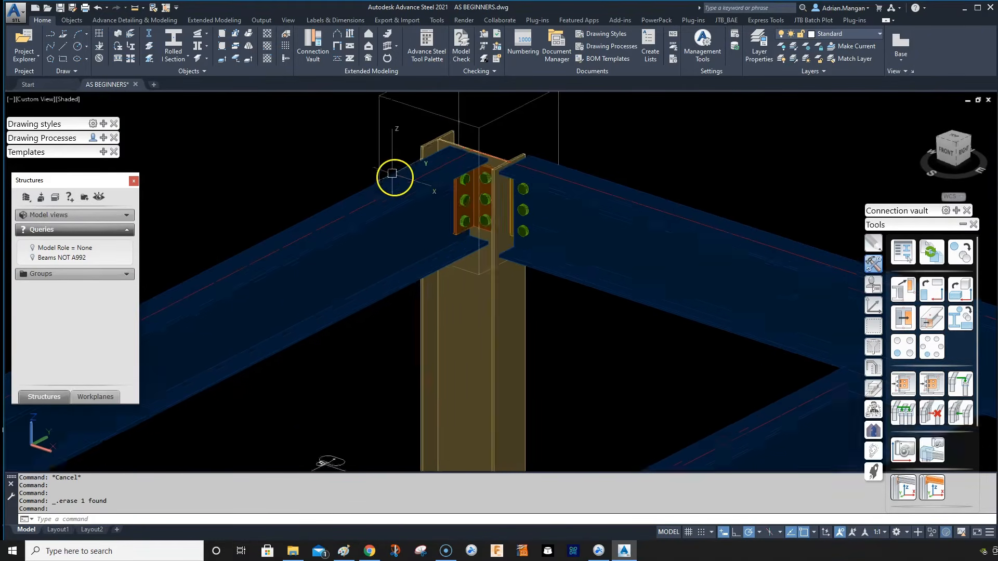
{"action": "left_click", "coordinate": [496, 186]}
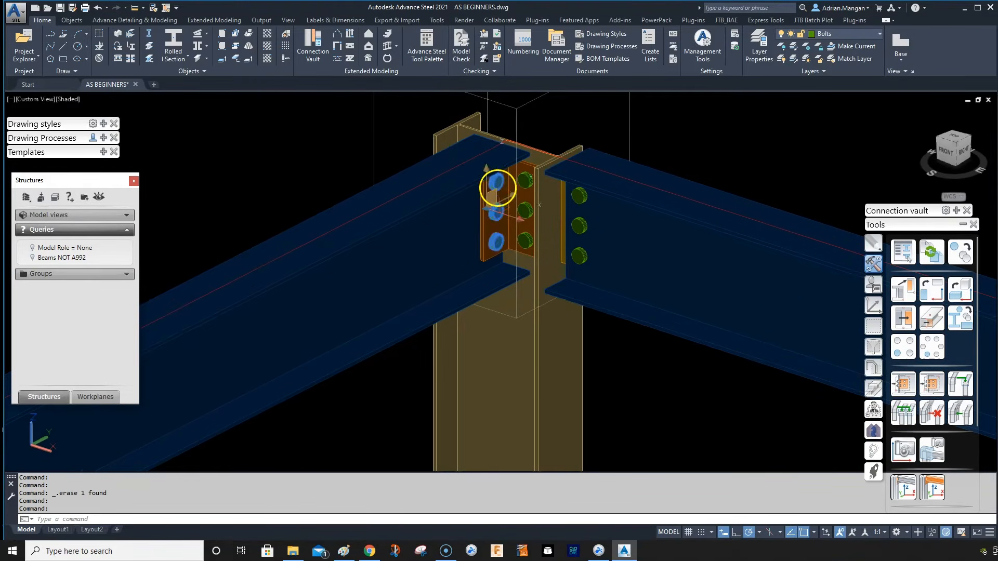
{"action": "right_click", "coordinate": [497, 188]}
{"action": "left_click", "coordinate": [507, 197]}
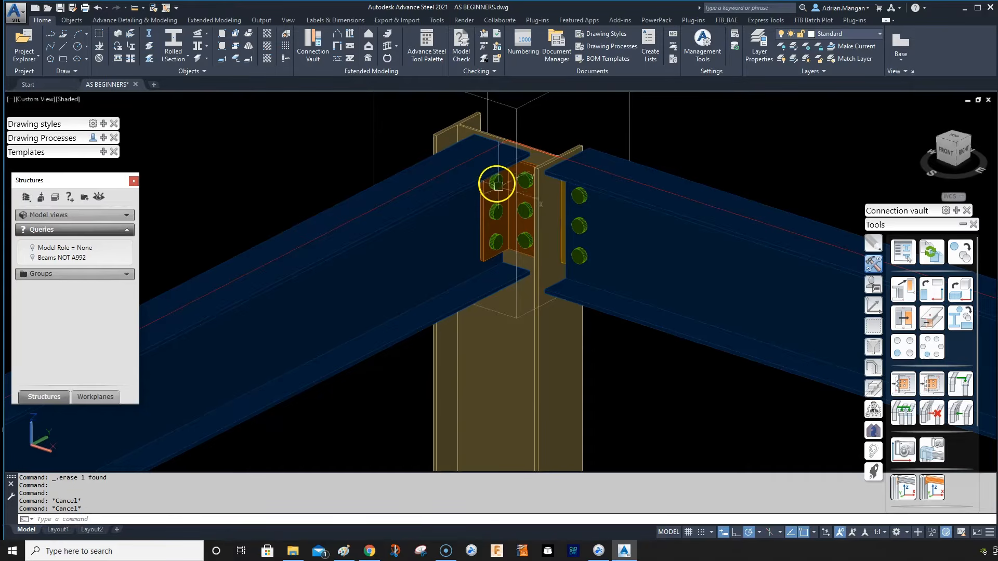
{"action": "scroll", "coordinate": [697, 306], "scroll_direction": "down", "scroll_amount": 5}
{"action": "scroll", "coordinate": [597, 294], "scroll_direction": "up", "scroll_amount": 3}
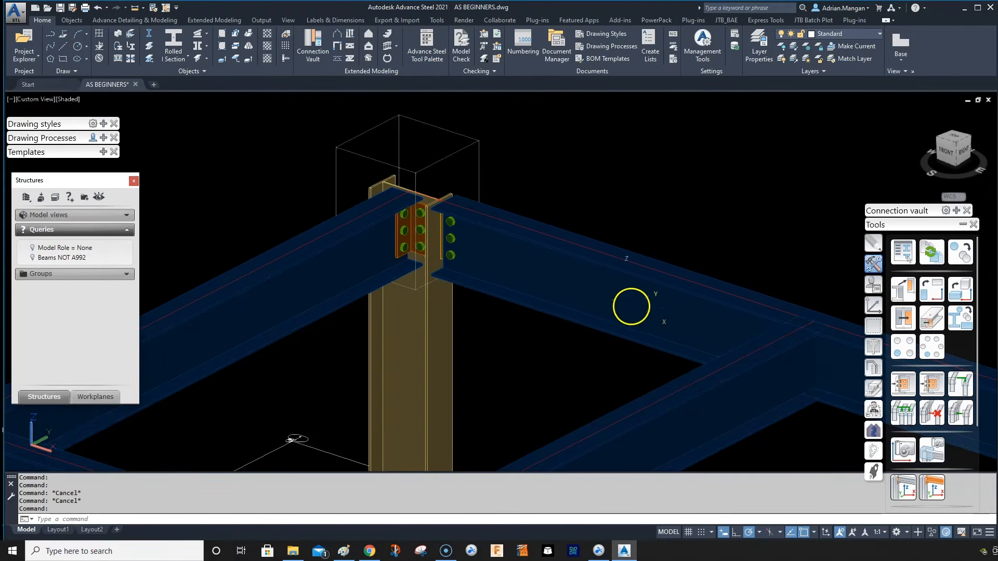
Create a clip angle connection between the outer beam and the cross beam, using the corner column's connection as the template.
{"action": "middle_click_drag", "start_coordinate": [631, 307], "coordinate": [397, 255]}
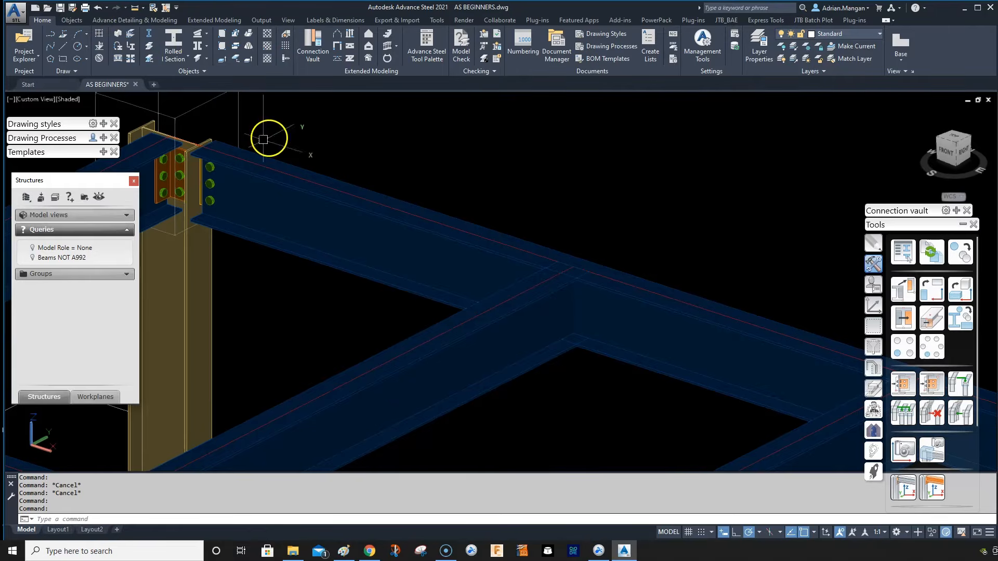
{"action": "left_click", "coordinate": [178, 108]}
{"action": "left_click", "coordinate": [213, 99]}
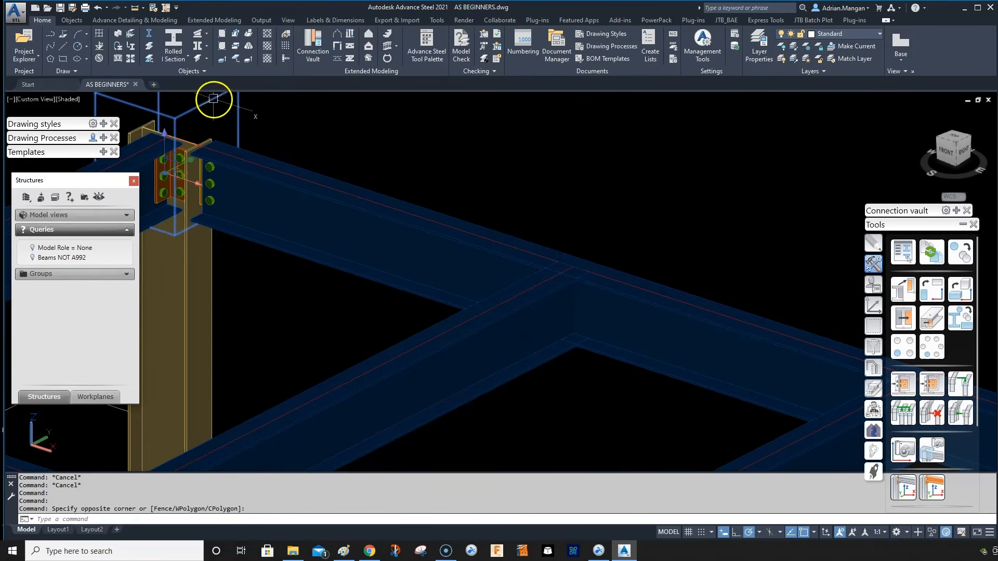
{"action": "left_click", "coordinate": [897, 383]}
{"action": "left_click", "coordinate": [615, 294]}
{"action": "key", "text": "Return"}
{"action": "left_click", "coordinate": [553, 300]}
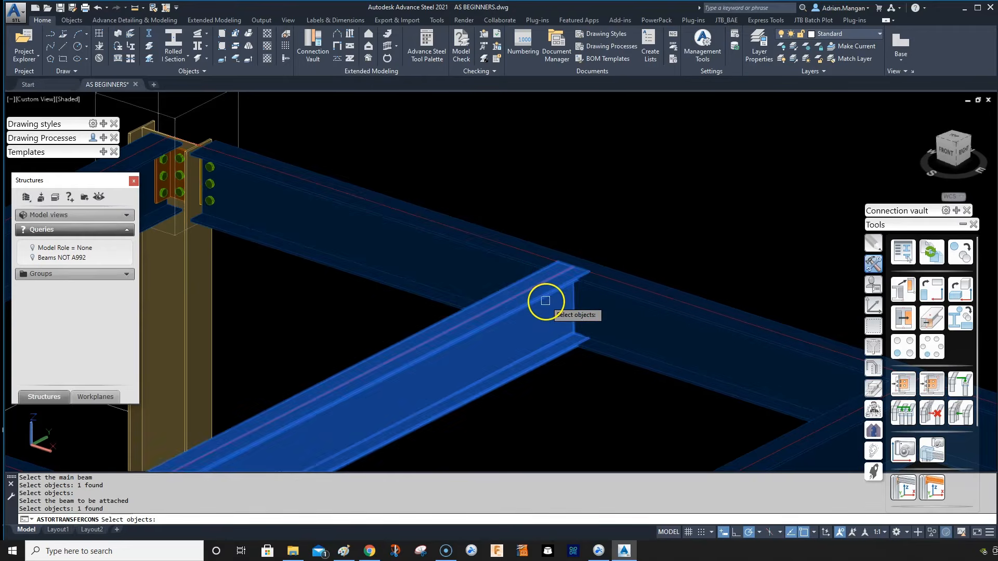
{"action": "key", "text": "Return"}
{"action": "key", "text": "Return"}
{"action": "left_click", "coordinate": [567, 288]}
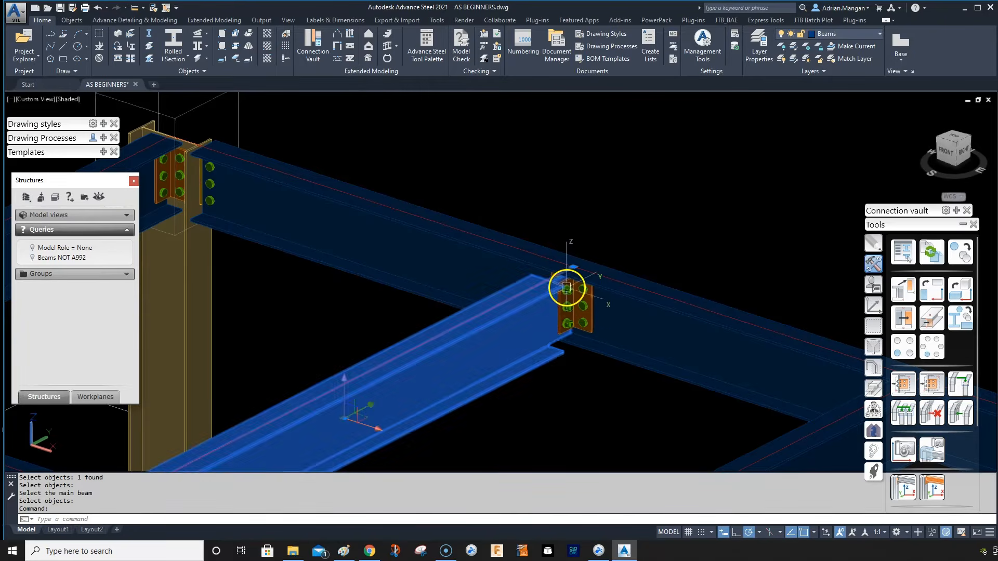
{"action": "key", "text": "Escape"}
In the cross beam connection's top cope properties, set the gap horizontal setting to From main flange and the cope length to 3/4".
{"action": "scroll", "coordinate": [568, 288], "scroll_direction": "up", "scroll_amount": 2}
{"action": "left_click", "coordinate": [570, 290]}
{"action": "right_click", "coordinate": [569, 291]}
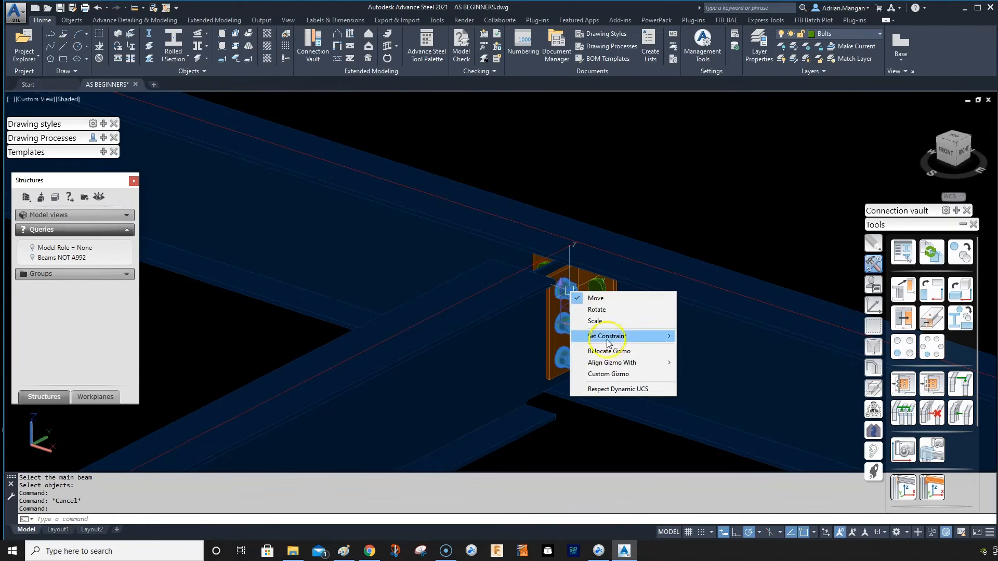
{"action": "right_click", "coordinate": [694, 223]}
{"action": "left_click", "coordinate": [754, 355]}
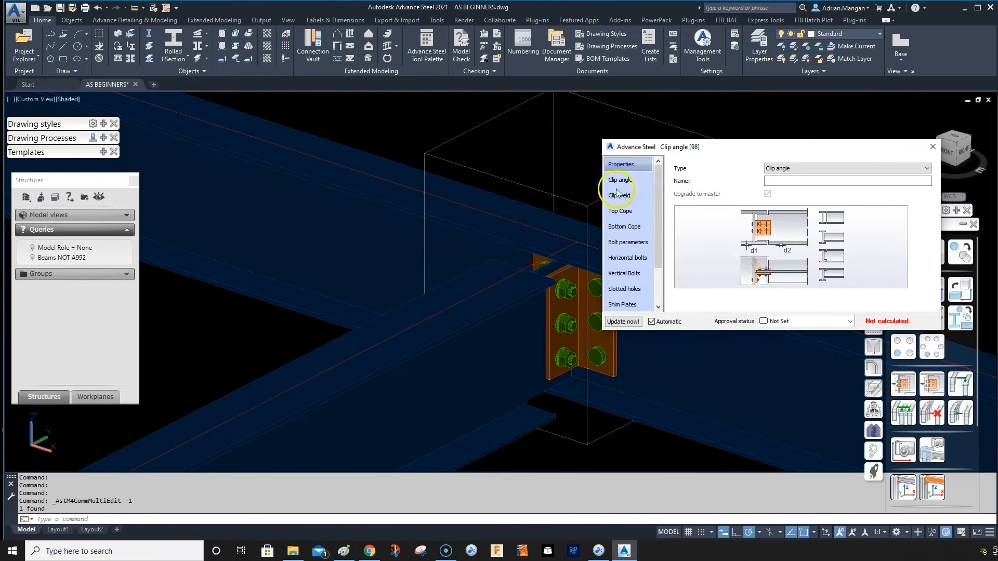
{"action": "left_click", "coordinate": [627, 213]}
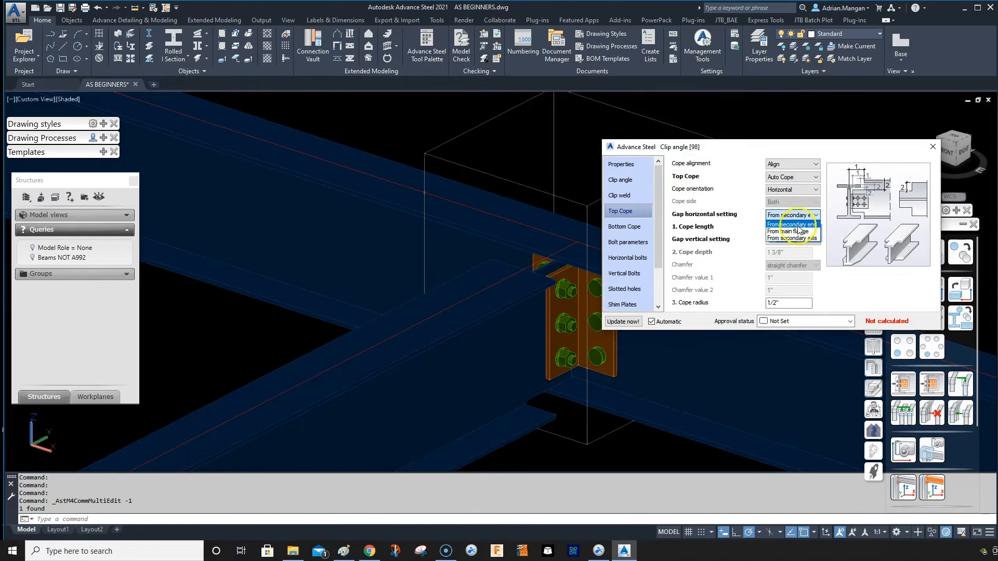
{"action": "left_click", "coordinate": [795, 232]}
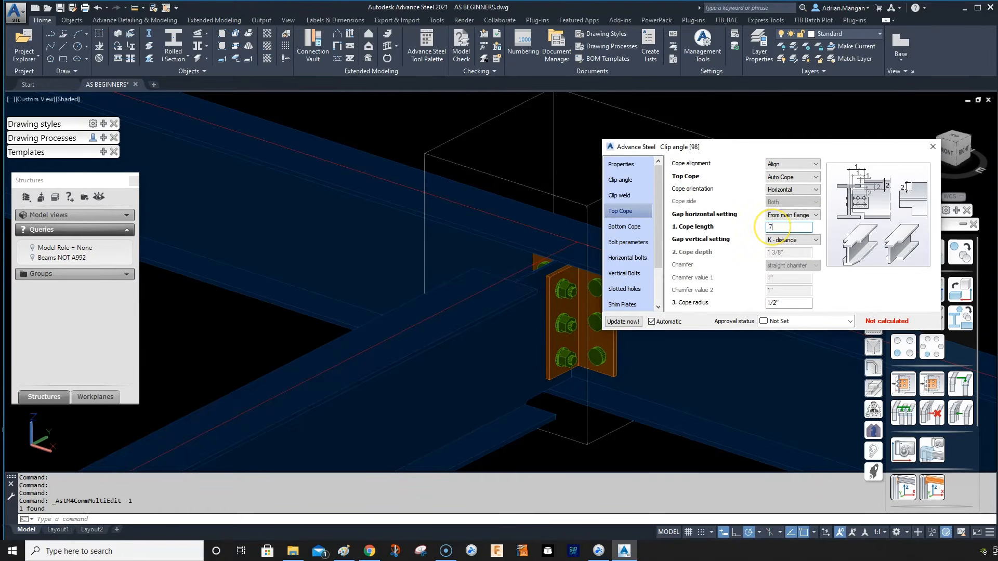
{"action": "key", "text": "Return"}
Set the top cope's gap vertical setting to Inside main with a cope depth of 3/4".
{"action": "scroll", "coordinate": [490, 285], "scroll_direction": "up", "scroll_amount": 6}
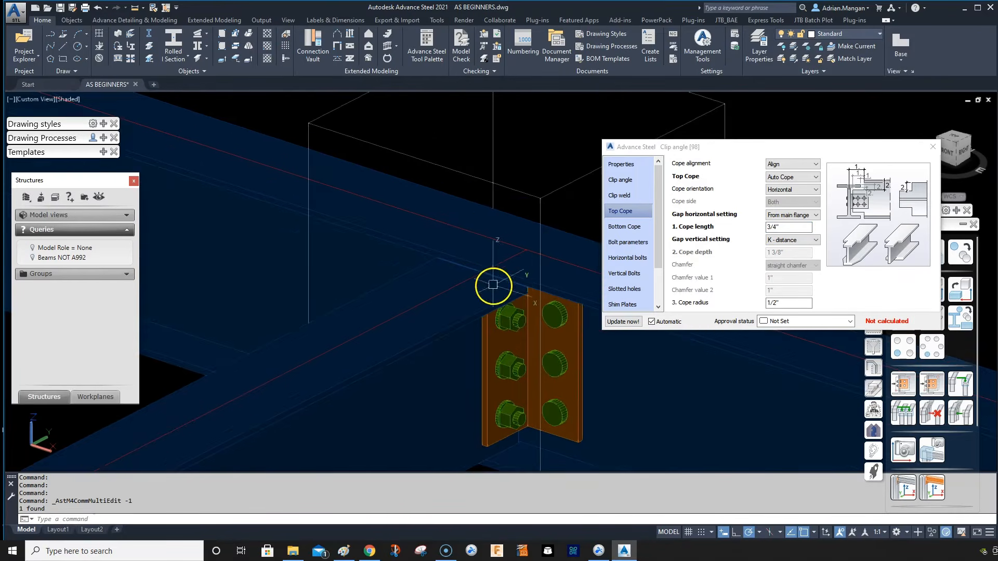
{"action": "scroll", "coordinate": [392, 207], "scroll_direction": "up", "scroll_amount": 5}
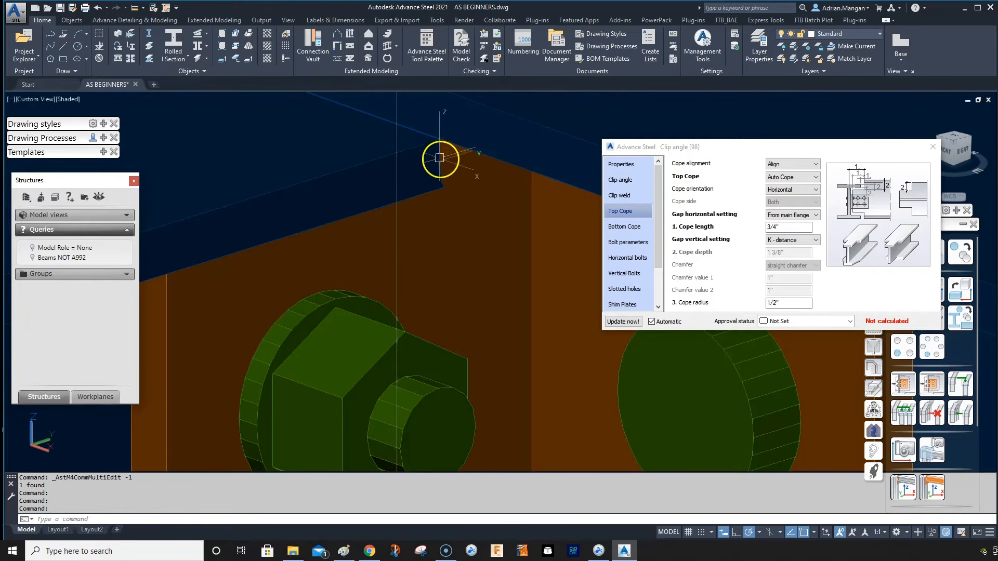
{"action": "scroll", "coordinate": [455, 174], "scroll_direction": "down", "scroll_amount": 6}
{"action": "mouse_move", "coordinate": [447, 166]}
{"action": "middle_mouse_down", "text": "shift"}
{"action": "mouse_move", "coordinate": [447, 132]}
{"action": "mouse_move", "coordinate": [463, 178]}
{"action": "middle_mouse_up", "text": "shift"}
{"action": "scroll", "coordinate": [449, 104], "scroll_direction": "down", "scroll_amount": 4}
{"action": "scroll", "coordinate": [463, 178], "scroll_direction": "up", "scroll_amount": 2}
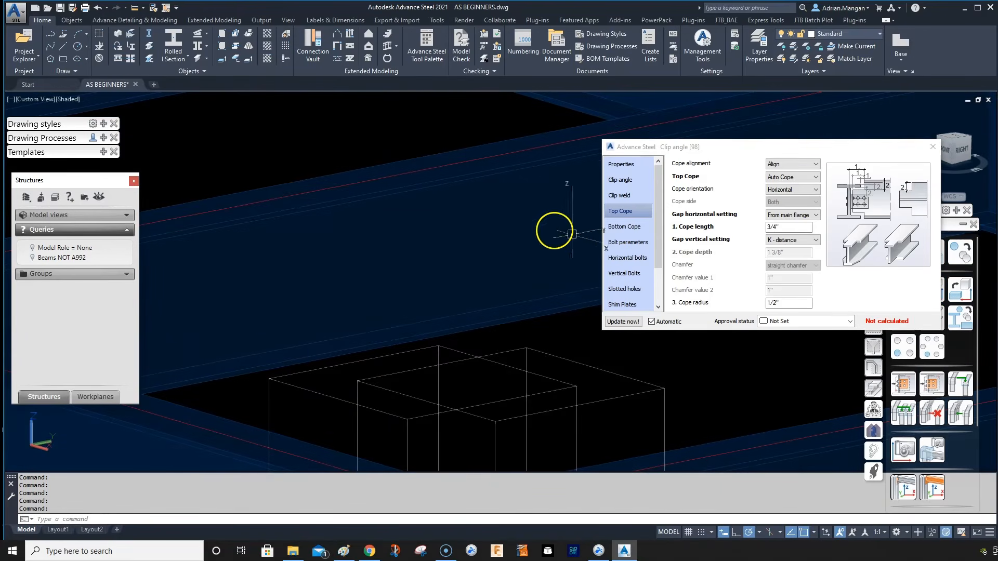
{"action": "left_click", "coordinate": [795, 240]}
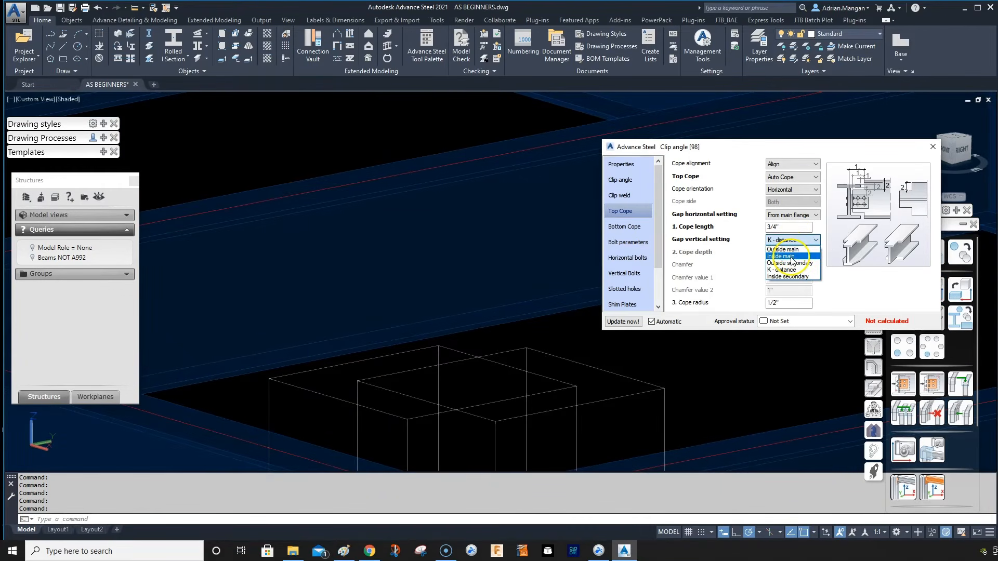
{"action": "scroll", "coordinate": [457, 171], "scroll_direction": "down", "scroll_amount": 5}
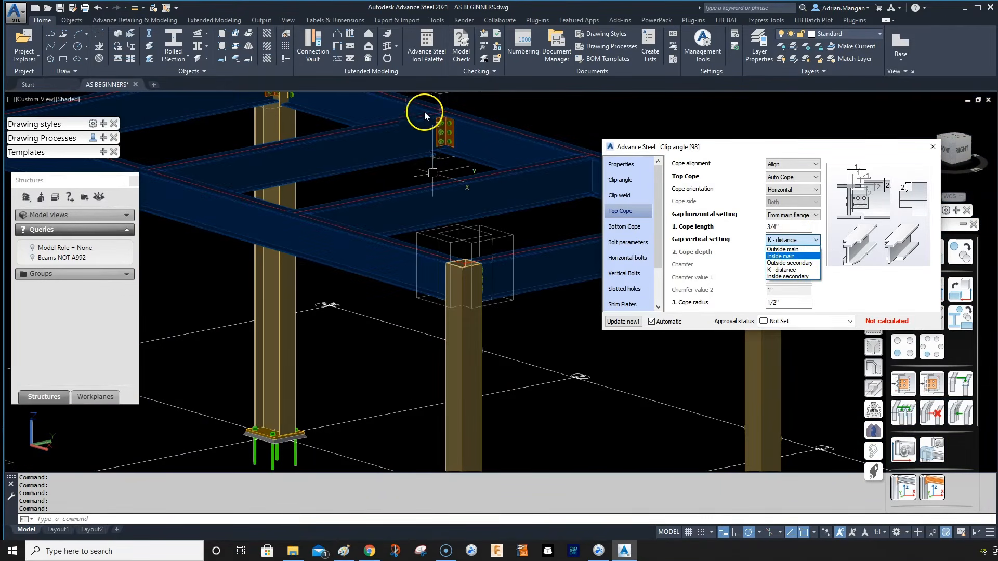
{"action": "scroll", "coordinate": [425, 113], "scroll_direction": "up", "scroll_amount": 2}
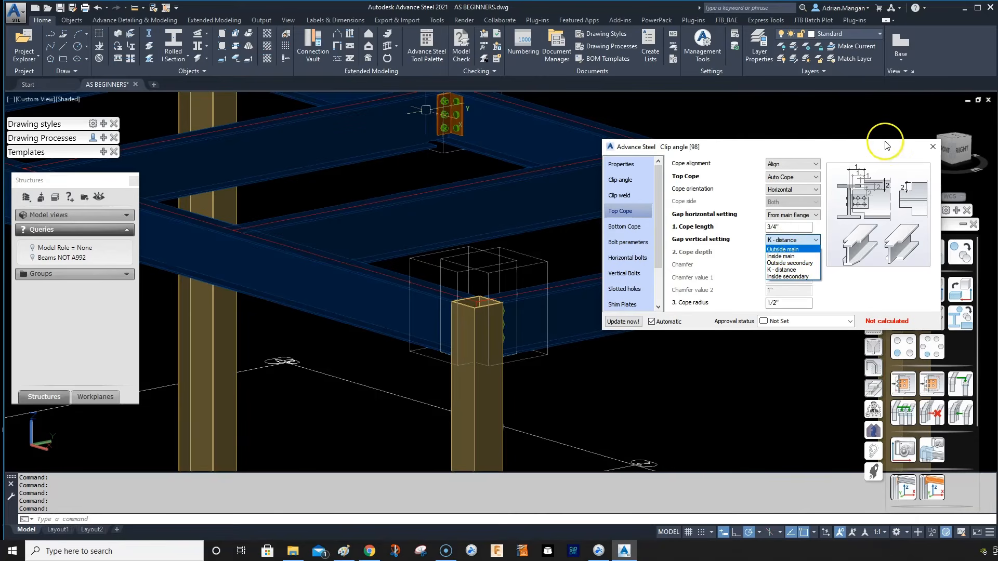
{"action": "left_click", "coordinate": [787, 257]}
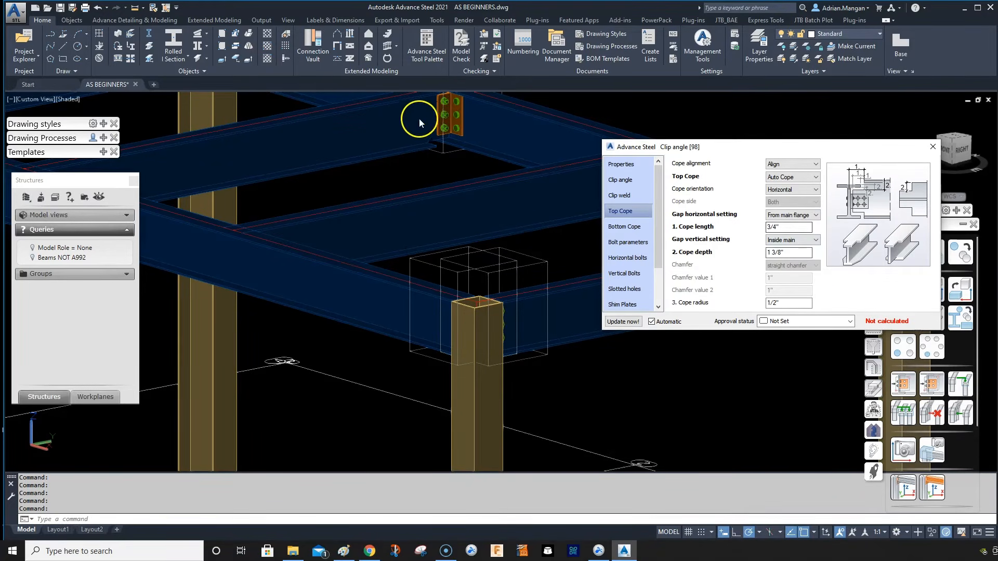
{"action": "scroll", "coordinate": [423, 156], "scroll_direction": "up", "scroll_amount": 5}
{"action": "scroll", "coordinate": [533, 194], "scroll_direction": "up", "scroll_amount": 2}
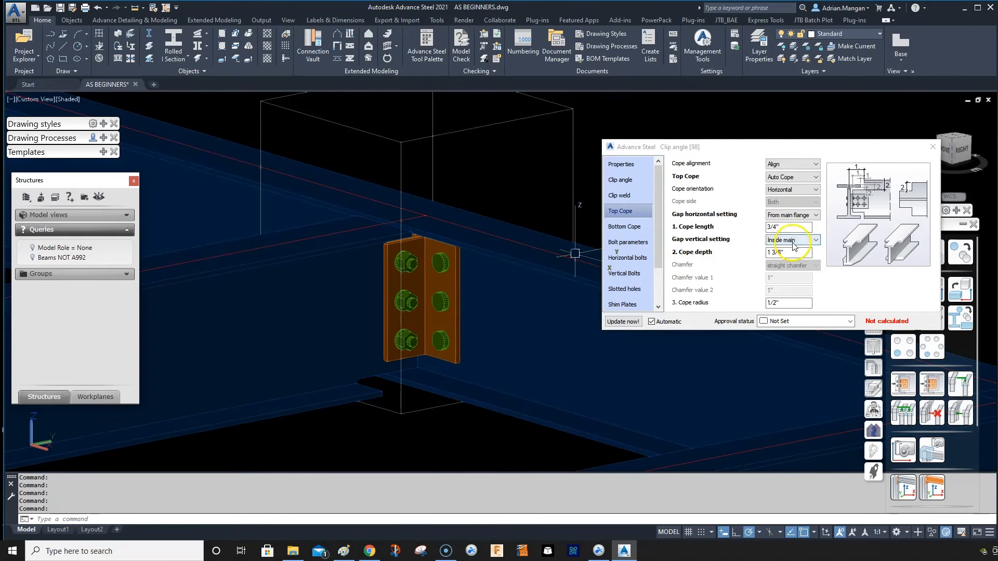
{"action": "left_click", "coordinate": [778, 252]}
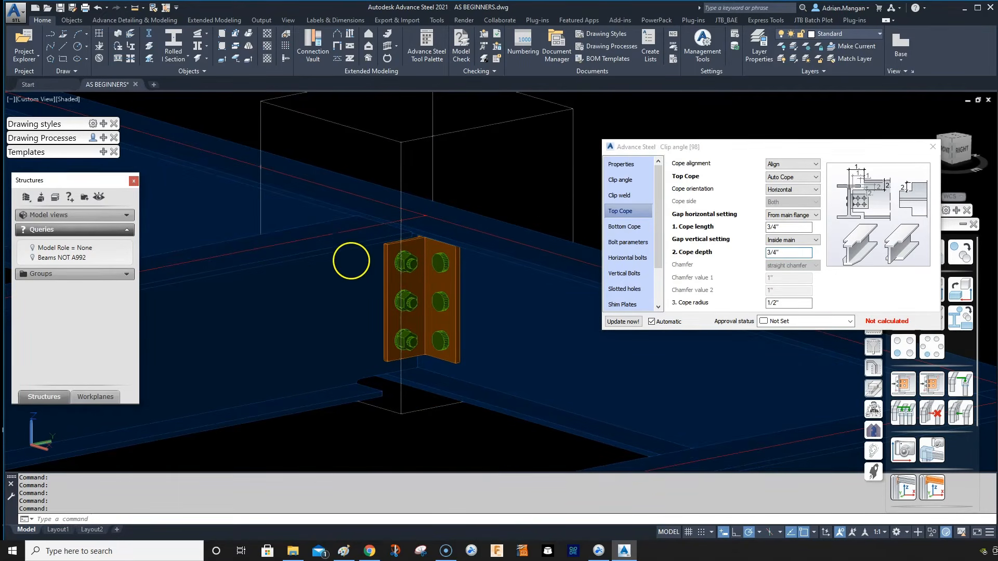
{"action": "middle_click_drag", "start_coordinate": [350, 260], "coordinate": [374, 232], "text": "shift"}
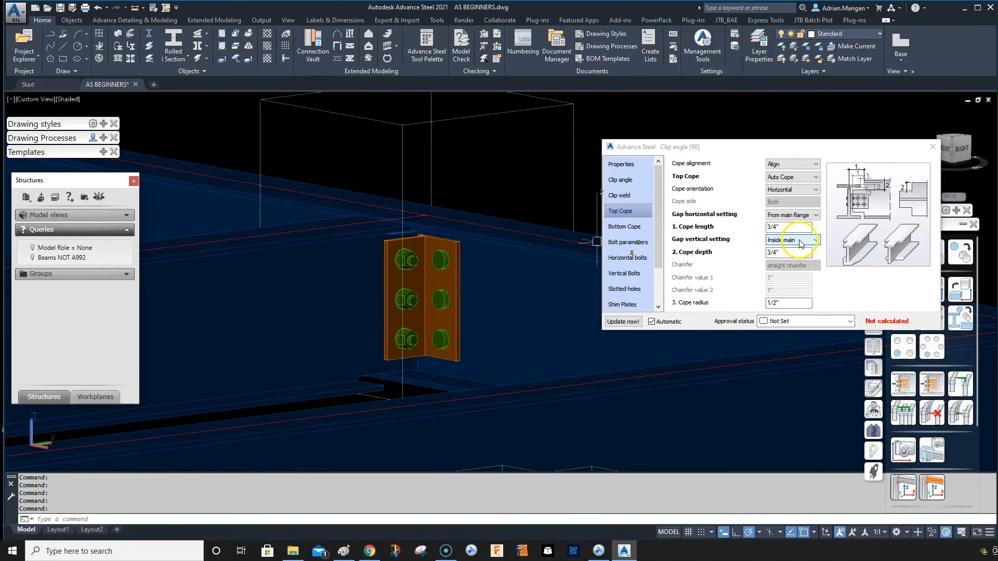
Look over the platform framing around the new connection and check the cross beam's section in its properties.
{"action": "scroll", "coordinate": [474, 229], "scroll_direction": "down", "scroll_amount": 3}
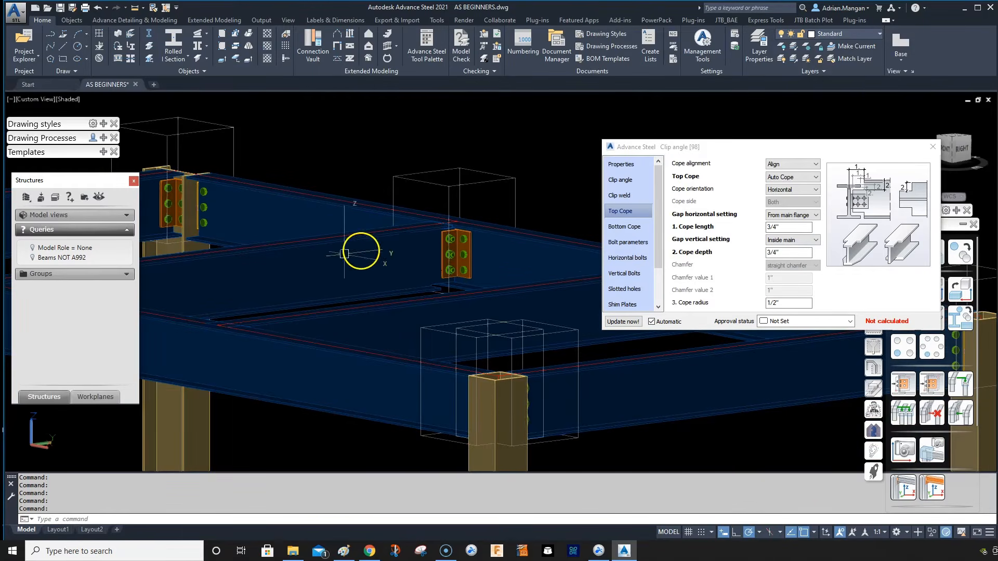
{"action": "scroll", "coordinate": [479, 229], "scroll_direction": "down", "scroll_amount": 3}
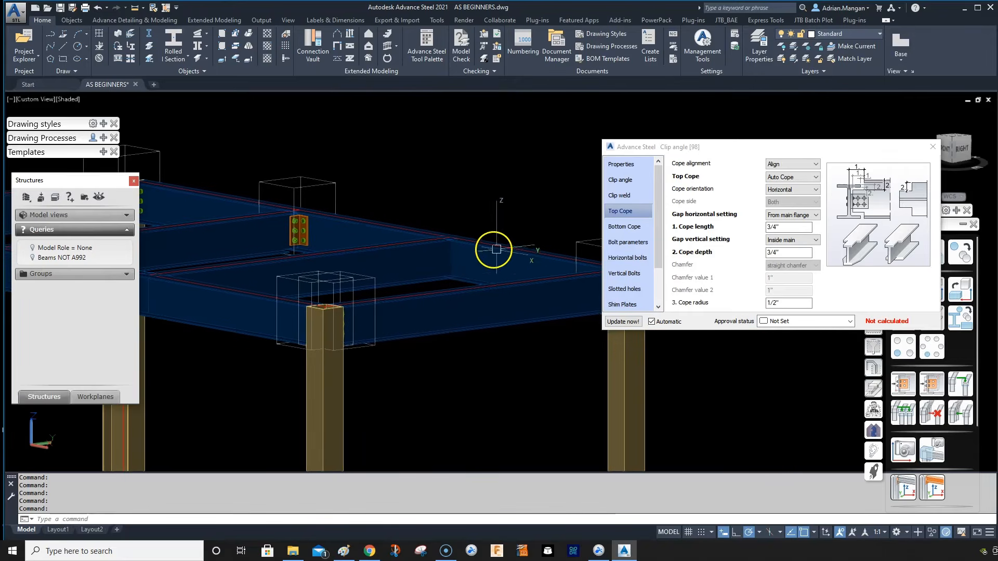
{"action": "left_click", "coordinate": [183, 303]}
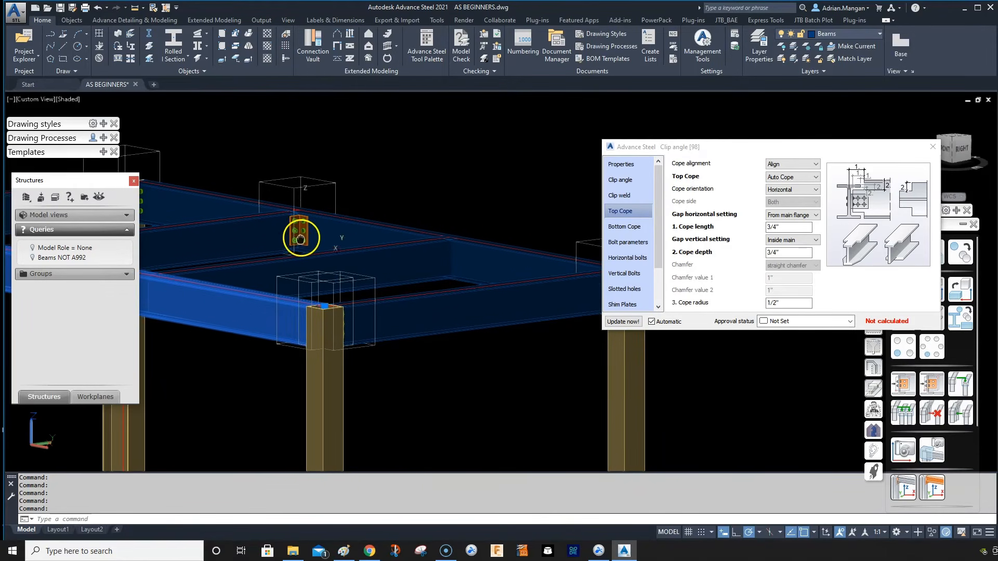
{"action": "middle_click_drag", "start_coordinate": [301, 231], "coordinate": [411, 229]}
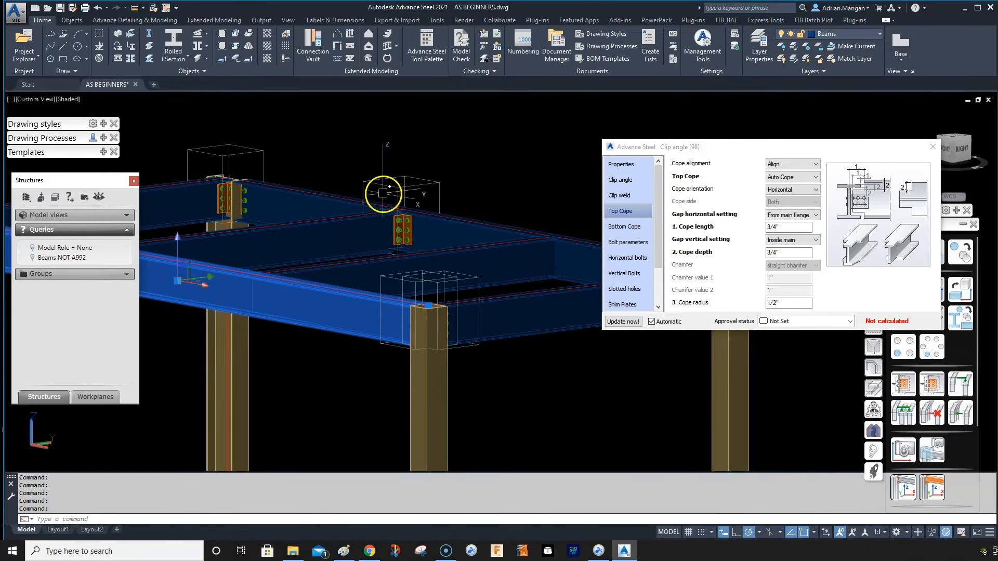
{"action": "scroll", "coordinate": [413, 207], "scroll_direction": "up", "scroll_amount": 3}
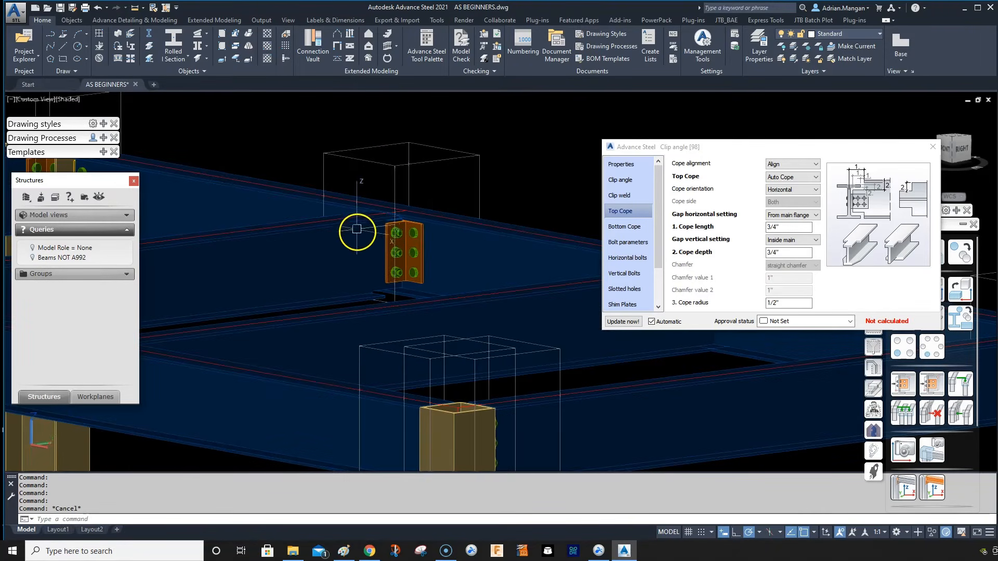
{"action": "double_click", "coordinate": [357, 226]}
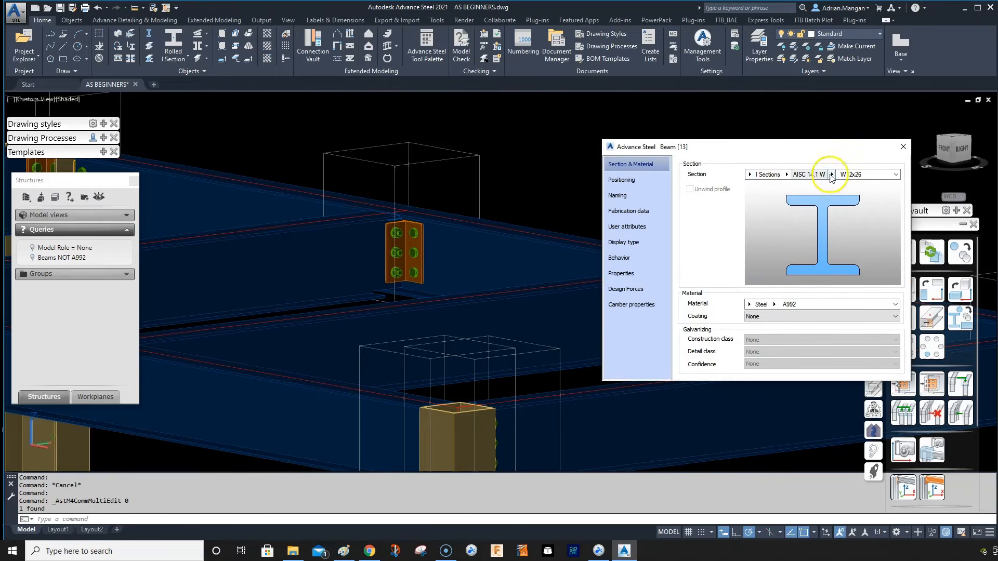
{"action": "left_click", "coordinate": [903, 146]}
Reopen the cross beam's clip angle connection properties and set the top cope's gap vertical setting to Inside secondary.
{"action": "scroll", "coordinate": [408, 229], "scroll_direction": "up", "scroll_amount": 3}
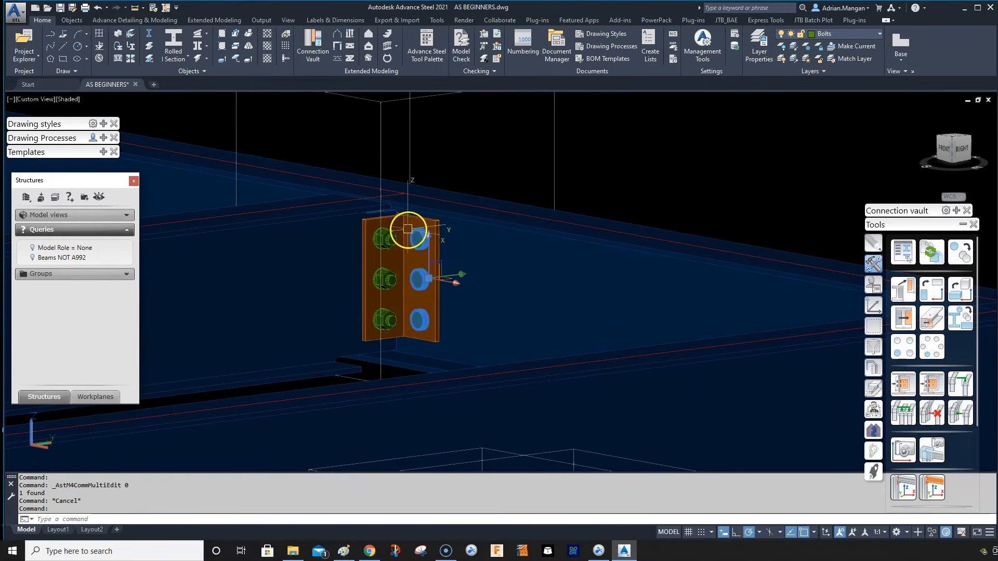
{"action": "double_click", "coordinate": [552, 165]}
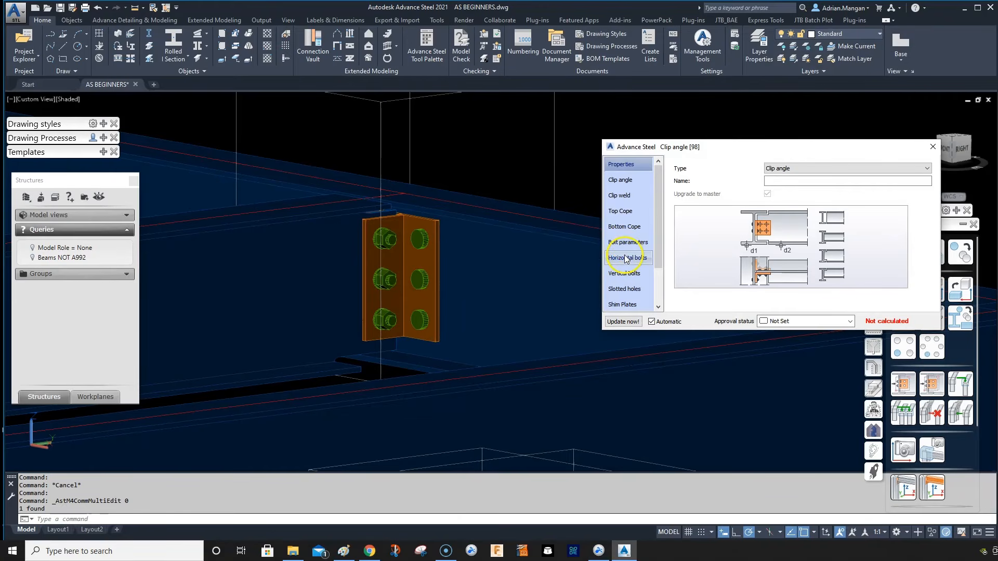
{"action": "left_click", "coordinate": [636, 217]}
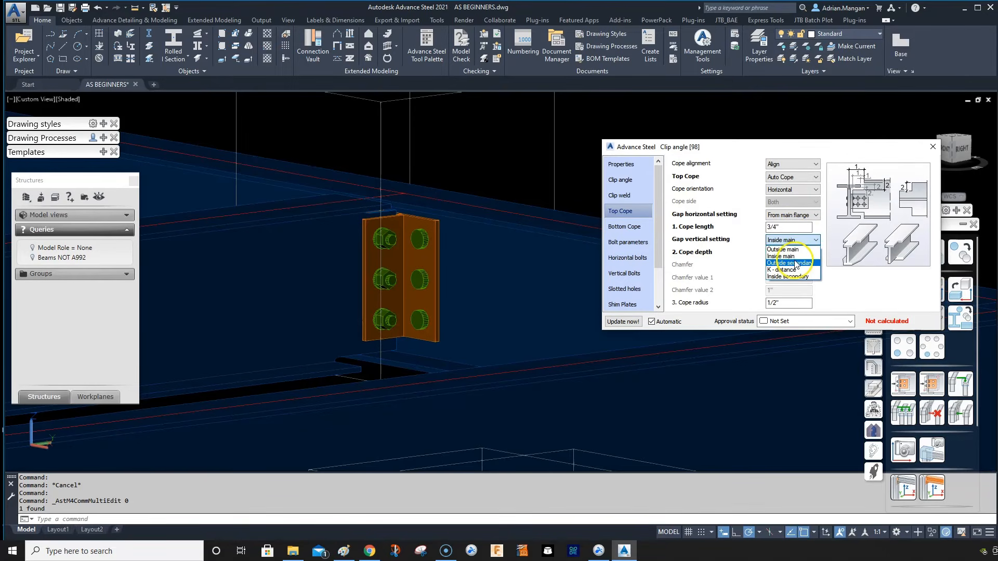
{"action": "left_click", "coordinate": [789, 276]}
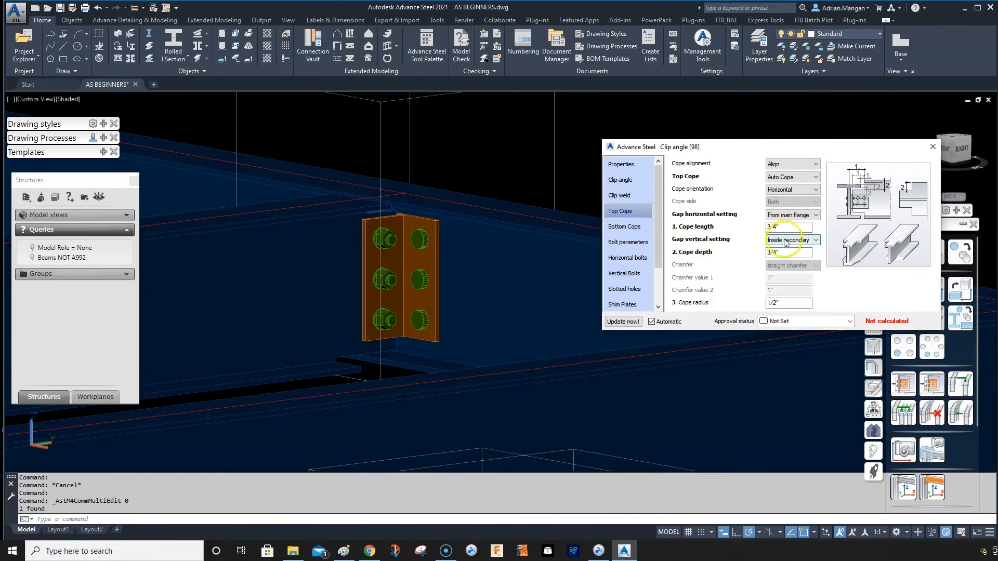
Set the bottom cope length to 3/4" and its gap horizontal setting to From main flange.
{"action": "left_click", "coordinate": [625, 227]}
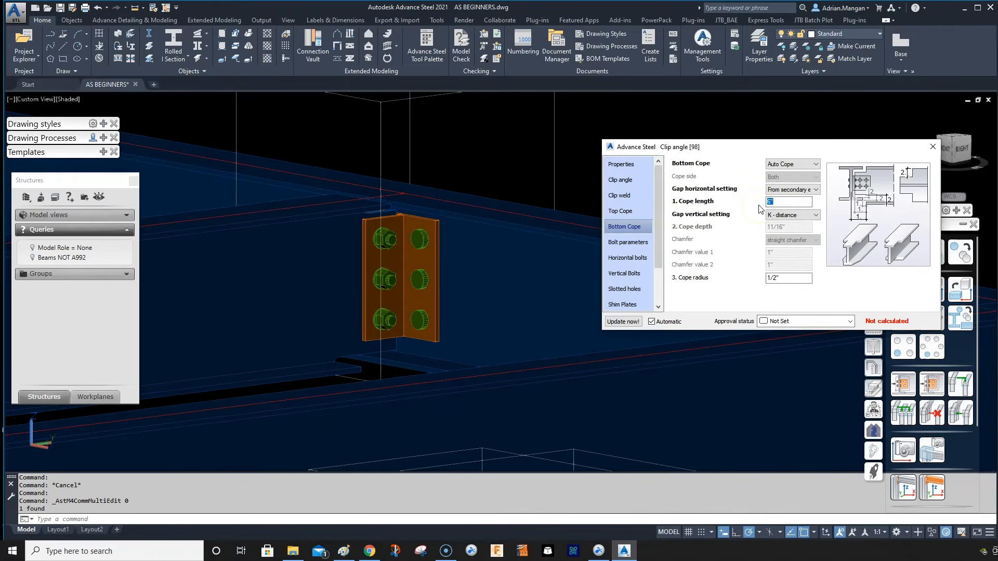
{"action": "type", "text": ".75"}
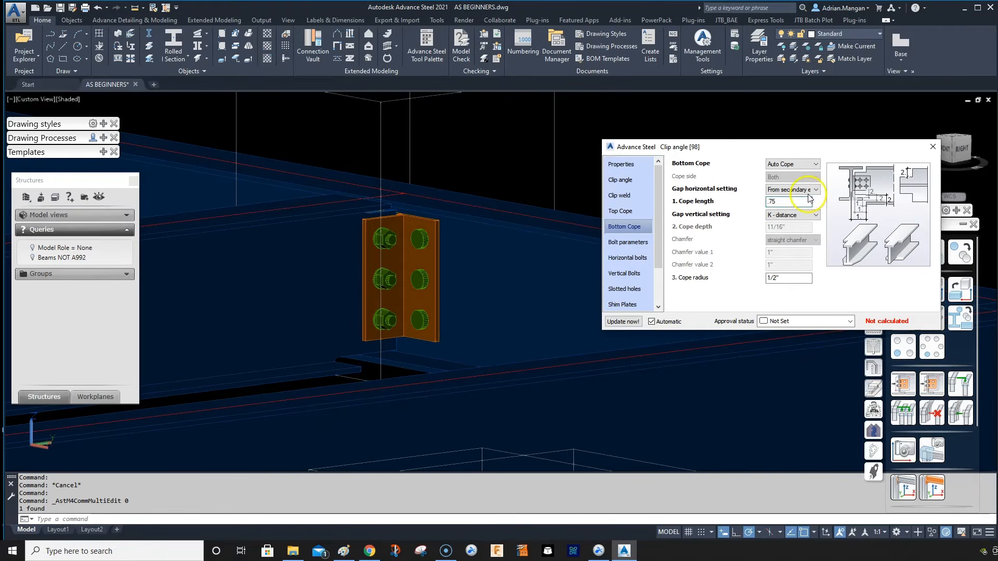
{"action": "left_click", "coordinate": [812, 206]}
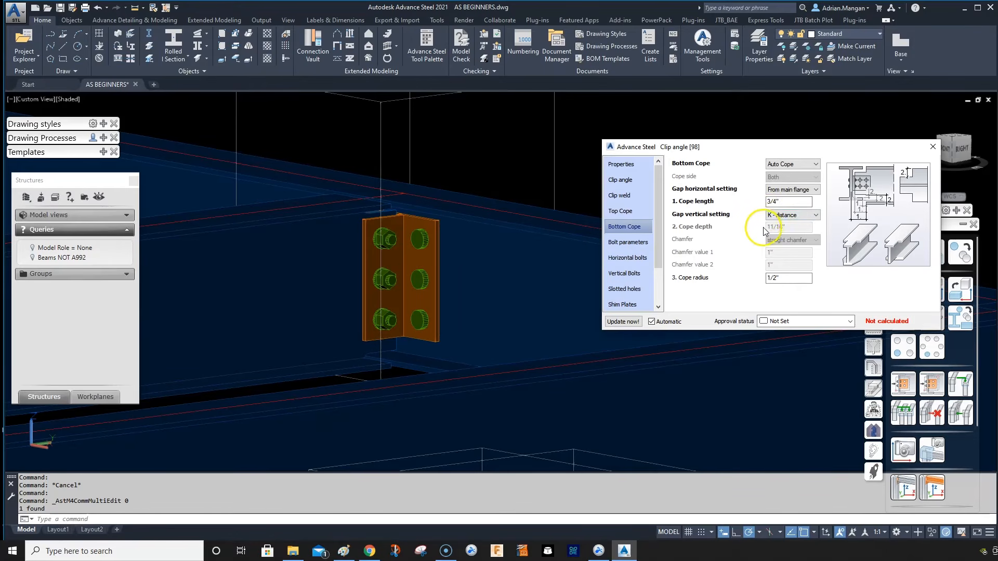
Set the bottom cope's gap vertical setting to Inside secondary with a cope depth of 3/4".
{"action": "left_click", "coordinate": [799, 217]}
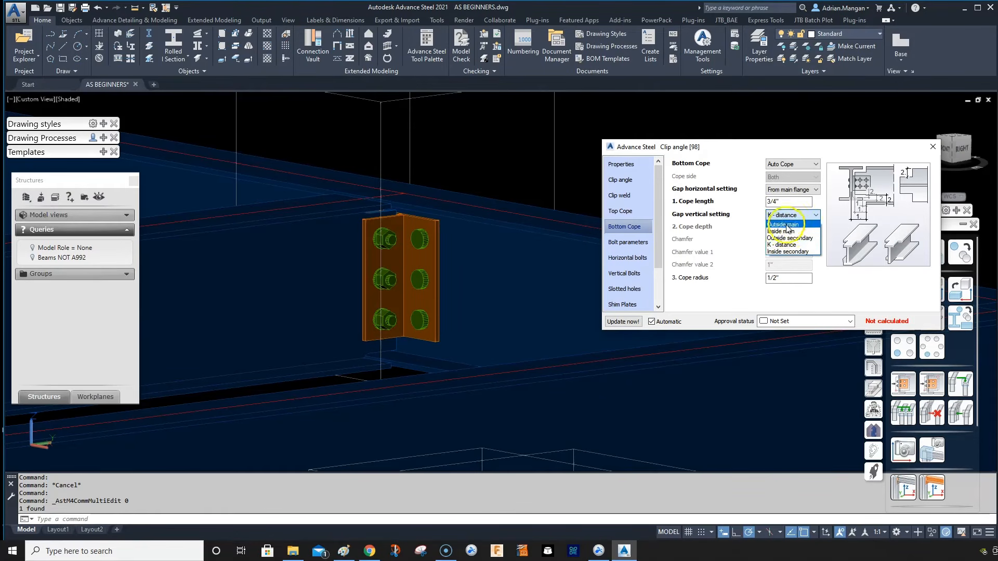
{"action": "left_click", "coordinate": [788, 252]}
{"action": "left_click", "coordinate": [682, 223]}
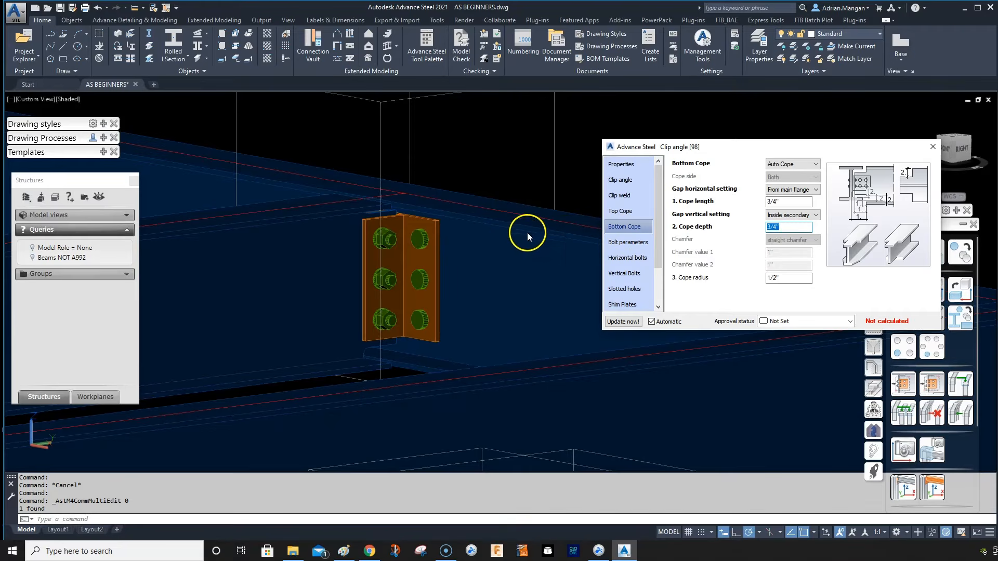
Save the clip angle's settings to the connection library, set the new W12x26 entry's comment to 1, and close the joint properties.
{"action": "left_click", "coordinate": [640, 168]}
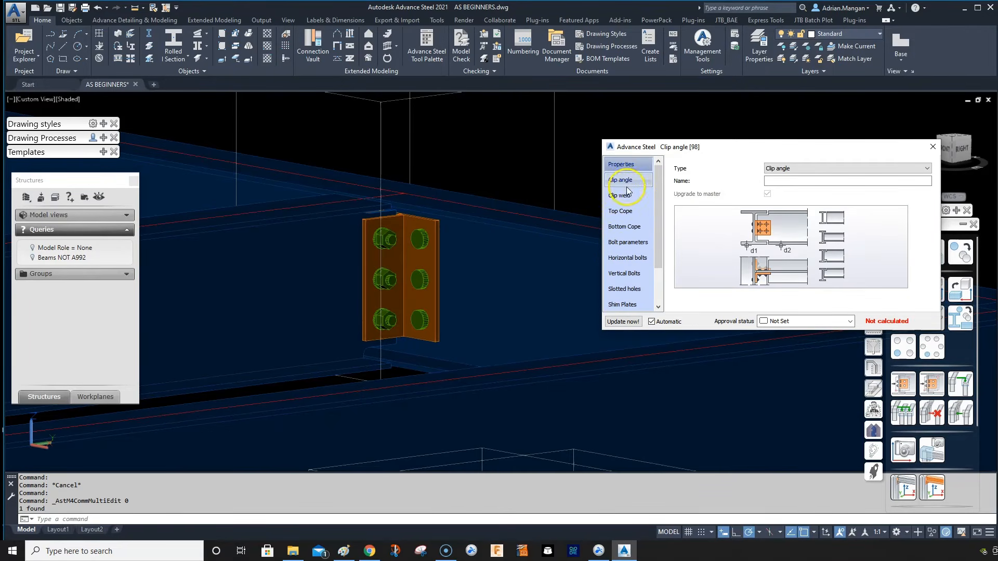
{"action": "scroll", "coordinate": [626, 191], "scroll_direction": "down", "scroll_amount": 1}
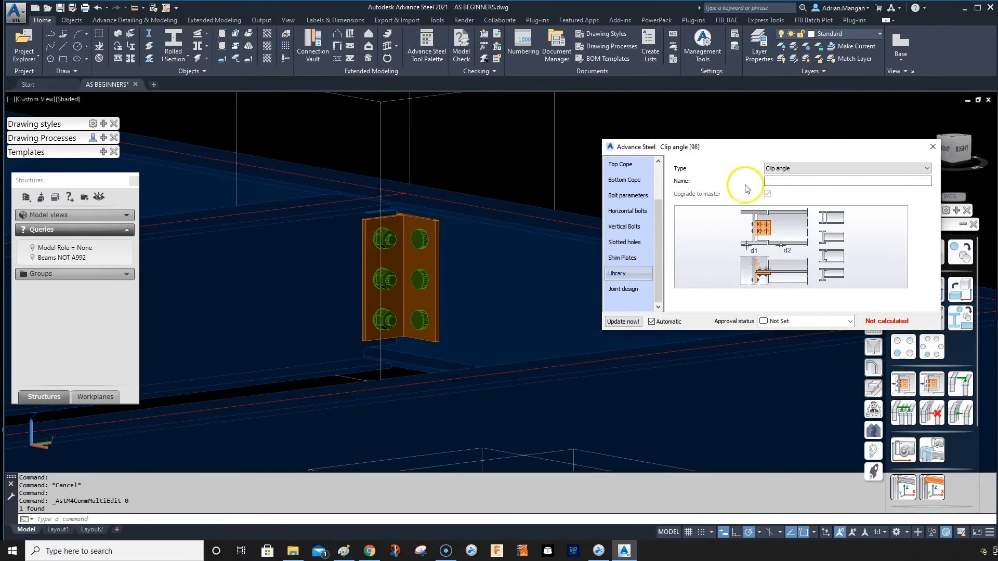
{"action": "scroll", "coordinate": [725, 233], "scroll_direction": "down", "scroll_amount": 4}
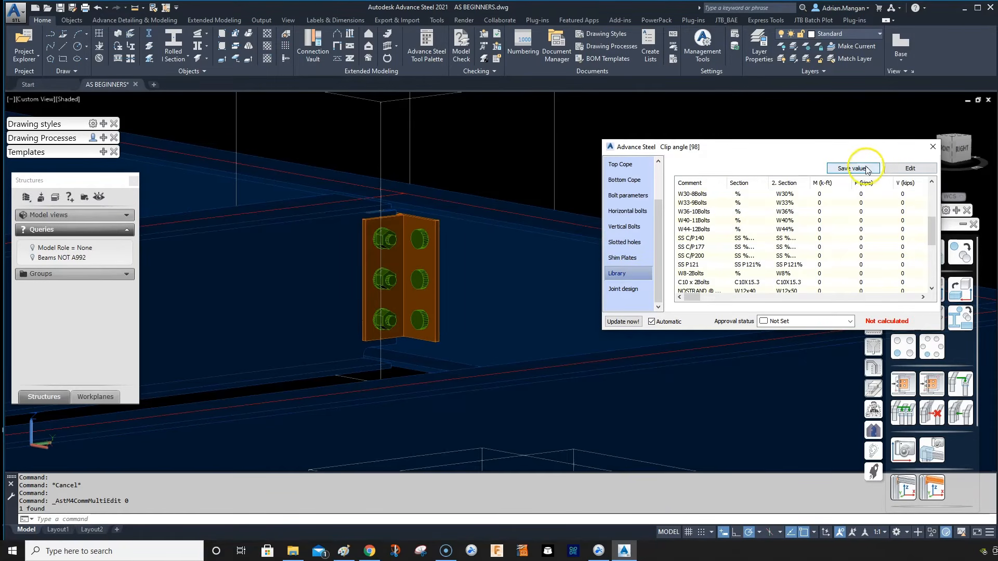
{"action": "left_click", "coordinate": [904, 169]}
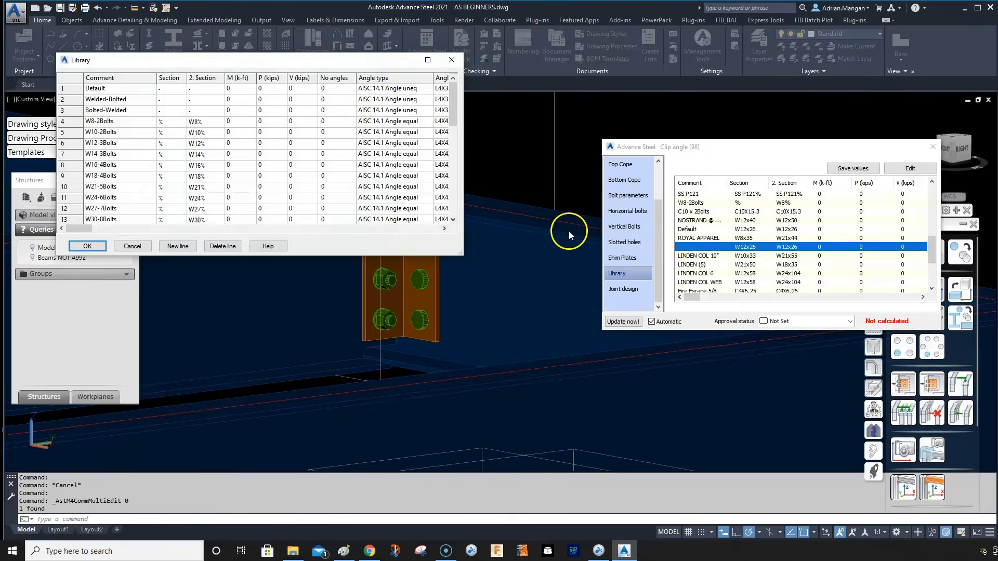
{"action": "scroll", "coordinate": [130, 151], "scroll_direction": "down", "scroll_amount": 10}
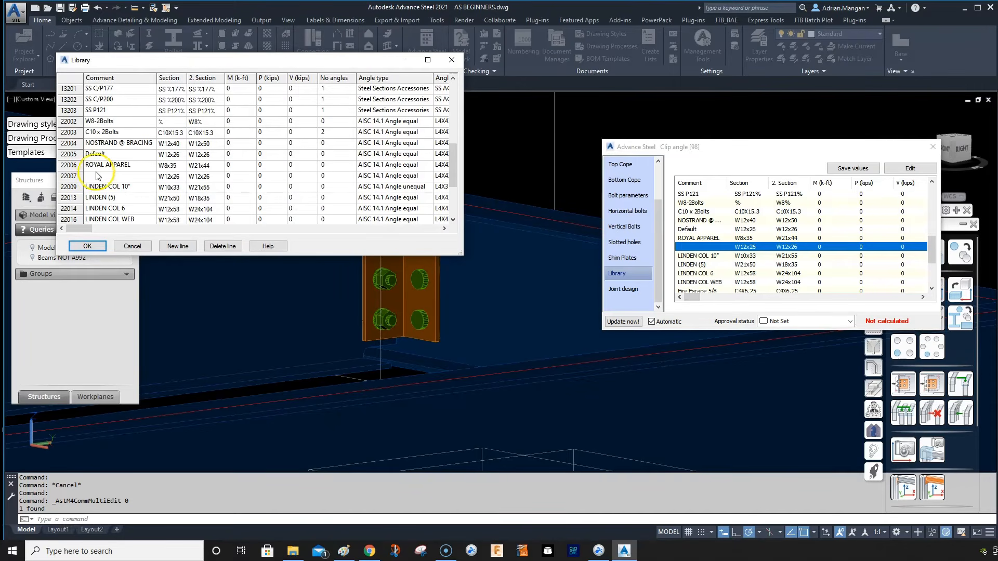
{"action": "double_click", "coordinate": [96, 175]}
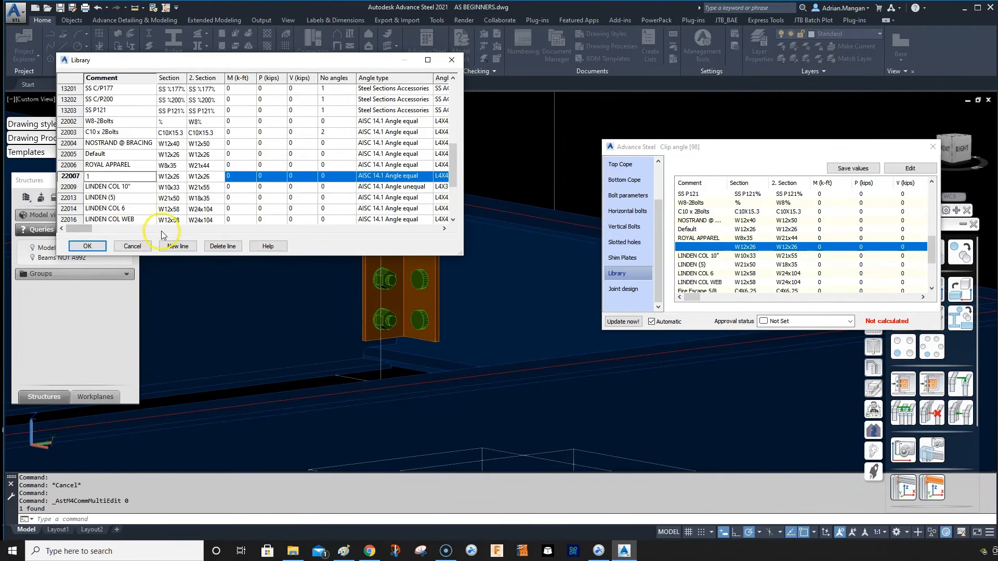
{"action": "left_click", "coordinate": [85, 246]}
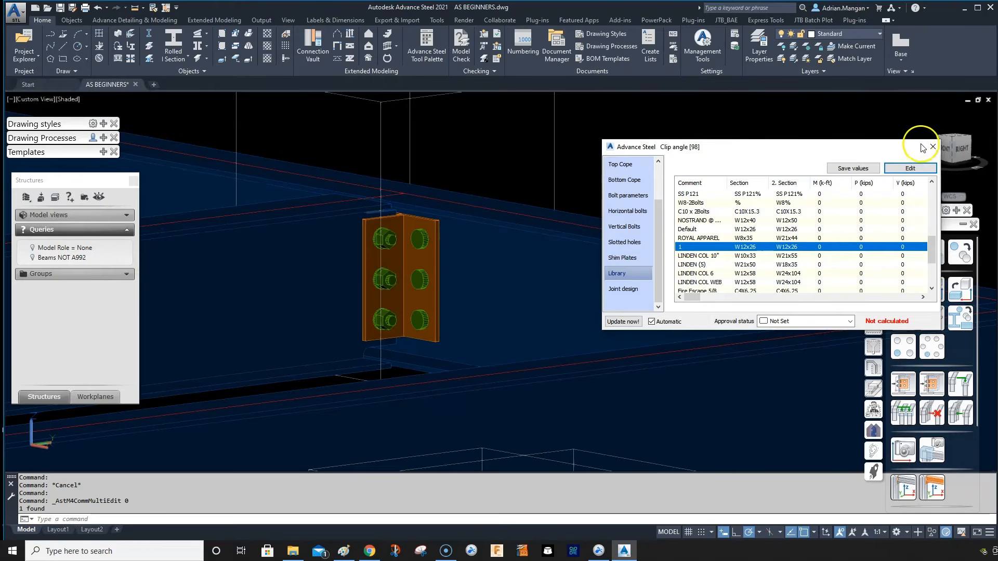
{"action": "left_click", "coordinate": [932, 147]}
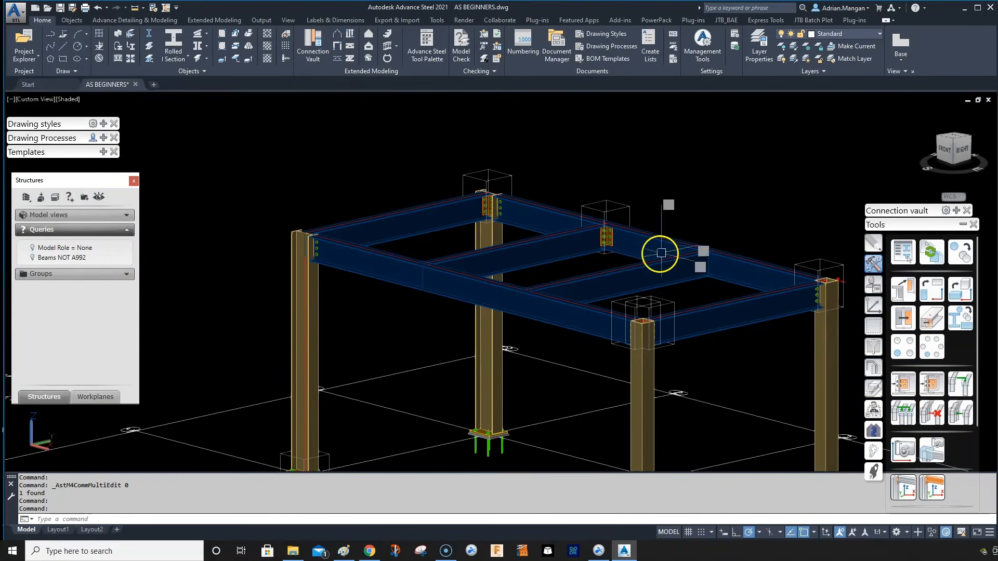
Examine the cross beam's clip angle bolts from outside the outer beam and the joint property commands available for them.
{"action": "scroll", "coordinate": [661, 253], "scroll_direction": "up", "scroll_amount": 5}
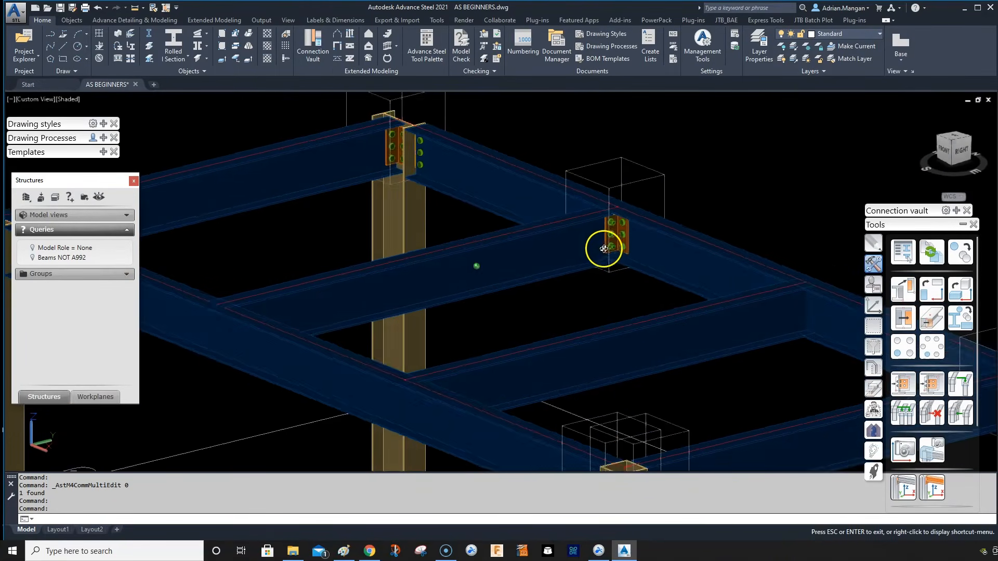
{"action": "middle_click_drag", "start_coordinate": [604, 249], "coordinate": [529, 239], "text": "shift"}
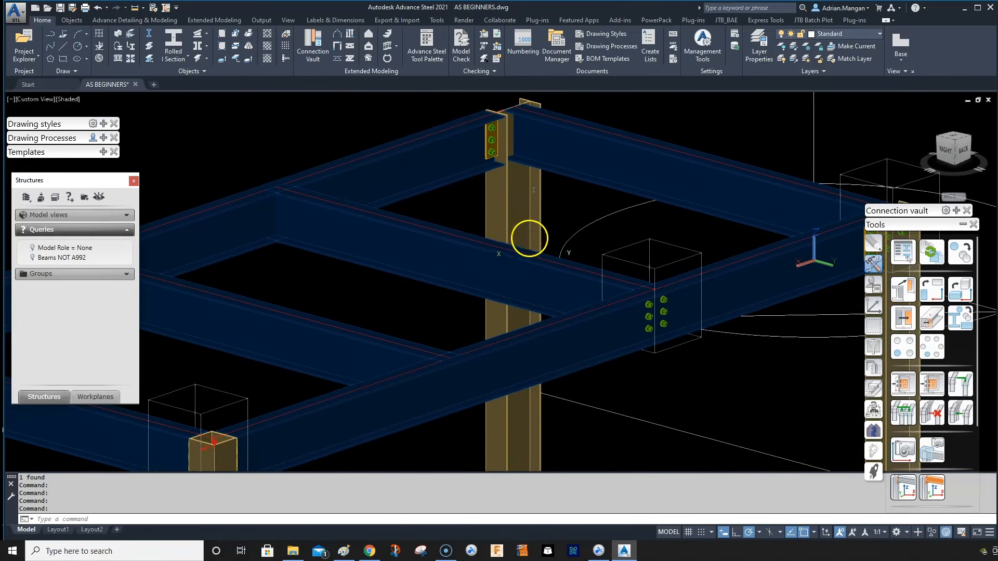
{"action": "scroll", "coordinate": [533, 243], "scroll_direction": "up", "scroll_amount": 2}
{"action": "scroll", "coordinate": [618, 285], "scroll_direction": "up", "scroll_amount": 3}
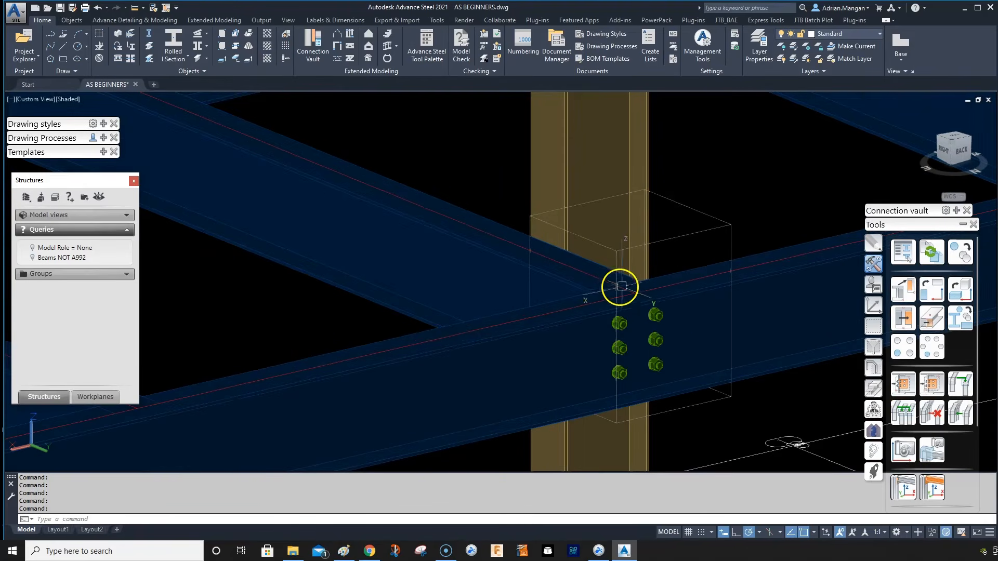
{"action": "left_click", "coordinate": [659, 313]}
{"action": "right_click", "coordinate": [678, 318]}
{"action": "right_click", "coordinate": [727, 254]}
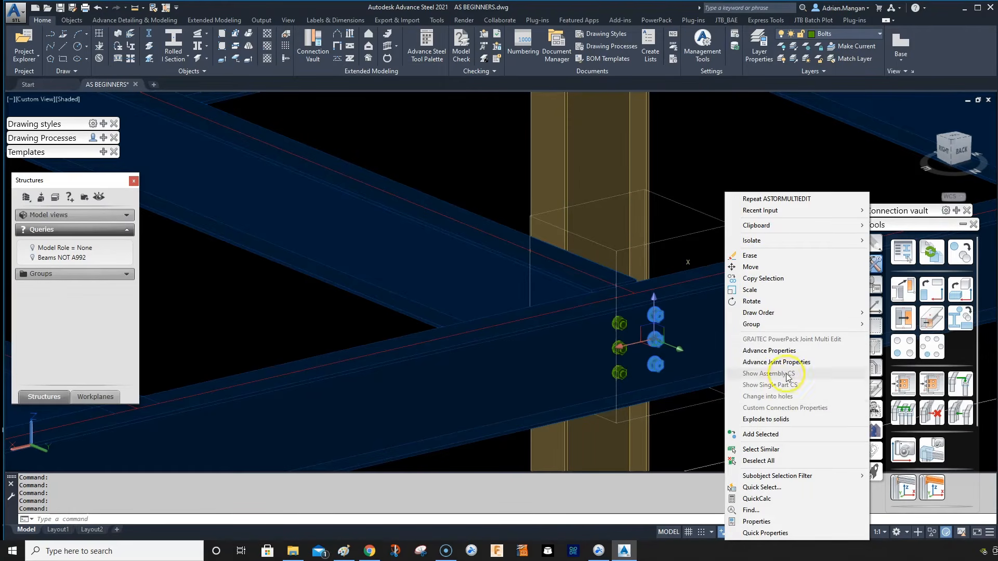
{"action": "key", "text": "Escape"}
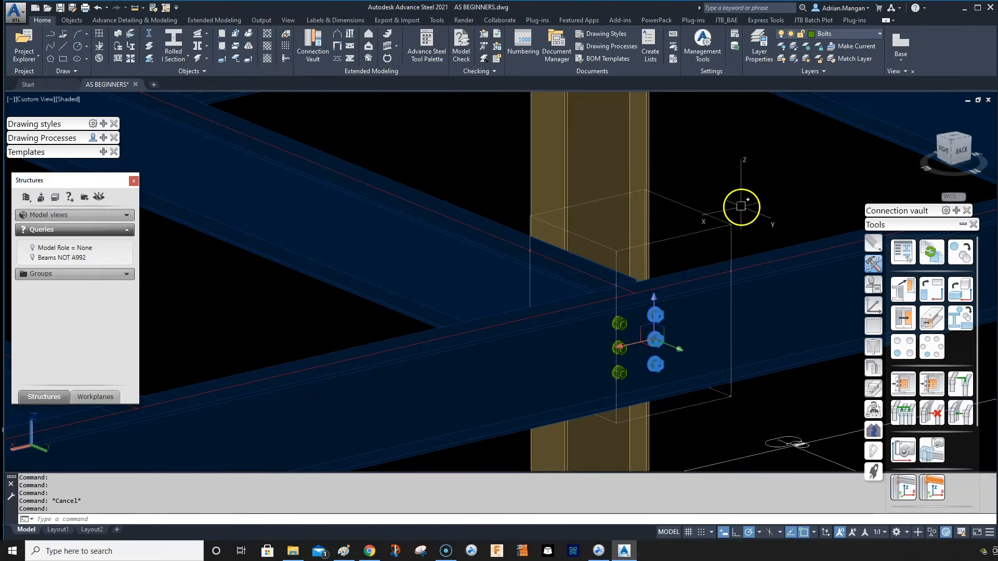
{"action": "right_click", "coordinate": [742, 206]}
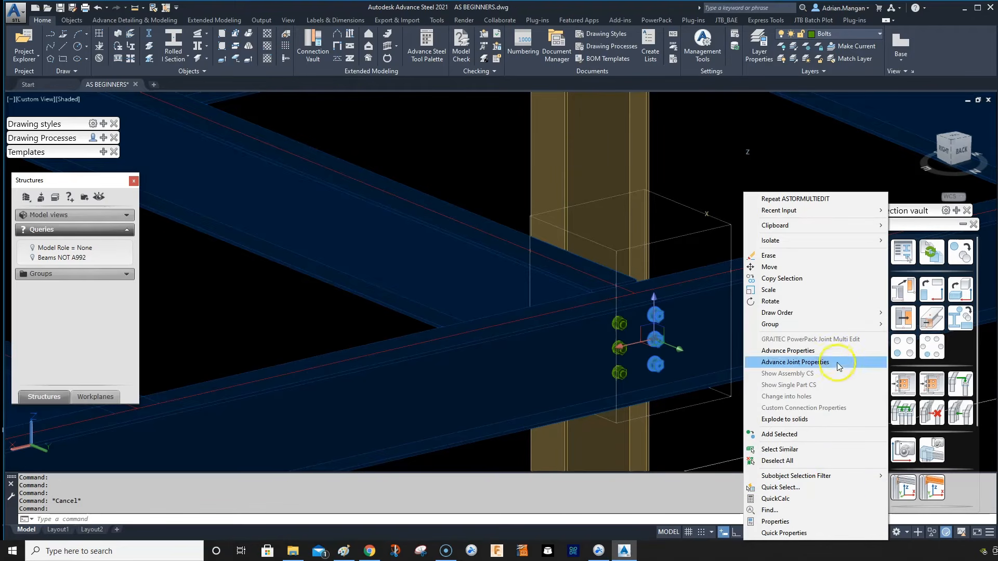
{"action": "key", "text": "Escape"}
{"action": "scroll", "coordinate": [675, 270], "scroll_direction": "down", "scroll_amount": 5}
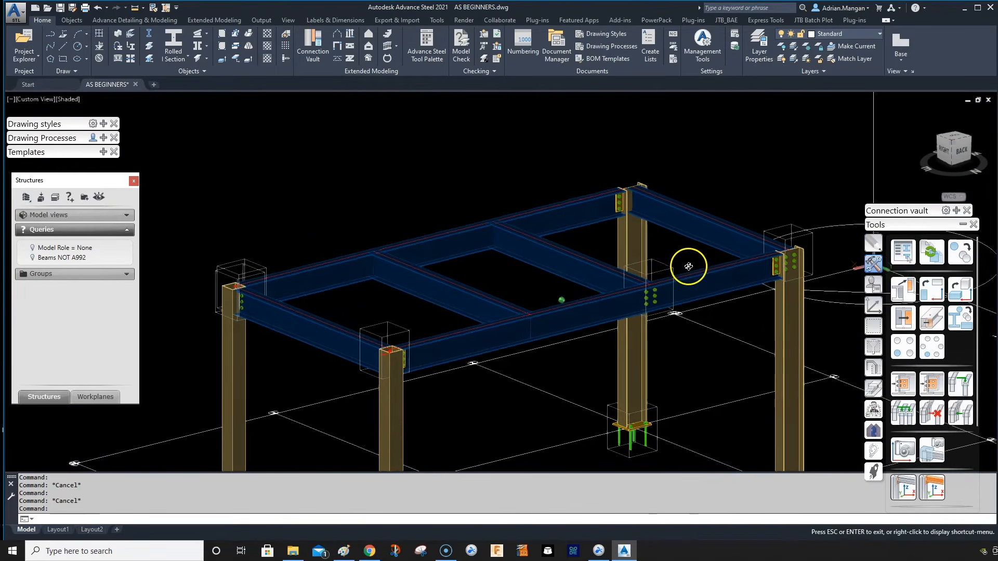
Transfer the cross beam's clip angle connection to the far corner column, with the column as main member and the end beam attached.
{"action": "scroll", "coordinate": [686, 266], "scroll_direction": "up", "scroll_amount": 5}
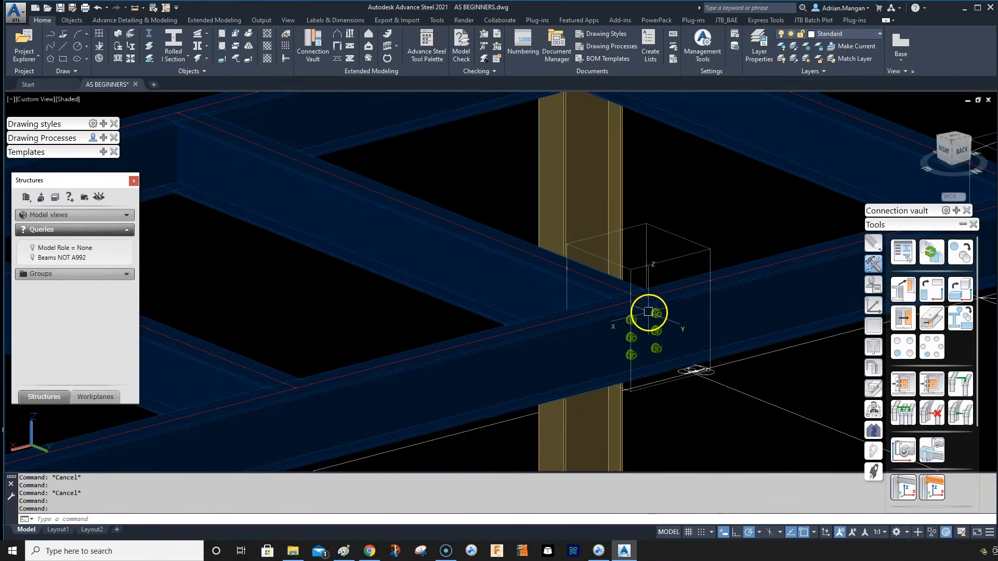
{"action": "left_click", "coordinate": [648, 312]}
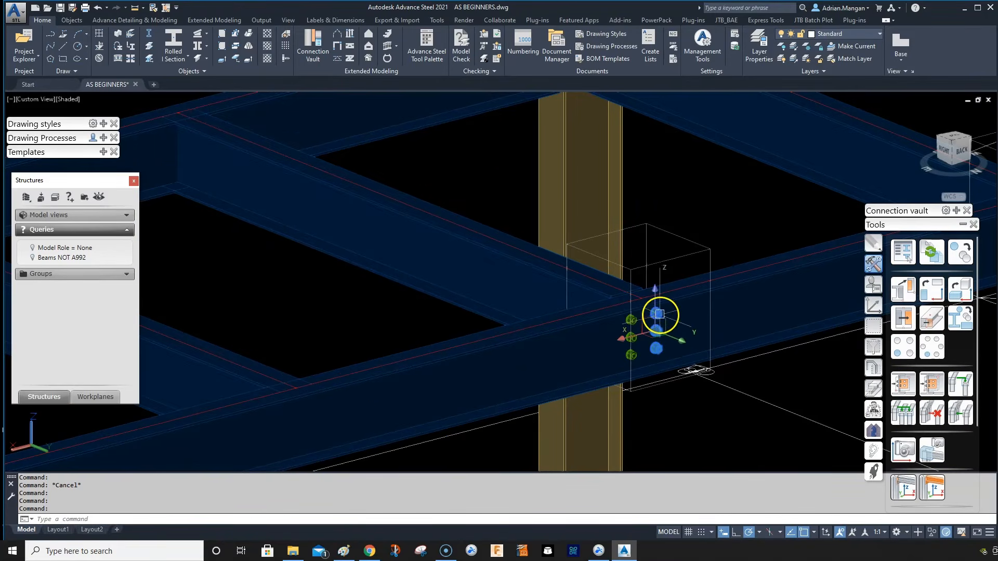
{"action": "left_click", "coordinate": [959, 388]}
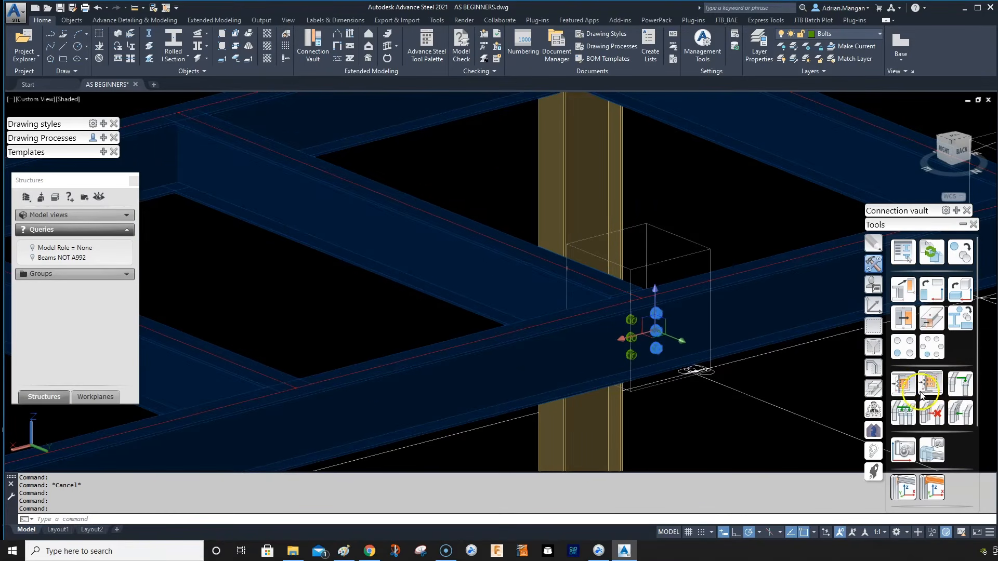
{"action": "scroll", "coordinate": [410, 289], "scroll_direction": "down", "scroll_amount": 4}
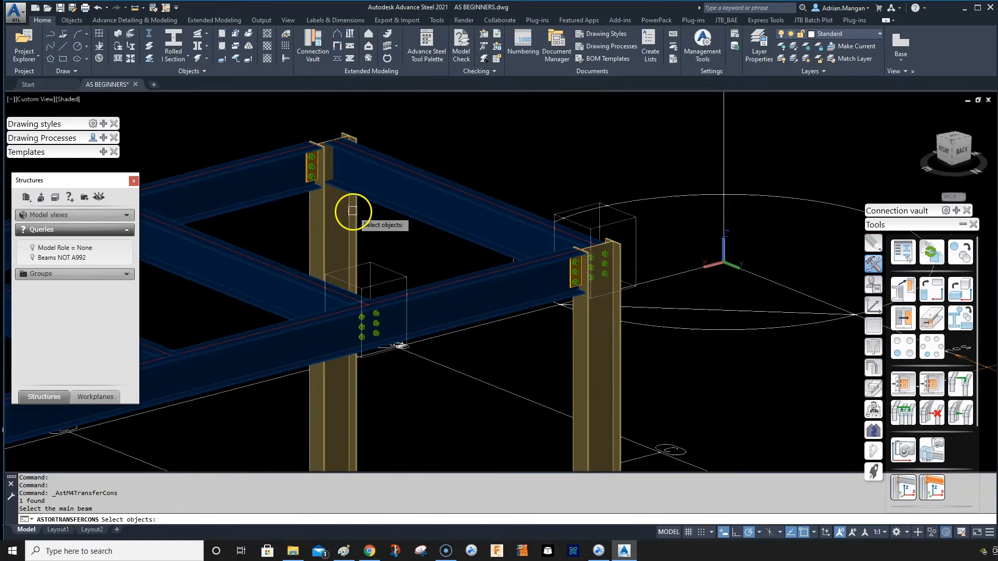
{"action": "left_click", "coordinate": [353, 211]}
{"action": "key", "text": "Return"}
{"action": "left_click", "coordinate": [373, 167]}
{"action": "key", "text": "Return"}
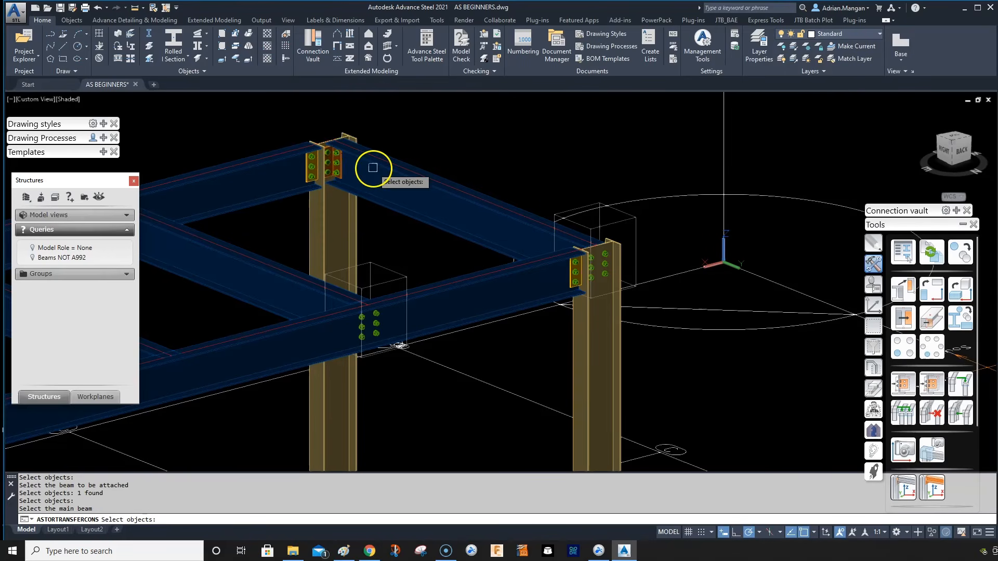
{"action": "key", "text": "Return"}
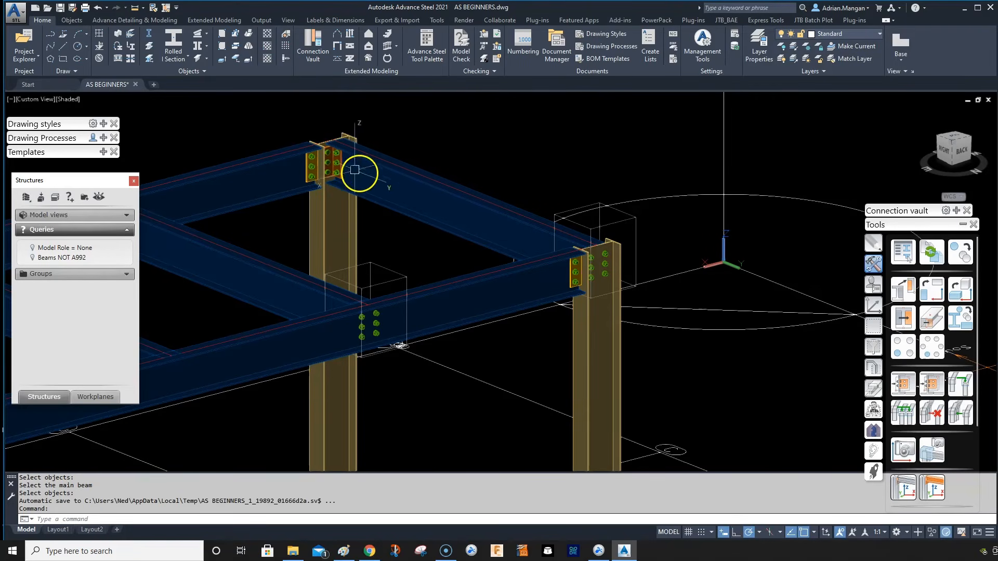
Delete the existing clip angle connection joining the end beam to the column at its opposite end.
{"action": "scroll", "coordinate": [354, 161], "scroll_direction": "up", "scroll_amount": 3}
{"action": "middle_click_drag", "start_coordinate": [341, 151], "coordinate": [369, 160], "text": "shift"}
{"action": "scroll", "coordinate": [369, 160], "scroll_direction": "down", "scroll_amount": 5}
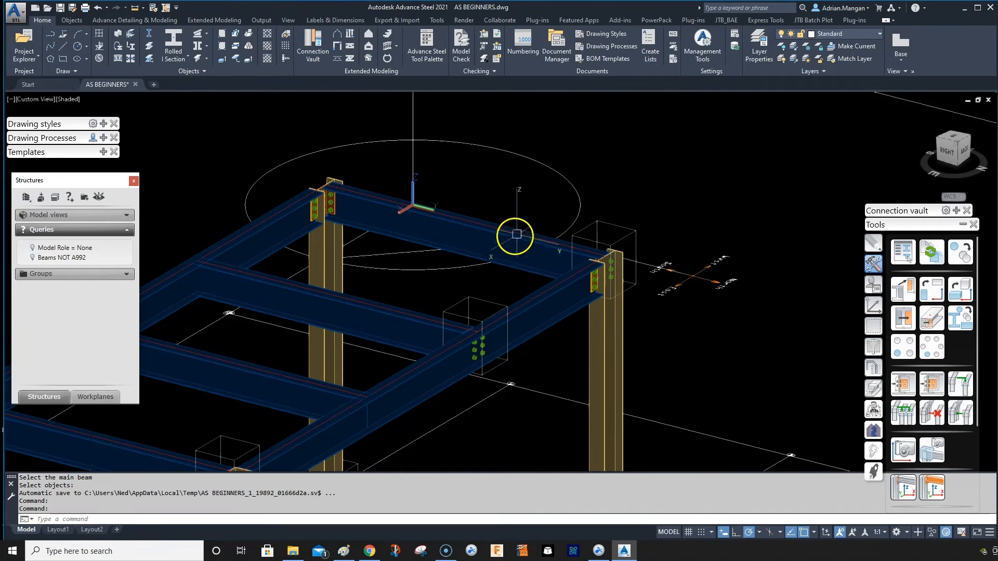
{"action": "middle_click_drag", "start_coordinate": [514, 231], "coordinate": [713, 167], "text": "shift"}
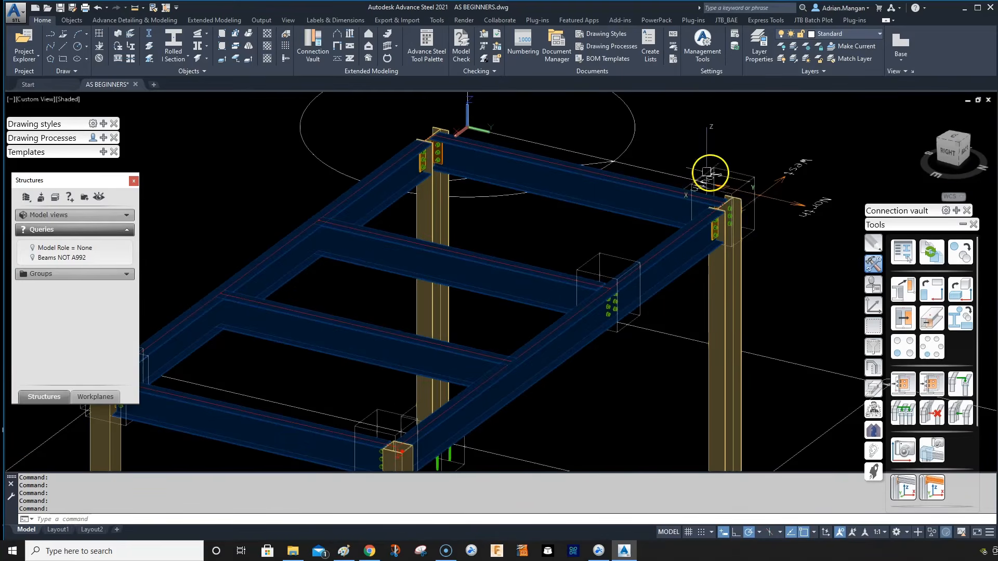
{"action": "scroll", "coordinate": [727, 182], "scroll_direction": "up", "scroll_amount": 5}
{"action": "scroll", "coordinate": [692, 229], "scroll_direction": "down", "scroll_amount": 5}
{"action": "middle_click_drag", "start_coordinate": [692, 228], "coordinate": [630, 217], "text": "shift"}
{"action": "scroll", "coordinate": [630, 218], "scroll_direction": "up", "scroll_amount": 3}
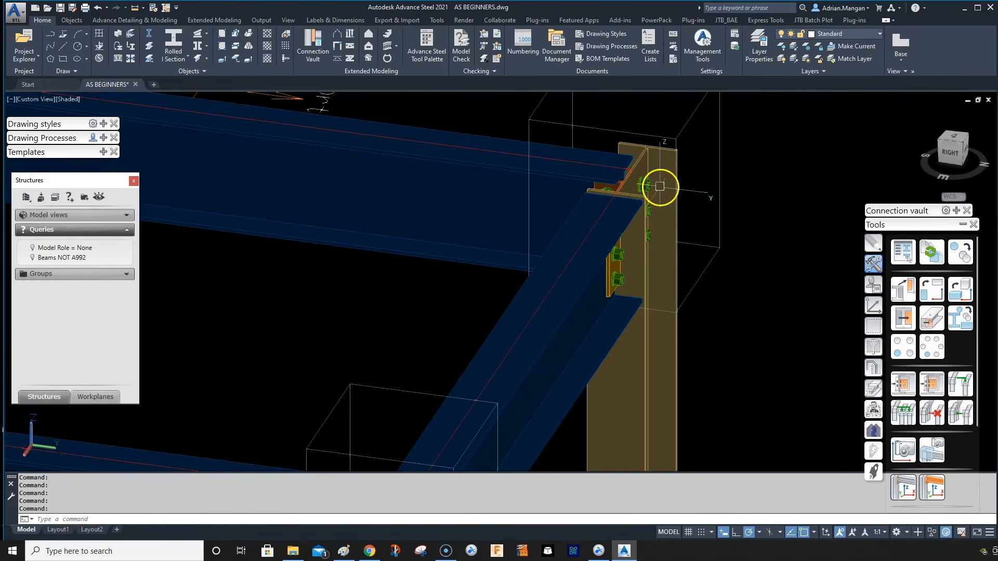
{"action": "left_click", "coordinate": [646, 182]}
{"action": "key", "text": "Delete"}
Transfer the end beam's new clip angle connection as a slave to its opposite end, using the column there as main member.
{"action": "scroll", "coordinate": [720, 128], "scroll_direction": "down", "scroll_amount": 7}
{"action": "middle_click_drag", "start_coordinate": [720, 127], "coordinate": [681, 198]}
{"action": "scroll", "coordinate": [424, 156], "scroll_direction": "up", "scroll_amount": 5}
{"action": "left_click", "coordinate": [402, 213]}
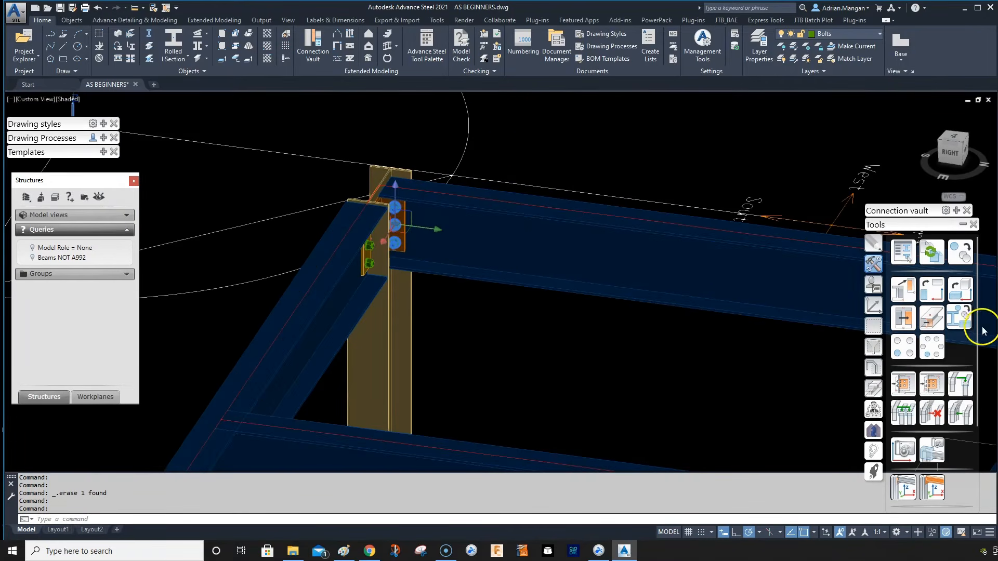
{"action": "left_click", "coordinate": [961, 387]}
{"action": "scroll", "coordinate": [629, 268], "scroll_direction": "down", "scroll_amount": 4}
{"action": "middle_click_drag", "start_coordinate": [826, 291], "coordinate": [408, 252]}
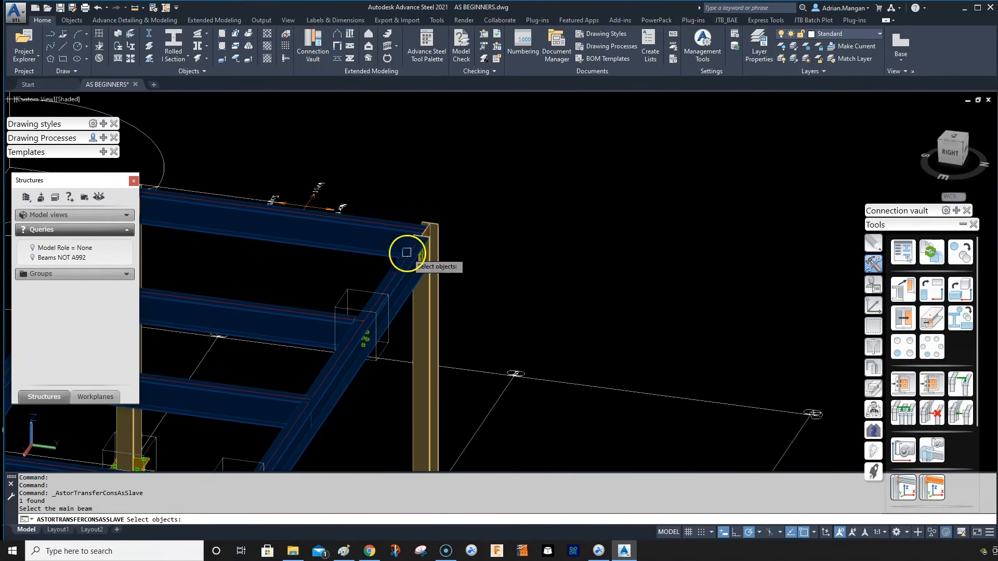
{"action": "scroll", "coordinate": [409, 256], "scroll_direction": "up", "scroll_amount": 4}
{"action": "left_click", "coordinate": [434, 328]}
{"action": "left_click", "coordinate": [433, 328], "text": "shift"}
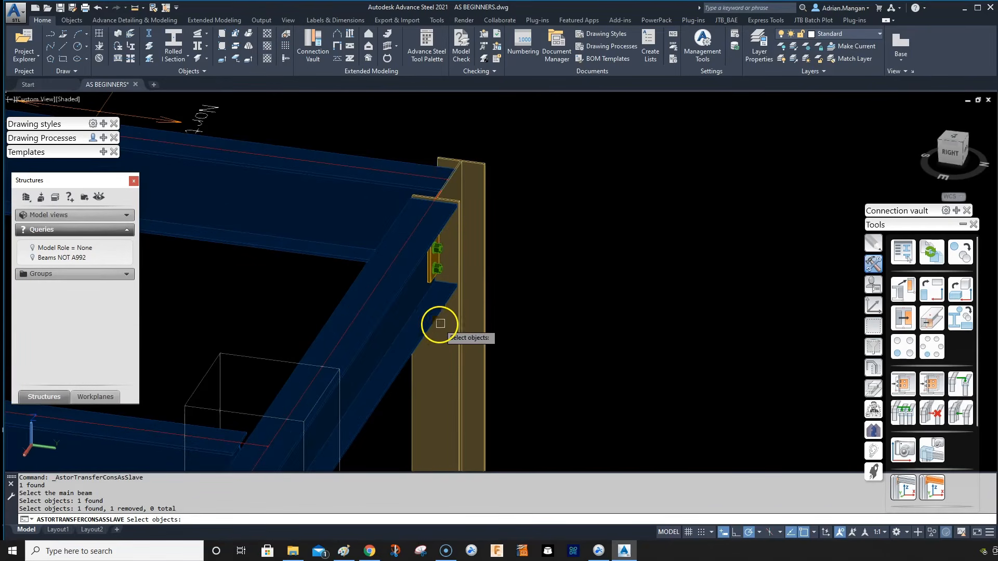
{"action": "left_click", "coordinate": [451, 329]}
{"action": "key", "text": "Return"}
{"action": "left_click", "coordinate": [388, 175]}
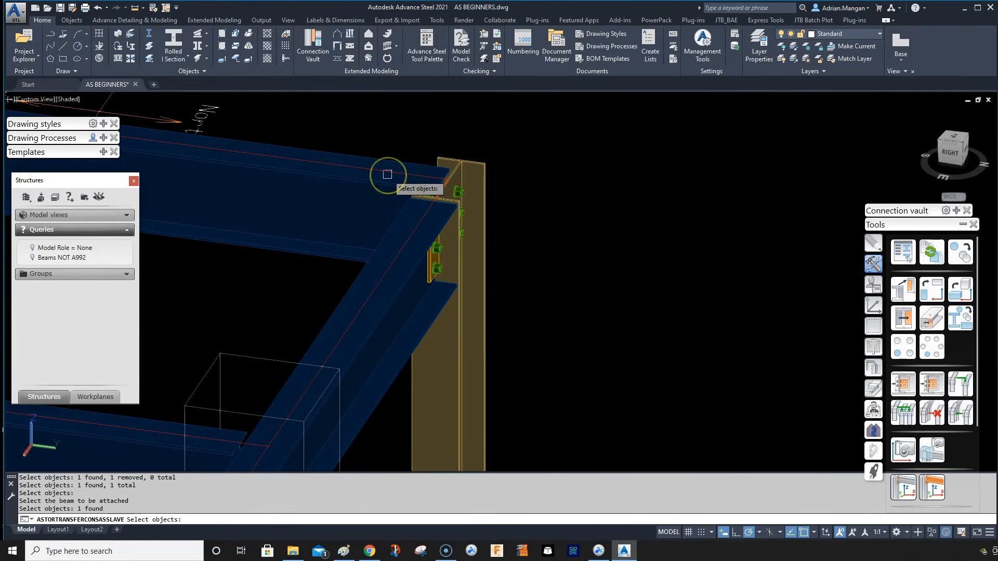
{"action": "key", "text": "Return"}
Transfer the first cross beam's clip angle connection as a slave to its unconnected end at the opposite outer beam.
{"action": "scroll", "coordinate": [419, 194], "scroll_direction": "down", "scroll_amount": 4}
{"action": "middle_click_drag", "start_coordinate": [598, 178], "coordinate": [510, 196], "text": "shift"}
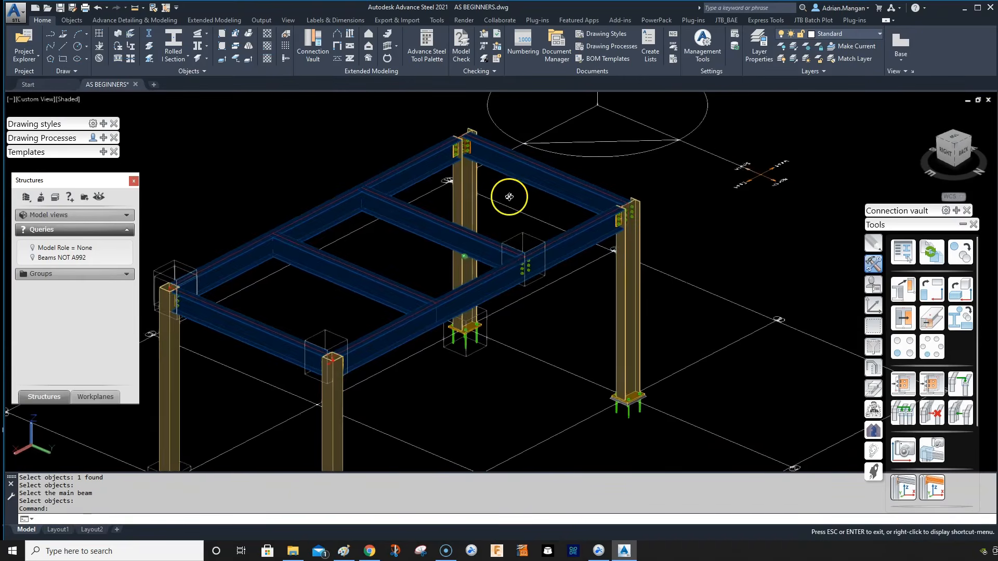
{"action": "scroll", "coordinate": [527, 271], "scroll_direction": "up", "scroll_amount": 5}
{"action": "left_click", "coordinate": [558, 248]}
{"action": "scroll", "coordinate": [611, 249], "scroll_direction": "down", "scroll_amount": 5}
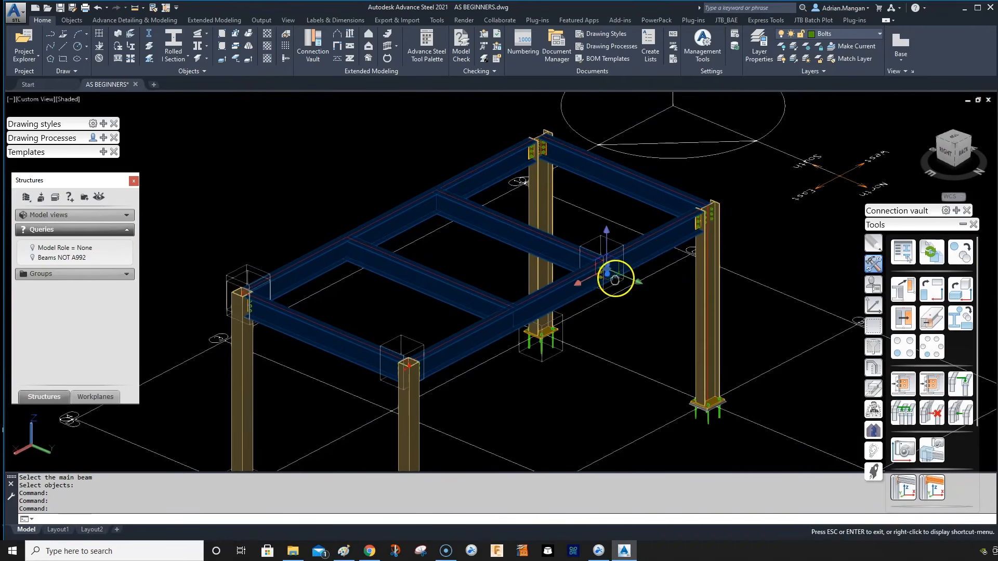
{"action": "left_click", "coordinate": [961, 390]}
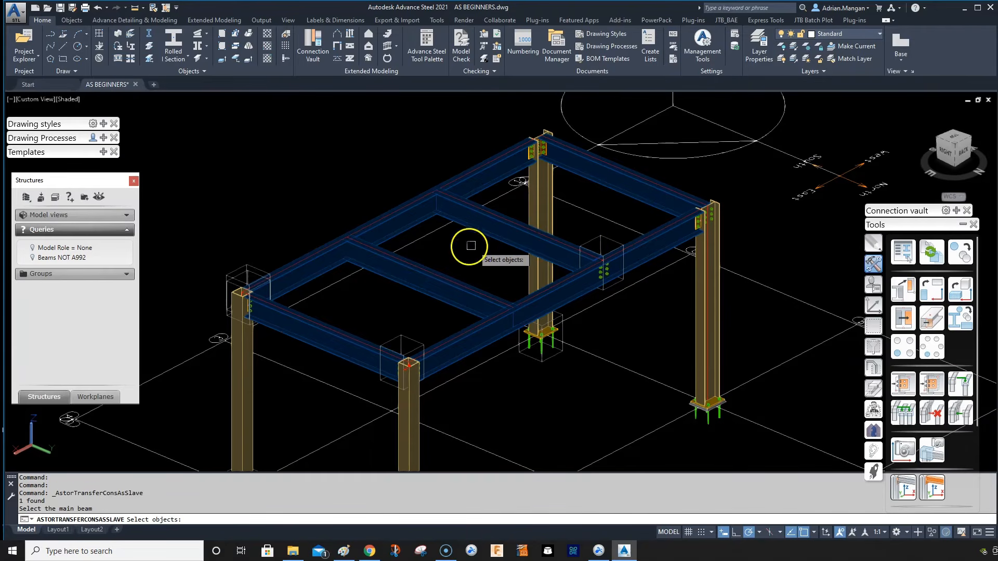
{"action": "left_click", "coordinate": [423, 216]}
{"action": "key", "text": "Return"}
{"action": "left_click", "coordinate": [451, 214]}
{"action": "key", "text": "Return"}
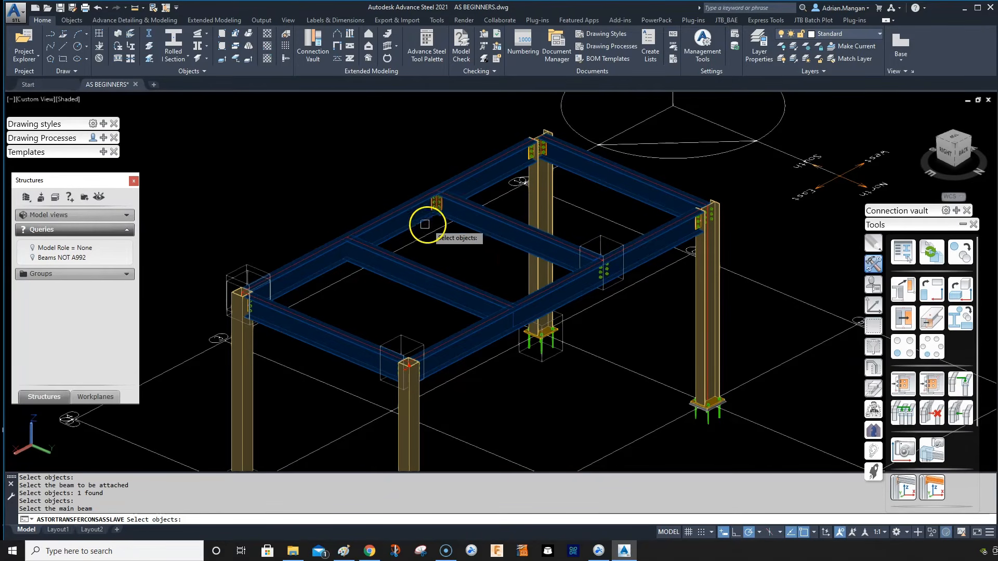
Apply the same slave clip angle between that outer beam and the second cross beam.
{"action": "left_click", "coordinate": [385, 229]}
{"action": "key", "text": "Return"}
{"action": "left_click", "coordinate": [380, 255]}
{"action": "key", "text": "Return"}
{"action": "key", "text": "Return"}
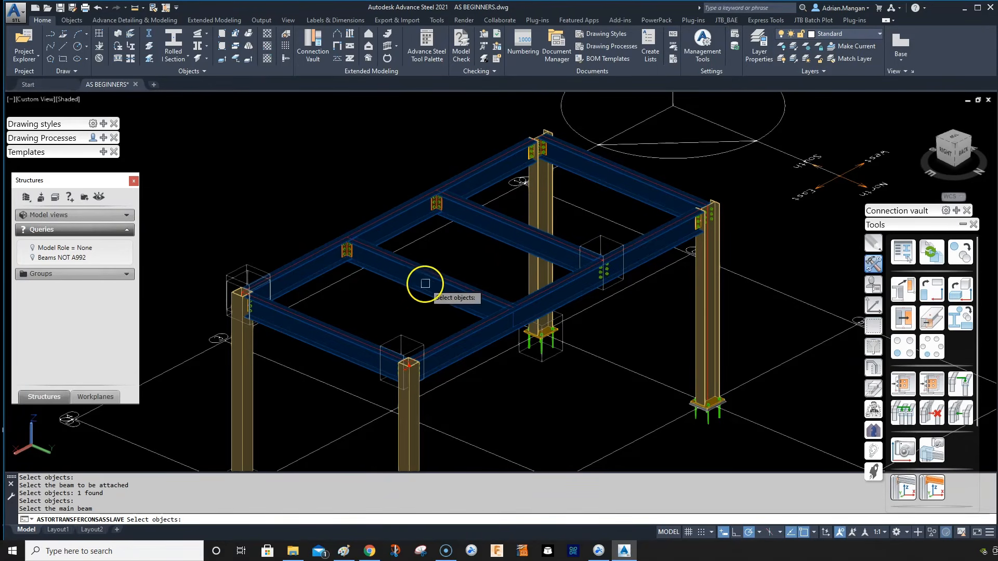
Apply the slave clip angle to the second cross beam's other end at the near outer beam and finish the transfer.
{"action": "left_click", "coordinate": [466, 340]}
{"action": "key", "text": "Return"}
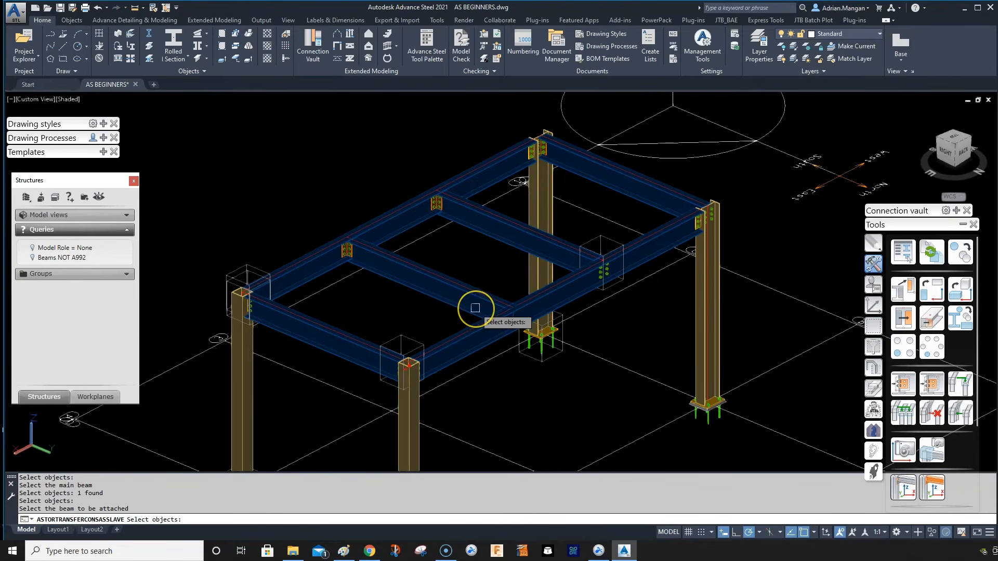
{"action": "left_click", "coordinate": [475, 308]}
{"action": "key", "text": "Return"}
{"action": "key", "text": "Return"}
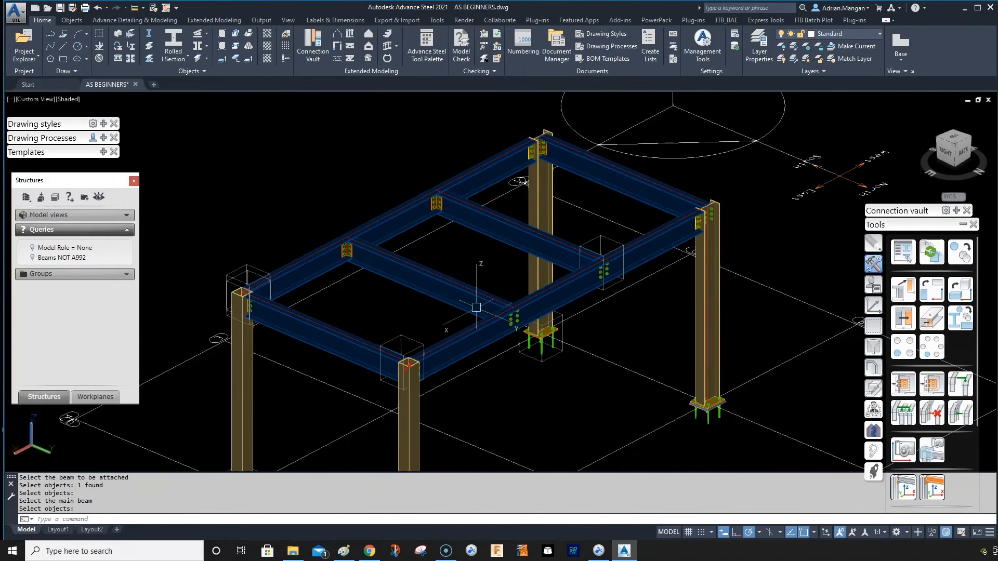
Add an end plate from the plates at beam connections to the open top of the far corner tube column.
{"action": "middle_click_drag", "start_coordinate": [486, 304], "coordinate": [647, 252], "text": "shift"}
{"action": "key", "text": "Escape"}
{"action": "scroll", "coordinate": [648, 252], "scroll_direction": "up", "scroll_amount": 5}
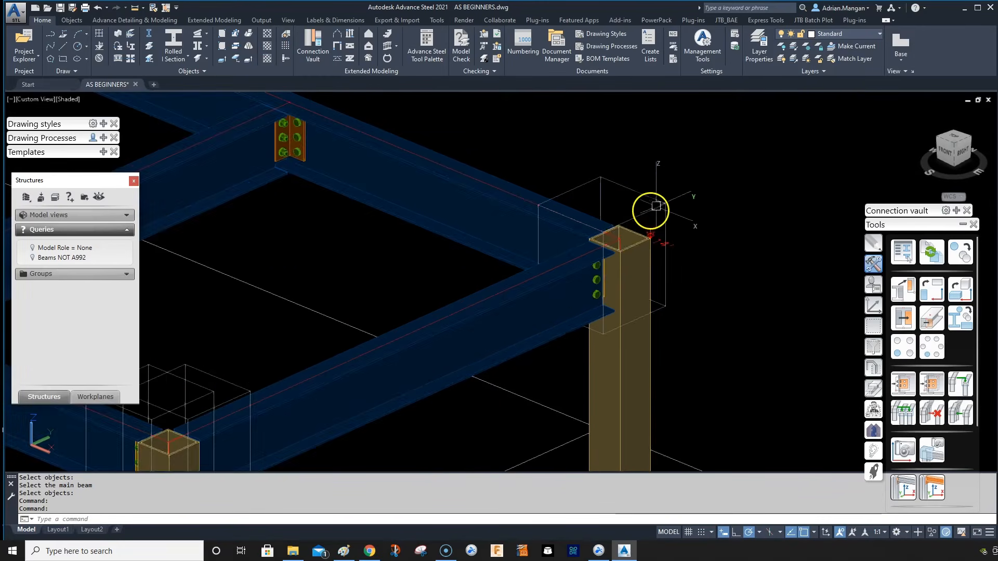
{"action": "middle_click_drag", "start_coordinate": [792, 289], "coordinate": [736, 261]}
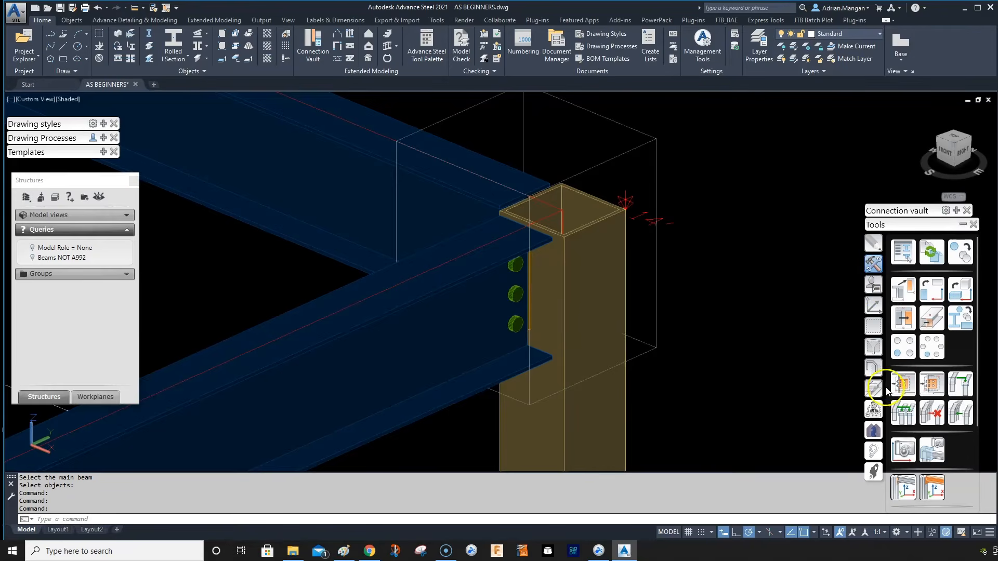
{"action": "left_click", "coordinate": [958, 211]}
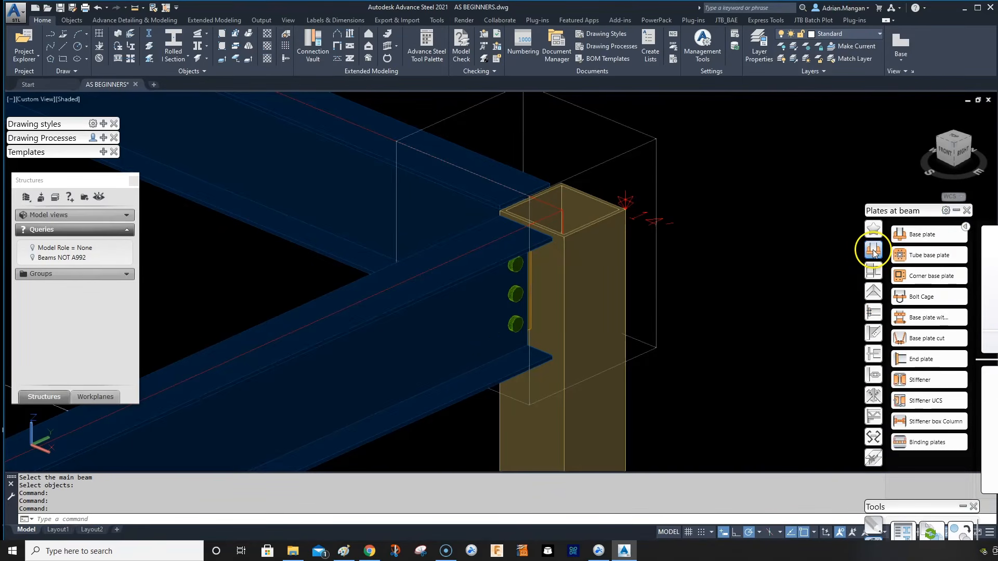
{"action": "left_click", "coordinate": [873, 247]}
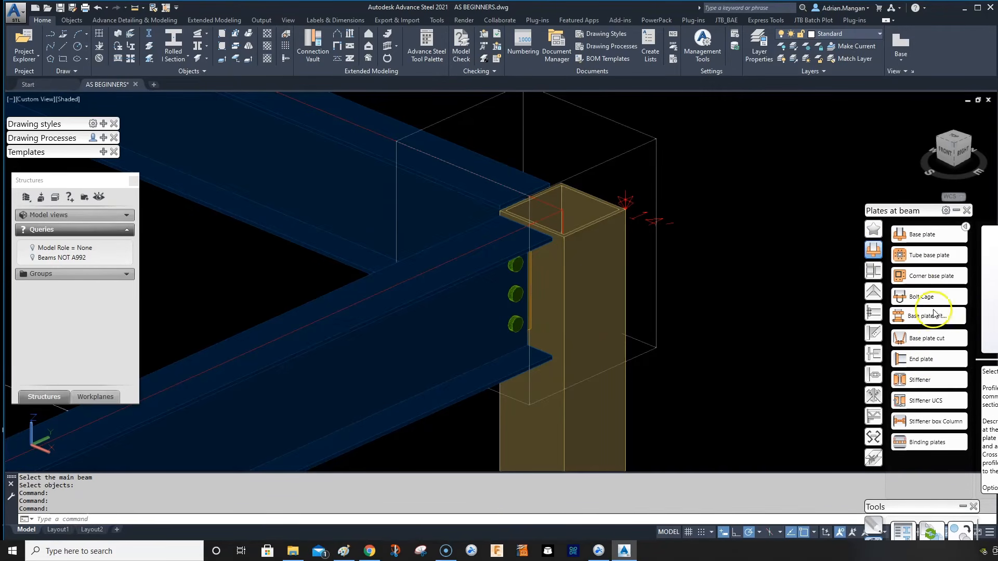
{"action": "left_click", "coordinate": [928, 359]}
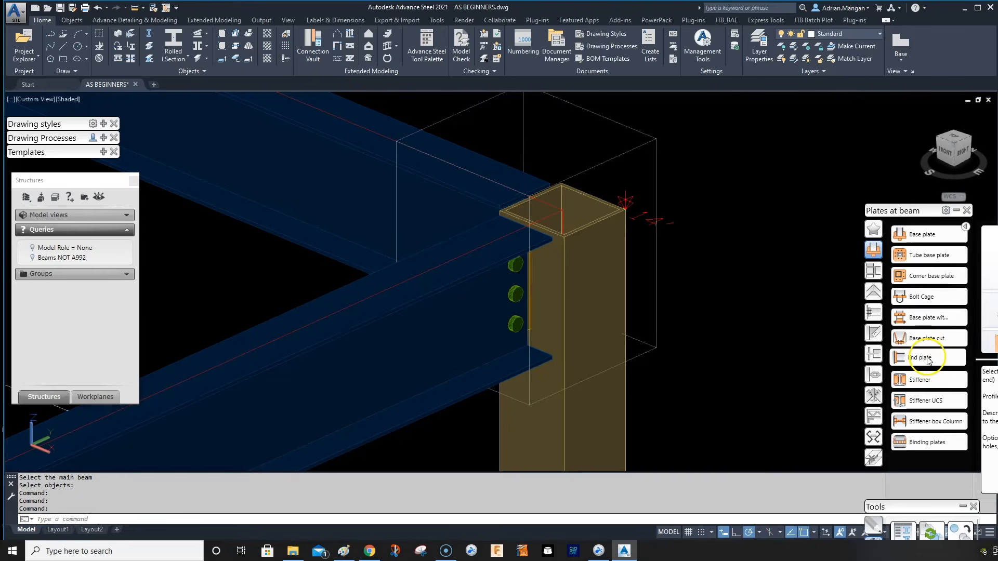
{"action": "left_click", "coordinate": [625, 232]}
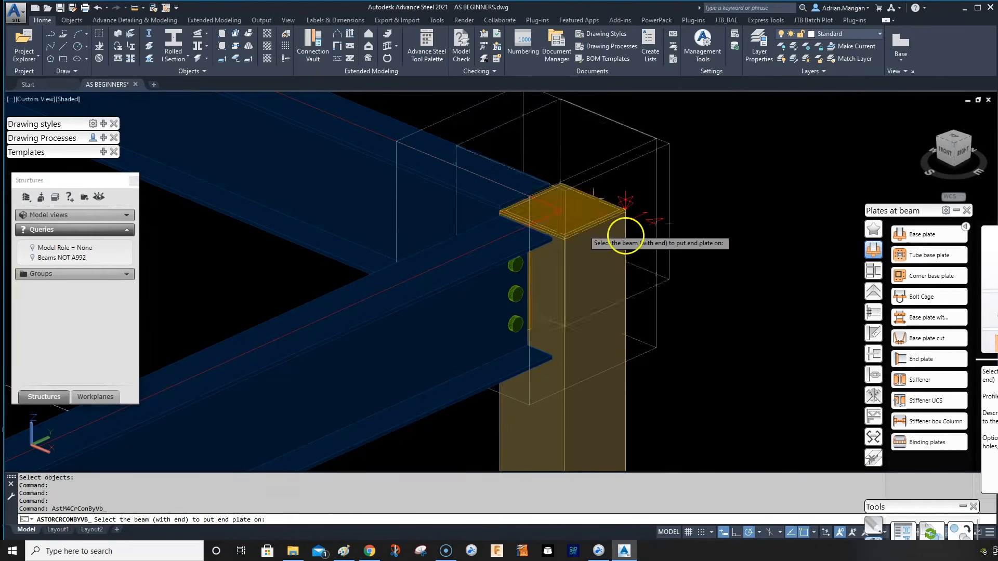
Set the cap end plate's thickness to 3/8" and check its projection and layout options.
{"action": "left_click", "coordinate": [636, 181]}
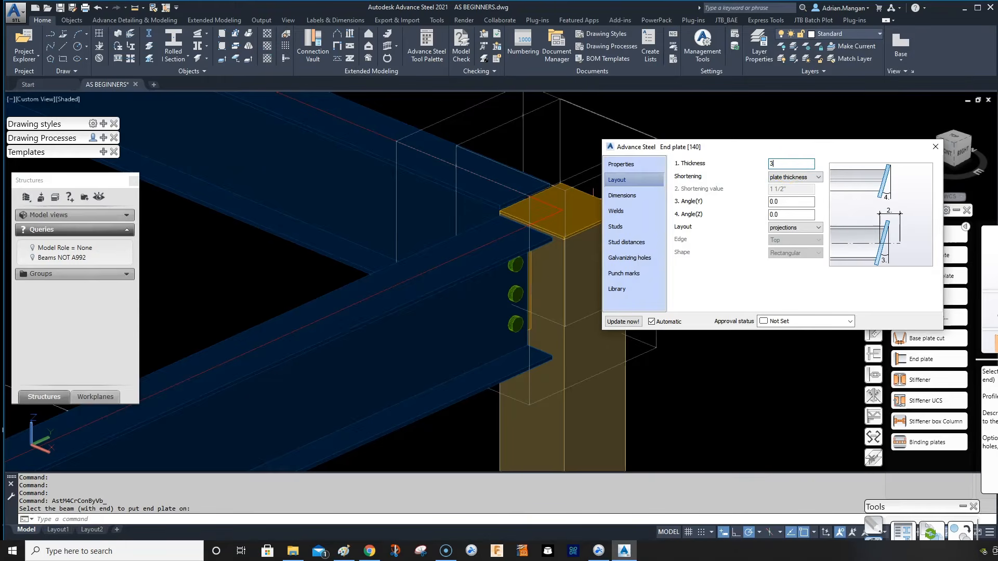
{"action": "type", "text": "3/8"}
{"action": "key", "text": "Return"}
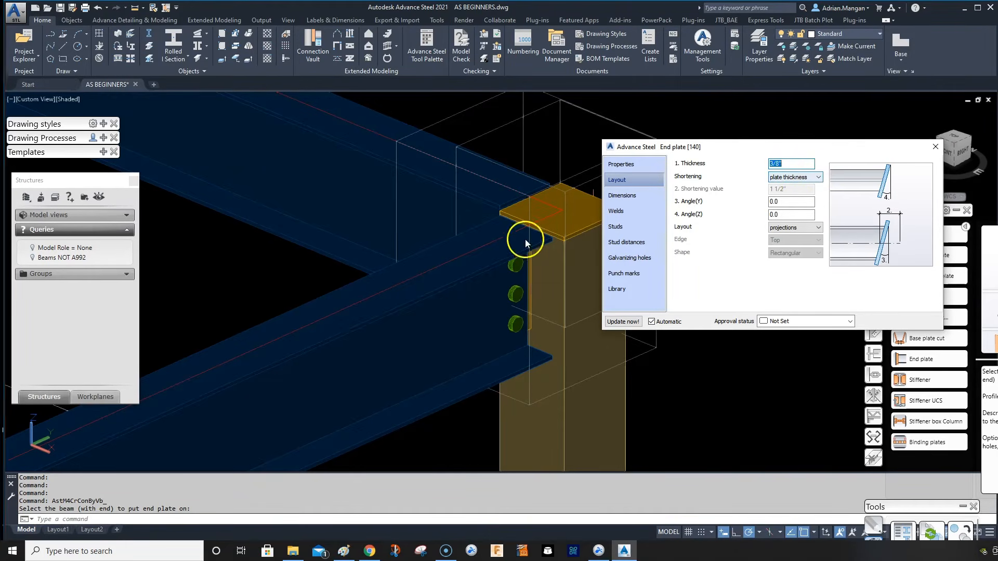
{"action": "middle_click_drag", "start_coordinate": [523, 238], "coordinate": [452, 236], "text": "shift"}
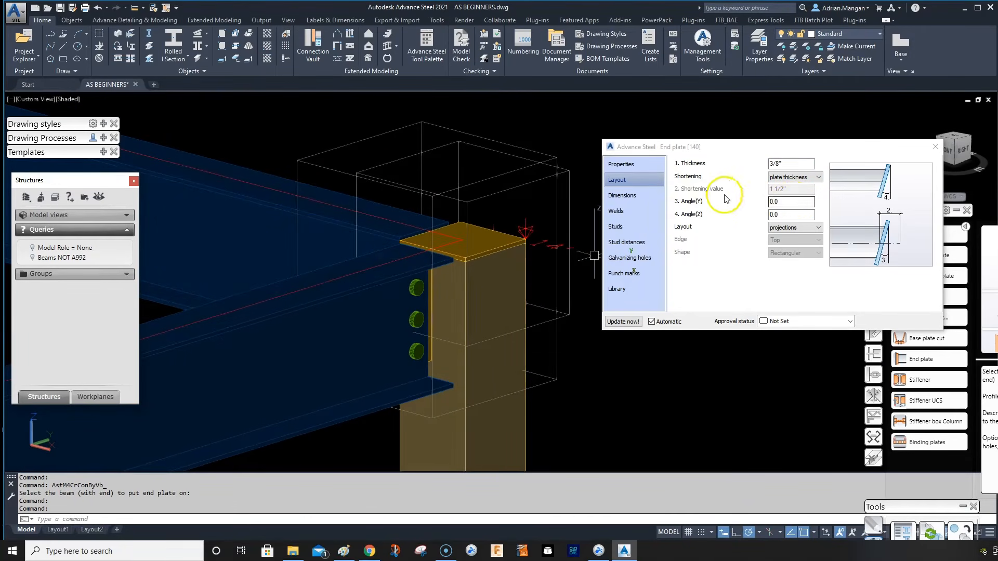
{"action": "left_click", "coordinate": [646, 199]}
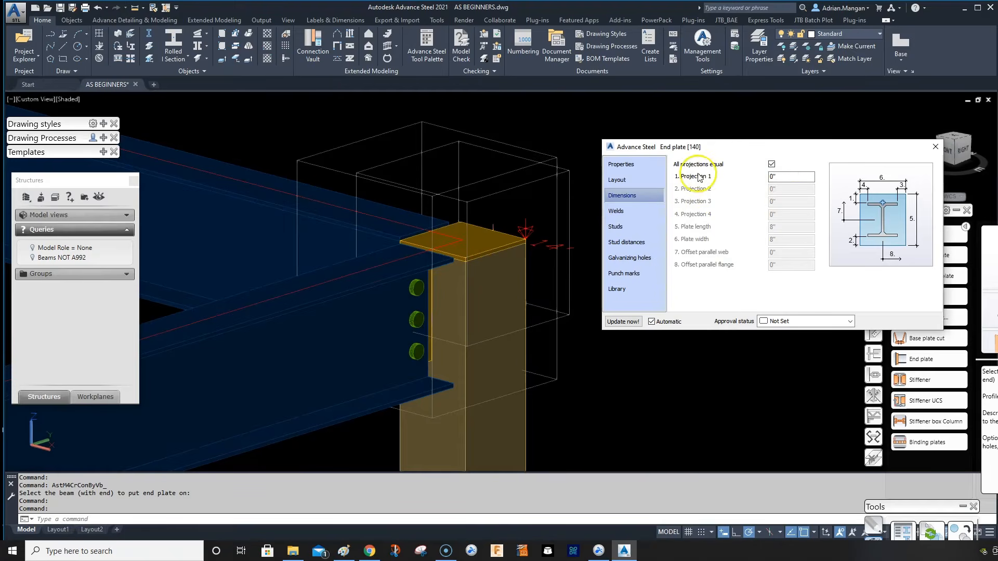
{"action": "left_click", "coordinate": [623, 182]}
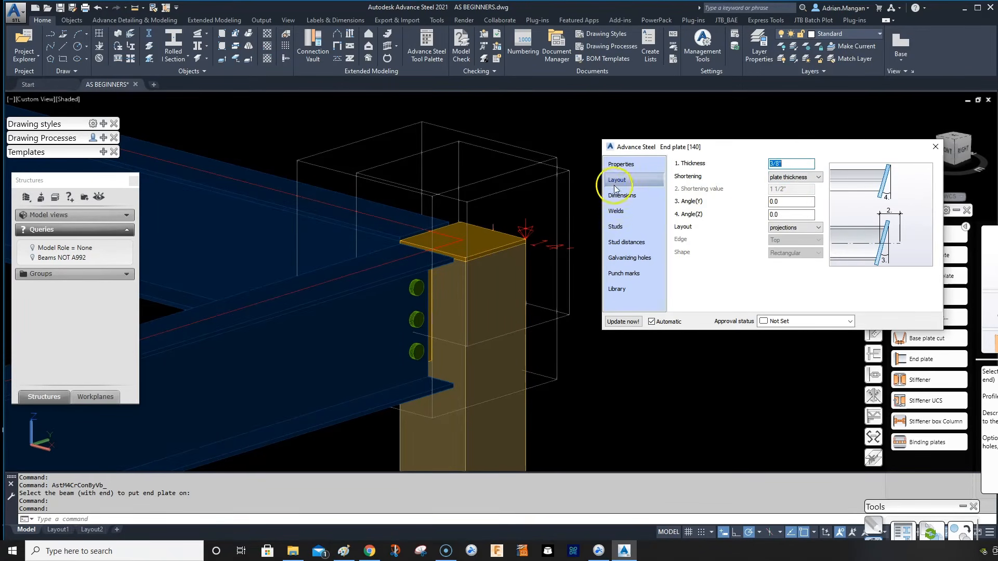
{"action": "left_click", "coordinate": [783, 228]}
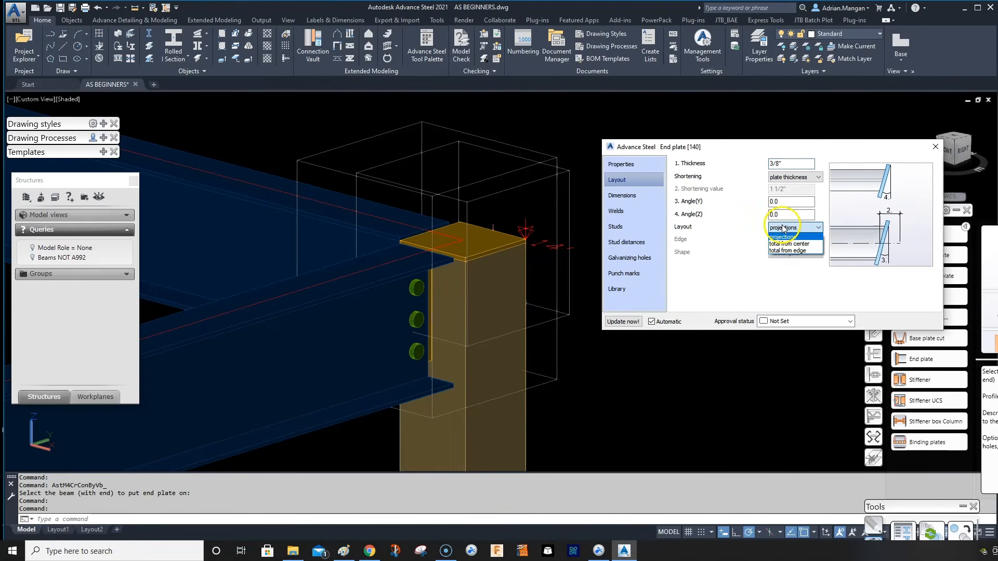
{"action": "left_click", "coordinate": [783, 228]}
Set the end plate's weld thickness at the web to 3/16" and finish the connection.
{"action": "left_click", "coordinate": [619, 211]}
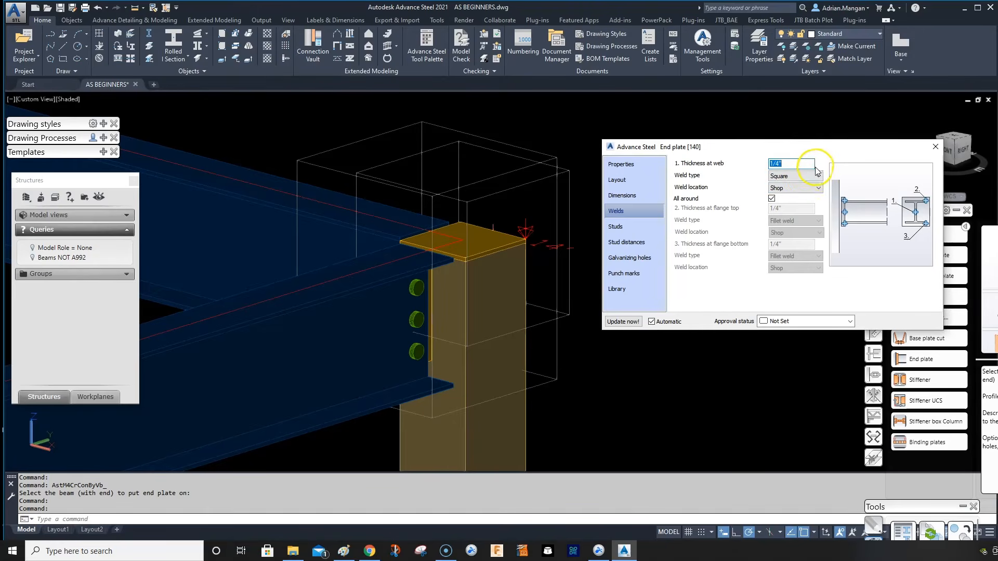
{"action": "type", "text": "3"}
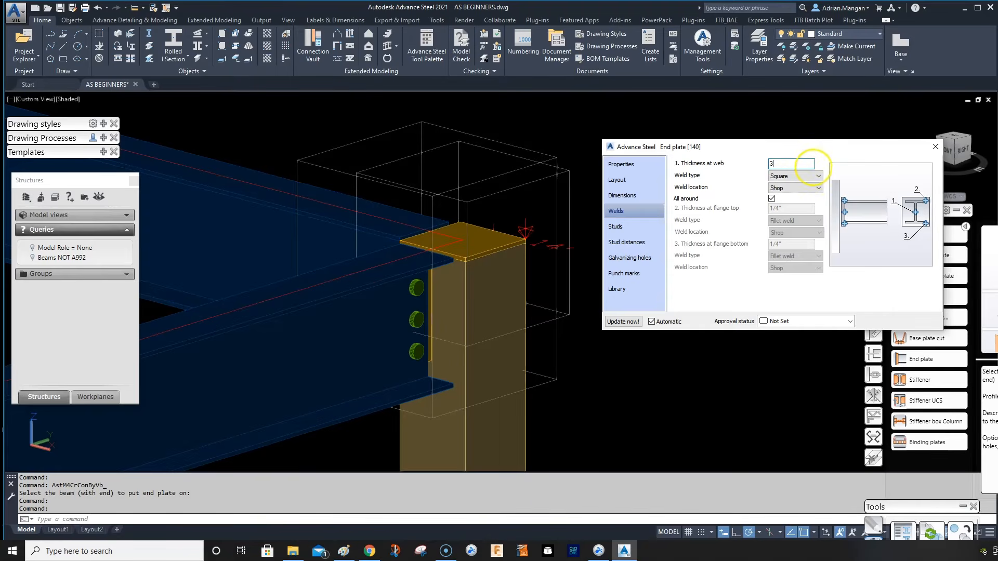
{"action": "type", "text": "/16"}
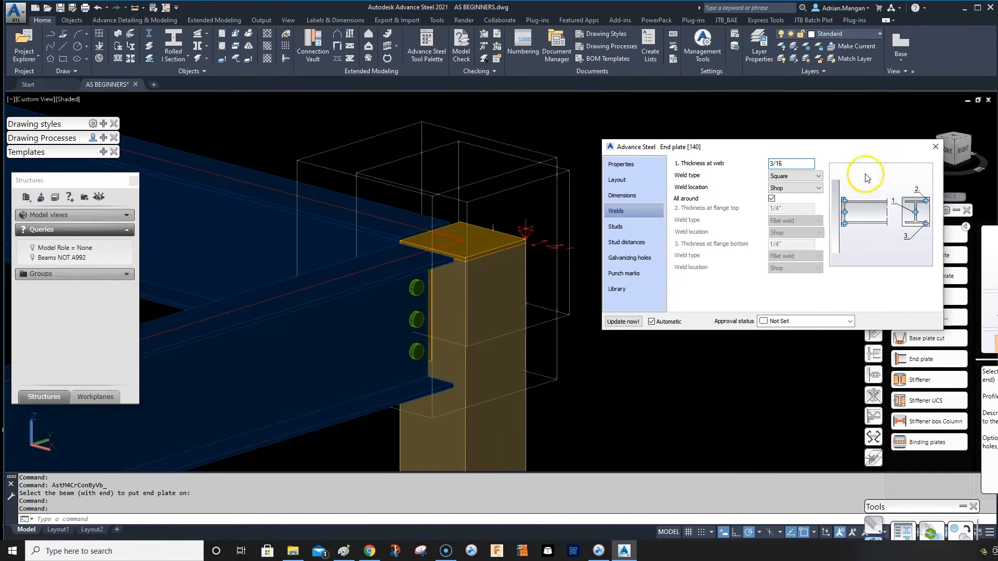
{"action": "left_click", "coordinate": [934, 148]}
Transfer the end plate connection as a slave to the top of the other tube column.
{"action": "scroll", "coordinate": [652, 203], "scroll_direction": "down", "scroll_amount": 8}
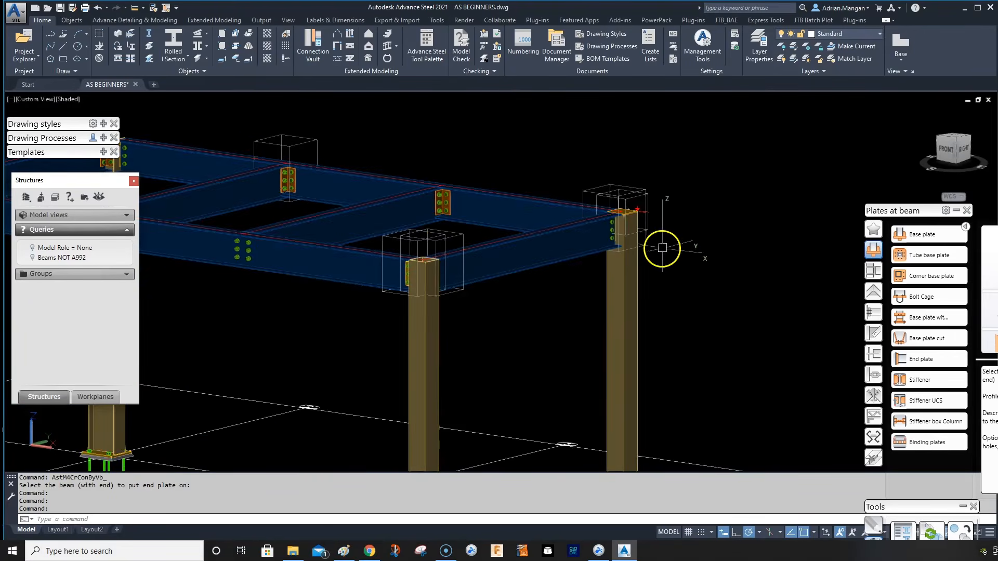
{"action": "scroll", "coordinate": [691, 215], "scroll_direction": "up", "scroll_amount": 8}
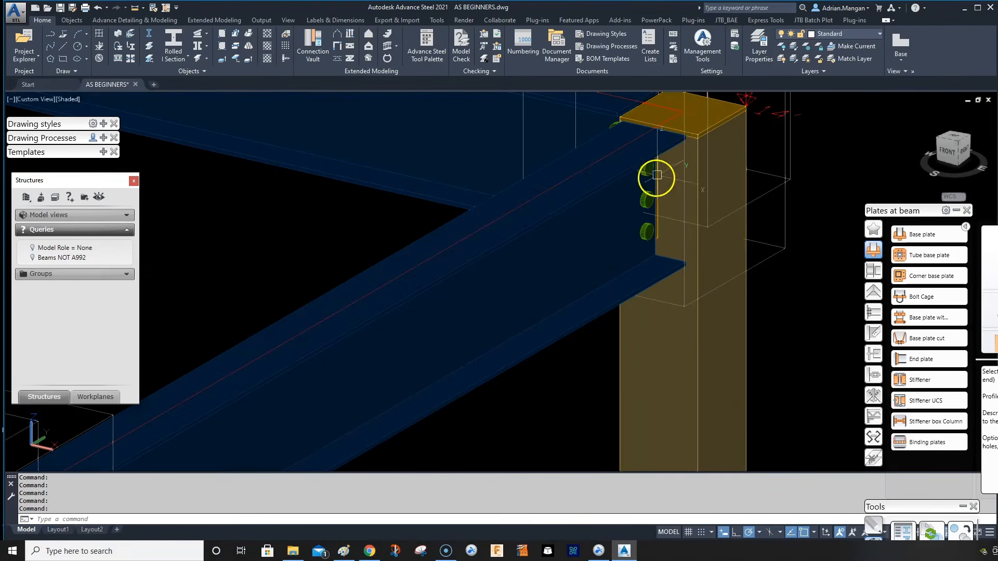
{"action": "left_click", "coordinate": [699, 131]}
{"action": "scroll", "coordinate": [708, 130], "scroll_direction": "down", "scroll_amount": 5}
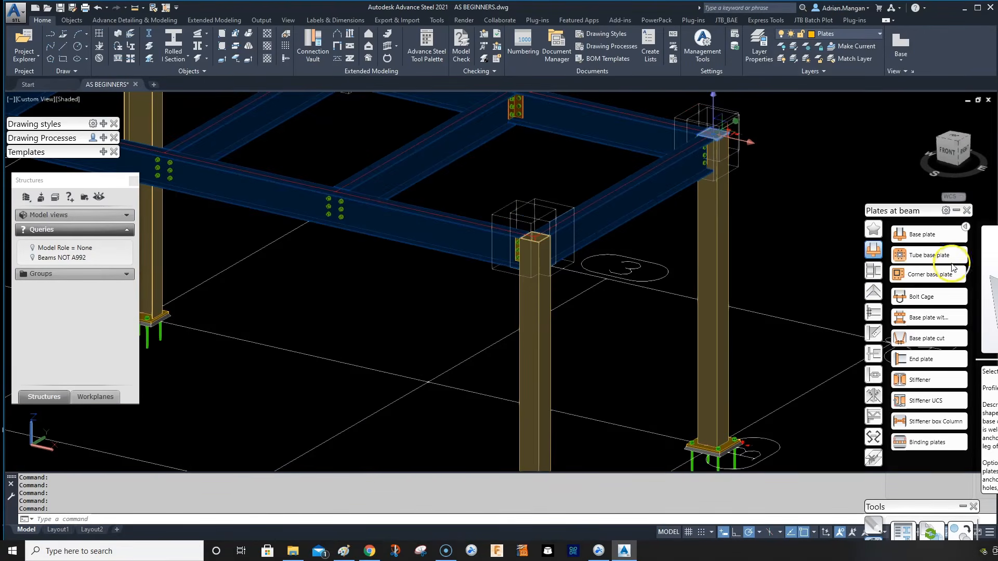
{"action": "left_click", "coordinate": [956, 210]}
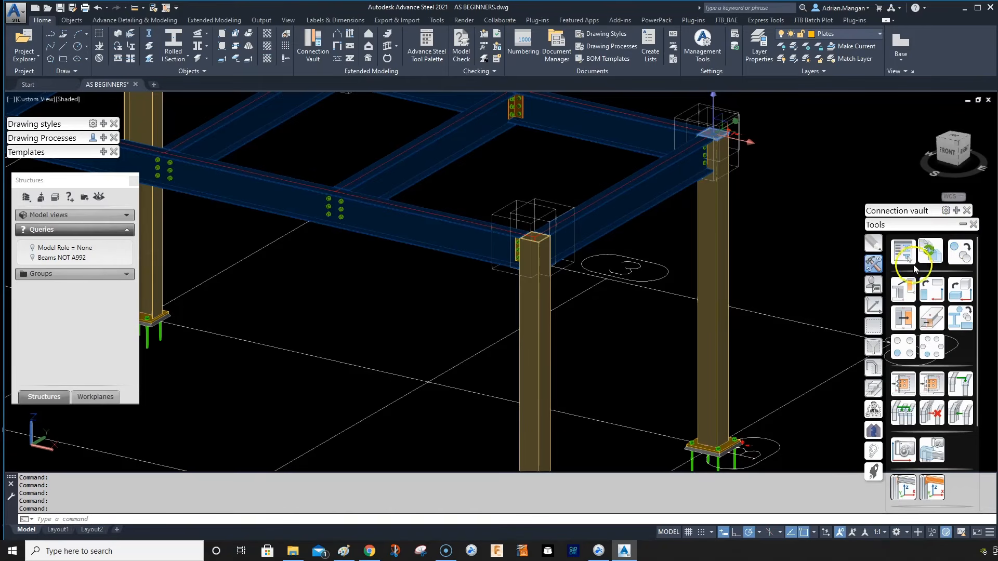
{"action": "left_click", "coordinate": [955, 375]}
{"action": "scroll", "coordinate": [538, 234], "scroll_direction": "up", "scroll_amount": 4}
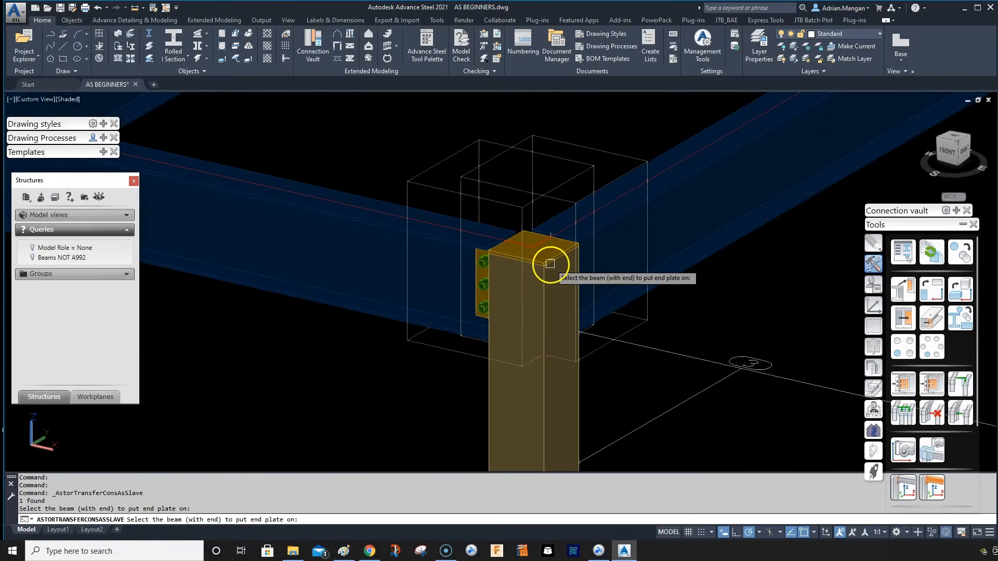
{"action": "left_click", "coordinate": [550, 263]}
{"action": "scroll", "coordinate": [552, 263], "scroll_direction": "down", "scroll_amount": 6}
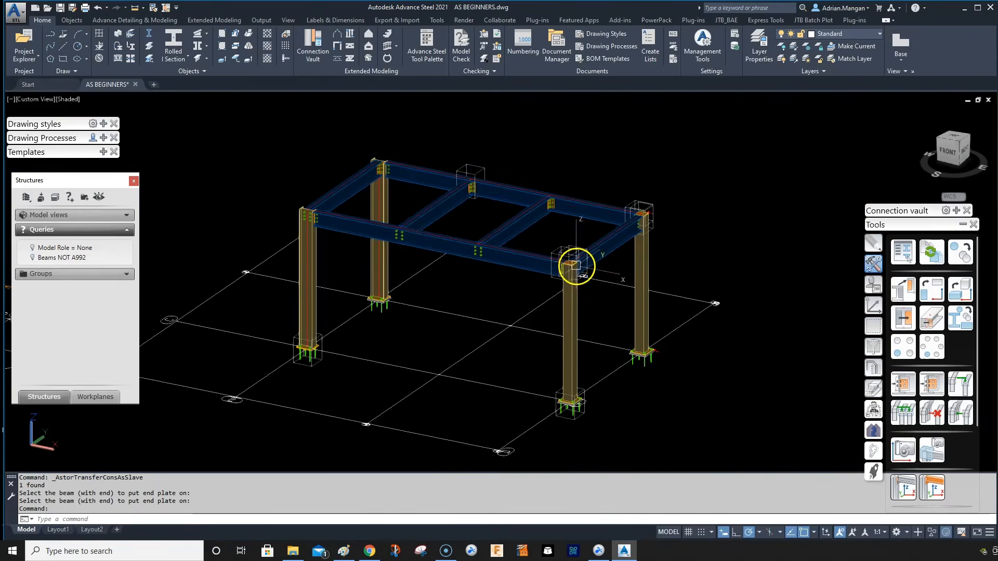
Copy the grout under one wide-flange column's base plate to the other wide-flange column's base, using the base plate corner as reference point.
{"action": "middle_click_drag", "start_coordinate": [576, 266], "coordinate": [741, 288], "text": "shift"}
{"action": "scroll", "coordinate": [702, 350], "scroll_direction": "up", "scroll_amount": 6}
{"action": "scroll", "coordinate": [736, 352], "scroll_direction": "down", "scroll_amount": 6}
{"action": "scroll", "coordinate": [626, 334], "scroll_direction": "up", "scroll_amount": 6}
{"action": "left_click", "coordinate": [605, 324]}
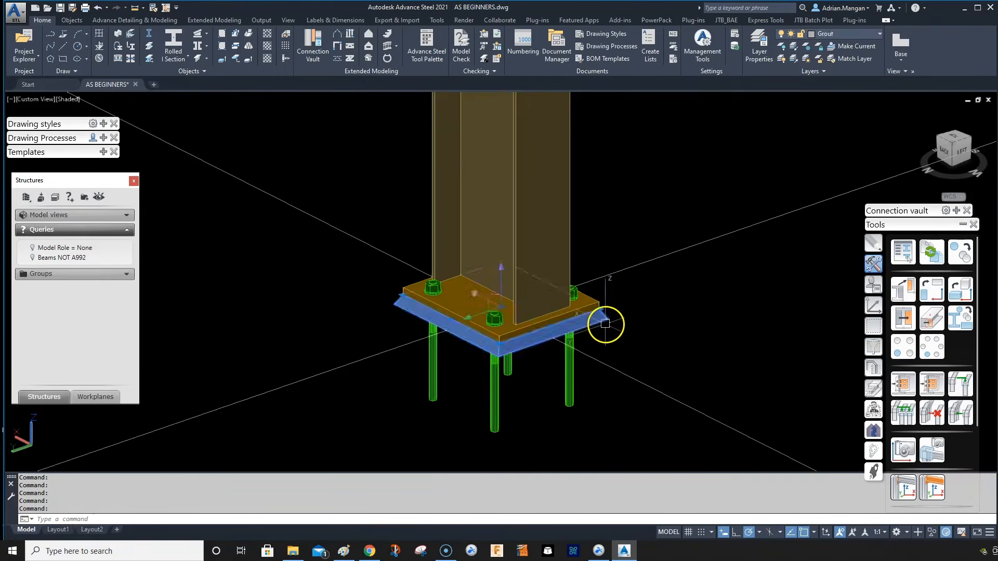
{"action": "right_click", "coordinate": [670, 281]}
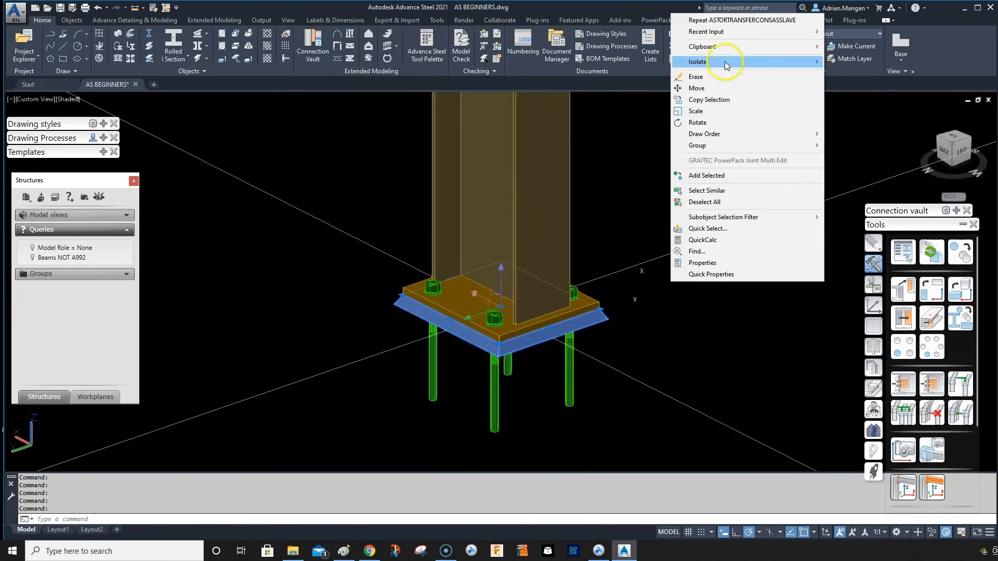
{"action": "left_click", "coordinate": [719, 100]}
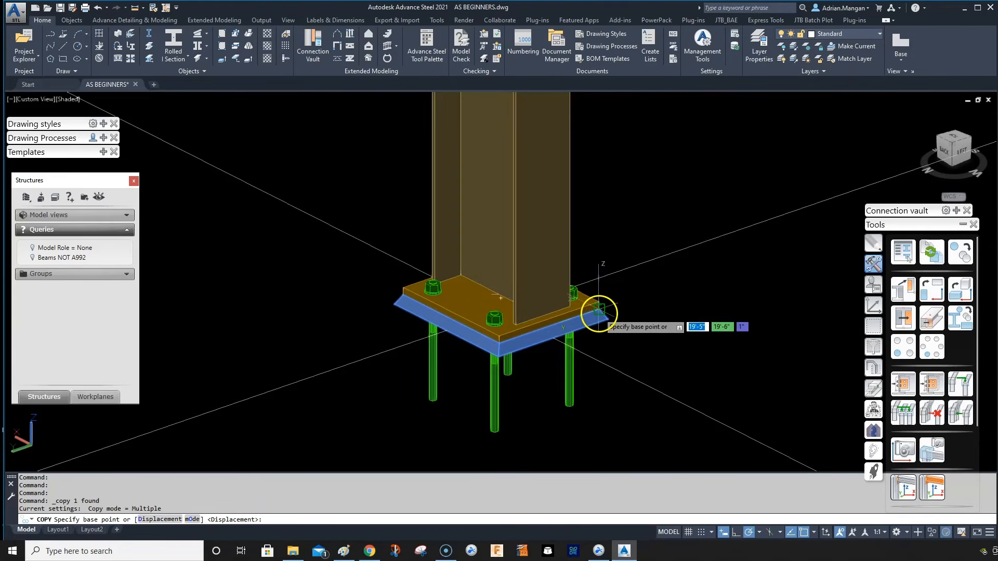
{"action": "left_click", "coordinate": [599, 313]}
{"action": "scroll", "coordinate": [345, 312], "scroll_direction": "down", "scroll_amount": 5}
{"action": "scroll", "coordinate": [602, 245], "scroll_direction": "up", "scroll_amount": 5}
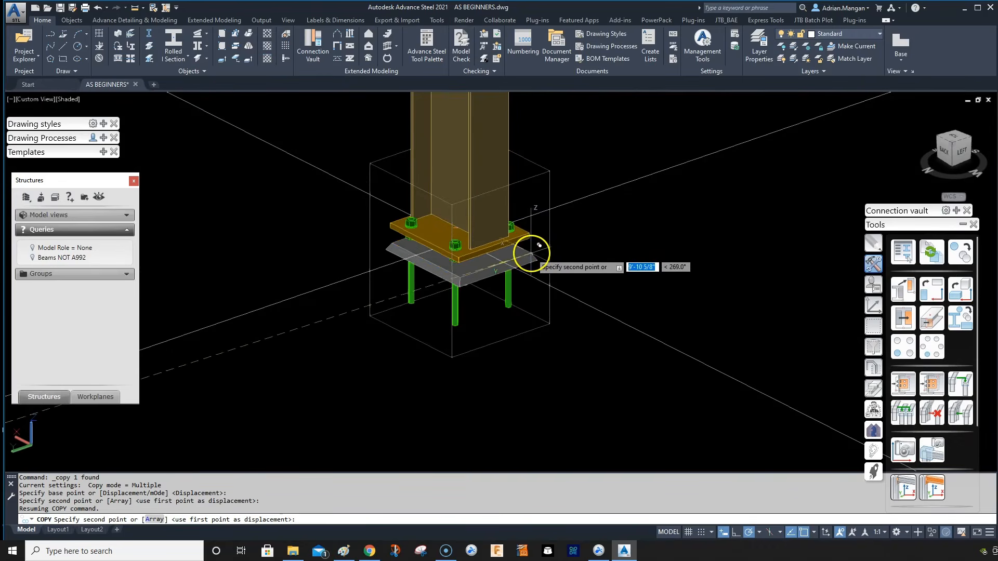
{"action": "left_click", "coordinate": [539, 244]}
{"action": "scroll", "coordinate": [662, 196], "scroll_direction": "down", "scroll_amount": 5}
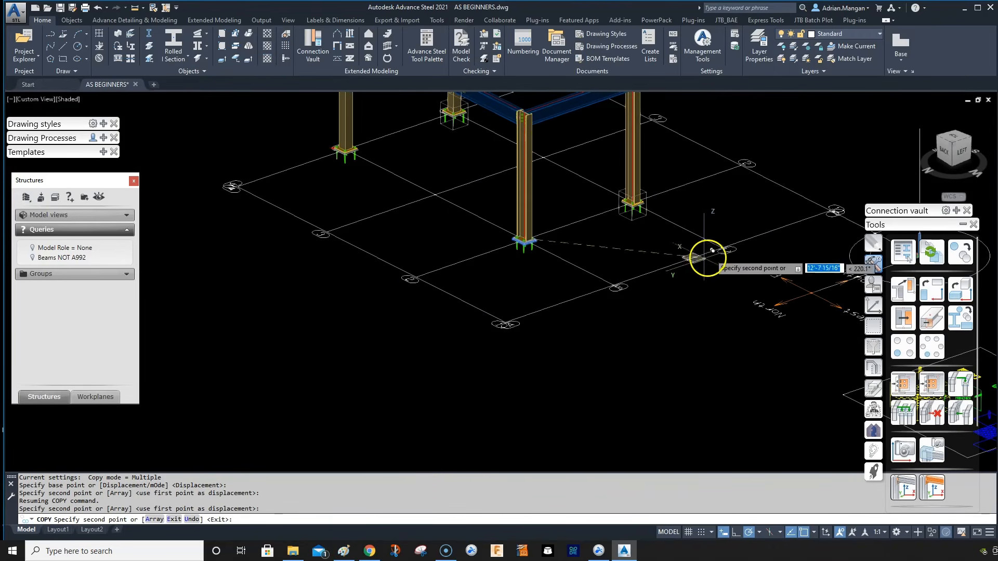
{"action": "key", "text": "Escape"}
Inspect the whole frame from several sides and check the bolt definition of the clip angle at the capped tube column.
{"action": "middle_click_drag", "start_coordinate": [634, 225], "coordinate": [624, 321]}
{"action": "middle_click_drag", "start_coordinate": [629, 246], "coordinate": [800, 219], "text": "shift"}
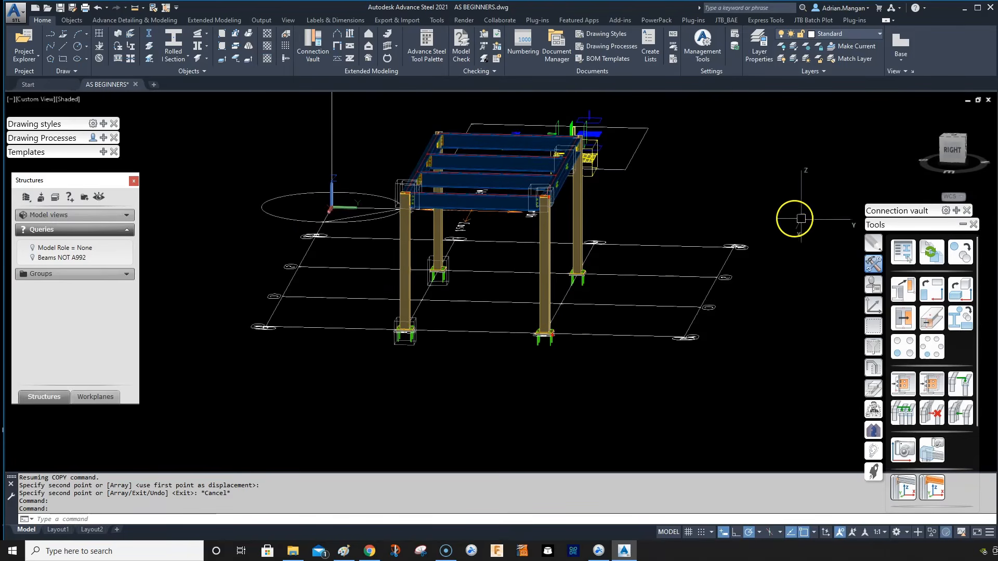
{"action": "middle_click_drag", "start_coordinate": [597, 196], "coordinate": [698, 202], "text": "shift"}
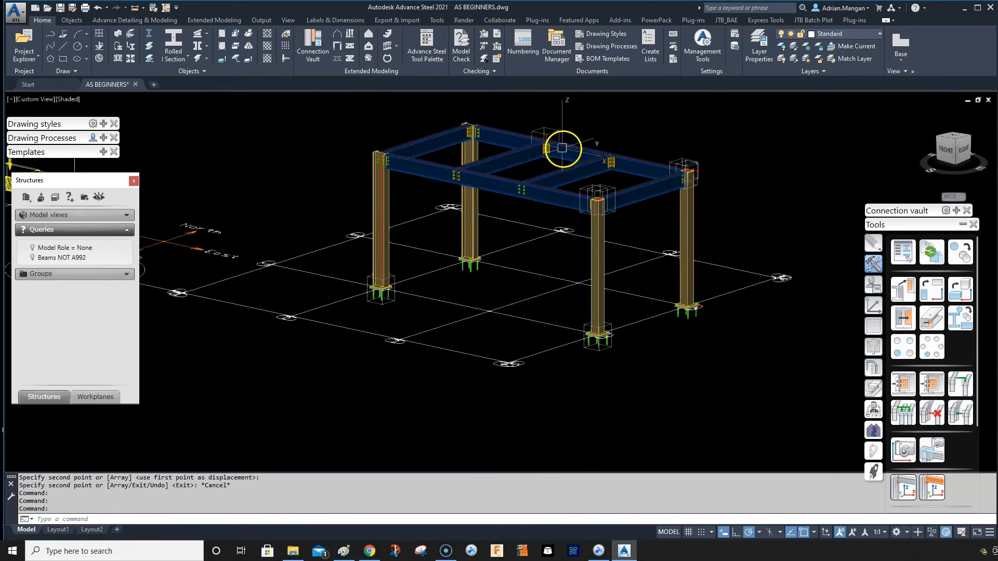
{"action": "middle_click_drag", "start_coordinate": [655, 287], "coordinate": [533, 307], "text": "shift"}
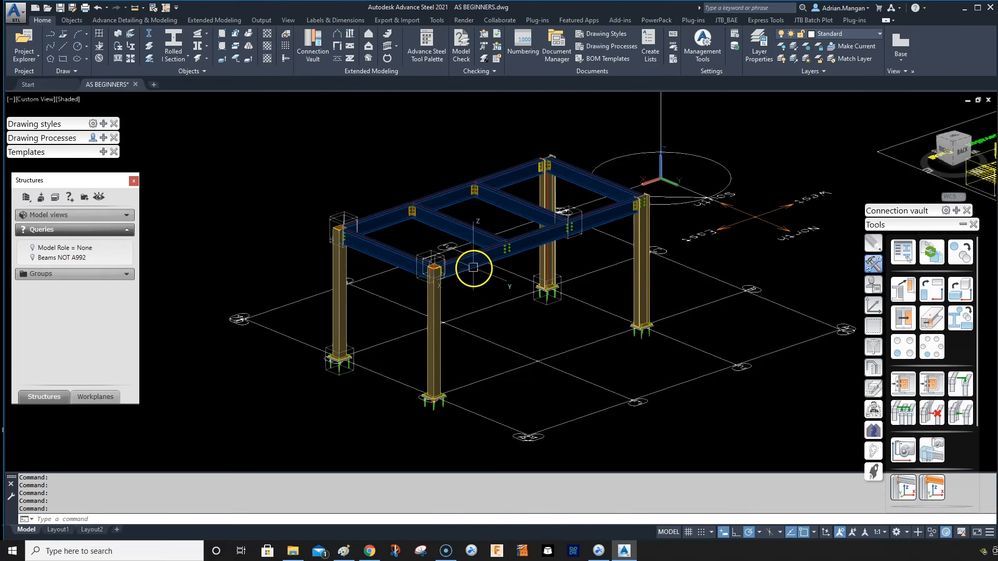
{"action": "middle_click_drag", "start_coordinate": [473, 268], "coordinate": [475, 227], "text": "shift"}
{"action": "scroll", "coordinate": [475, 227], "scroll_direction": "up", "scroll_amount": 6}
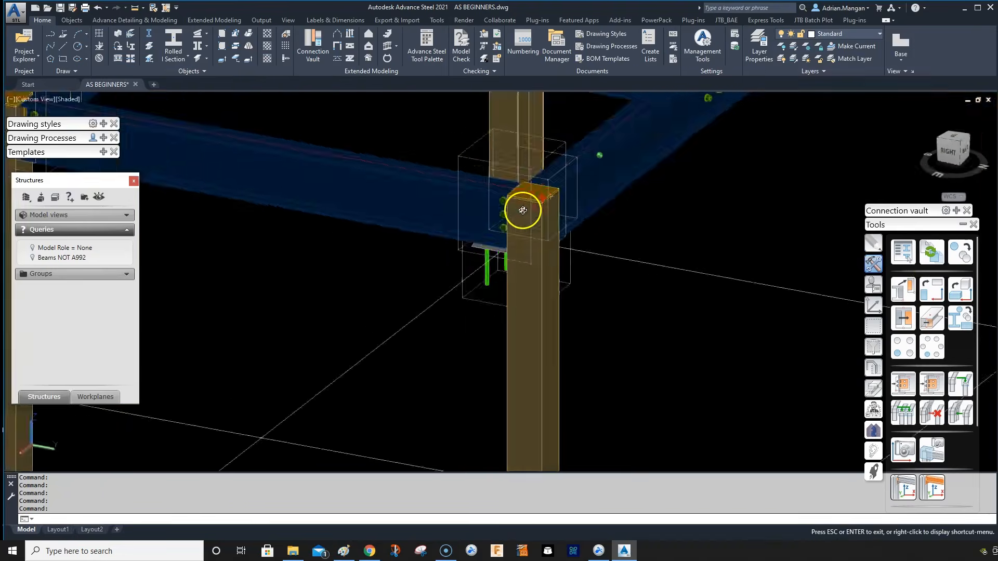
{"action": "scroll", "coordinate": [590, 213], "scroll_direction": "down", "scroll_amount": 5}
{"action": "scroll", "coordinate": [621, 216], "scroll_direction": "up", "scroll_amount": 8}
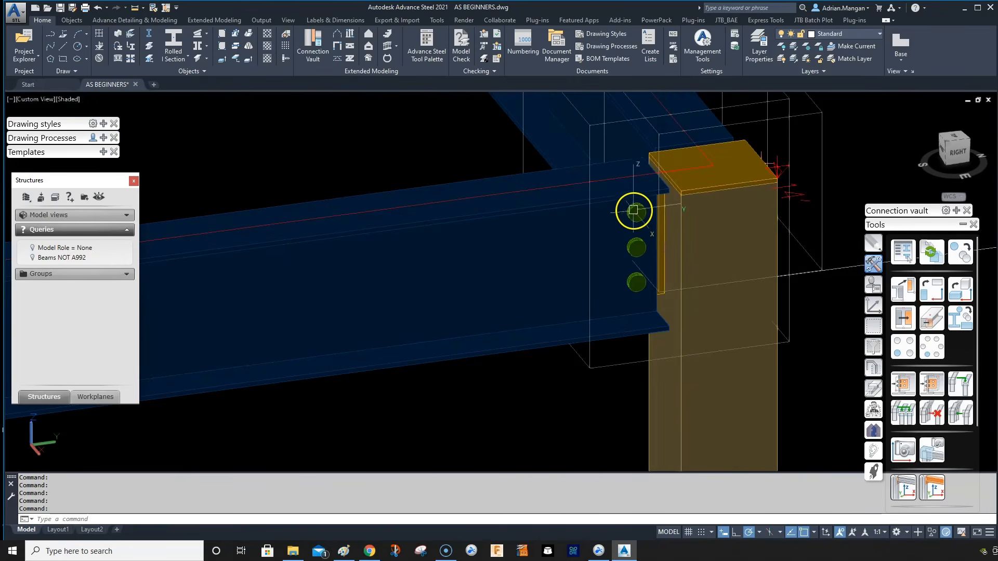
{"action": "double_click", "coordinate": [635, 208]}
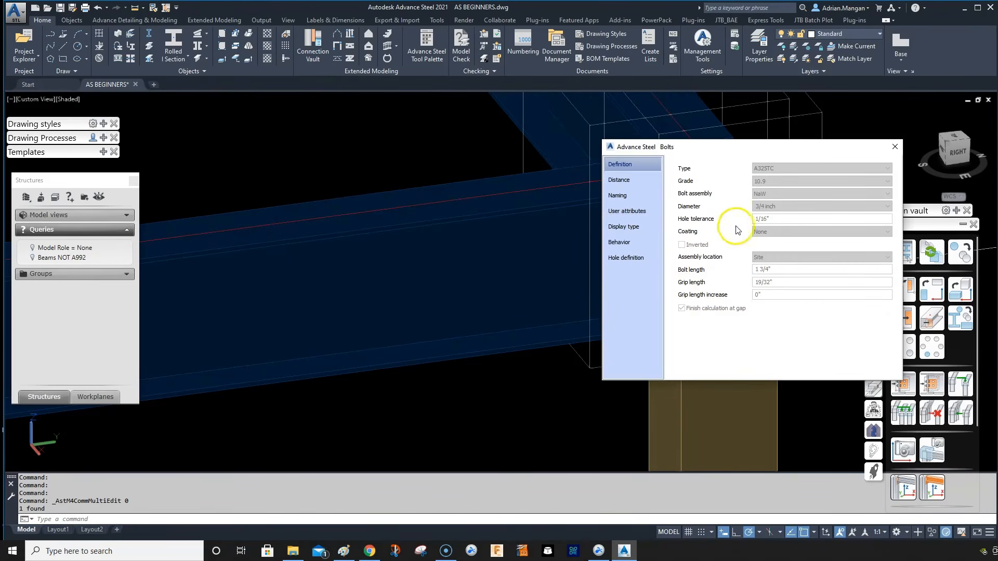
{"action": "left_click", "coordinate": [895, 147]}
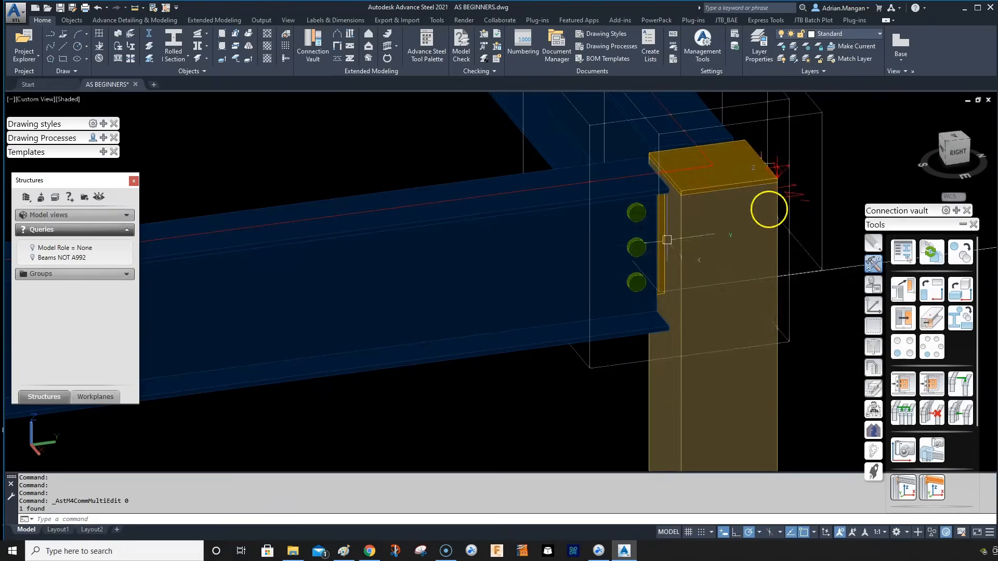
{"action": "scroll", "coordinate": [463, 250], "scroll_direction": "down", "scroll_amount": 10}
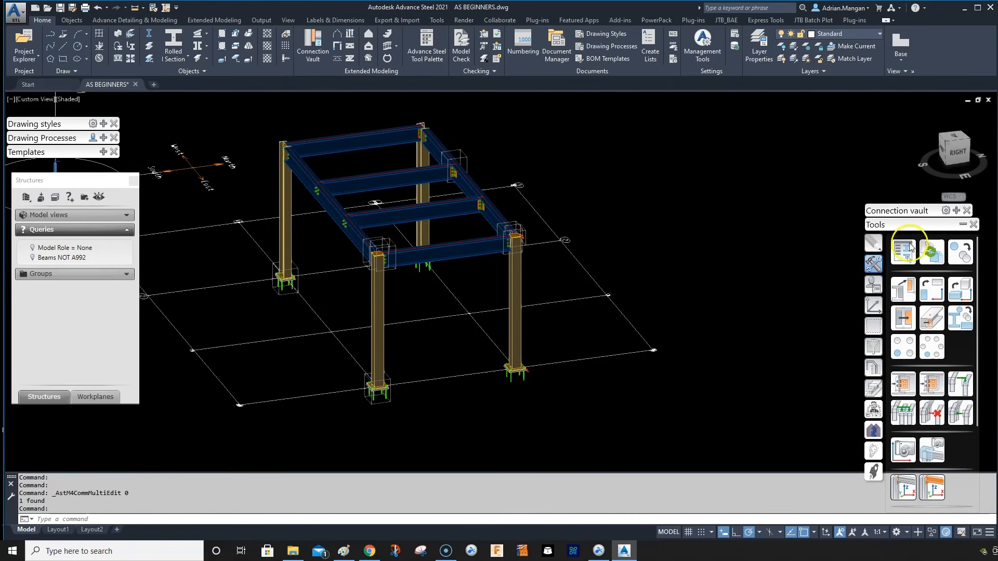
Mark all parts shop-connected to the northeast tube column and view its assembly up close.
{"action": "left_click", "coordinate": [873, 326]}
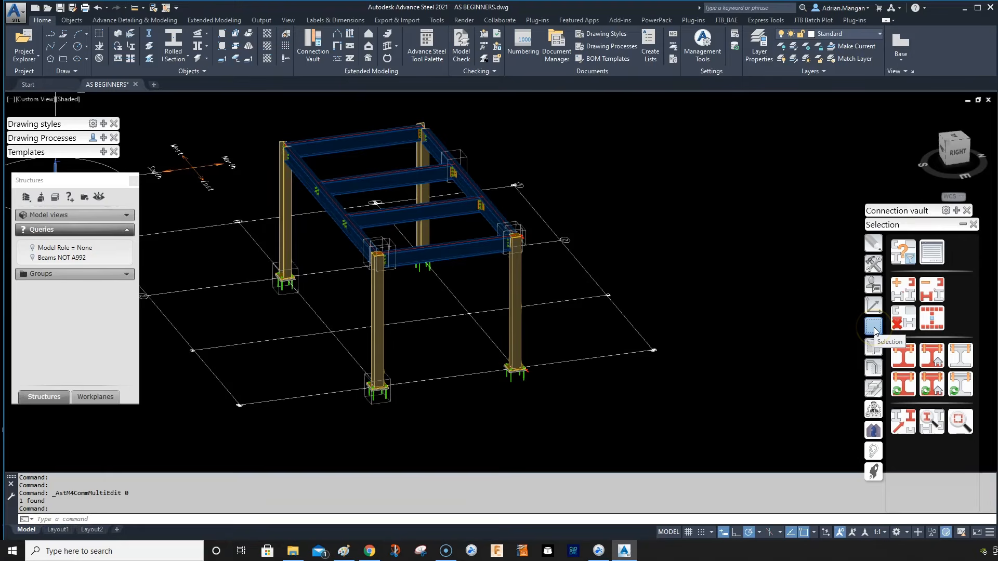
{"action": "left_click", "coordinate": [932, 383]}
{"action": "left_click", "coordinate": [521, 279]}
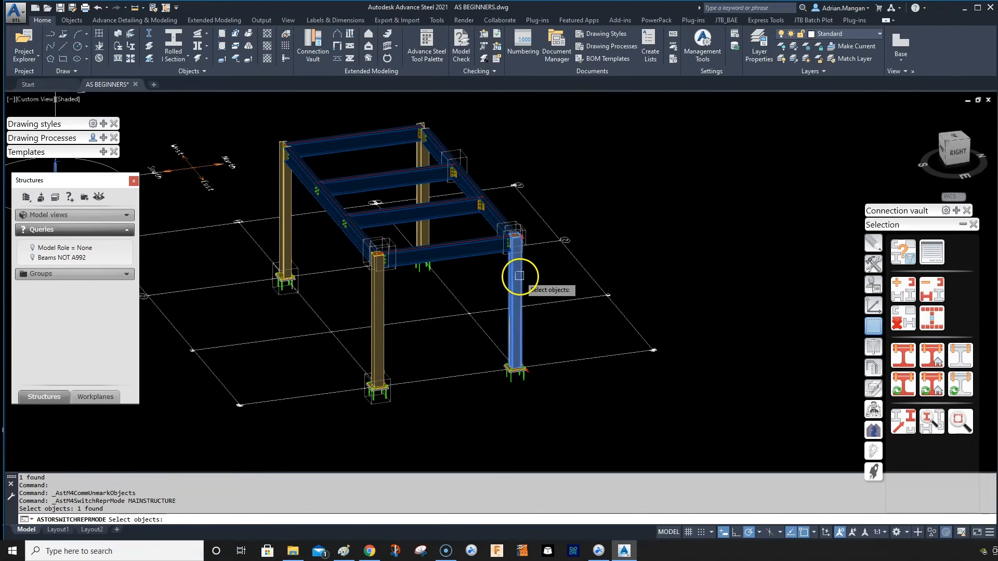
{"action": "scroll", "coordinate": [522, 279], "scroll_direction": "up", "scroll_amount": 8}
{"action": "middle_click_drag", "start_coordinate": [526, 225], "coordinate": [570, 225], "text": "shift"}
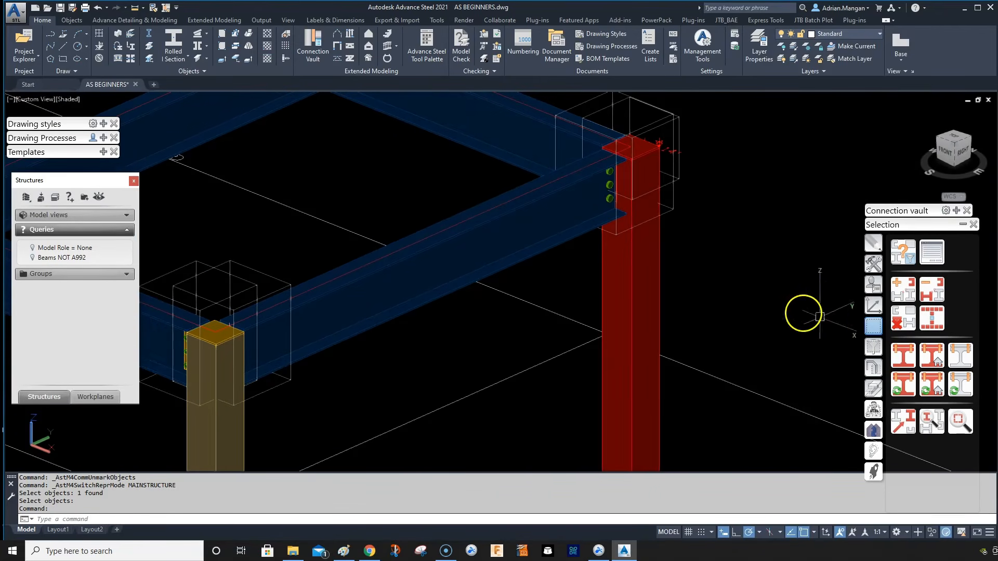
Select the marked parts of the tube column's assembly, view them from further out, and clear the marking and selection.
{"action": "left_click", "coordinate": [925, 326]}
{"action": "middle_click_drag", "start_coordinate": [795, 305], "coordinate": [738, 273], "text": "shift"}
{"action": "scroll", "coordinate": [644, 249], "scroll_direction": "down", "scroll_amount": 5}
{"action": "middle_click_drag", "start_coordinate": [641, 248], "coordinate": [626, 260], "text": "shift"}
{"action": "scroll", "coordinate": [627, 262], "scroll_direction": "down", "scroll_amount": 3}
{"action": "scroll", "coordinate": [629, 263], "scroll_direction": "up", "scroll_amount": 3}
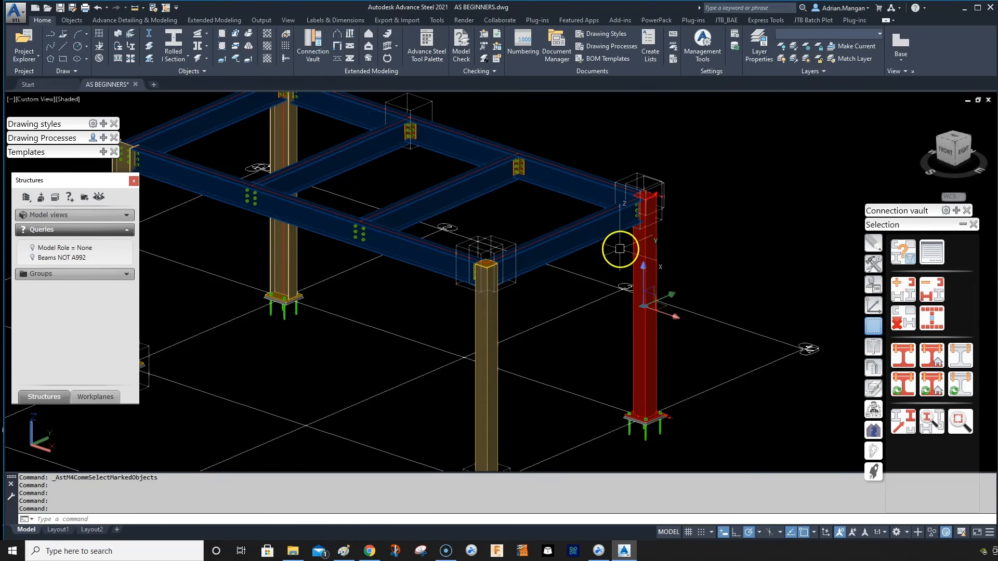
{"action": "left_click", "coordinate": [930, 385]}
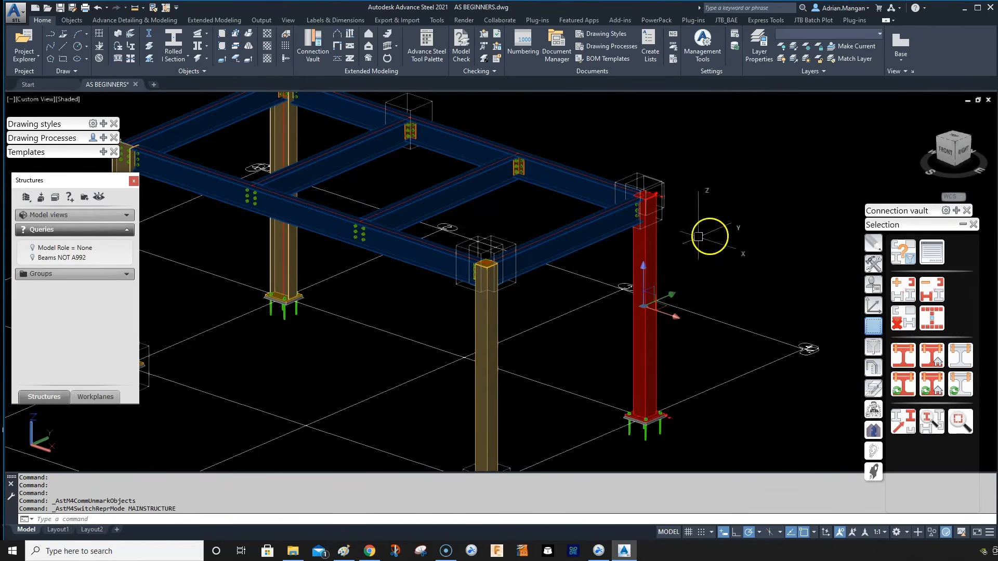
{"action": "key", "text": "Escape"}
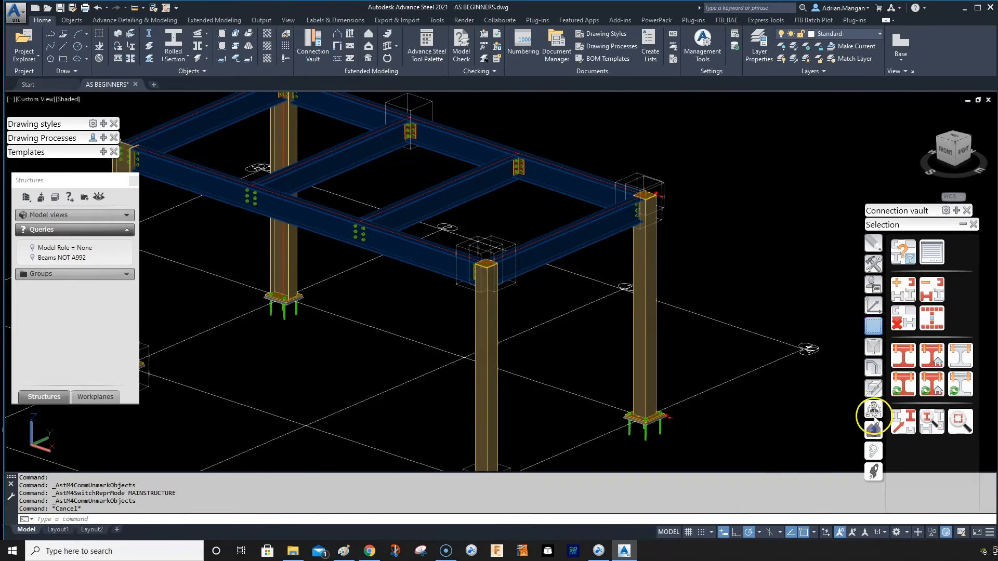
Mark the shop-connected assembly of the intermediate beam nearest the tube columns, examine its clip angles, and clear the marking.
{"action": "left_click", "coordinate": [923, 386]}
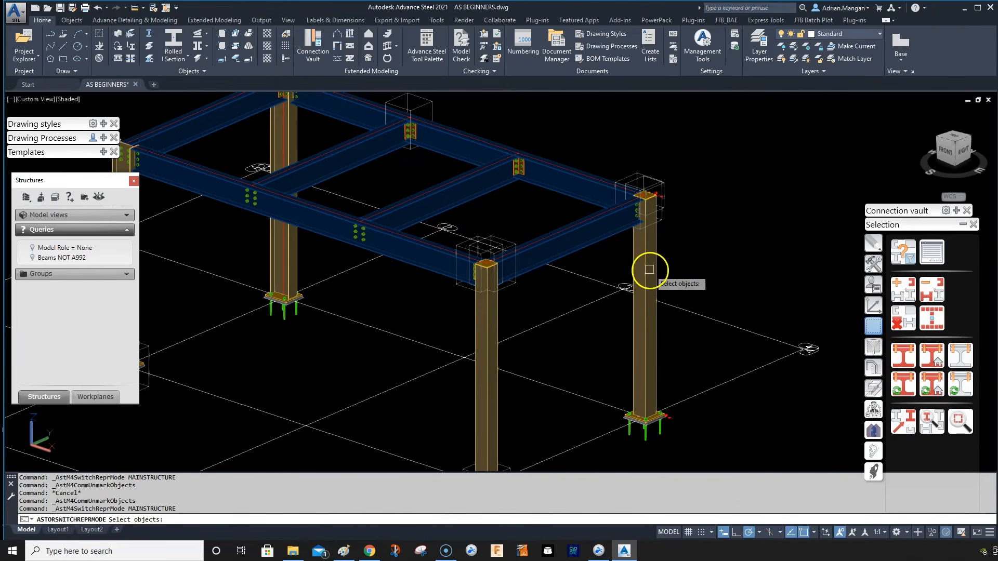
{"action": "left_click", "coordinate": [469, 181]}
{"action": "key", "text": "Return"}
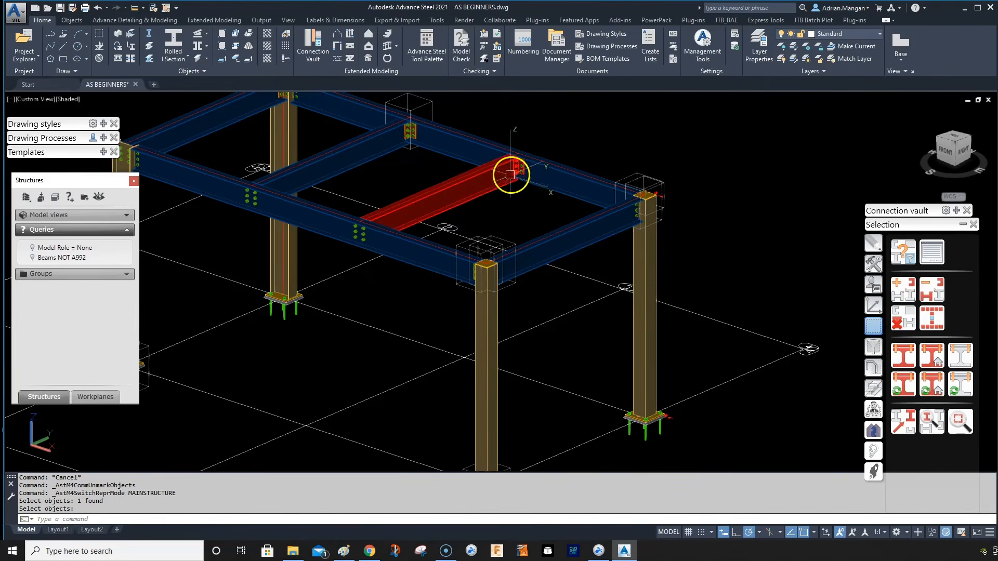
{"action": "scroll", "coordinate": [505, 166], "scroll_direction": "up", "scroll_amount": 5}
{"action": "middle_click_drag", "start_coordinate": [506, 170], "coordinate": [556, 216], "text": "shift"}
{"action": "scroll", "coordinate": [459, 180], "scroll_direction": "down", "scroll_amount": 6}
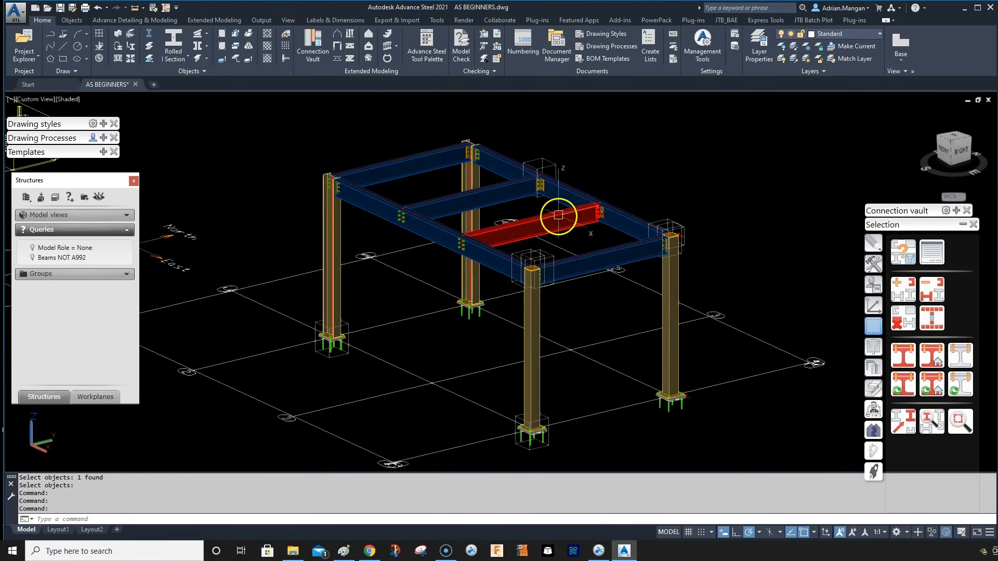
{"action": "scroll", "coordinate": [556, 216], "scroll_direction": "up", "scroll_amount": 4}
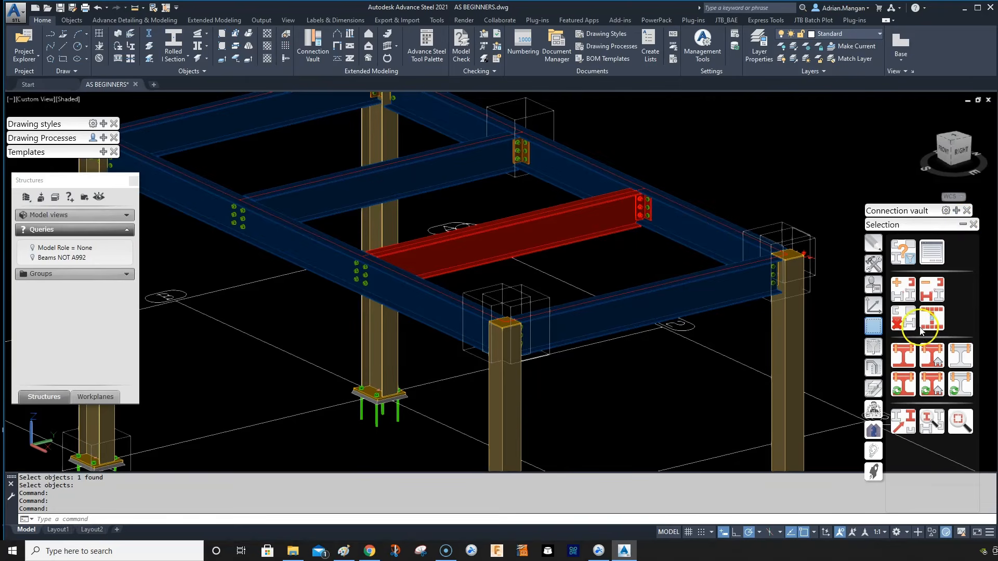
{"action": "left_click", "coordinate": [904, 320]}
{"action": "scroll", "coordinate": [624, 244], "scroll_direction": "down", "scroll_amount": 3}
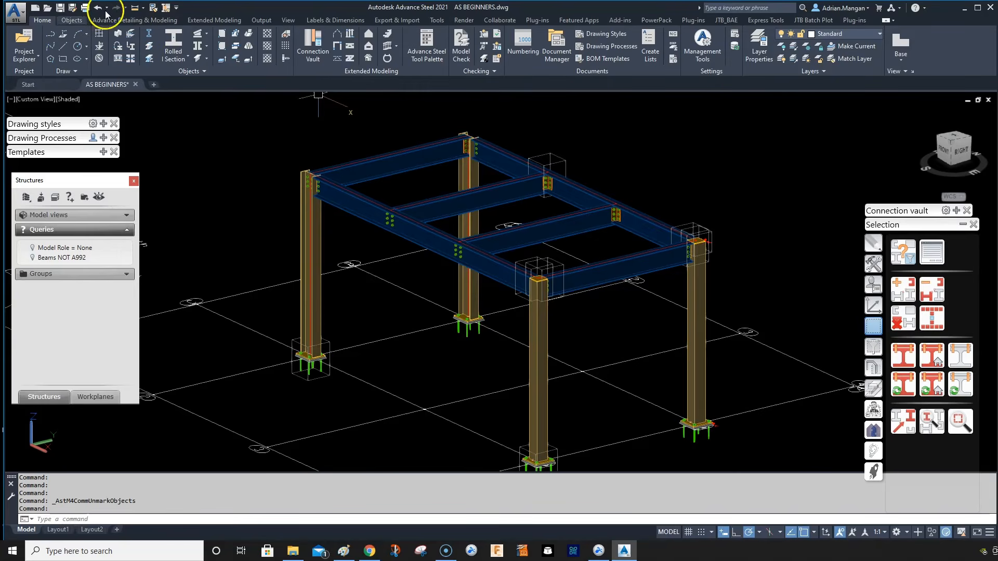
Run the main part marking check on the assembly of the northwest wide-flange column.
{"action": "left_click", "coordinate": [256, 19]}
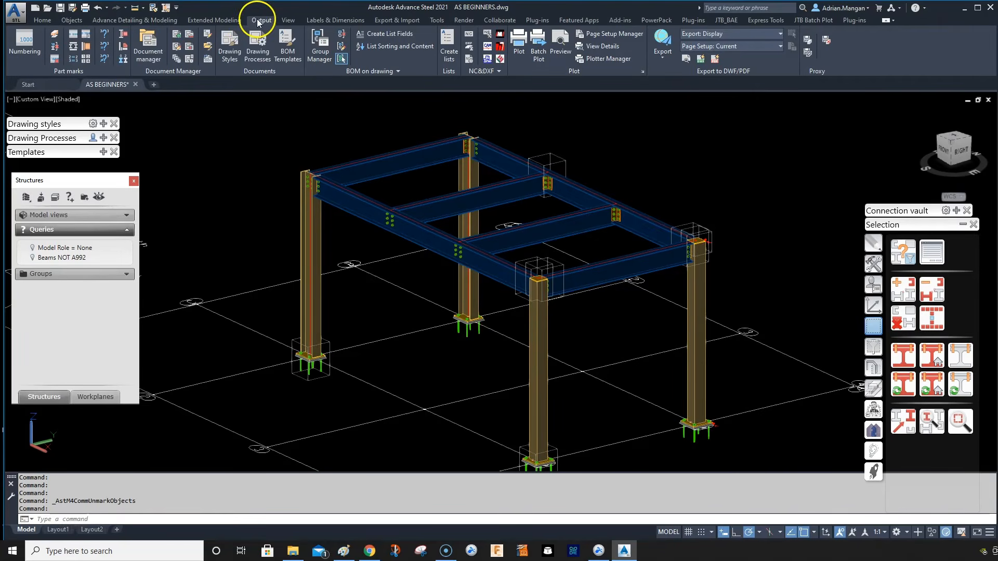
{"action": "left_click", "coordinate": [124, 35]}
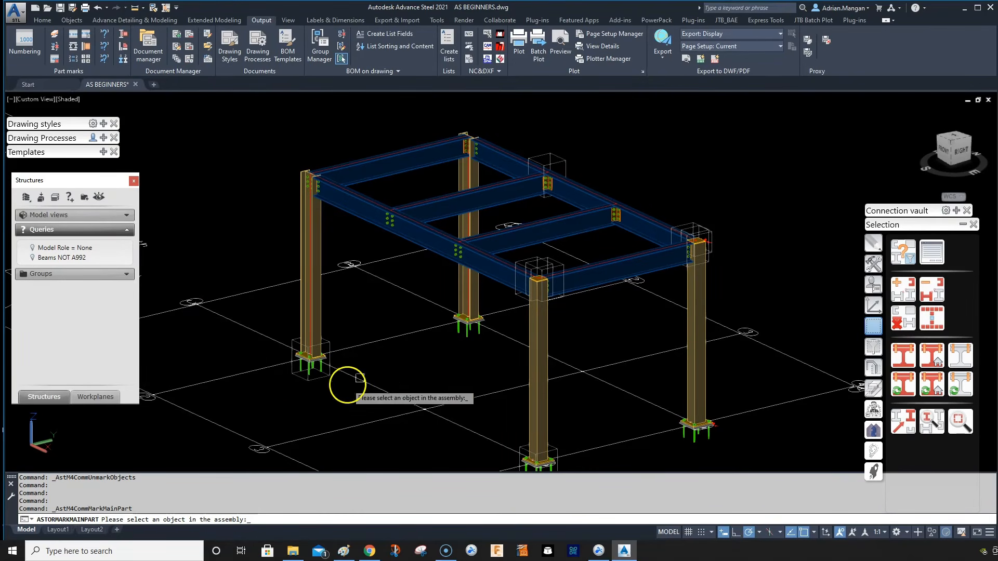
{"action": "scroll", "coordinate": [589, 190], "scroll_direction": "up", "scroll_amount": 1}
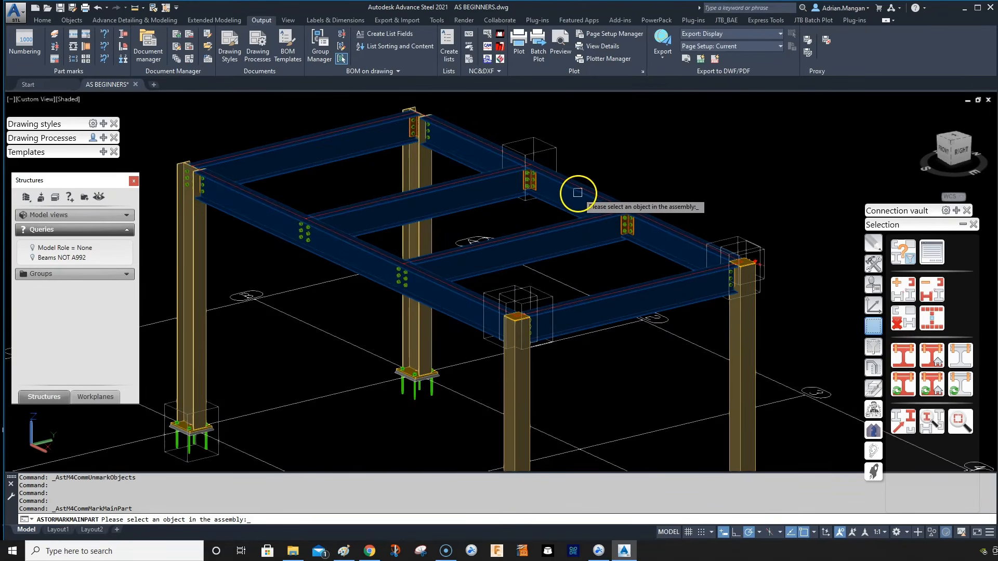
{"action": "left_click", "coordinate": [426, 153]}
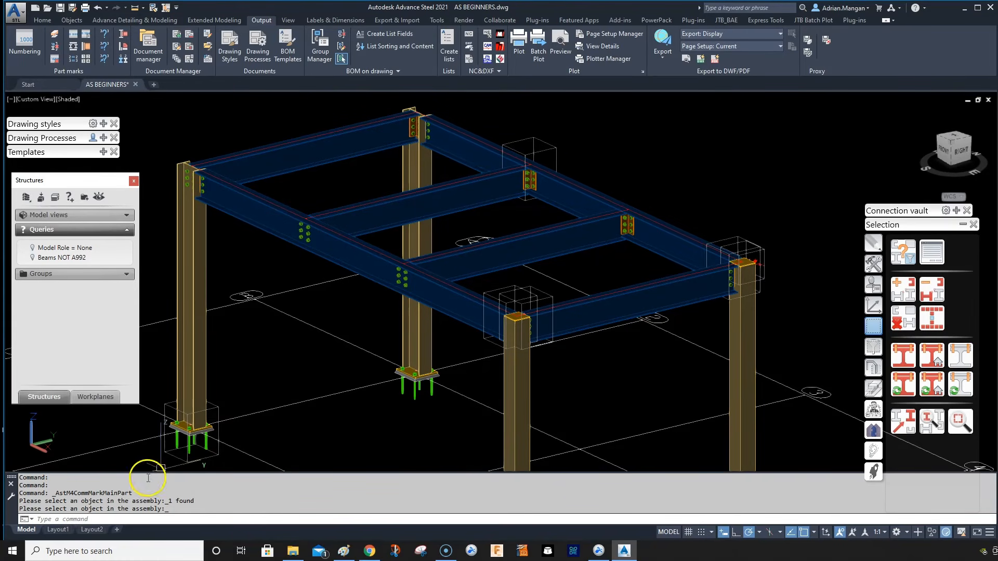
{"action": "key", "text": "Return"}
{"action": "middle_click_drag", "start_coordinate": [263, 441], "coordinate": [414, 423]}
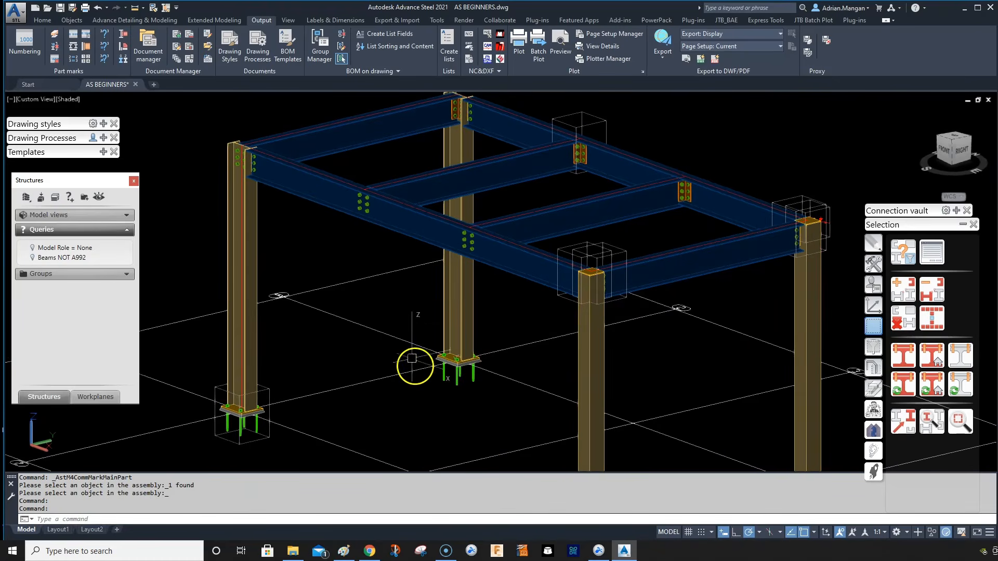
Search the model for loose single parts, review the marked members, and clear the marking.
{"action": "left_click", "coordinate": [121, 48]}
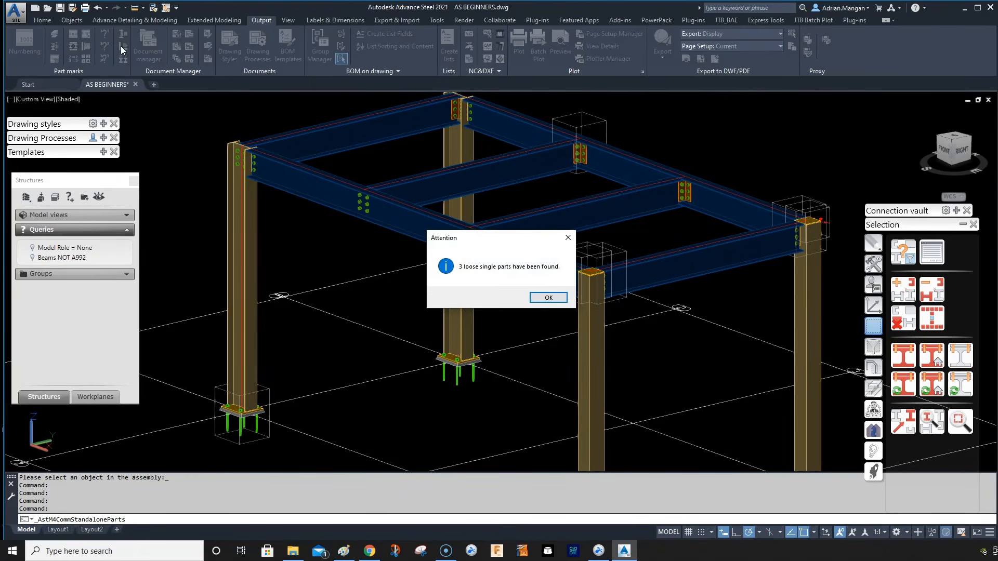
{"action": "left_click", "coordinate": [546, 298]}
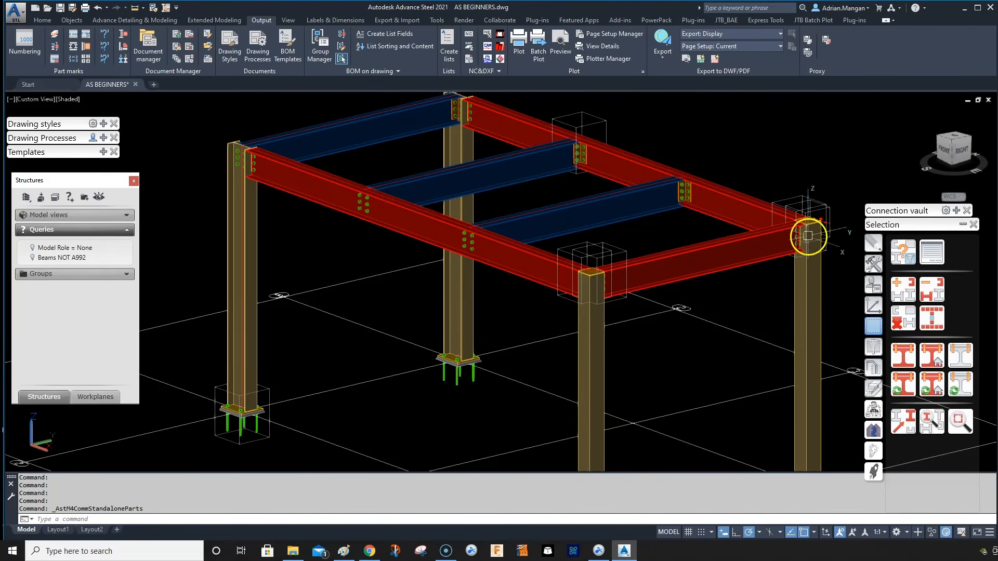
{"action": "middle_click_drag", "start_coordinate": [378, 140], "coordinate": [371, 249]}
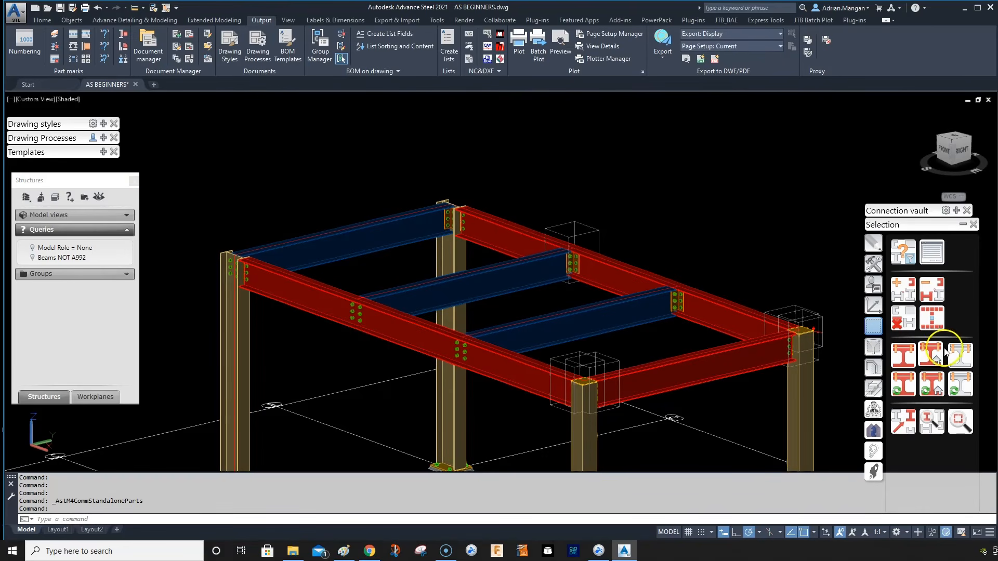
{"action": "left_click", "coordinate": [903, 318]}
{"action": "scroll", "coordinate": [771, 255], "scroll_direction": "down", "scroll_amount": 2}
{"action": "scroll", "coordinate": [771, 254], "scroll_direction": "down", "scroll_amount": 3}
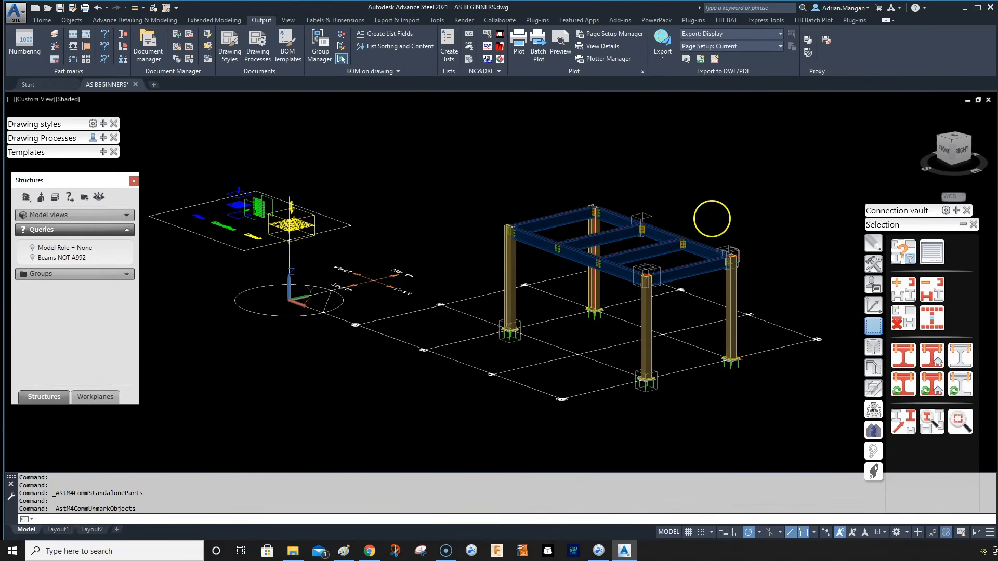
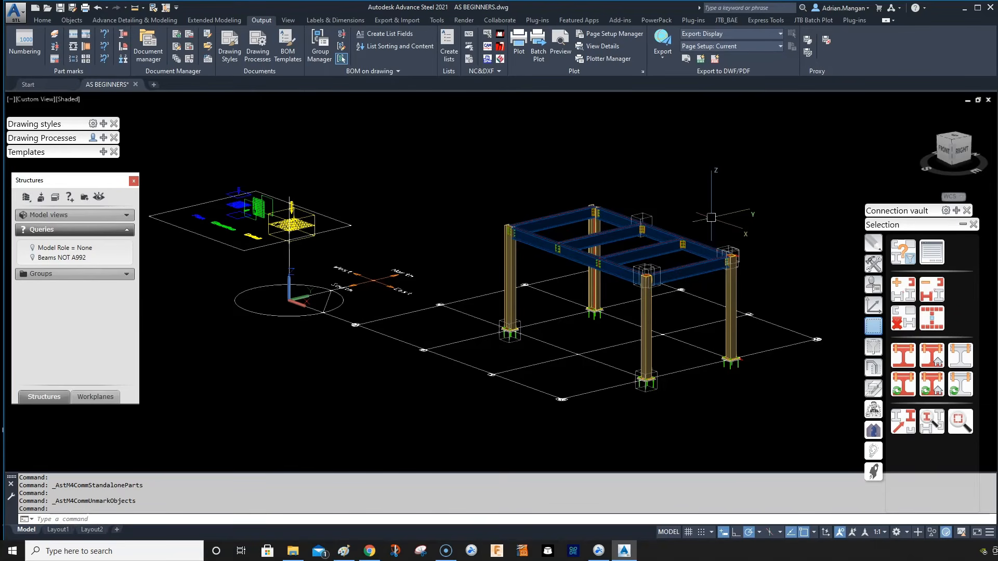
Select all grid lines through one similar line and copy them 10' upward along Z.
{"action": "middle_click_drag", "start_coordinate": [692, 209], "coordinate": [597, 198]}
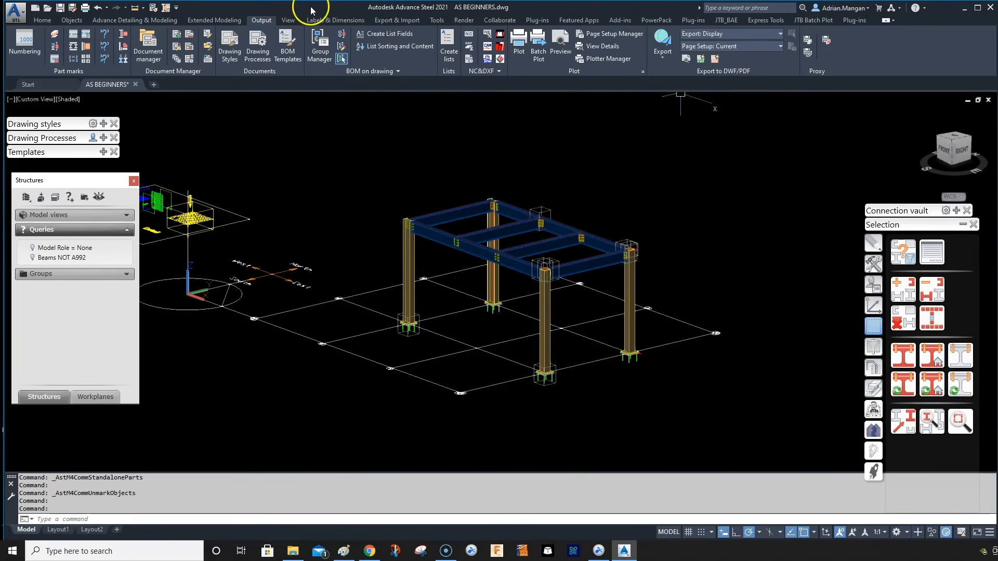
{"action": "middle_click_drag", "start_coordinate": [400, 260], "coordinate": [500, 328], "text": "shift"}
{"action": "left_click", "coordinate": [509, 339]}
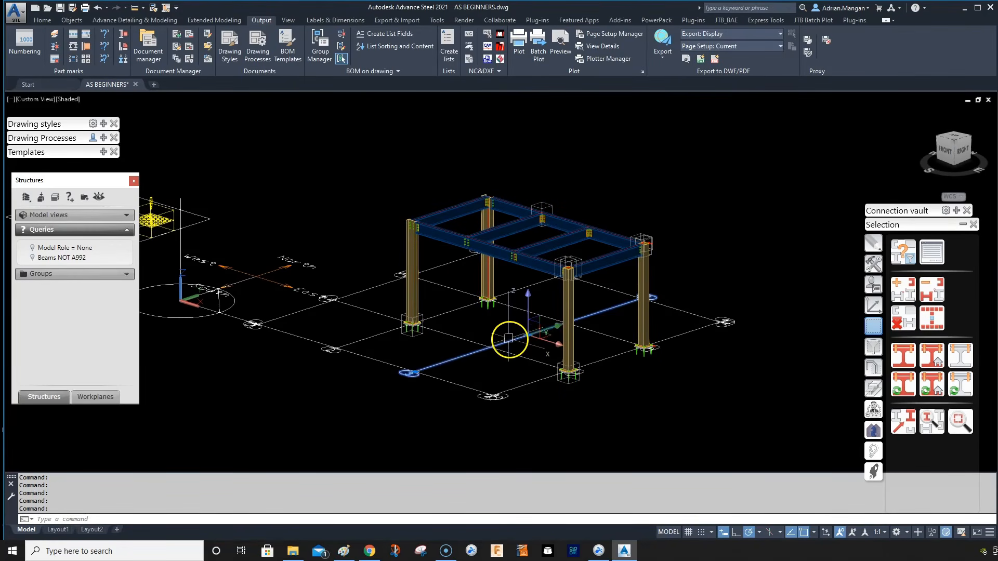
{"action": "right_click", "coordinate": [509, 338]}
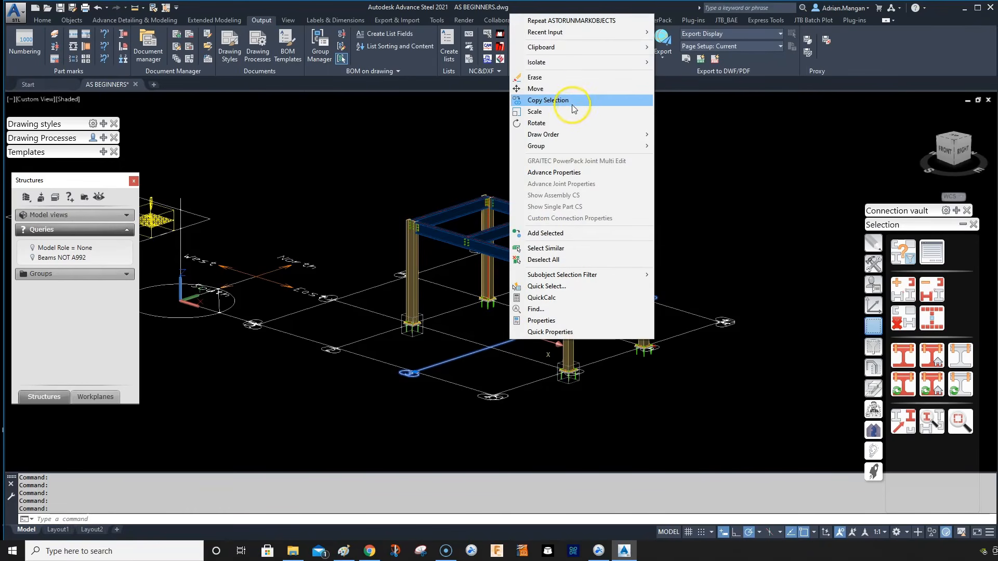
{"action": "left_click", "coordinate": [561, 249]}
{"action": "middle_click_drag", "start_coordinate": [699, 261], "coordinate": [663, 225]}
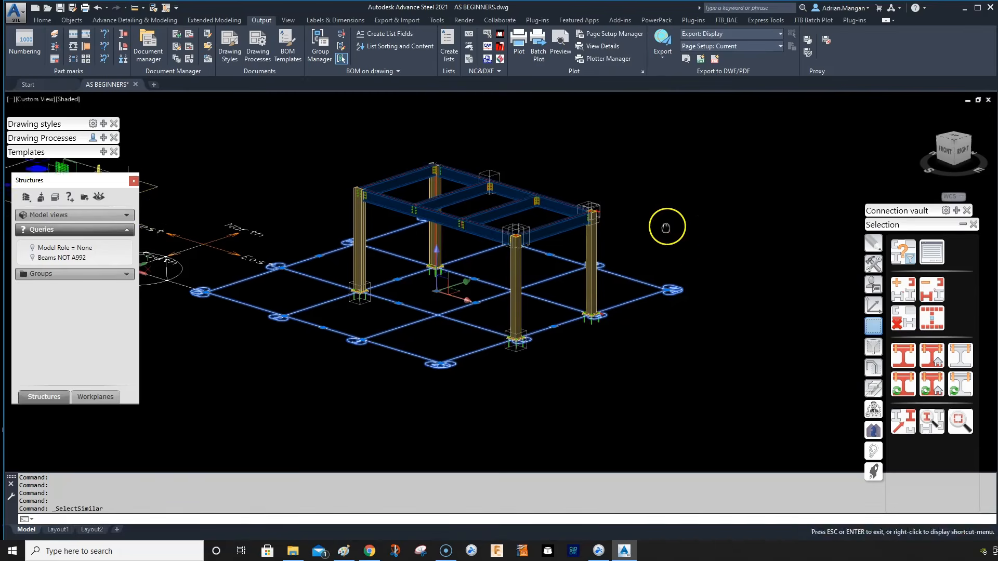
{"action": "right_click", "coordinate": [673, 177]}
{"action": "left_click", "coordinate": [725, 281]}
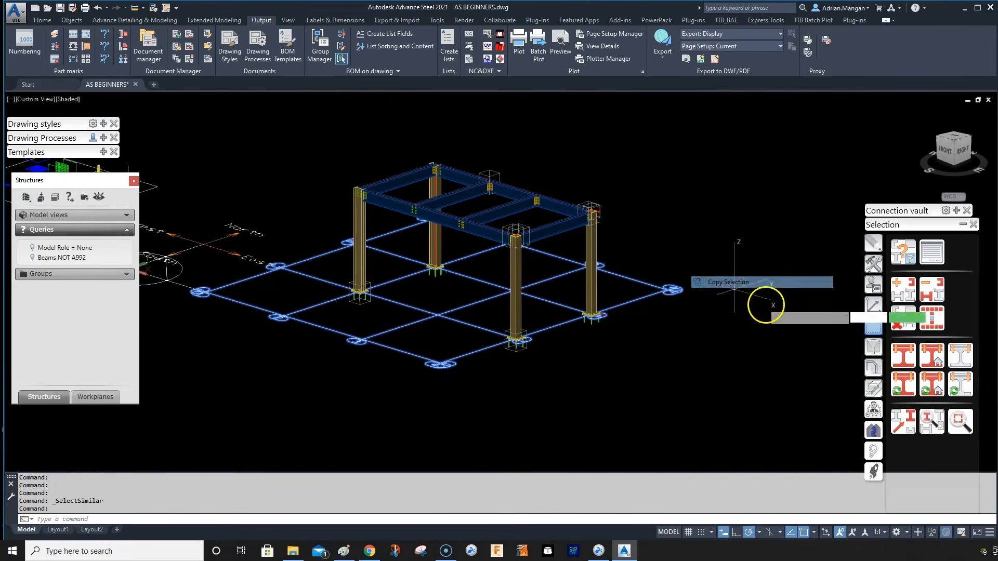
{"action": "left_click", "coordinate": [765, 304]}
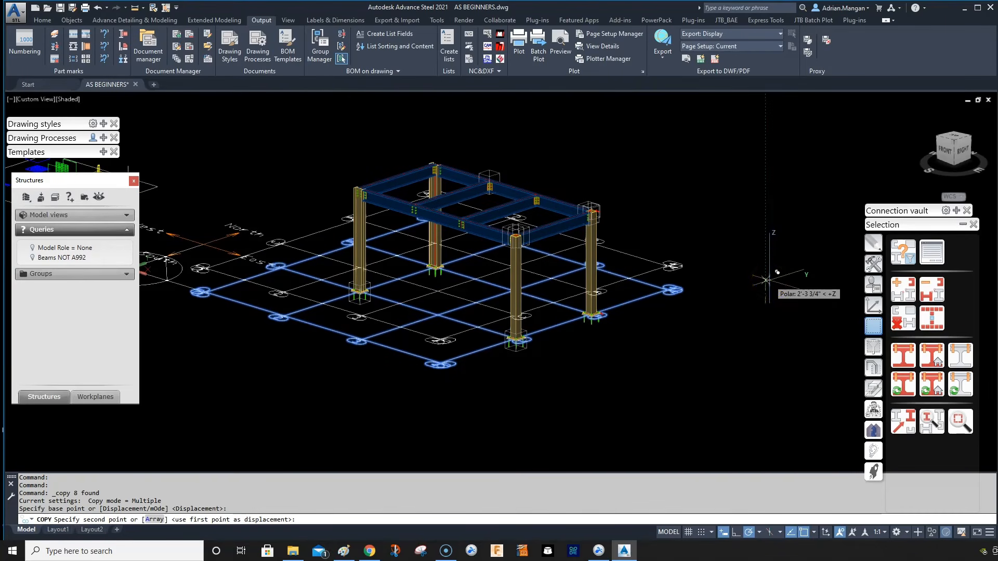
{"action": "type", "text": "10"}
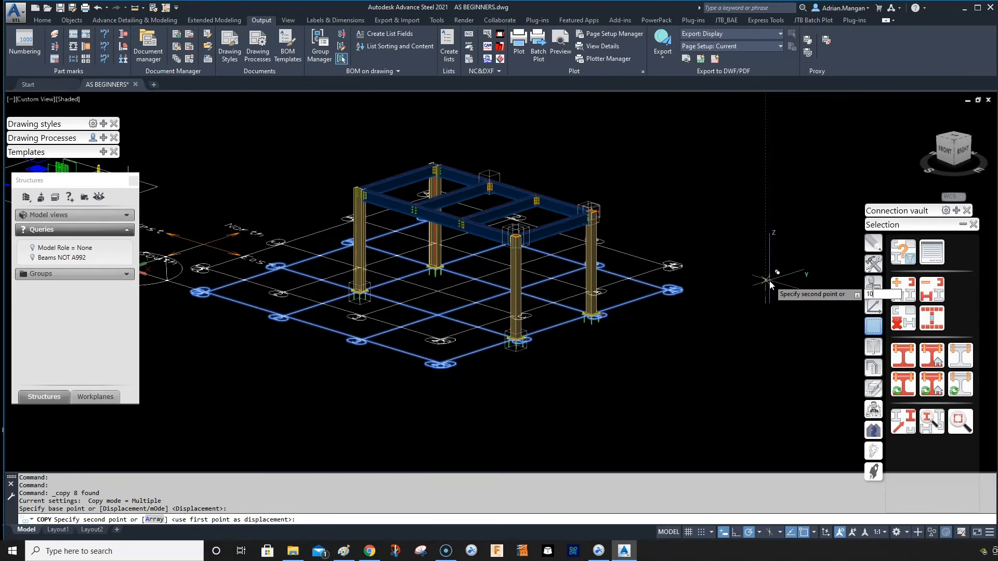
{"action": "key", "text": "Return"}
{"action": "key", "text": "Escape"}
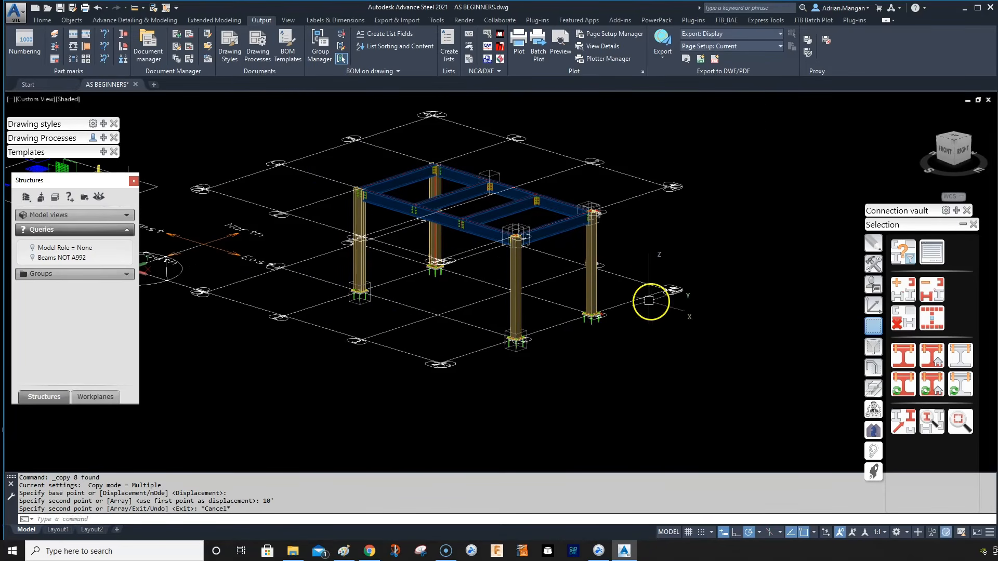
Select the copied upper grid lines with a crossing window, view them, and clear the selection.
{"action": "middle_click_drag", "start_coordinate": [665, 252], "coordinate": [669, 174]}
{"action": "left_click", "coordinate": [661, 131]}
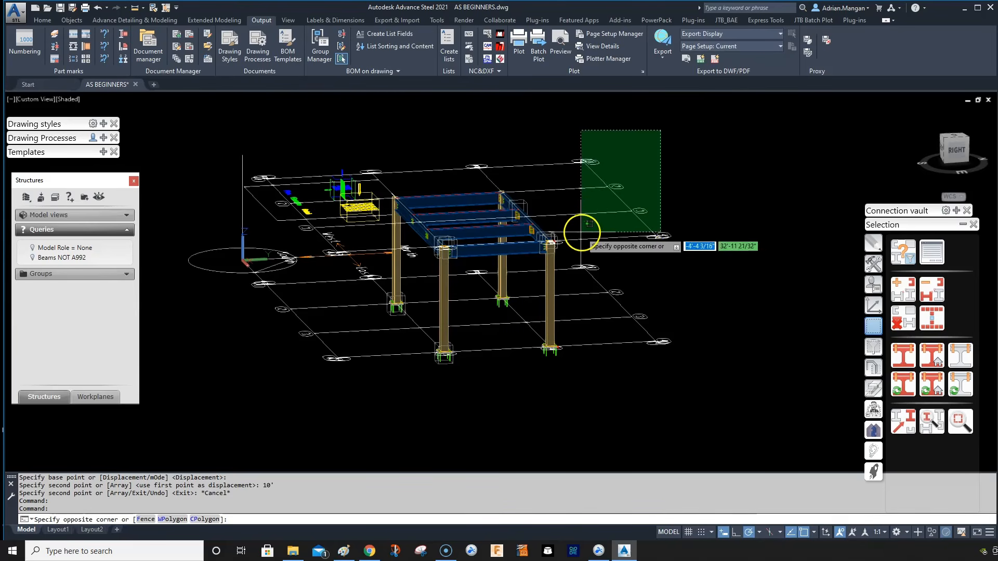
{"action": "left_click", "coordinate": [620, 210]}
{"action": "middle_click_drag", "start_coordinate": [620, 210], "coordinate": [751, 220]}
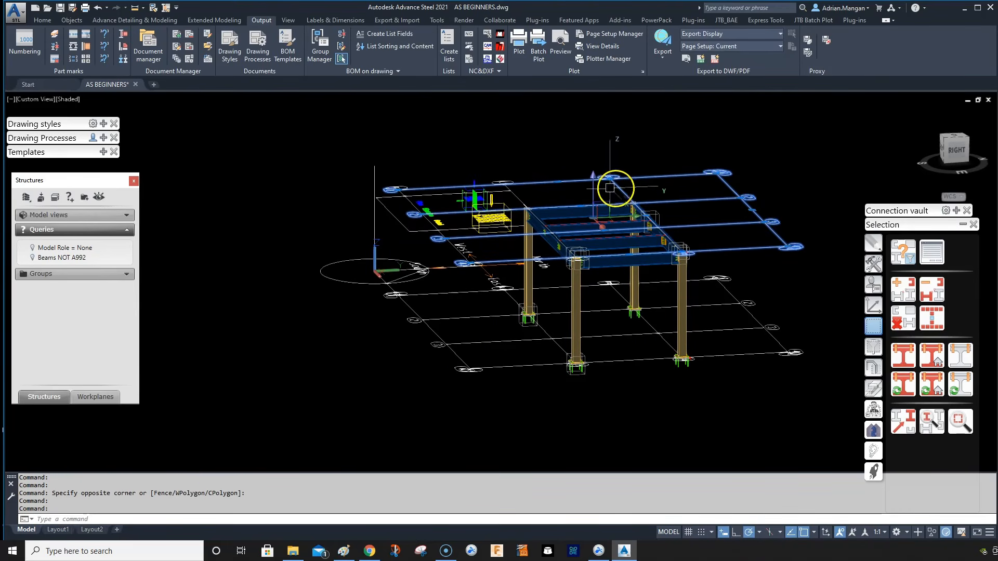
{"action": "key", "text": "Escape"}
{"action": "key", "text": "Escape"}
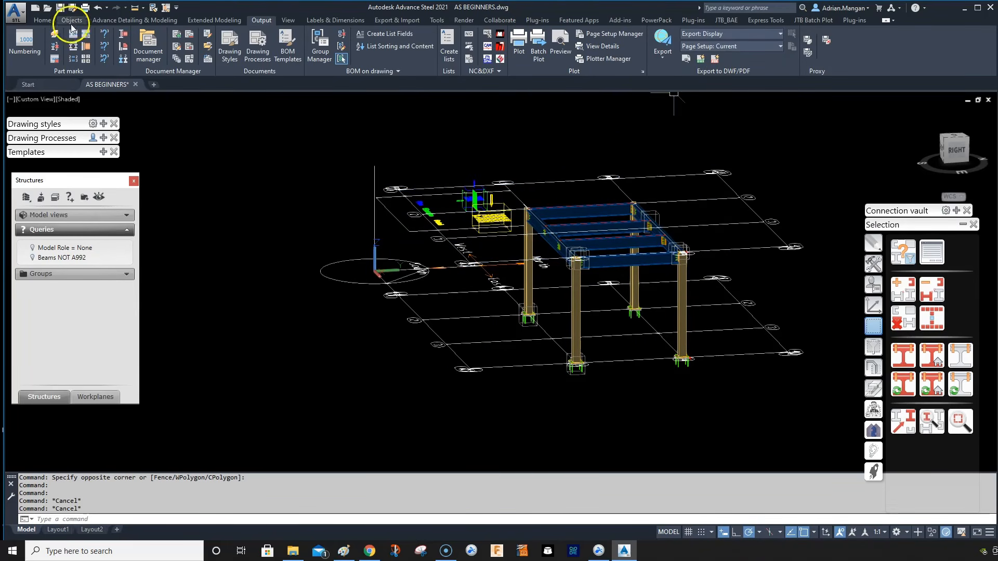
Add a layer named "Grids 2nd" based on the Grids layer's settings.
{"action": "left_click", "coordinate": [42, 19]}
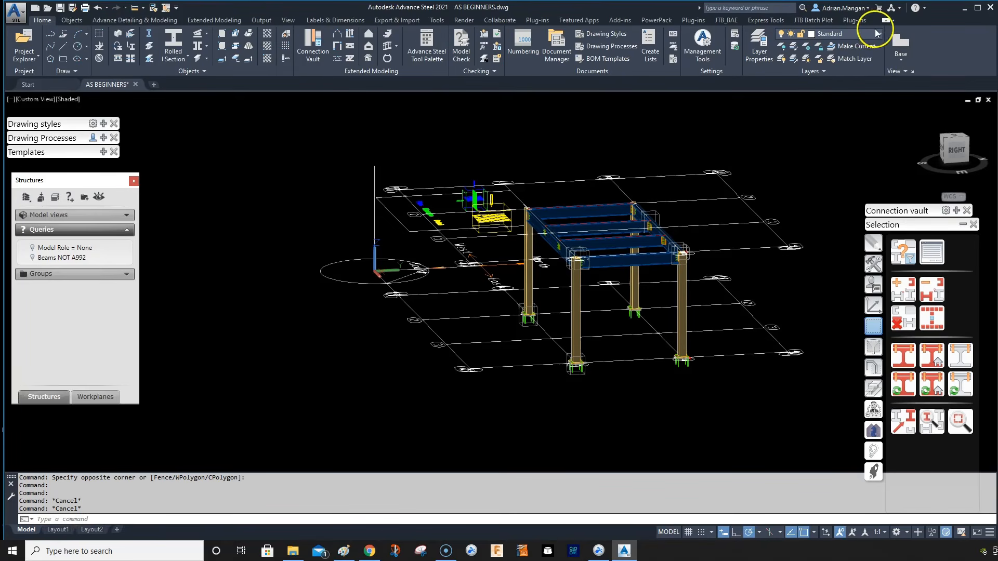
{"action": "left_click", "coordinate": [876, 33]}
{"action": "left_click", "coordinate": [758, 45]}
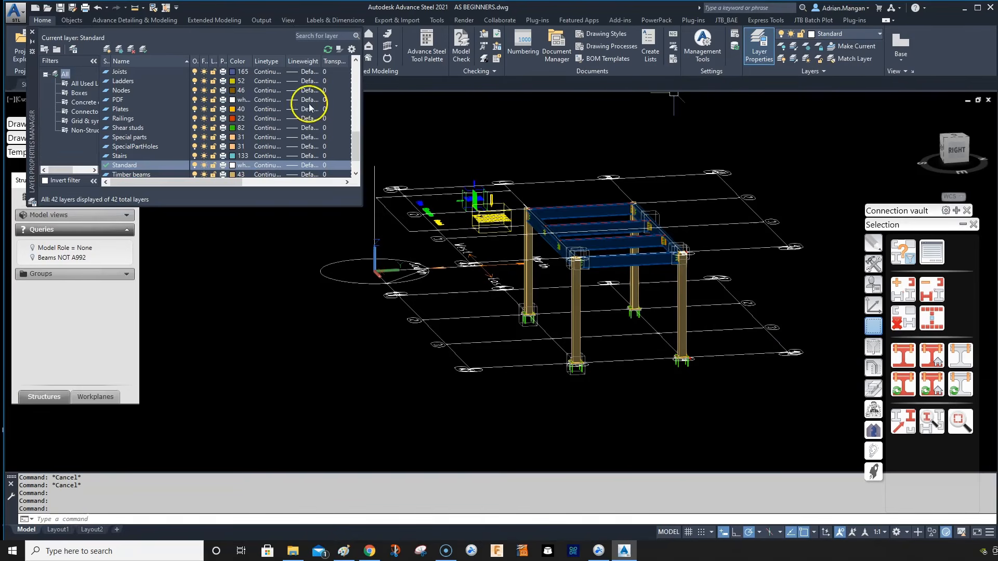
{"action": "scroll", "coordinate": [170, 131], "scroll_direction": "up", "scroll_amount": 8}
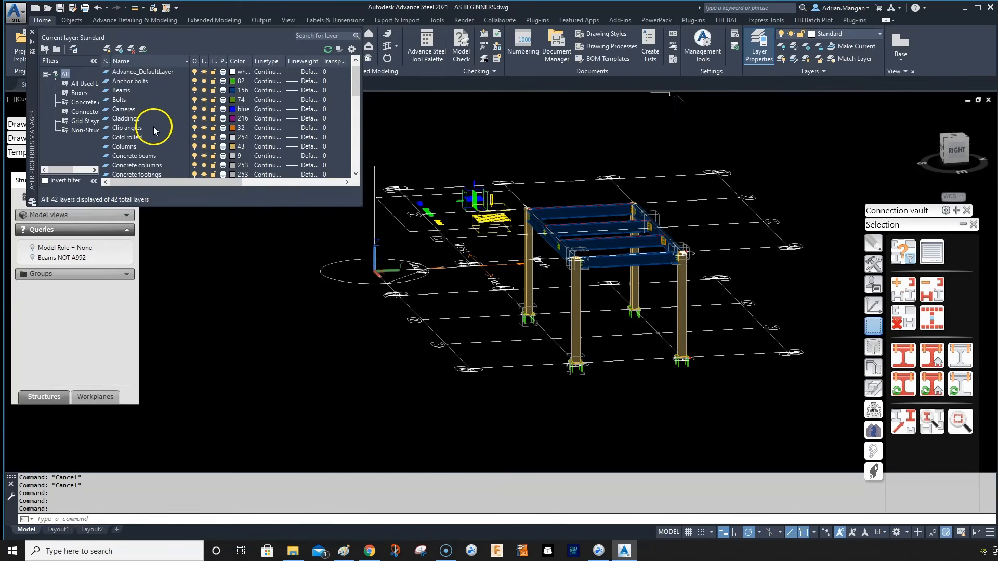
{"action": "scroll", "coordinate": [154, 128], "scroll_direction": "down", "scroll_amount": 4}
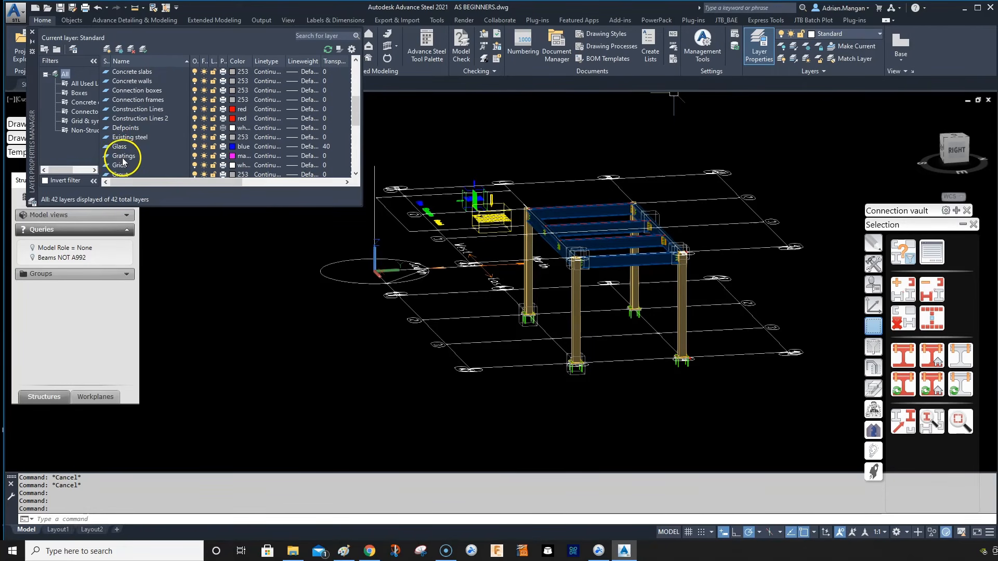
{"action": "left_click", "coordinate": [120, 166]}
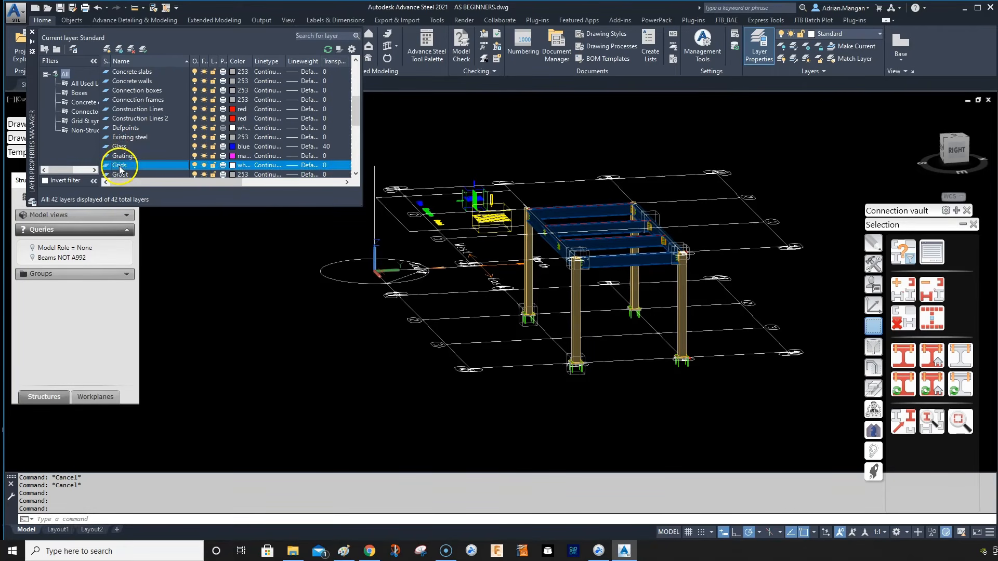
{"action": "left_click", "coordinate": [107, 51]}
{"action": "type", "text": "Grids 2nd"}
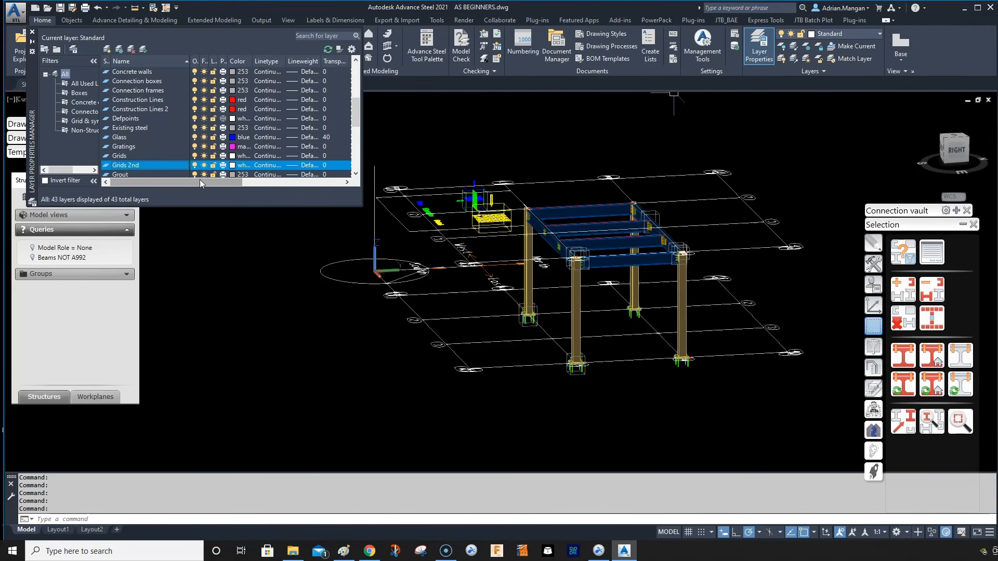
{"action": "left_click", "coordinate": [32, 31]}
Assign the copied upper grid lines to the "Grids 2nd" layer and turn that layer off.
{"action": "left_click", "coordinate": [132, 63]}
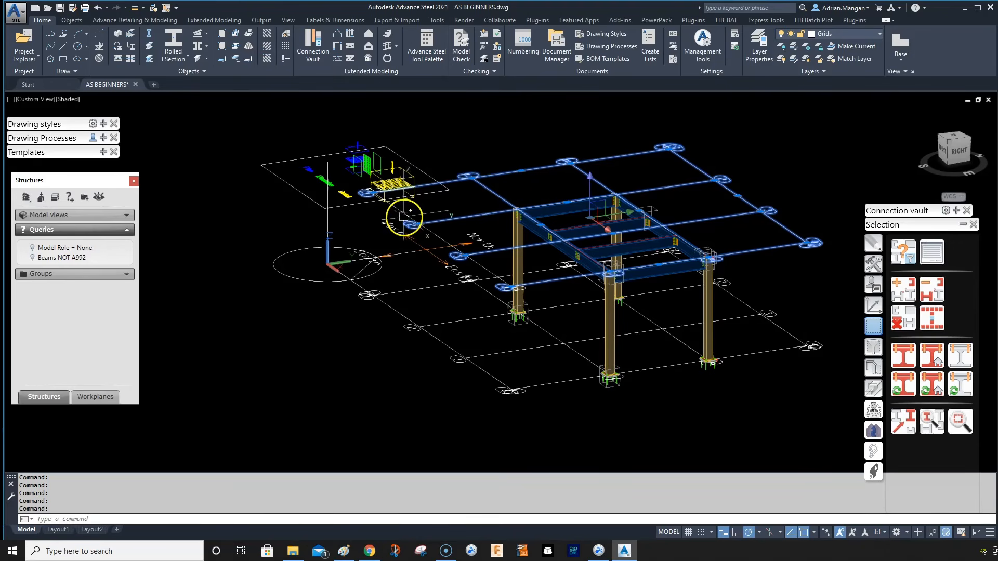
{"action": "left_click", "coordinate": [878, 35]}
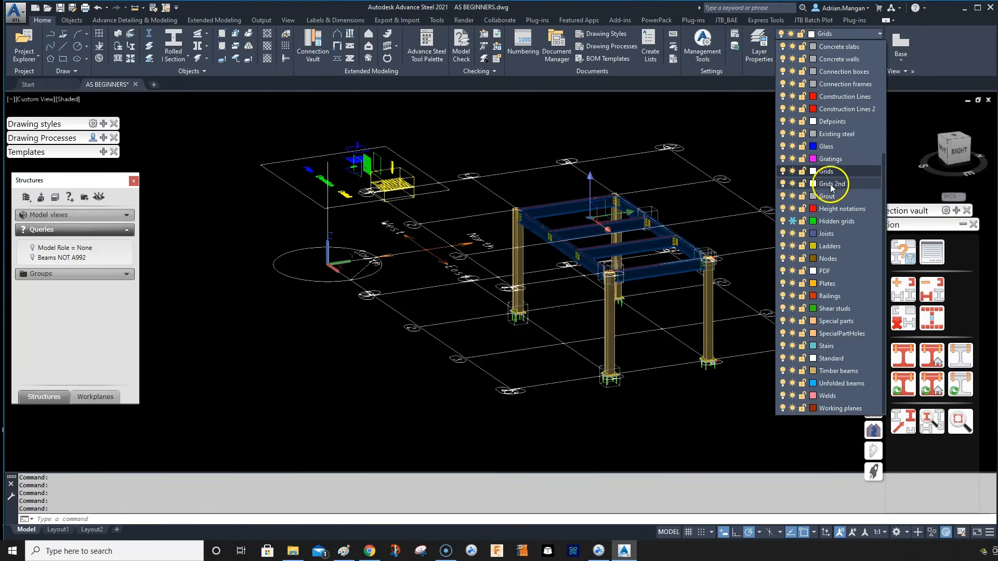
{"action": "left_click", "coordinate": [840, 172]}
{"action": "key", "text": "Escape"}
{"action": "left_click", "coordinate": [873, 34]}
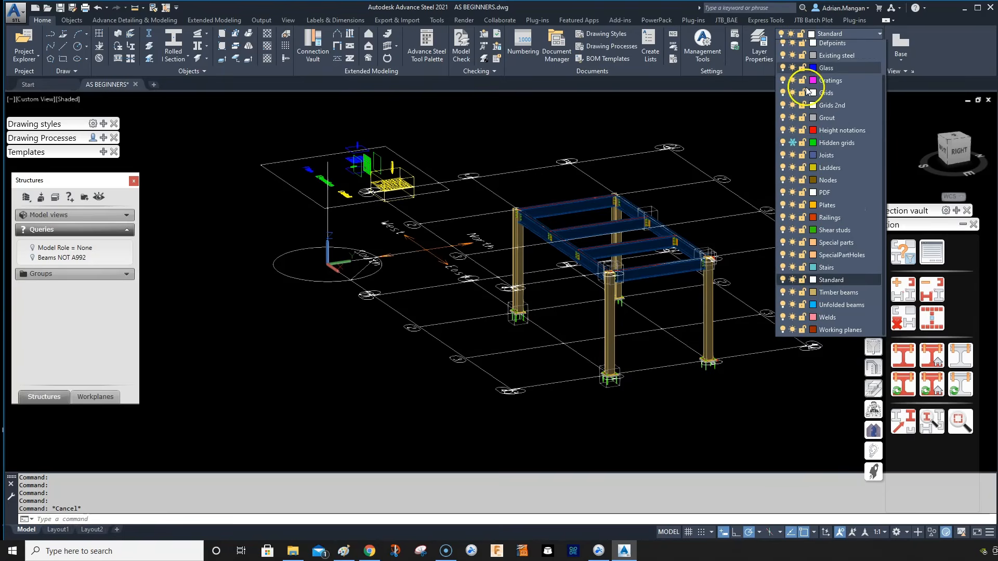
{"action": "left_click", "coordinate": [783, 186]}
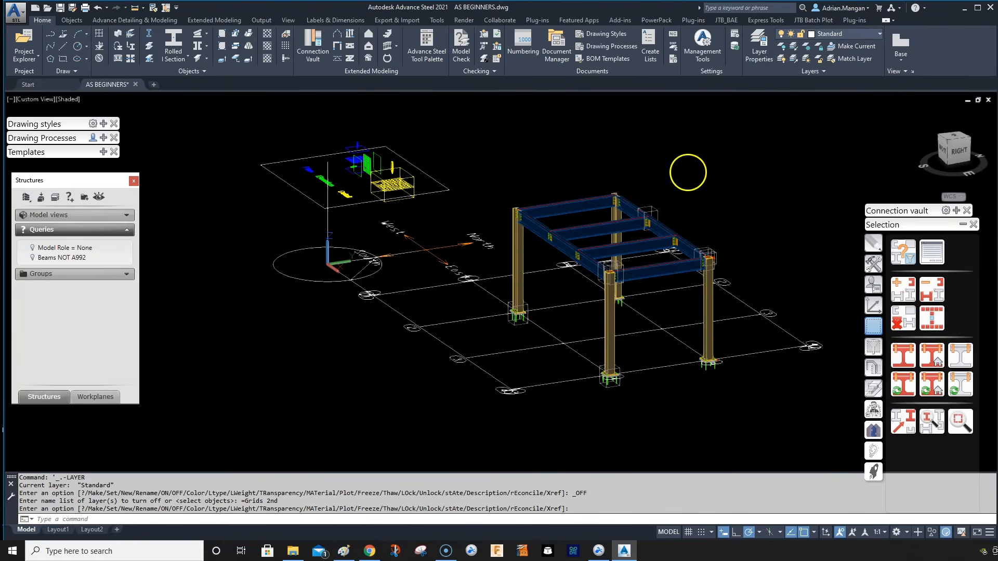
Create a new structure group named "Colmns".
{"action": "middle_click_drag", "start_coordinate": [688, 169], "coordinate": [730, 296], "text": "shift"}
{"action": "scroll", "coordinate": [751, 218], "scroll_direction": "down", "scroll_amount": 4}
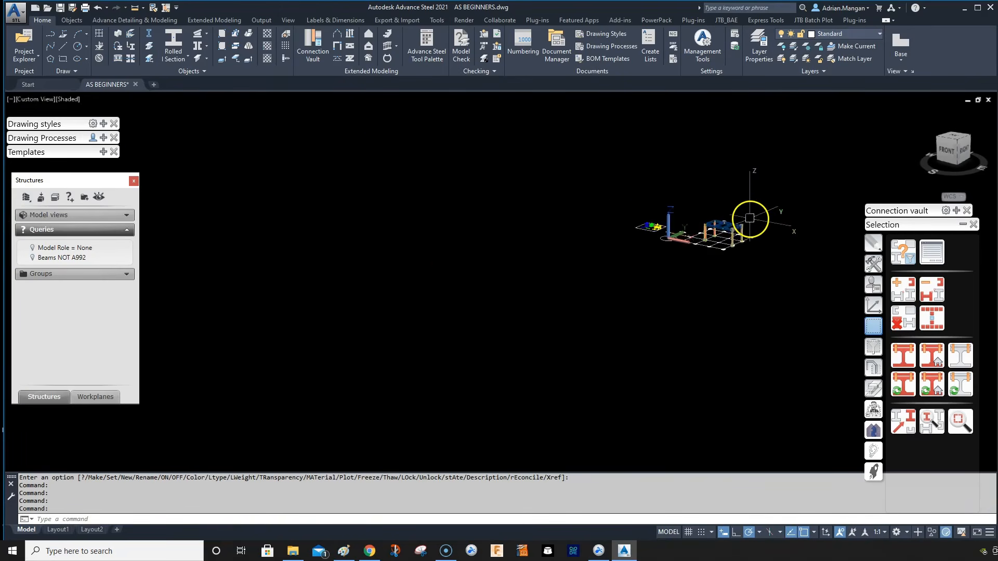
{"action": "scroll", "coordinate": [689, 245], "scroll_direction": "up", "scroll_amount": 3}
{"action": "middle_click_drag", "start_coordinate": [750, 218], "coordinate": [675, 233]}
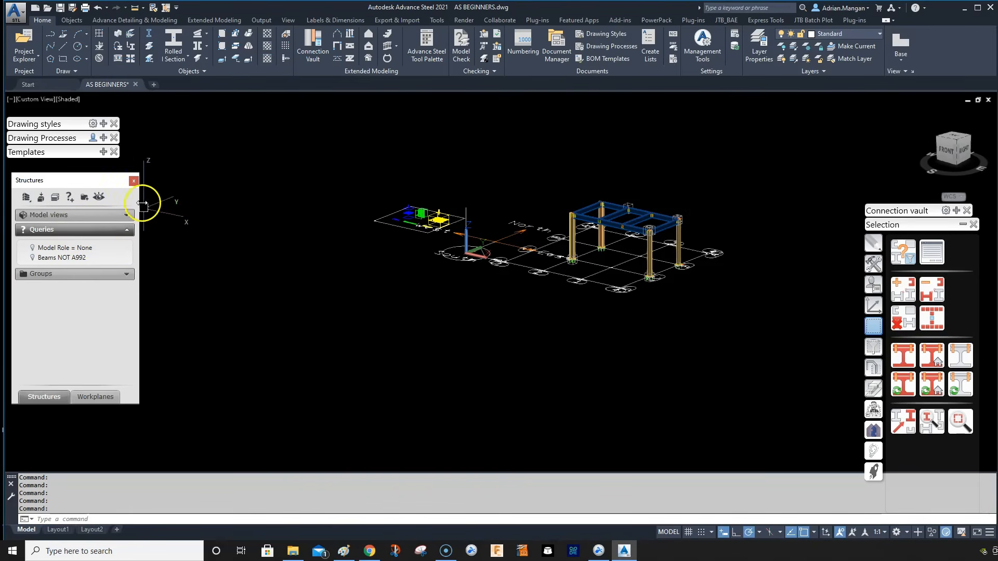
{"action": "left_click", "coordinate": [85, 197]}
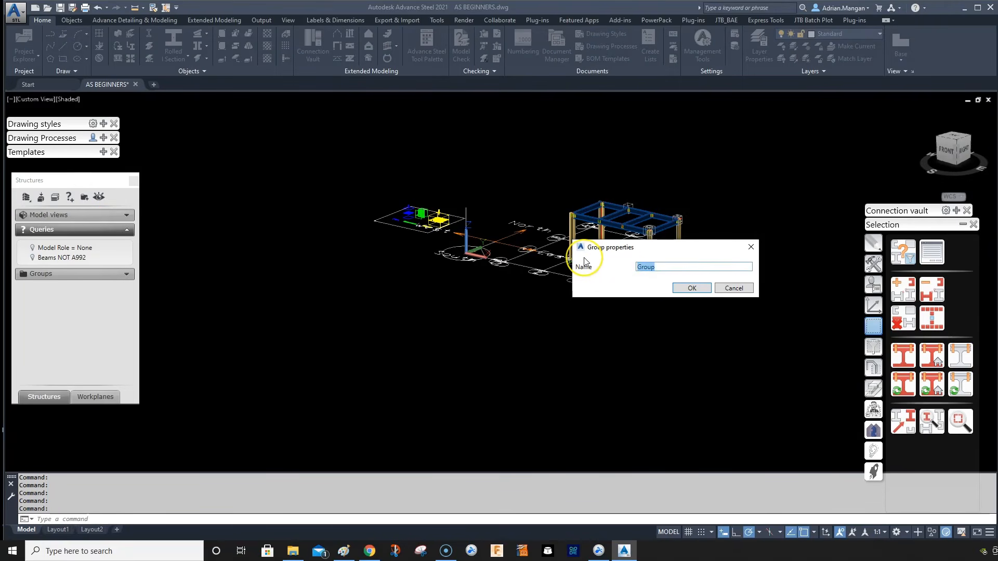
{"action": "type", "text": "Colmh"}
{"action": "left_click", "coordinate": [690, 289]}
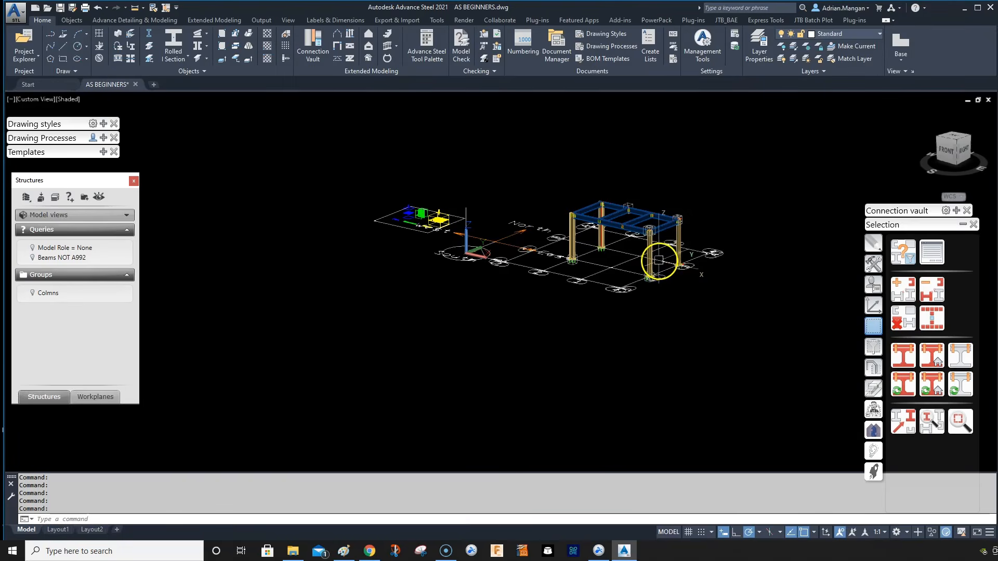
Mark the four platform columns together with their attached assembly parts.
{"action": "scroll", "coordinate": [663, 248], "scroll_direction": "up", "scroll_amount": 2}
{"action": "middle_click_drag", "start_coordinate": [662, 248], "coordinate": [675, 236], "text": "shift"}
{"action": "scroll", "coordinate": [675, 235], "scroll_direction": "up", "scroll_amount": 3}
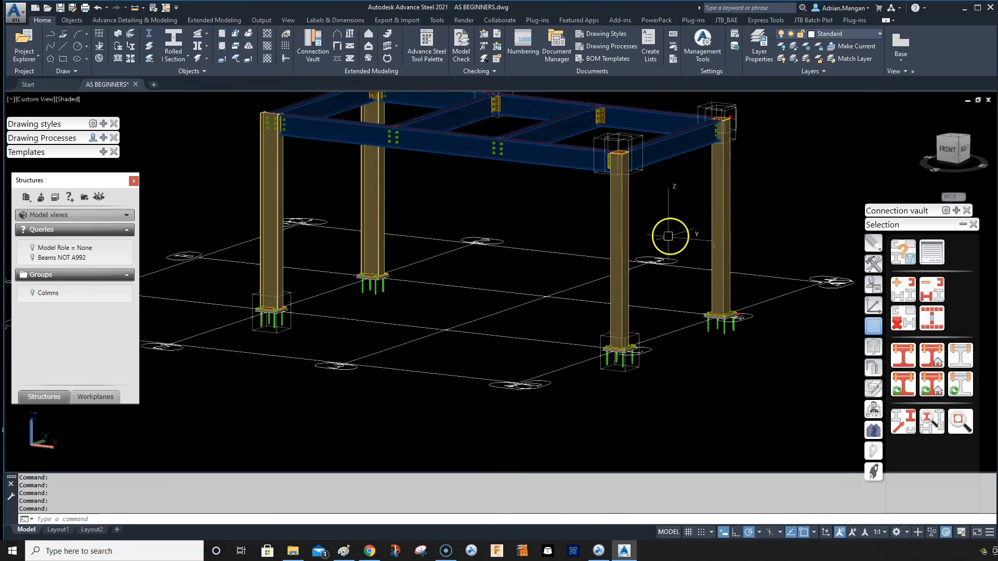
{"action": "scroll", "coordinate": [675, 235], "scroll_direction": "down", "scroll_amount": 2}
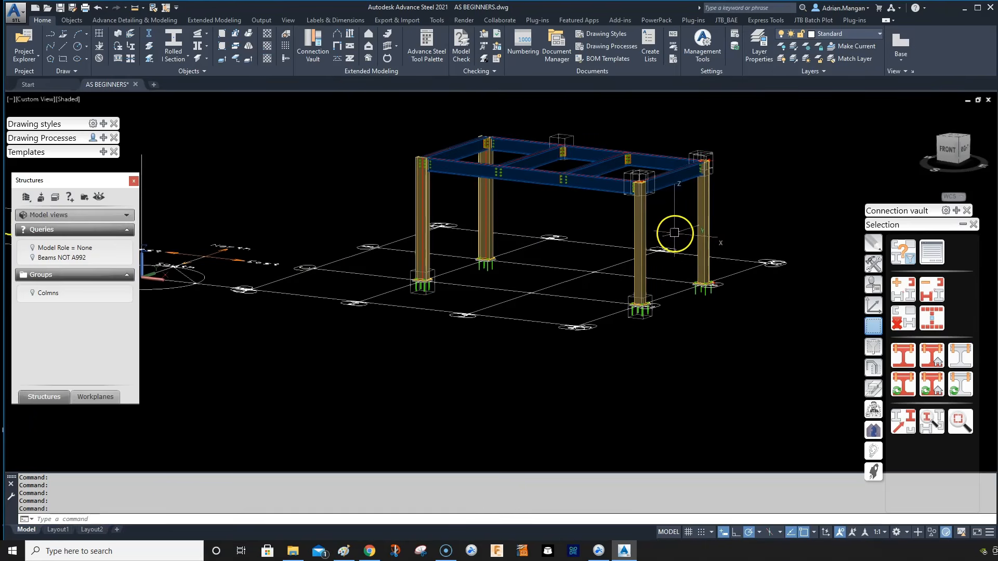
{"action": "left_click", "coordinate": [933, 389]}
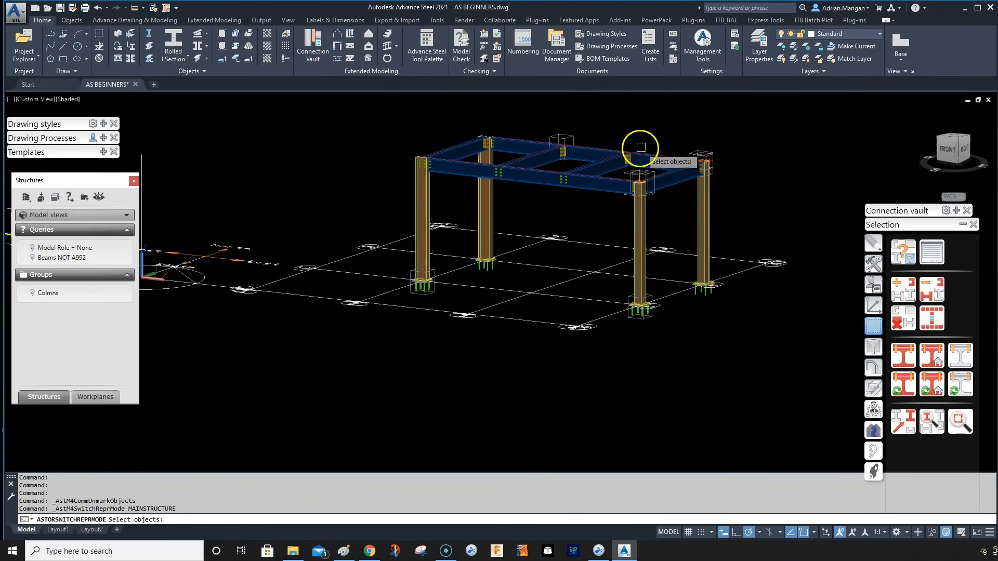
{"action": "left_click", "coordinate": [703, 212]}
{"action": "left_click", "coordinate": [639, 236]}
{"action": "left_click", "coordinate": [497, 204]}
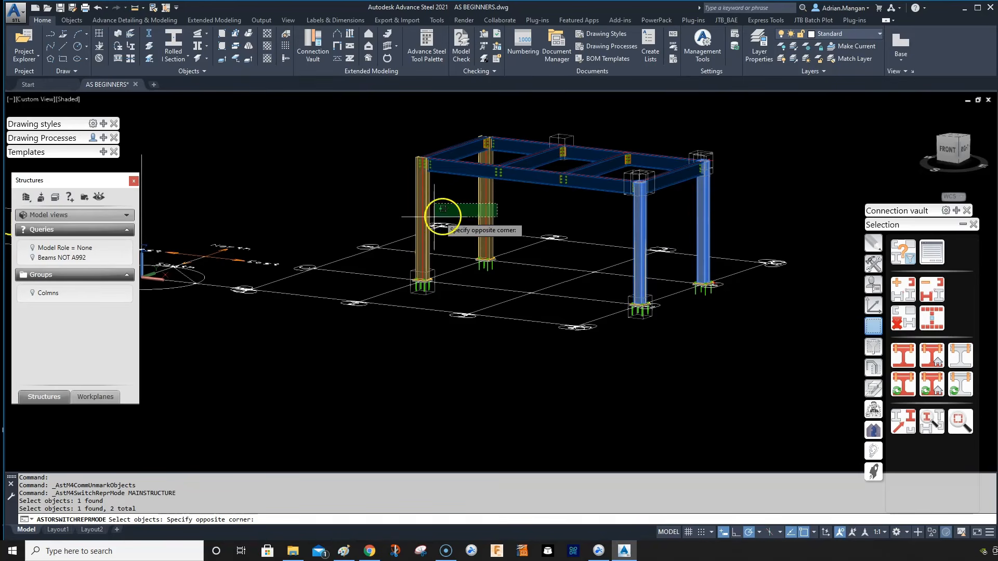
{"action": "left_click", "coordinate": [442, 211]}
{"action": "left_click", "coordinate": [425, 206]}
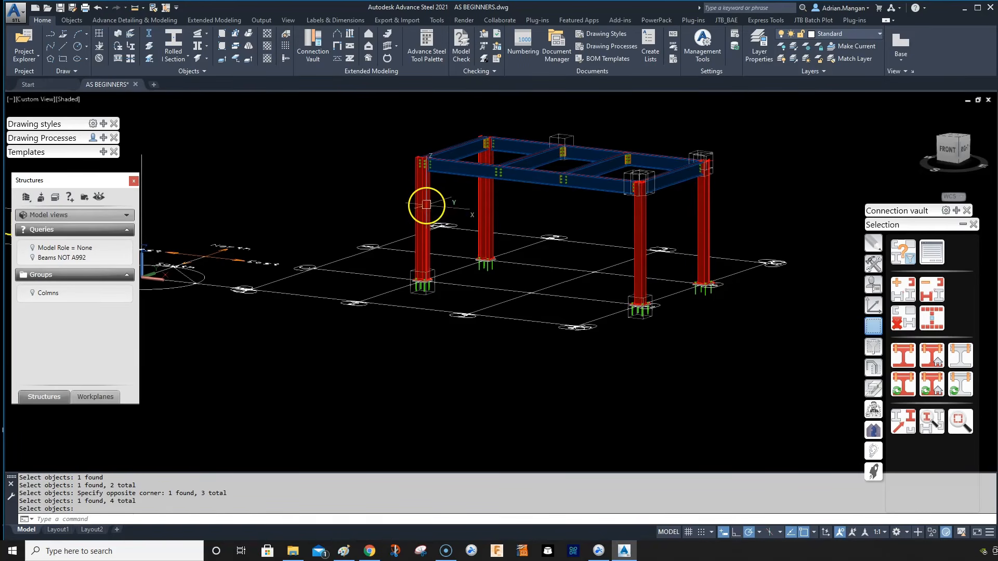
Select all marked objects, add them to the "Colmns" group, and clear the marking.
{"action": "middle_click_drag", "start_coordinate": [641, 242], "coordinate": [631, 245], "text": "shift"}
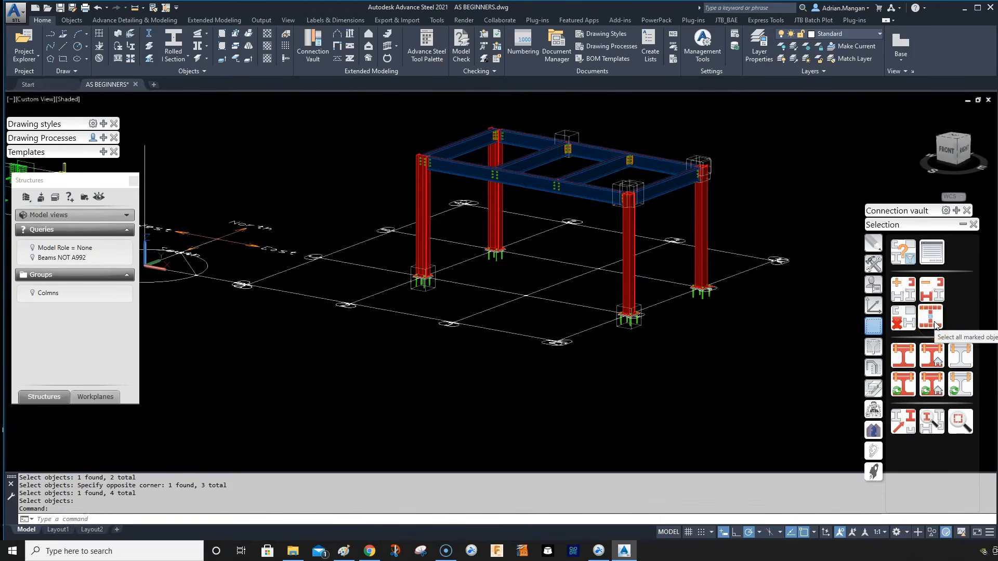
{"action": "left_click", "coordinate": [934, 325]}
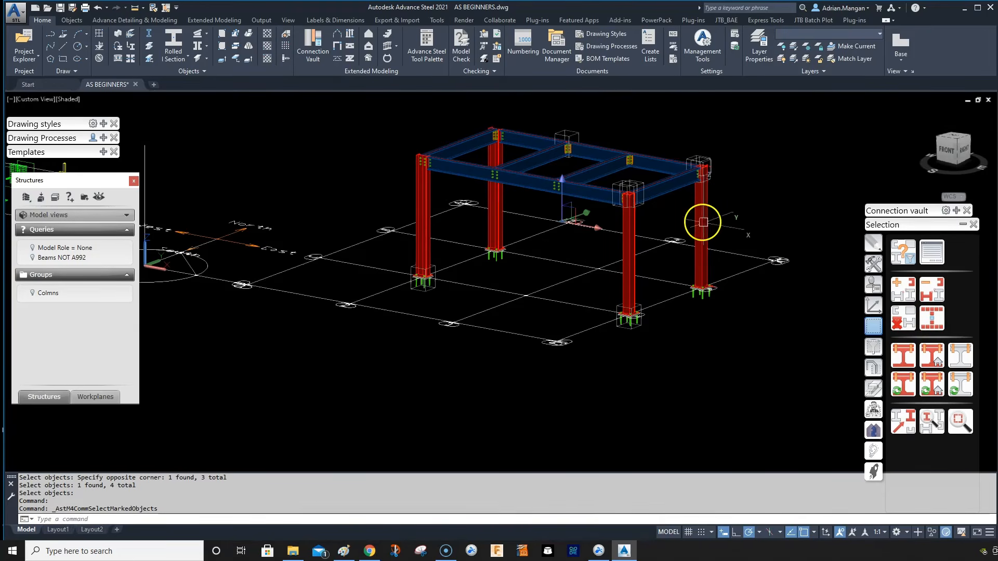
{"action": "middle_click_drag", "start_coordinate": [559, 279], "coordinate": [598, 276], "text": "shift"}
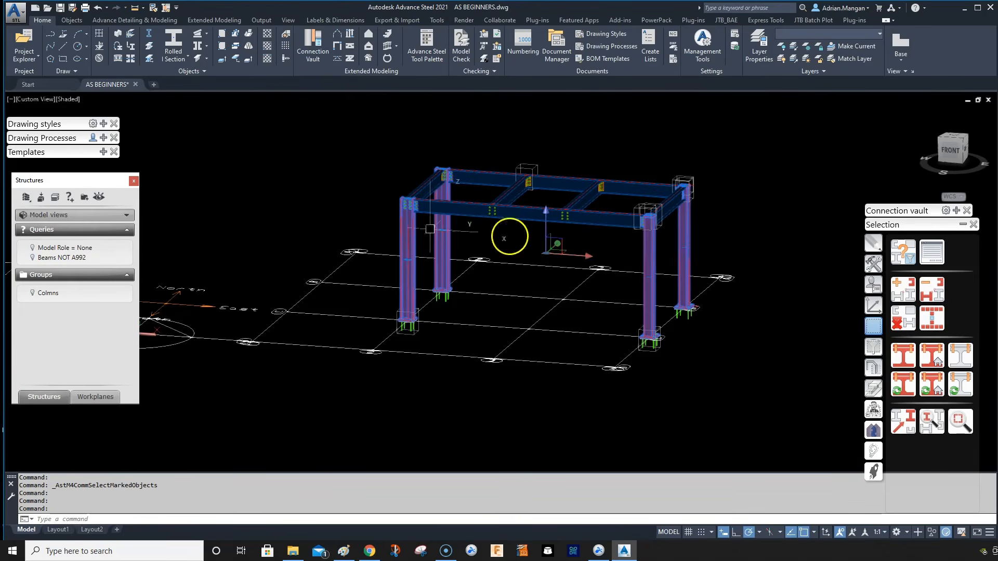
{"action": "right_click", "coordinate": [56, 295]}
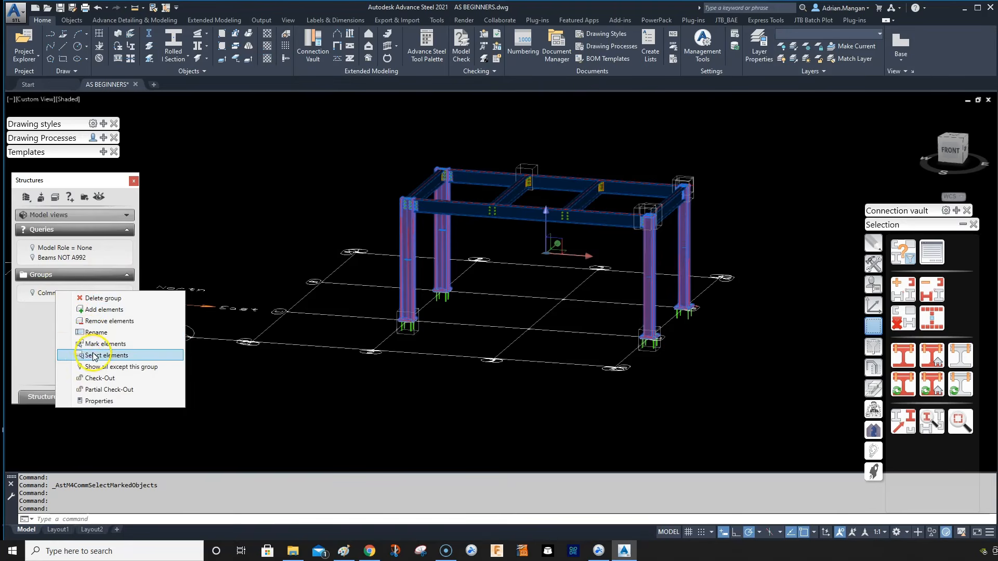
{"action": "left_click", "coordinate": [106, 310]}
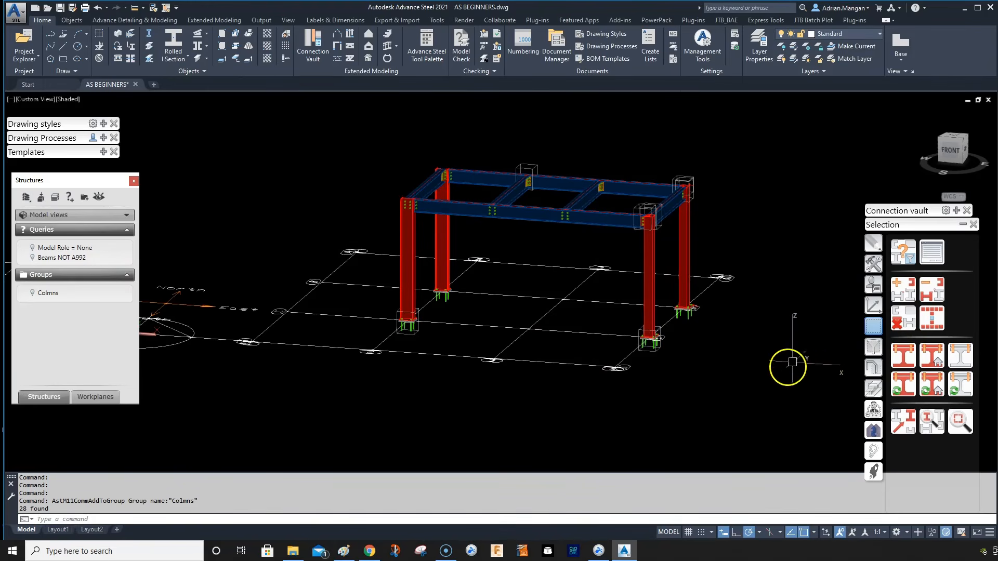
{"action": "left_click", "coordinate": [902, 318]}
Isolate the "Colmns" group and inspect a column's base plate and the grout beneath it.
{"action": "middle_click_drag", "start_coordinate": [676, 267], "coordinate": [648, 267], "text": "shift"}
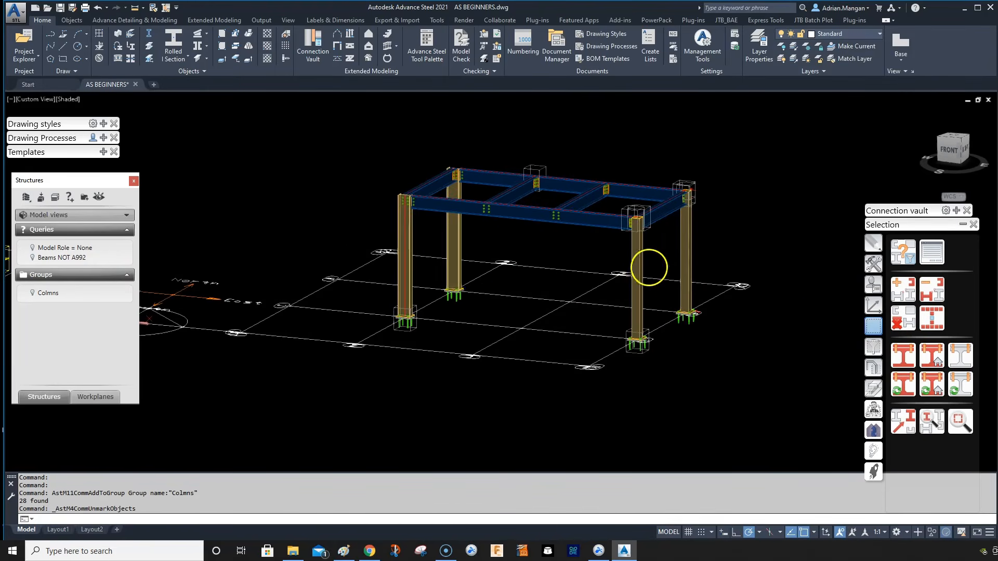
{"action": "left_click", "coordinate": [33, 293]}
{"action": "mouse_move", "coordinate": [561, 286]}
{"action": "middle_mouse_down", "text": "shift"}
{"action": "mouse_move", "coordinate": [588, 298]}
{"action": "mouse_move", "coordinate": [525, 327]}
{"action": "mouse_move", "coordinate": [570, 303]}
{"action": "middle_mouse_up", "text": "shift"}
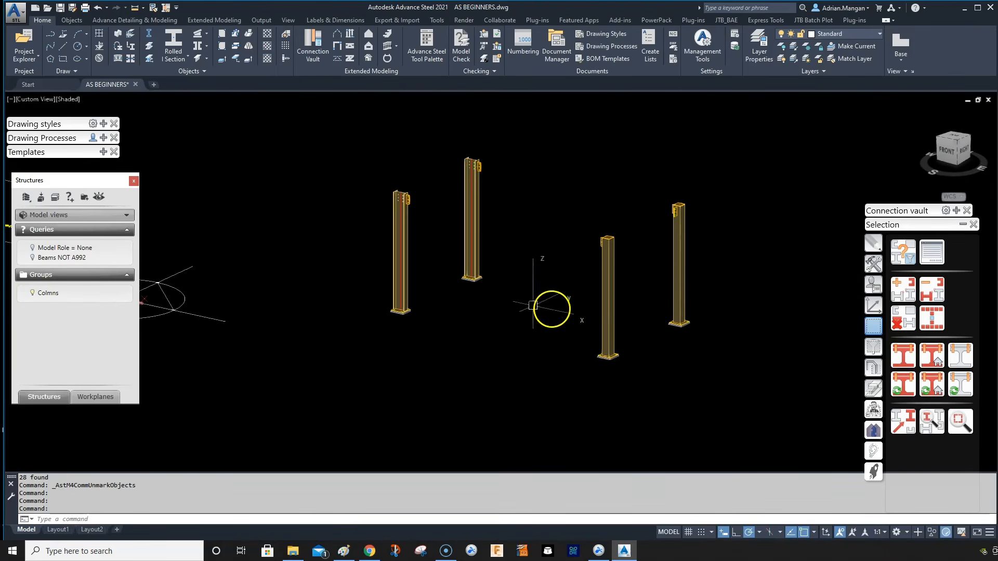
{"action": "scroll", "coordinate": [401, 297], "scroll_direction": "up", "scroll_amount": 8}
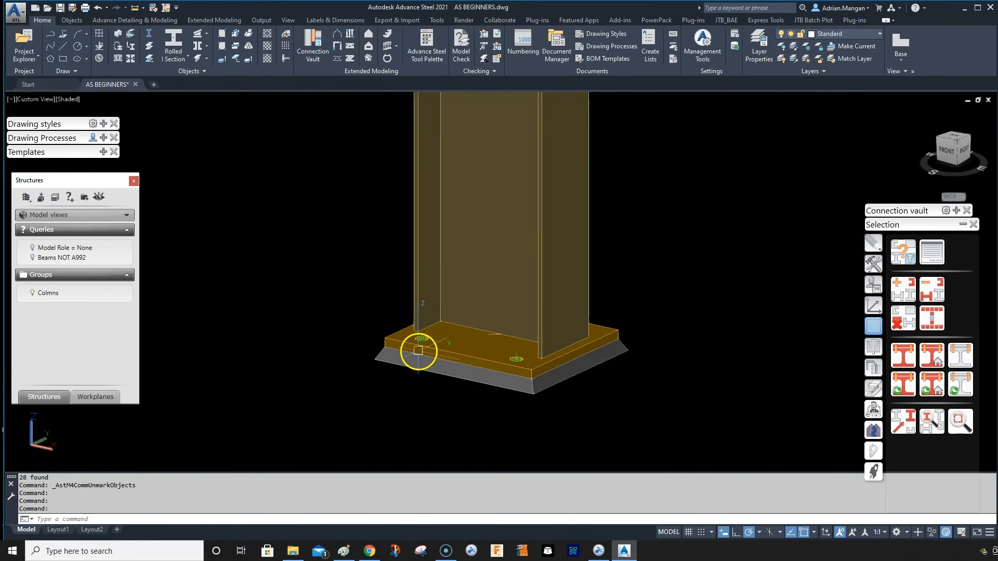
{"action": "middle_click_drag", "start_coordinate": [492, 378], "coordinate": [495, 346], "text": "shift"}
{"action": "scroll", "coordinate": [512, 388], "scroll_direction": "down", "scroll_amount": 5}
{"action": "scroll", "coordinate": [514, 394], "scroll_direction": "up", "scroll_amount": 4}
{"action": "left_click", "coordinate": [530, 378]}
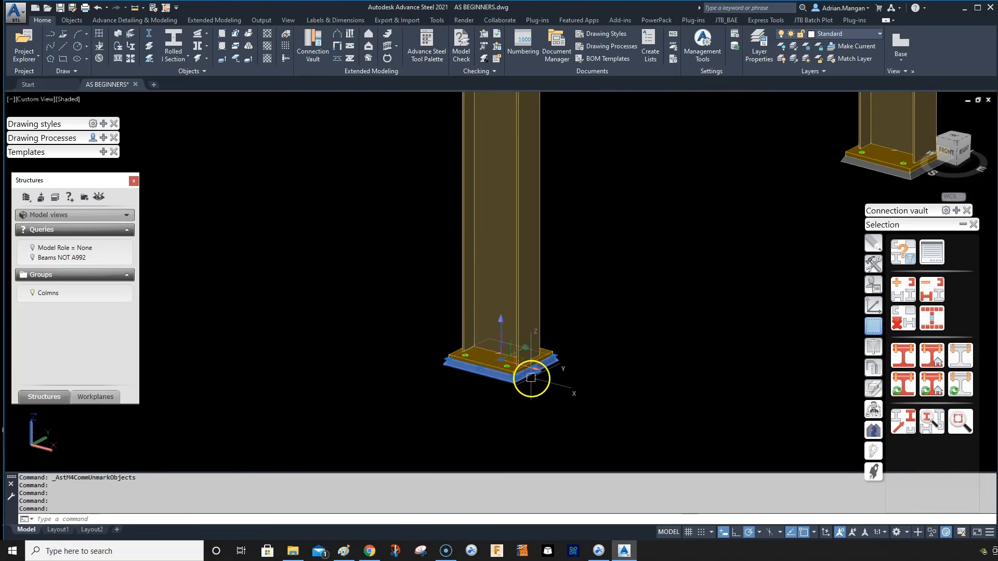
{"action": "key", "text": "Escape"}
Check the grout under another isolated column, and show the full model again.
{"action": "scroll", "coordinate": [531, 378], "scroll_direction": "down", "scroll_amount": 6}
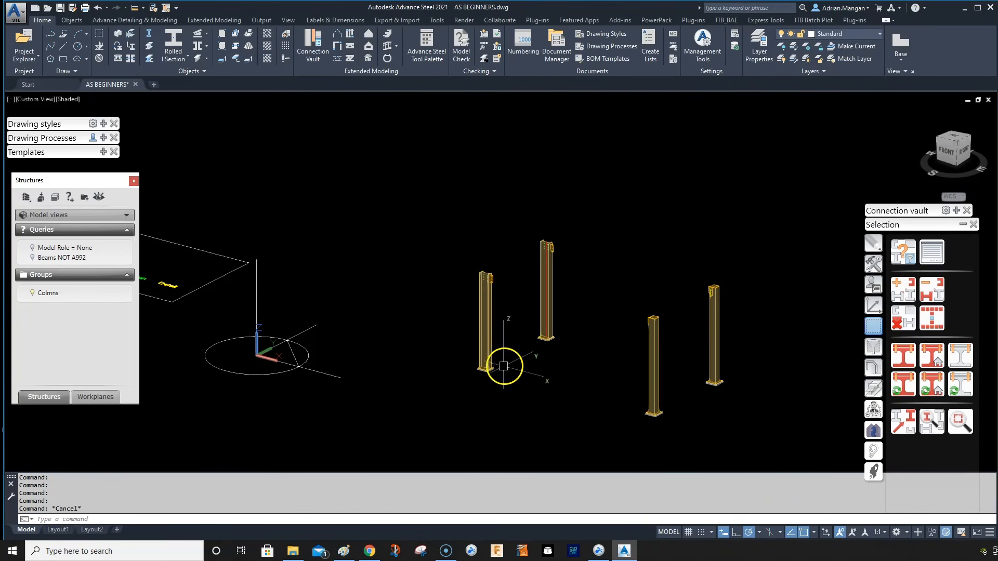
{"action": "scroll", "coordinate": [503, 366], "scroll_direction": "up", "scroll_amount": 6}
{"action": "left_click", "coordinate": [453, 377]}
{"action": "key", "text": "Escape"}
{"action": "scroll", "coordinate": [560, 327], "scroll_direction": "down", "scroll_amount": 6}
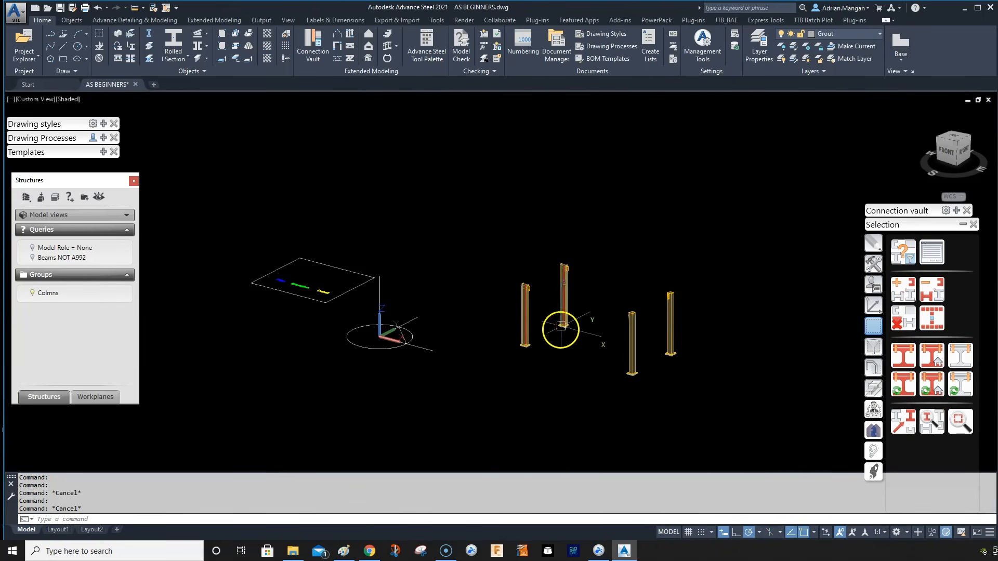
{"action": "middle_click_drag", "start_coordinate": [570, 329], "coordinate": [523, 316], "text": "shift"}
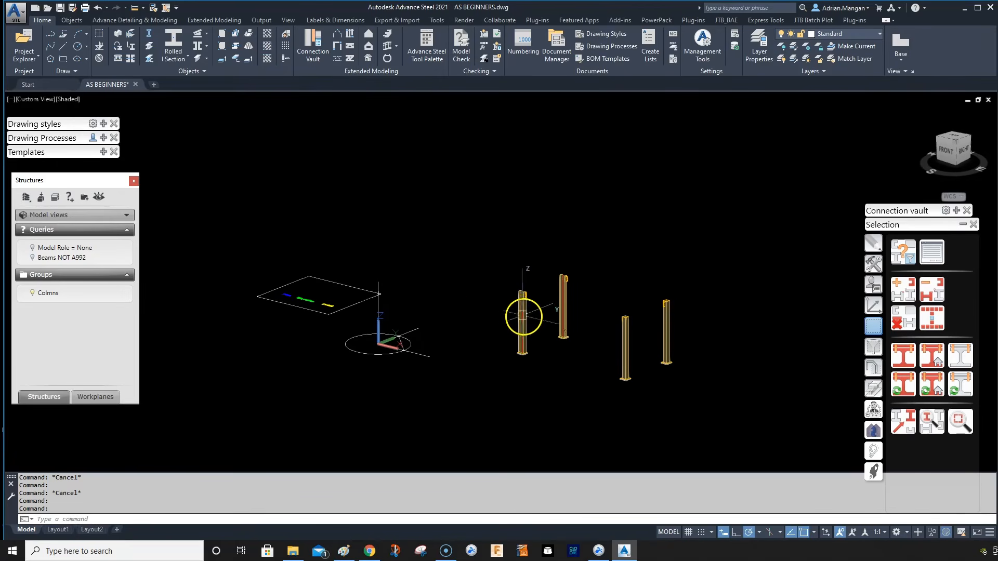
{"action": "left_click", "coordinate": [35, 295]}
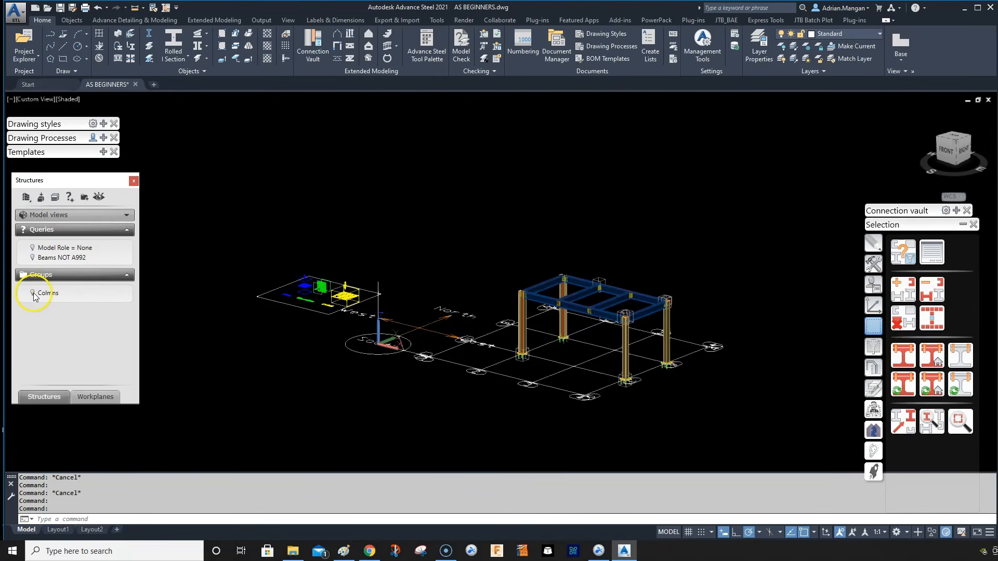
Start a new query on the complete model with new marking, and assign Yellow as its marking color.
{"action": "middle_click_drag", "start_coordinate": [526, 379], "coordinate": [593, 346], "text": "shift"}
{"action": "scroll", "coordinate": [620, 335], "scroll_direction": "up", "scroll_amount": 3}
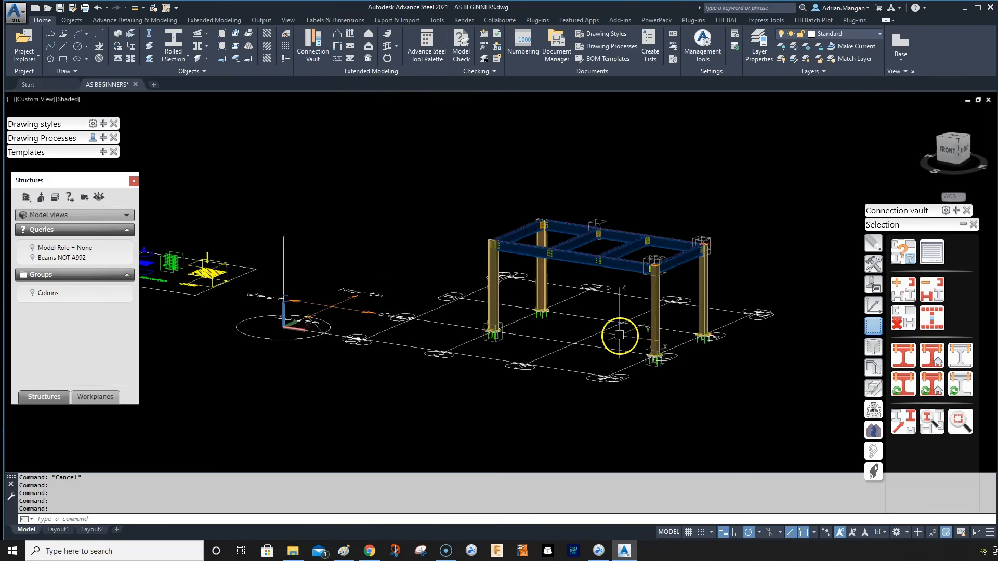
{"action": "middle_click_drag", "start_coordinate": [763, 347], "coordinate": [680, 351]}
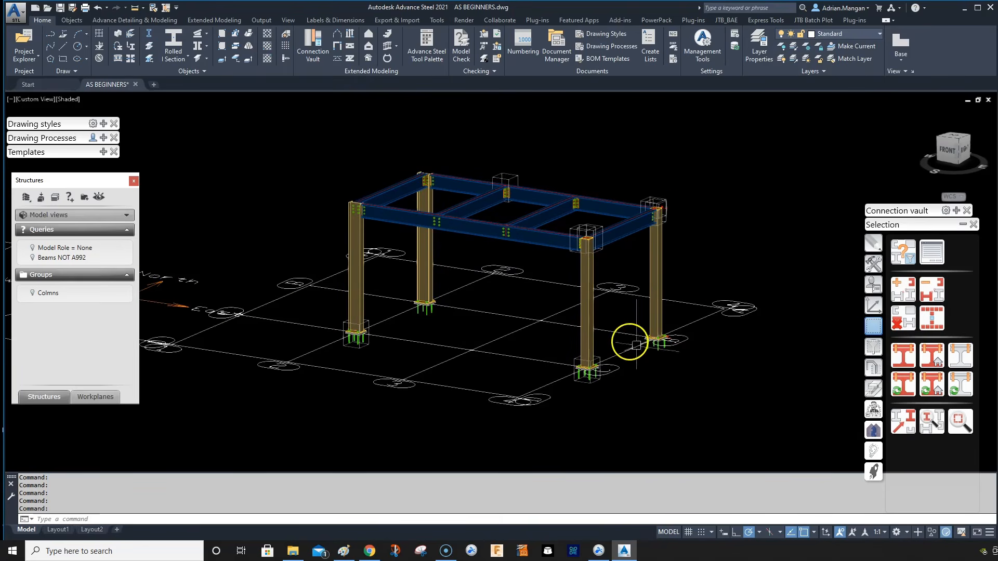
{"action": "left_click", "coordinate": [70, 198]}
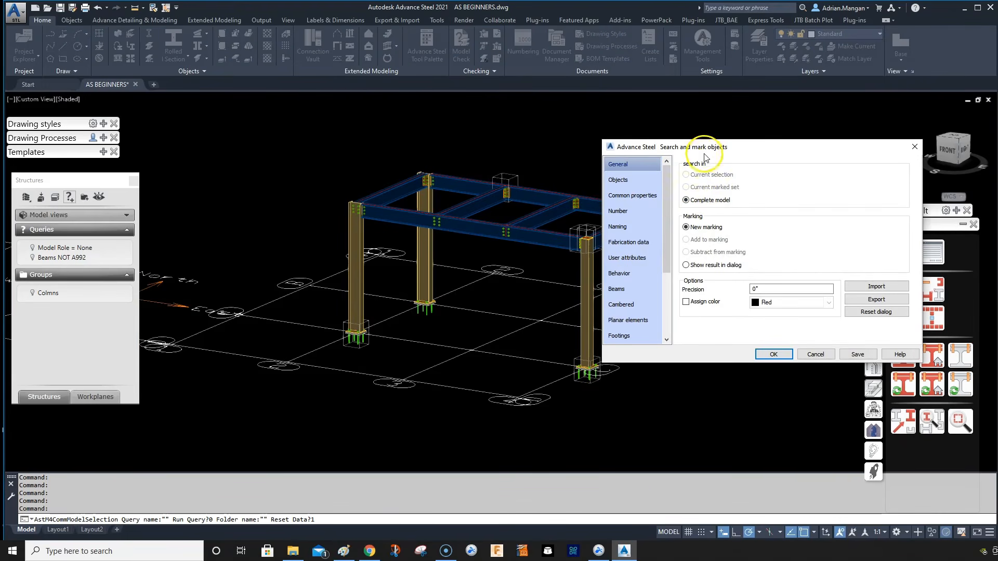
{"action": "left_click", "coordinate": [686, 301]}
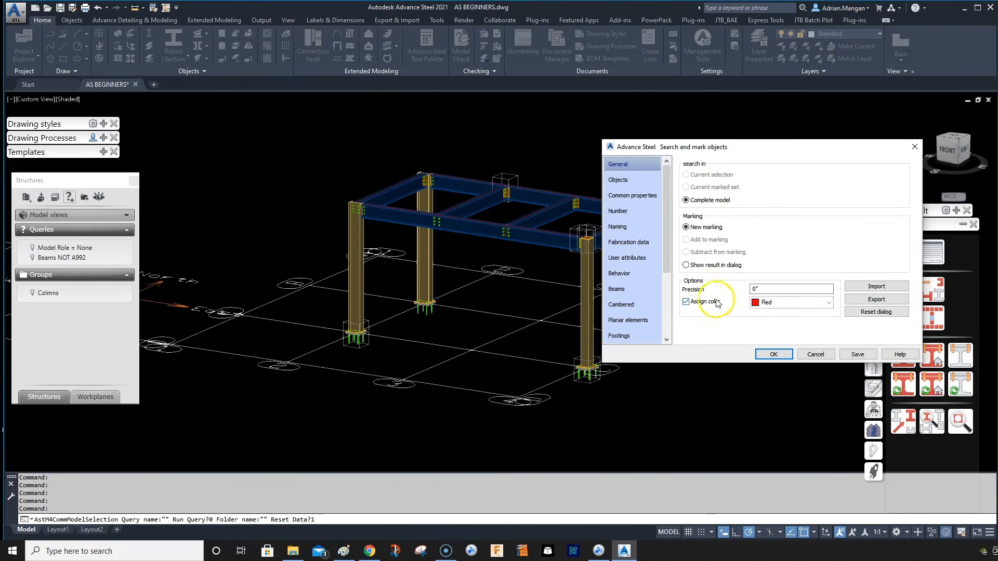
{"action": "left_click", "coordinate": [828, 303]}
{"action": "left_click", "coordinate": [777, 319]}
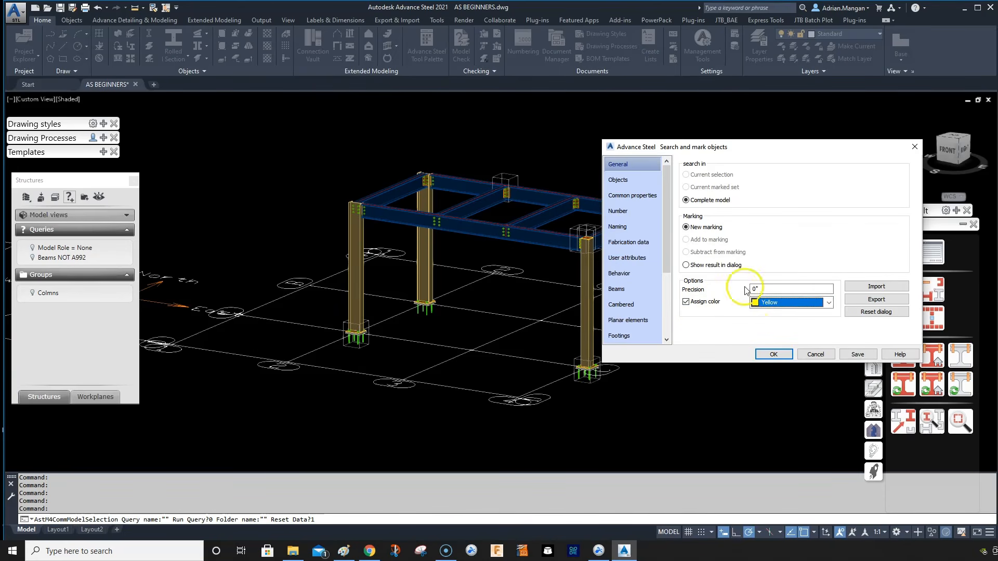
Restrict the query to objects whose model role is Column, keeping the default object types.
{"action": "left_click", "coordinate": [635, 181]}
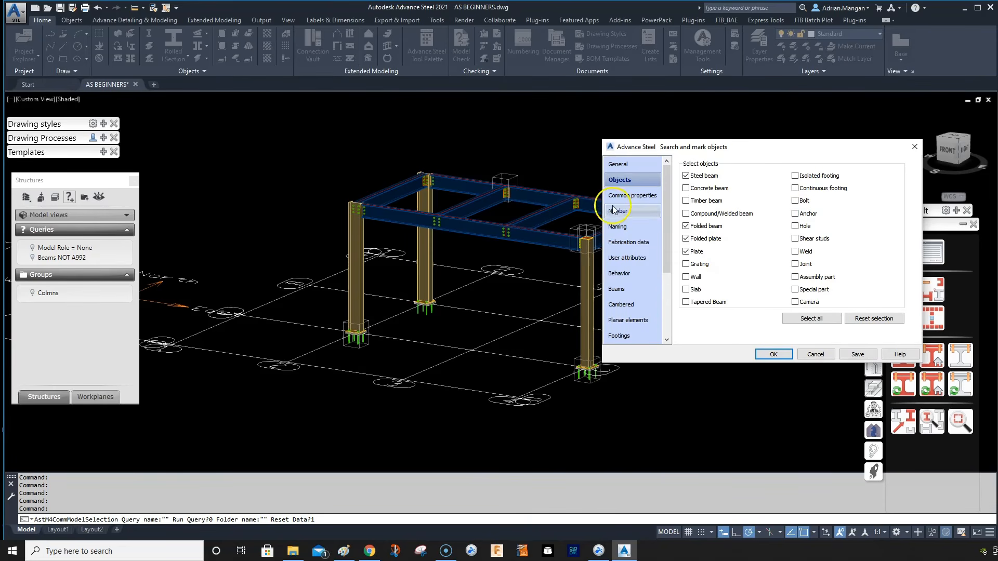
{"action": "left_click", "coordinate": [626, 196]}
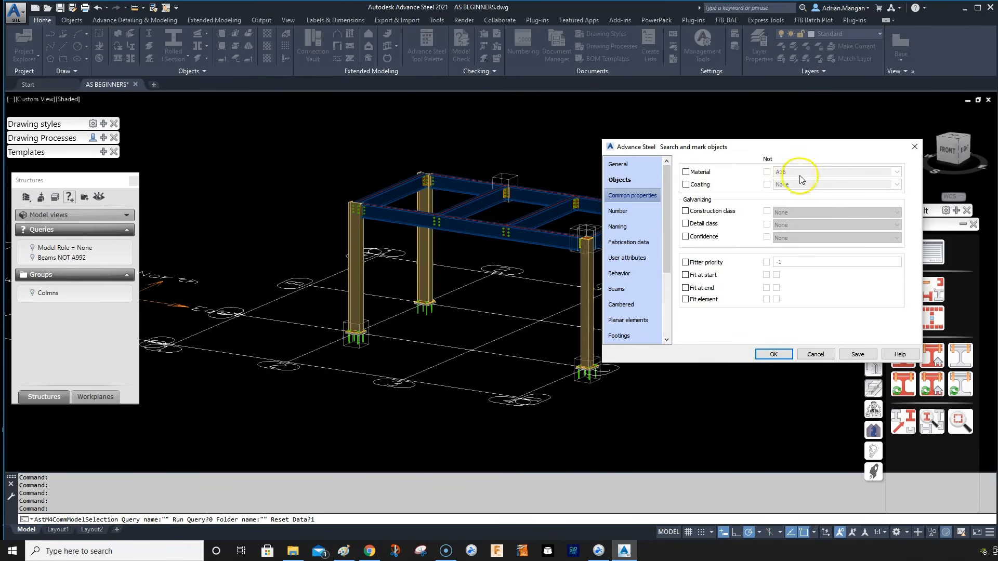
{"action": "left_click", "coordinate": [644, 209]}
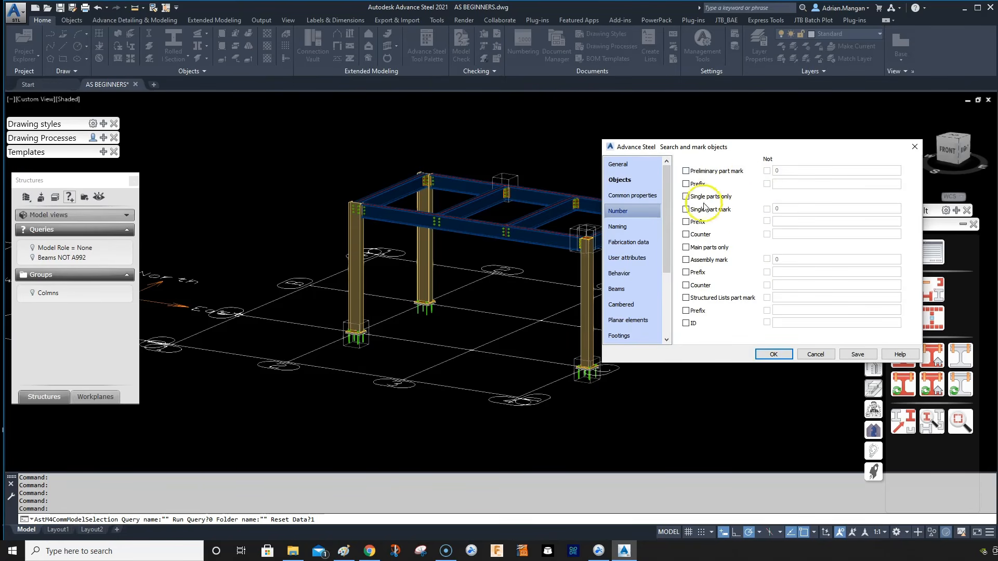
{"action": "left_click", "coordinate": [656, 226]}
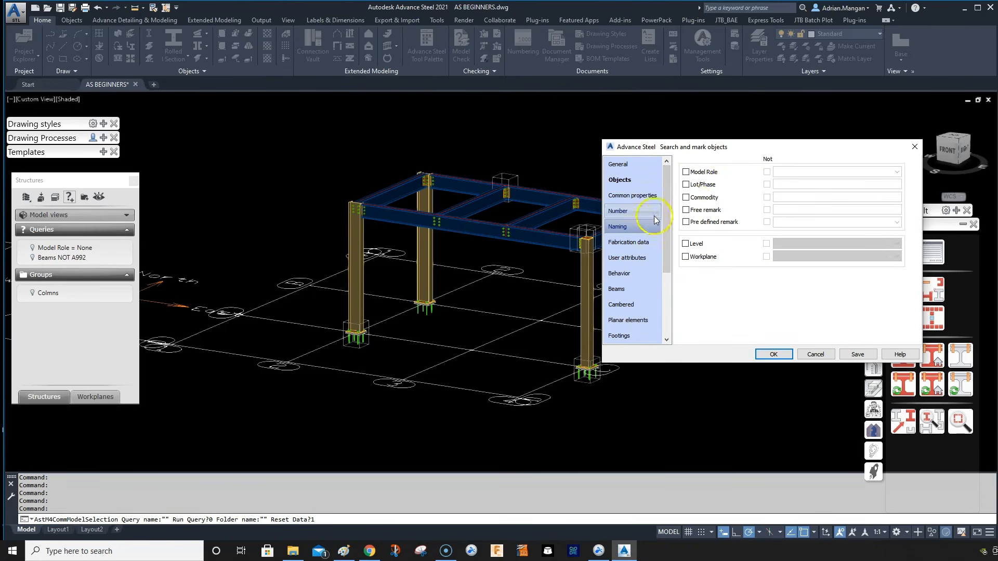
{"action": "left_click", "coordinate": [686, 172]}
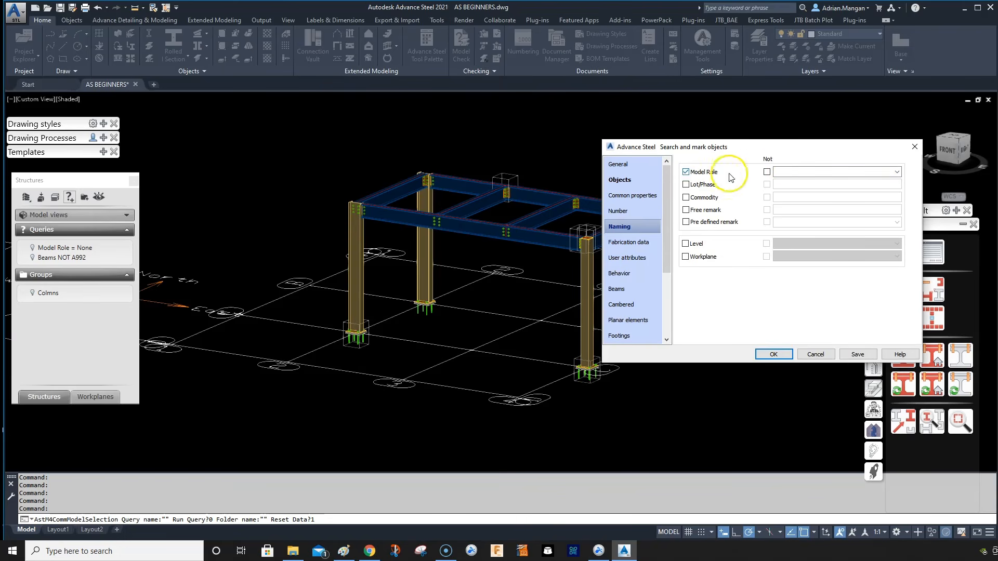
{"action": "left_click", "coordinate": [803, 172]}
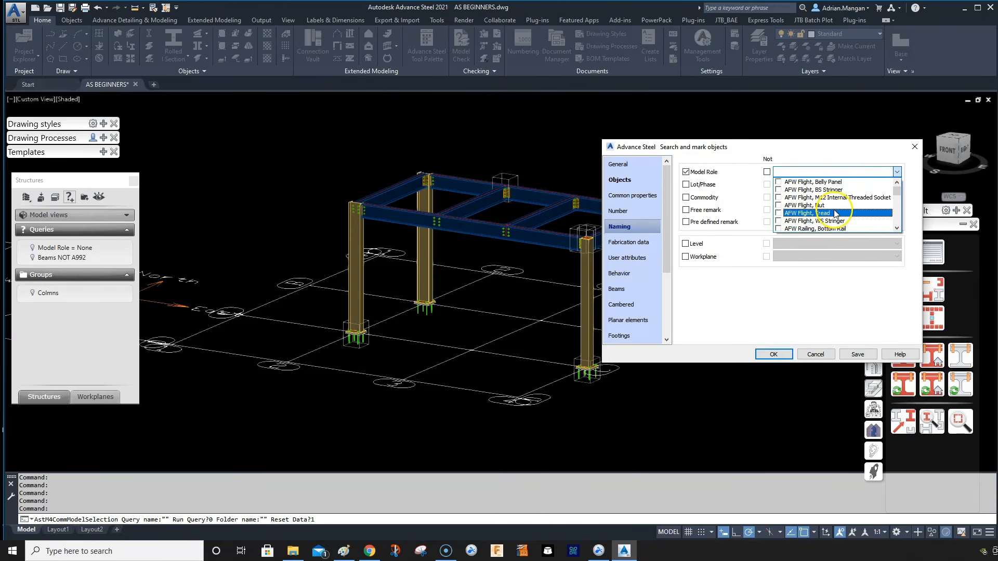
{"action": "scroll", "coordinate": [835, 214], "scroll_direction": "down", "scroll_amount": 5}
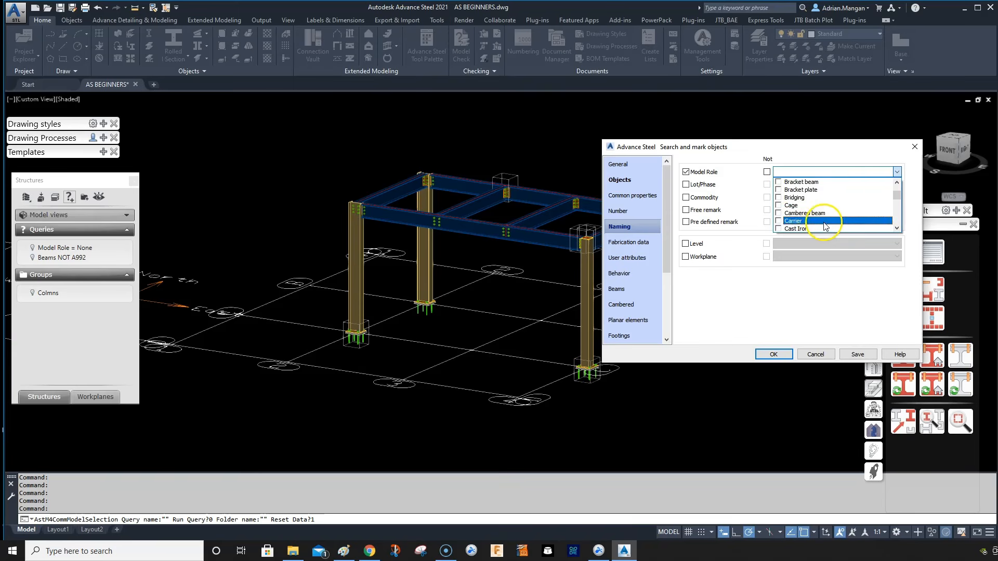
{"action": "scroll", "coordinate": [819, 215], "scroll_direction": "down", "scroll_amount": 3}
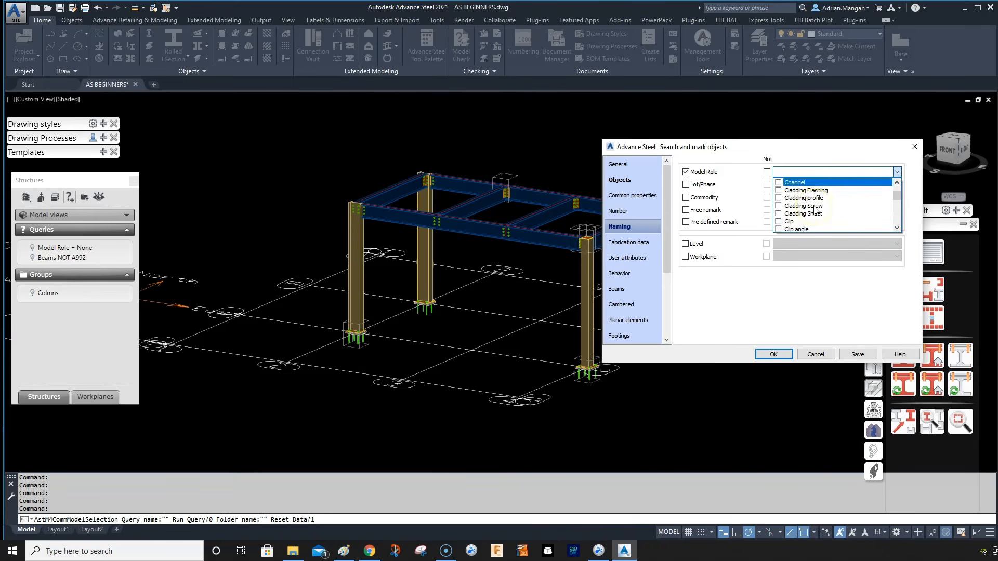
{"action": "scroll", "coordinate": [815, 210], "scroll_direction": "down", "scroll_amount": 5}
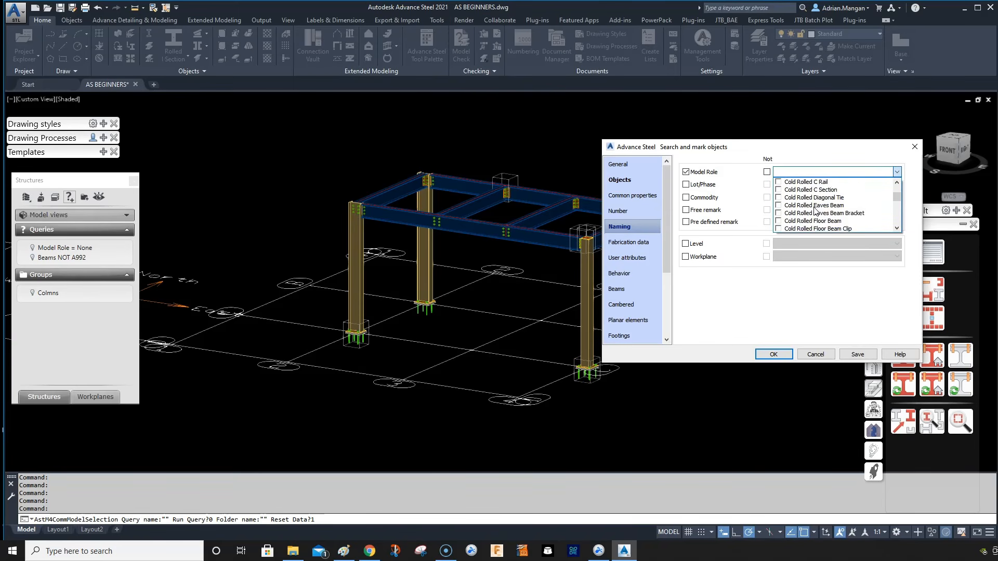
{"action": "scroll", "coordinate": [815, 211], "scroll_direction": "down", "scroll_amount": 2}
{"action": "left_click", "coordinate": [806, 215]}
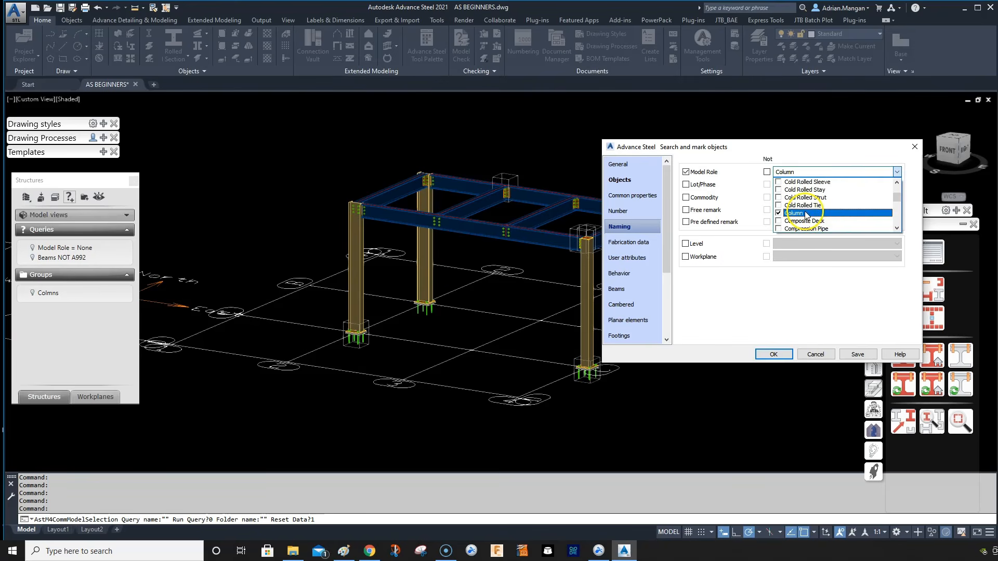
{"action": "scroll", "coordinate": [800, 208], "scroll_direction": "up", "scroll_amount": 5}
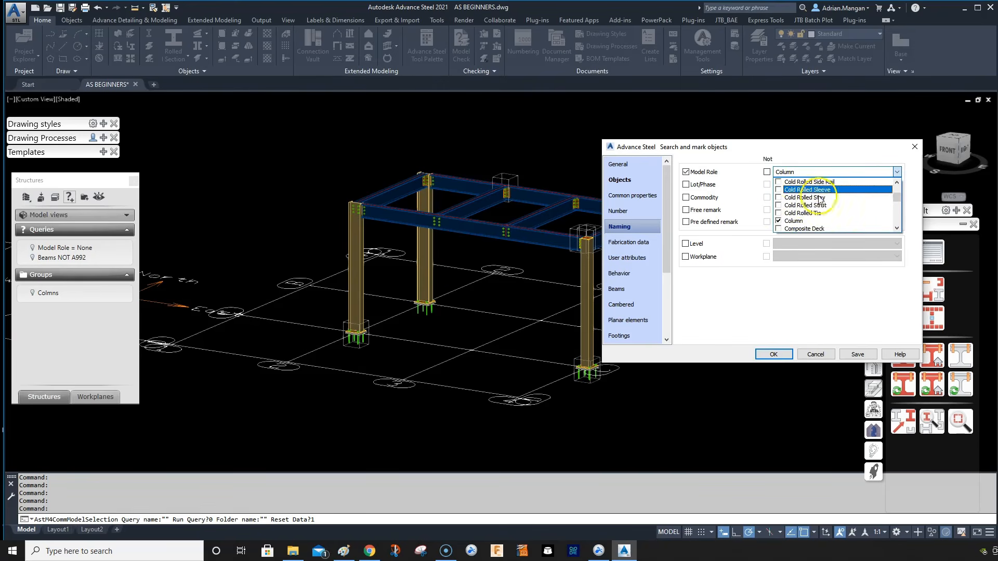
{"action": "left_click", "coordinate": [835, 314]}
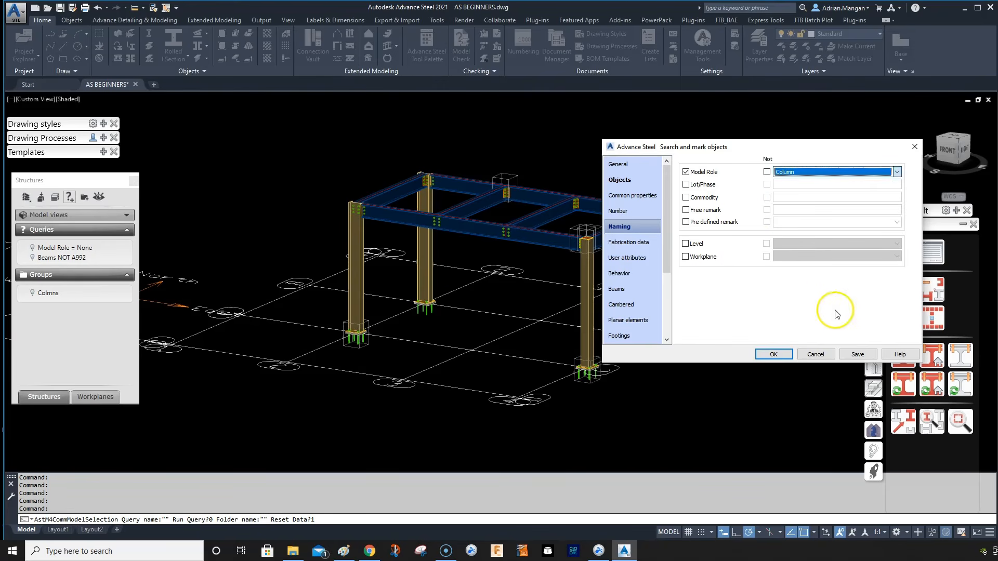
Save the query under the name "Column" and run it on the model.
{"action": "left_click", "coordinate": [854, 349]}
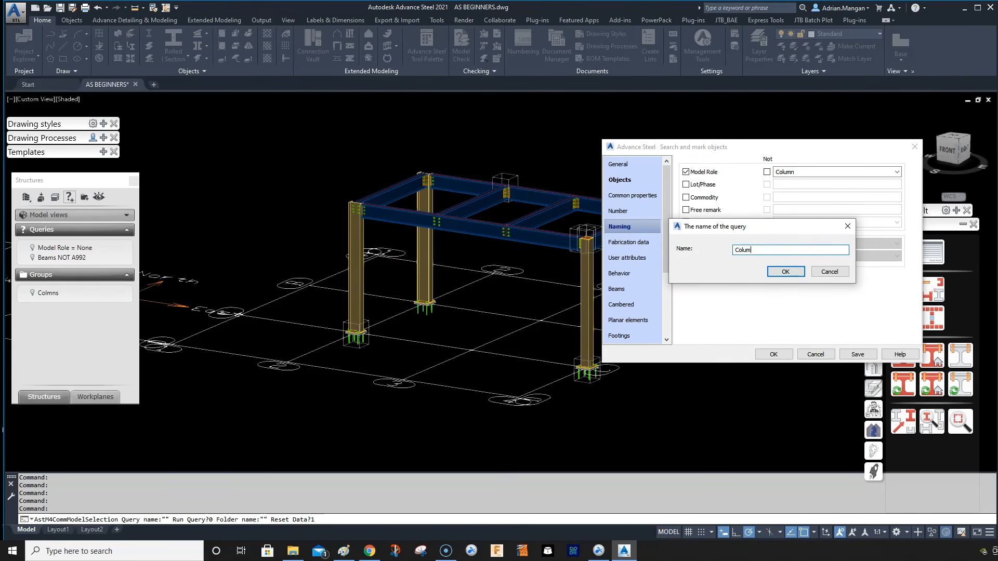
{"action": "left_click", "coordinate": [776, 272]}
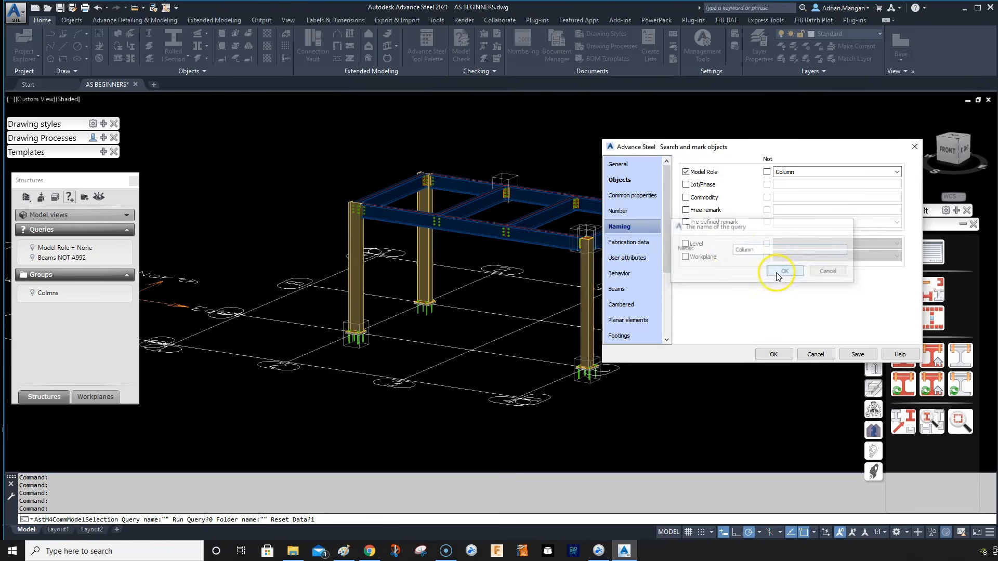
{"action": "left_click", "coordinate": [858, 354]}
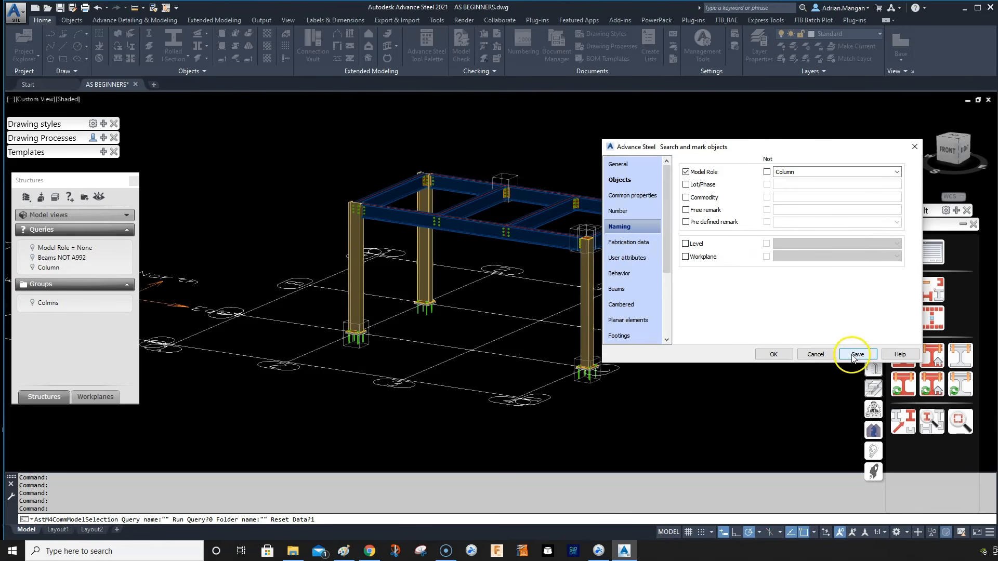
{"action": "left_click", "coordinate": [773, 354]}
Select the four columns marked by the query, then mark and select them together with their attached assembly parts.
{"action": "scroll", "coordinate": [665, 322], "scroll_direction": "up", "scroll_amount": 5}
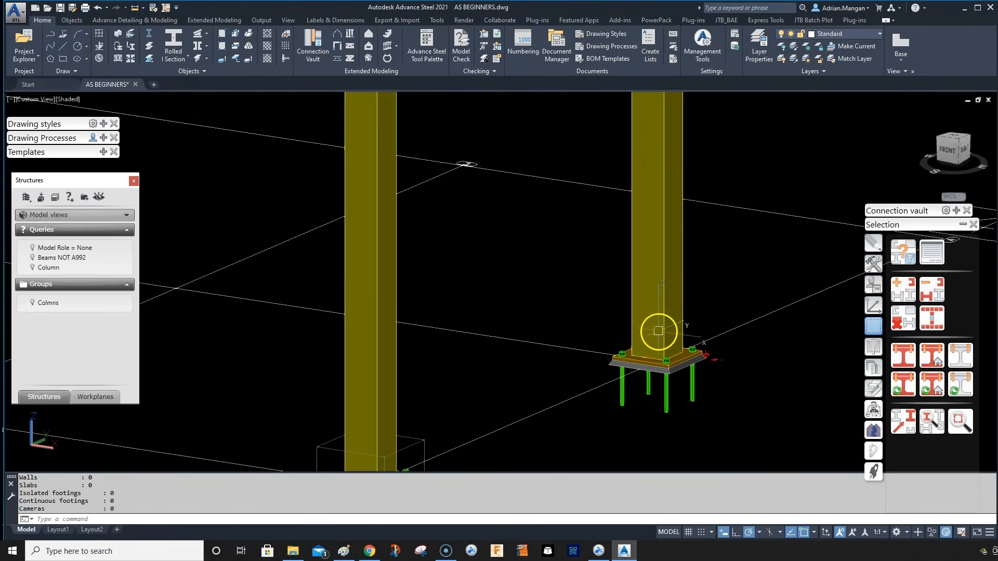
{"action": "scroll", "coordinate": [660, 331], "scroll_direction": "down", "scroll_amount": 5}
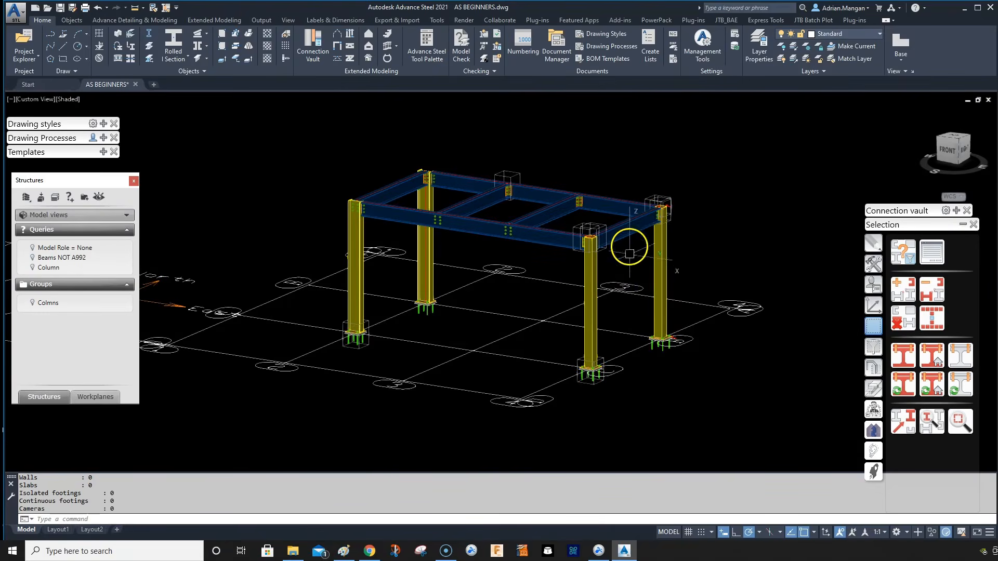
{"action": "scroll", "coordinate": [660, 211], "scroll_direction": "up", "scroll_amount": 6}
{"action": "scroll", "coordinate": [696, 195], "scroll_direction": "down", "scroll_amount": 5}
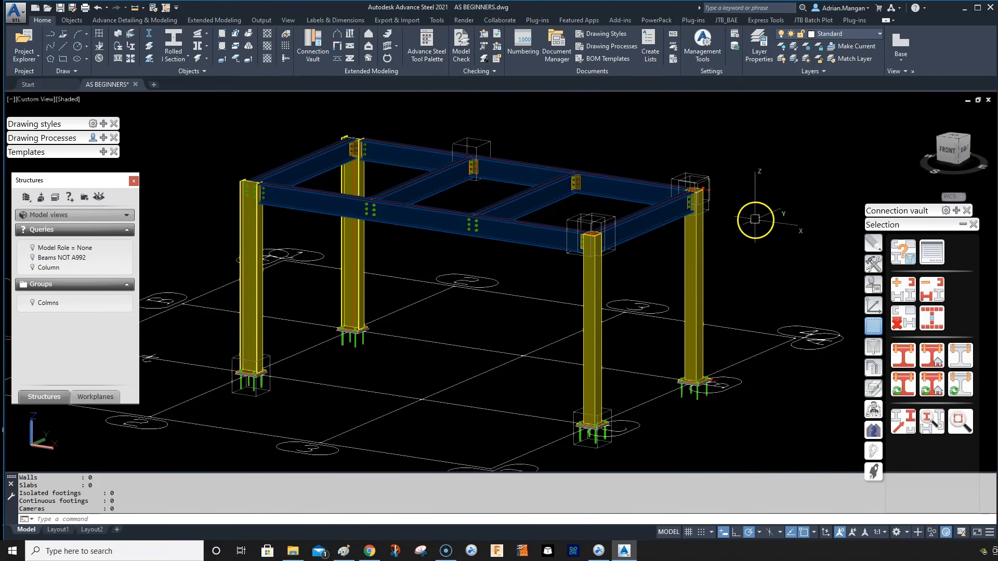
{"action": "scroll", "coordinate": [738, 219], "scroll_direction": "down", "scroll_amount": 2}
{"action": "scroll", "coordinate": [691, 221], "scroll_direction": "up", "scroll_amount": 2}
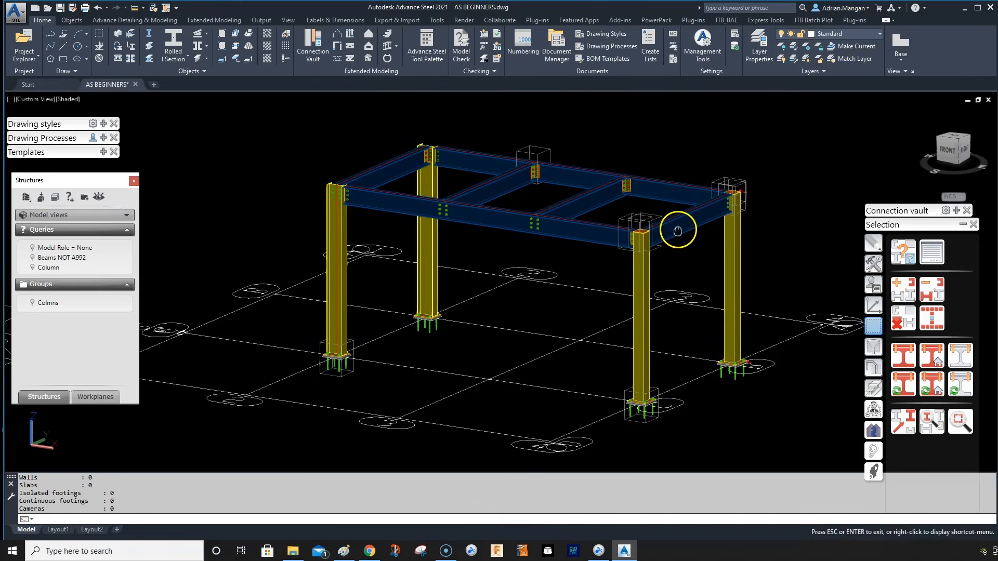
{"action": "left_click", "coordinate": [931, 318]}
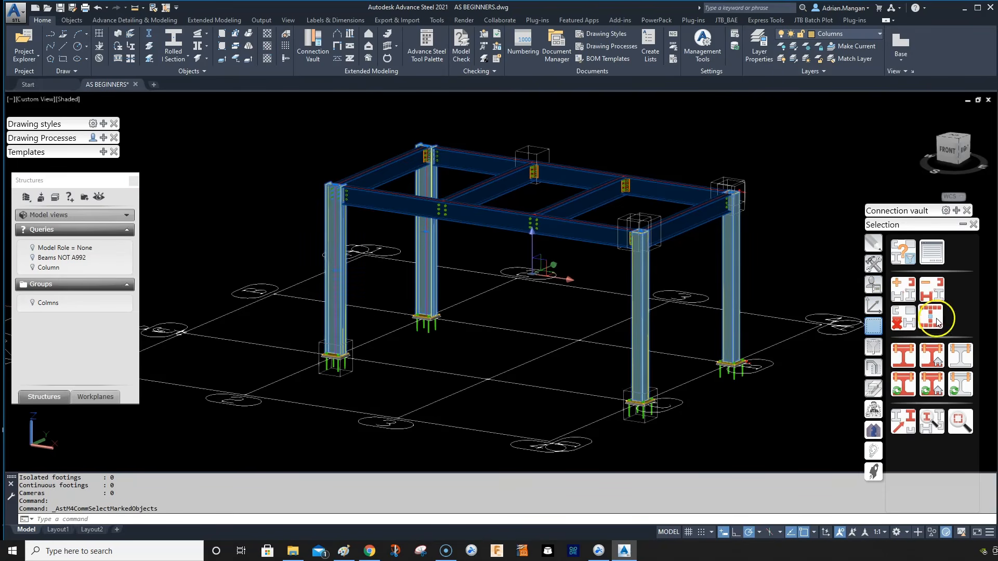
{"action": "left_click", "coordinate": [932, 390]}
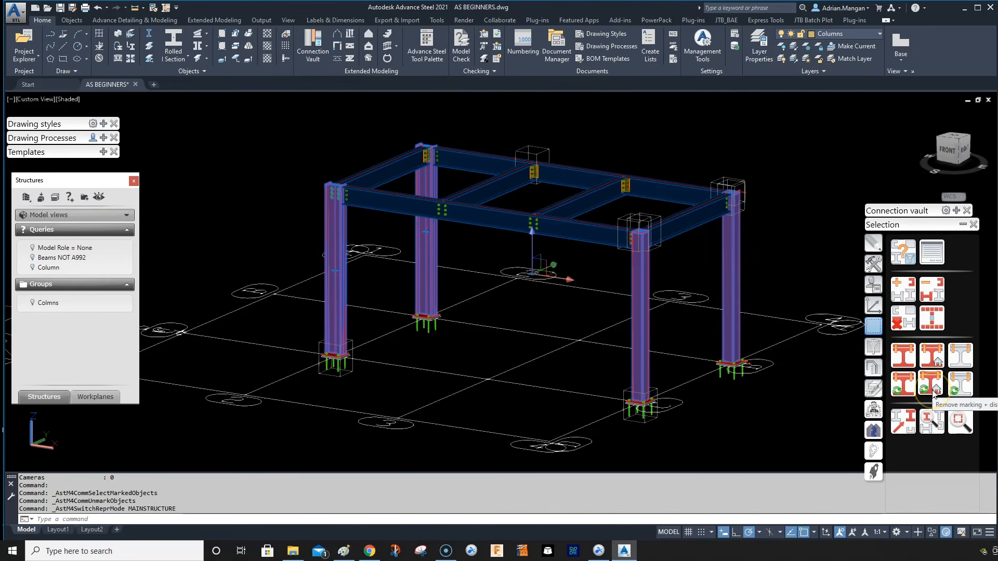
{"action": "left_click", "coordinate": [903, 290]}
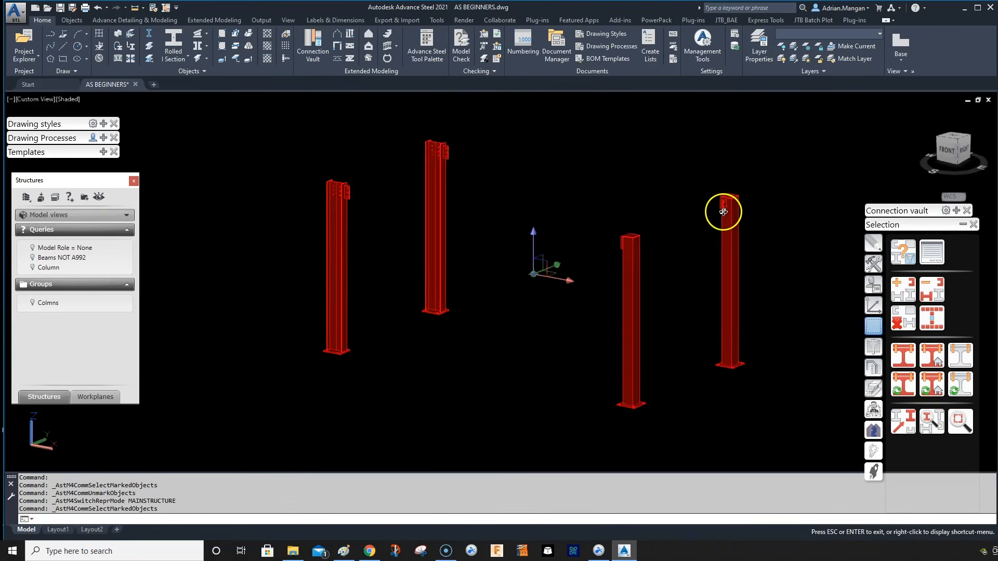
{"action": "key", "text": "Escape"}
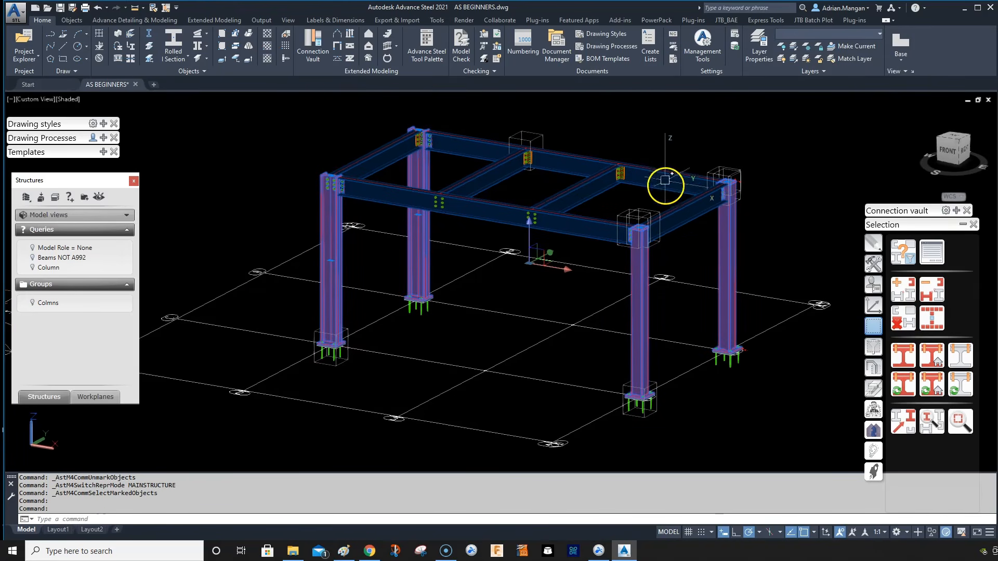
Inspect the marked columns around the upper beam connections and clear the selection.
{"action": "middle_click_drag", "start_coordinate": [644, 174], "coordinate": [632, 193]}
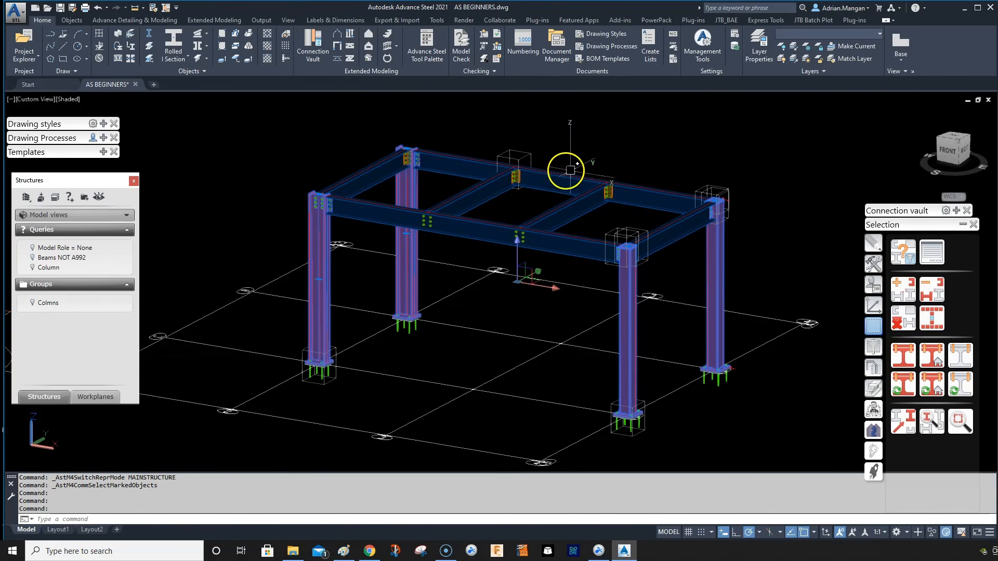
{"action": "middle_click_drag", "start_coordinate": [623, 178], "coordinate": [623, 181]}
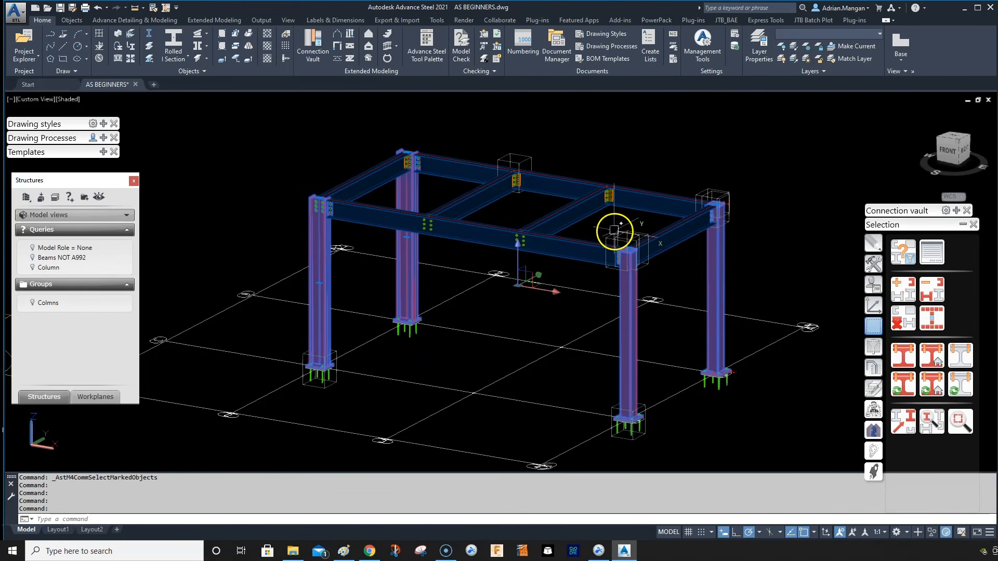
{"action": "scroll", "coordinate": [618, 188], "scroll_direction": "up", "scroll_amount": 5}
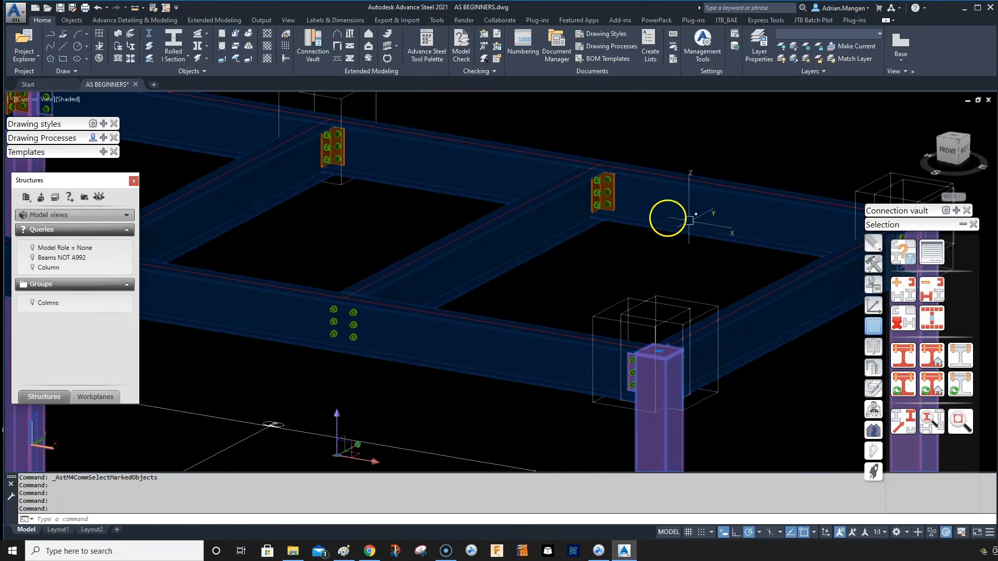
{"action": "key", "text": "Escape"}
{"action": "key", "text": "Escape"}
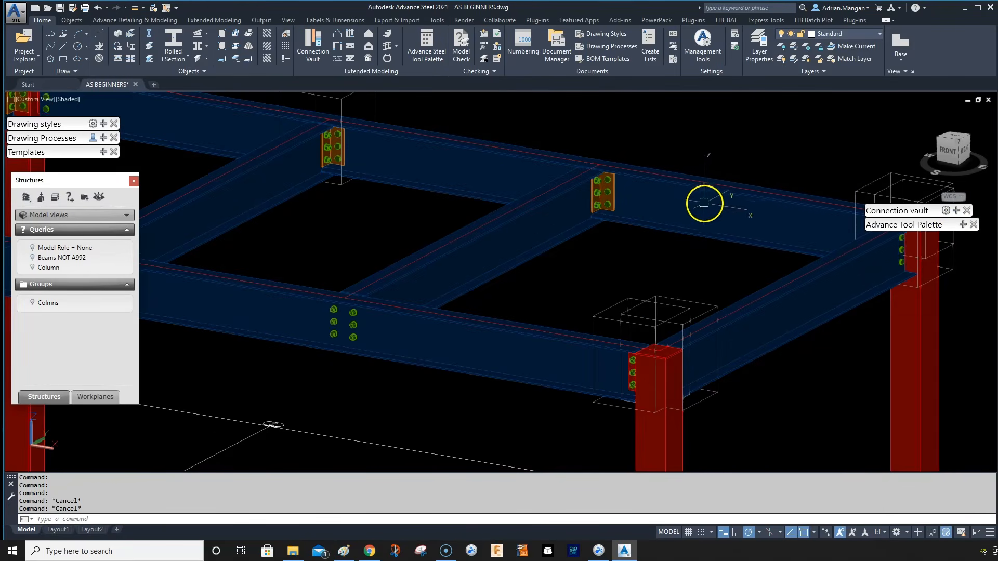
Select the whole platform structure, including all its beams, columns and connections.
{"action": "scroll", "coordinate": [619, 223], "scroll_direction": "down", "scroll_amount": 5}
{"action": "scroll", "coordinate": [616, 203], "scroll_direction": "up", "scroll_amount": 2}
{"action": "scroll", "coordinate": [617, 203], "scroll_direction": "up", "scroll_amount": 2}
{"action": "scroll", "coordinate": [617, 203], "scroll_direction": "down", "scroll_amount": 7}
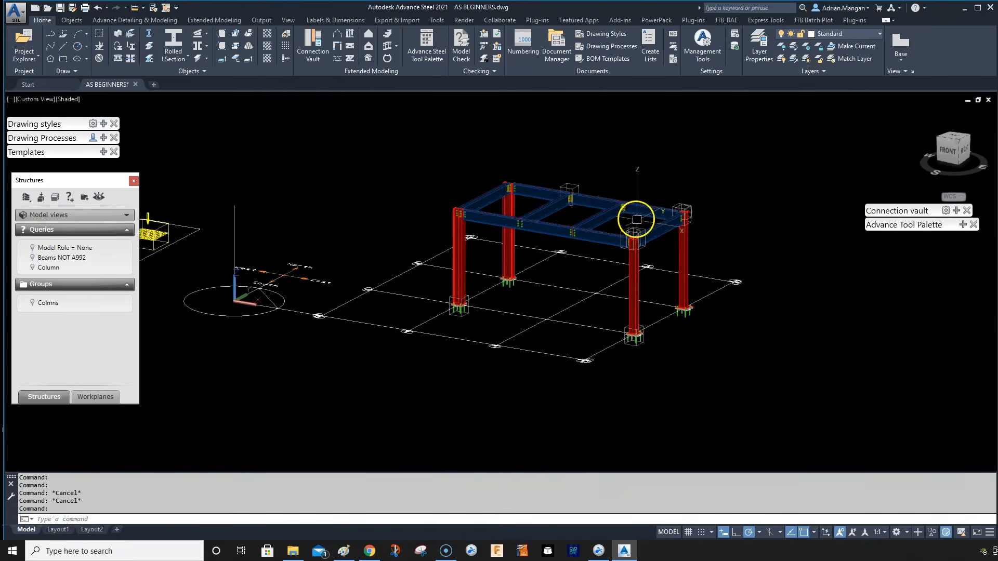
{"action": "middle_click_drag", "start_coordinate": [634, 220], "coordinate": [603, 178]}
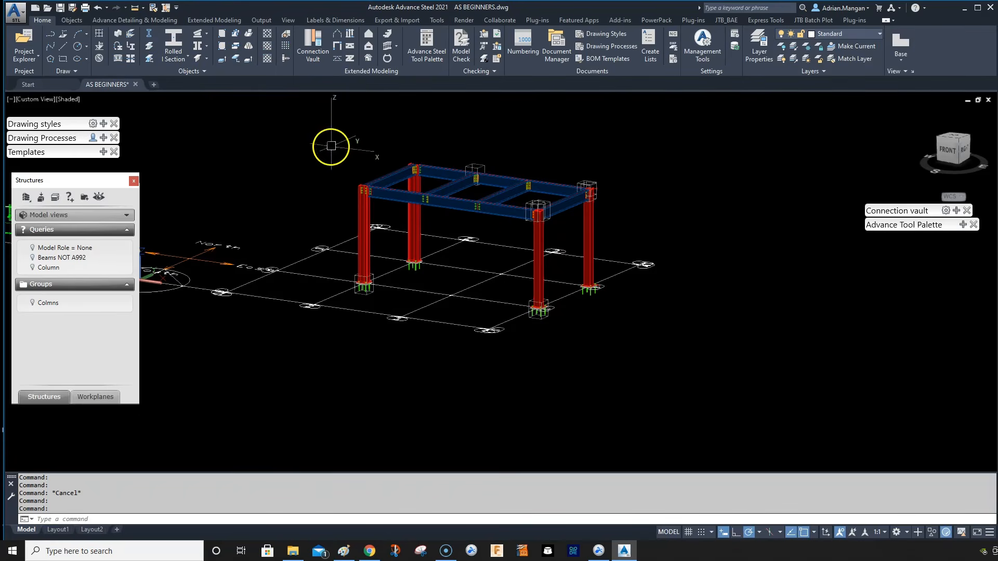
{"action": "left_click", "coordinate": [331, 146]}
{"action": "left_click", "coordinate": [624, 319]}
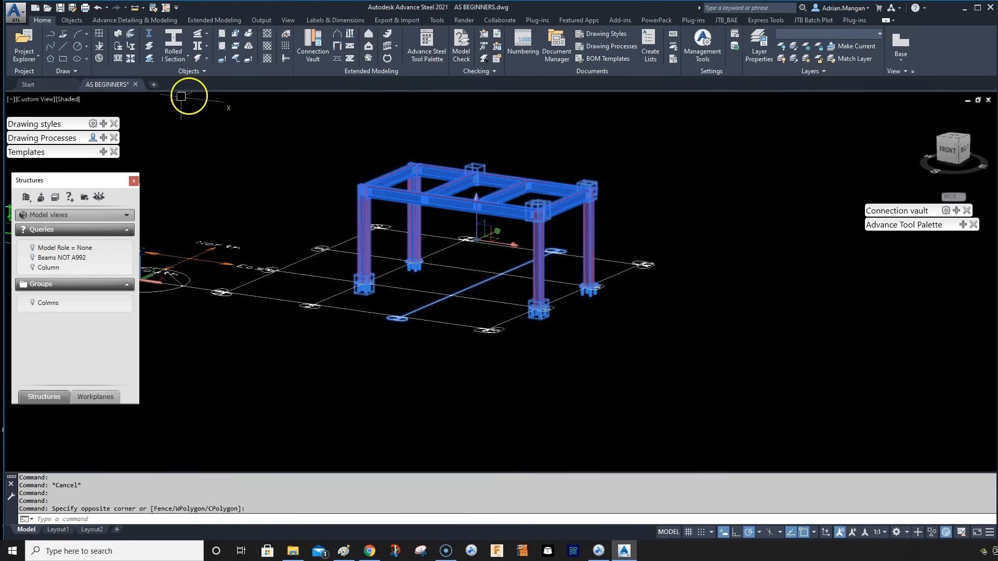
{"action": "left_click", "coordinate": [16, 11]}
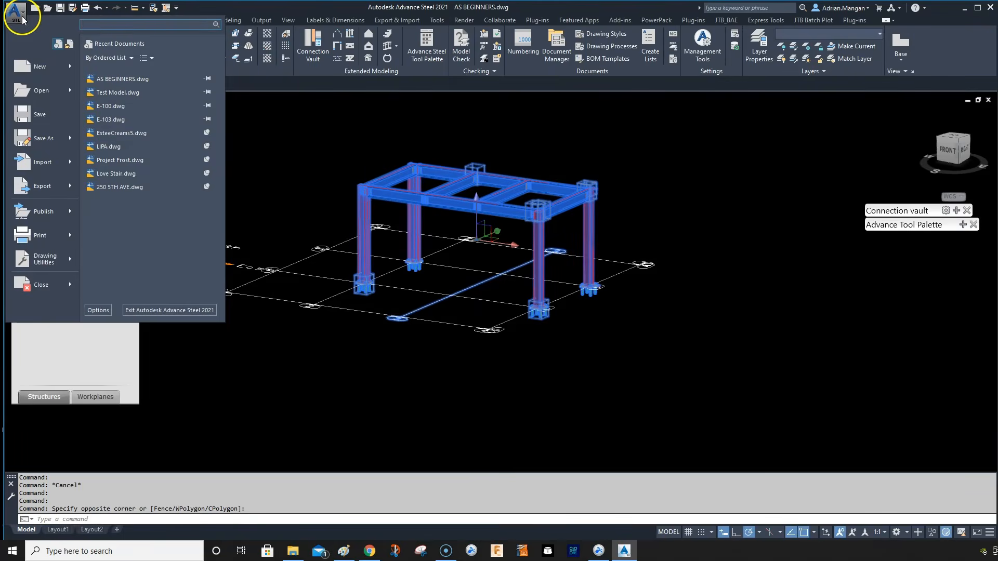
{"action": "left_click", "coordinate": [23, 19]}
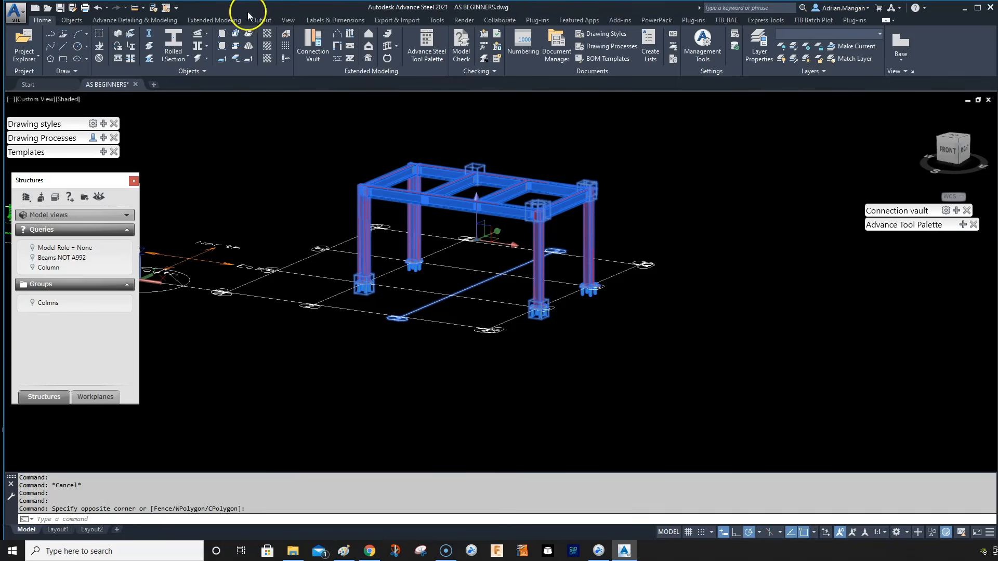
Number the selected parts using the method "SP No (for main part) = Assembly No", with single parts starting at 1001 and assemblies at 1.
{"action": "left_click", "coordinate": [518, 41]}
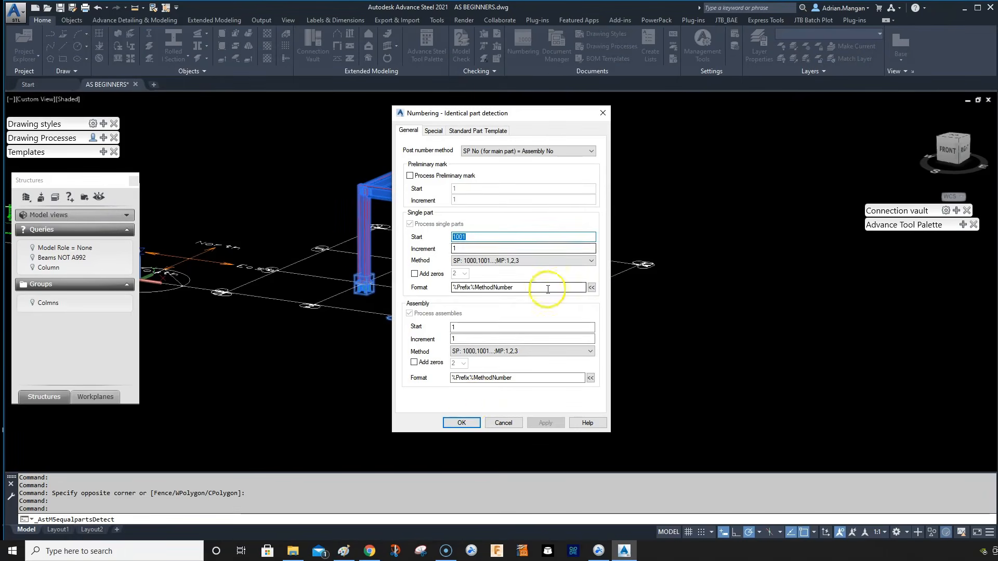
{"action": "left_click", "coordinate": [574, 151]}
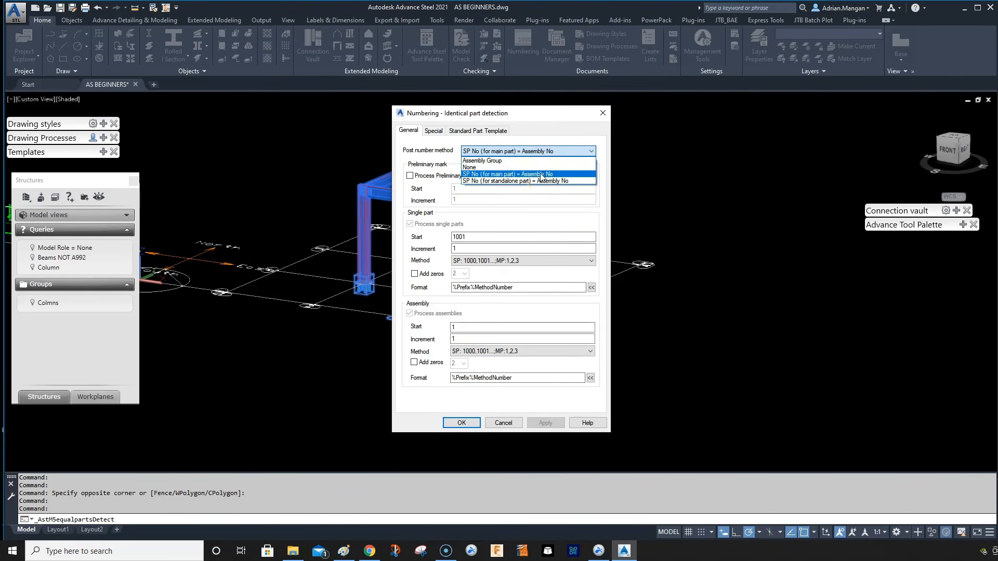
{"action": "left_click", "coordinate": [518, 176]}
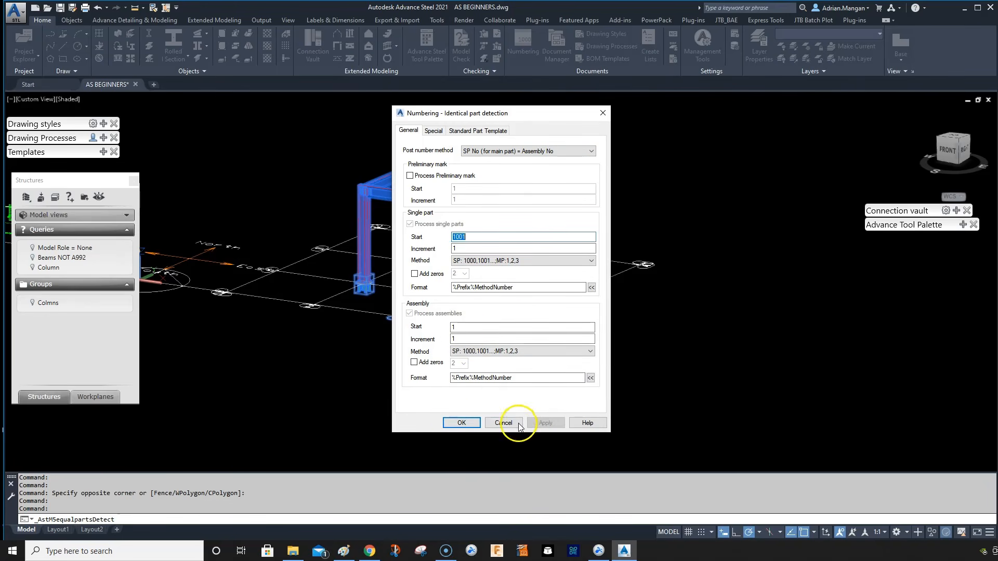
{"action": "left_click", "coordinate": [454, 422]}
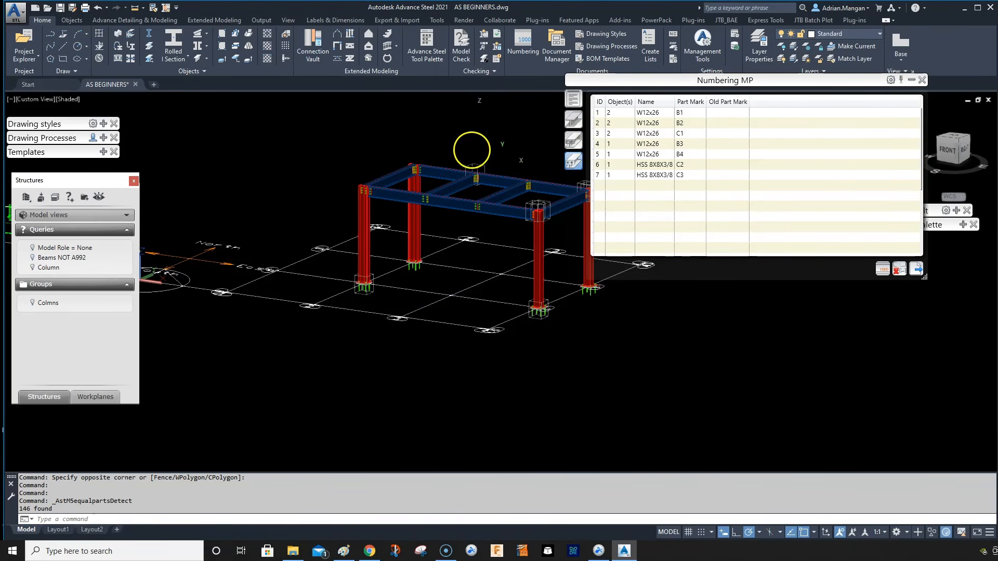
Move the numbering results clear of the selection tools and unmark all marked objects in the model.
{"action": "middle_click_drag", "start_coordinate": [471, 150], "coordinate": [345, 179]}
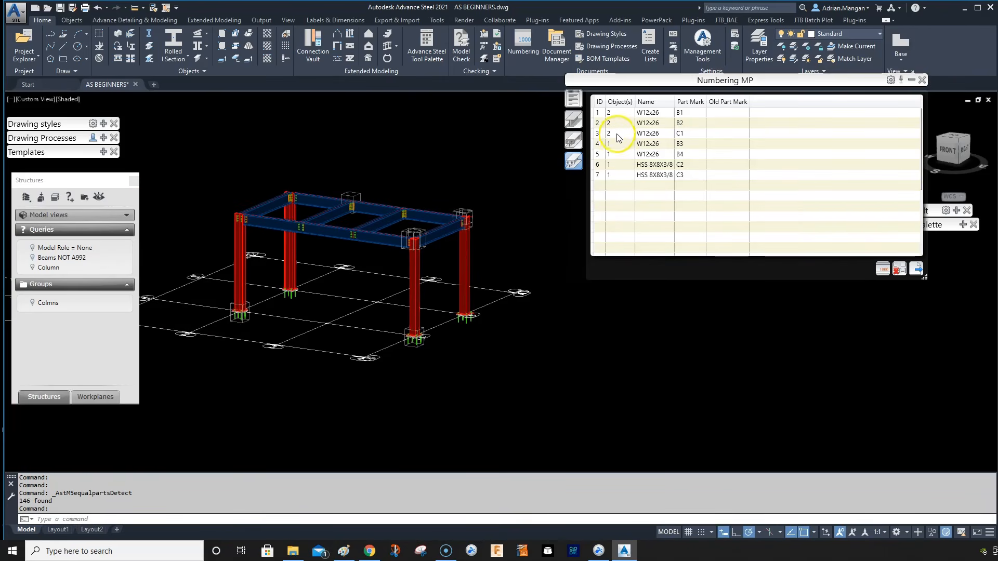
{"action": "left_click", "coordinate": [599, 134]}
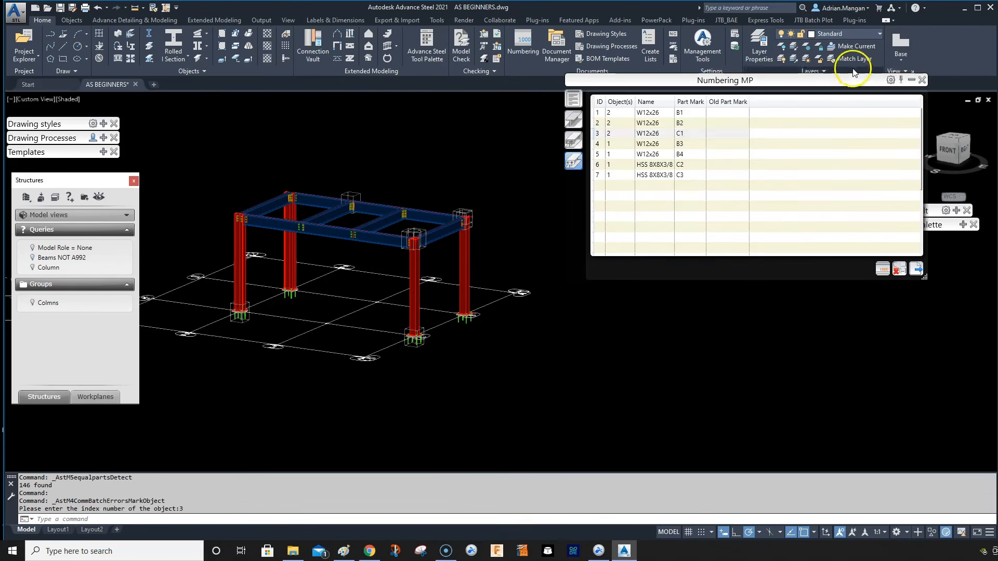
{"action": "left_click_drag", "start_coordinate": [831, 82], "coordinate": [705, 93]}
{"action": "left_click", "coordinate": [962, 225]}
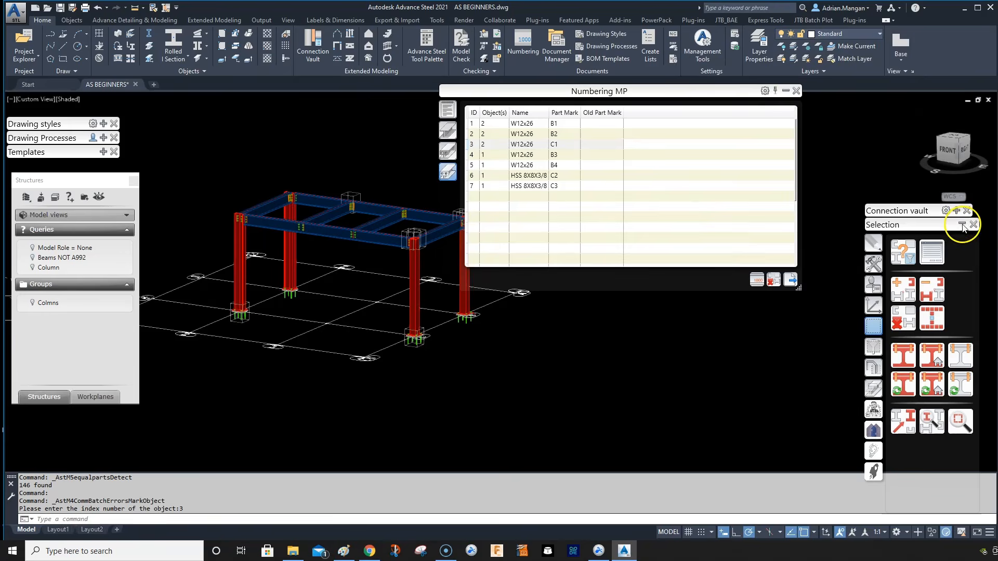
{"action": "left_click", "coordinate": [877, 269]}
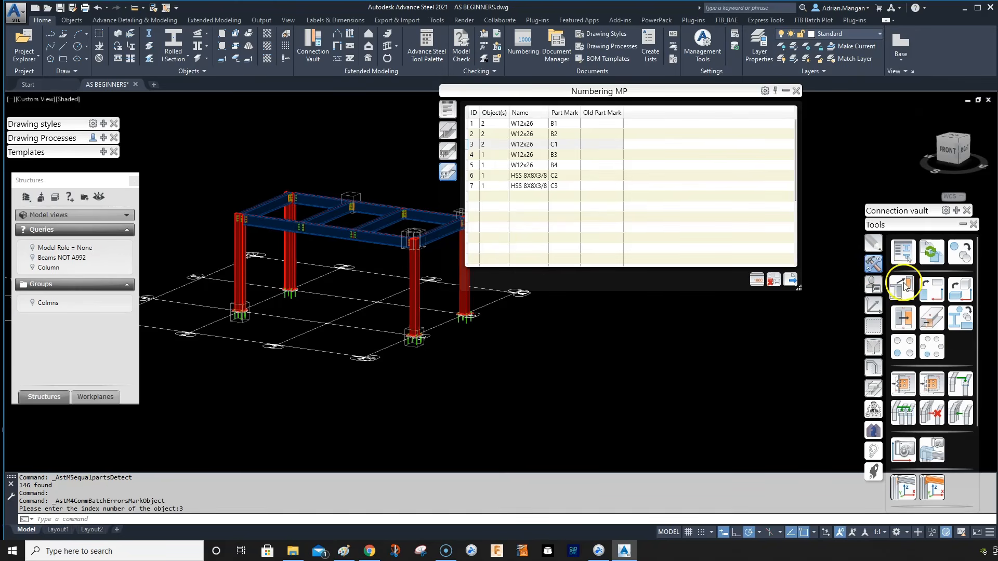
{"action": "left_click", "coordinate": [873, 326]}
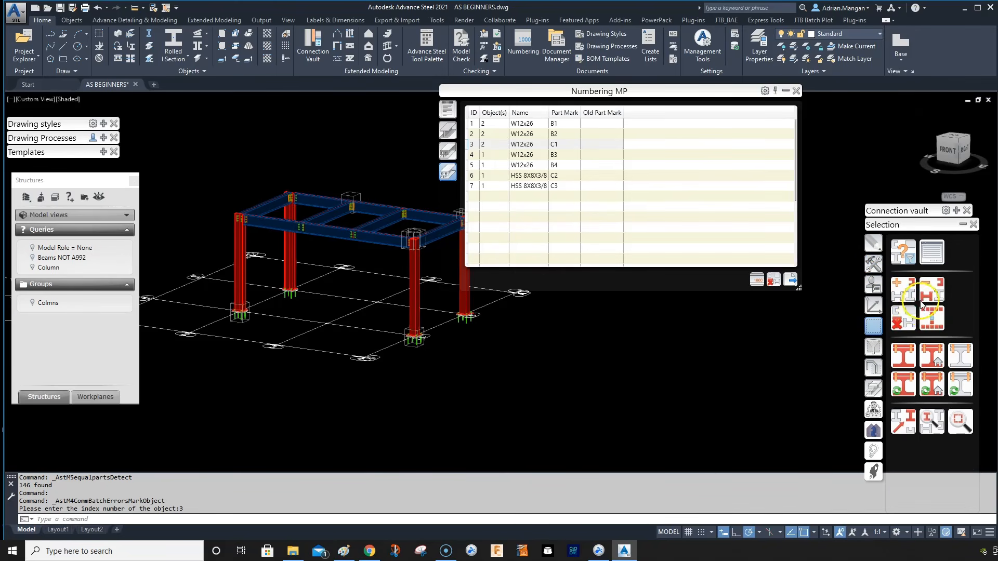
{"action": "left_click", "coordinate": [899, 319]}
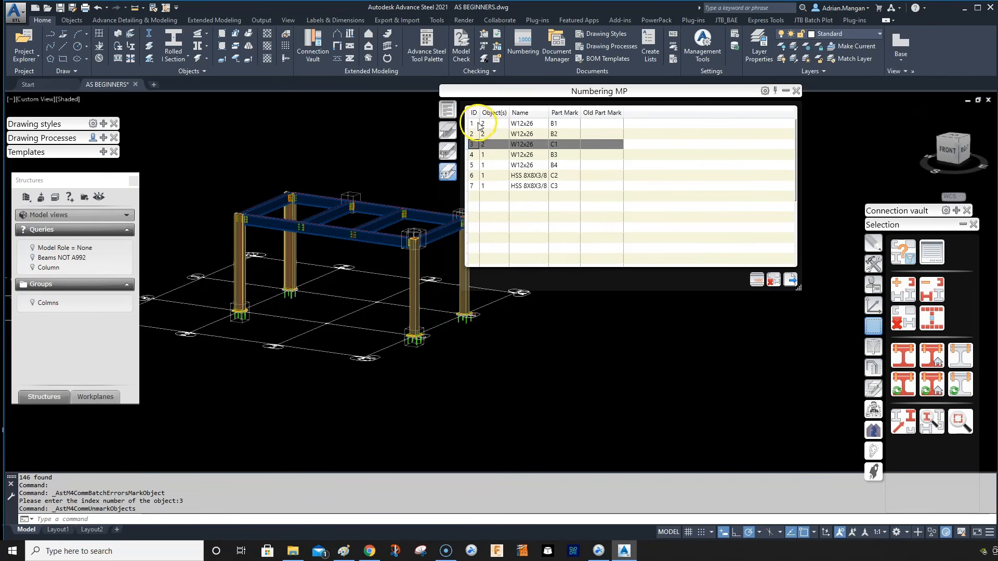
Highlight the members numbered B1, B2 and C1 one after another in the model from the numbering results.
{"action": "left_click_drag", "start_coordinate": [509, 97], "coordinate": [595, 119]}
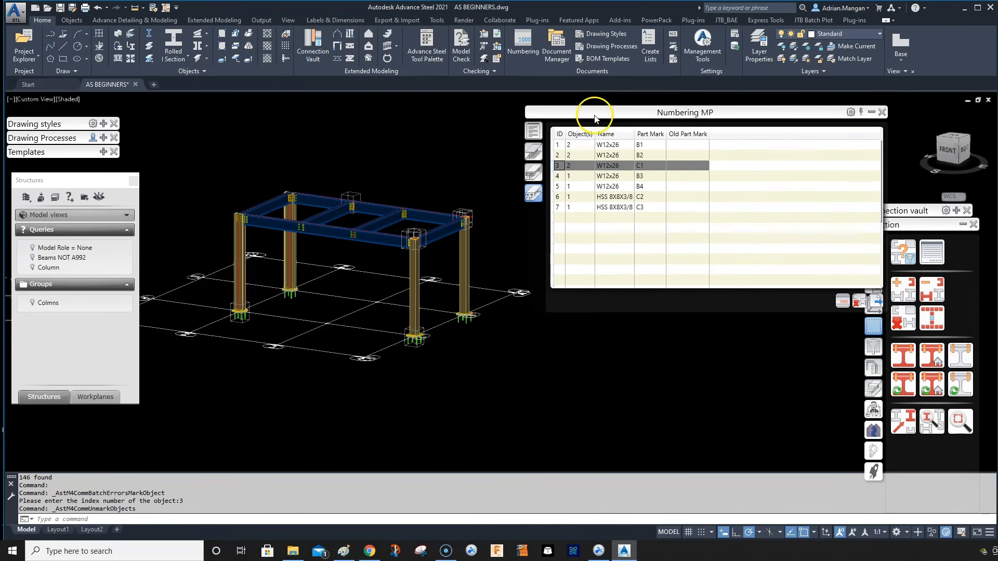
{"action": "left_click", "coordinate": [559, 145]}
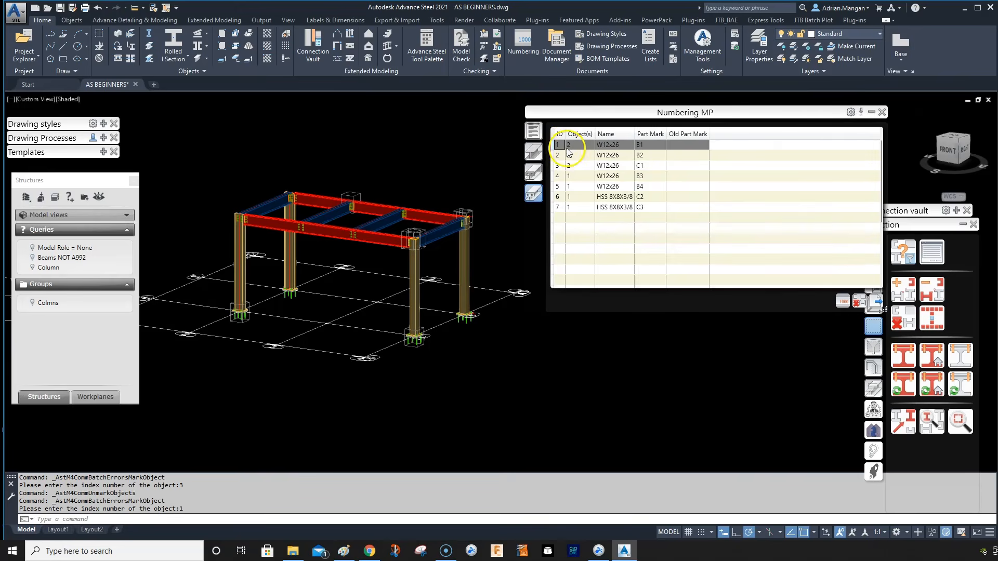
{"action": "left_click", "coordinate": [564, 155]}
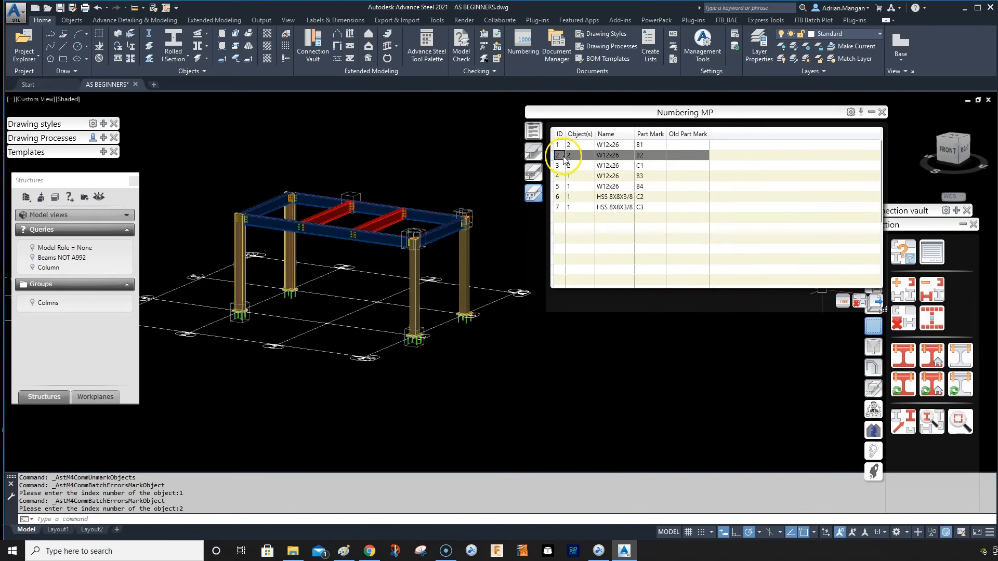
{"action": "left_click", "coordinate": [560, 166]}
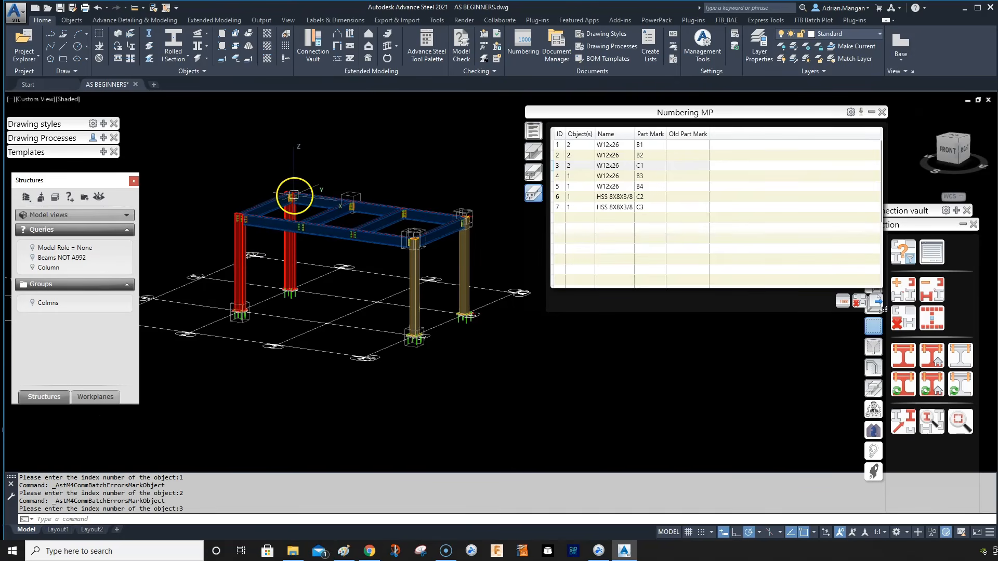
{"action": "scroll", "coordinate": [428, 218], "scroll_direction": "up", "scroll_amount": 3}
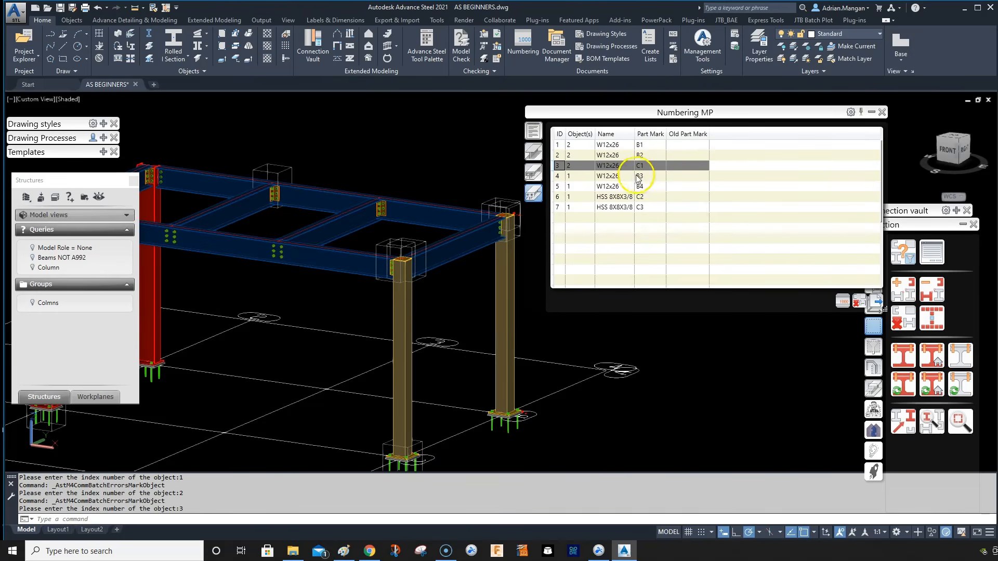
Highlight the members numbered B3, B4, C2 and C3 one after another, and close the numbering results.
{"action": "left_click", "coordinate": [566, 177]}
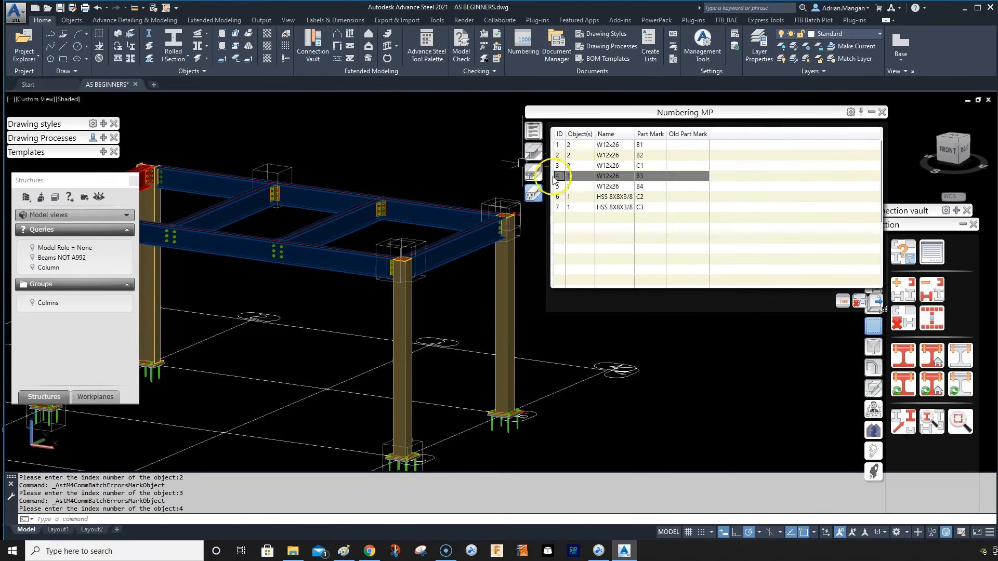
{"action": "scroll", "coordinate": [415, 189], "scroll_direction": "down", "scroll_amount": 4}
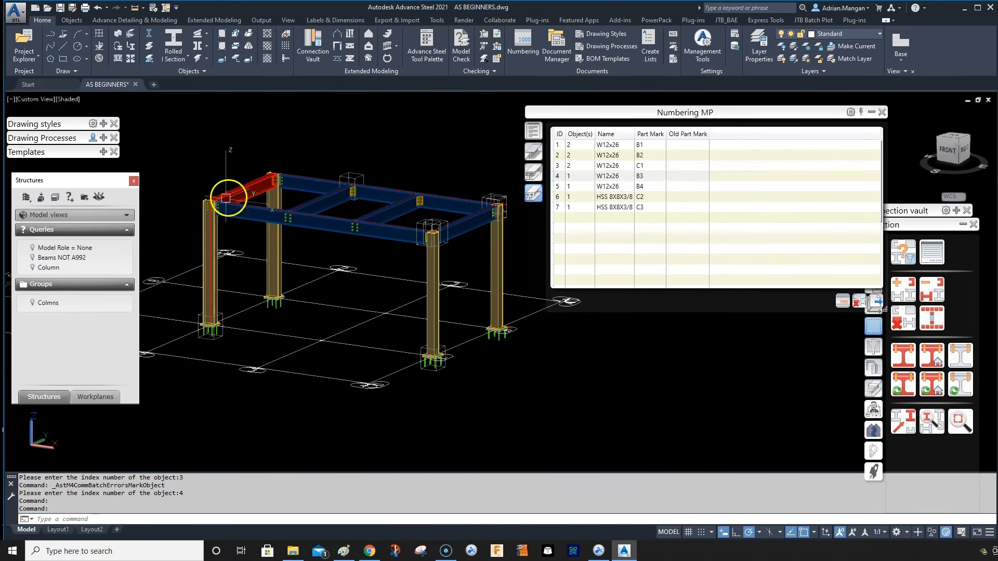
{"action": "left_click", "coordinate": [560, 186]}
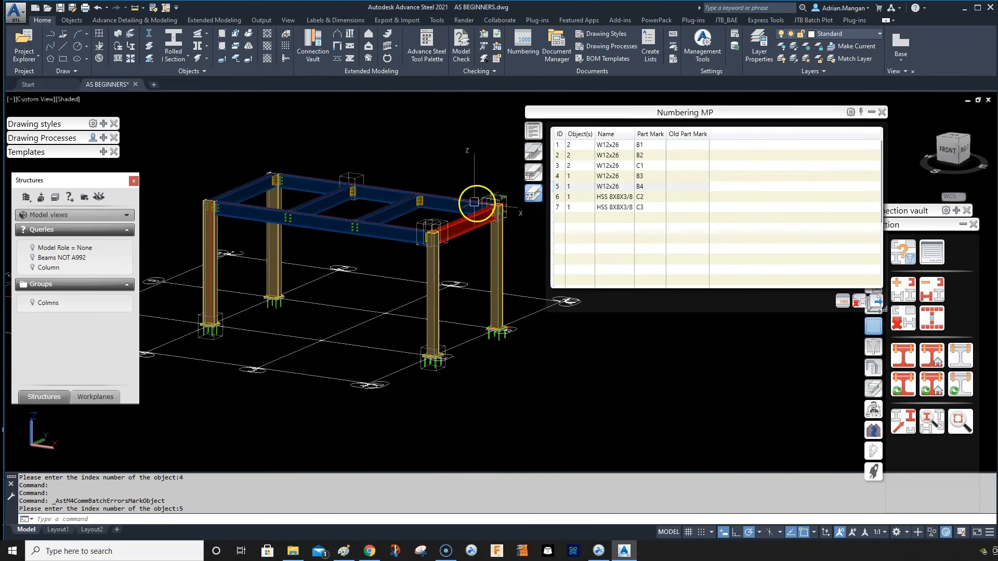
{"action": "left_click", "coordinate": [571, 197]}
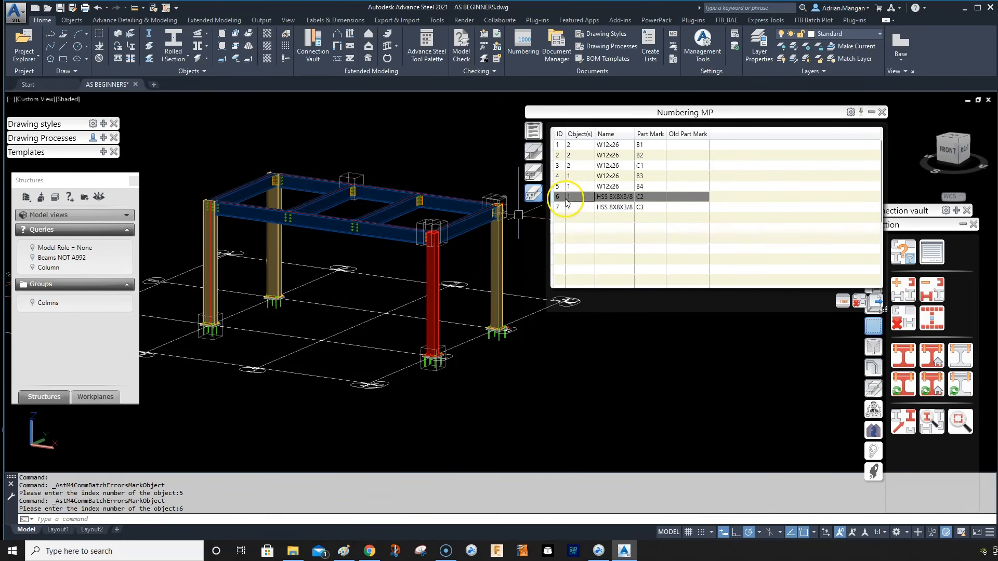
{"action": "left_click", "coordinate": [560, 207]}
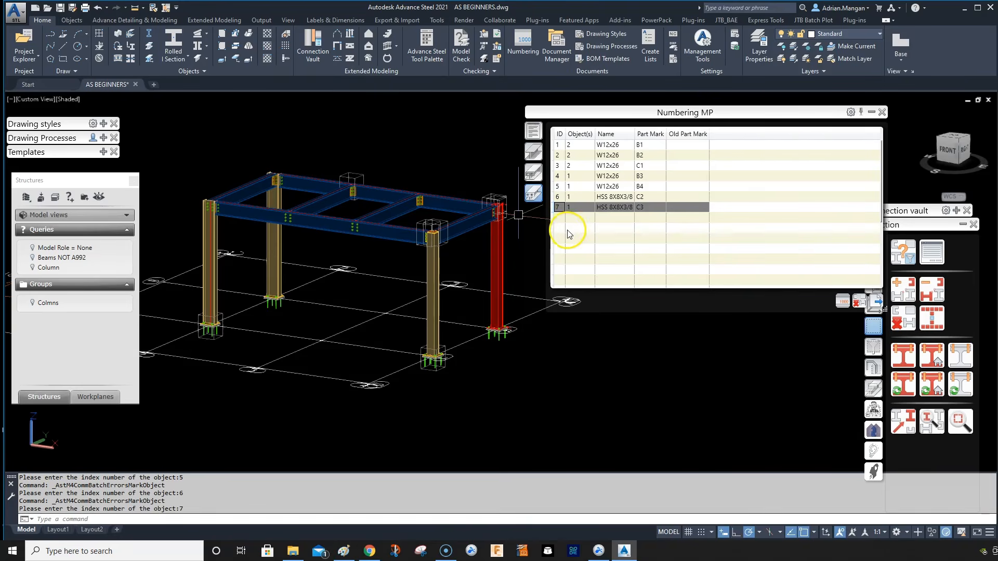
{"action": "left_click", "coordinate": [881, 113]}
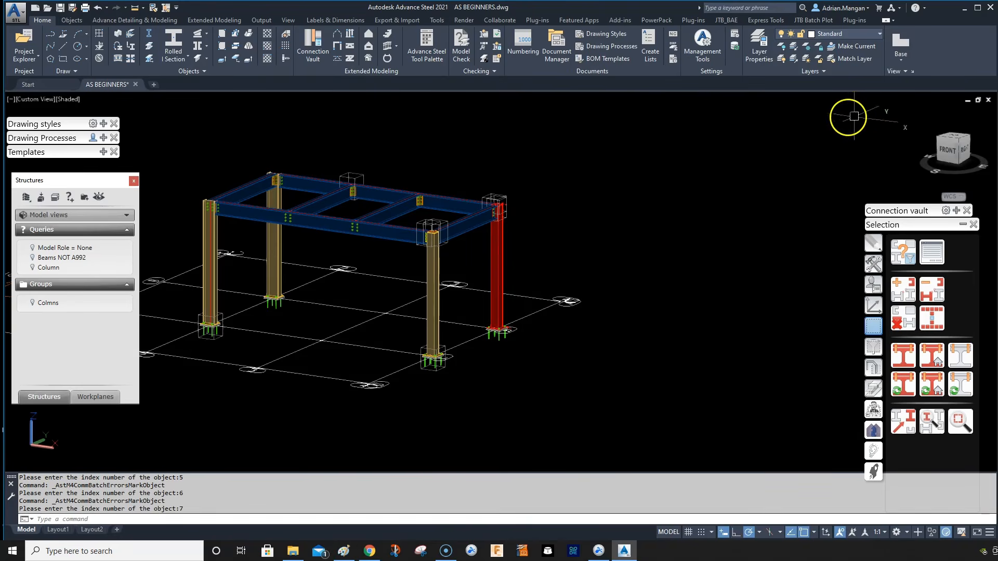
Check the part mark naming of the clip angle at the intermediate beam connection and close its properties.
{"action": "scroll", "coordinate": [423, 205], "scroll_direction": "up", "scroll_amount": 3}
{"action": "scroll", "coordinate": [473, 196], "scroll_direction": "up", "scroll_amount": 6}
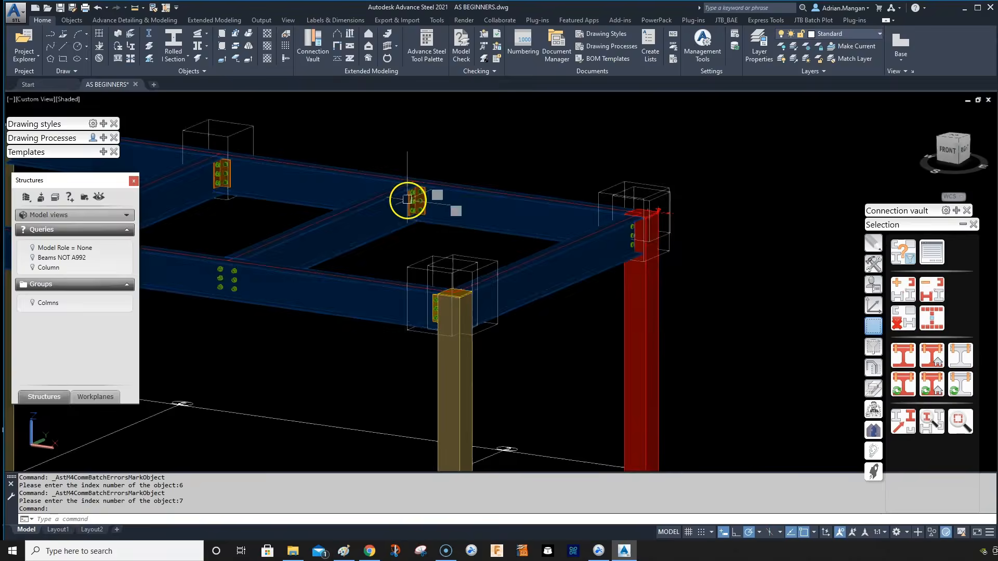
{"action": "key", "text": "Escape"}
{"action": "left_click", "coordinate": [439, 179]}
{"action": "double_click", "coordinate": [439, 178]}
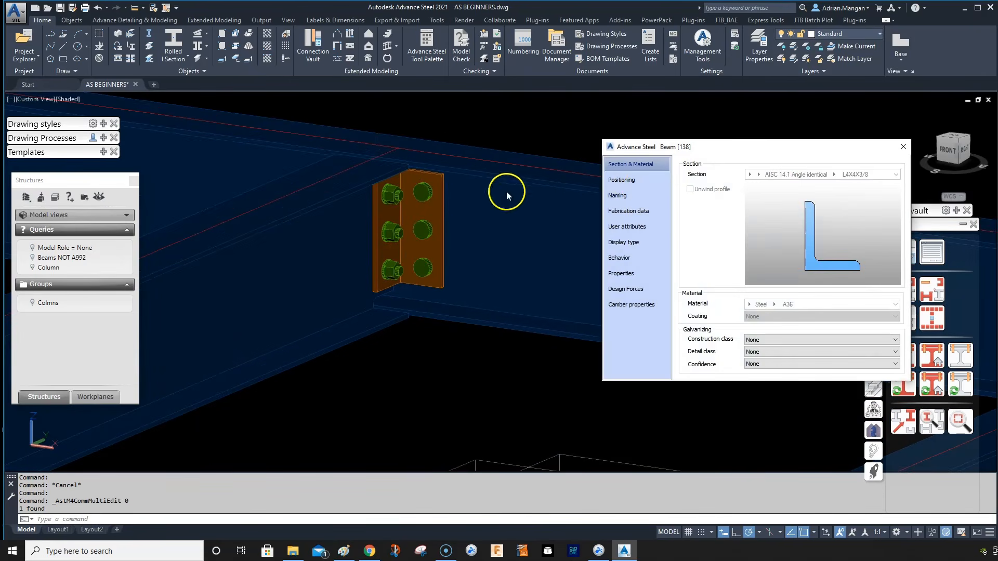
{"action": "left_click", "coordinate": [621, 195]}
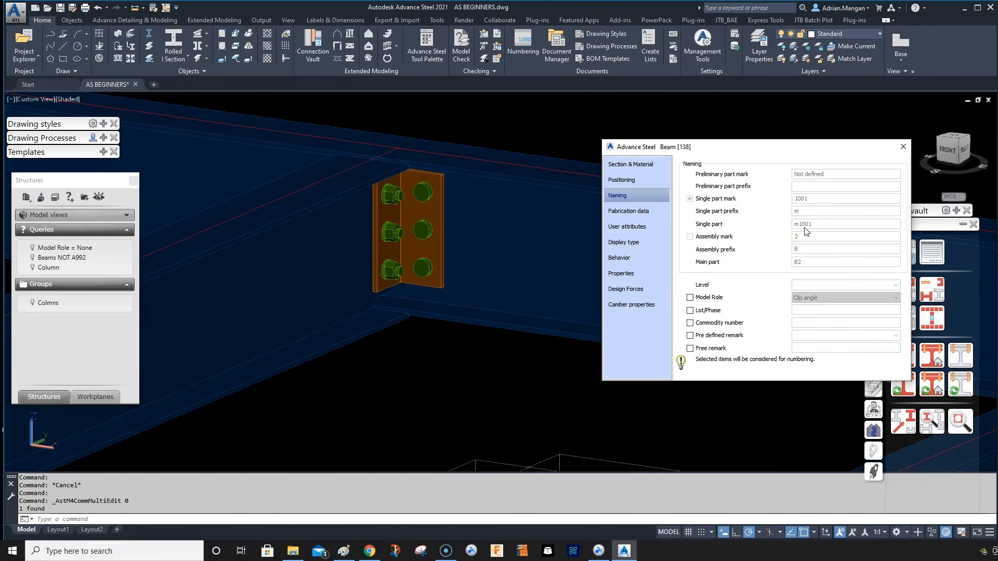
{"action": "left_click", "coordinate": [903, 148]}
Unmark the column still highlighted from the numbering check.
{"action": "scroll", "coordinate": [364, 203], "scroll_direction": "down", "scroll_amount": 5}
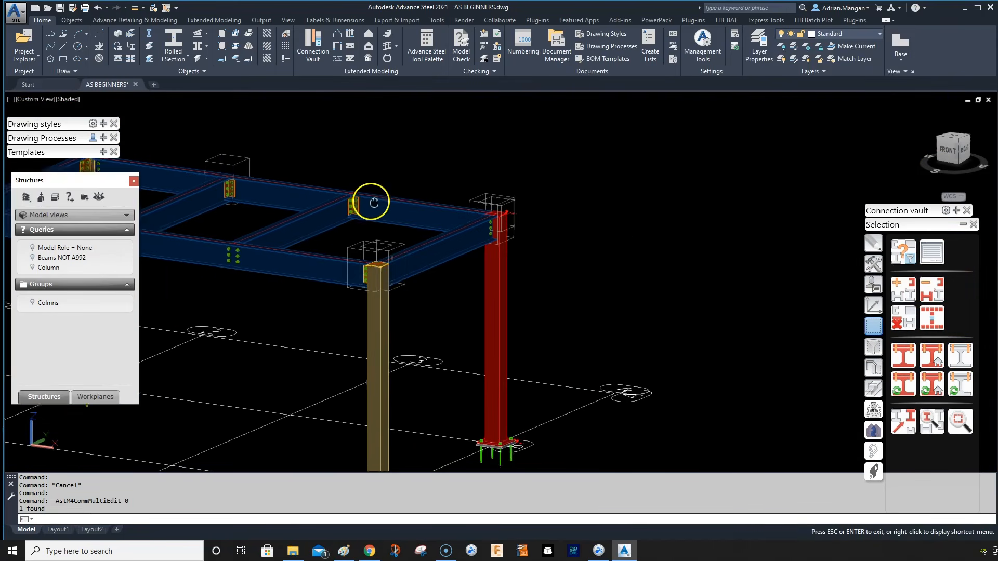
{"action": "middle_click_drag", "start_coordinate": [424, 181], "coordinate": [526, 171]}
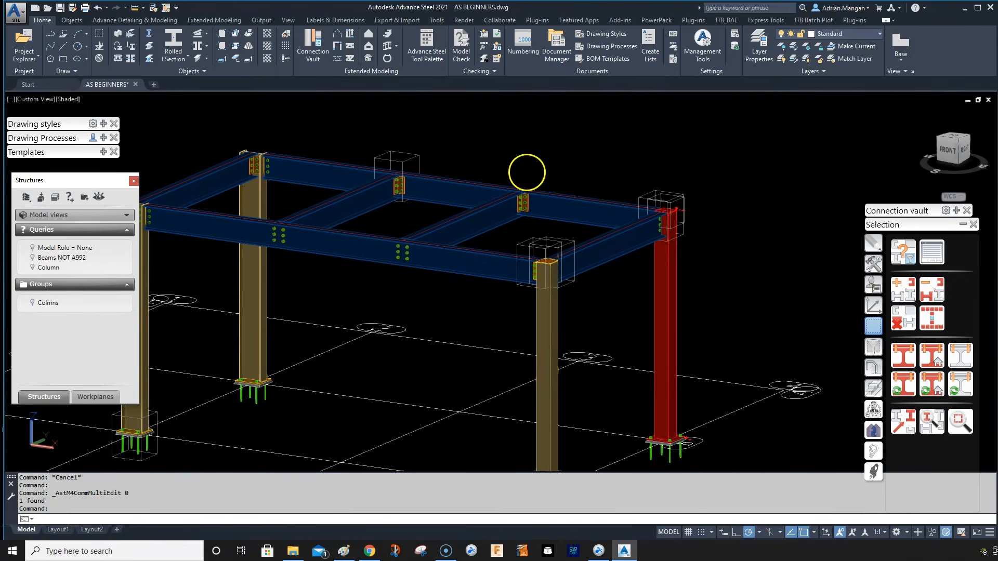
{"action": "left_click", "coordinate": [903, 318]}
{"action": "key", "text": "Escape"}
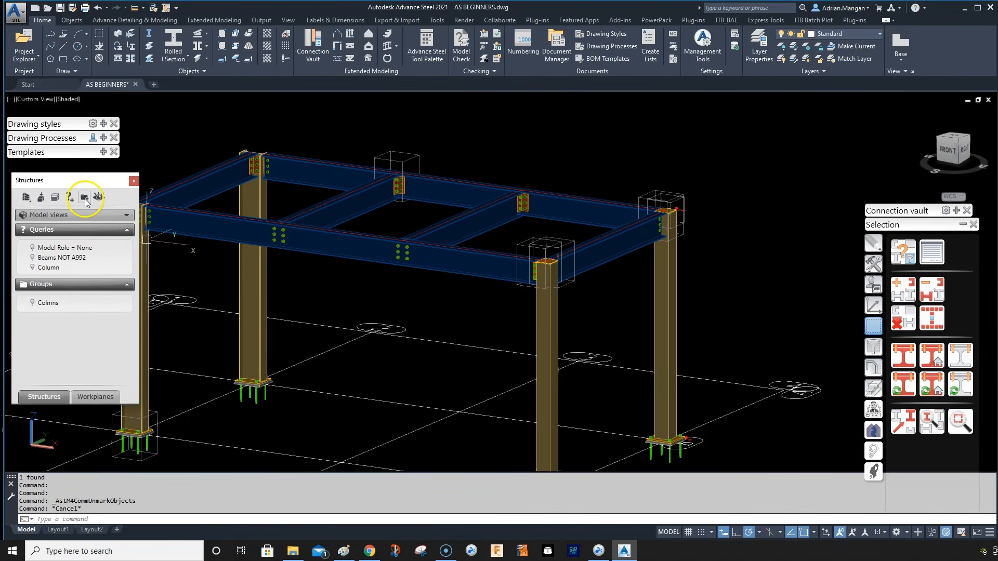
Start a new query over the complete model, limited to steel beam objects.
{"action": "left_click", "coordinate": [70, 197]}
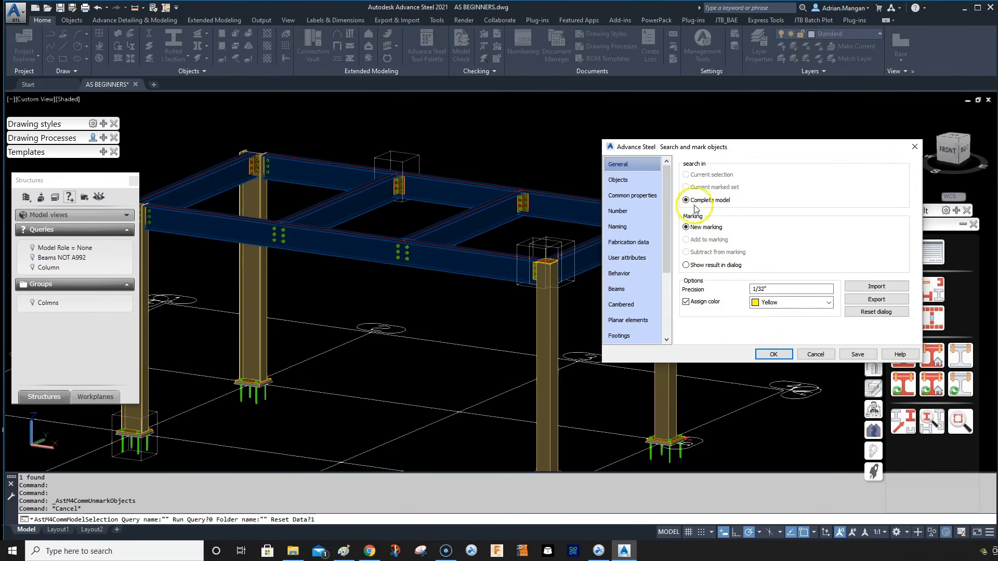
{"action": "left_click", "coordinate": [624, 180]}
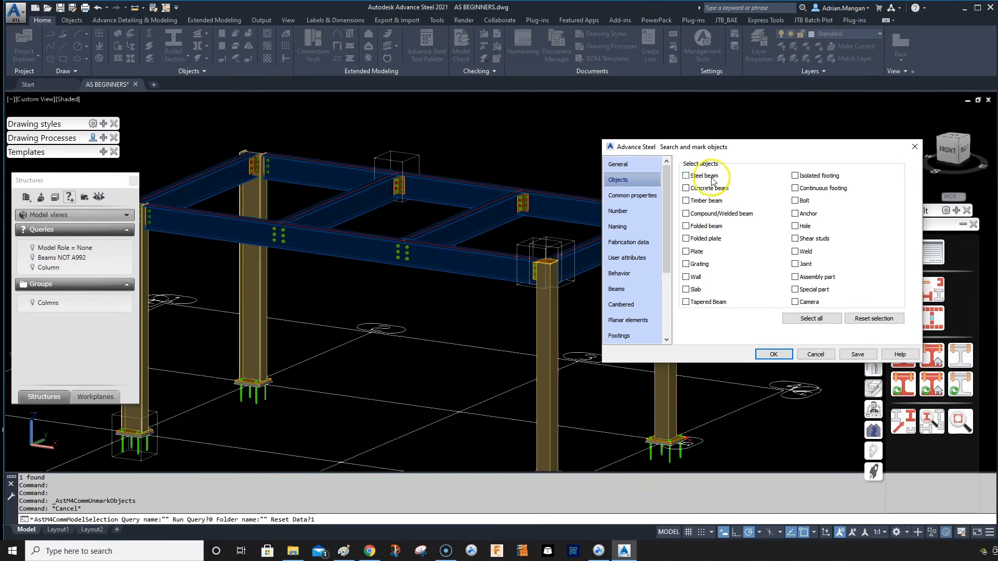
{"action": "left_click", "coordinate": [846, 355]}
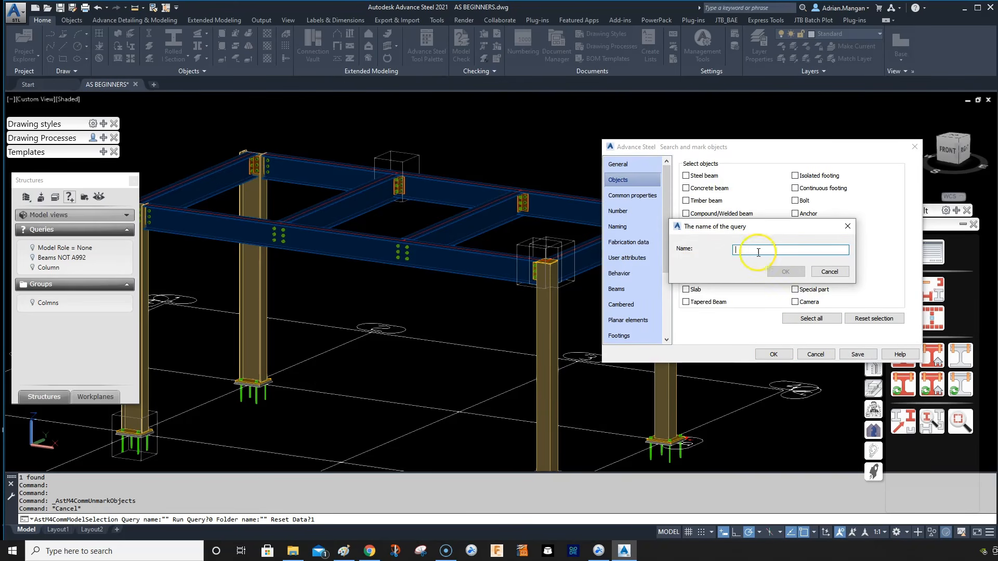
{"action": "left_click", "coordinate": [831, 273]}
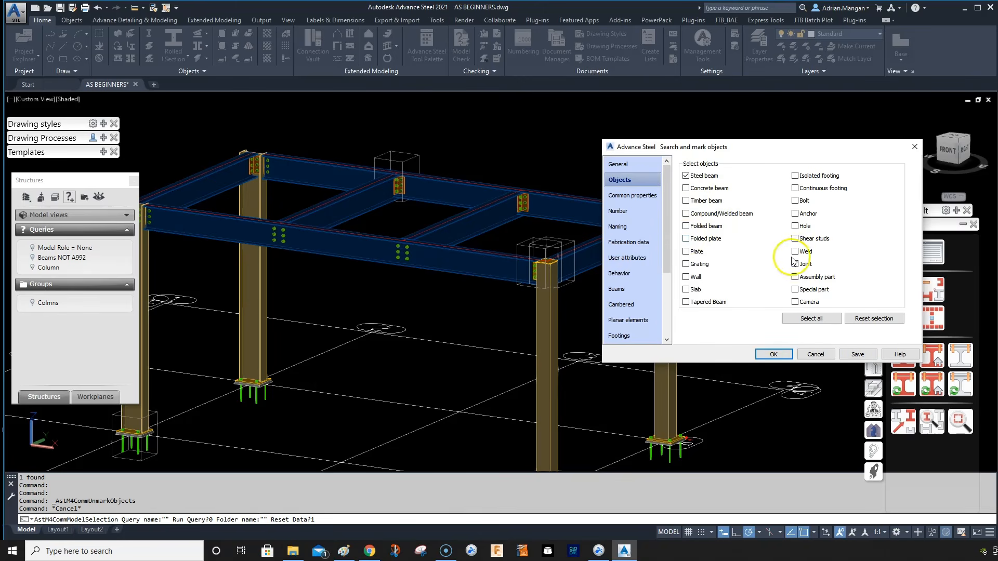
Restrict the query to single part mark 1001 with the prefix m.
{"action": "left_click", "coordinate": [619, 196]}
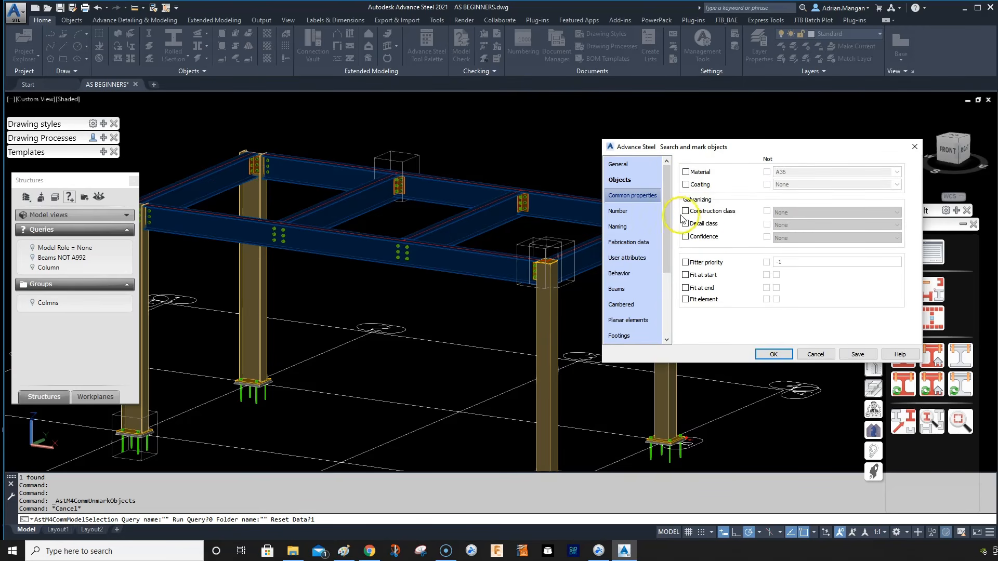
{"action": "left_click", "coordinate": [638, 217]}
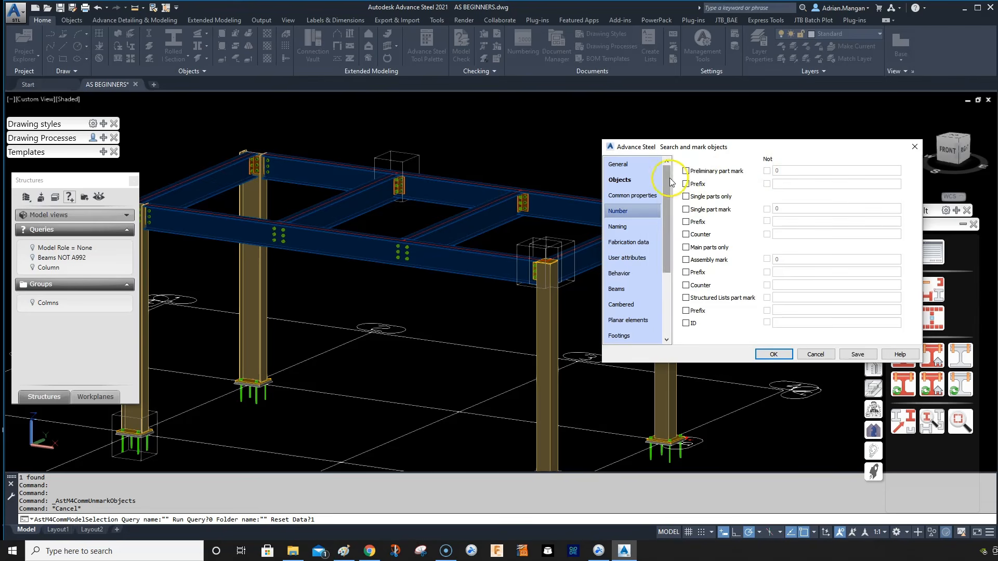
{"action": "left_click", "coordinate": [687, 210]}
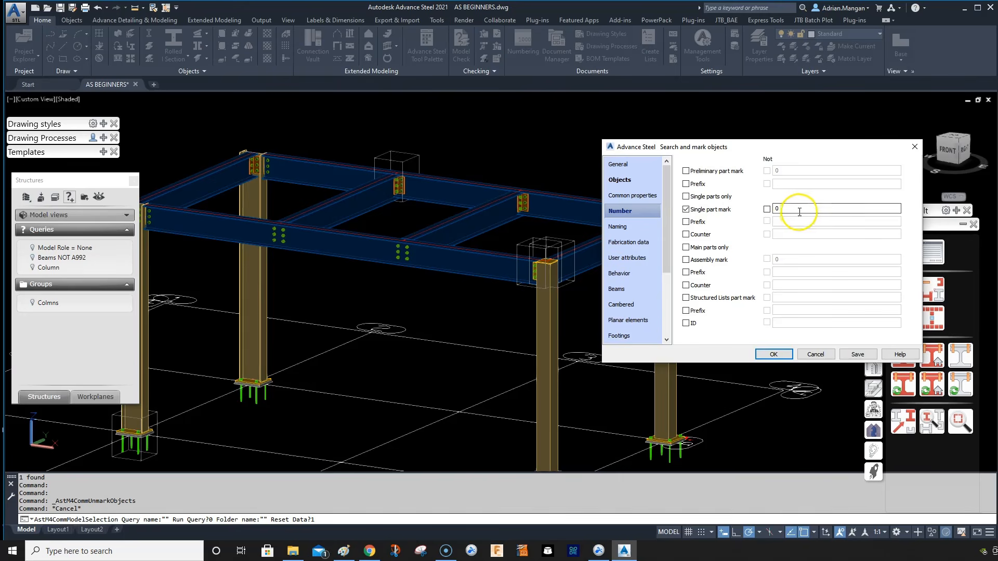
{"action": "left_click", "coordinate": [686, 222]}
{"action": "left_click", "coordinate": [791, 220]}
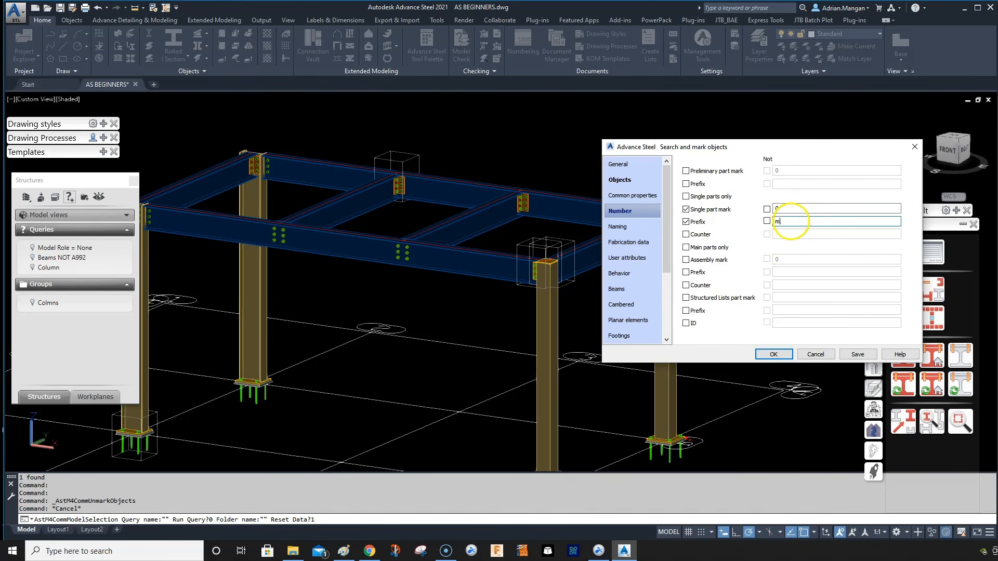
{"action": "double_click", "coordinate": [794, 210]}
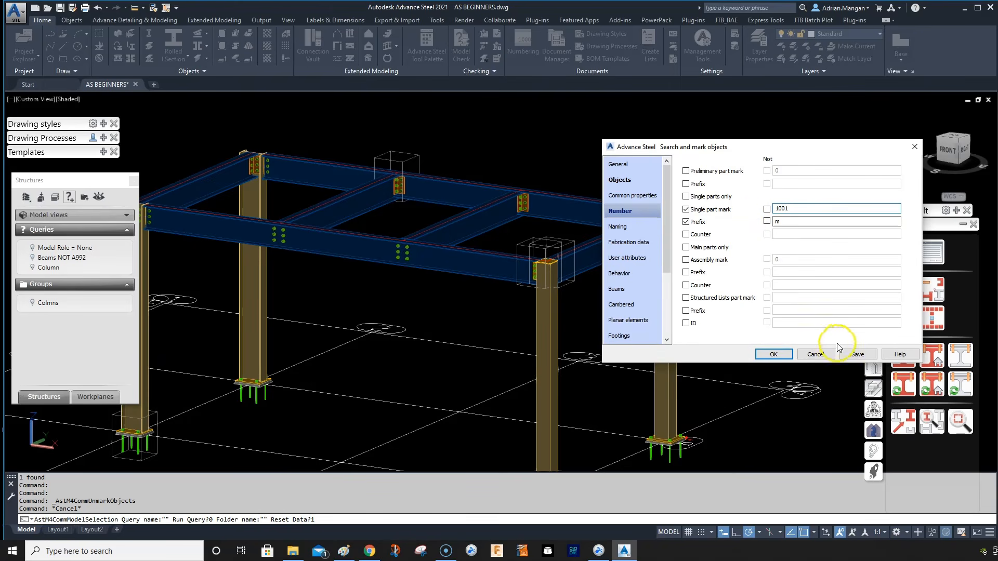
Save the query as m1001 and run it to mark the matching parts in the model.
{"action": "left_click", "coordinate": [847, 355]}
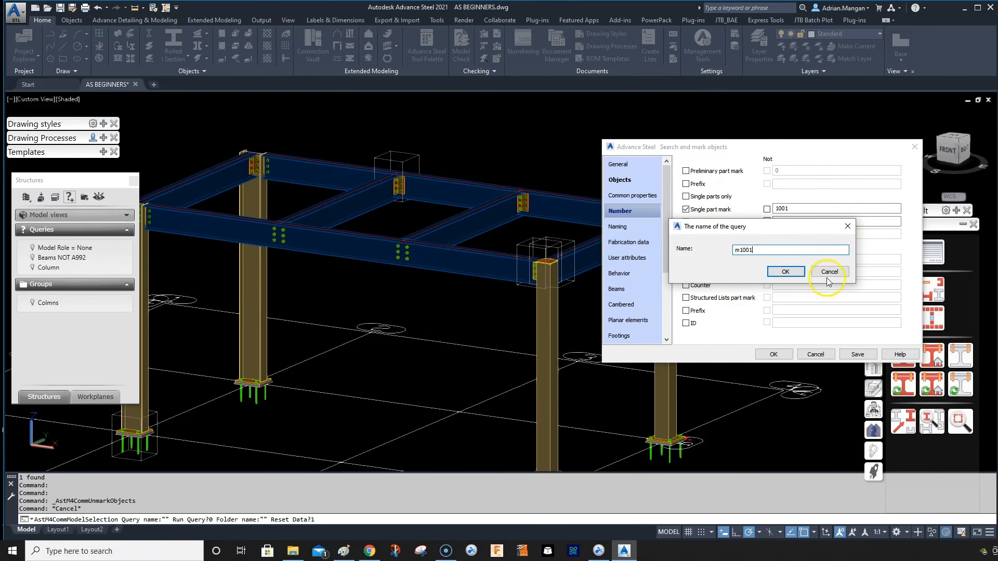
{"action": "left_click", "coordinate": [799, 274]}
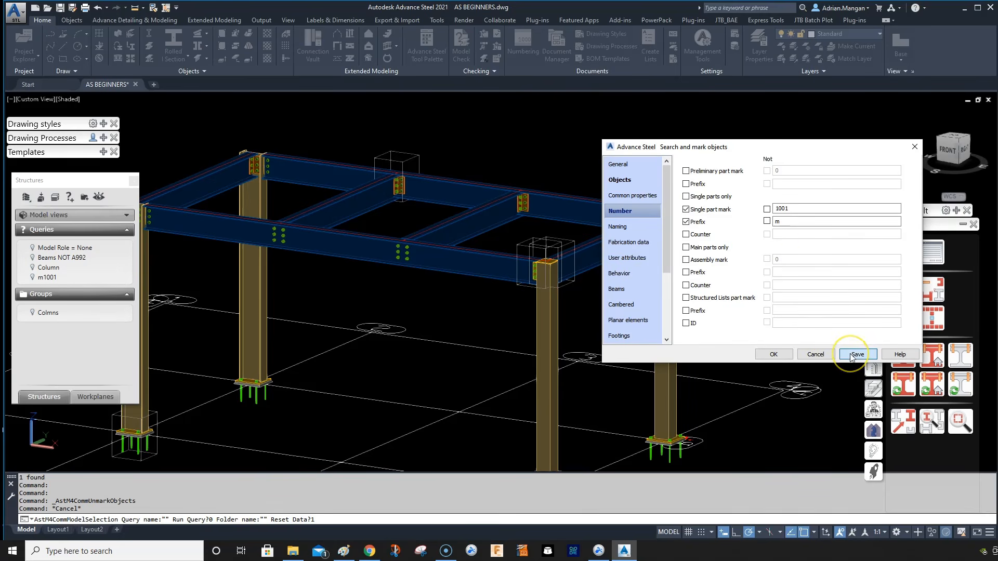
{"action": "left_click", "coordinate": [773, 355]}
Select the marked clip angles to inspect them at the beam connections, and clear the marking and selection.
{"action": "middle_click_drag", "start_coordinate": [466, 202], "coordinate": [571, 238]}
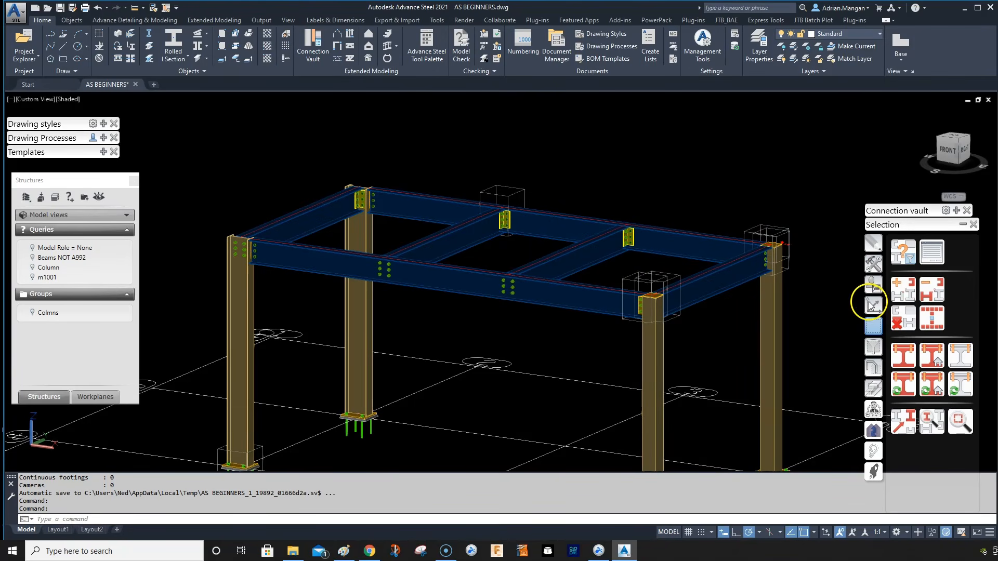
{"action": "left_click", "coordinate": [933, 319]}
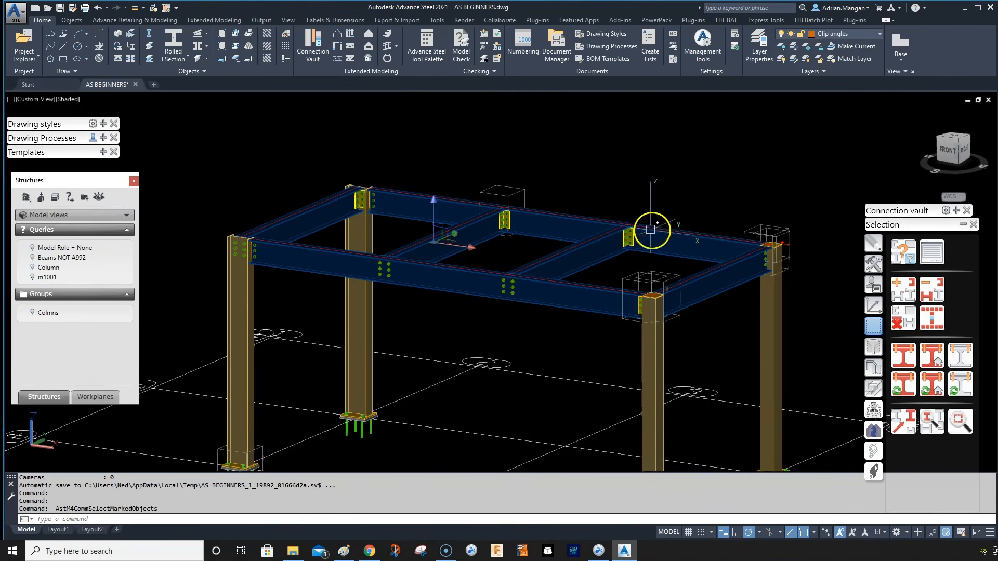
{"action": "scroll", "coordinate": [623, 229], "scroll_direction": "up", "scroll_amount": 5}
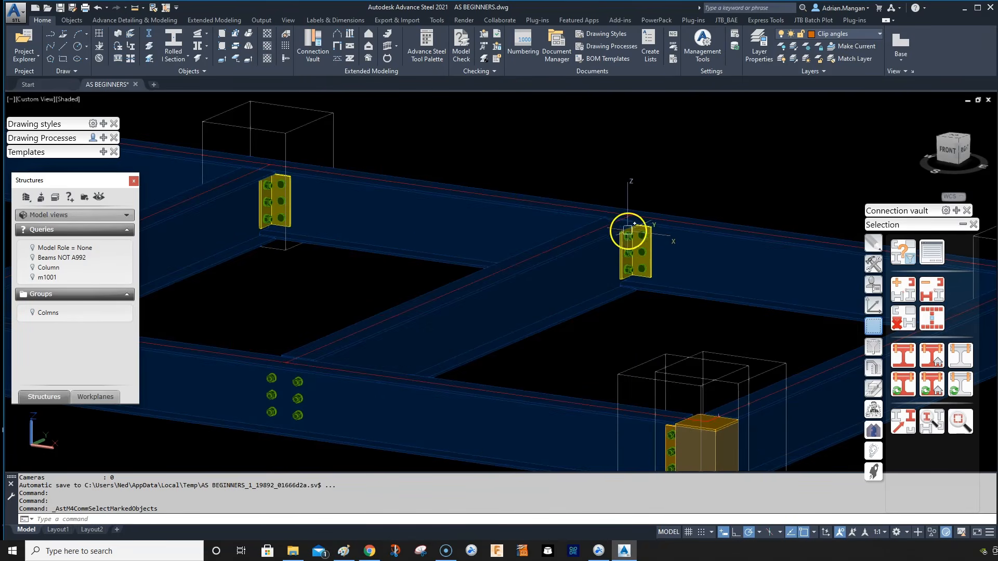
{"action": "middle_click_drag", "start_coordinate": [666, 259], "coordinate": [621, 265], "text": "shift"}
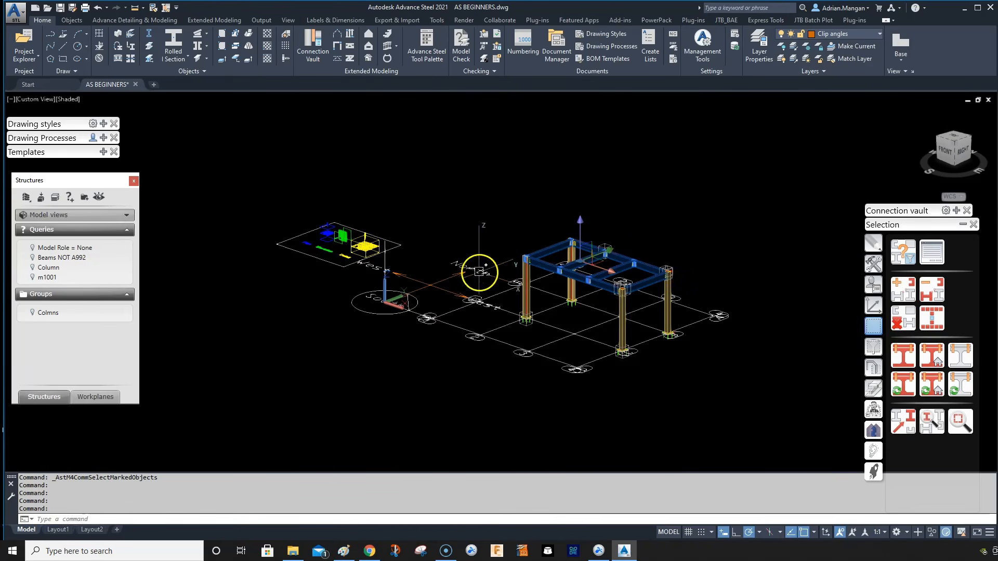
{"action": "left_click", "coordinate": [896, 321]}
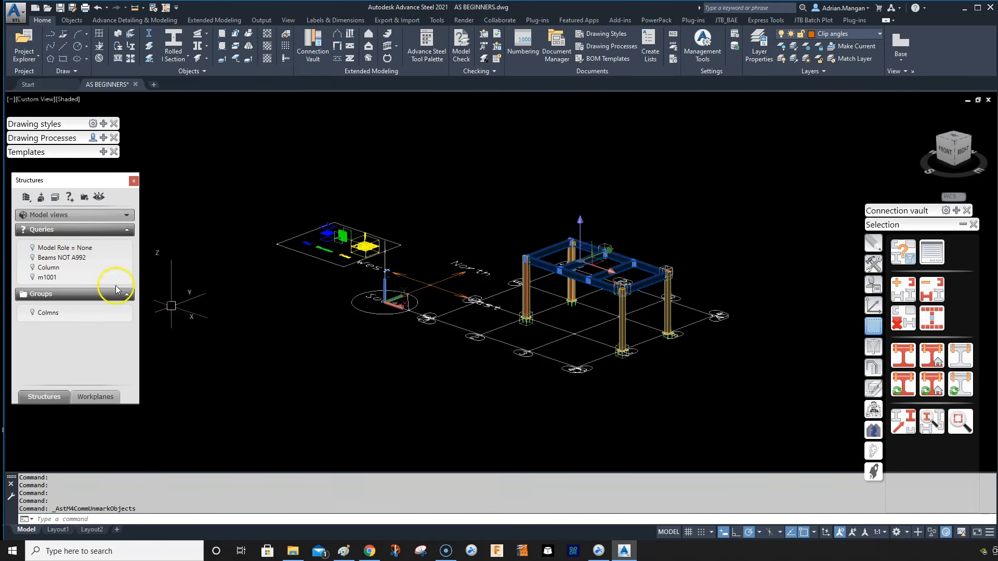
{"action": "key", "text": "Escape"}
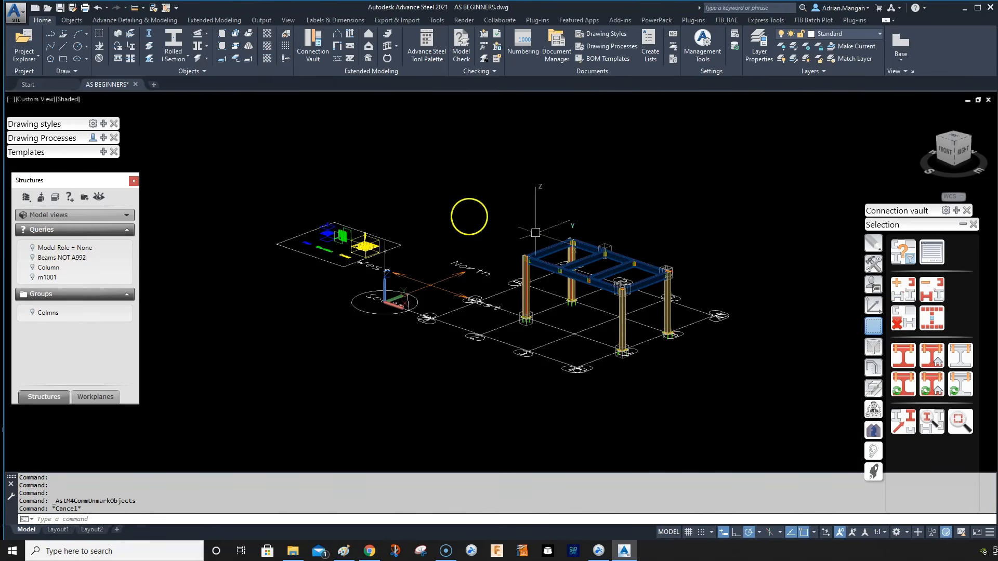
Isolate the clip angles matching the saved m1001 query in the model view.
{"action": "double_click", "coordinate": [34, 279]}
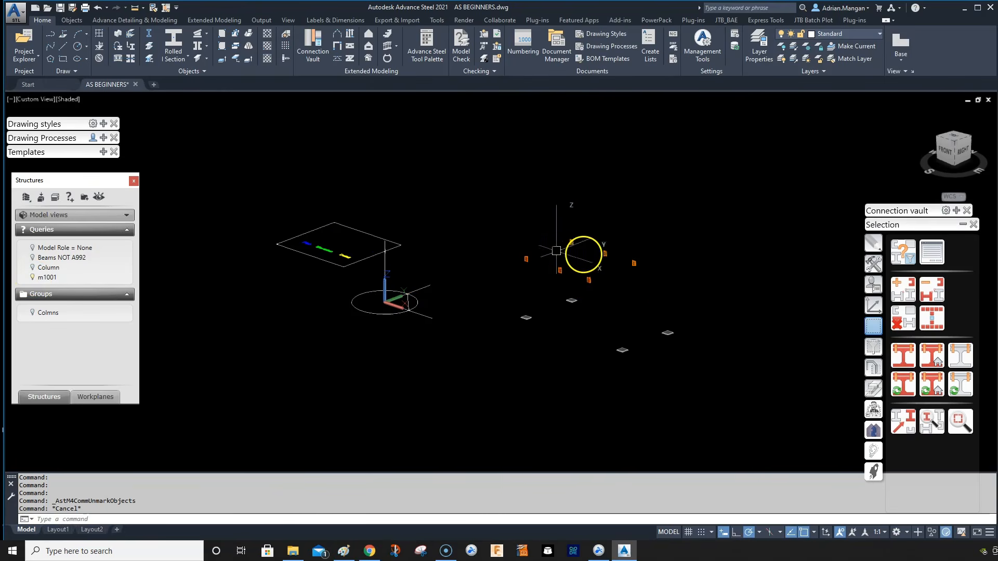
{"action": "scroll", "coordinate": [581, 252], "scroll_direction": "up", "scroll_amount": 4}
{"action": "middle_click_drag", "start_coordinate": [550, 250], "coordinate": [584, 283], "text": "shift"}
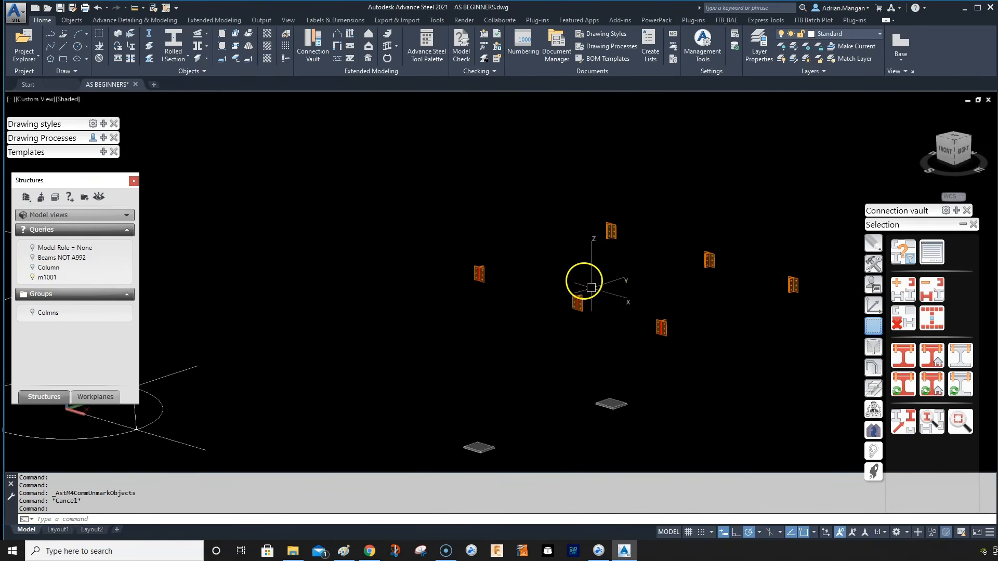
{"action": "scroll", "coordinate": [553, 258], "scroll_direction": "down", "scroll_amount": 6}
Select the four grout pieces at the column bases, clear the selection, and examine the isolated clip angles.
{"action": "left_click", "coordinate": [679, 358]}
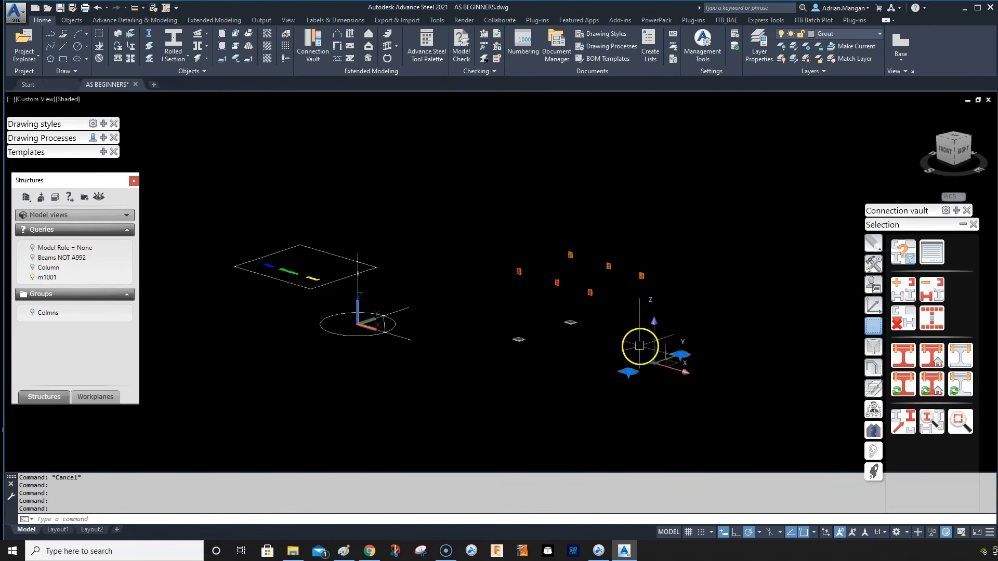
{"action": "left_click", "coordinate": [570, 322]}
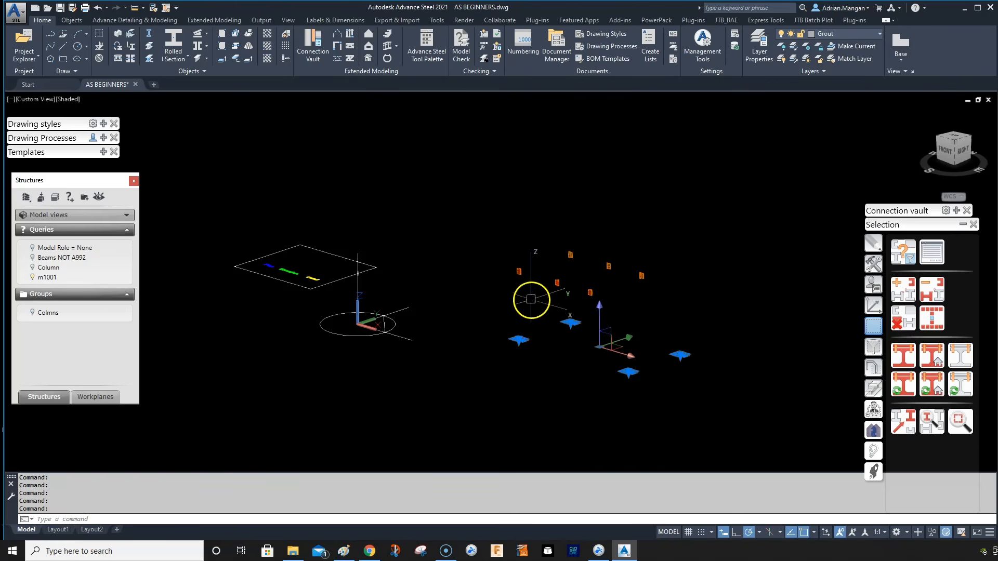
{"action": "scroll", "coordinate": [544, 339], "scroll_direction": "up", "scroll_amount": 5}
{"action": "key", "text": "Escape"}
{"action": "middle_click_drag", "start_coordinate": [608, 339], "coordinate": [583, 295], "text": "shift"}
{"action": "scroll", "coordinate": [606, 246], "scroll_direction": "up", "scroll_amount": 3}
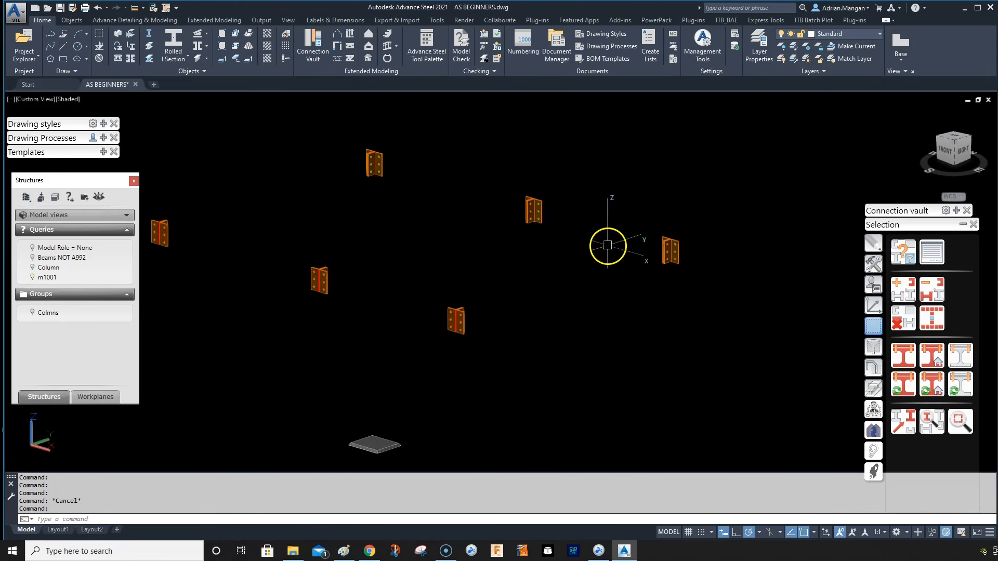
{"action": "middle_click_drag", "start_coordinate": [605, 245], "coordinate": [548, 269], "text": "shift"}
{"action": "scroll", "coordinate": [603, 269], "scroll_direction": "down", "scroll_amount": 5}
{"action": "scroll", "coordinate": [548, 269], "scroll_direction": "down", "scroll_amount": 2}
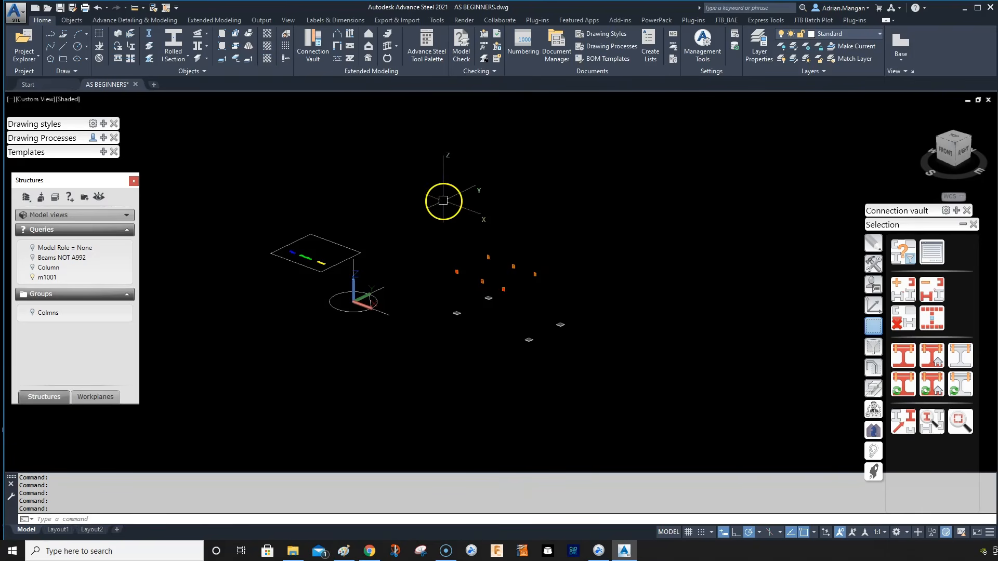